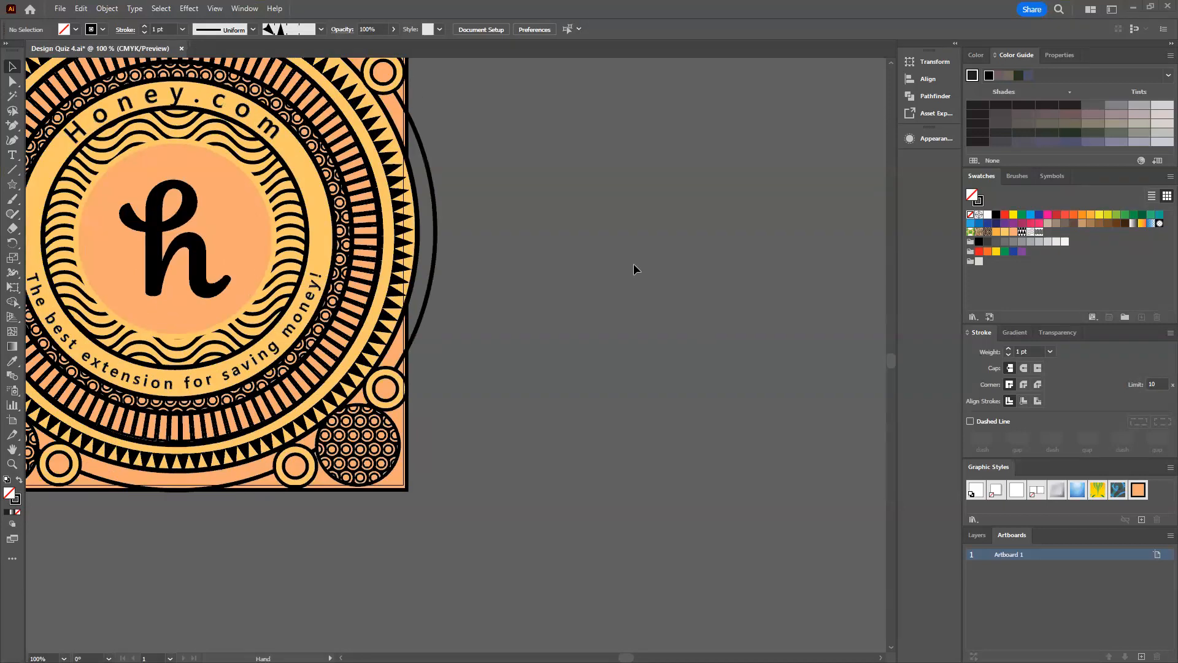
{"action": "left_click_drag", "start_coordinate": [141, 442], "coordinate": [294, 538]}
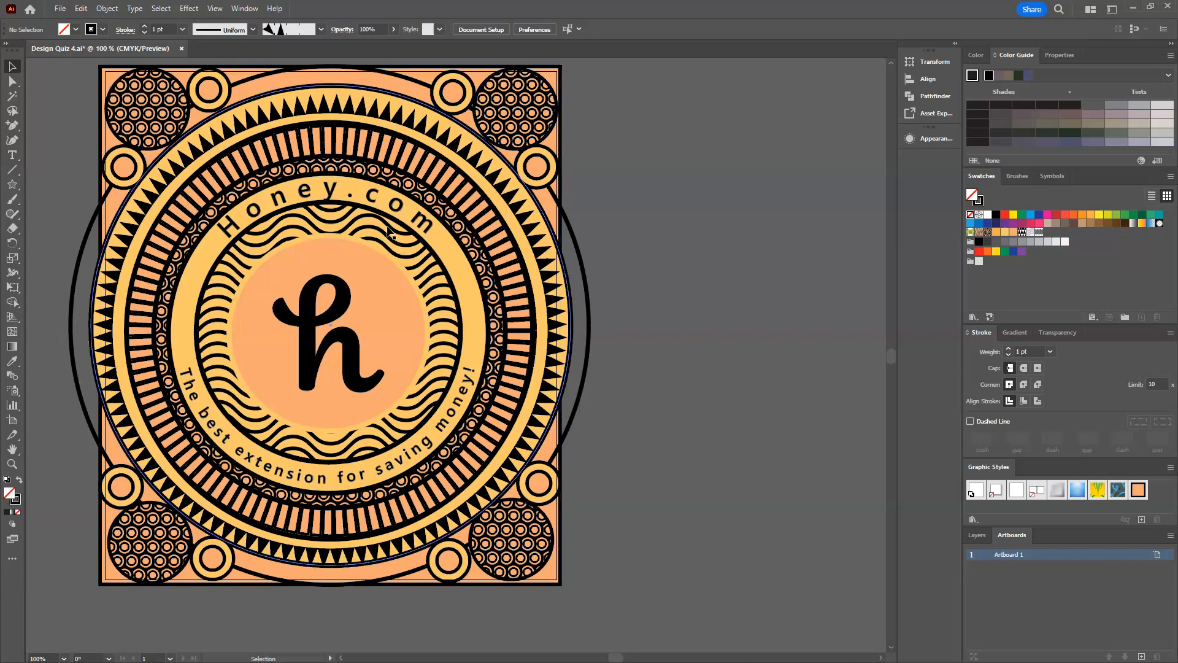
{"action": "key", "text": "space"}
{"action": "left_click_drag", "start_coordinate": [692, 323], "coordinate": [629, 334]}
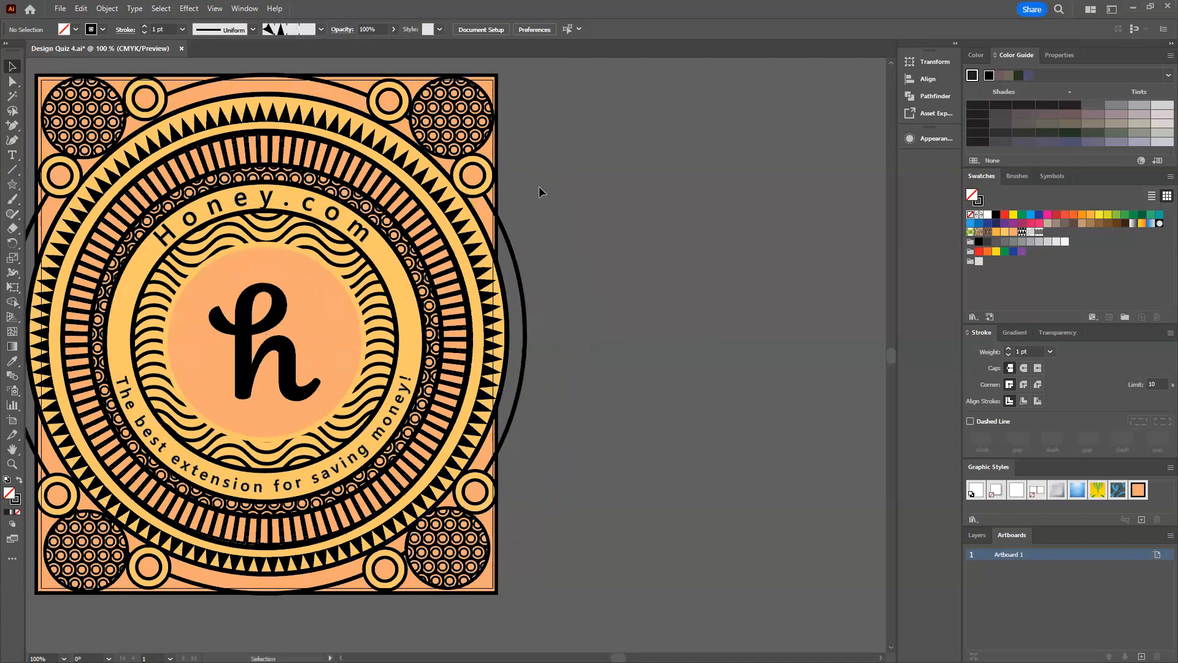
{"action": "key", "text": "ctrl+minus"}
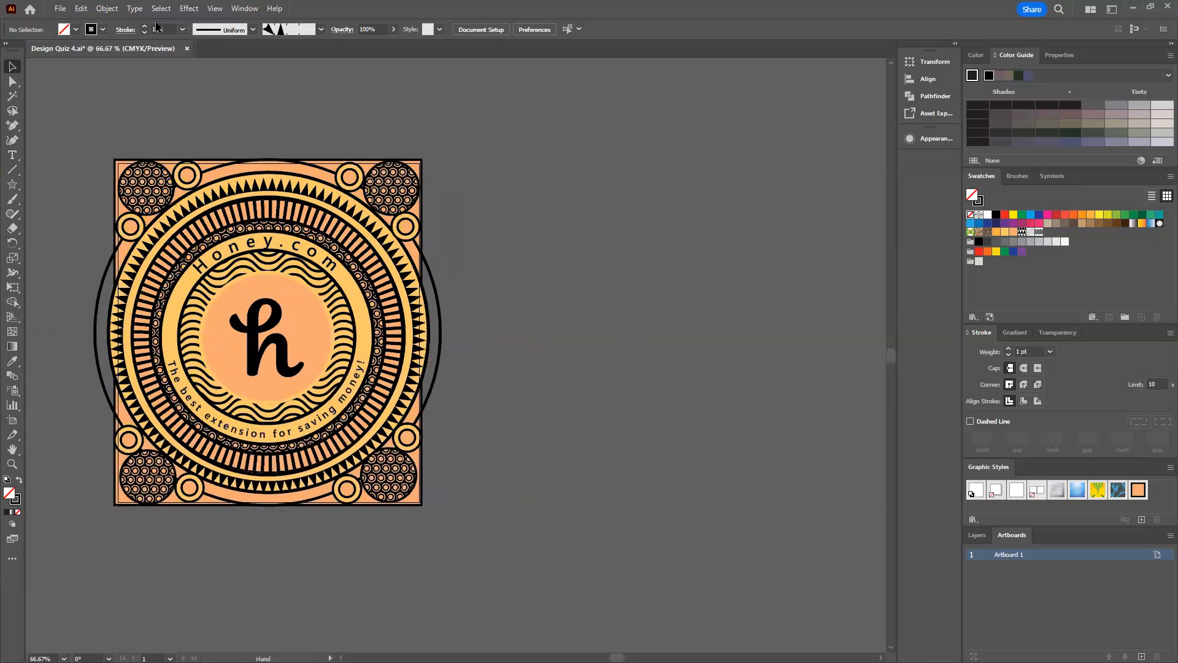
Start a new document measured in inches and set its width to 11 in.
{"action": "left_click", "coordinate": [61, 9]}
{"action": "left_click", "coordinate": [75, 24]}
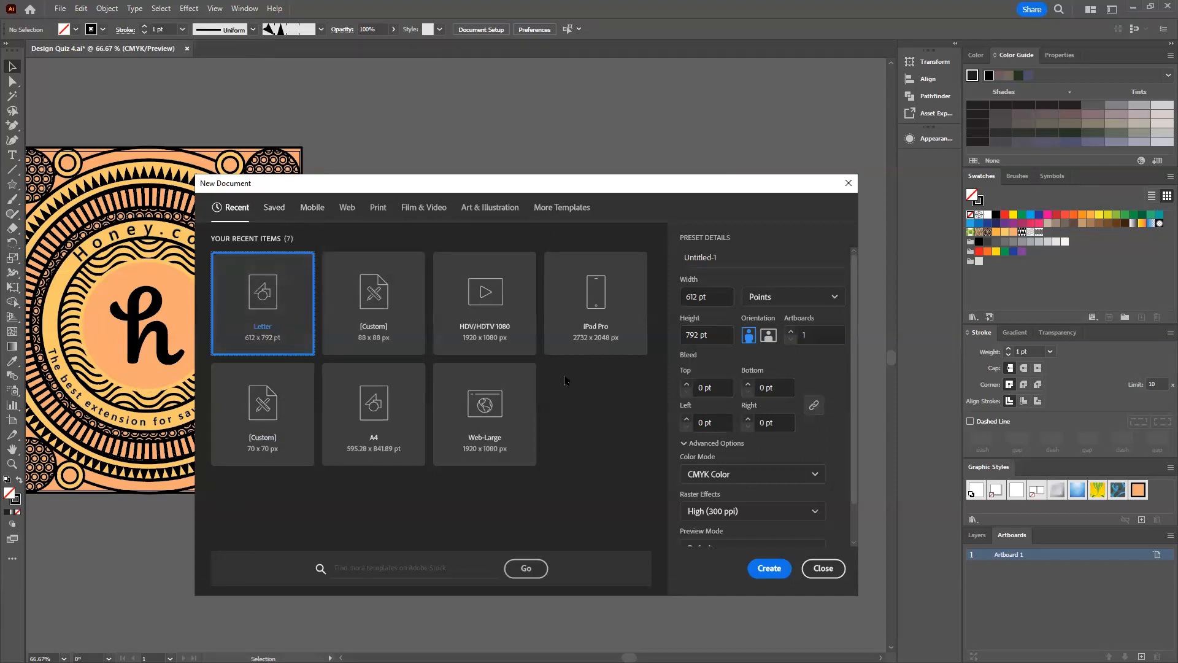
{"action": "left_click", "coordinate": [761, 298]}
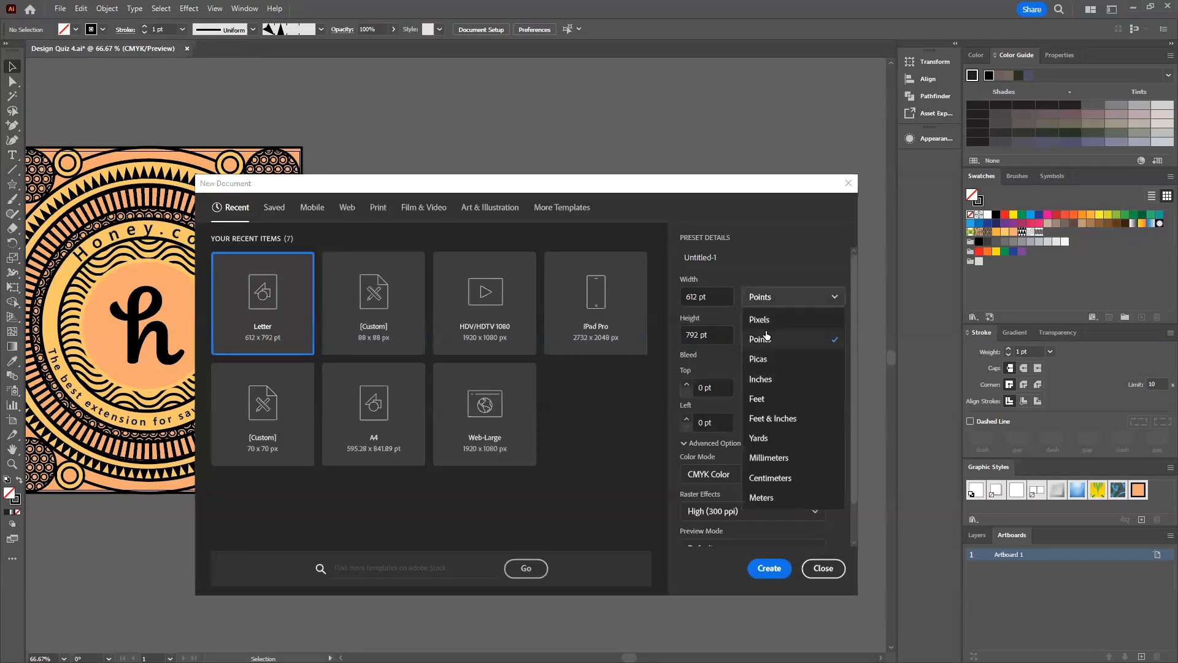
{"action": "left_click", "coordinate": [759, 398]}
{"action": "left_click", "coordinate": [767, 302]}
{"action": "left_click", "coordinate": [765, 384]}
{"action": "double_click", "coordinate": [695, 294]}
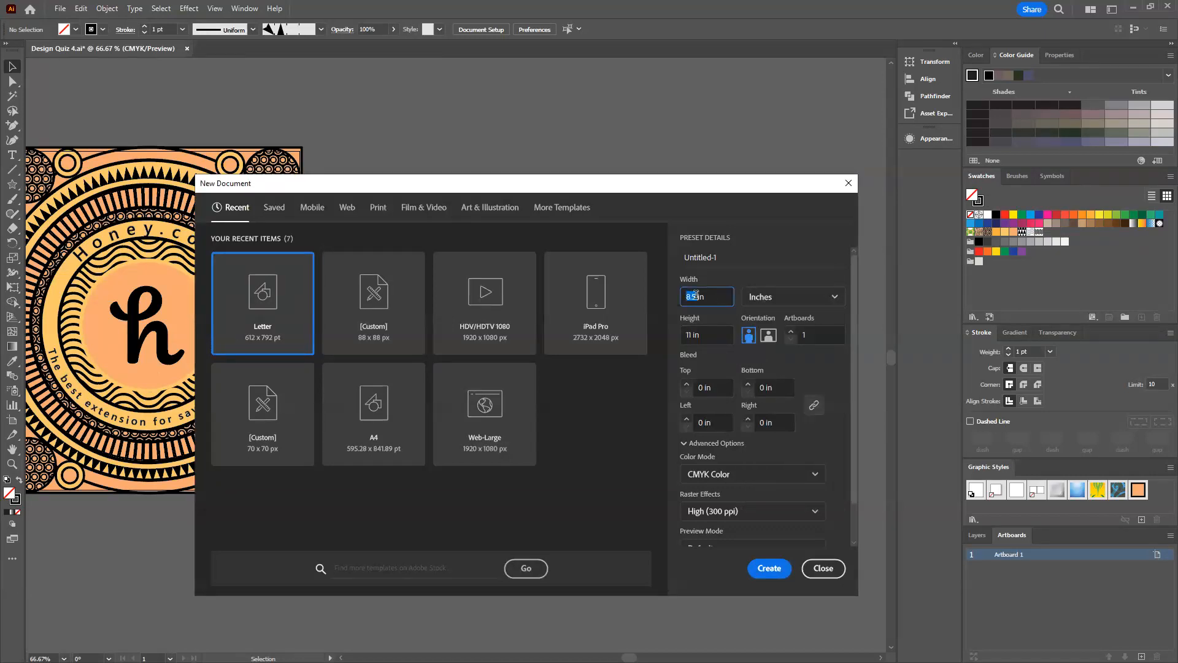
{"action": "type", "text": "11"}
{"action": "key", "text": "Tab"}
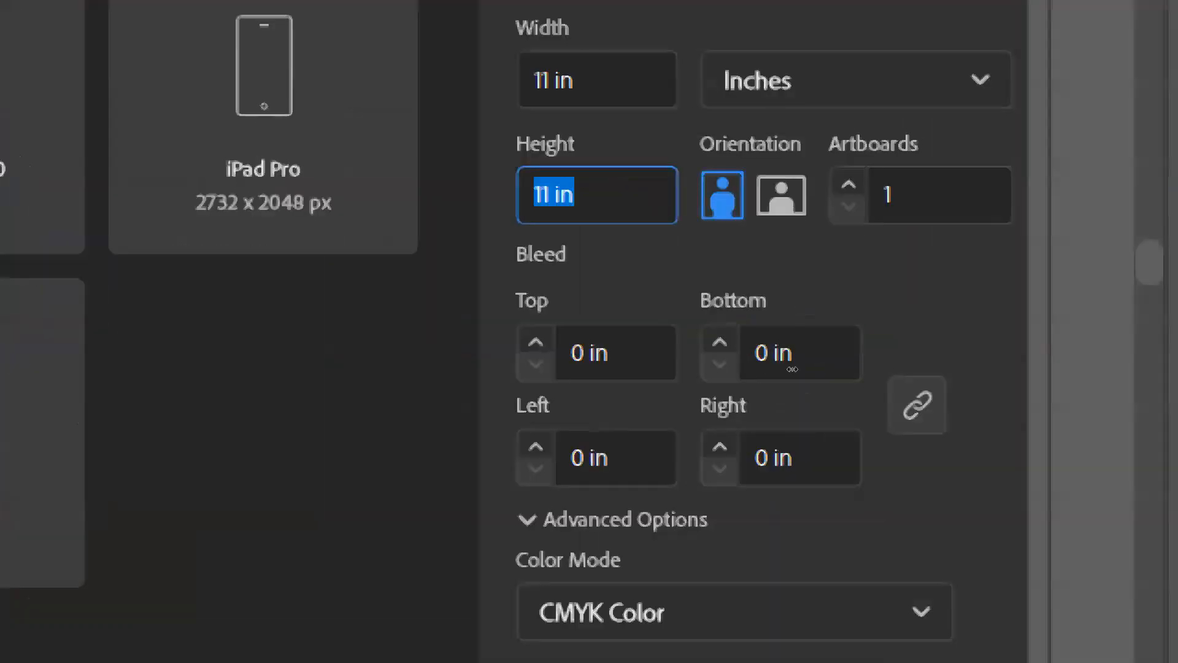
Set a 0.25 in bleed on all sides and create the document in CMYK Color with High (300 ppi) raster effects.
{"action": "left_click", "coordinate": [535, 341]}
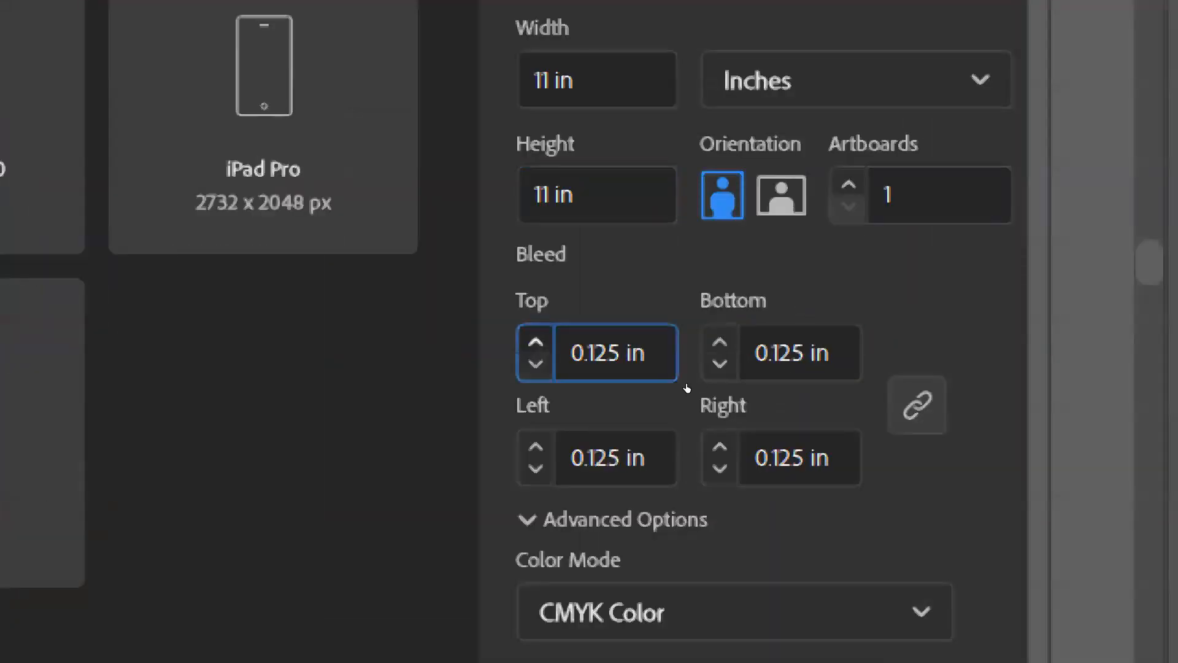
{"action": "key", "text": "Up"}
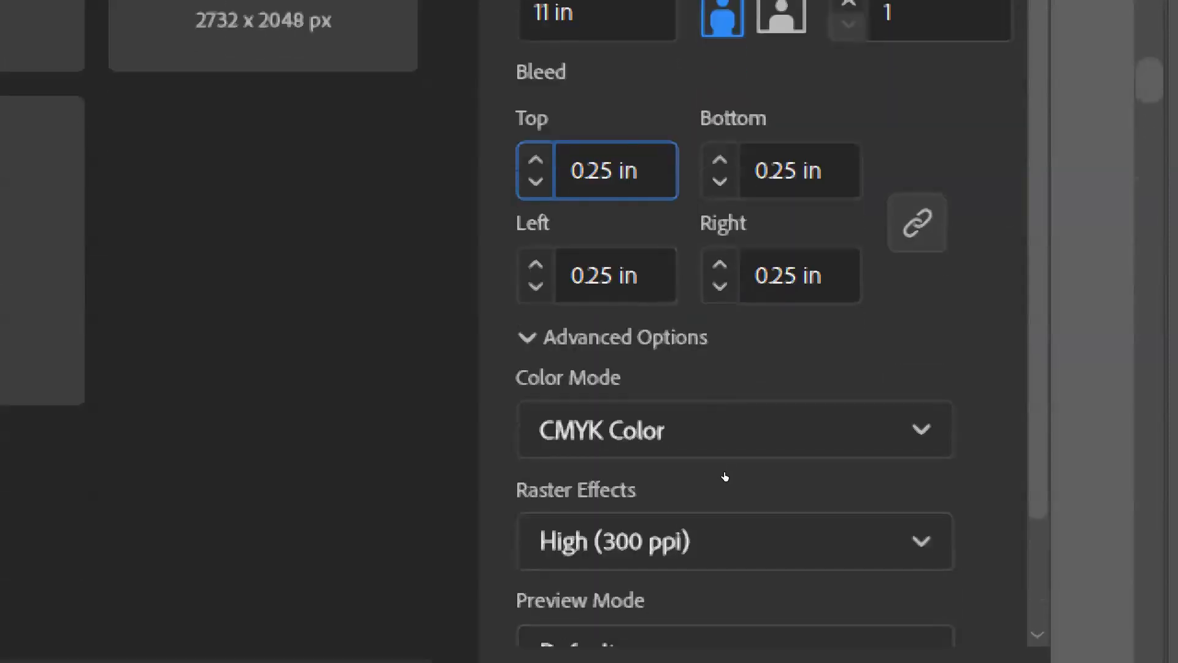
{"action": "left_click", "coordinate": [734, 476]}
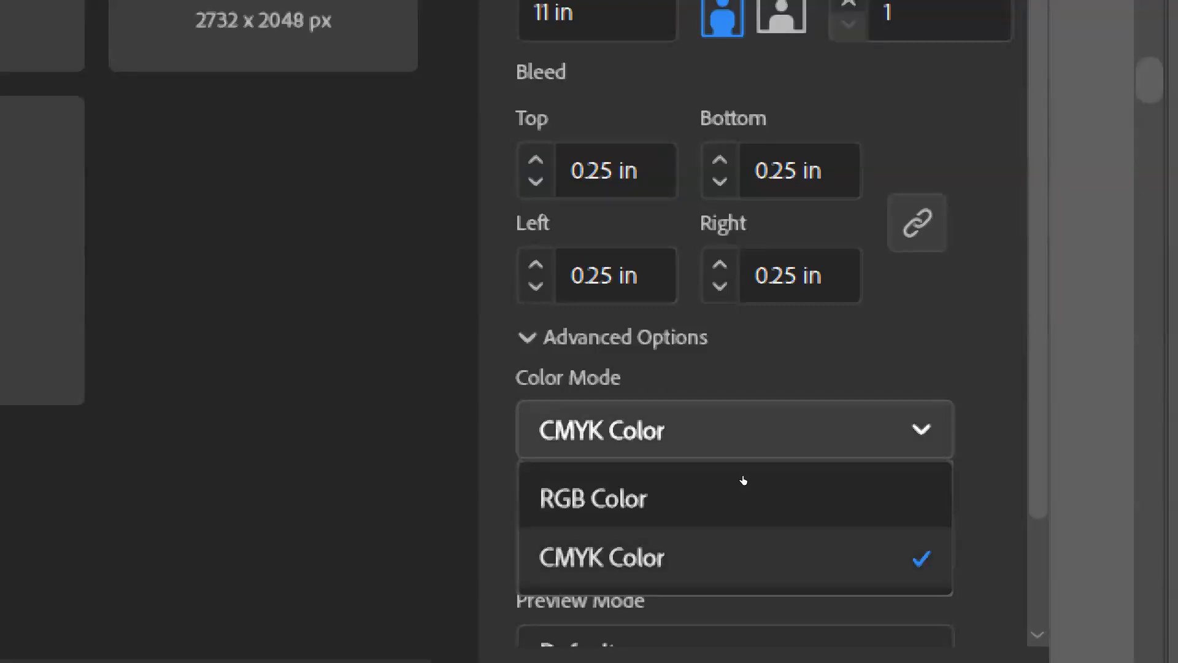
{"action": "left_click", "coordinate": [743, 476]}
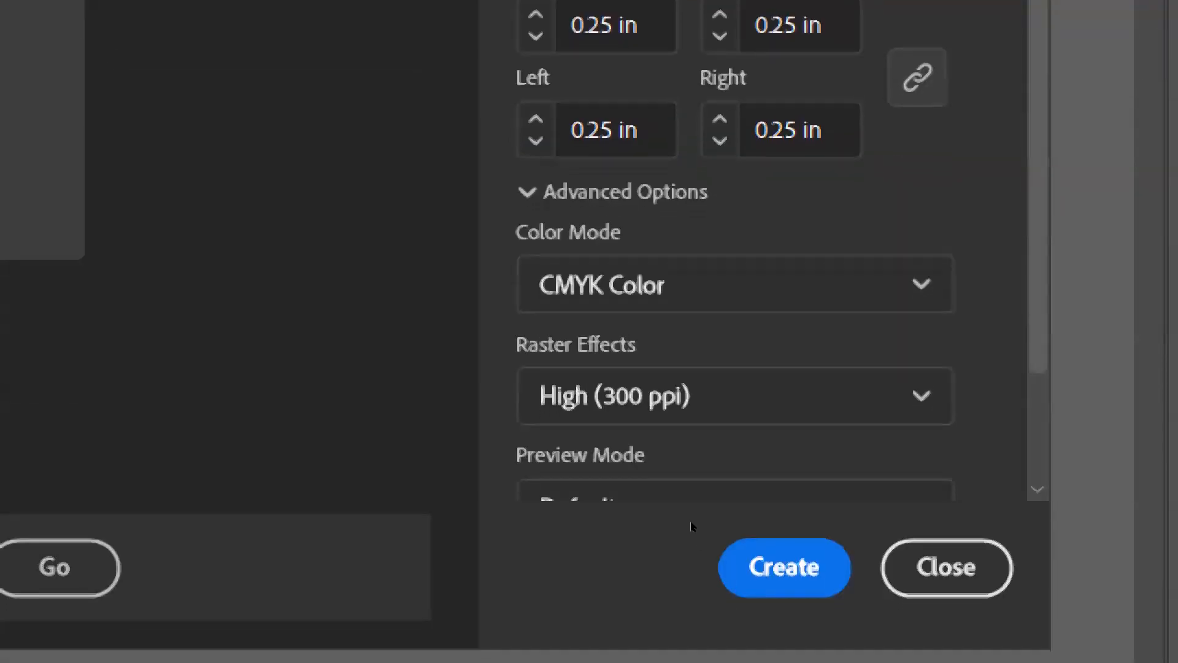
{"action": "left_click", "coordinate": [745, 542]}
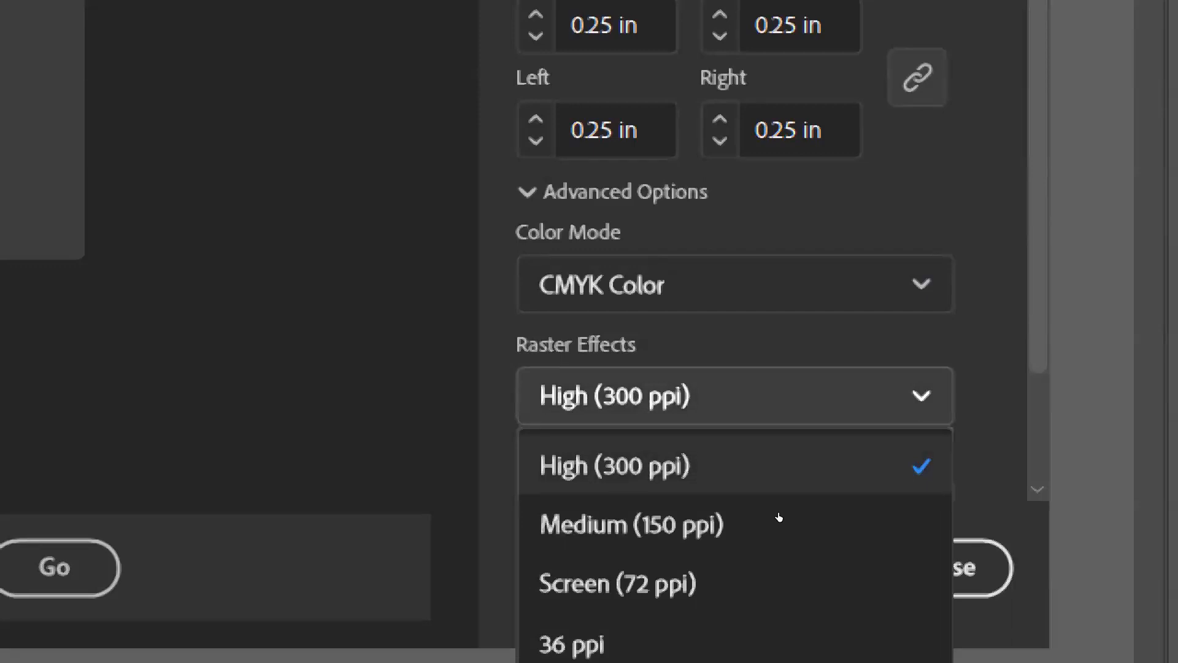
{"action": "left_click", "coordinate": [724, 508]}
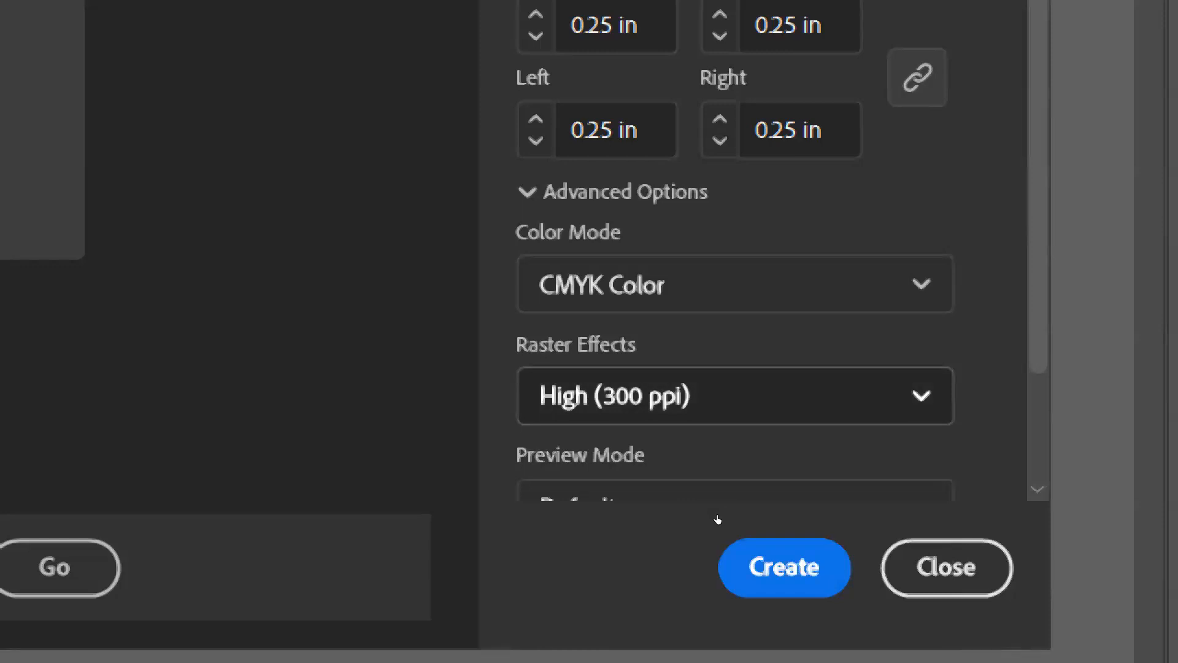
{"action": "left_click", "coordinate": [718, 396]}
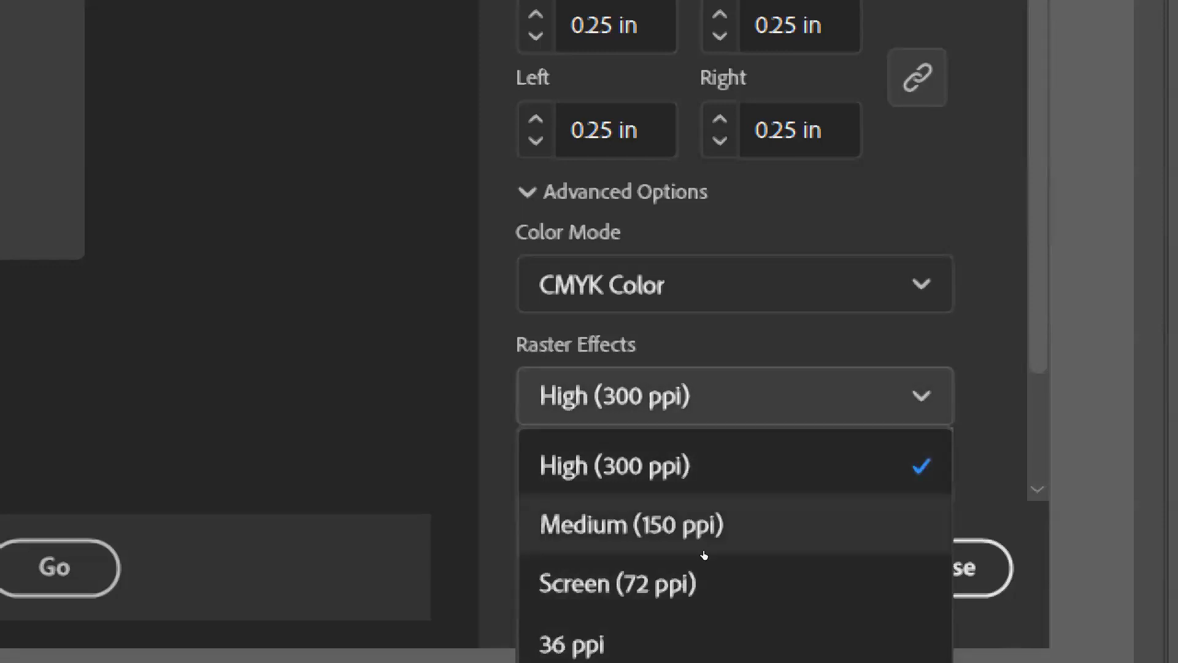
{"action": "left_click", "coordinate": [741, 515]}
{"action": "scroll", "coordinate": [853, 465], "scroll_direction": "down", "scroll_amount": 3}
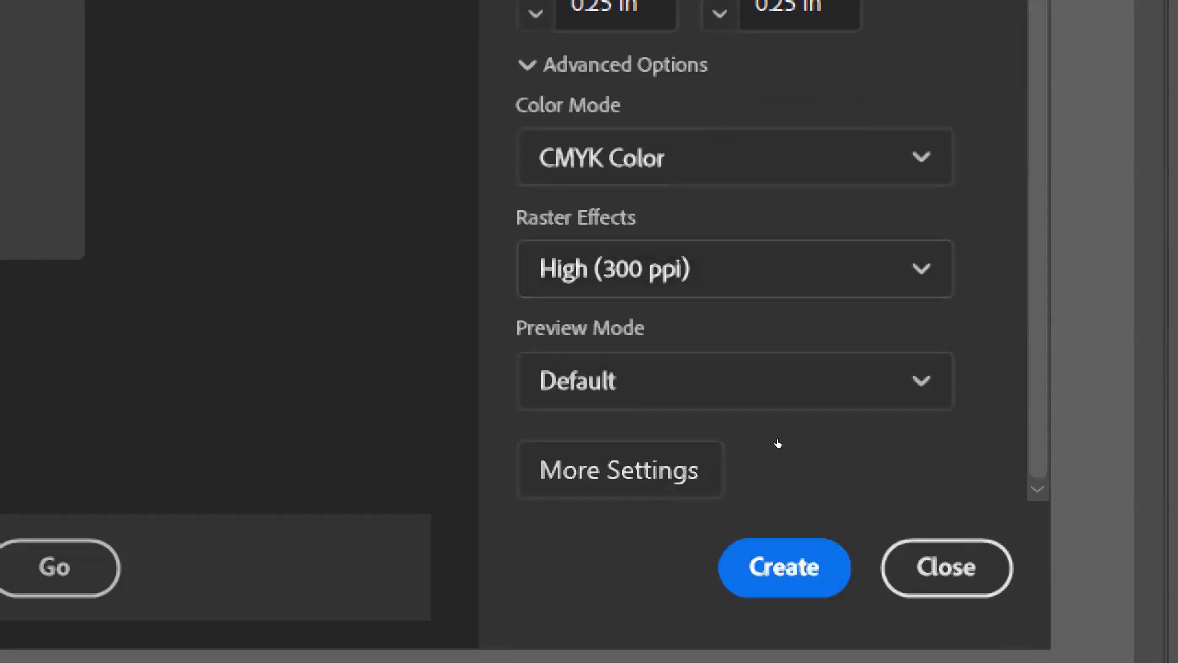
{"action": "left_click", "coordinate": [768, 570]}
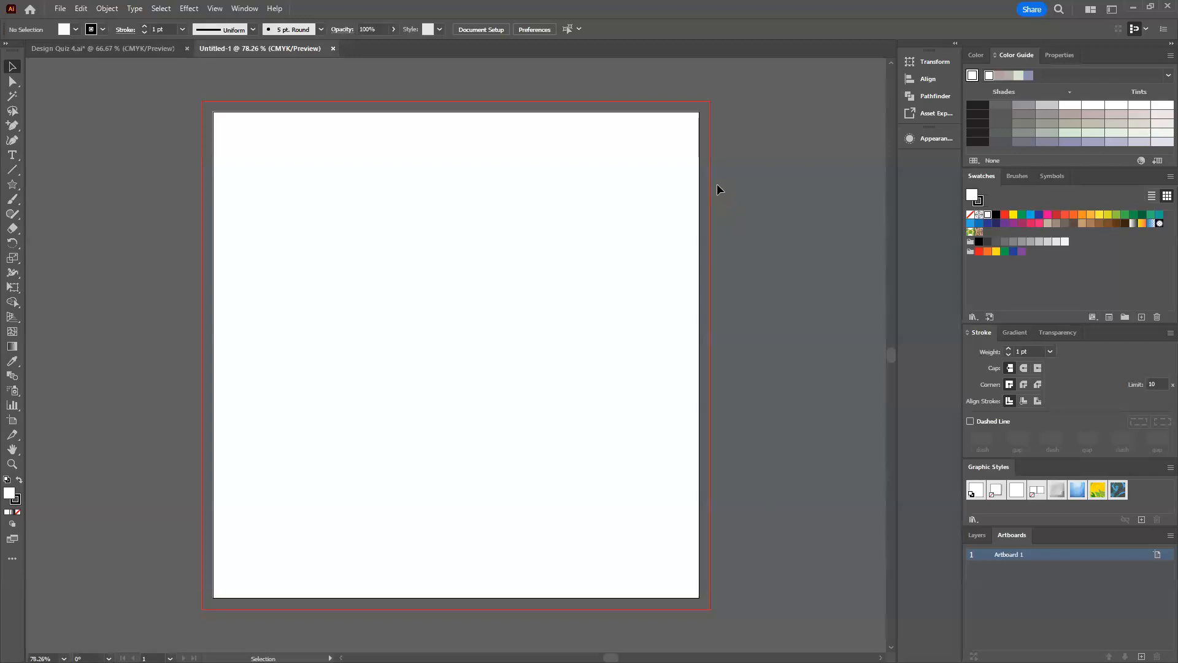
In the Design Quiz 4.ai document, sample the peach fill of the circle behind the h logo and copy its hex colour code.
{"action": "left_click", "coordinate": [92, 49]}
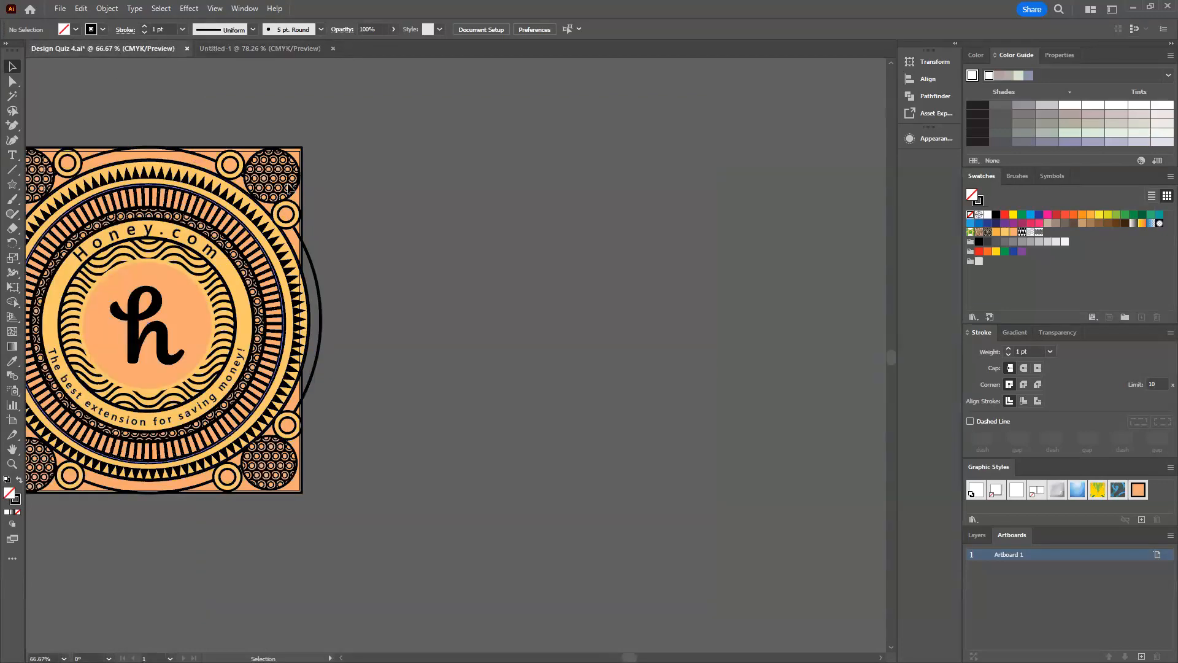
{"action": "left_click", "coordinate": [258, 49]}
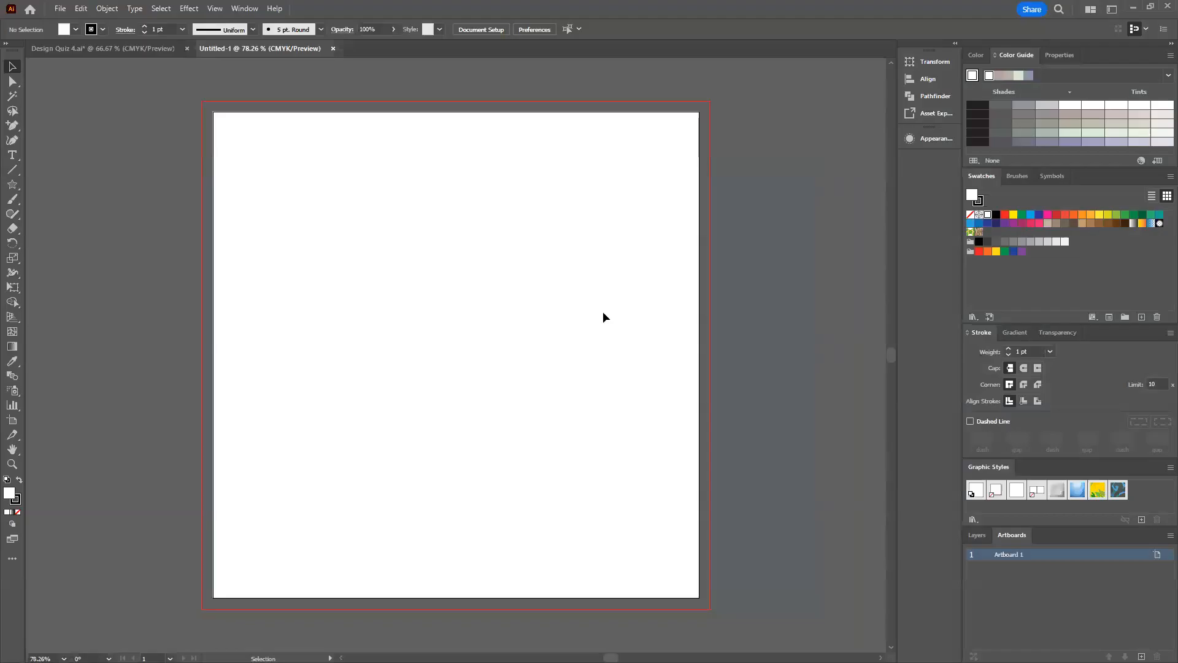
{"action": "left_click", "coordinate": [89, 48]}
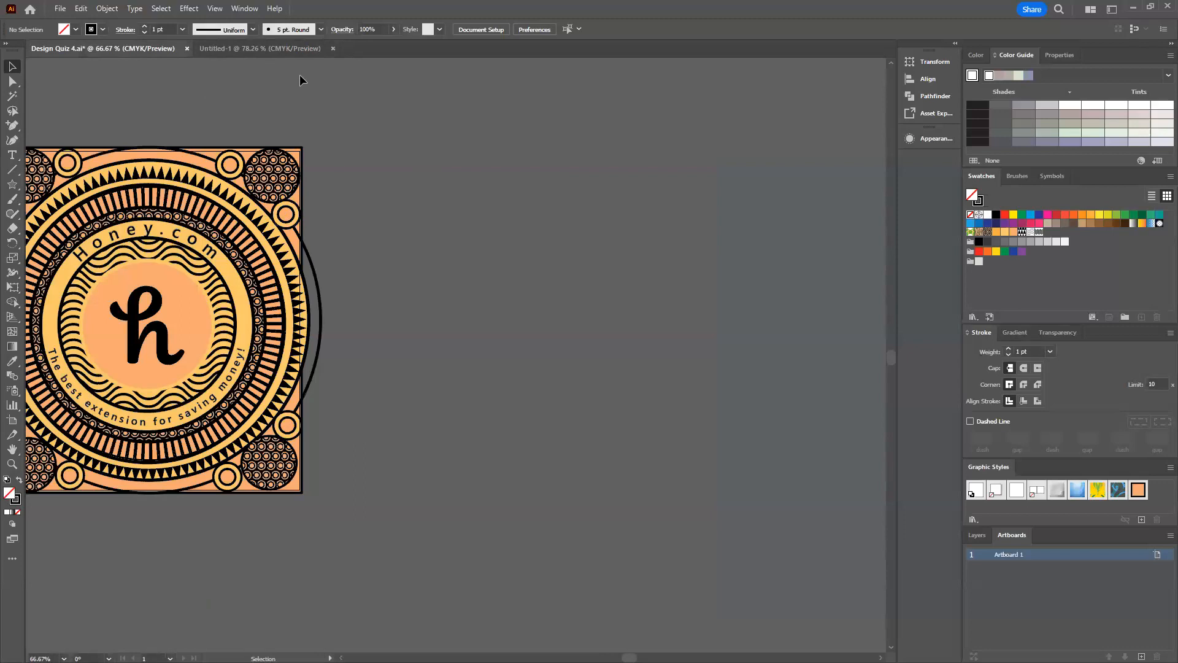
{"action": "key", "text": "i"}
{"action": "left_click", "coordinate": [184, 308]}
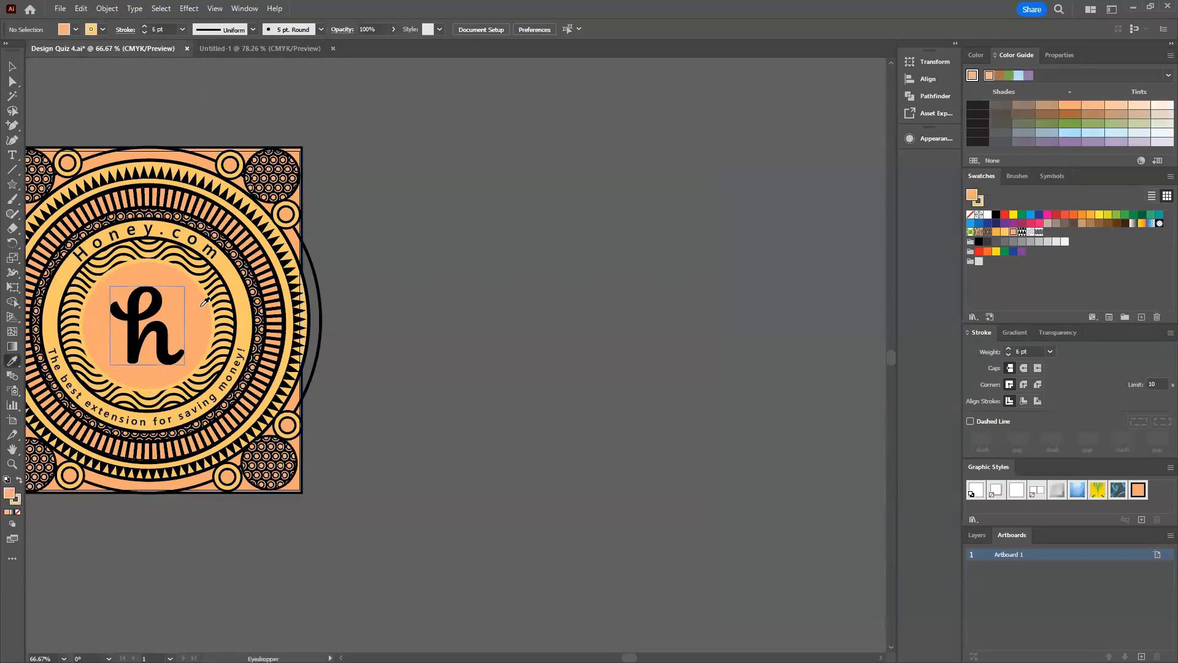
{"action": "left_click", "coordinate": [260, 48]}
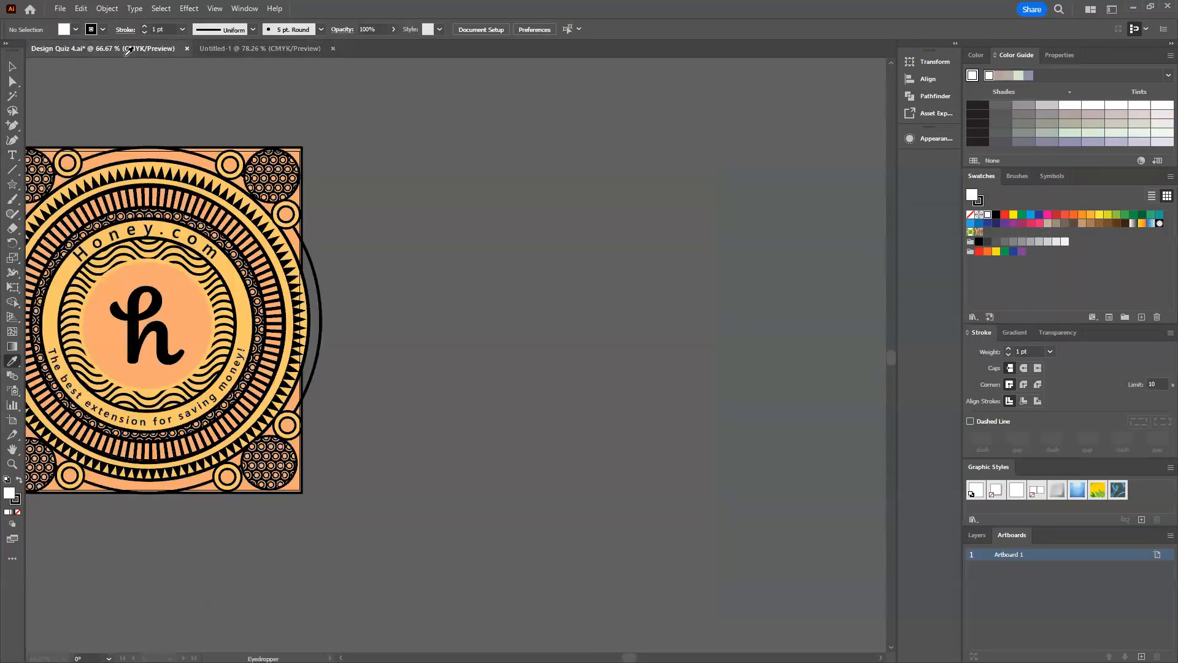
{"action": "left_click", "coordinate": [122, 48]}
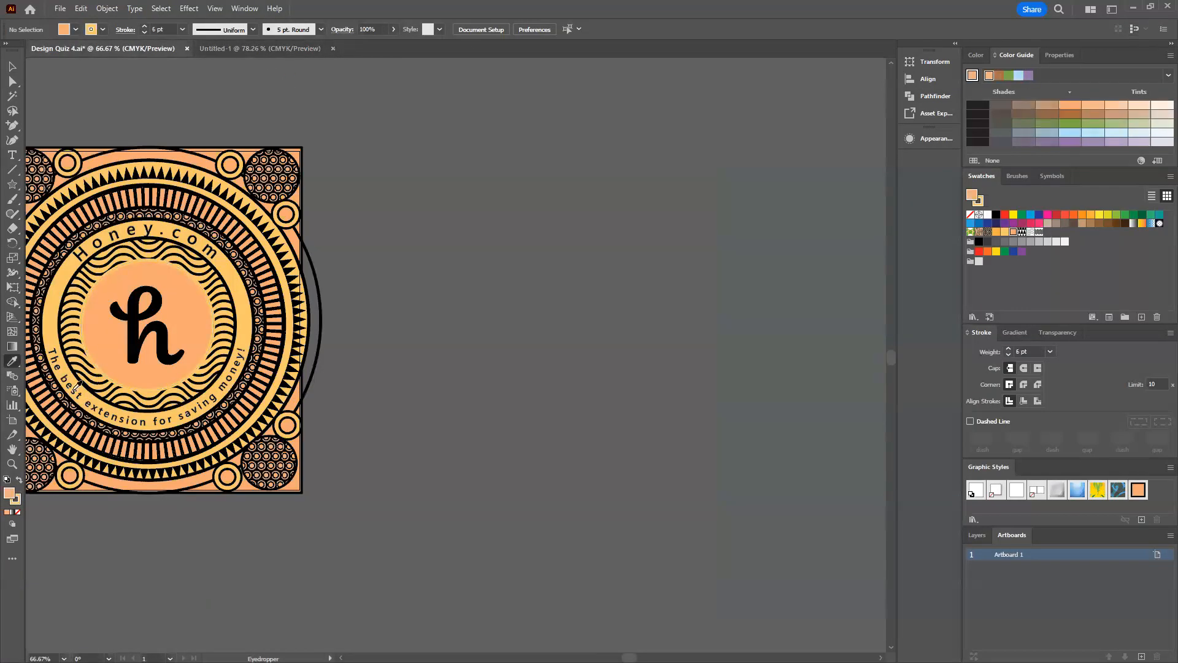
{"action": "double_click", "coordinate": [9, 494]}
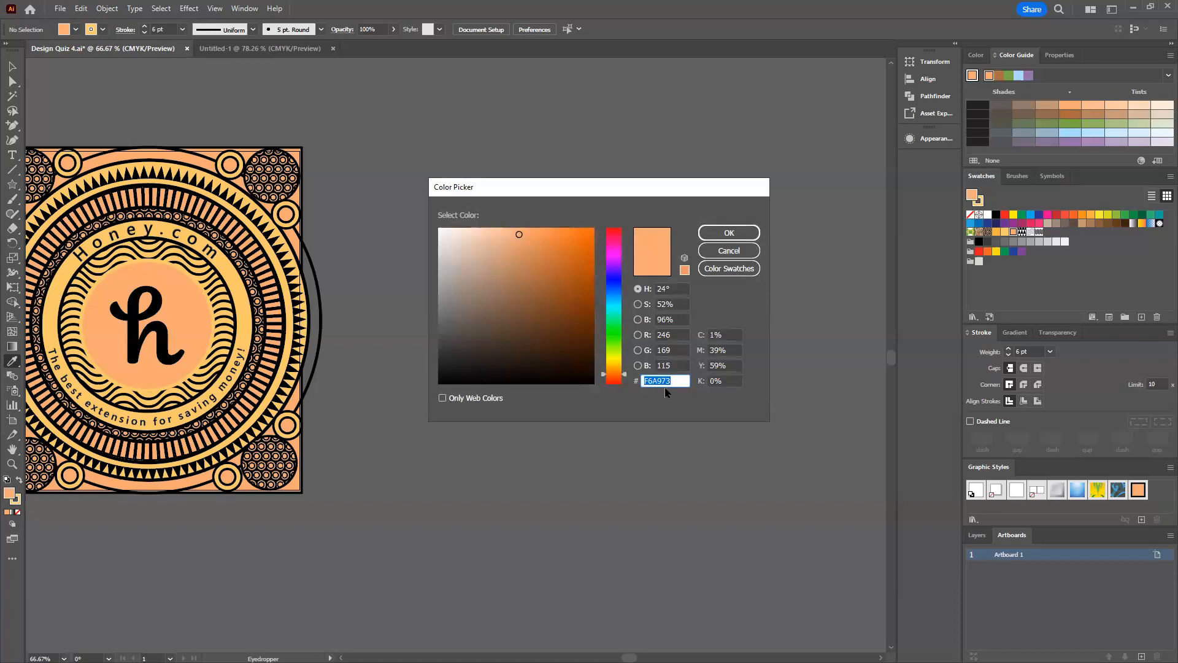
{"action": "left_click", "coordinate": [712, 232]}
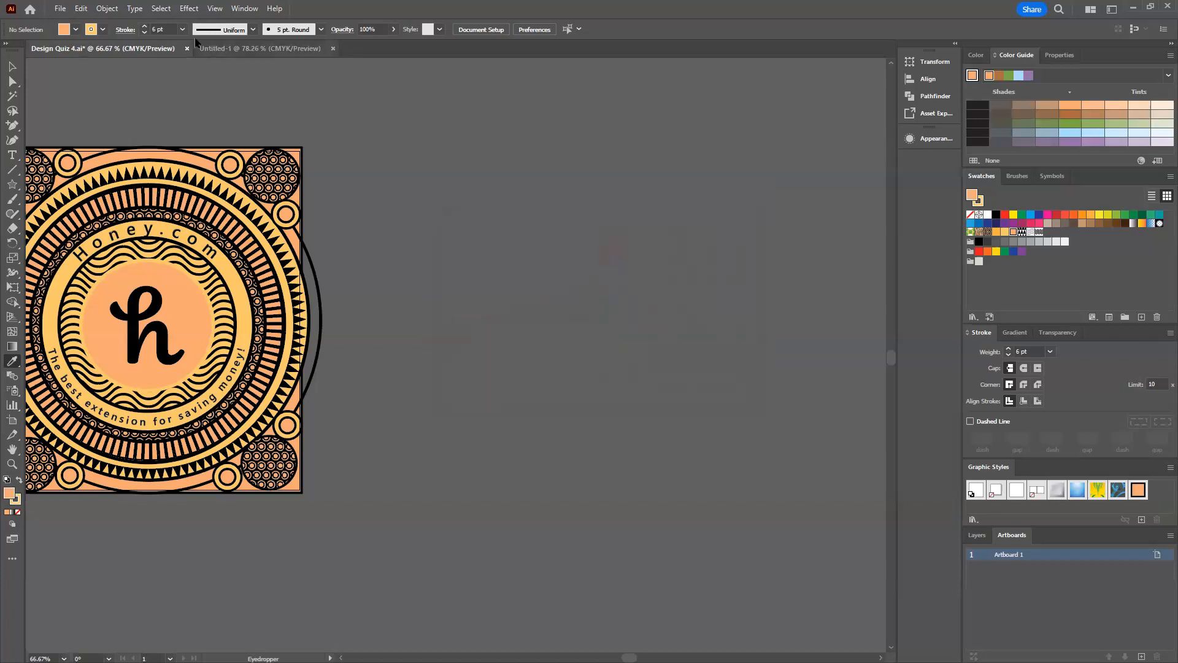
Draw a square about 11.56 in wide in the new document, covering the artboard out to the bleed edges.
{"action": "left_click", "coordinate": [239, 50]}
{"action": "left_click", "coordinate": [12, 185]}
{"action": "left_click_drag", "start_coordinate": [11, 186], "coordinate": [38, 185]}
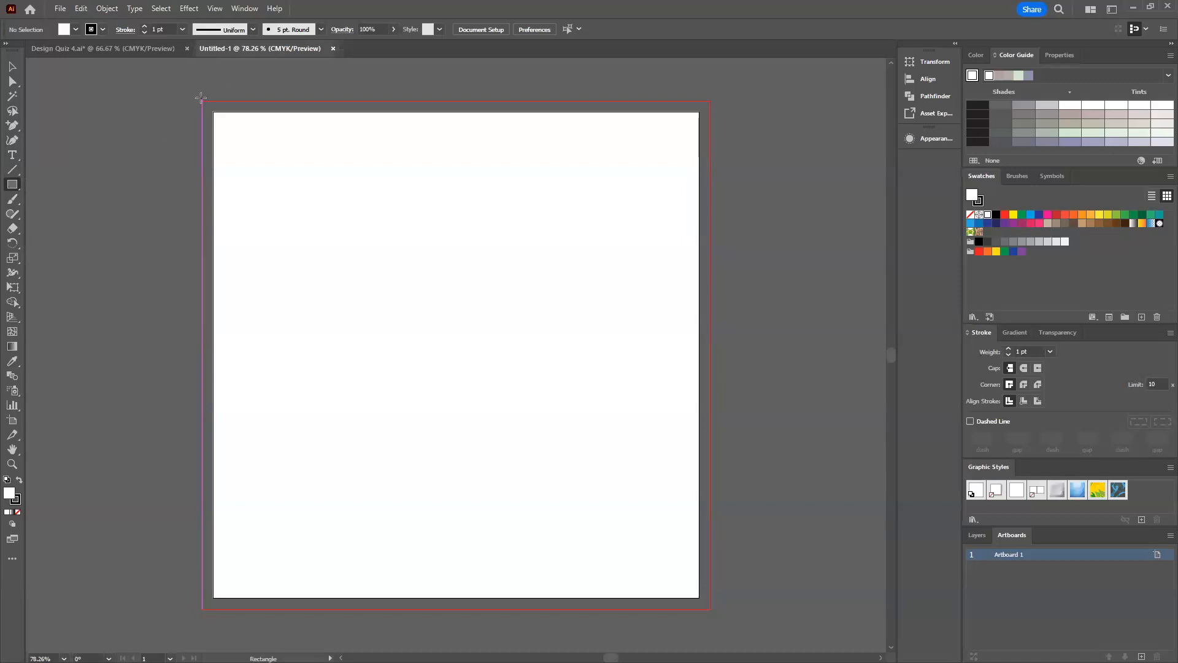
{"action": "left_click_drag", "start_coordinate": [200, 97], "coordinate": [713, 609]}
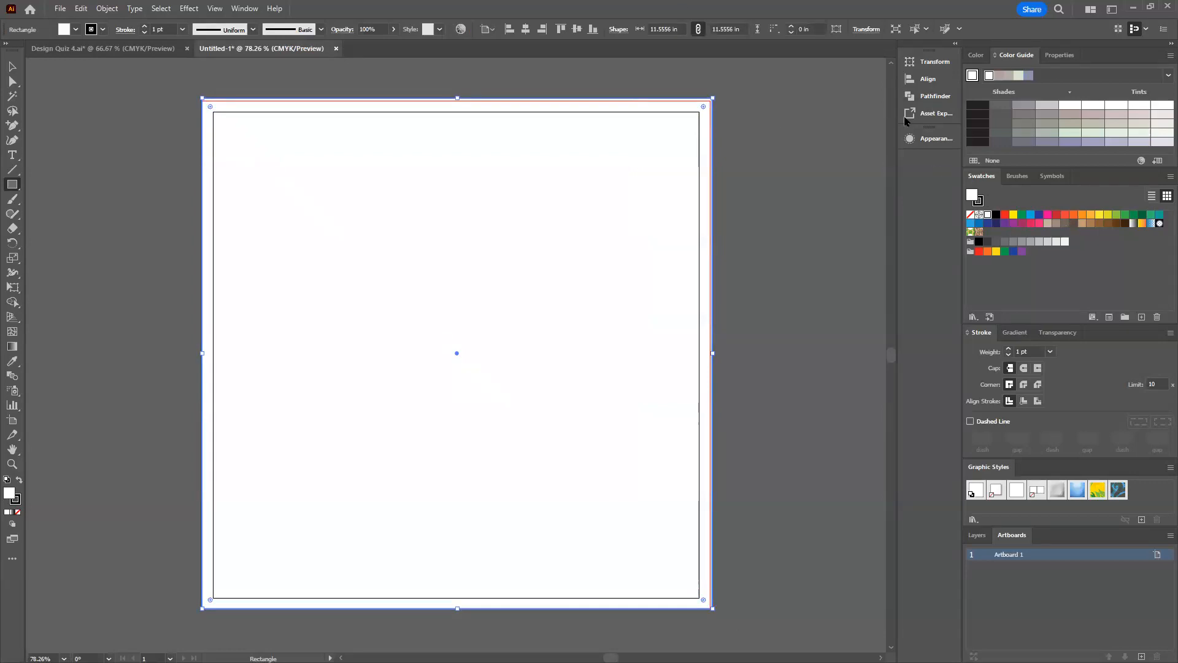
Remove the background square's stroke, fill it with hex colour F6A973, and show the Color Guide.
{"action": "left_click", "coordinate": [18, 502]}
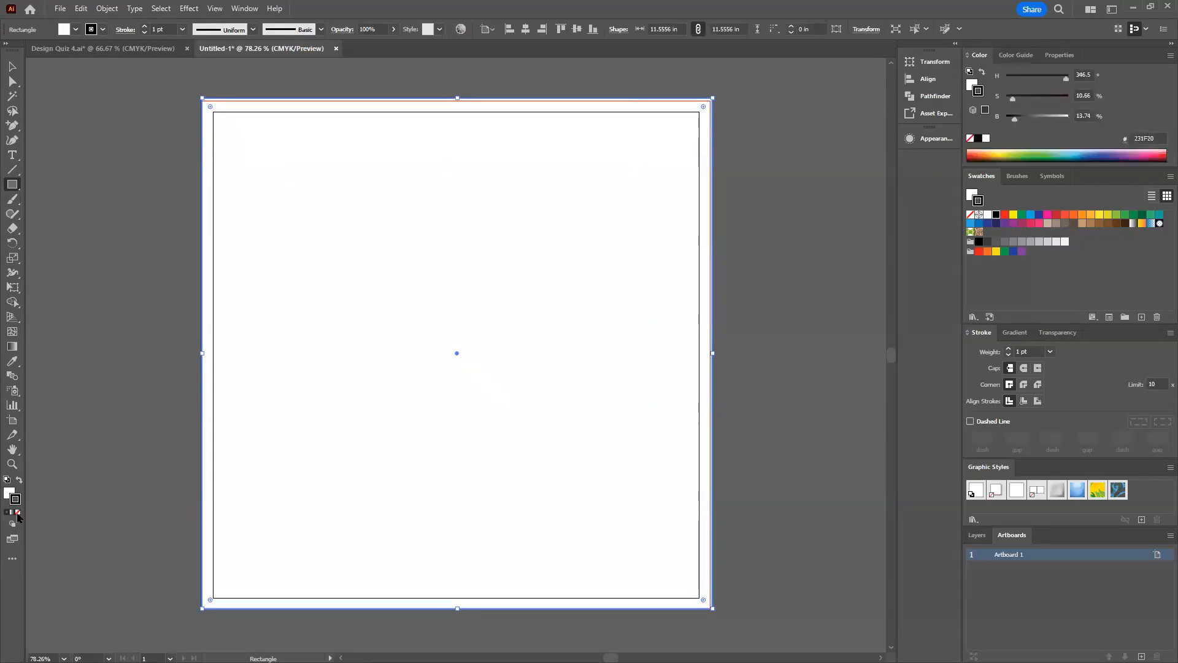
{"action": "left_click", "coordinate": [17, 512]}
{"action": "double_click", "coordinate": [7, 493]}
{"action": "type", "text": "F6A973"}
{"action": "key", "text": "Return"}
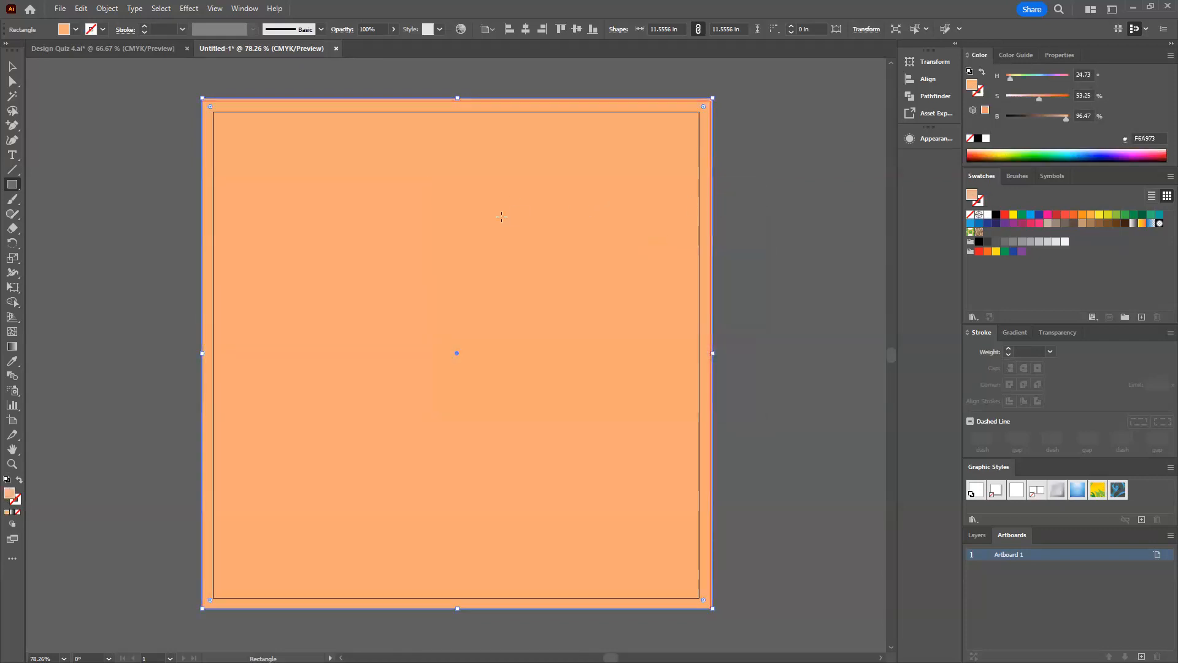
{"action": "left_click", "coordinate": [1000, 59]}
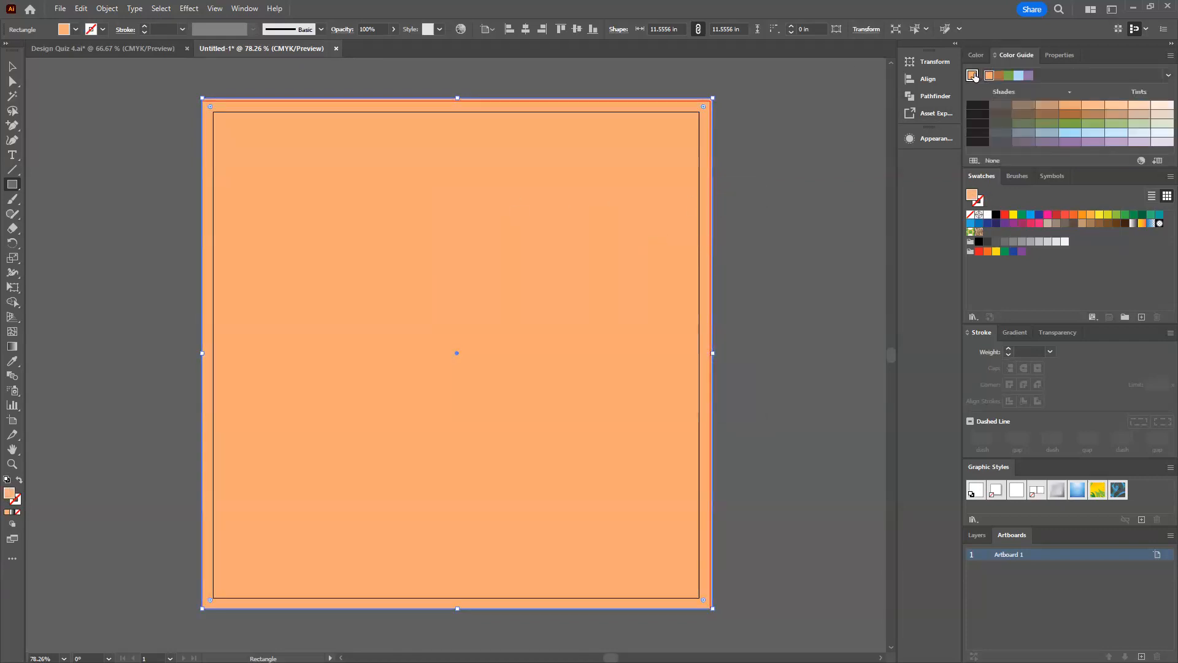
Deselect the square and delete all default colour swatches and colour groups, keeping only None, Registration, white and black.
{"action": "key", "text": "v"}
{"action": "left_click", "coordinate": [97, 141]}
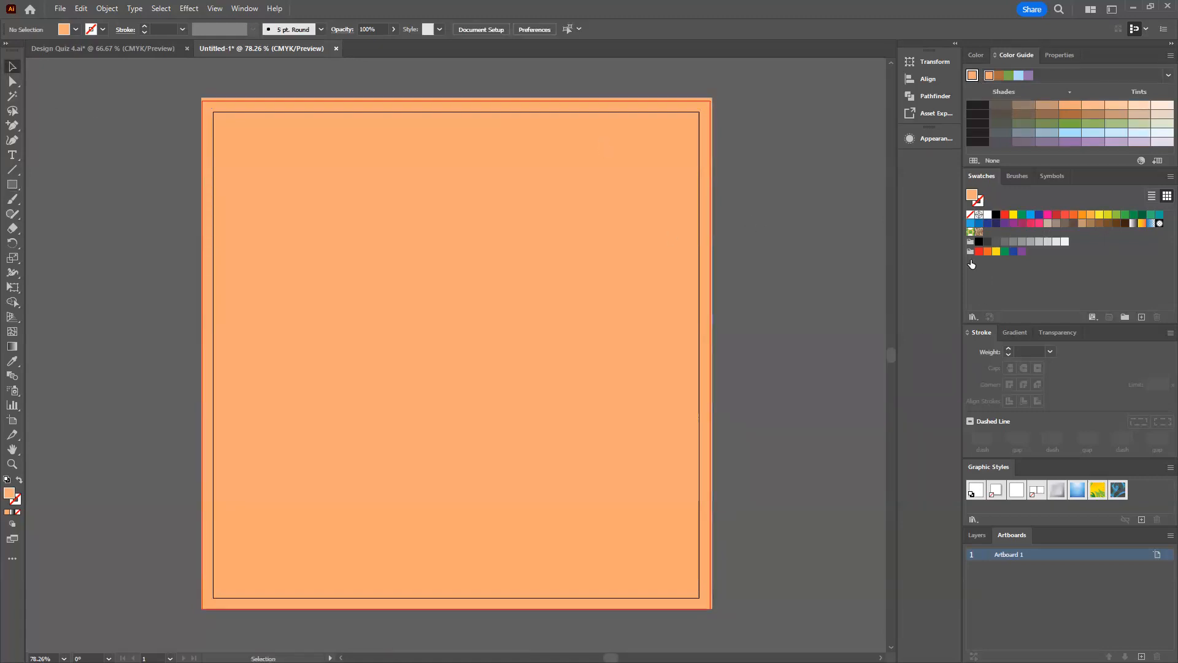
{"action": "left_click", "coordinate": [1004, 216]}
{"action": "left_click", "coordinate": [1021, 252], "text": "shift"}
{"action": "left_click_drag", "start_coordinate": [1022, 253], "coordinate": [1158, 318]}
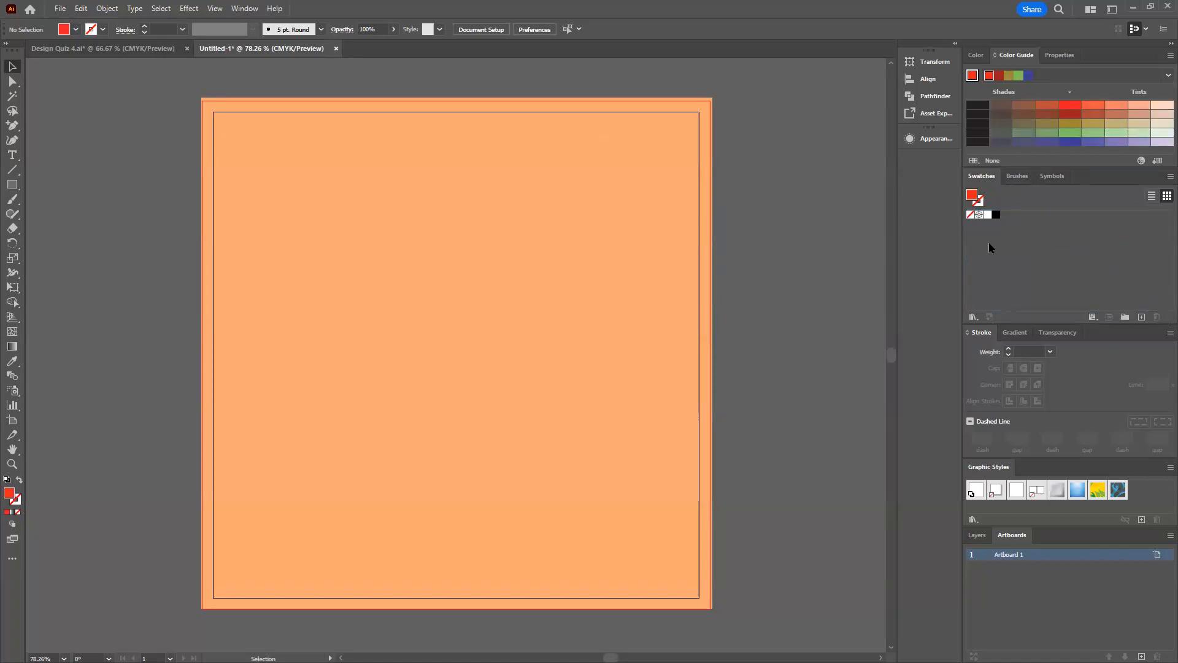
Use the square's peach fill as the base colour, apply the Analogous 2 harmony rule, and save the resulting colour group to the swatches.
{"action": "left_click", "coordinate": [544, 215]}
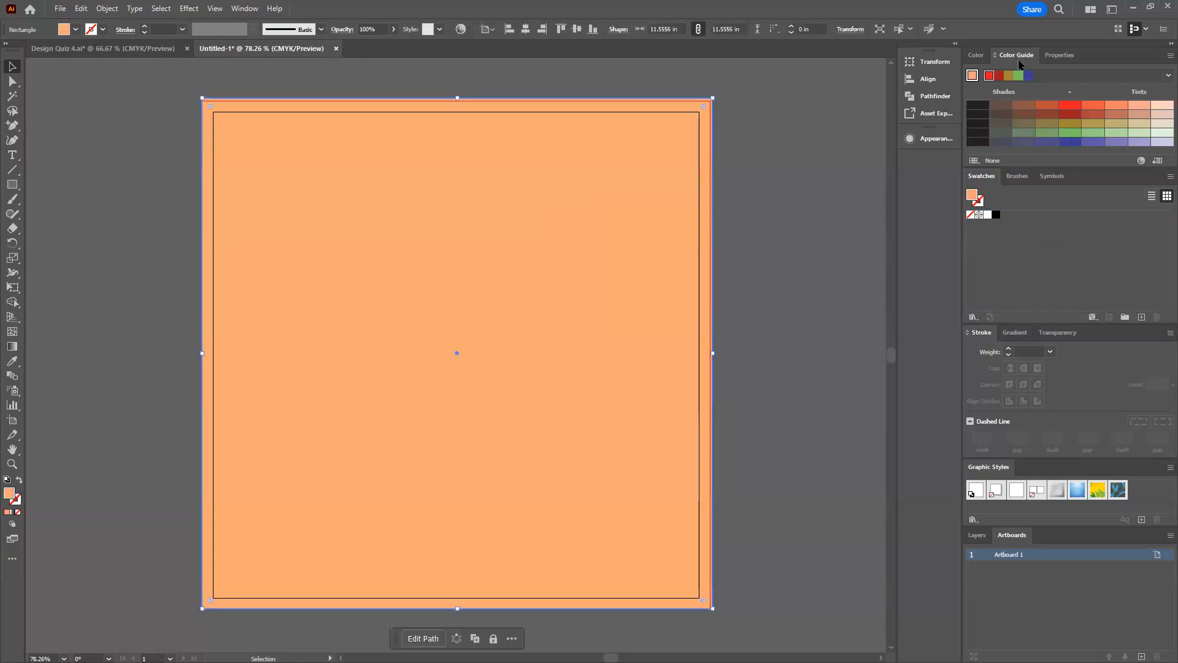
{"action": "left_click", "coordinate": [972, 75]}
{"action": "left_click", "coordinate": [1168, 75]}
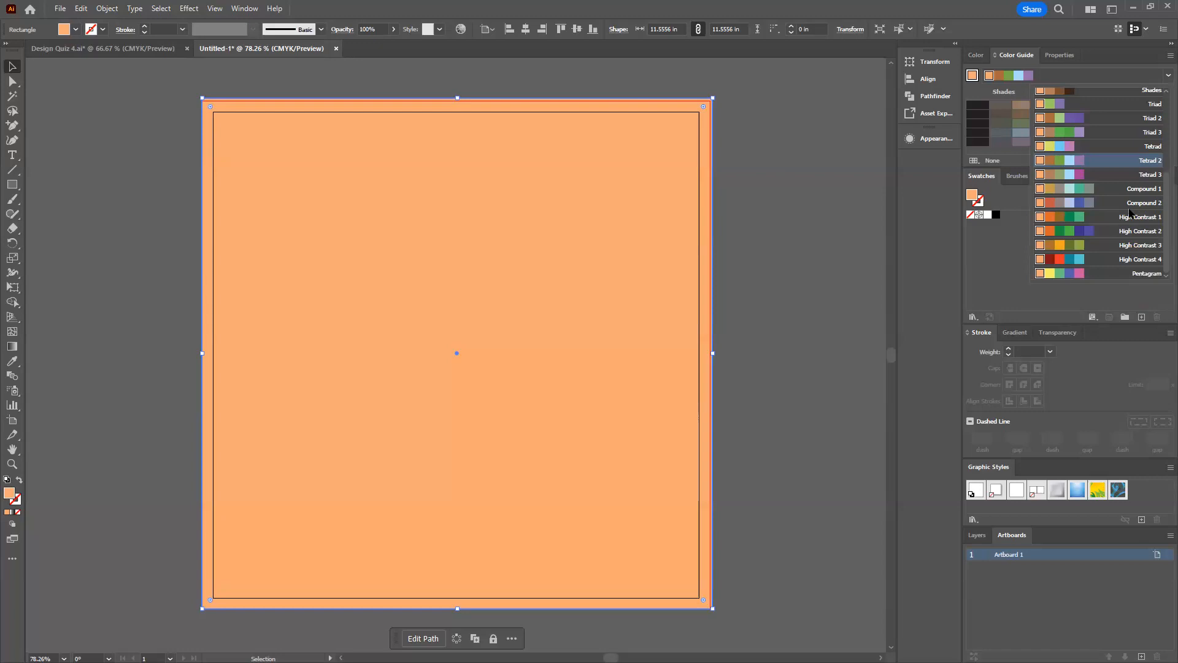
{"action": "scroll", "coordinate": [1125, 227], "scroll_direction": "down", "scroll_amount": 2}
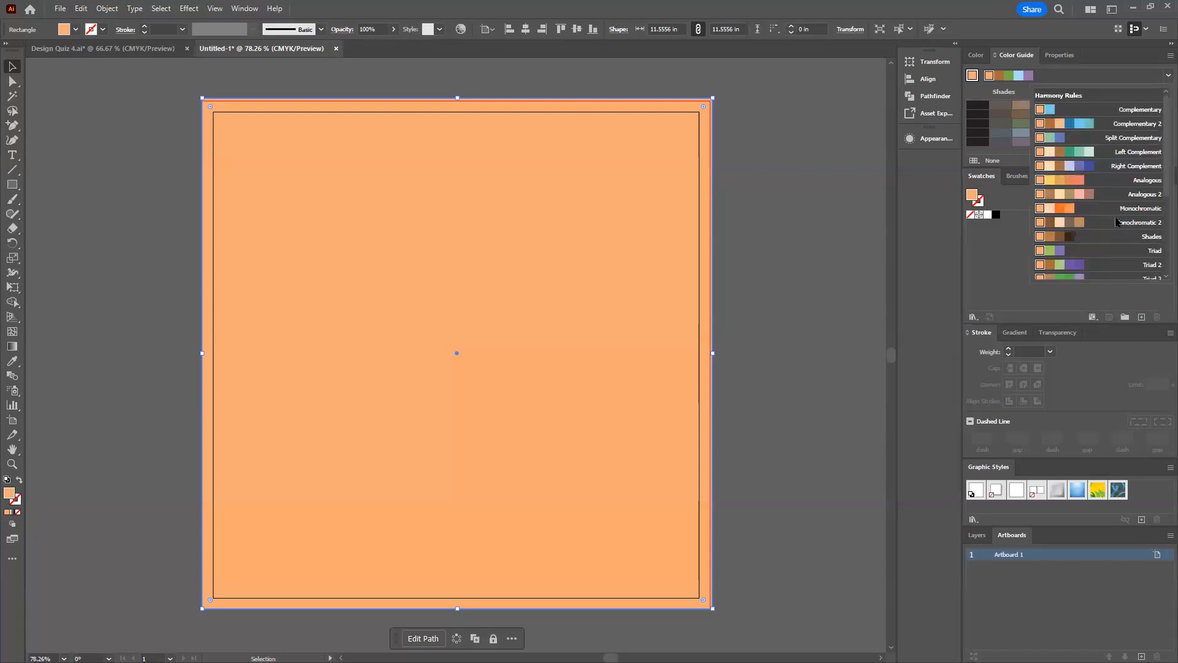
{"action": "left_click", "coordinate": [1128, 202]}
{"action": "left_click", "coordinate": [1157, 161]}
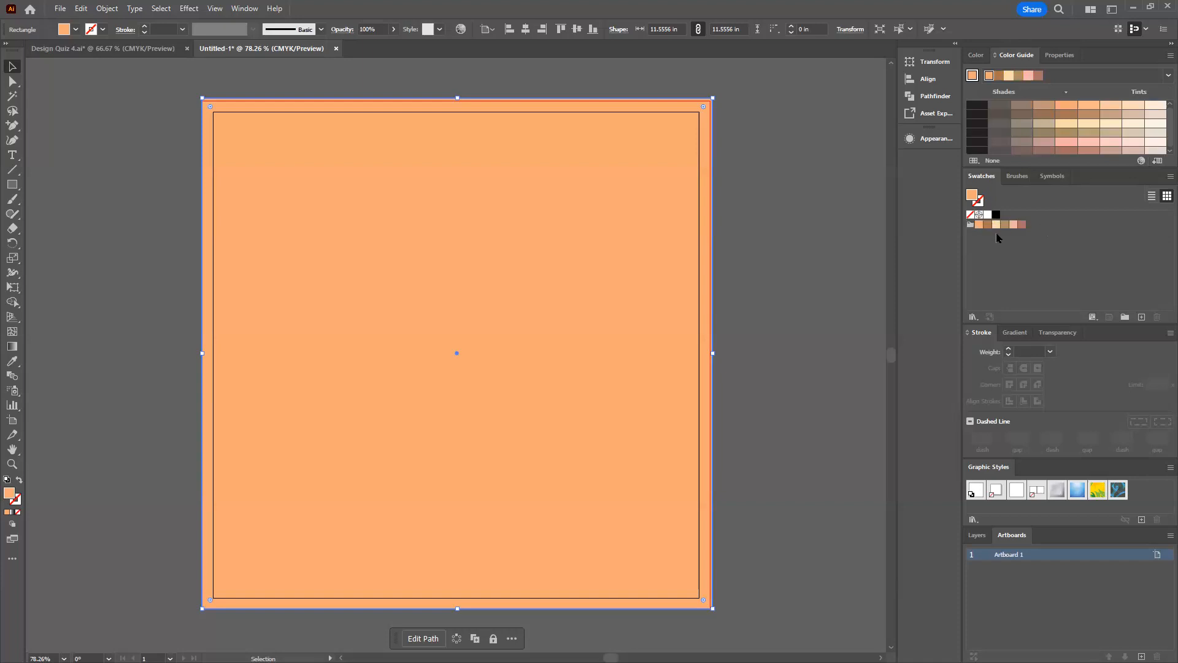
Try the palette colours on the background square, delete the olive and light pink swatches from the colour group, and restore the peach fill.
{"action": "left_click", "coordinate": [986, 226]}
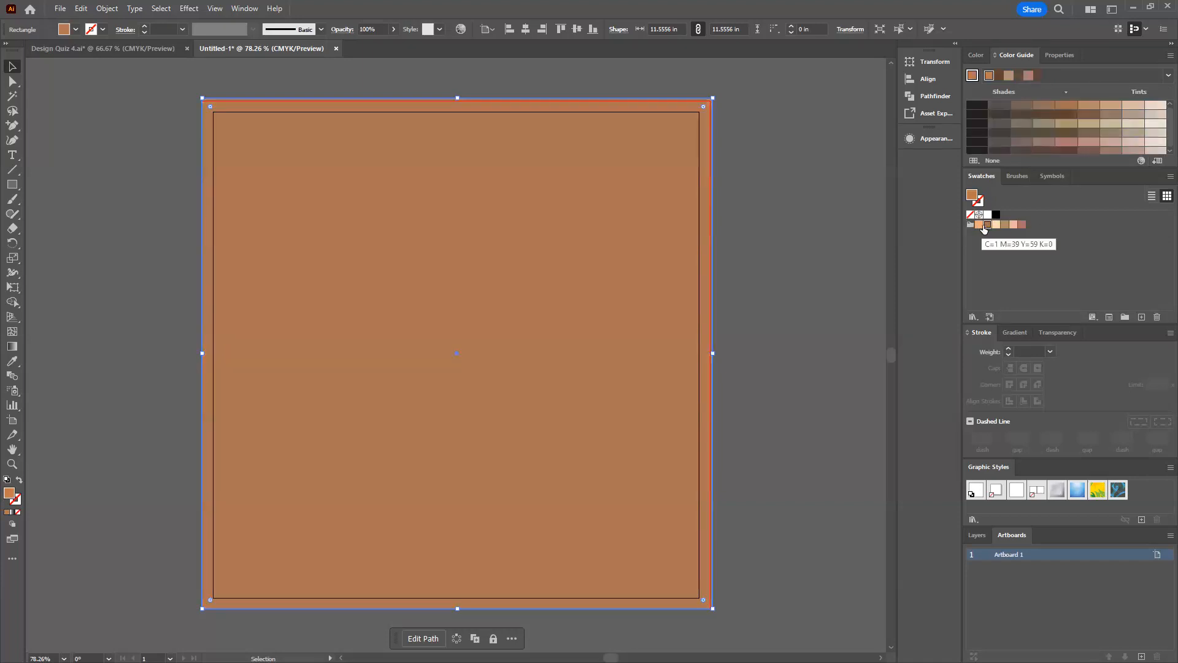
{"action": "left_click", "coordinate": [1014, 225]}
{"action": "left_click", "coordinate": [1022, 225]}
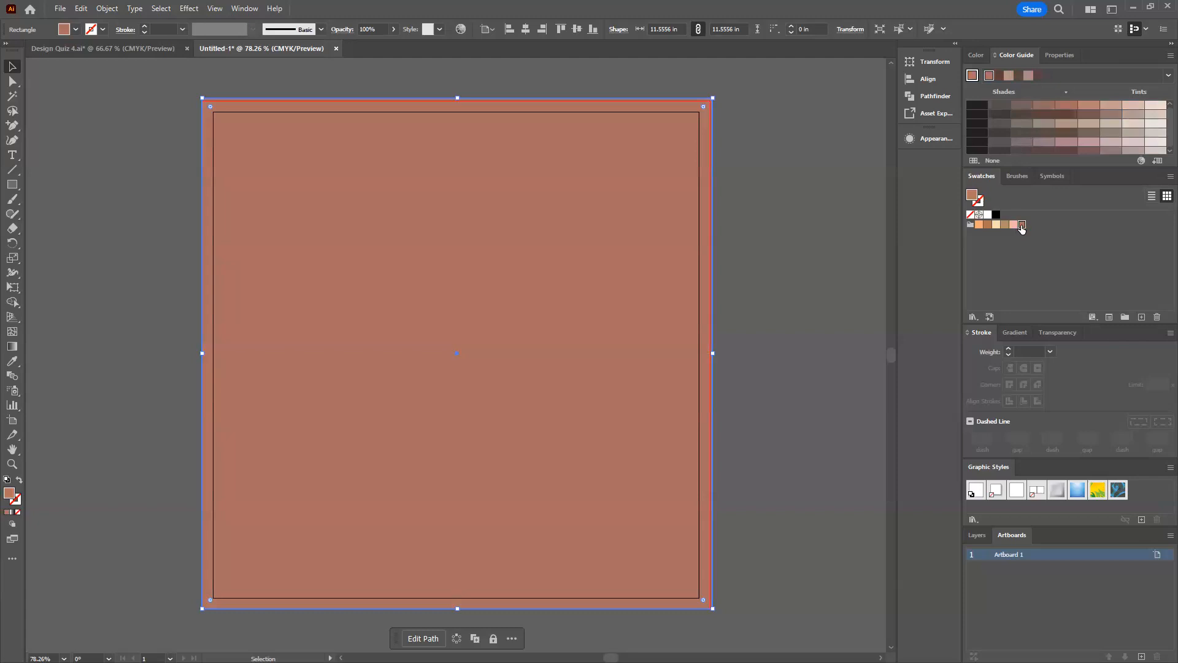
{"action": "left_click", "coordinate": [996, 225]}
{"action": "left_click", "coordinate": [996, 225]}
{"action": "left_click", "coordinate": [1005, 225]}
{"action": "left_click_drag", "start_coordinate": [1128, 309], "coordinate": [1158, 317]}
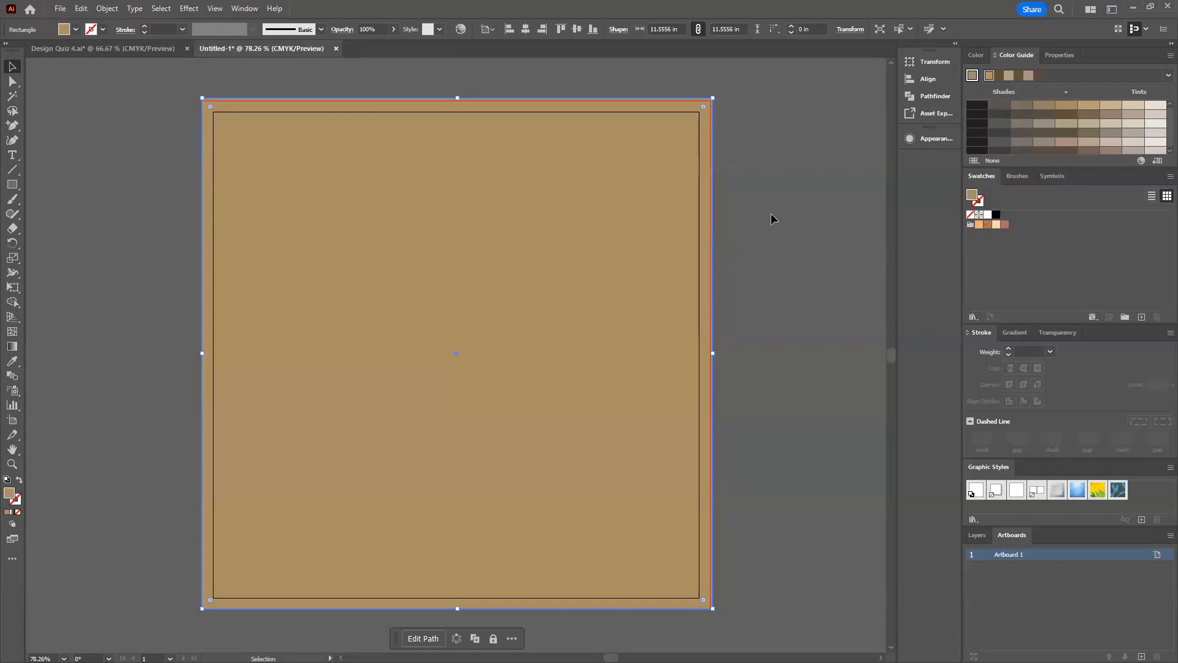
{"action": "left_click", "coordinate": [979, 225]}
{"action": "key", "text": "ctrl+shift+a"}
Tile Design Quiz 4.ai and the new document side by side, with the whole reference design in the narrower pane.
{"action": "left_click", "coordinate": [105, 50]}
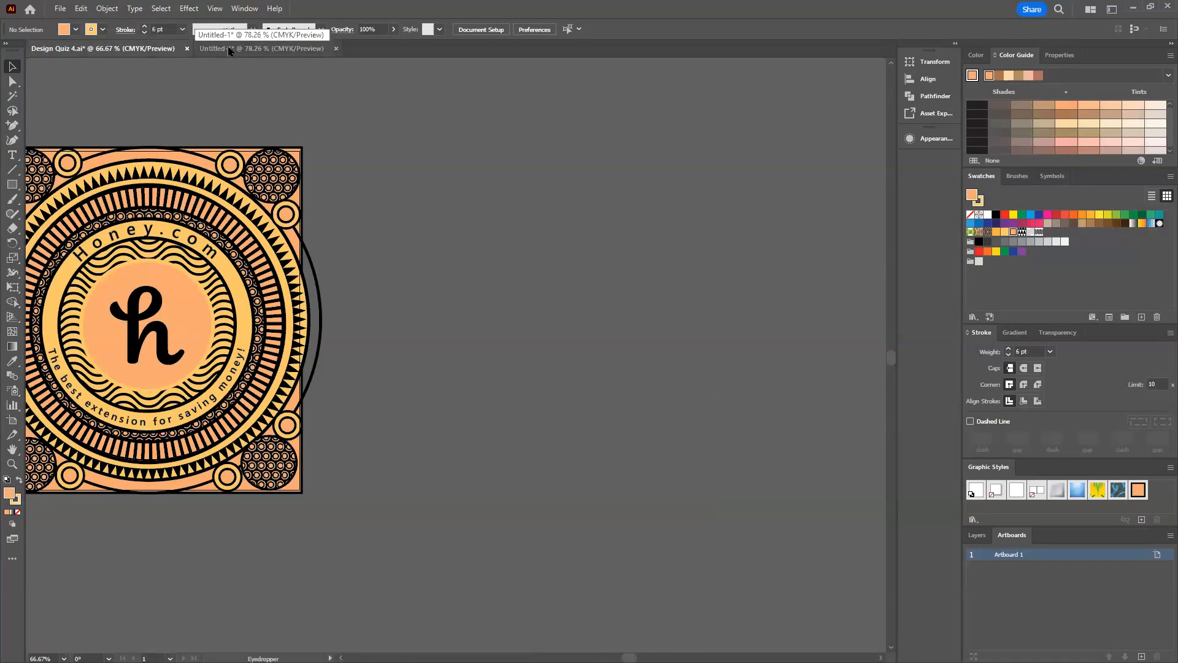
{"action": "left_click", "coordinate": [229, 50]}
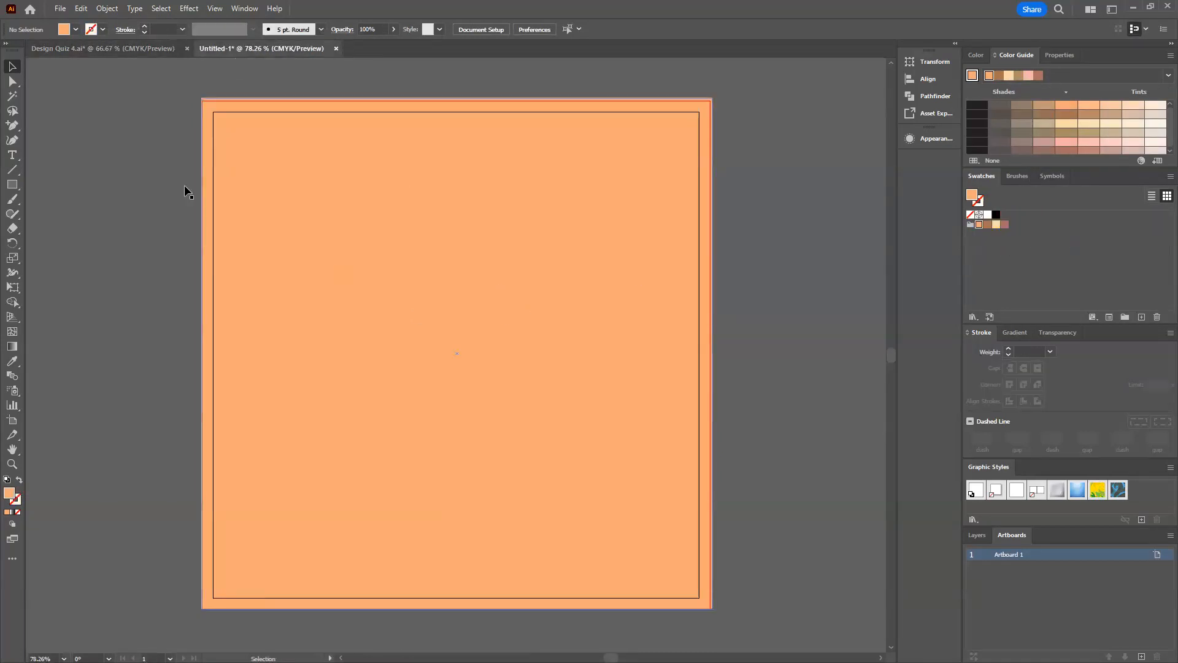
{"action": "left_click", "coordinate": [245, 9]}
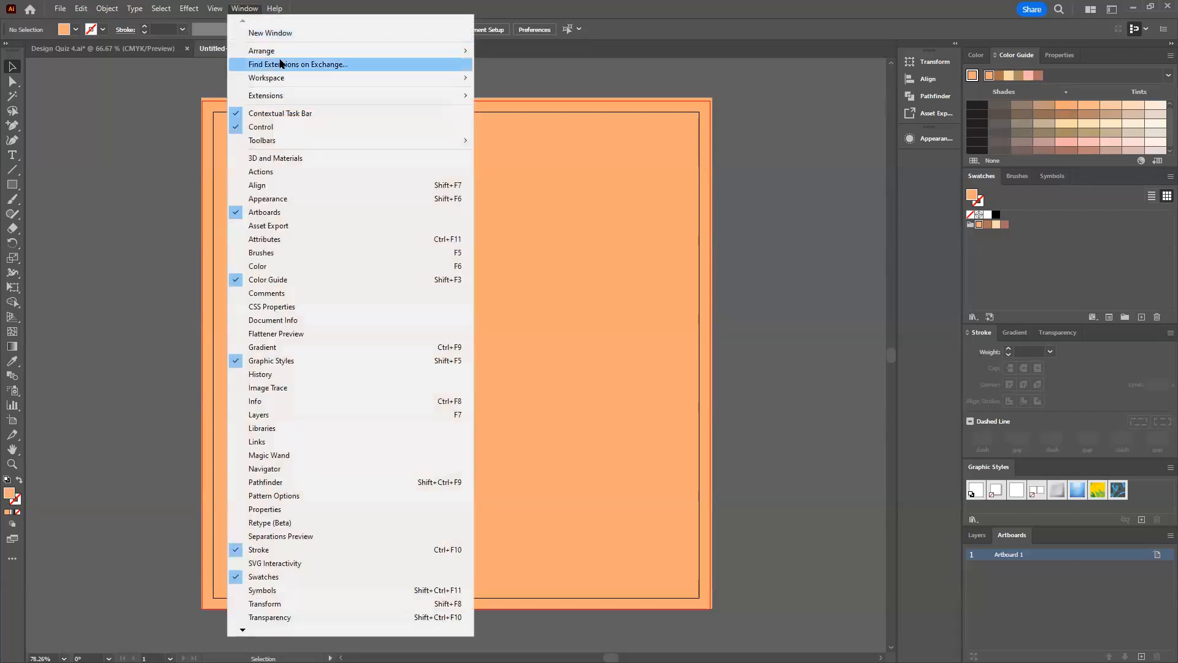
{"action": "mouse_move", "coordinate": [255, 53]}
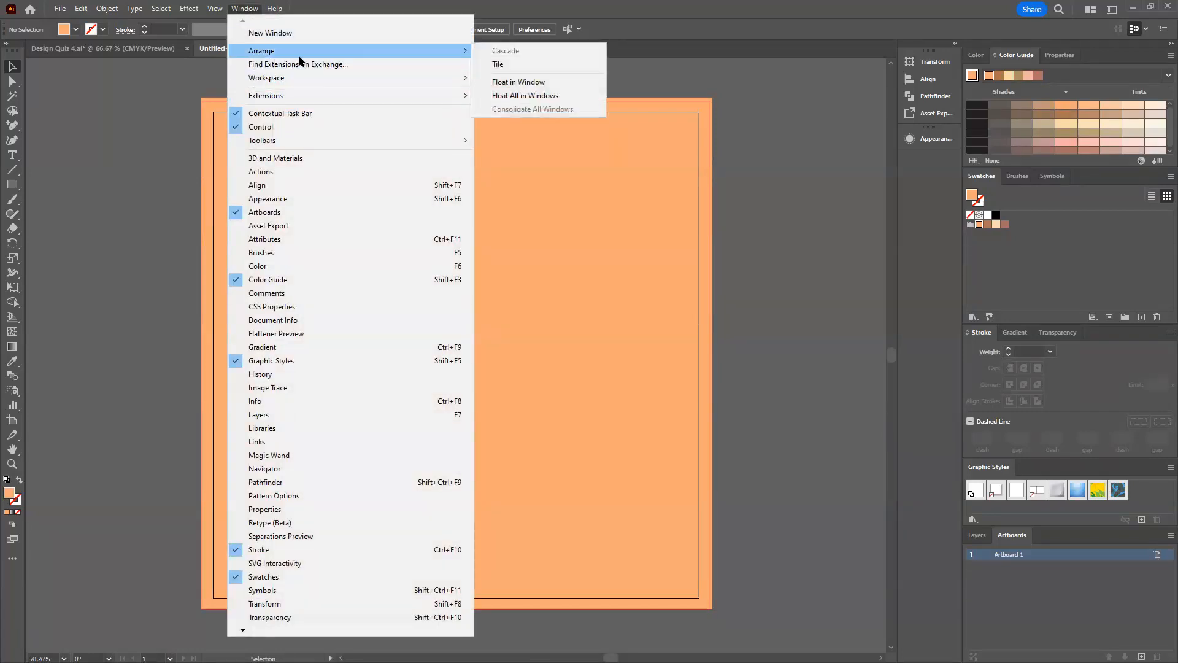
{"action": "mouse_move", "coordinate": [315, 83]}
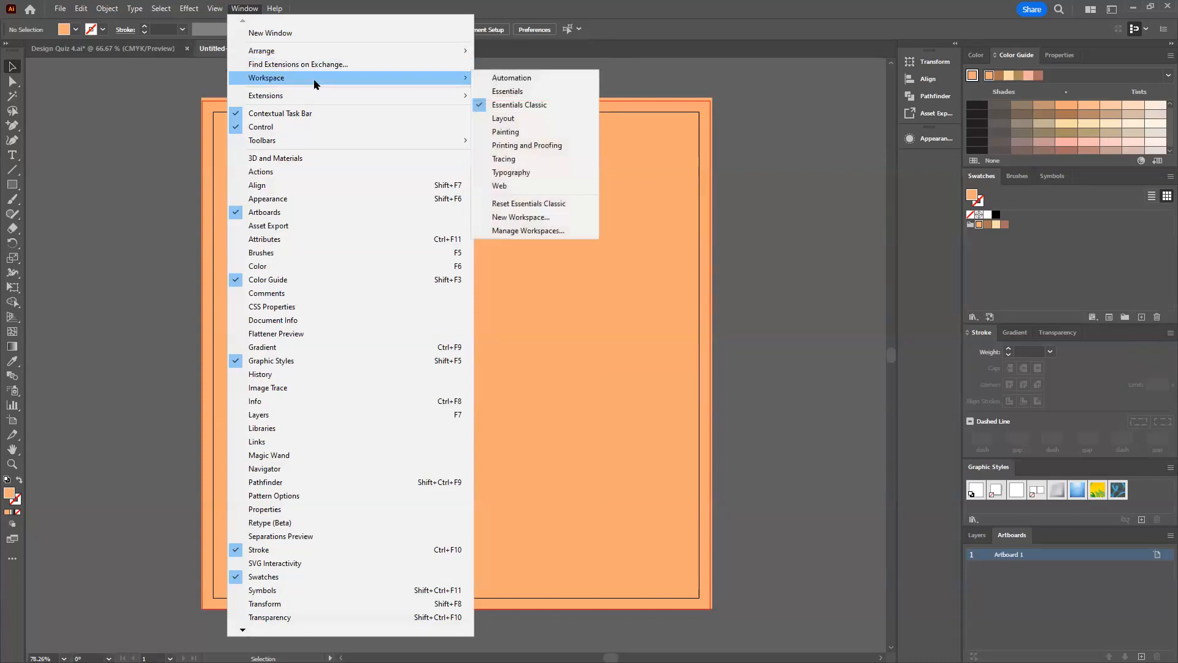
{"action": "mouse_move", "coordinate": [301, 51]}
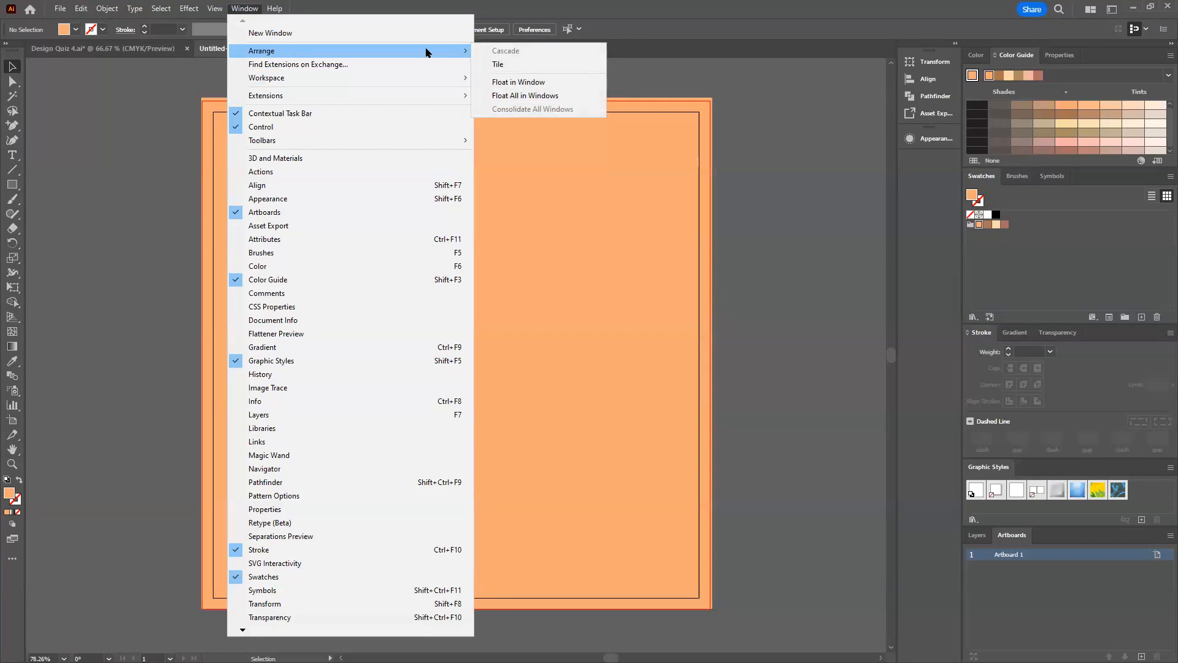
{"action": "left_click", "coordinate": [535, 65]}
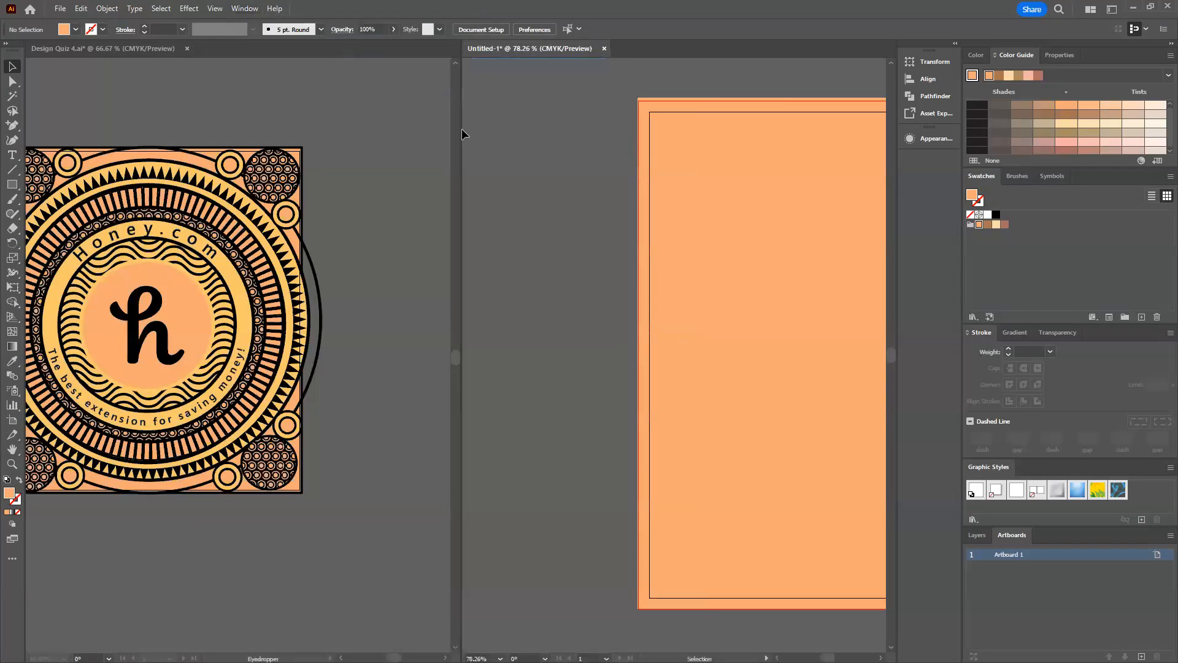
{"action": "left_click_drag", "start_coordinate": [460, 130], "coordinate": [325, 130]}
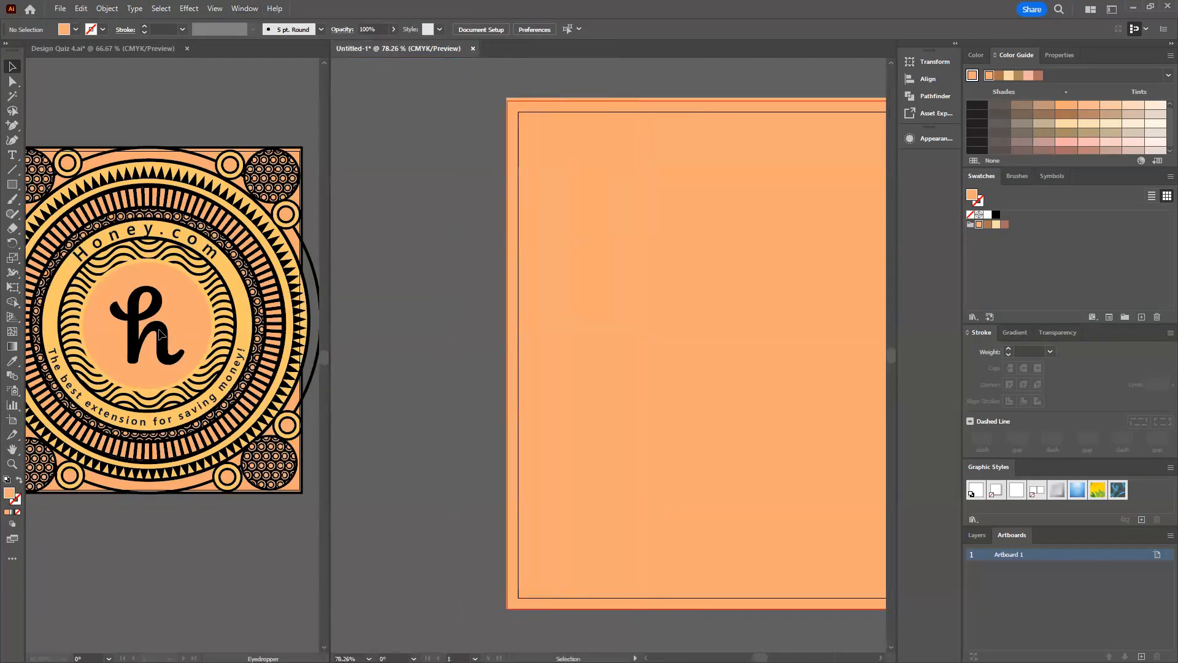
{"action": "scroll", "coordinate": [164, 330], "scroll_direction": "down", "scroll_amount": 1}
{"action": "left_click", "coordinate": [162, 306]}
{"action": "key", "text": "space"}
{"action": "left_click_drag", "start_coordinate": [180, 324], "coordinate": [167, 312]}
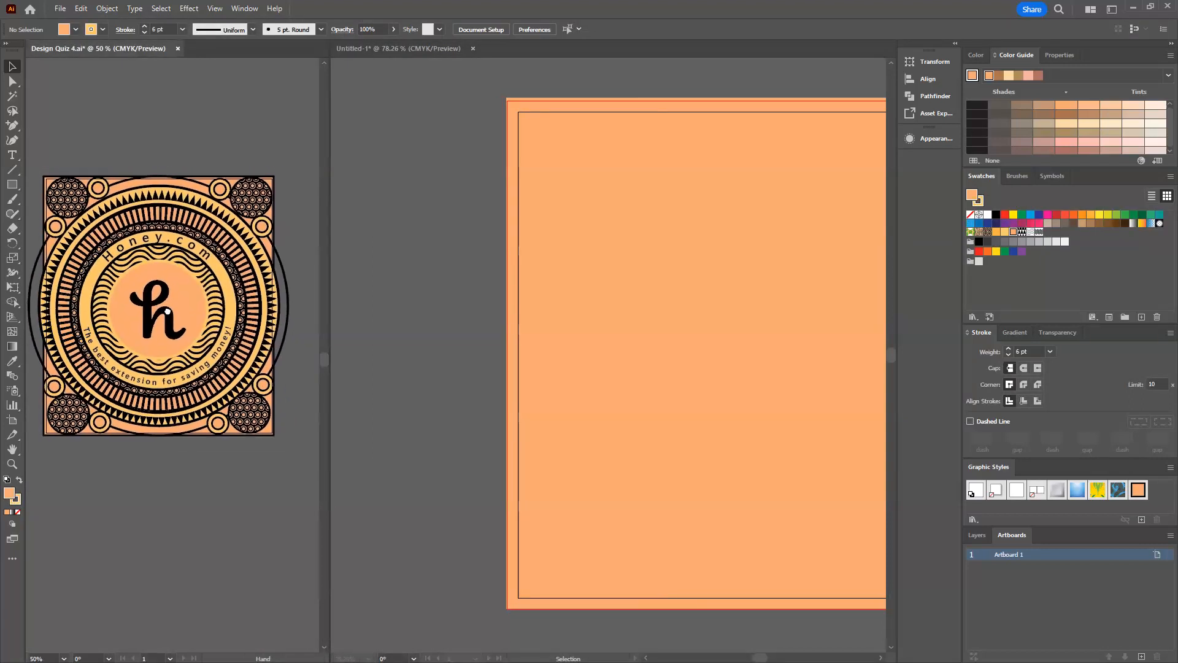
{"action": "left_click", "coordinate": [575, 332]}
{"action": "key", "text": "ctrl+0"}
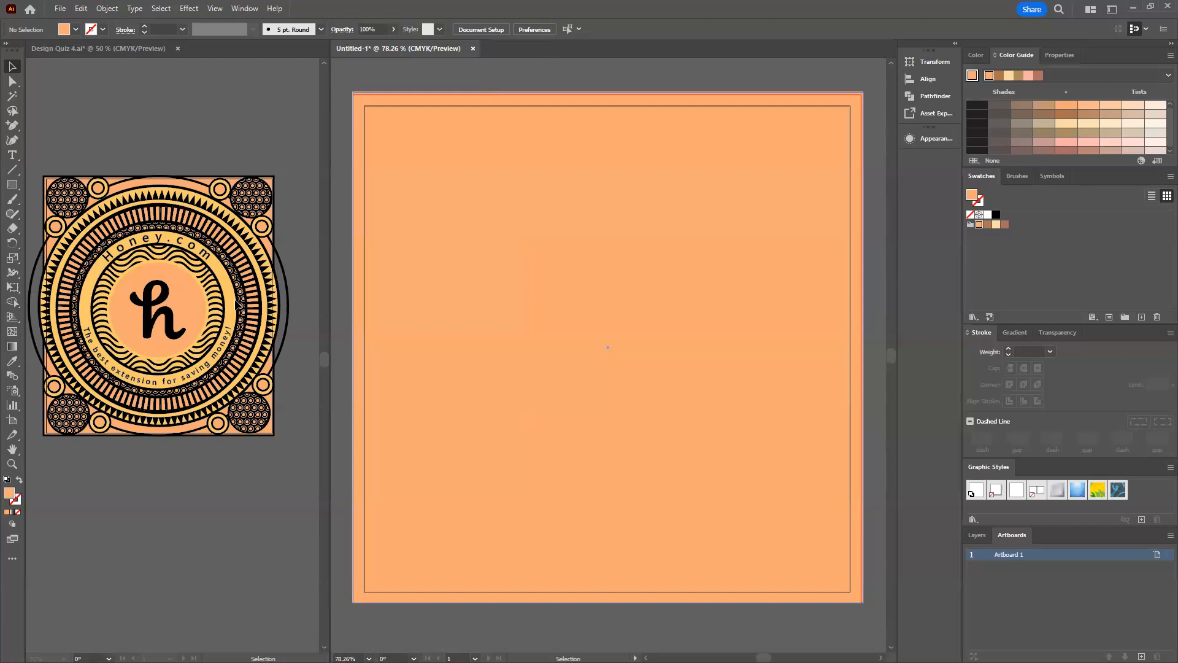
Expand Layer 1 and lock the background rectangle.
{"action": "left_click", "coordinate": [12, 154]}
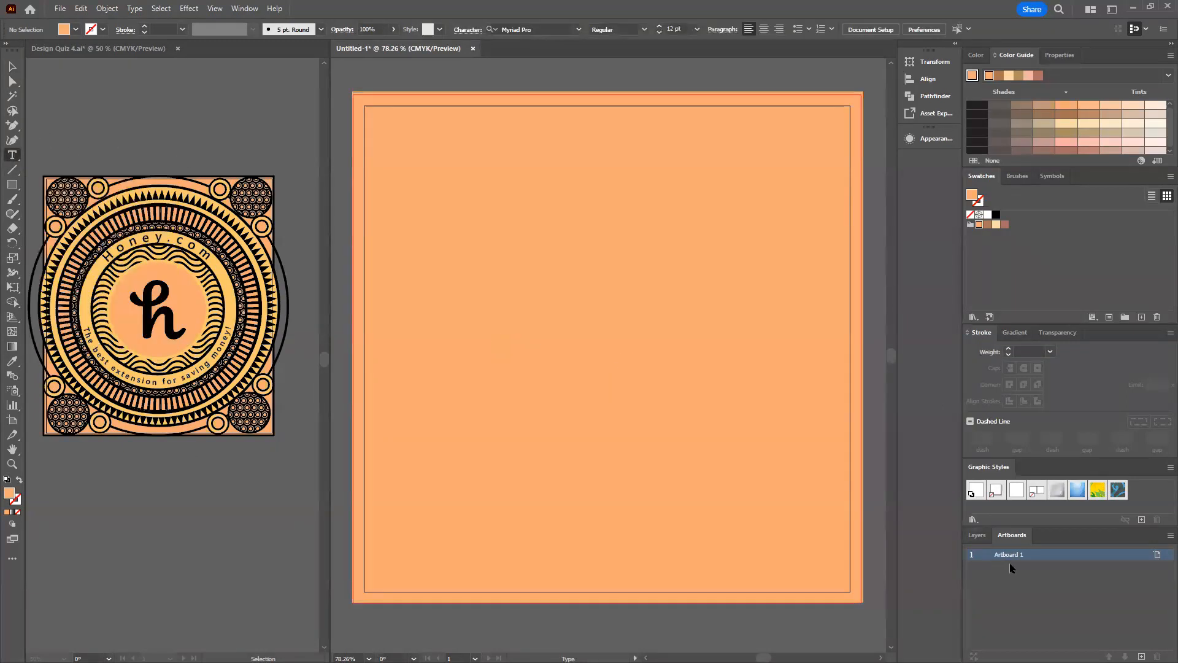
{"action": "left_click", "coordinate": [977, 534]}
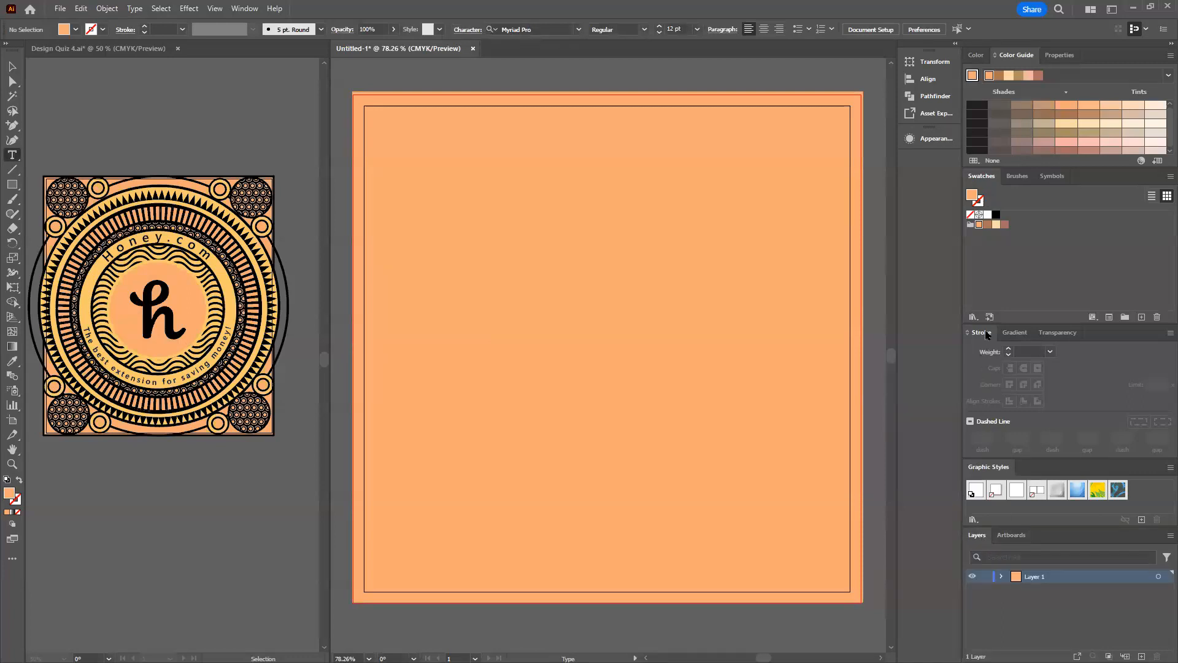
{"action": "left_click", "coordinate": [1001, 577]}
{"action": "left_click", "coordinate": [984, 590]}
Add a small area text box near the centre of the artboard containing a lowercase h.
{"action": "left_click_drag", "start_coordinate": [542, 289], "coordinate": [641, 381]}
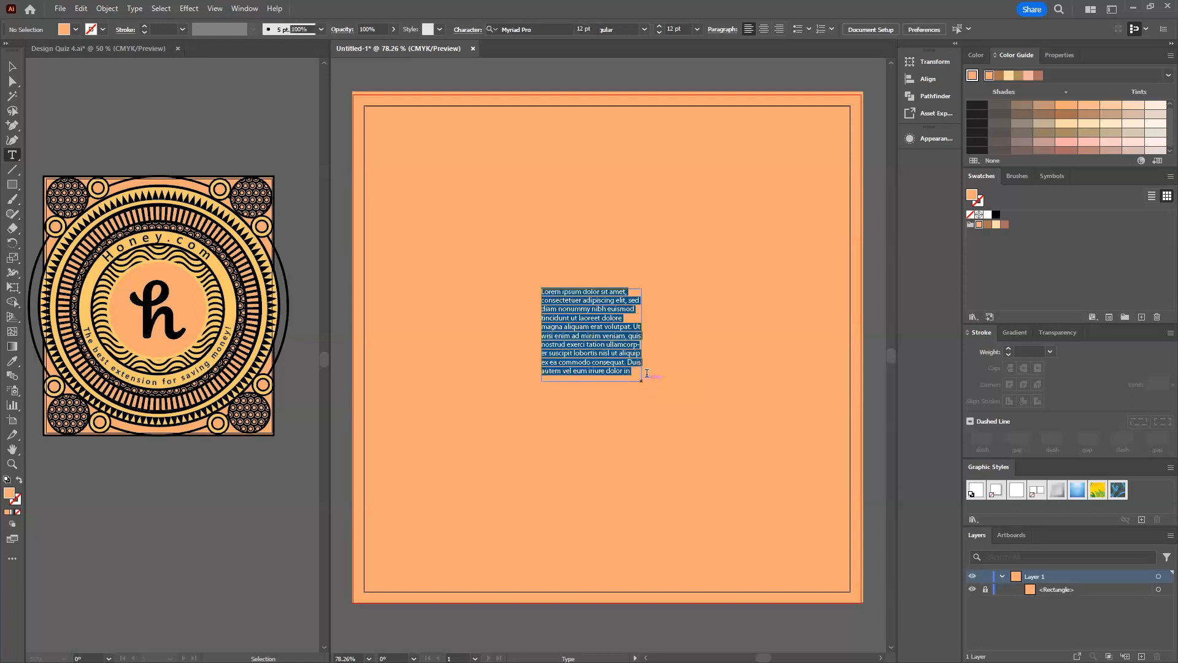
{"action": "type", "text": "R"}
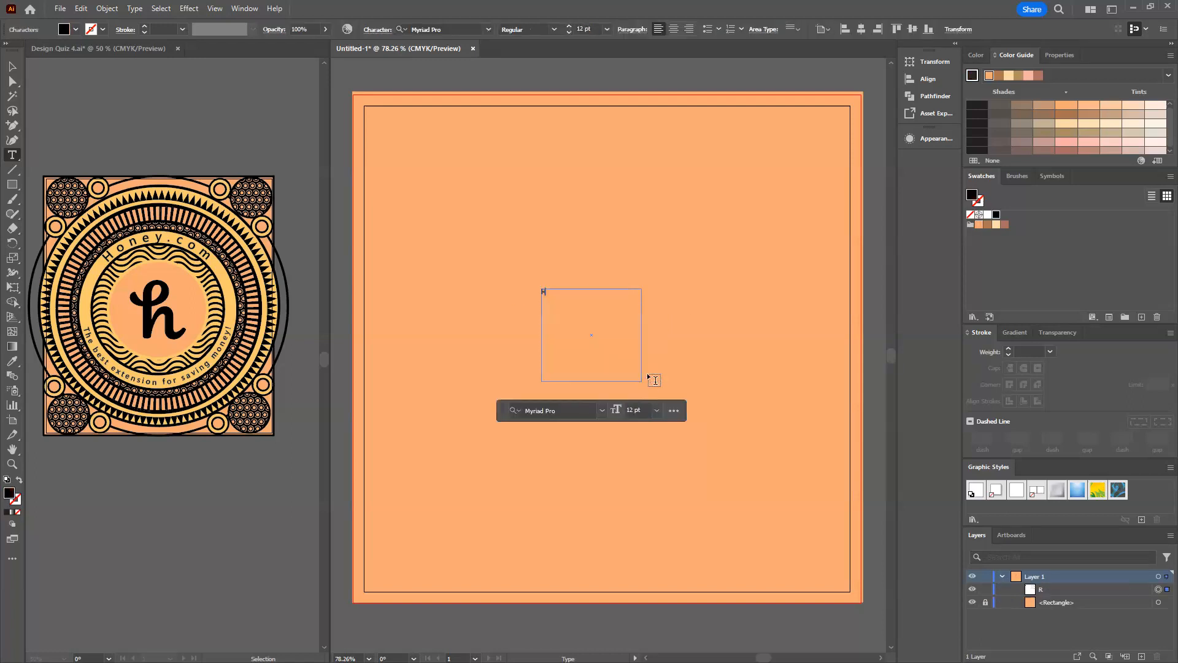
{"action": "key", "text": "BackSpace"}
{"action": "type", "text": "h"}
{"action": "left_click", "coordinate": [8, 69]}
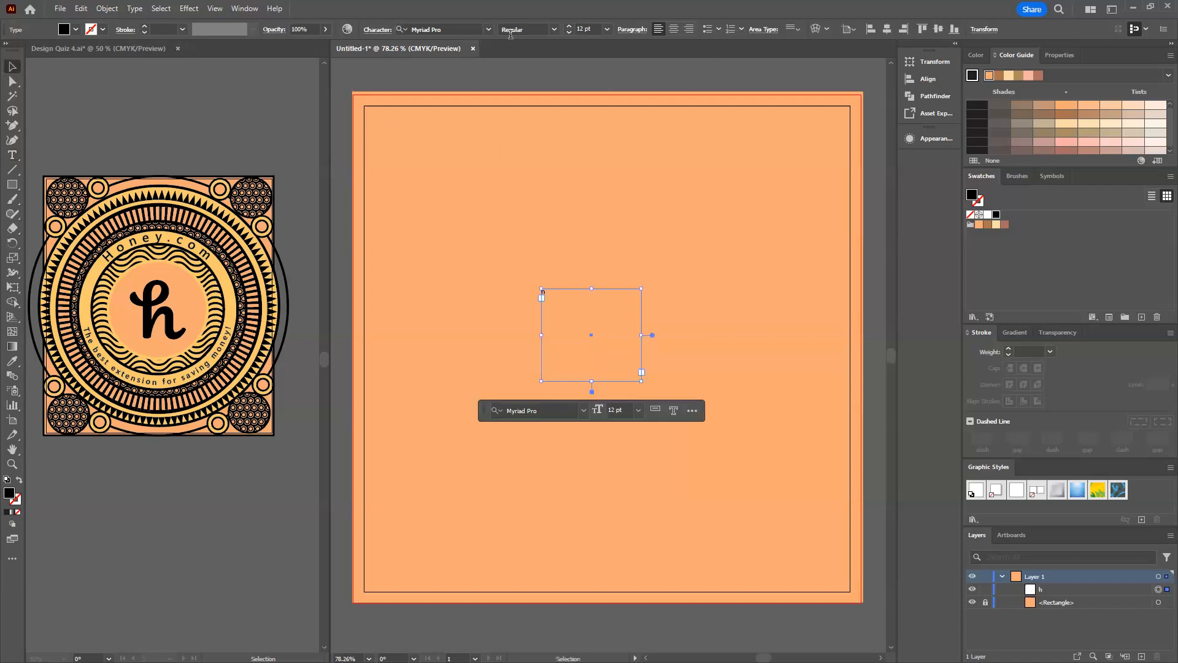
Set the font of the letter h to Algerian and its size to 180 pt.
{"action": "left_click", "coordinate": [488, 30]}
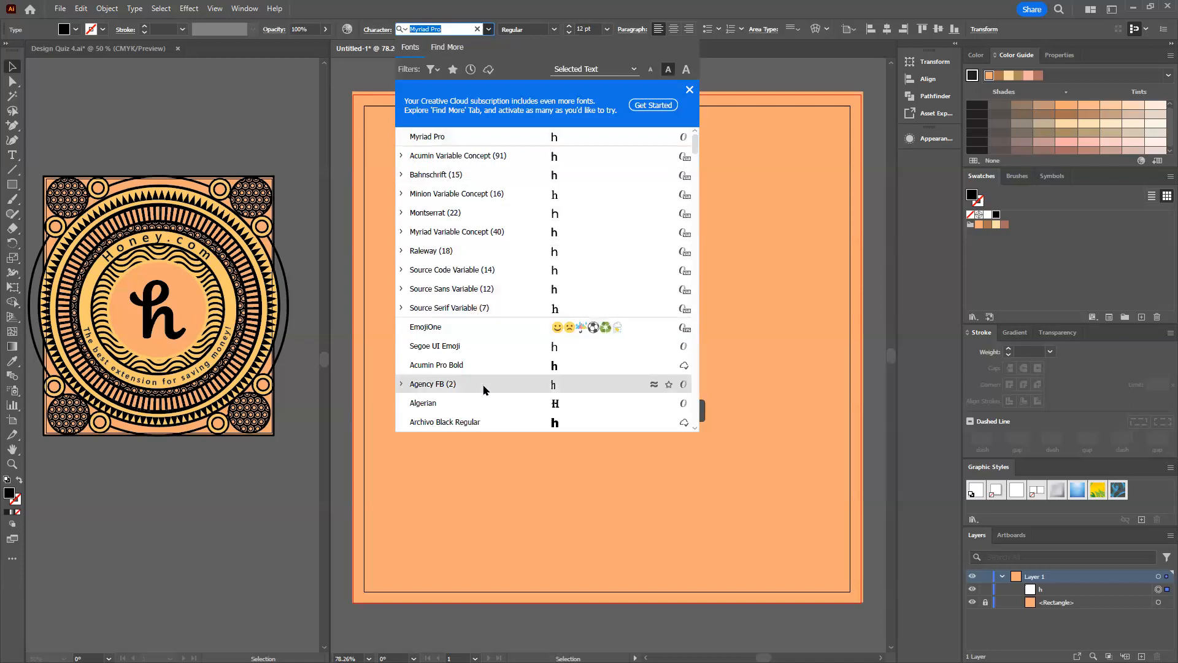
{"action": "left_click", "coordinate": [477, 404]}
{"action": "left_click", "coordinate": [582, 29]}
{"action": "key", "text": "shift+Up"}
{"action": "key", "text": "shift+Up"}
{"action": "key", "text": "shift+Up"}
{"action": "key", "text": "shift+Up"}
{"action": "key", "text": "shift+Up"}
{"action": "key", "text": "shift+Up"}
{"action": "key", "text": "shift+Up"}
{"action": "key", "text": "shift+Up"}
{"action": "key", "text": "shift+Up"}
{"action": "key", "text": "shift+Up"}
{"action": "key", "text": "shift+Up"}
{"action": "key", "text": "shift+Up"}
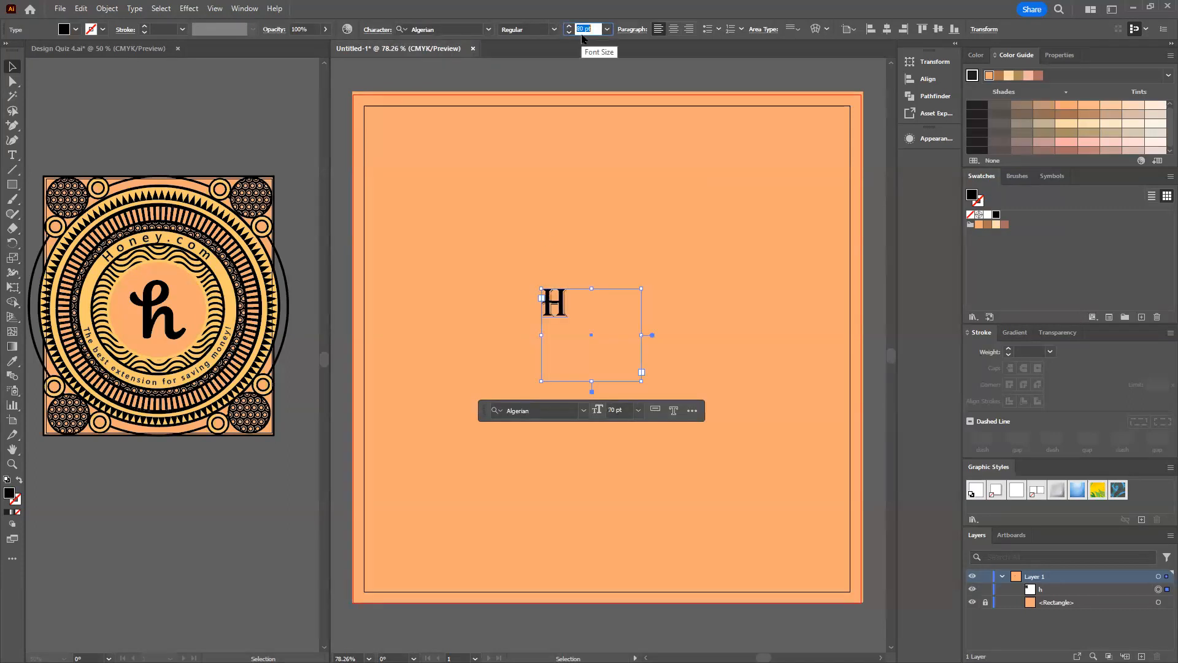
{"action": "key", "text": "shift+Up"}
{"action": "key", "text": "shift+Up"}
{"action": "key", "text": "shift+Up"}
{"action": "key", "text": "shift+Up"}
{"action": "key", "text": "shift+Up"}
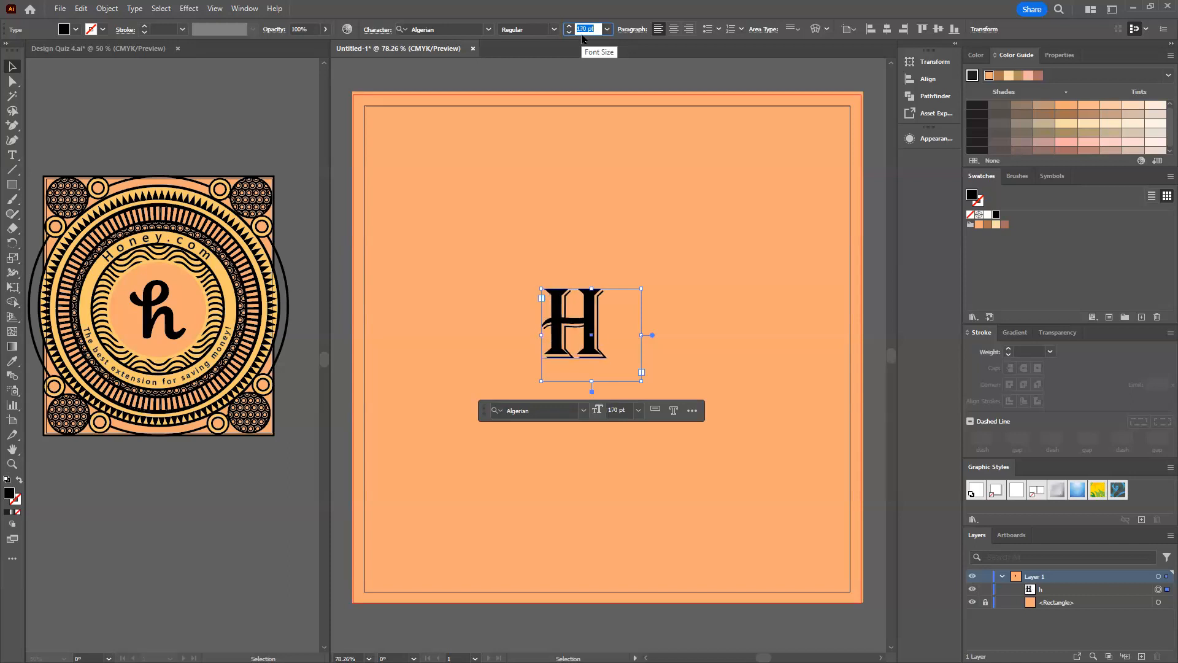
Look through the font list and change the letter's font to Paralucent Text.
{"action": "left_click", "coordinate": [469, 30]}
{"action": "scroll", "coordinate": [509, 314], "scroll_direction": "down", "scroll_amount": 10}
{"action": "scroll", "coordinate": [513, 310], "scroll_direction": "down", "scroll_amount": 4}
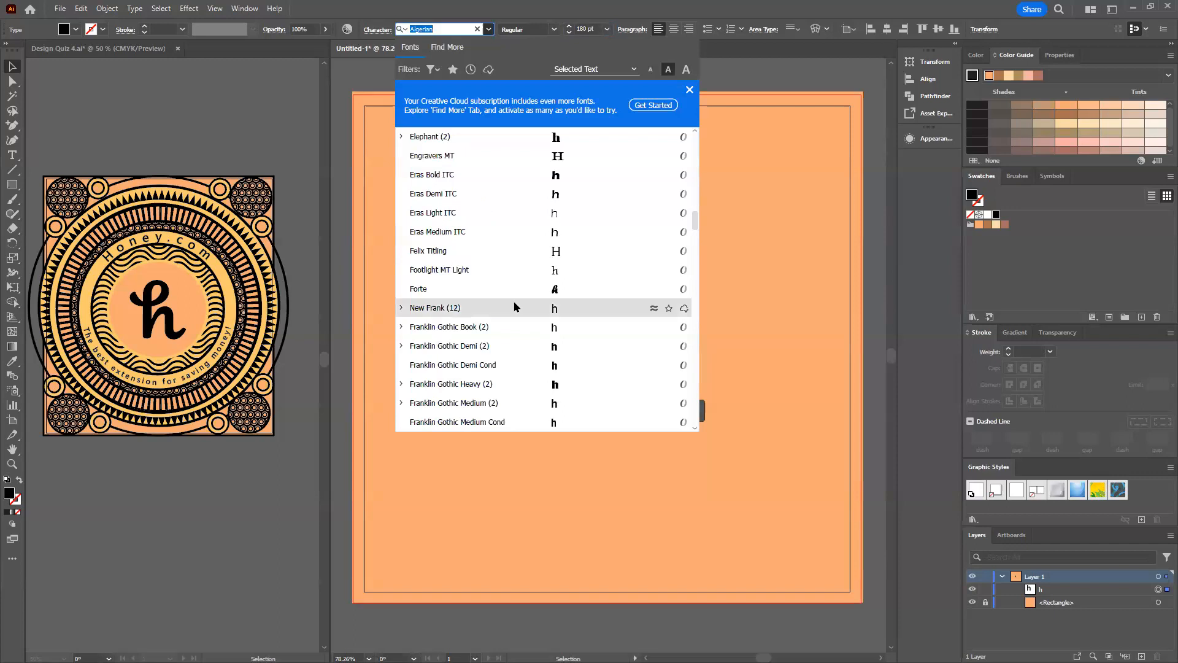
{"action": "scroll", "coordinate": [481, 367], "scroll_direction": "down", "scroll_amount": 3}
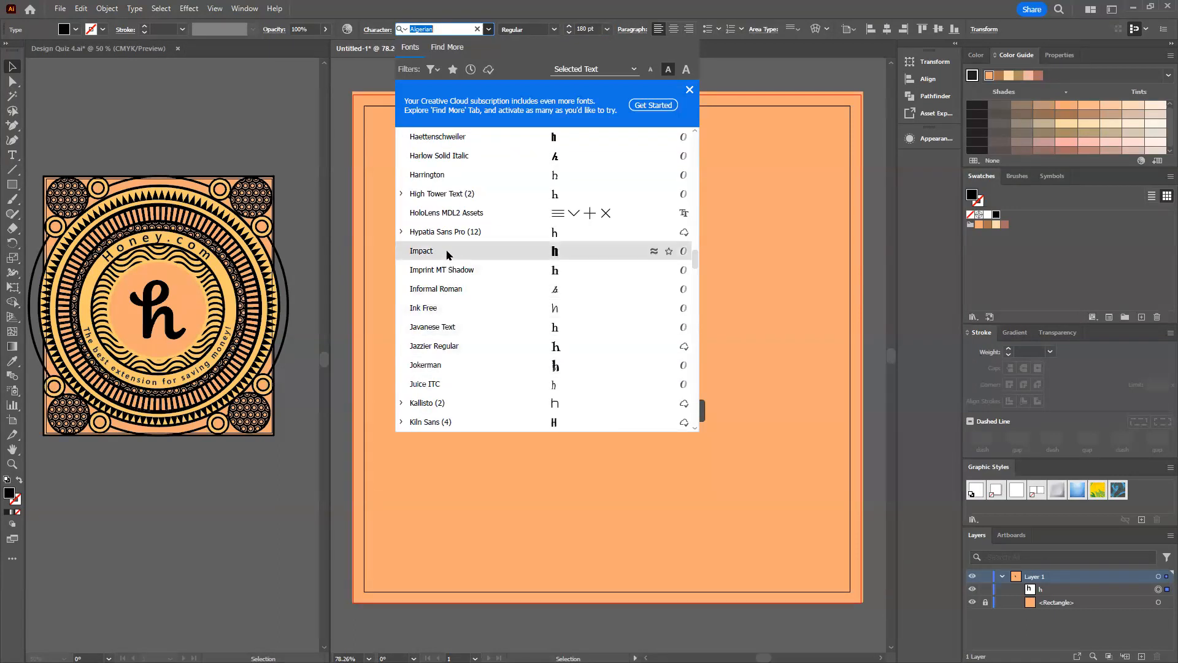
{"action": "scroll", "coordinate": [452, 344], "scroll_direction": "down", "scroll_amount": 3}
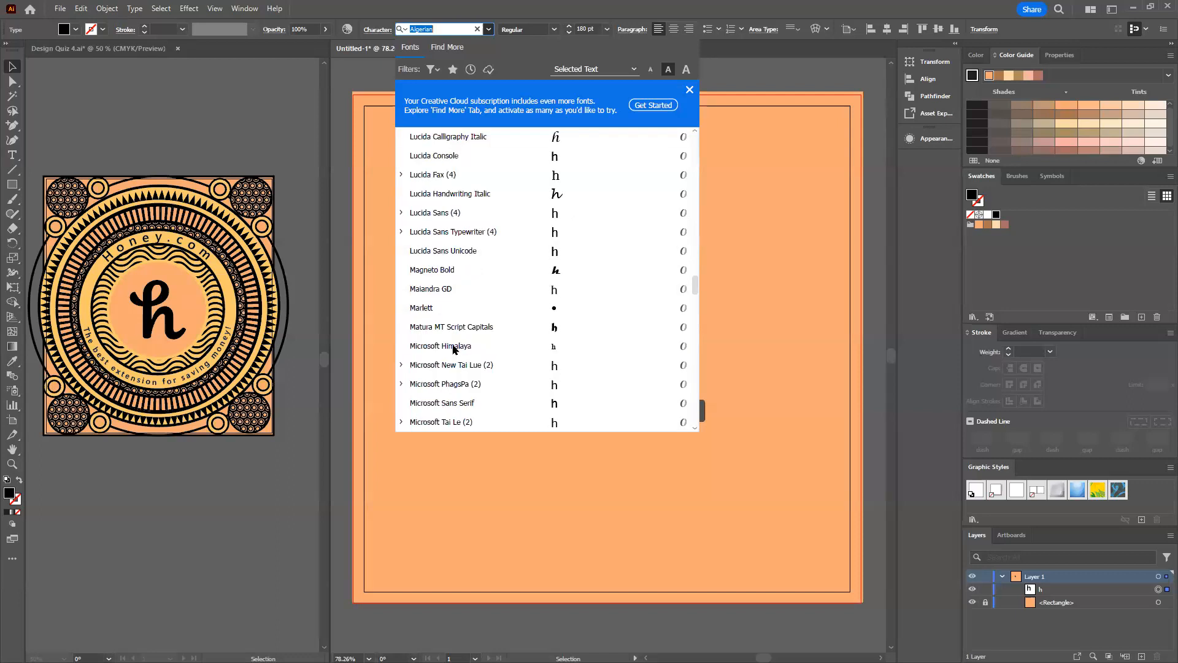
{"action": "scroll", "coordinate": [452, 345], "scroll_direction": "down", "scroll_amount": 6}
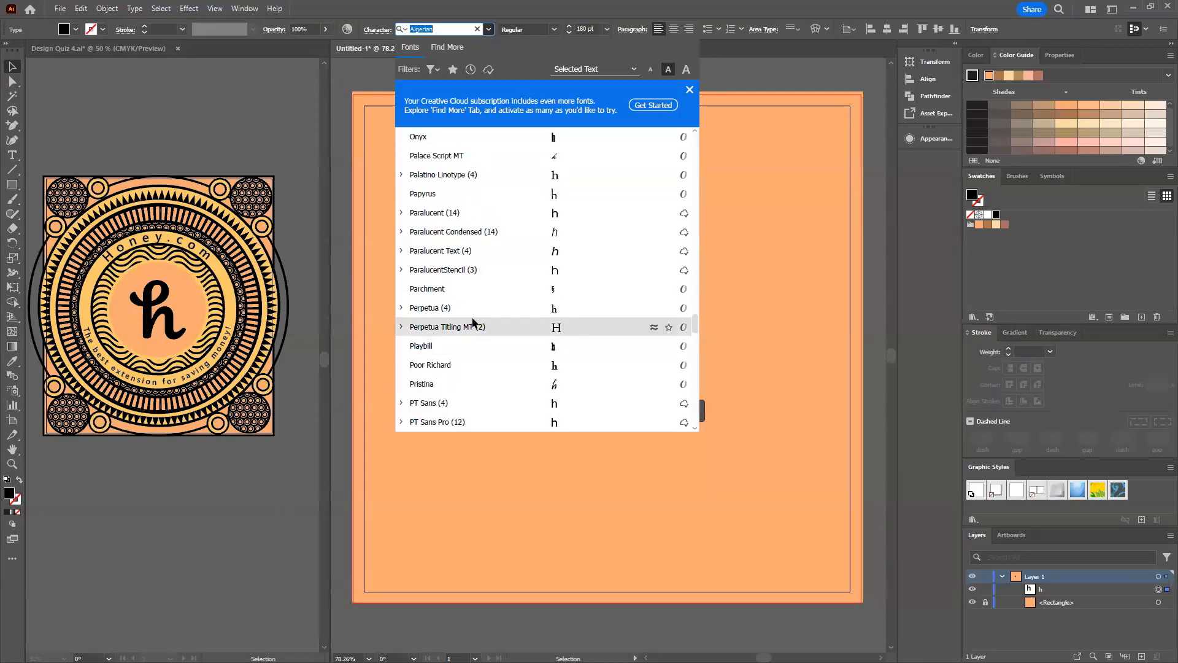
{"action": "left_click", "coordinate": [469, 251]}
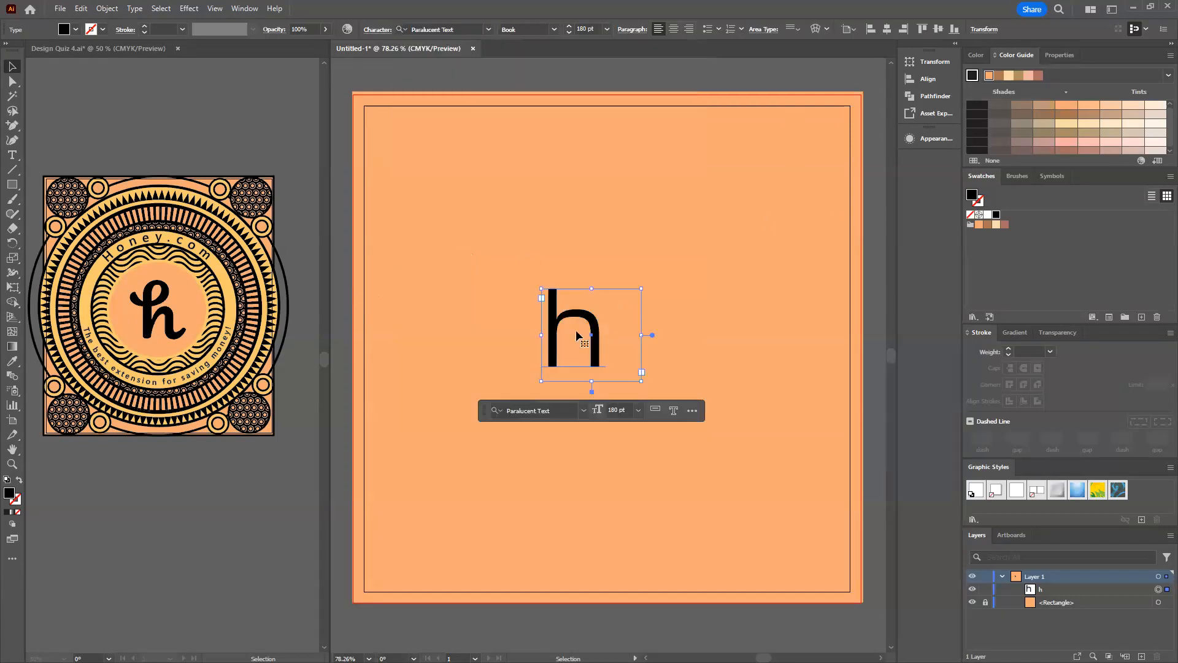
Shift the h text slightly to the right and convert it to outlines.
{"action": "left_click_drag", "start_coordinate": [569, 321], "coordinate": [585, 321]}
{"action": "left_click", "coordinate": [110, 6]}
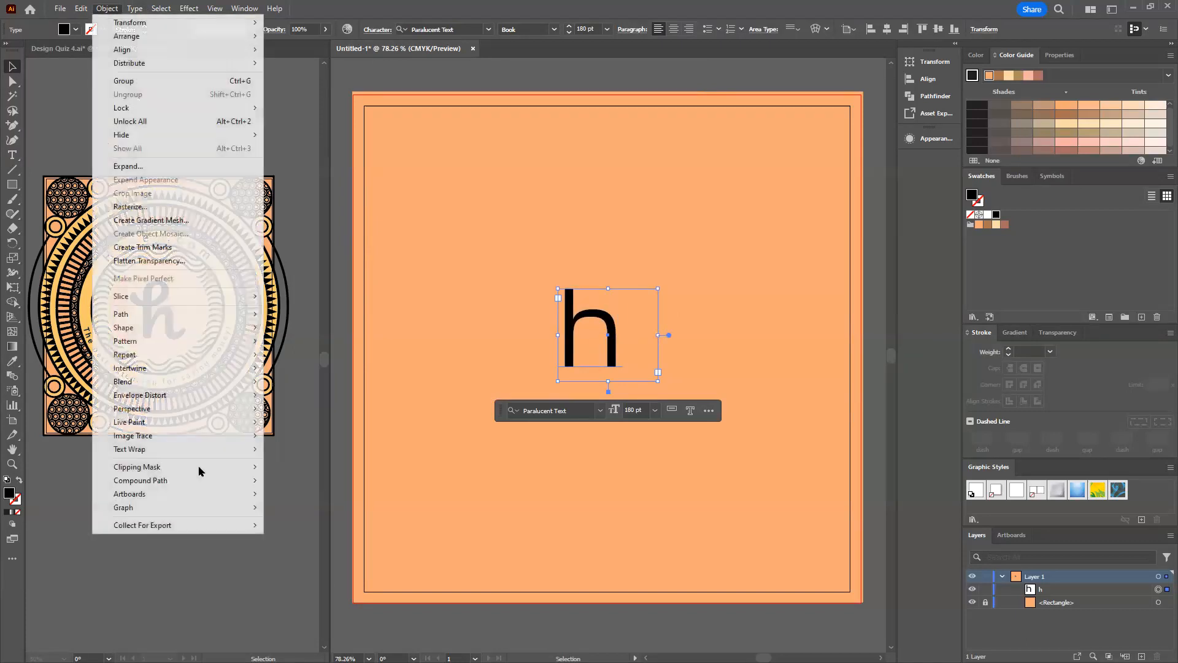
{"action": "left_click", "coordinate": [121, 6]}
{"action": "mouse_move", "coordinate": [135, 8]}
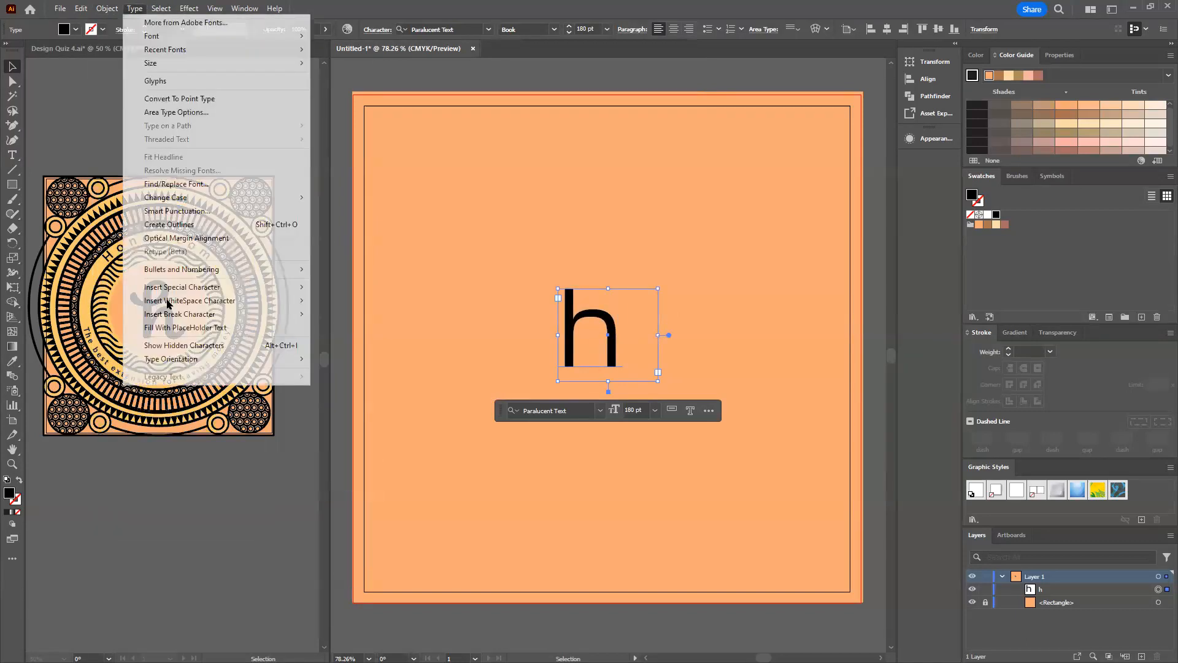
{"action": "left_click", "coordinate": [197, 225]}
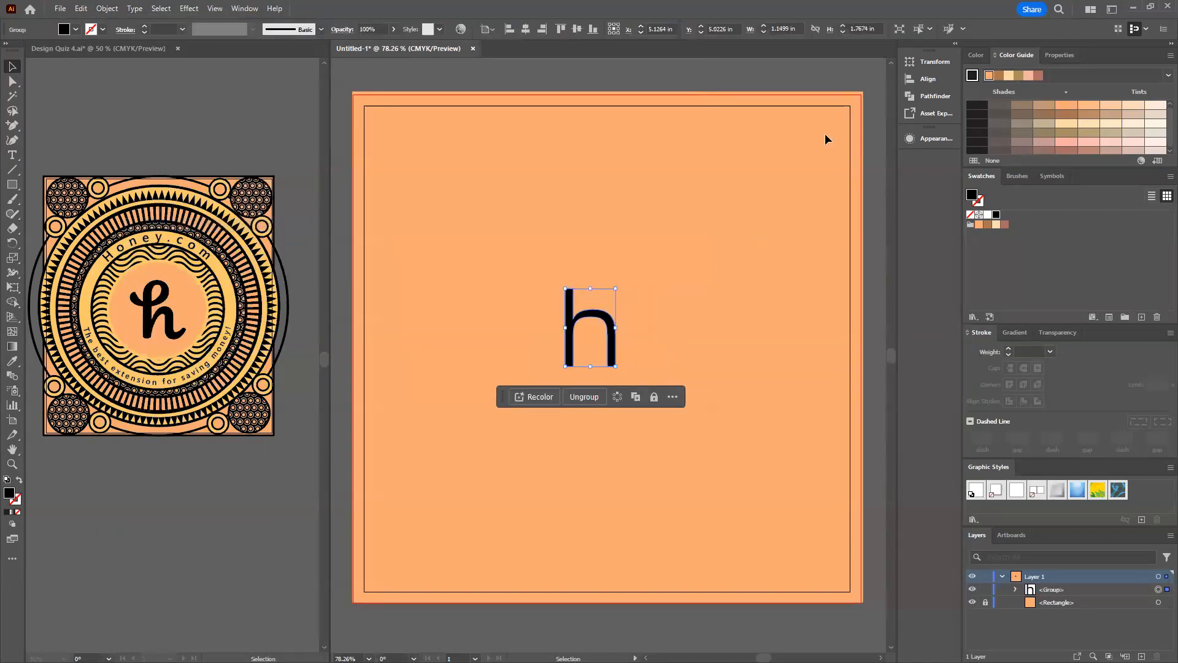
Centre the outlined h horizontally and vertically on the artboard, and move the contextual task bar below the artwork.
{"action": "left_click", "coordinate": [927, 79]}
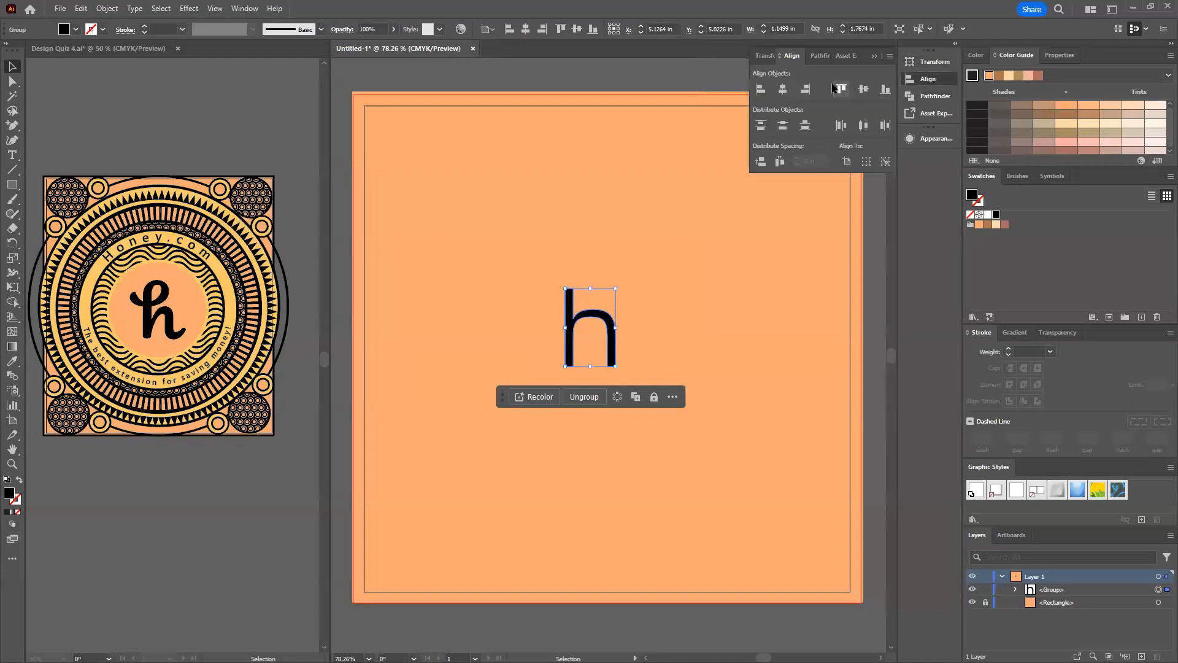
{"action": "left_click", "coordinate": [847, 161]}
{"action": "left_click", "coordinate": [783, 89]}
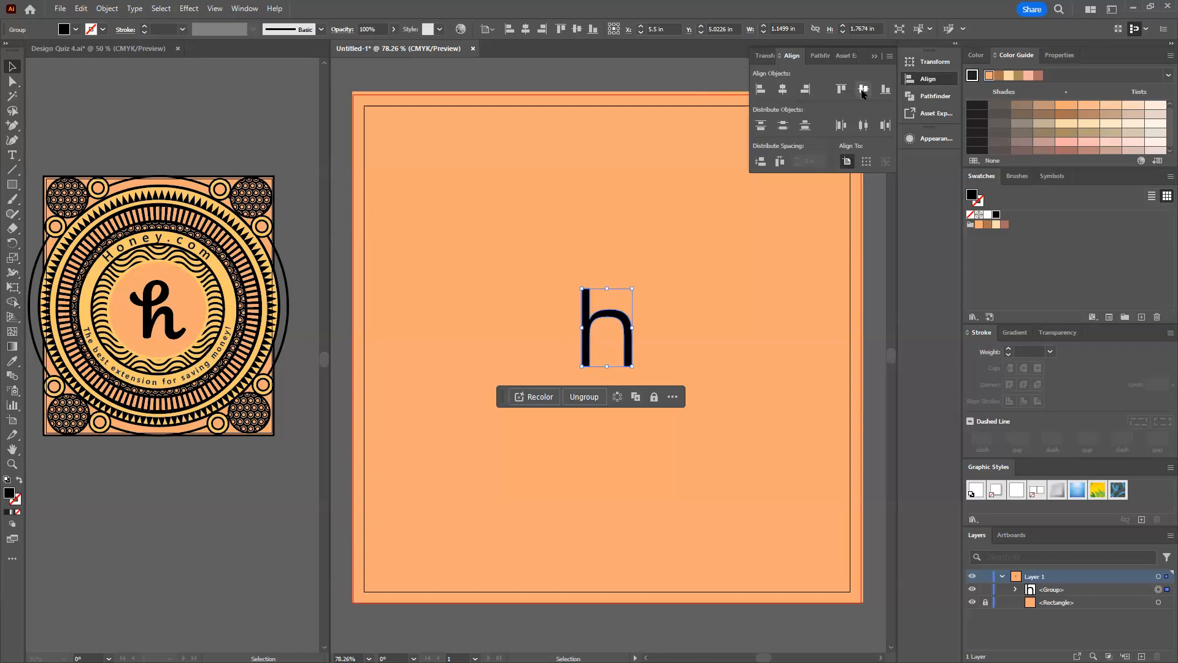
{"action": "left_click", "coordinate": [863, 89]}
{"action": "left_click", "coordinate": [928, 80]}
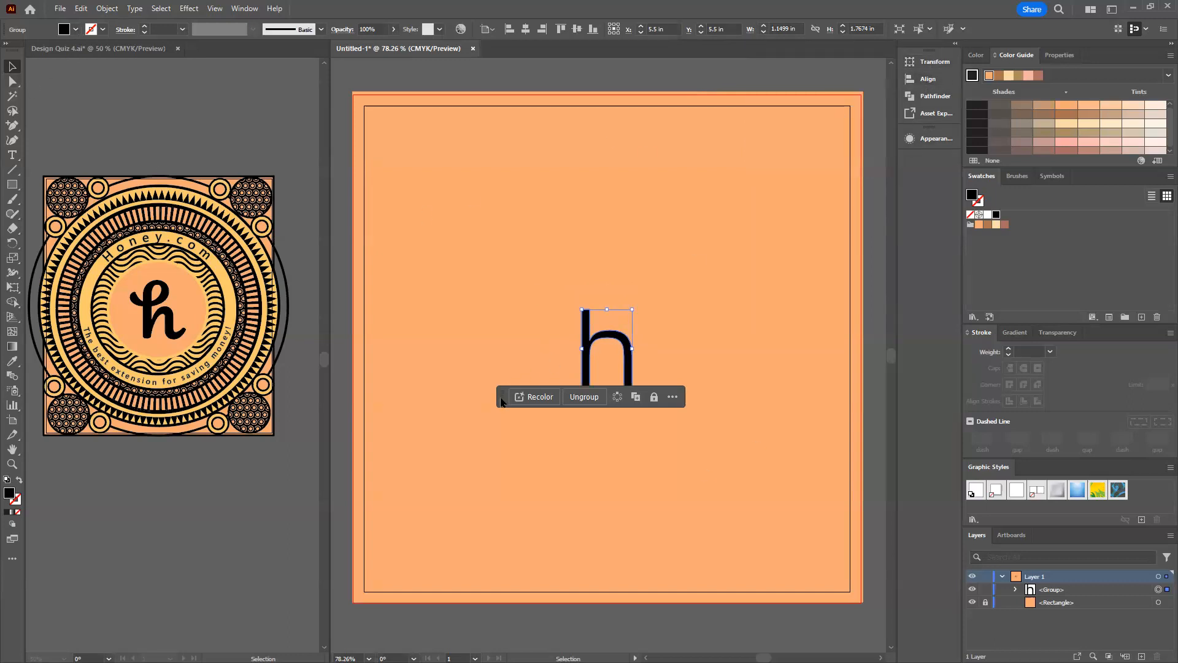
{"action": "left_click_drag", "start_coordinate": [502, 400], "coordinate": [506, 480]}
{"action": "left_click_drag", "start_coordinate": [481, 543], "coordinate": [342, 640]}
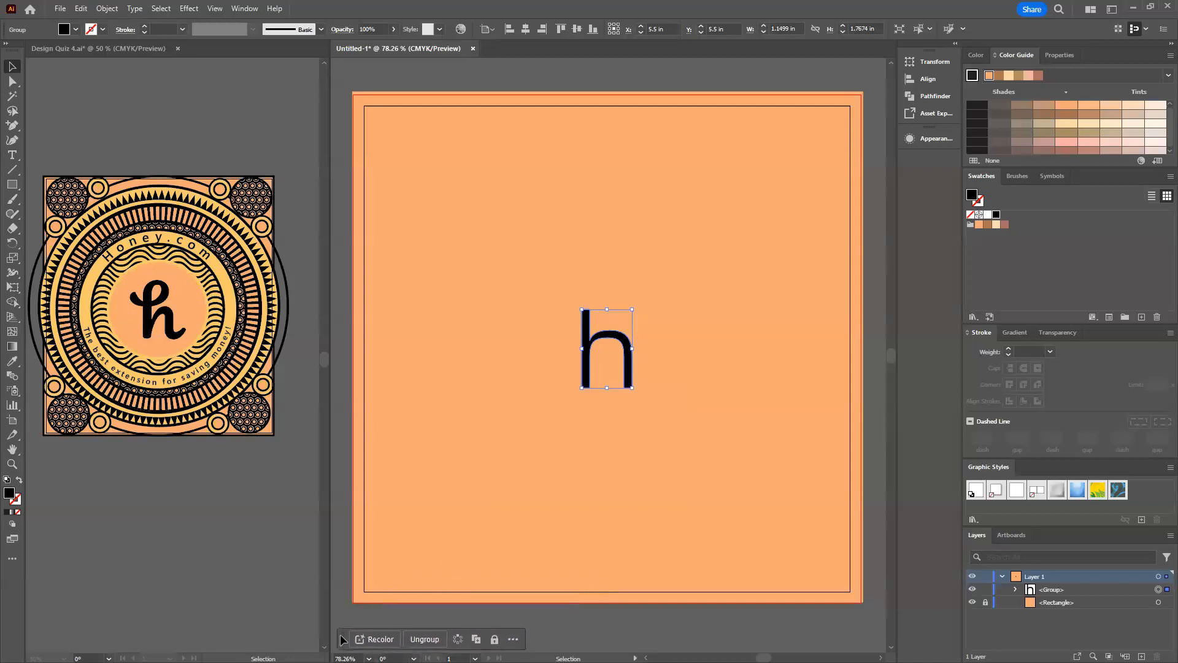
{"action": "left_click", "coordinate": [12, 187]}
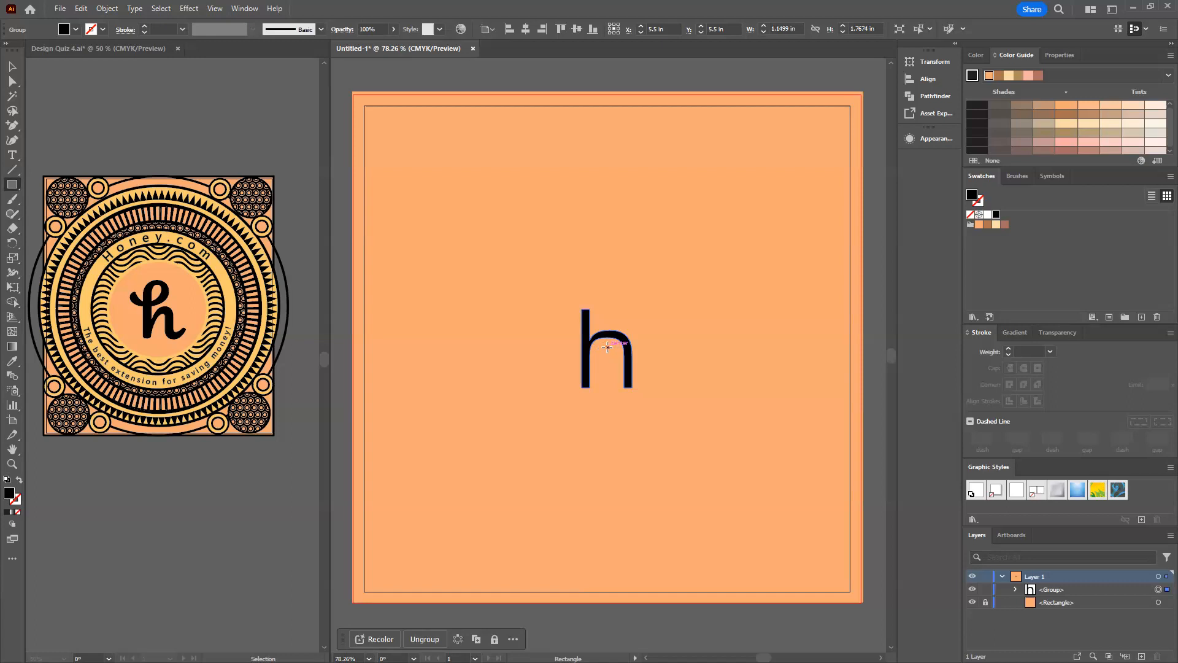
{"action": "mouse_move", "coordinate": [607, 347]}
{"action": "left_mouse_down"}
{"action": "mouse_move", "coordinate": [632, 350]}
{"action": "mouse_move", "coordinate": [636, 339]}
{"action": "mouse_move", "coordinate": [665, 369]}
{"action": "mouse_move", "coordinate": [645, 372]}
{"action": "left_mouse_up"}
{"action": "key", "text": "ctrl+z"}
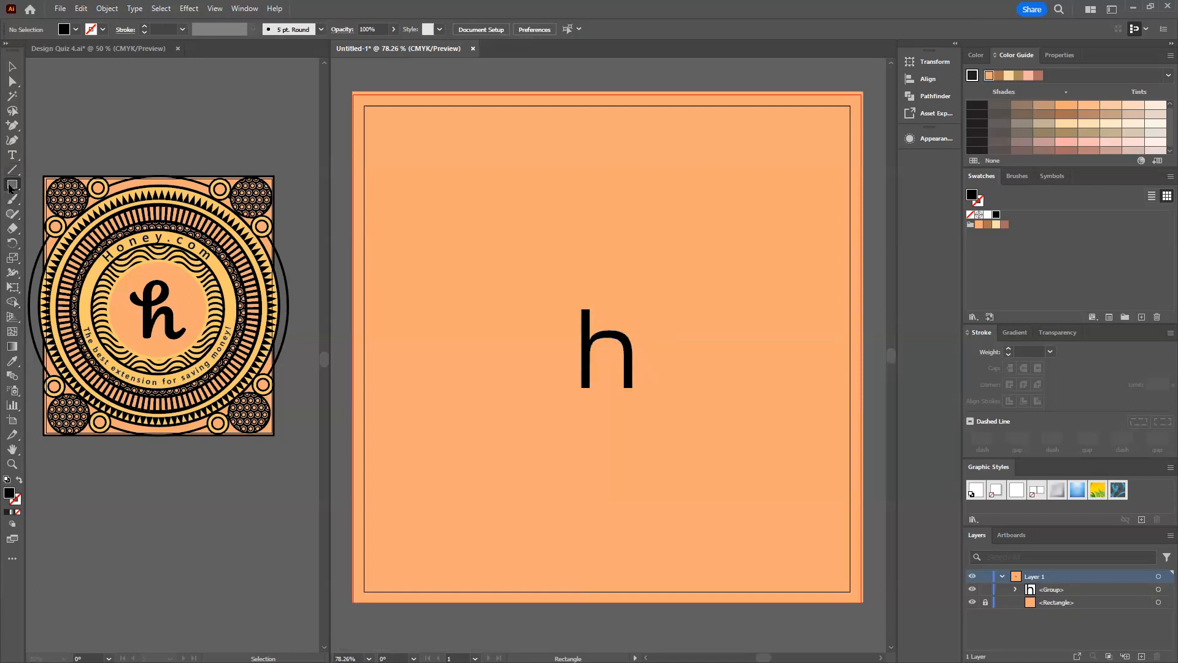
Draw a circle 4 in across centred on the letter h, with no fill and a 1 pt black stroke.
{"action": "left_click", "coordinate": [9, 187]}
{"action": "left_click", "coordinate": [53, 214]}
{"action": "left_click_drag", "start_coordinate": [607, 347], "coordinate": [694, 437]}
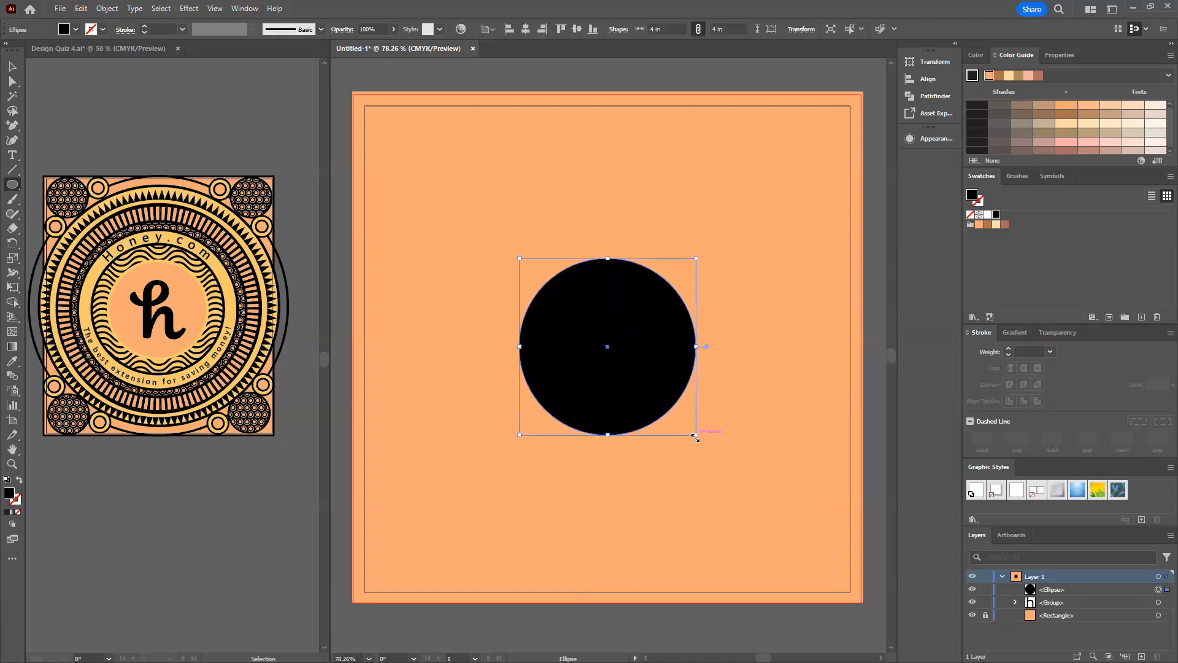
{"action": "key", "text": "d"}
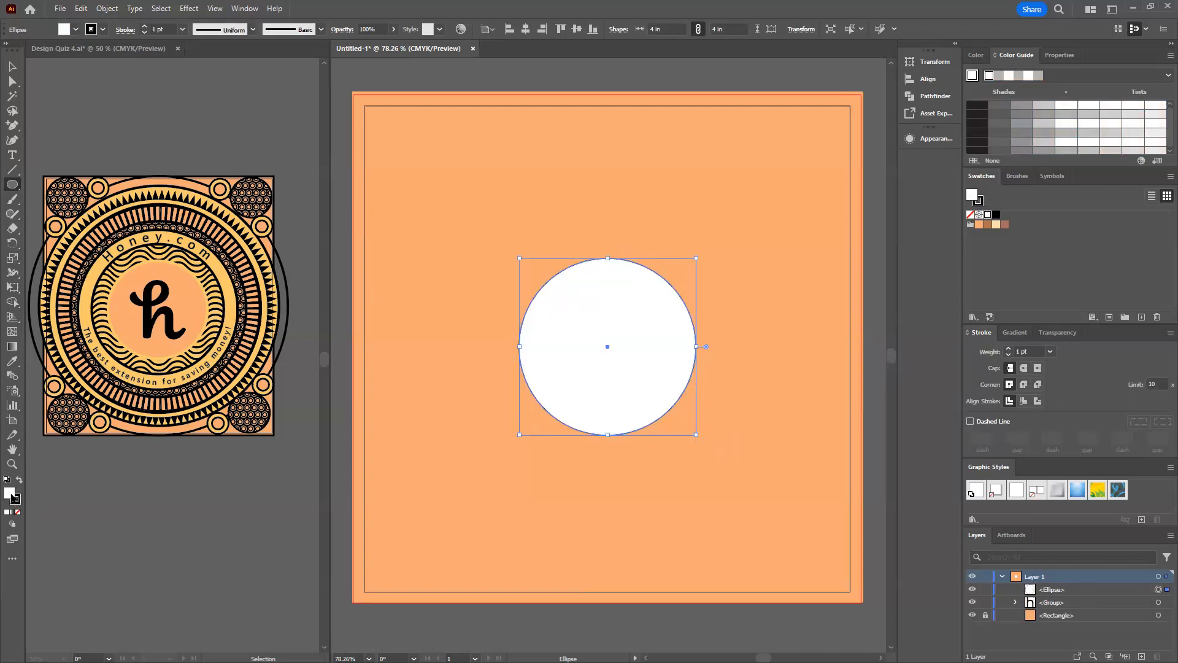
{"action": "key", "text": "slash"}
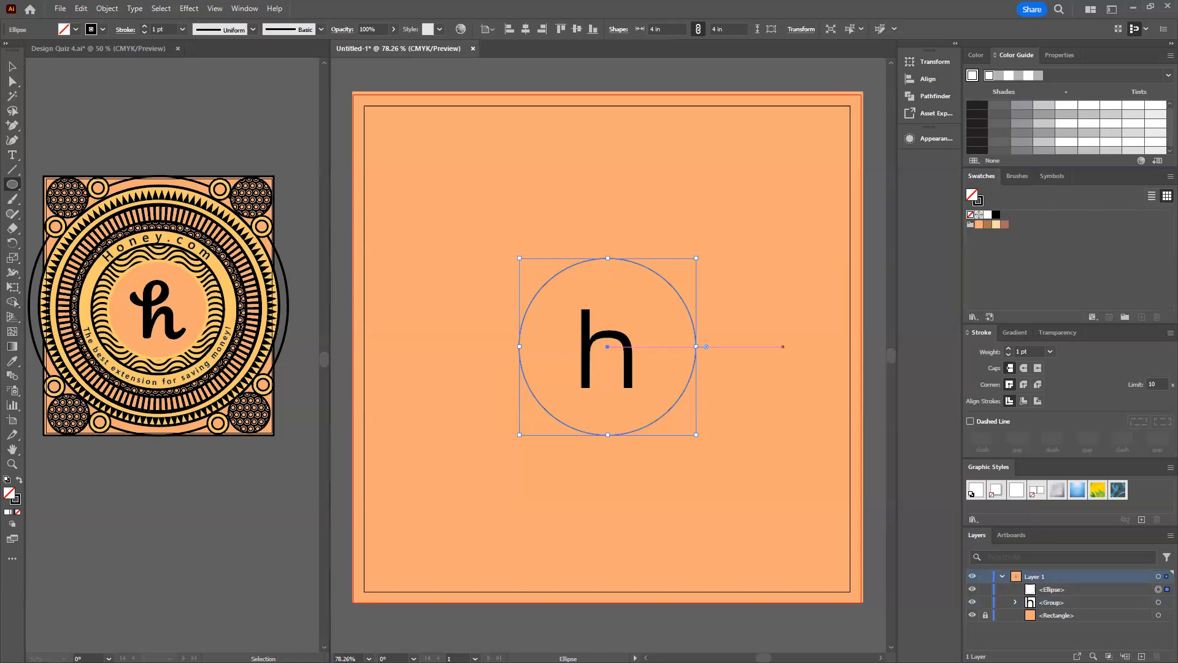
Add a new layer, and give the circle around the h a cream 12 pt stroke aligned to the inside.
{"action": "left_click", "coordinate": [1142, 656]}
{"action": "left_click", "coordinate": [1060, 621]}
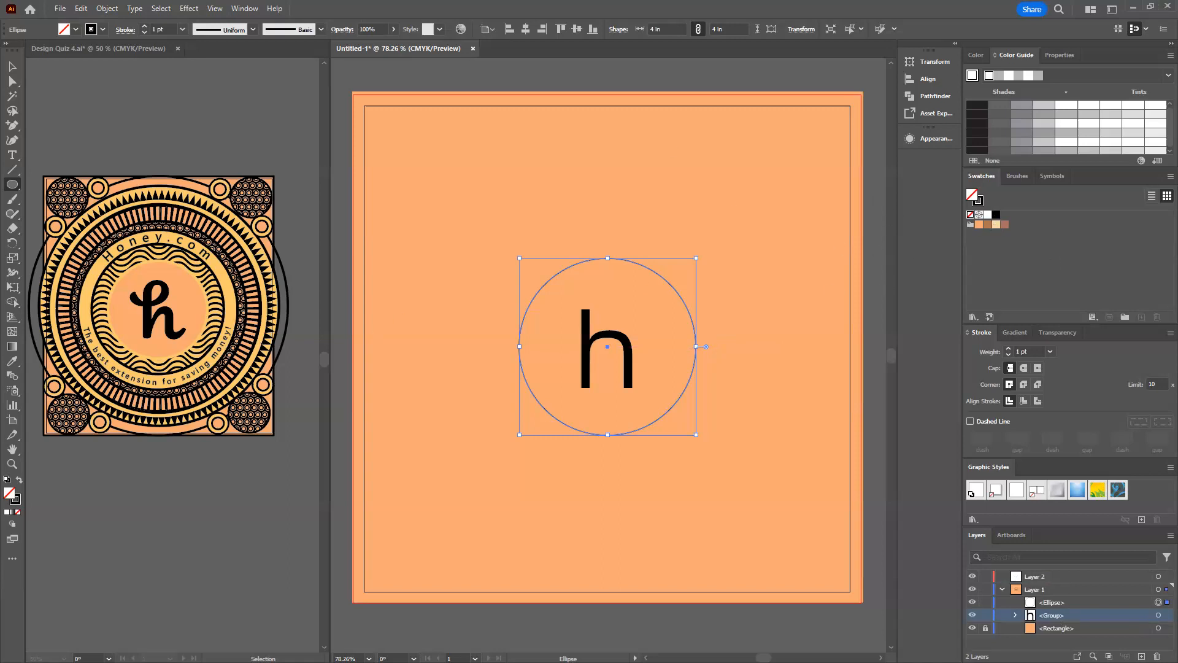
{"action": "key", "text": "x"}
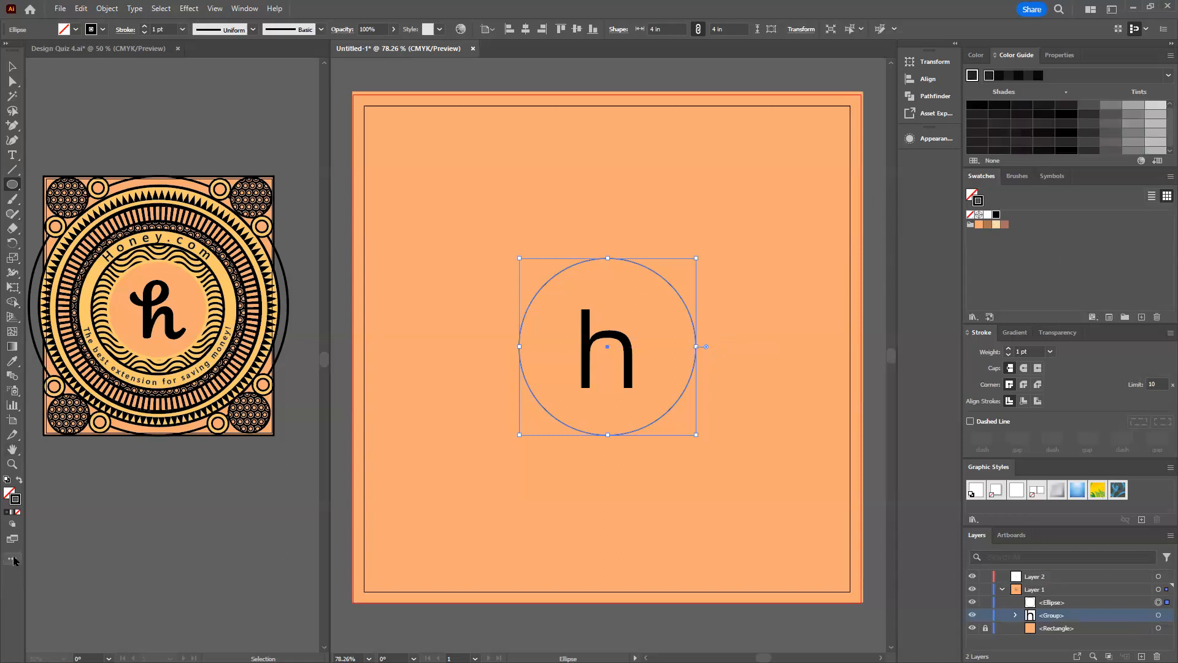
{"action": "left_click", "coordinate": [996, 224]}
{"action": "triple_click", "coordinate": [1007, 349]}
{"action": "double_click", "coordinate": [1008, 348]}
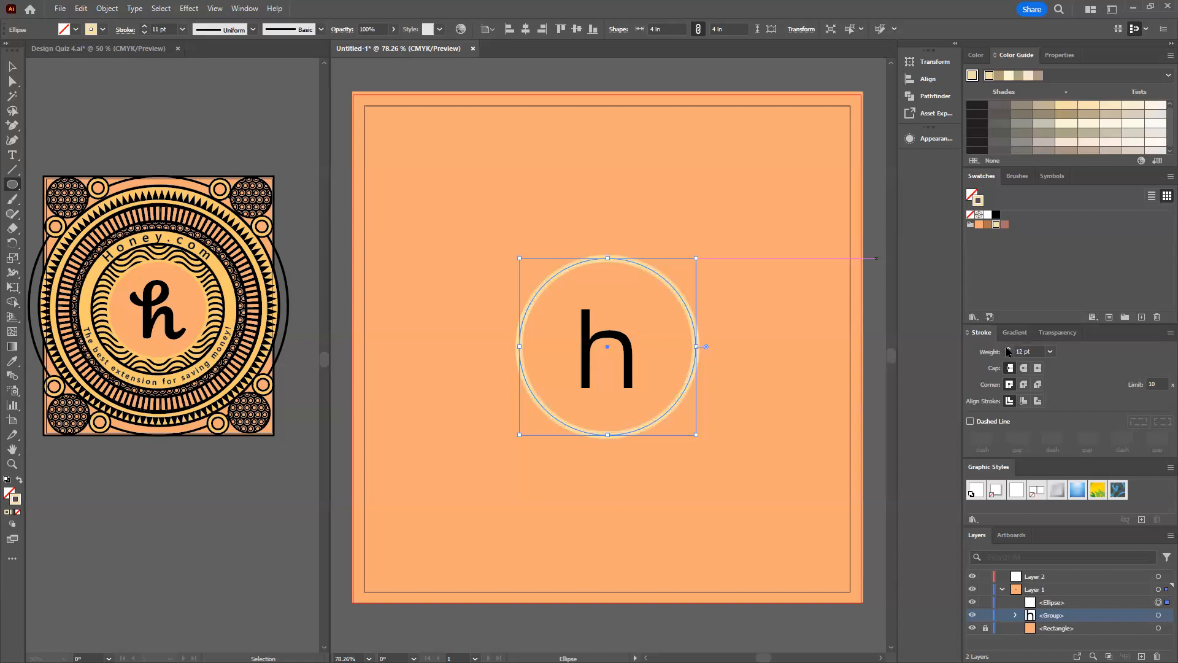
{"action": "left_click", "coordinate": [1024, 400]}
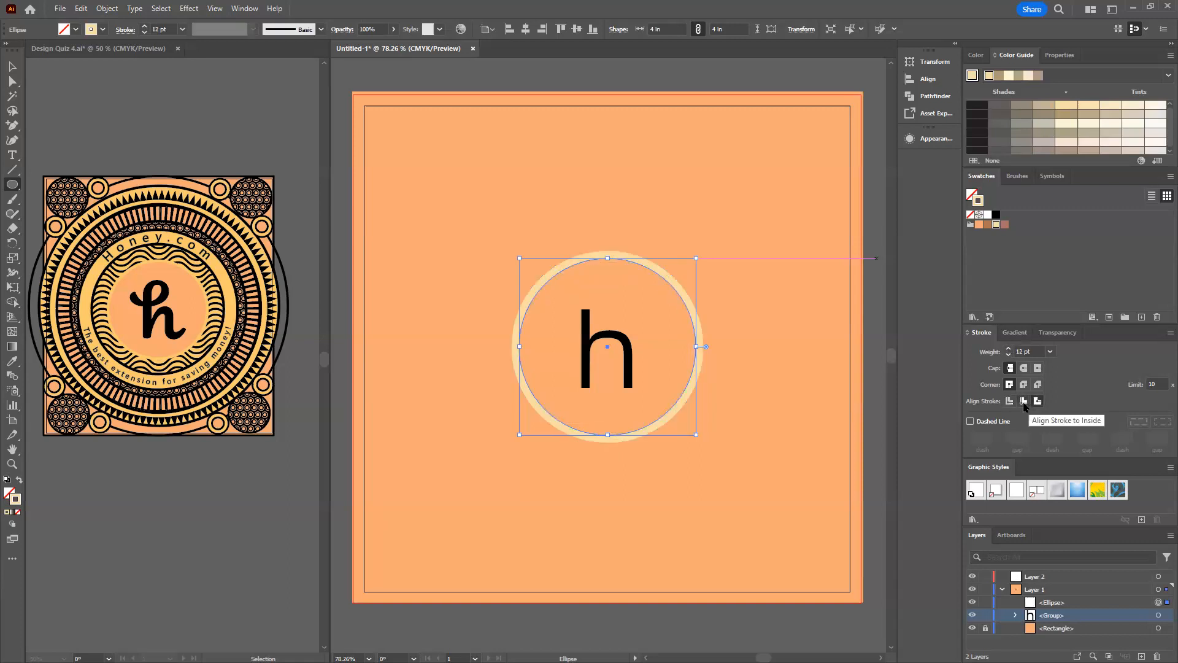
Move the circle and the outlined letter into Layer 2 and rename that layer h.
{"action": "left_click", "coordinate": [1060, 605], "text": "shift"}
{"action": "left_click_drag", "start_coordinate": [1060, 606], "coordinate": [1035, 579]}
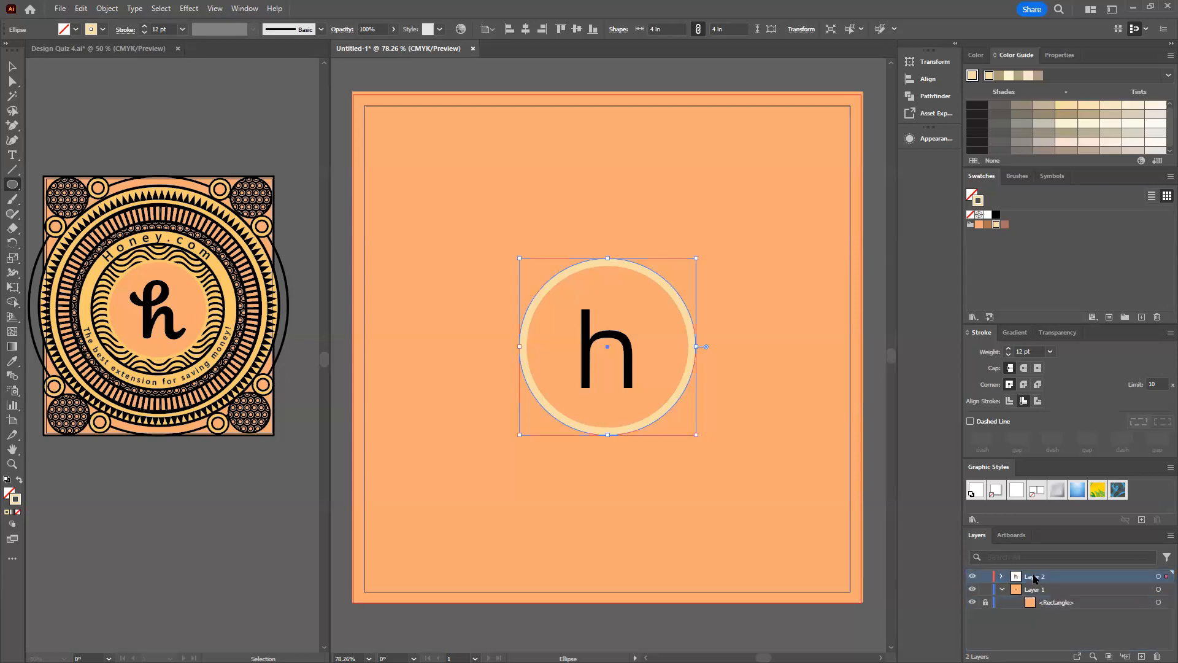
{"action": "double_click", "coordinate": [1036, 572]}
{"action": "type", "text": "h"}
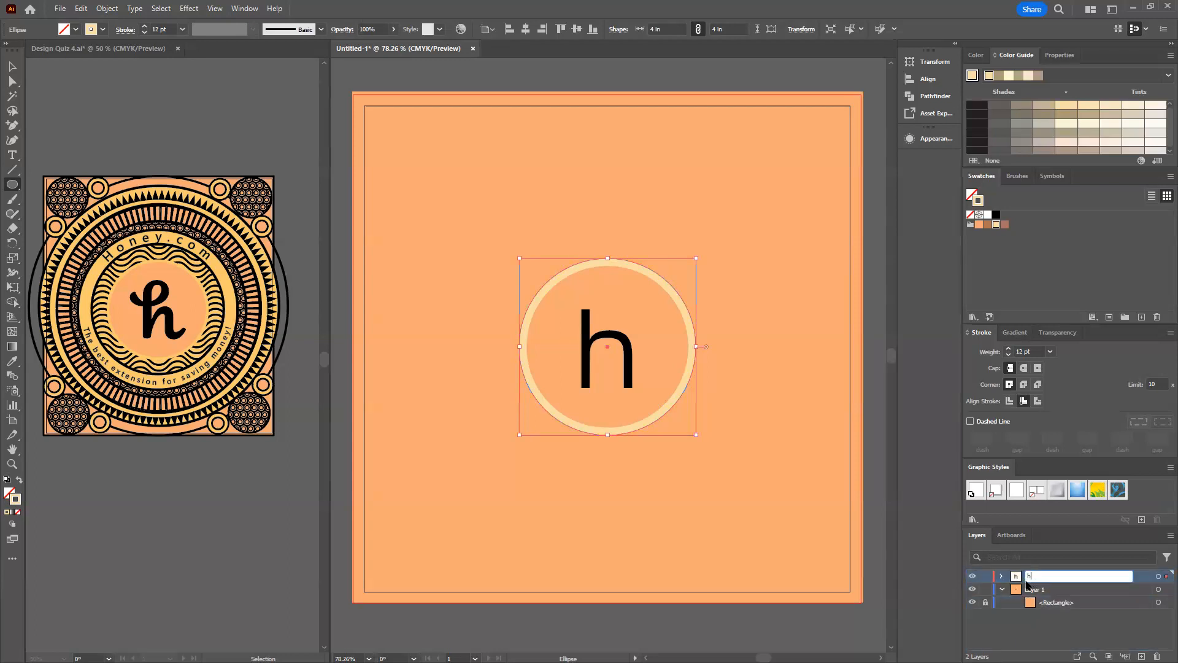
Add another new layer directly above Layer 1 and rename Layer 1 as bg.
{"action": "left_click", "coordinate": [1043, 589]}
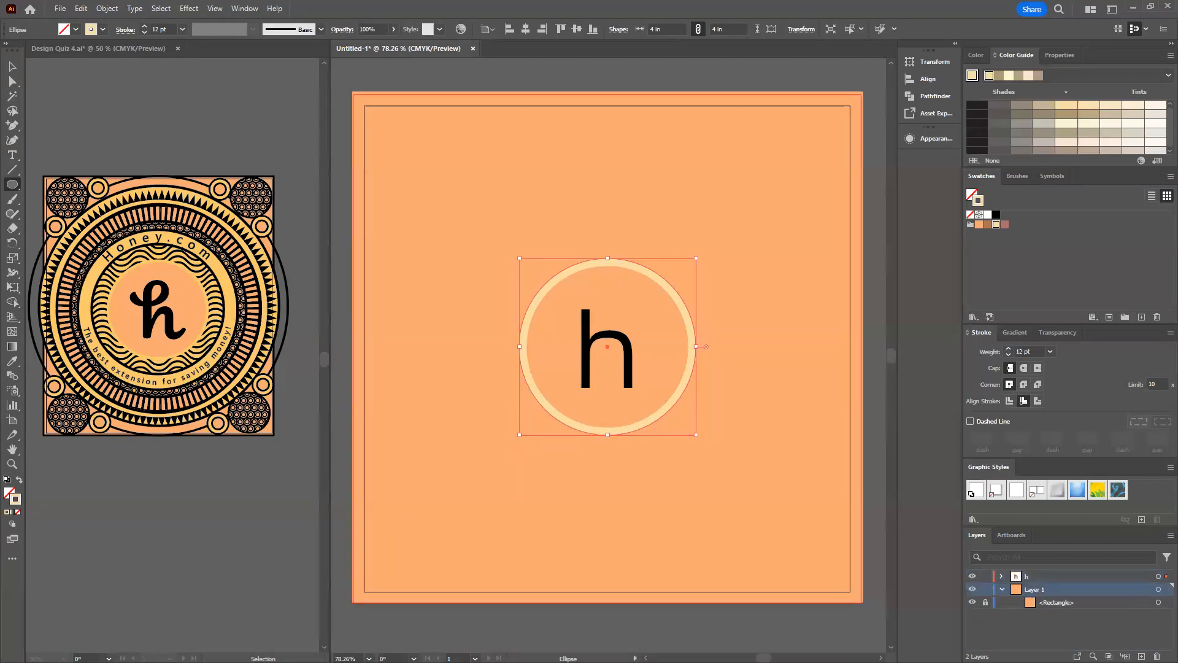
{"action": "key", "text": "ctrl+l"}
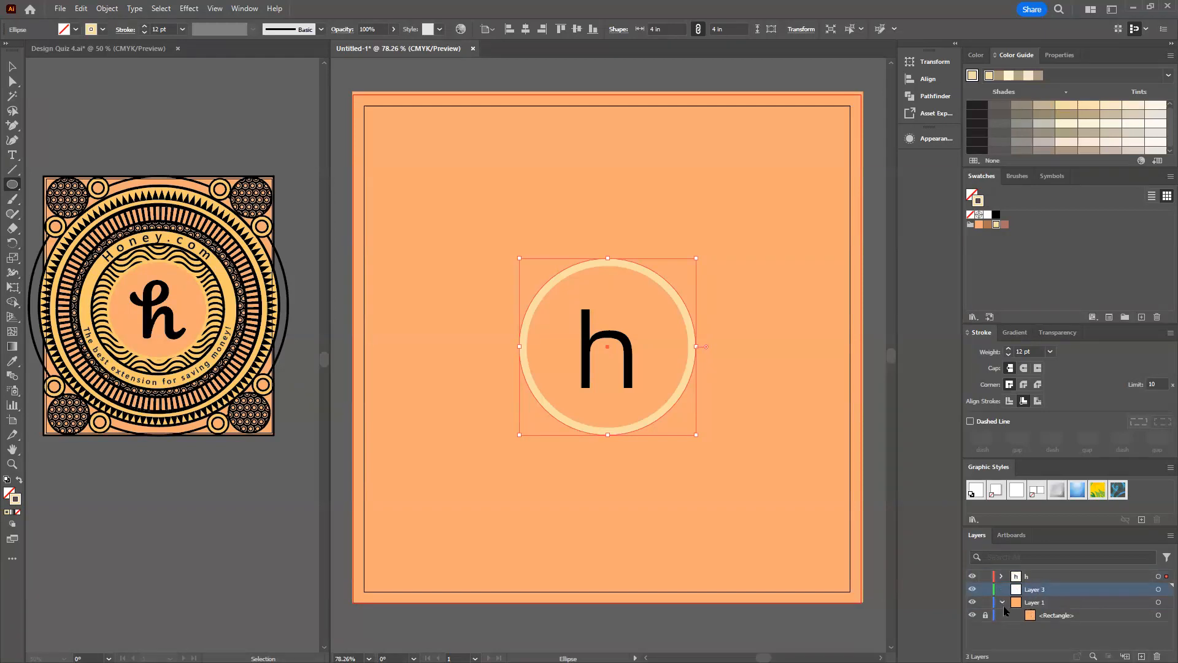
{"action": "left_click", "coordinate": [1003, 602]}
{"action": "left_click", "coordinate": [1038, 577]}
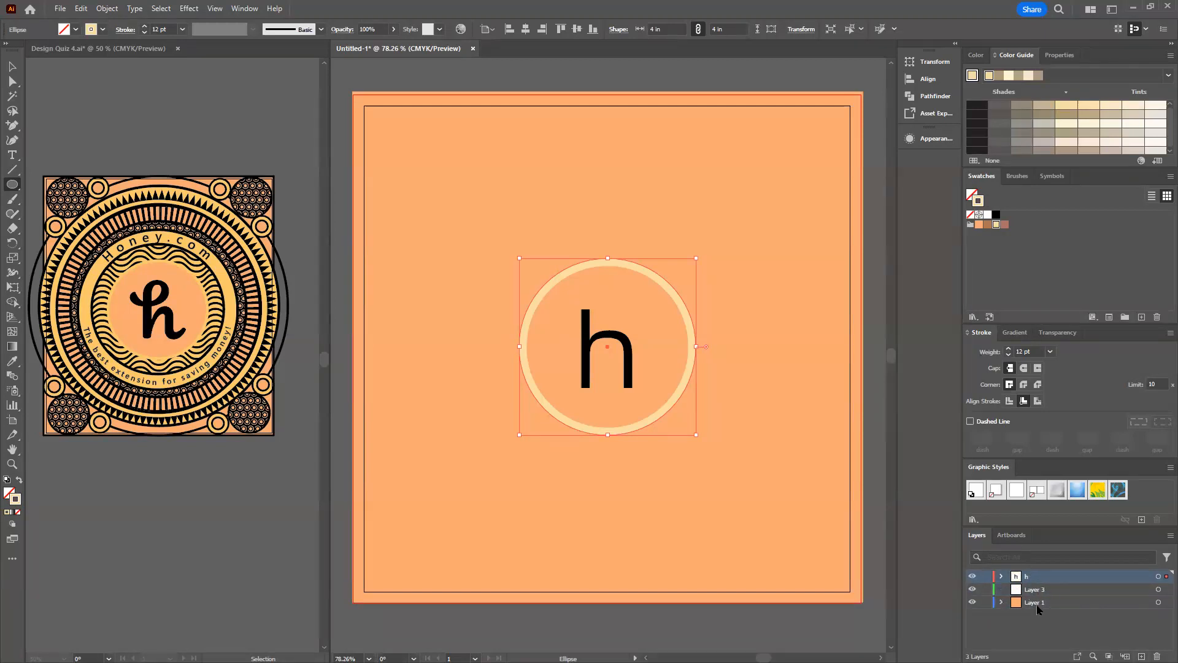
{"action": "double_click", "coordinate": [1036, 603]}
{"action": "type", "text": "bg"}
{"action": "key", "text": "Return"}
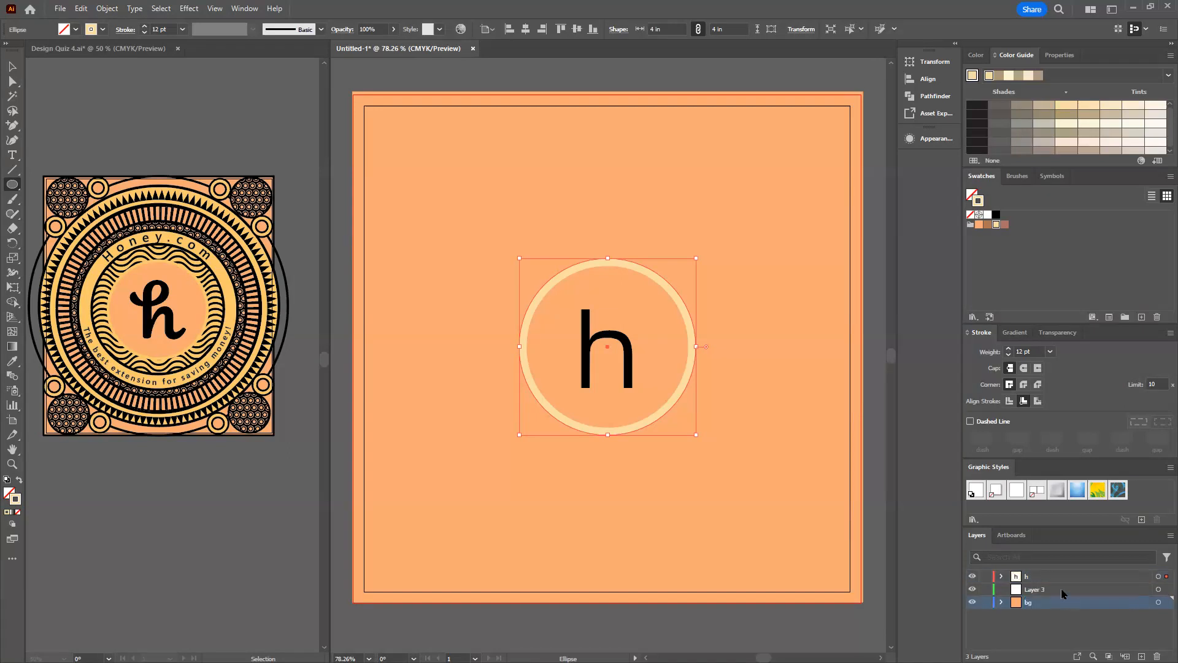
Lock the h layer and draw a circle about 11.92 in across on Layer 3, centred on the letter.
{"action": "left_click", "coordinate": [1033, 591]}
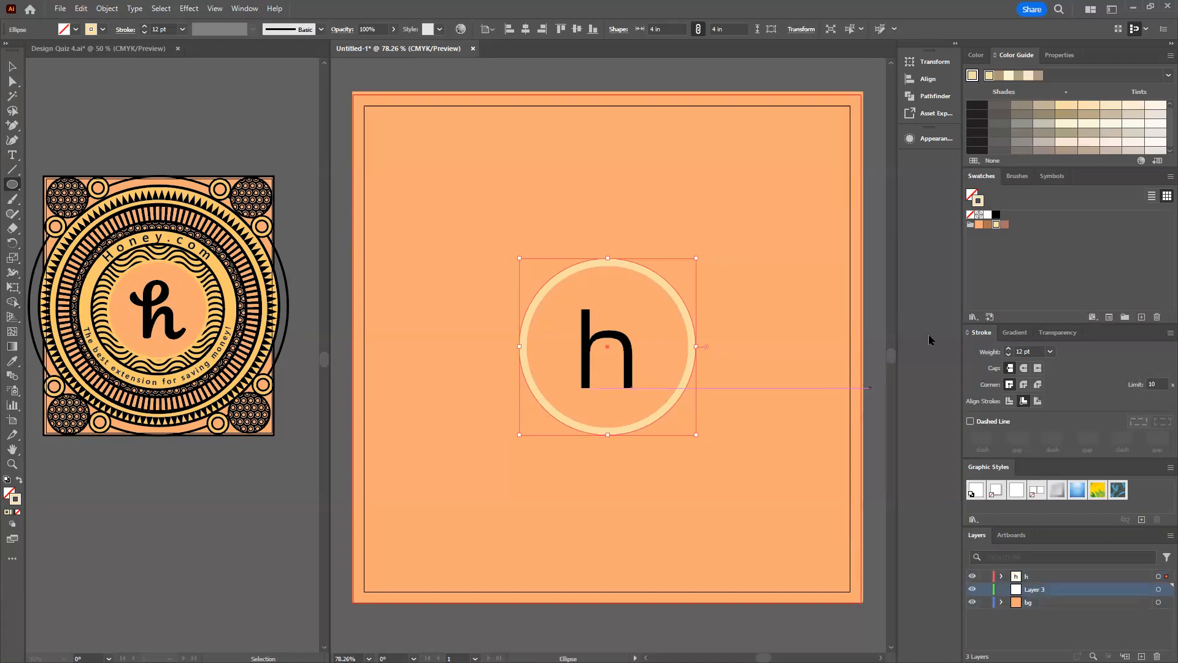
{"action": "left_click", "coordinate": [985, 577]}
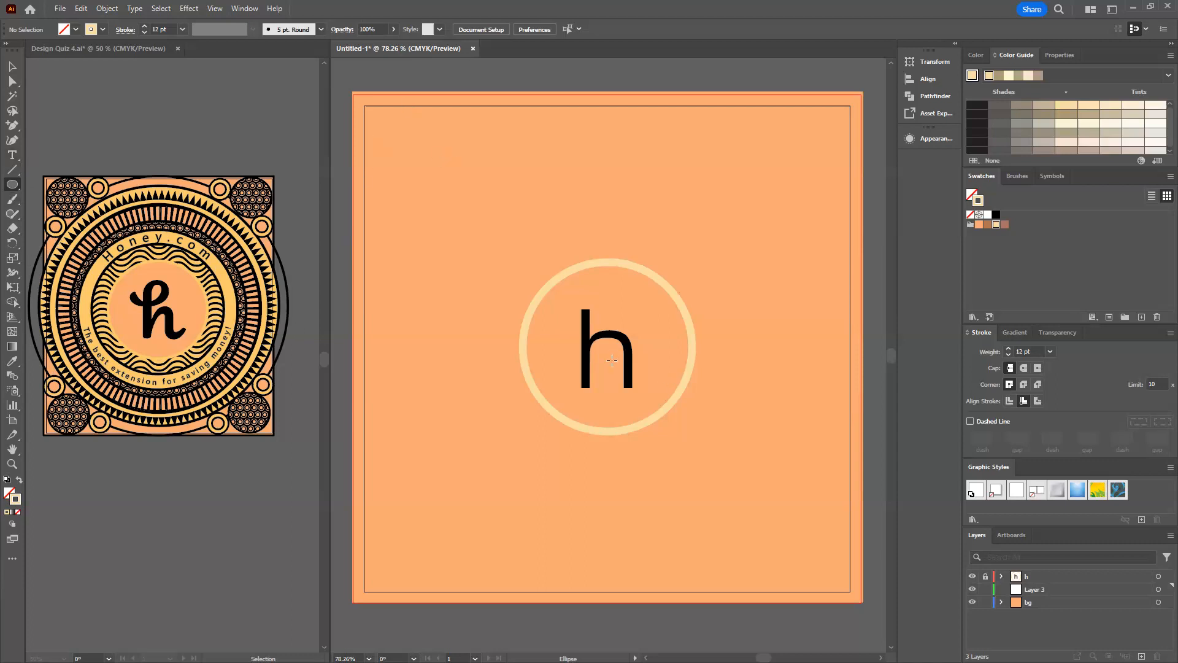
{"action": "left_click_drag", "start_coordinate": [608, 349], "coordinate": [763, 563]}
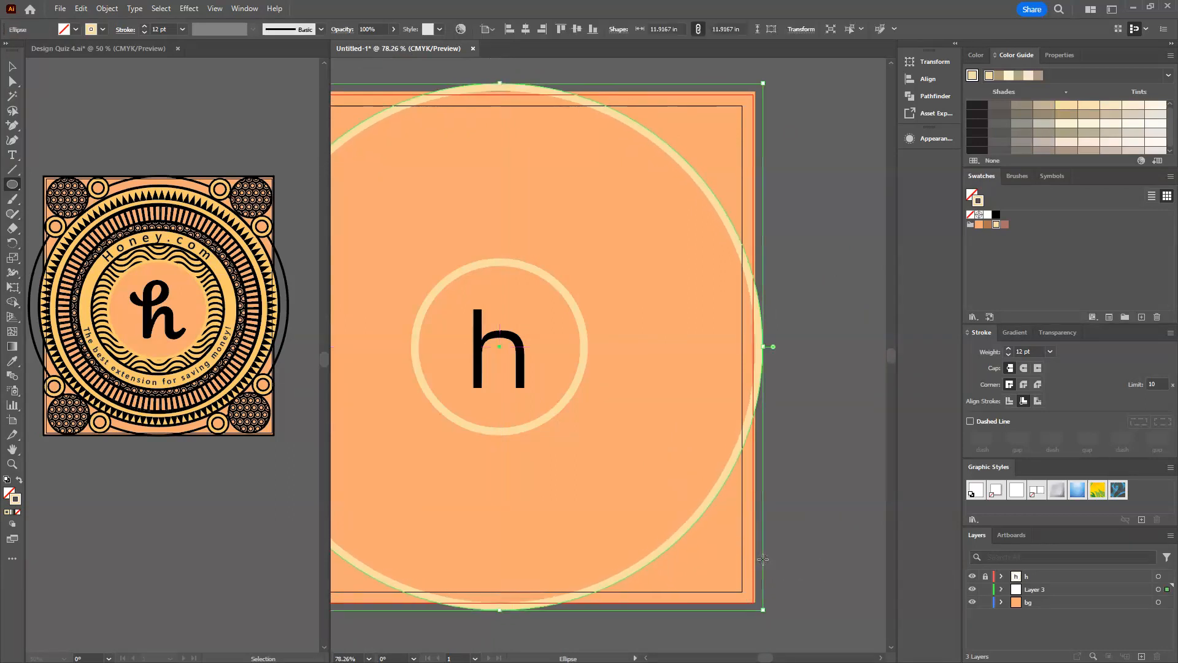
{"action": "left_click_drag", "start_coordinate": [662, 308], "coordinate": [735, 306]}
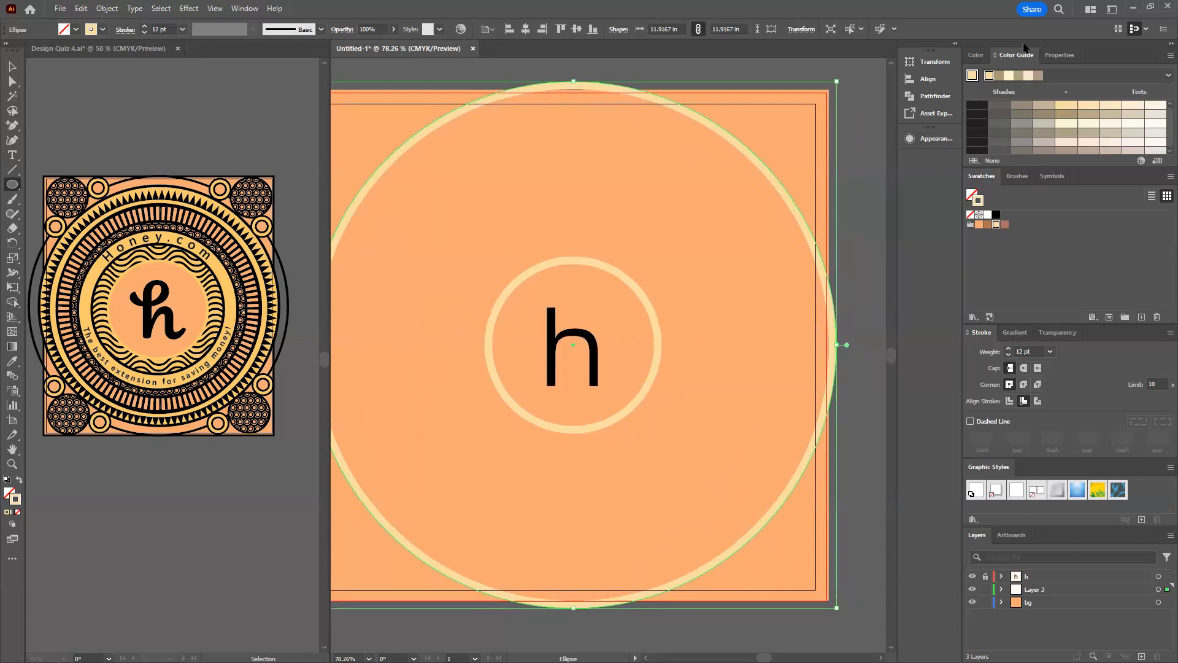
Give the large circle a reddish-brown 10 pt stroke aligned to the centre of its path.
{"action": "left_click", "coordinate": [1006, 224]}
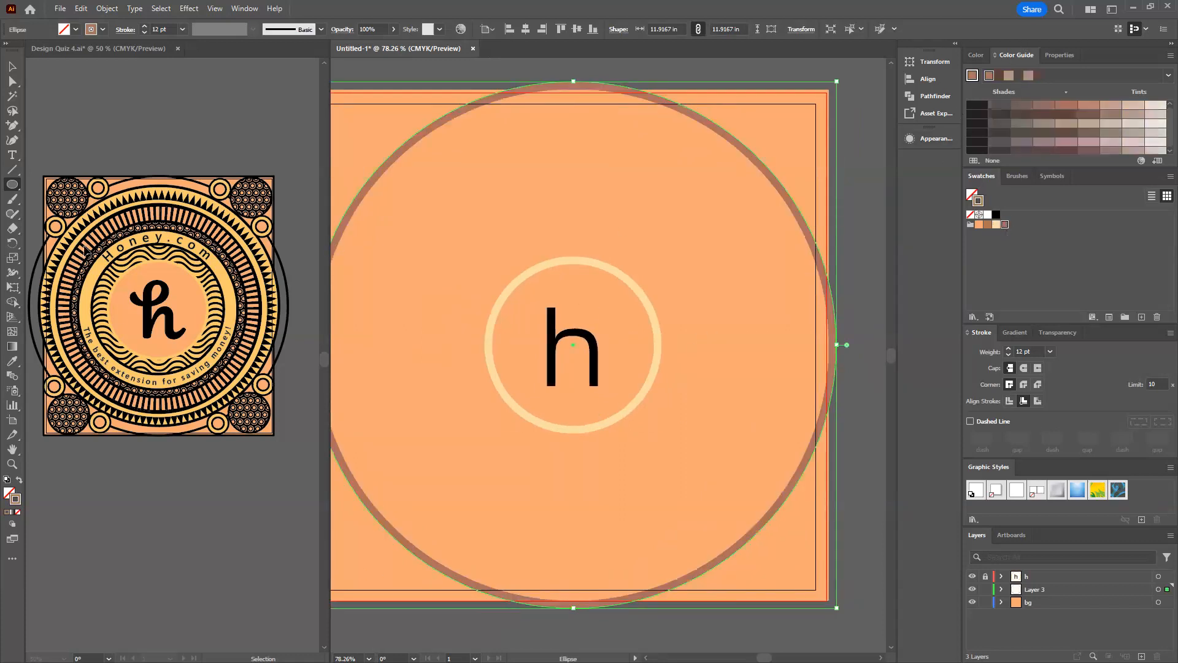
{"action": "left_click", "coordinate": [1010, 400]}
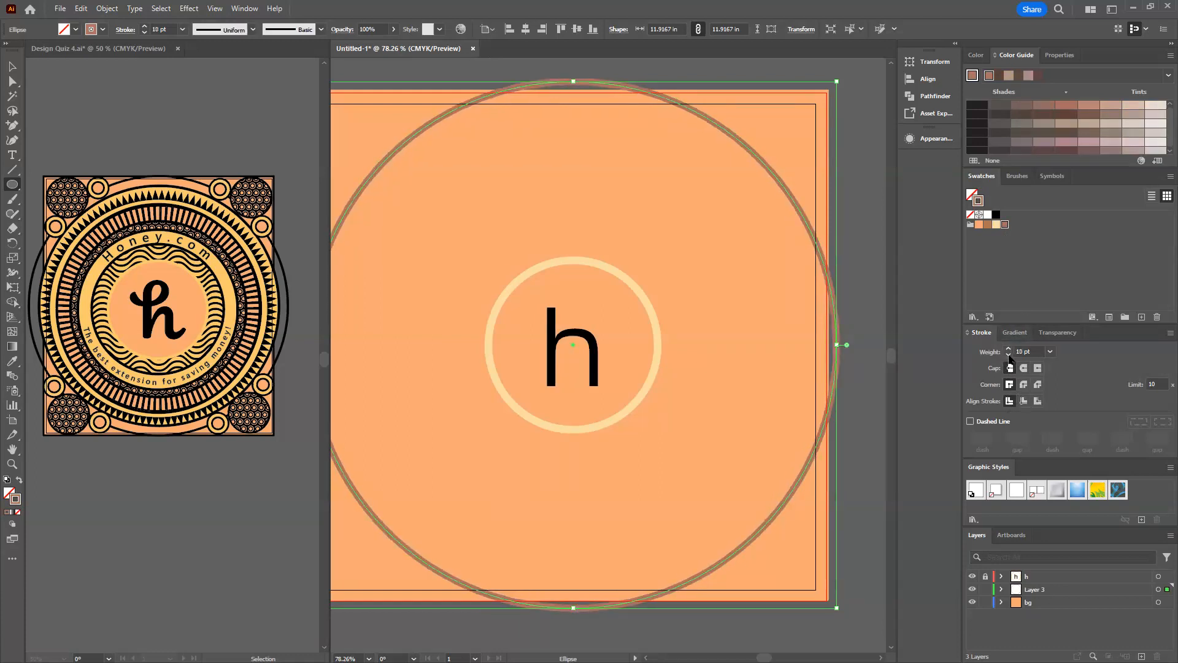
{"action": "mouse_move", "coordinate": [582, 314]}
{"action": "left_mouse_down"}
{"action": "mouse_move", "coordinate": [679, 303]}
{"action": "mouse_move", "coordinate": [605, 314]}
{"action": "left_mouse_up"}
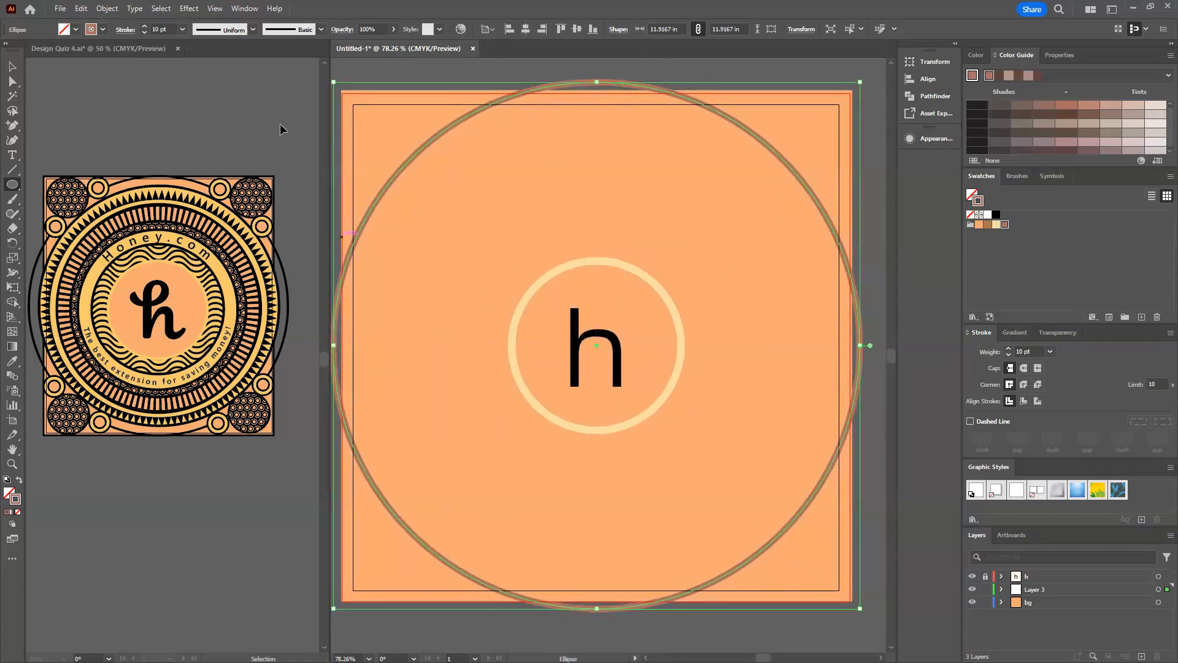
Draw a circle about 1.49 in across in the artboard's upper-left corner, with its stroke aligned to the inside.
{"action": "left_click_drag", "start_coordinate": [445, 177], "coordinate": [513, 212]}
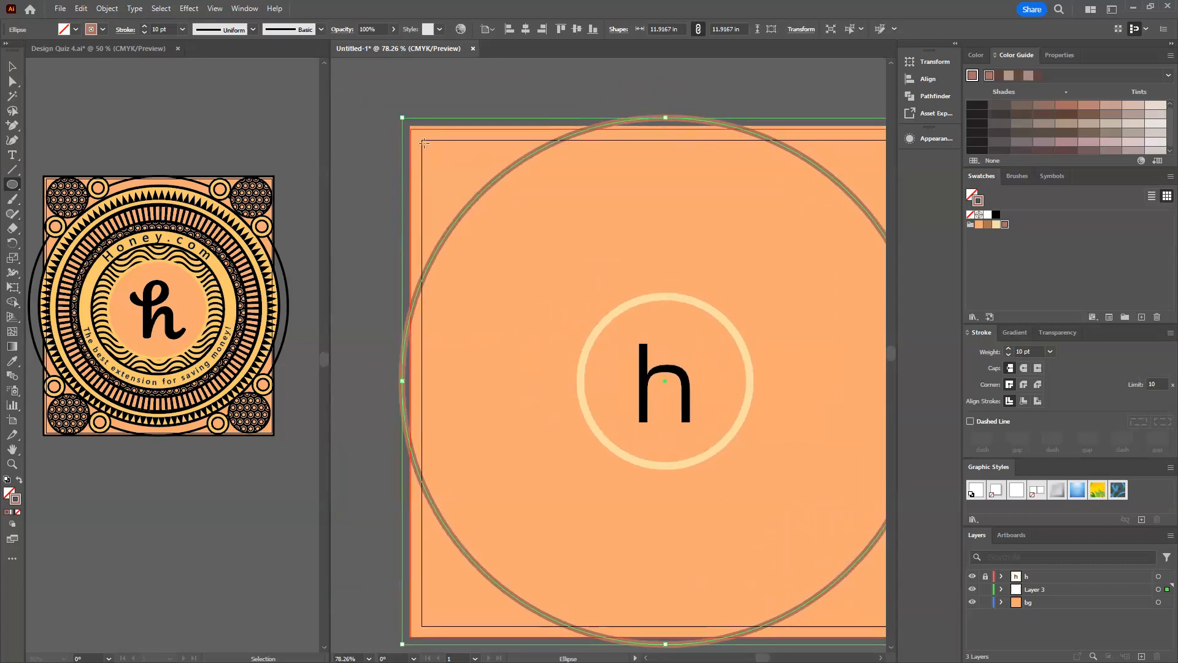
{"action": "left_click_drag", "start_coordinate": [423, 141], "coordinate": [488, 206]}
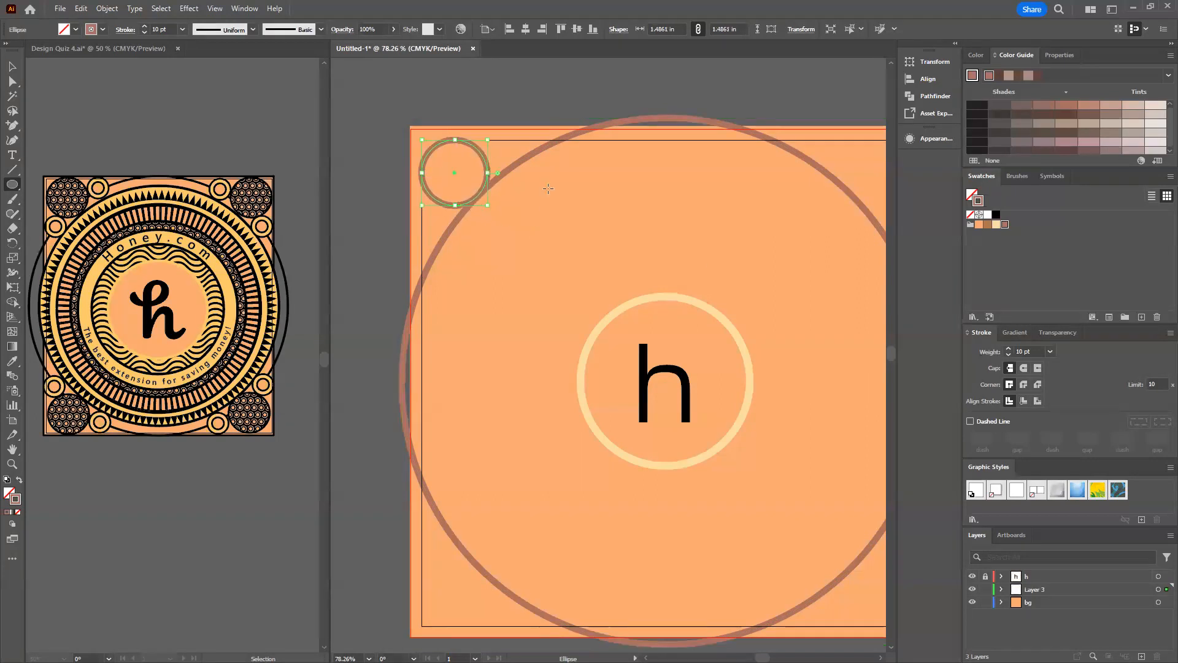
{"action": "left_click", "coordinate": [1024, 401]}
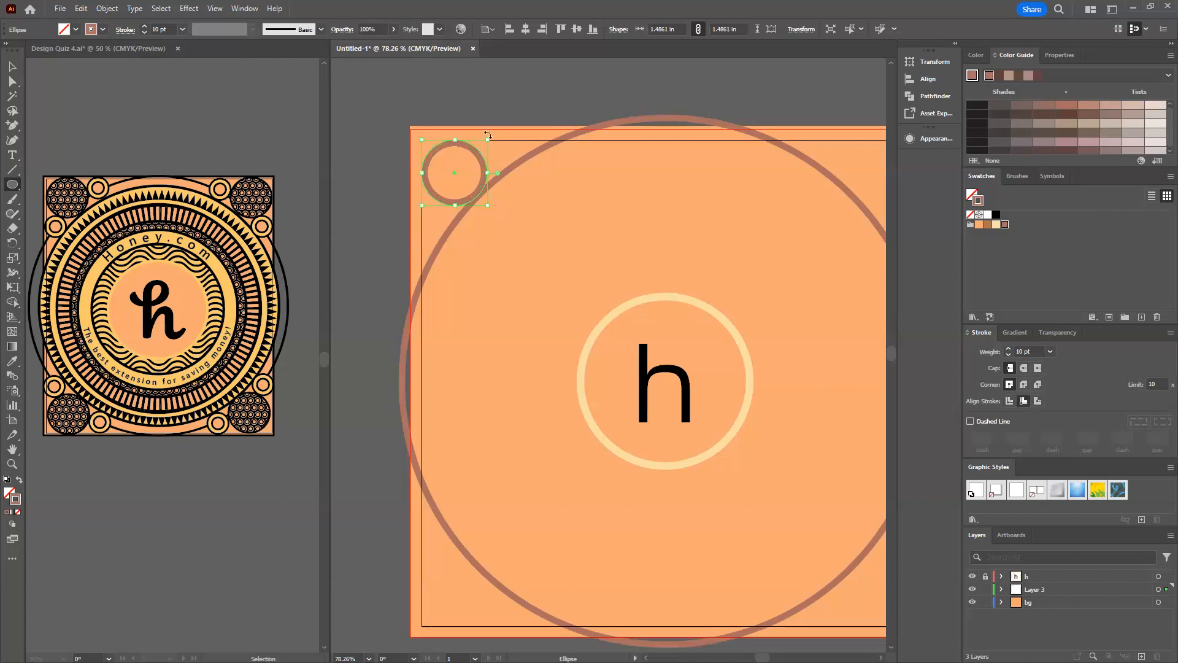
Copy the corner circle to the upper-right corner, and copy both circles down to the two lower artboard corners.
{"action": "key", "text": "v"}
{"action": "left_click_drag", "start_coordinate": [604, 231], "coordinate": [507, 213]}
{"action": "left_click_drag", "start_coordinate": [369, 133], "coordinate": [791, 165]}
{"action": "left_click_drag", "start_coordinate": [712, 287], "coordinate": [770, 244]}
{"action": "left_click", "coordinate": [435, 87], "text": "shift"}
{"action": "left_click_drag", "start_coordinate": [435, 86], "coordinate": [445, 508]}
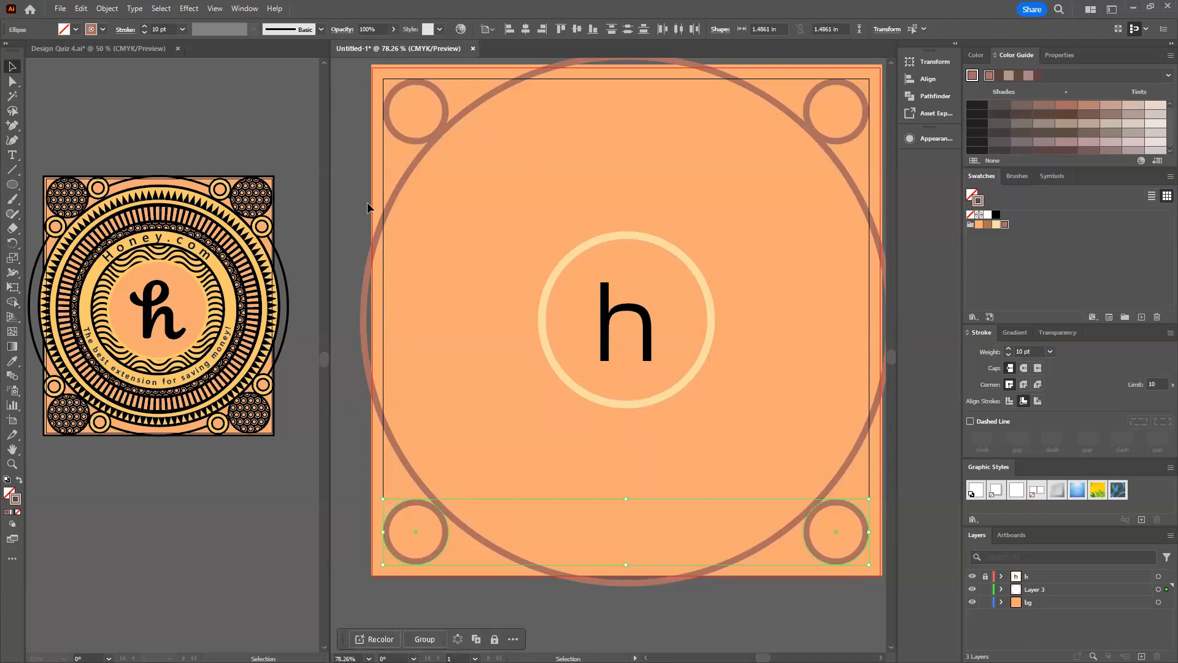
Hide the bg layer, and place a copy of the upper-left corner circle beneath it, scaled to about 0.71 in.
{"action": "left_click", "coordinate": [398, 138]}
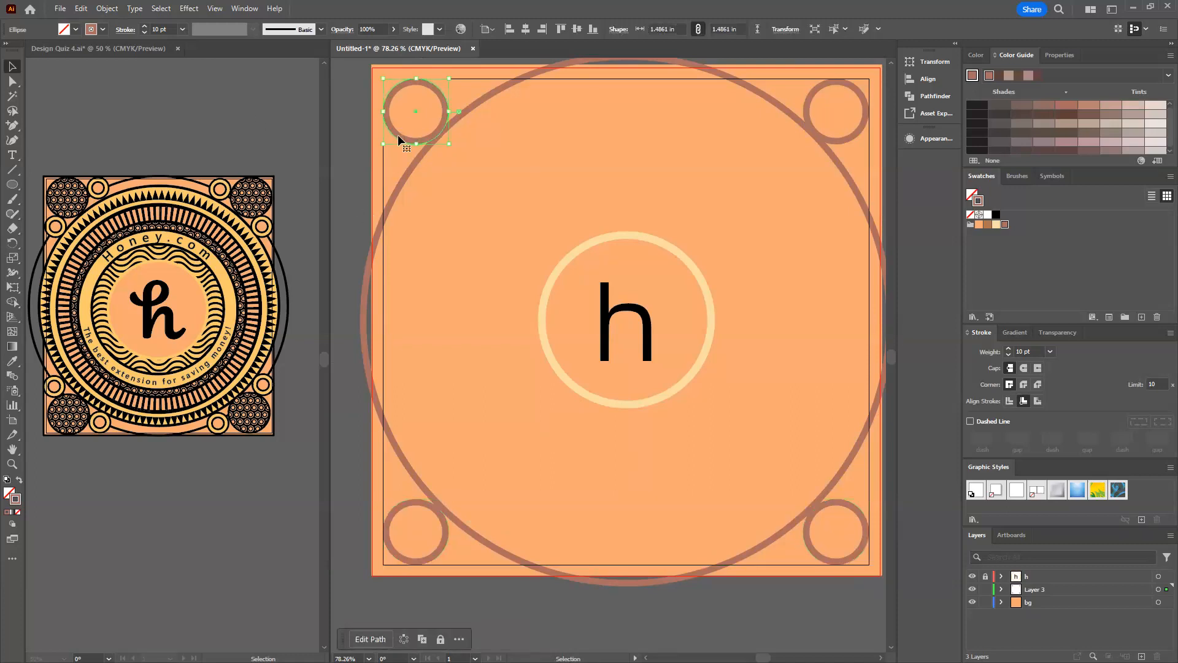
{"action": "left_click", "coordinate": [972, 602]}
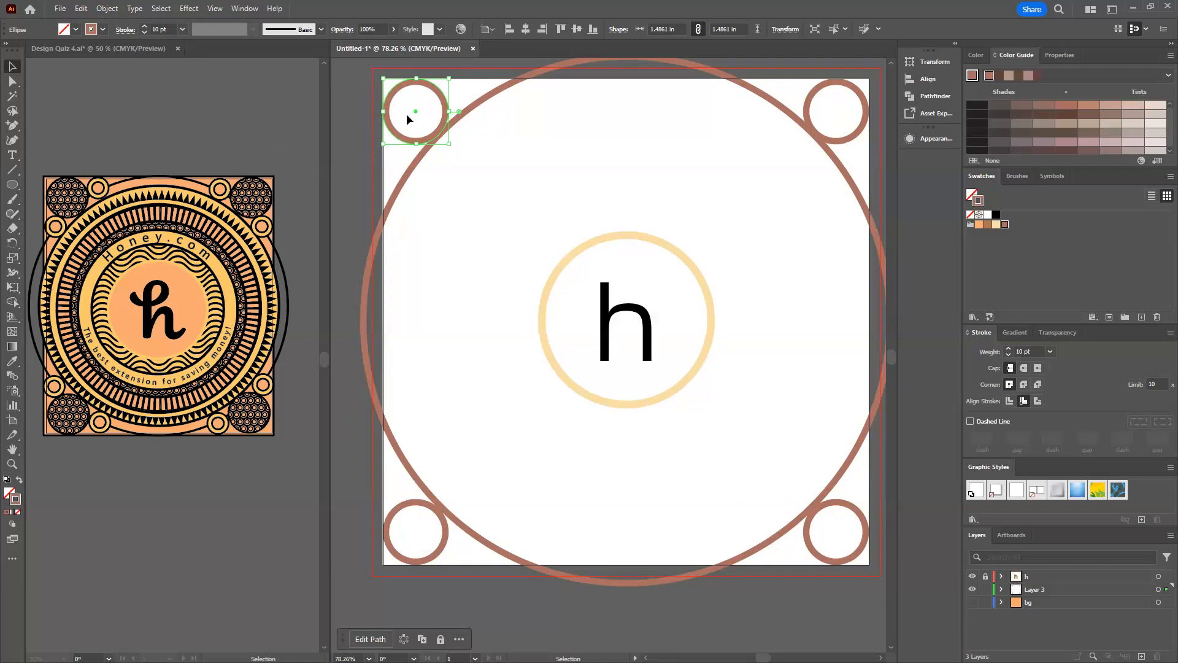
{"action": "left_click_drag", "start_coordinate": [402, 138], "coordinate": [382, 184]}
{"action": "left_click_drag", "start_coordinate": [364, 125], "coordinate": [380, 141]}
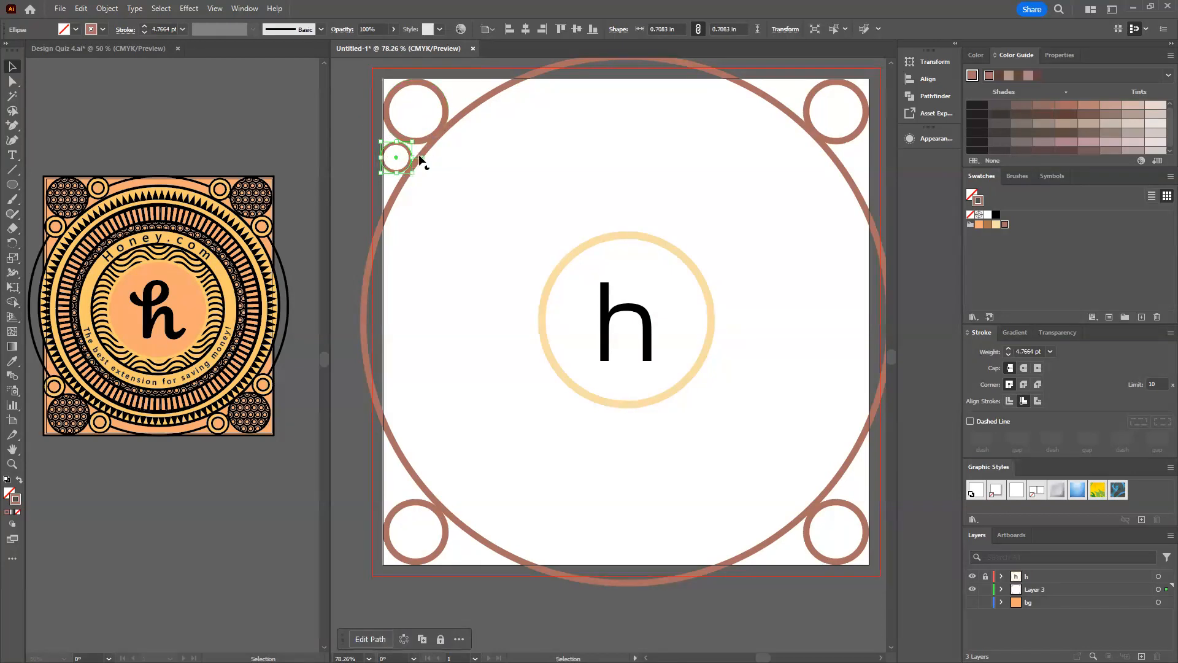
Fit the small circle between the corner circle and the large ring, reducing it to about 0.65 in.
{"action": "scroll", "coordinate": [402, 139], "scroll_direction": "up", "scroll_amount": 6}
{"action": "left_click_drag", "start_coordinate": [586, 149], "coordinate": [594, 139]}
{"action": "left_click_drag", "start_coordinate": [429, 109], "coordinate": [442, 115]}
{"action": "left_click_drag", "start_coordinate": [585, 137], "coordinate": [599, 131]}
Shrink the small circle slightly further to about 0.64 in, keeping it against the corner circle and the large ring.
{"action": "key", "text": "ctrl+1"}
{"action": "left_click_drag", "start_coordinate": [736, 315], "coordinate": [575, 313]}
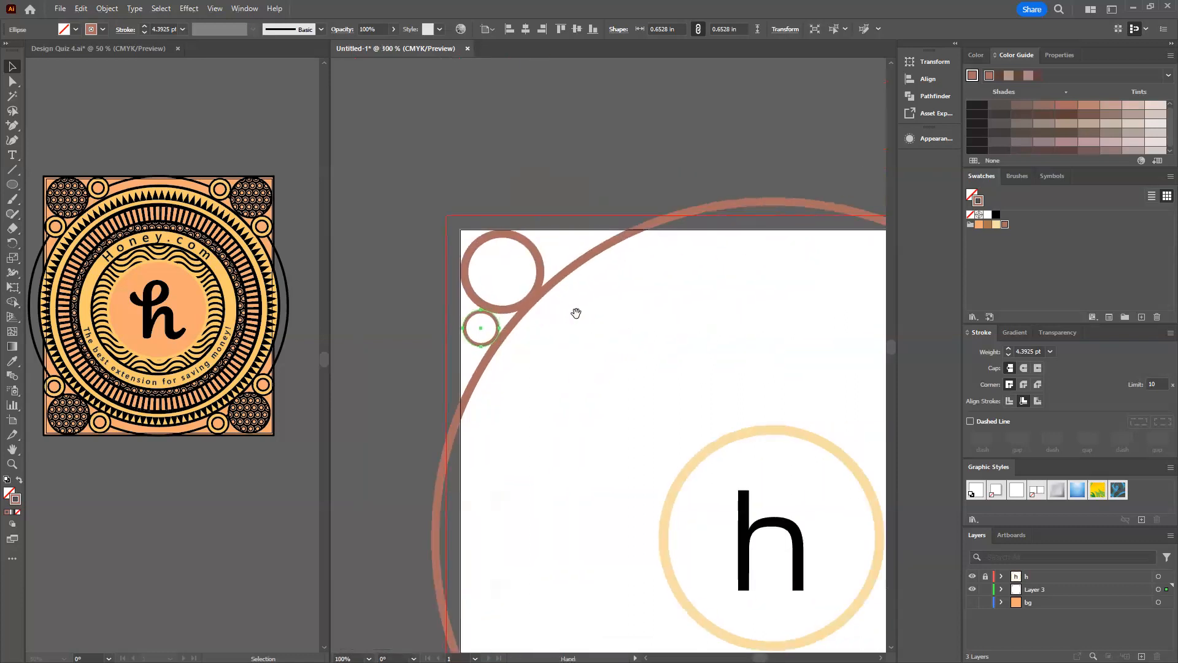
{"action": "scroll", "coordinate": [482, 328], "scroll_direction": "up", "scroll_amount": 5}
{"action": "left_click_drag", "start_coordinate": [460, 341], "coordinate": [554, 305]}
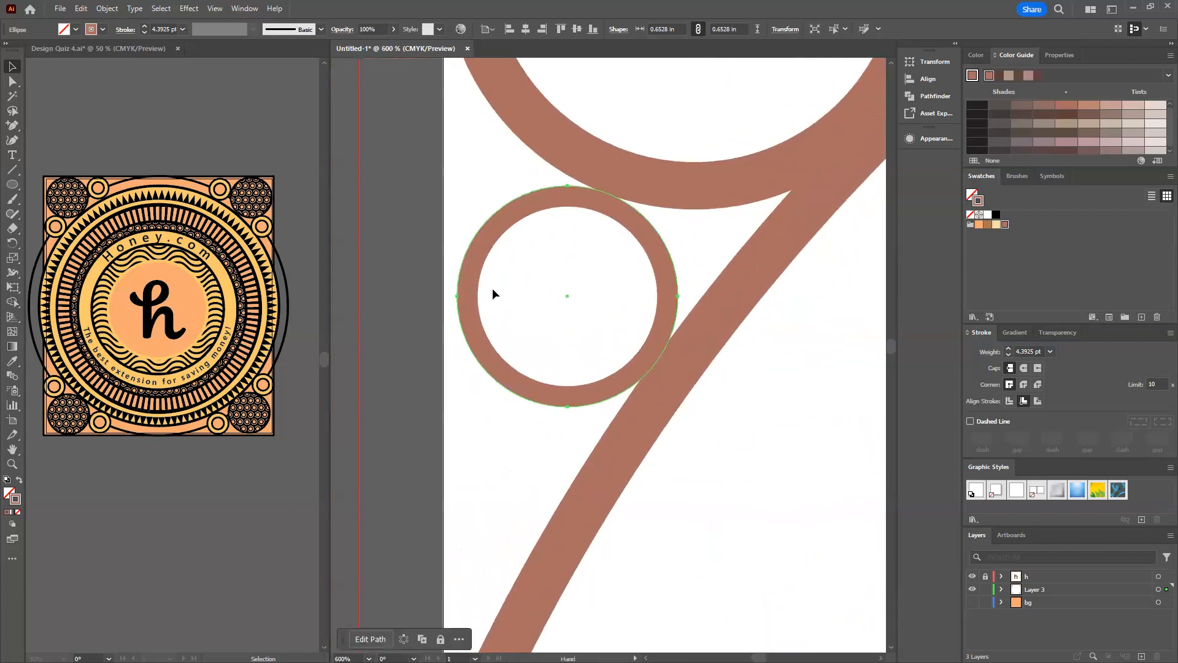
{"action": "mouse_move", "coordinate": [456, 407]}
{"action": "left_mouse_down"}
{"action": "mouse_move", "coordinate": [442, 423]}
{"action": "mouse_move", "coordinate": [461, 414]}
{"action": "left_mouse_up"}
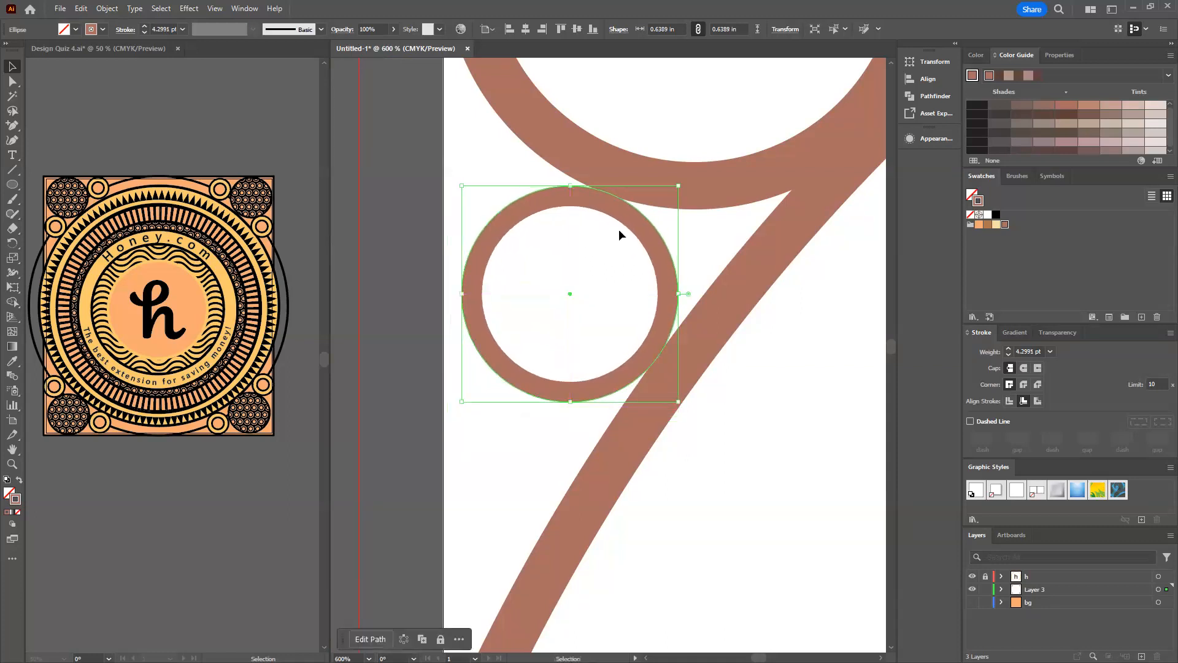
Place a copy of the small circle on the right side of the upper-left corner circle, against the large ring.
{"action": "scroll", "coordinate": [655, 242], "scroll_direction": "down", "scroll_amount": 1}
{"action": "left_click_drag", "start_coordinate": [622, 331], "coordinate": [455, 539]}
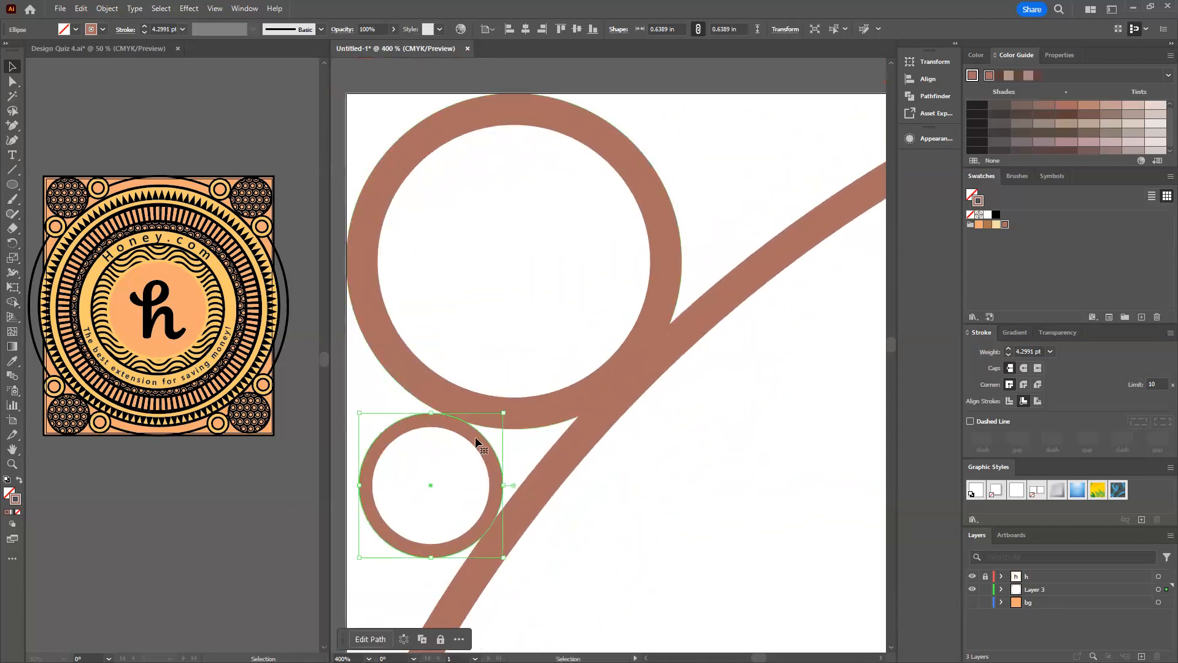
{"action": "left_click_drag", "start_coordinate": [496, 430], "coordinate": [781, 131]}
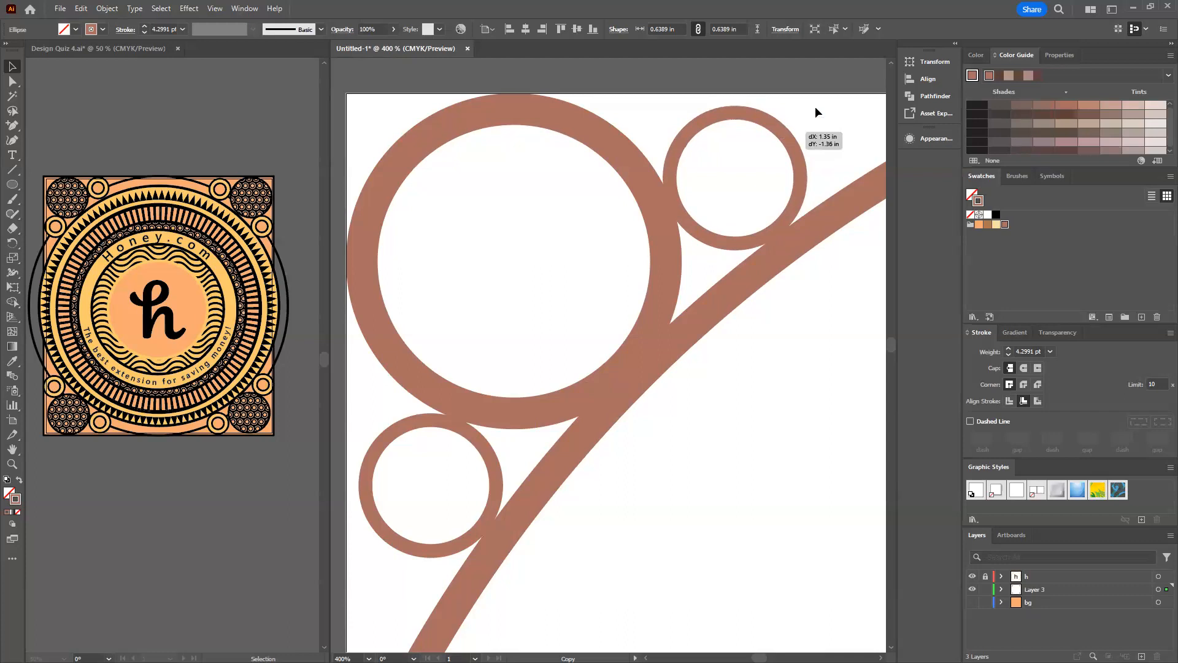
Recolour the copied small circle's stroke with a dark brown shade and swap its fill and stroke.
{"action": "left_click", "coordinate": [996, 225]}
{"action": "left_click", "coordinate": [1005, 225]}
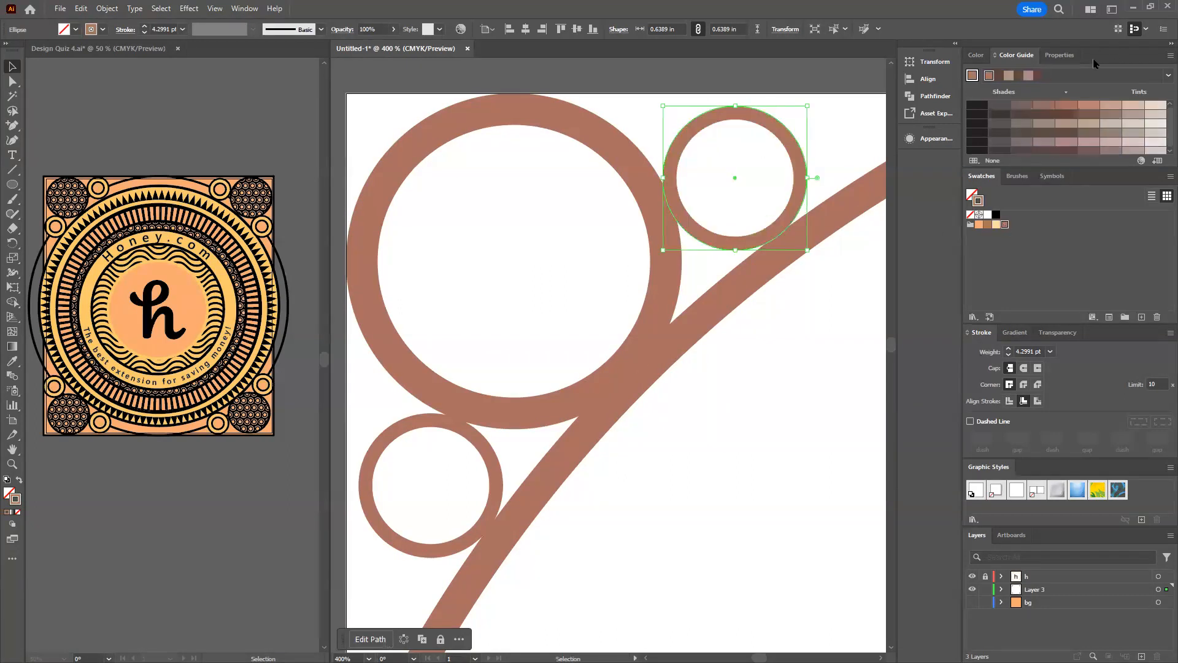
{"action": "left_click", "coordinate": [1066, 115]}
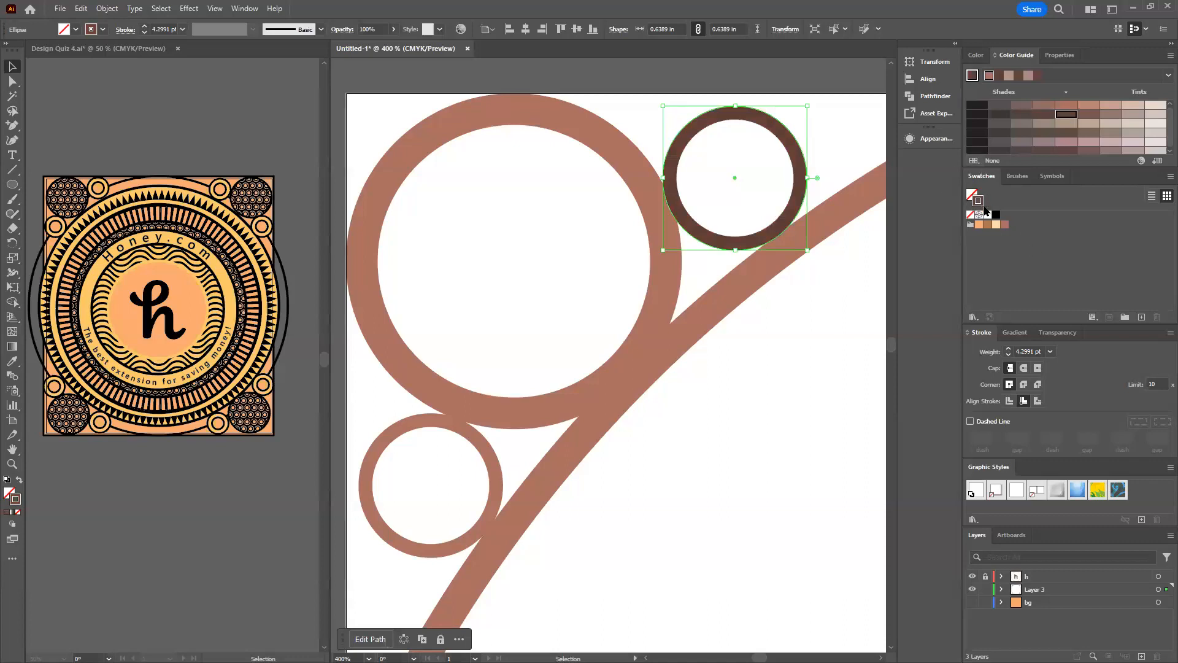
{"action": "left_click", "coordinate": [19, 479]}
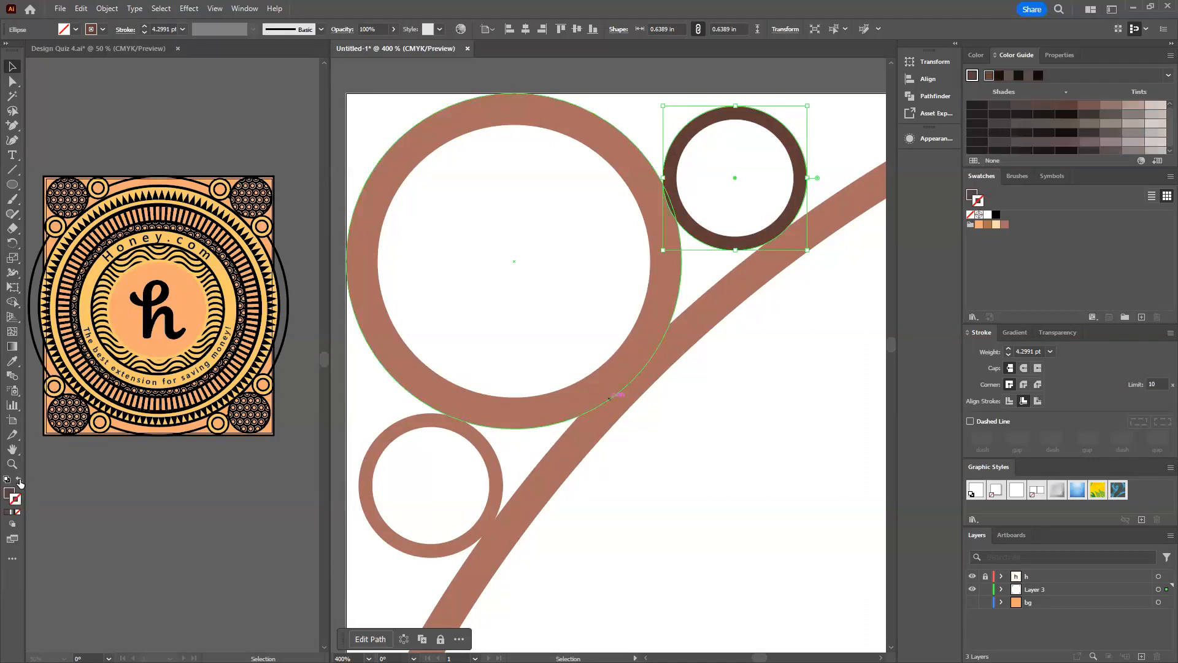
Match the small circle below the upper-left corner circle to the dark brown filled circle using the Eyedropper.
{"action": "left_click", "coordinate": [426, 421]}
{"action": "key", "text": "i"}
{"action": "left_click", "coordinate": [739, 160]}
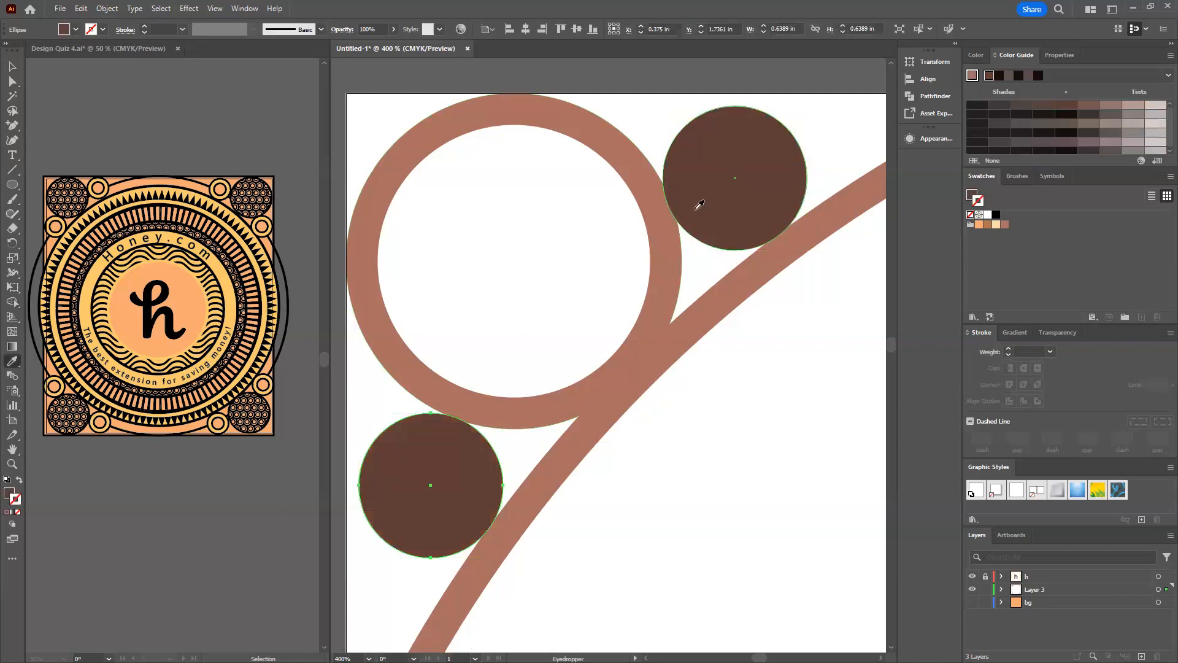
{"action": "key", "text": "v"}
Copy both dark brown circles from the upper-left corner across to the upper-right corner.
{"action": "scroll", "coordinate": [767, 448], "scroll_direction": "down", "scroll_amount": 5}
{"action": "left_click_drag", "start_coordinate": [763, 473], "coordinate": [638, 270]}
{"action": "scroll", "coordinate": [450, 237], "scroll_direction": "up", "scroll_amount": 3}
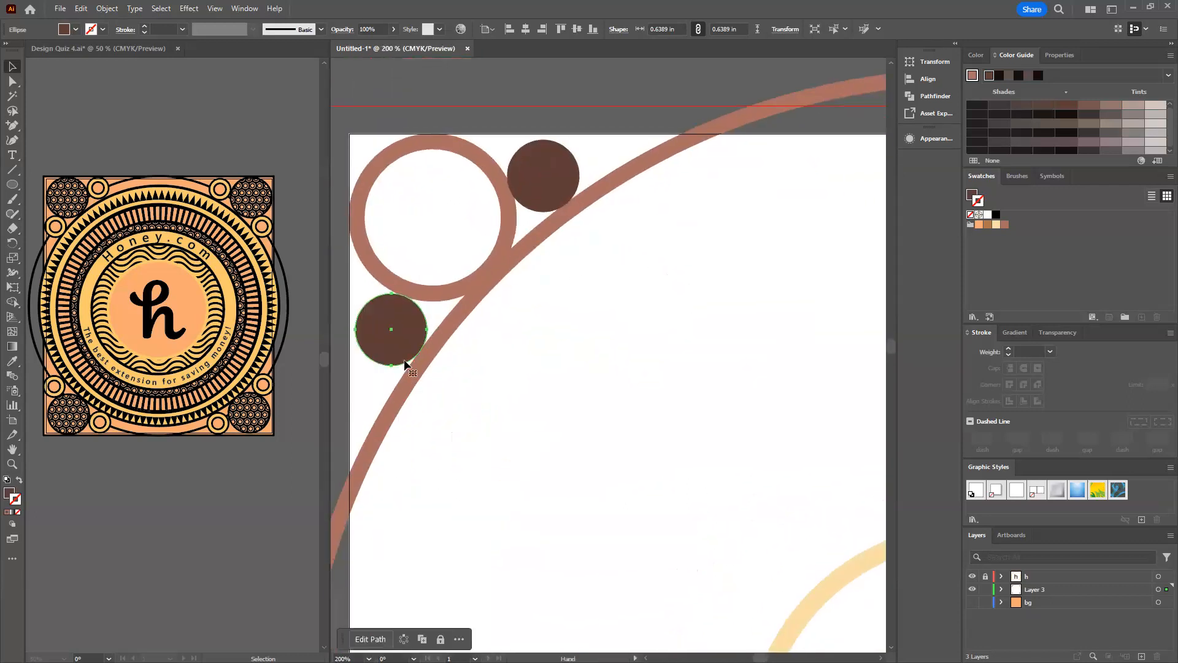
{"action": "left_click", "coordinate": [556, 177]}
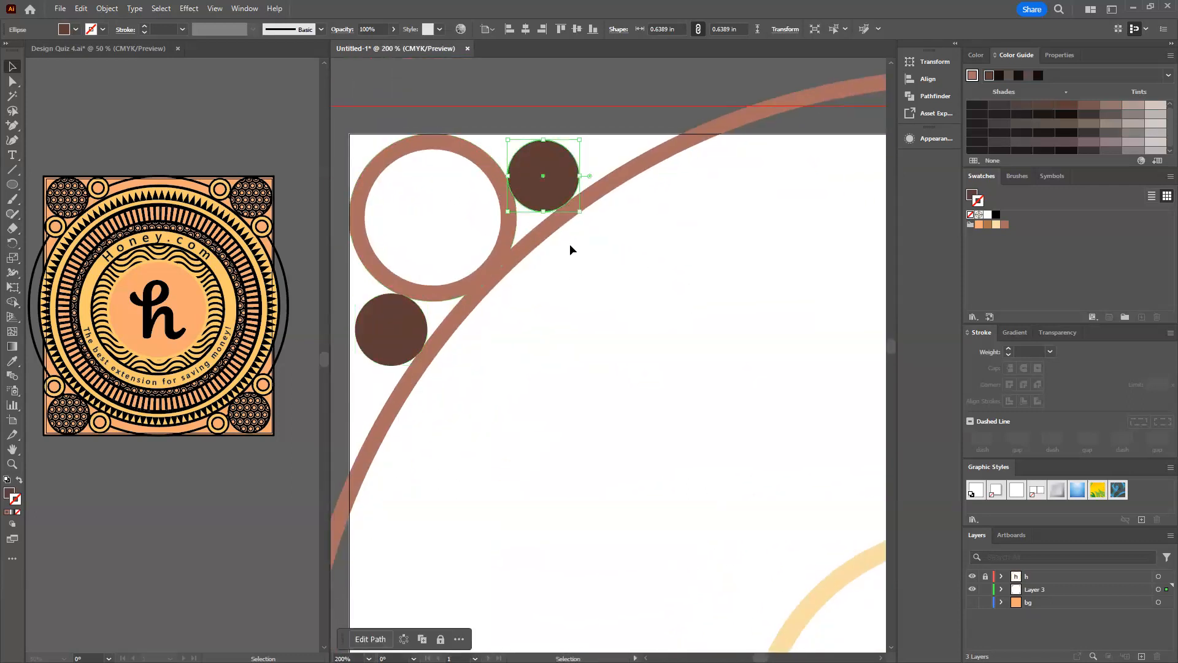
{"action": "left_click", "coordinate": [418, 329], "text": "shift"}
{"action": "scroll", "coordinate": [537, 325], "scroll_direction": "down", "scroll_amount": 4}
{"action": "left_click_drag", "start_coordinate": [597, 305], "coordinate": [534, 231]}
{"action": "key", "text": "a"}
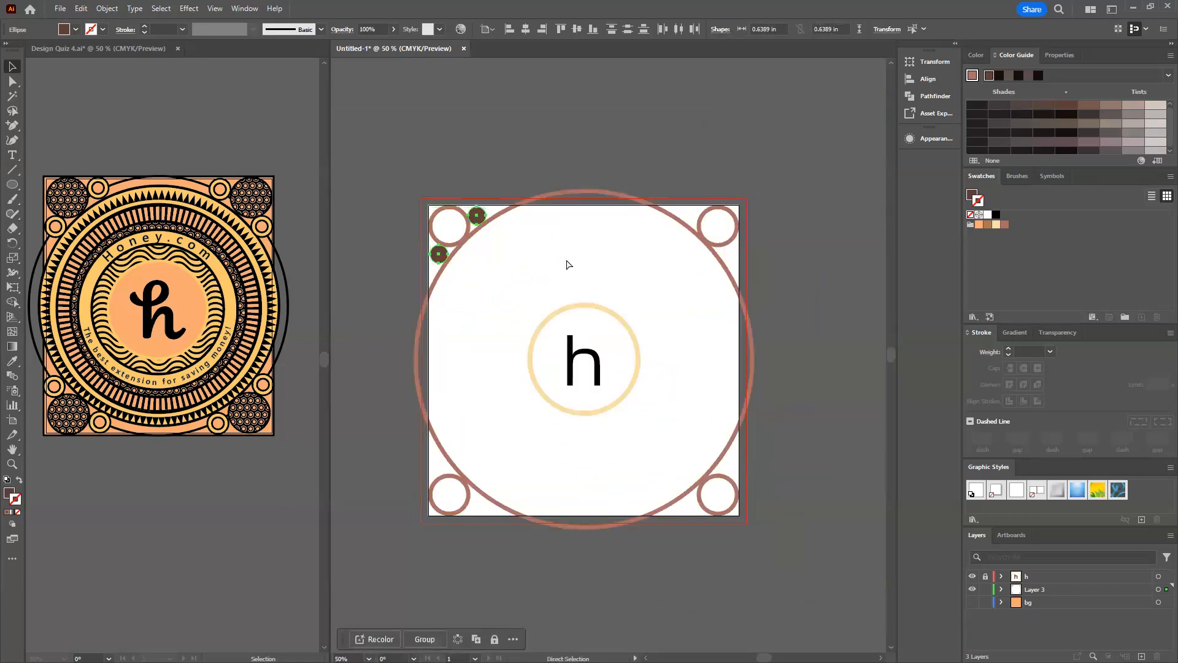
{"action": "key", "text": "v"}
{"action": "left_click_drag", "start_coordinate": [439, 256], "coordinate": [695, 262]}
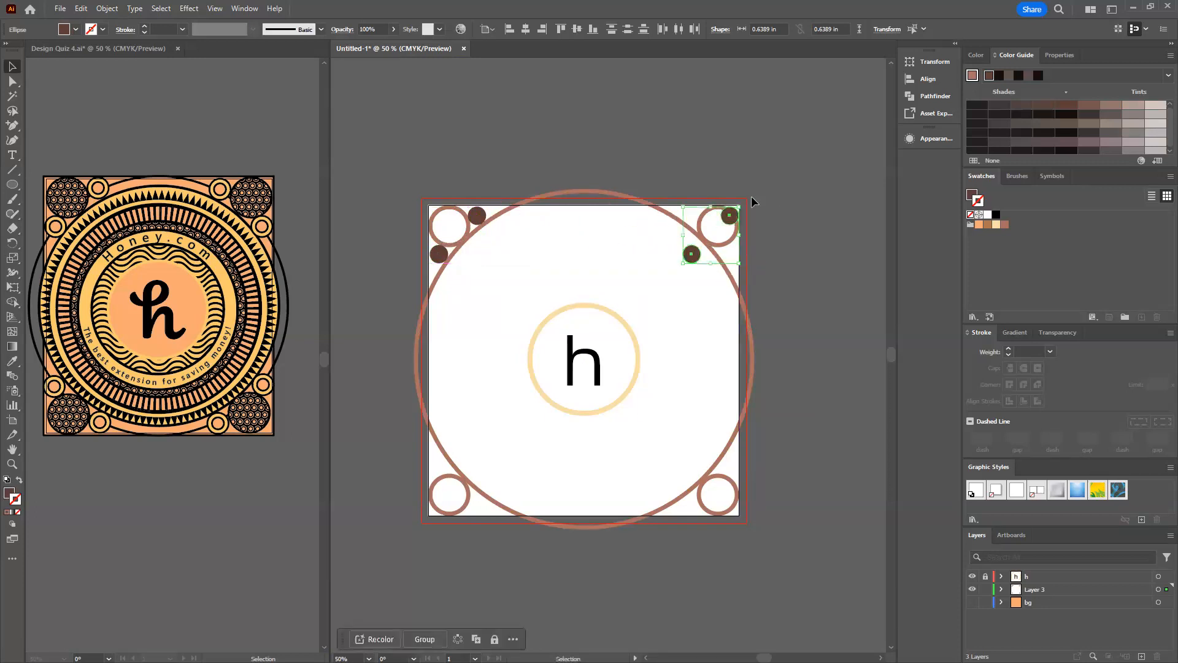
Rotate the copied pair a quarter turn and fit each circle against the upper-right corner circle and the large ring.
{"action": "left_click_drag", "start_coordinate": [753, 201], "coordinate": [760, 289]}
{"action": "scroll", "coordinate": [722, 227], "scroll_direction": "up", "scroll_amount": 3}
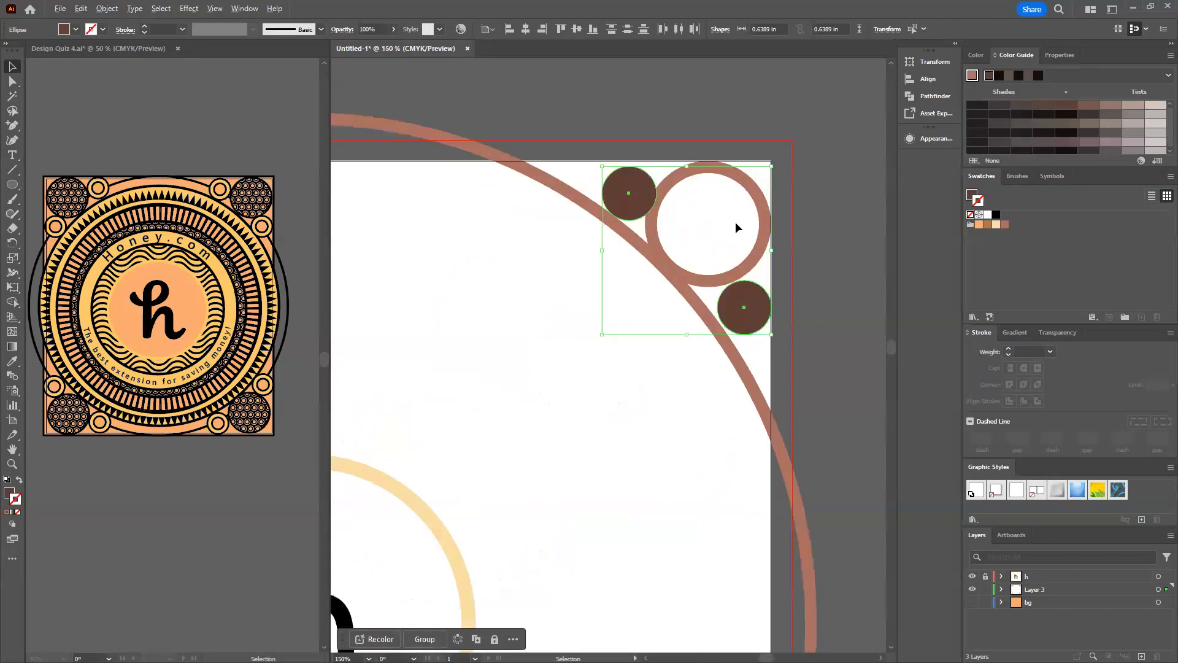
{"action": "left_click", "coordinate": [688, 134]}
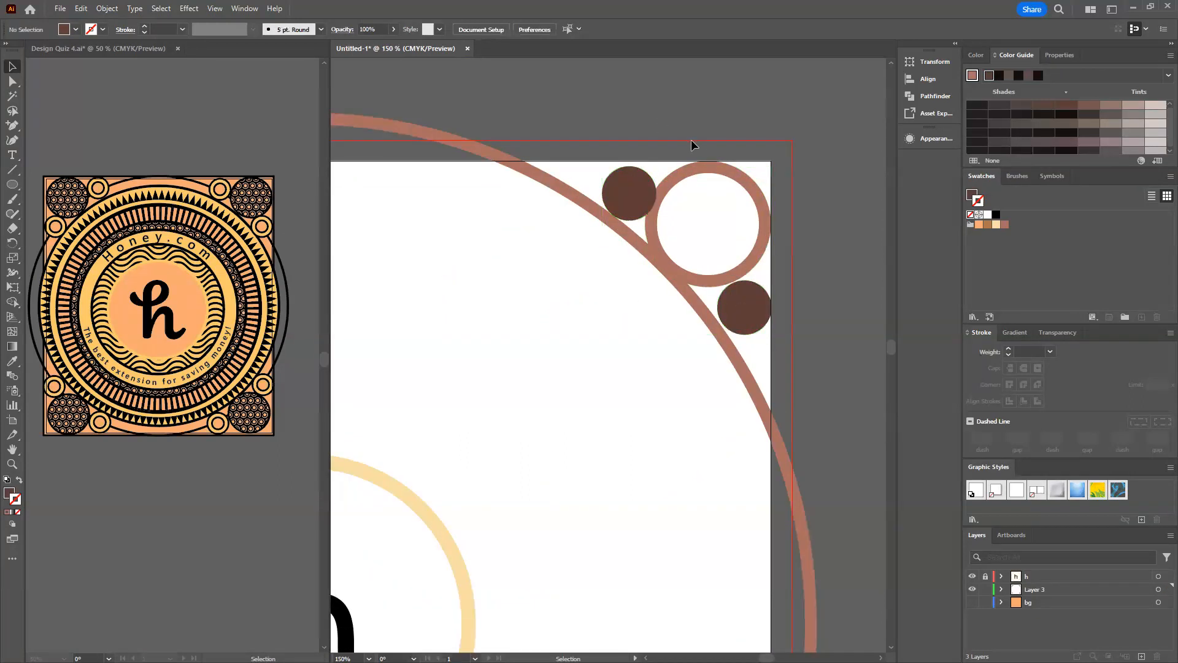
{"action": "scroll", "coordinate": [694, 141], "scroll_direction": "up", "scroll_amount": 1}
{"action": "left_click", "coordinate": [613, 229]}
{"action": "left_click_drag", "start_coordinate": [613, 229], "coordinate": [607, 229]}
{"action": "left_click_drag", "start_coordinate": [759, 367], "coordinate": [754, 370]}
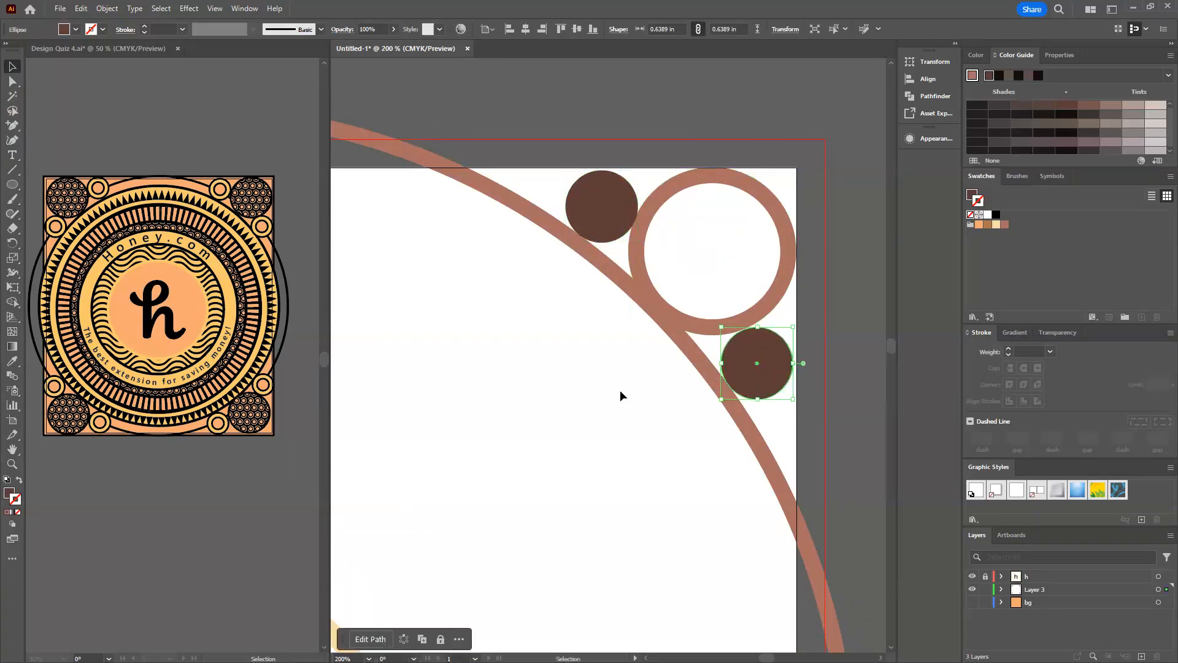
Copy all four dark brown circles down to the bottom corners and rotate the copies a half turn.
{"action": "left_click", "coordinate": [616, 412]}
{"action": "scroll", "coordinate": [612, 434], "scroll_direction": "down", "scroll_amount": 3}
{"action": "scroll", "coordinate": [613, 433], "scroll_direction": "down", "scroll_amount": 2}
{"action": "left_click", "coordinate": [439, 220]}
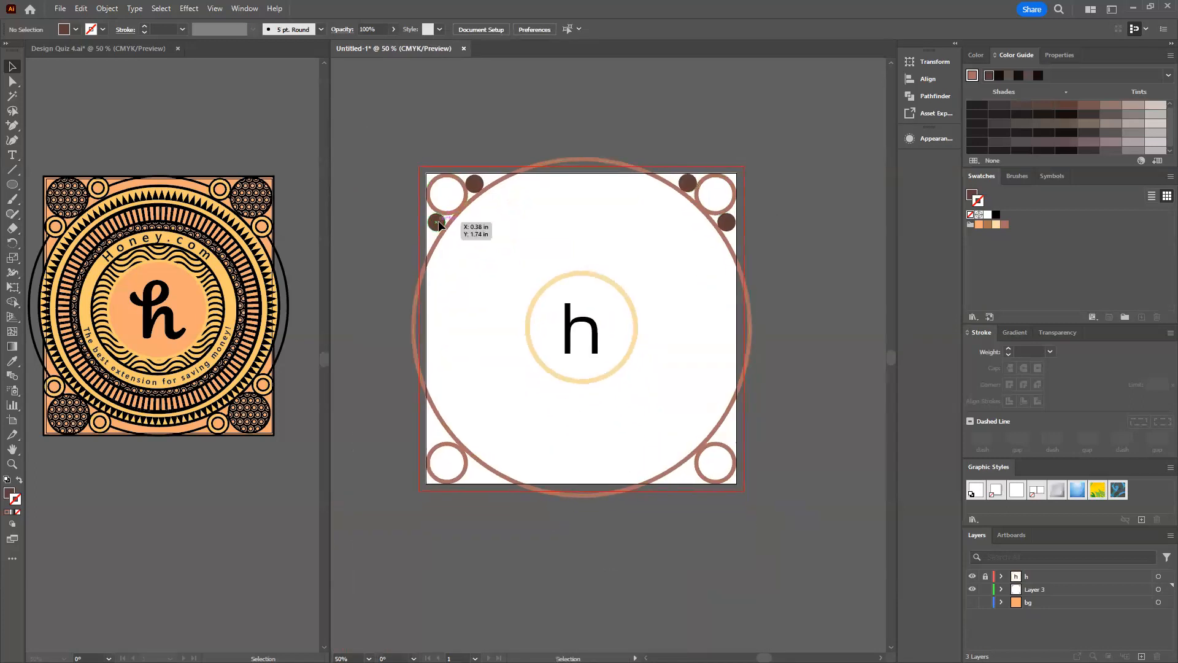
{"action": "left_click", "coordinate": [474, 186], "text": "shift"}
{"action": "left_click", "coordinate": [690, 184], "text": "shift"}
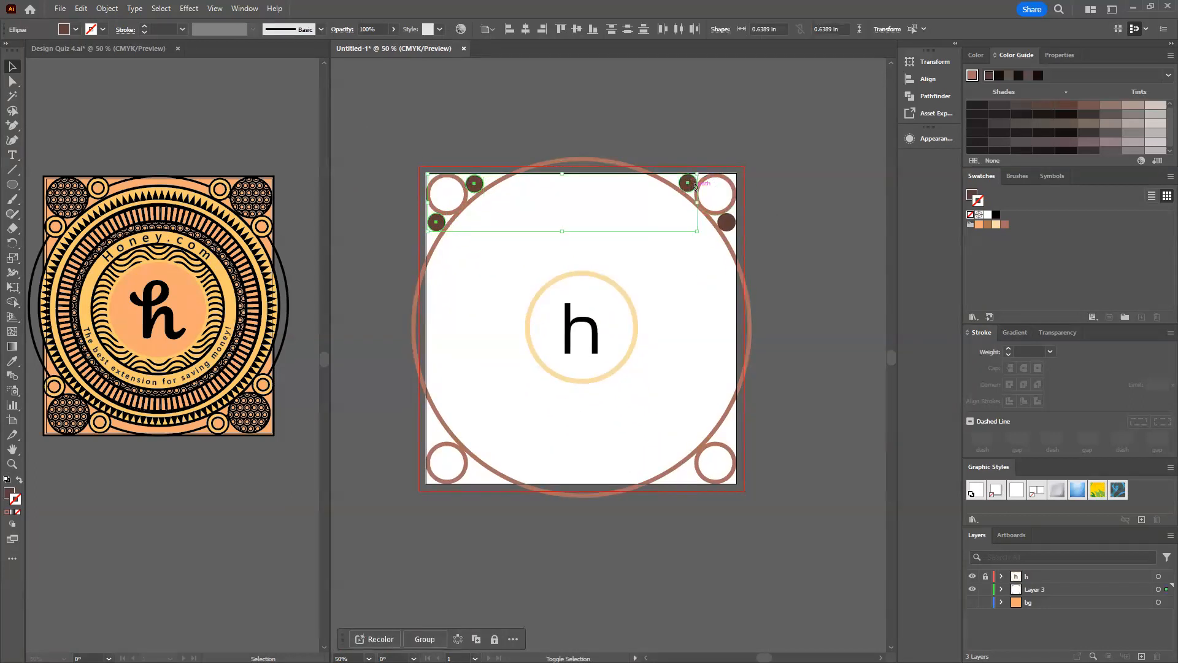
{"action": "left_click", "coordinate": [726, 223], "text": "shift"}
{"action": "left_click_drag", "start_coordinate": [726, 224], "coordinate": [735, 478]}
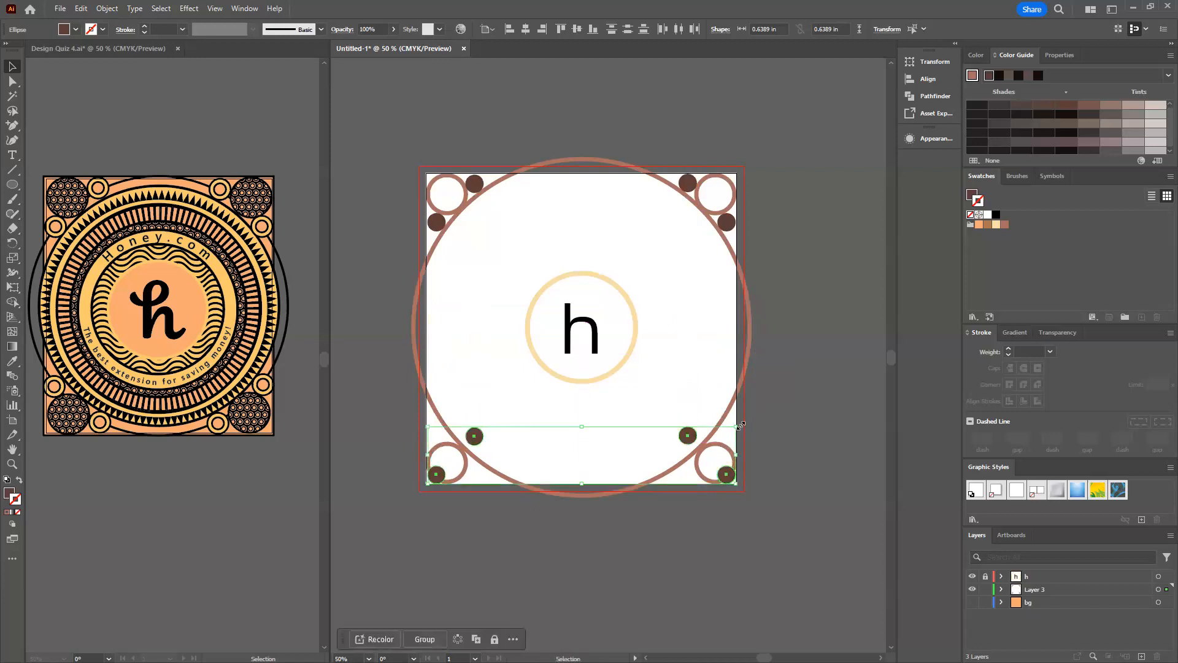
{"action": "left_click_drag", "start_coordinate": [740, 422], "coordinate": [417, 448]}
{"action": "left_click", "coordinate": [783, 466]}
Fit the two dark brown circles in the lower-right corner against the corner circle and the large ring.
{"action": "scroll", "coordinate": [780, 462], "scroll_direction": "up", "scroll_amount": 5}
{"action": "left_click_drag", "start_coordinate": [607, 355], "coordinate": [808, 326]}
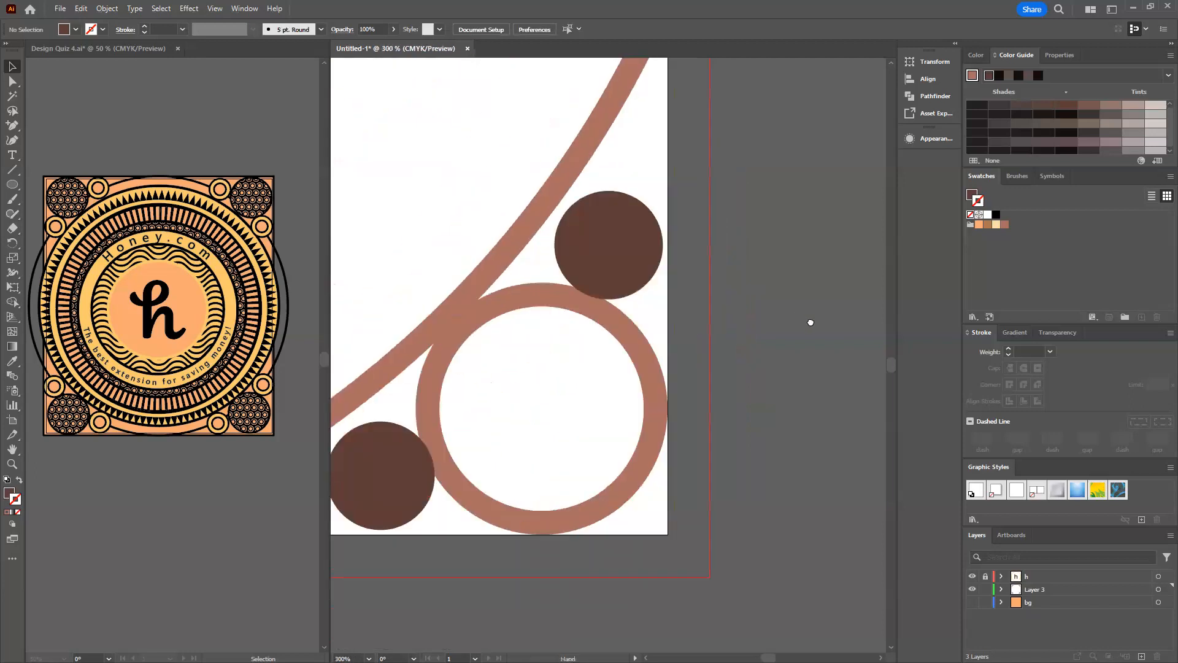
{"action": "left_click_drag", "start_coordinate": [677, 286], "coordinate": [658, 293]}
{"action": "left_click_drag", "start_coordinate": [416, 516], "coordinate": [420, 515]}
Fit the two dark brown circles in the lower-left corner against the corner circle and the large ring.
{"action": "scroll", "coordinate": [437, 271], "scroll_direction": "down", "scroll_amount": 2}
{"action": "left_click_drag", "start_coordinate": [437, 271], "coordinate": [874, 304]}
{"action": "scroll", "coordinate": [471, 436], "scroll_direction": "down", "scroll_amount": 1}
{"action": "left_click_drag", "start_coordinate": [429, 437], "coordinate": [429, 426]}
{"action": "left_click_drag", "start_coordinate": [343, 370], "coordinate": [350, 359]}
{"action": "scroll", "coordinate": [373, 359], "scroll_direction": "up", "scroll_amount": 4}
{"action": "left_click_drag", "start_coordinate": [620, 314], "coordinate": [624, 329]}
Turn off Snap to Pixel.
{"action": "left_click", "coordinate": [245, 7]}
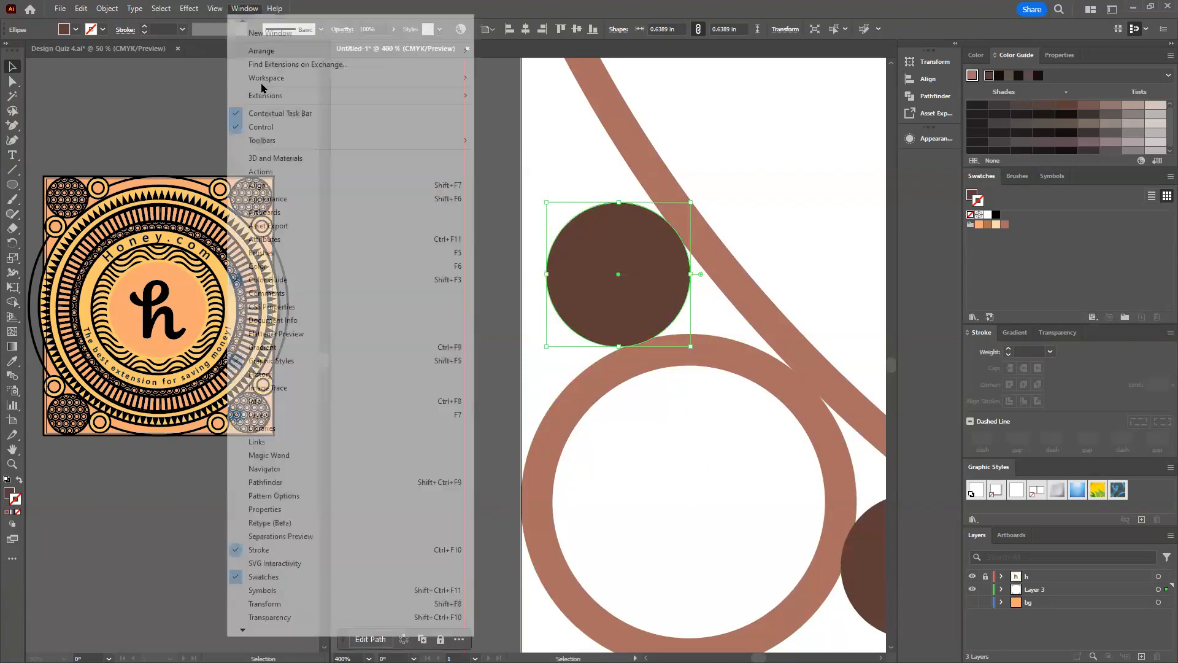
{"action": "mouse_move", "coordinate": [161, 8]}
{"action": "mouse_move", "coordinate": [217, 8]}
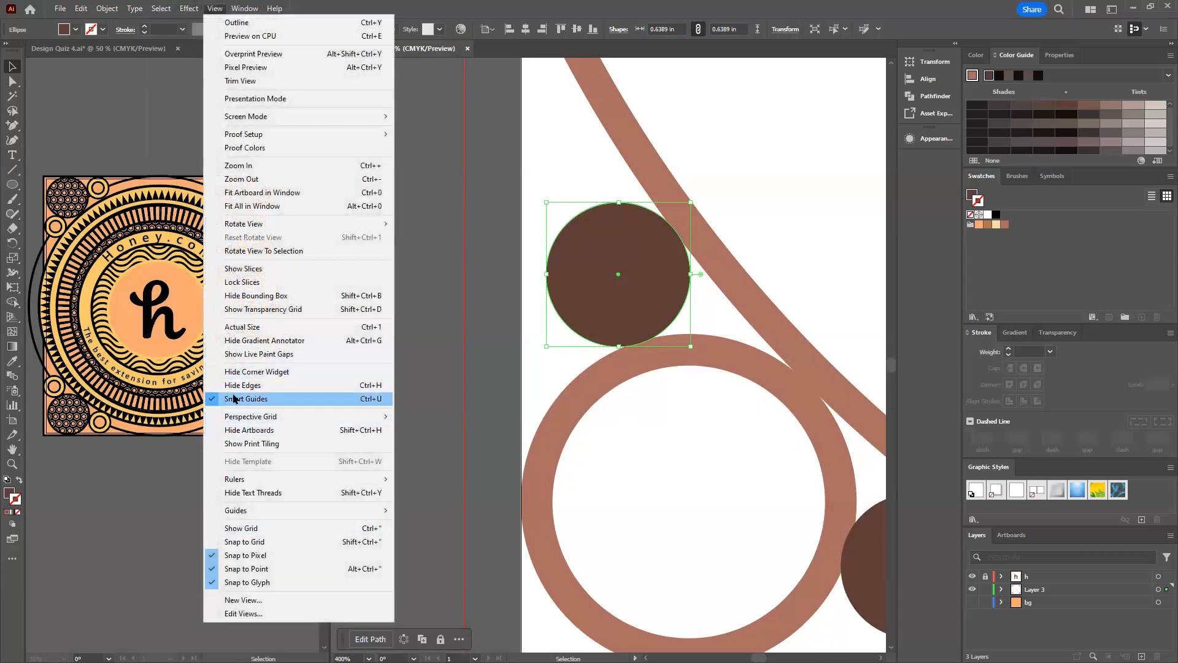
{"action": "left_click", "coordinate": [264, 556]}
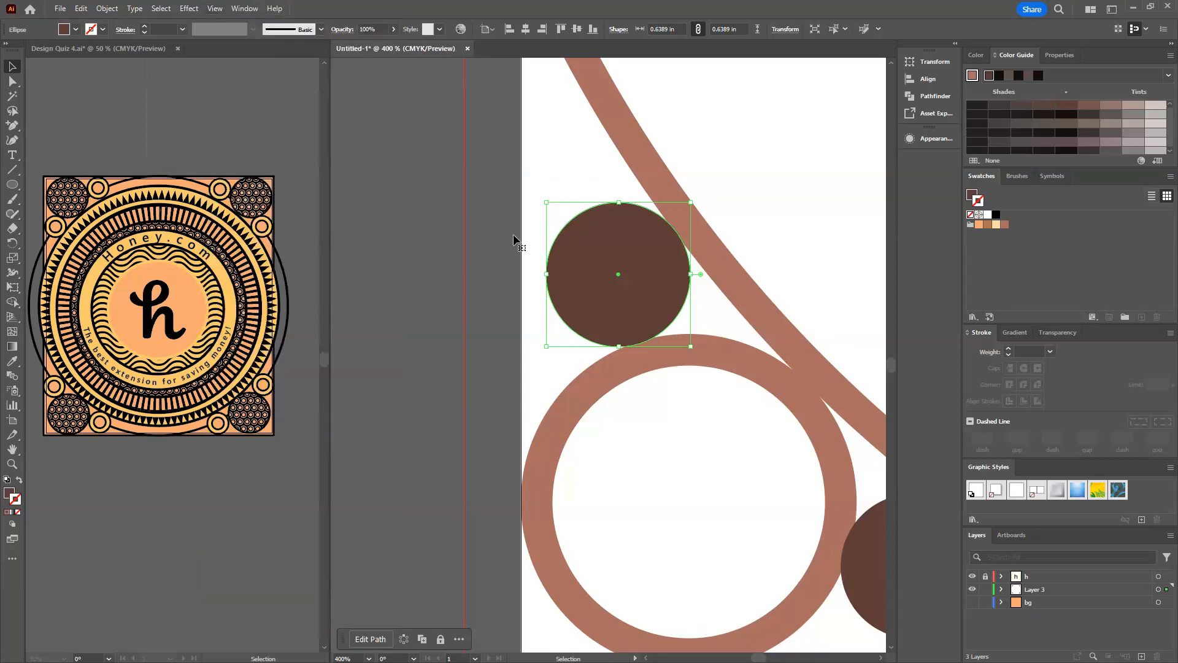
Duplicate in place the dark circle below the upper-left corner circle, and swap the copy's fill and stroke.
{"action": "left_click_drag", "start_coordinate": [799, 217], "coordinate": [681, 172]}
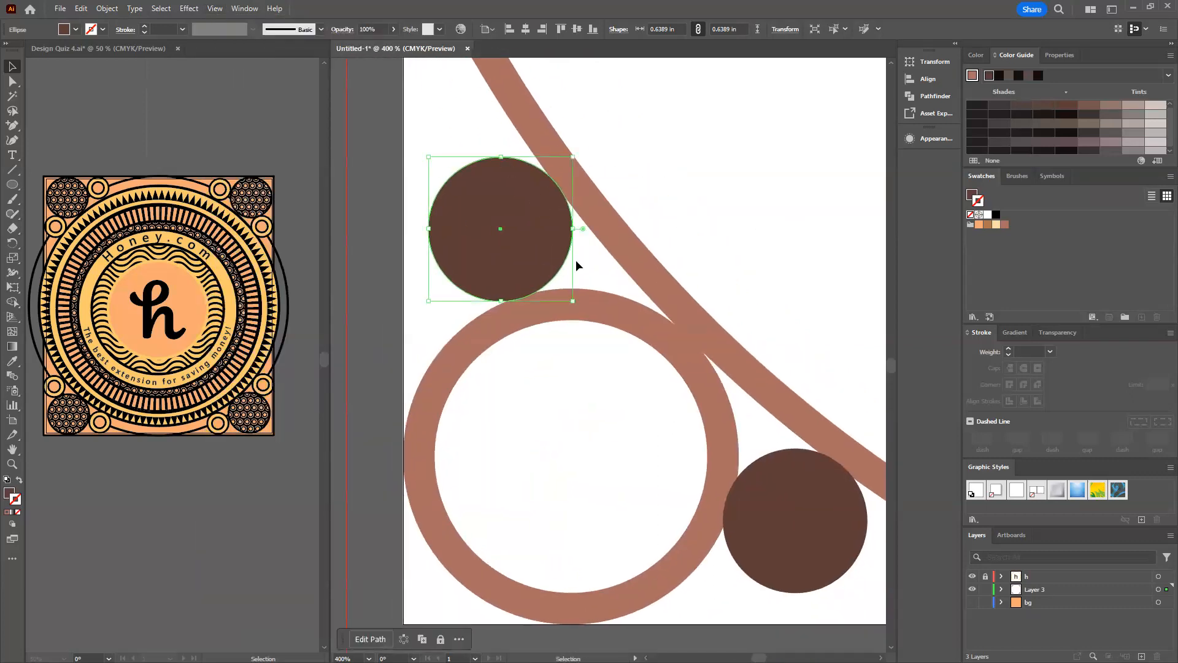
{"action": "scroll", "coordinate": [652, 203], "scroll_direction": "down", "scroll_amount": 2}
{"action": "left_click_drag", "start_coordinate": [701, 228], "coordinate": [720, 632]}
{"action": "left_click_drag", "start_coordinate": [690, 92], "coordinate": [540, 577]}
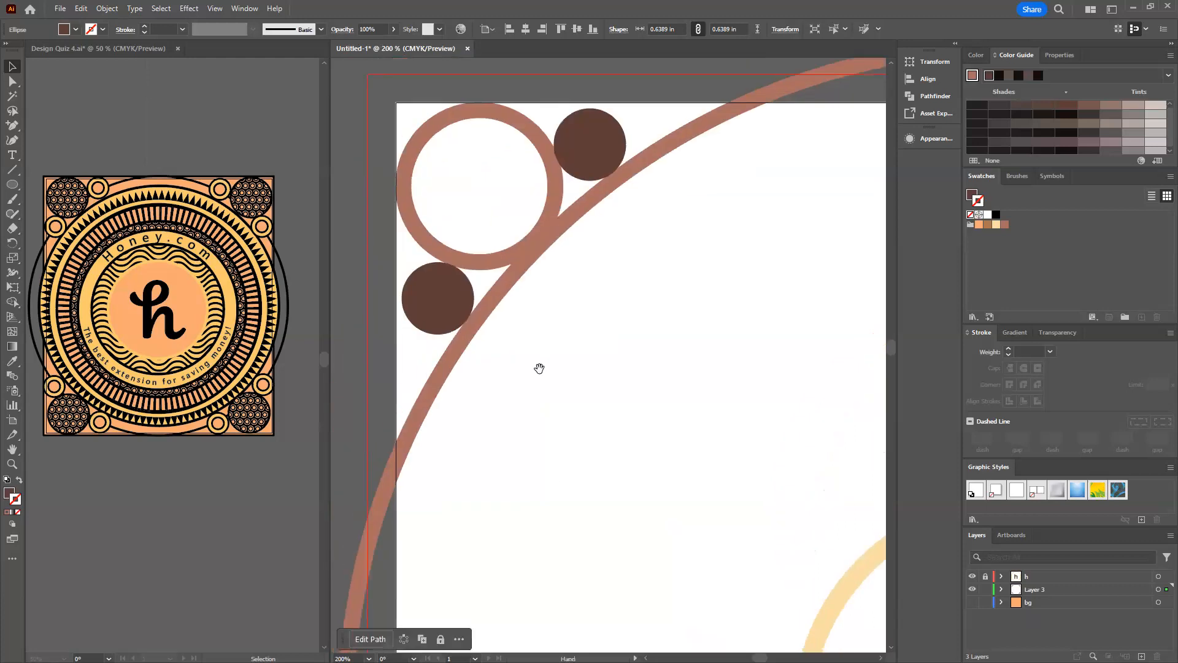
{"action": "left_click_drag", "start_coordinate": [539, 368], "coordinate": [540, 455]}
{"action": "scroll", "coordinate": [526, 344], "scroll_direction": "up", "scroll_amount": 1}
{"action": "left_click", "coordinate": [424, 410]}
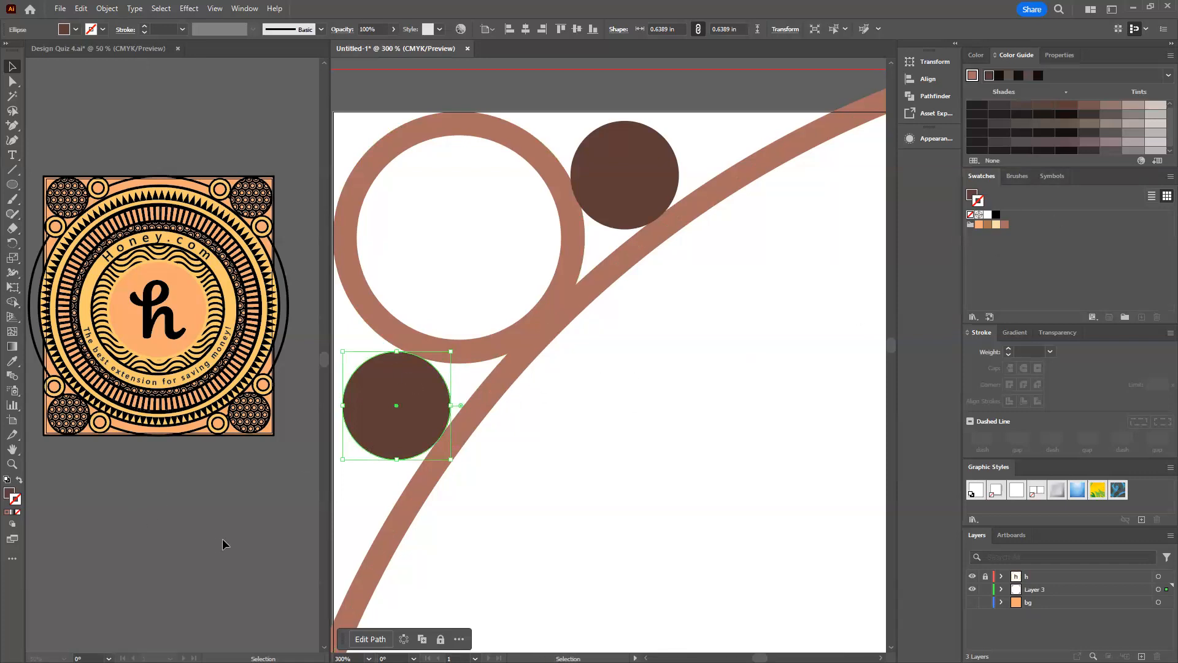
{"action": "key", "text": "shift+x"}
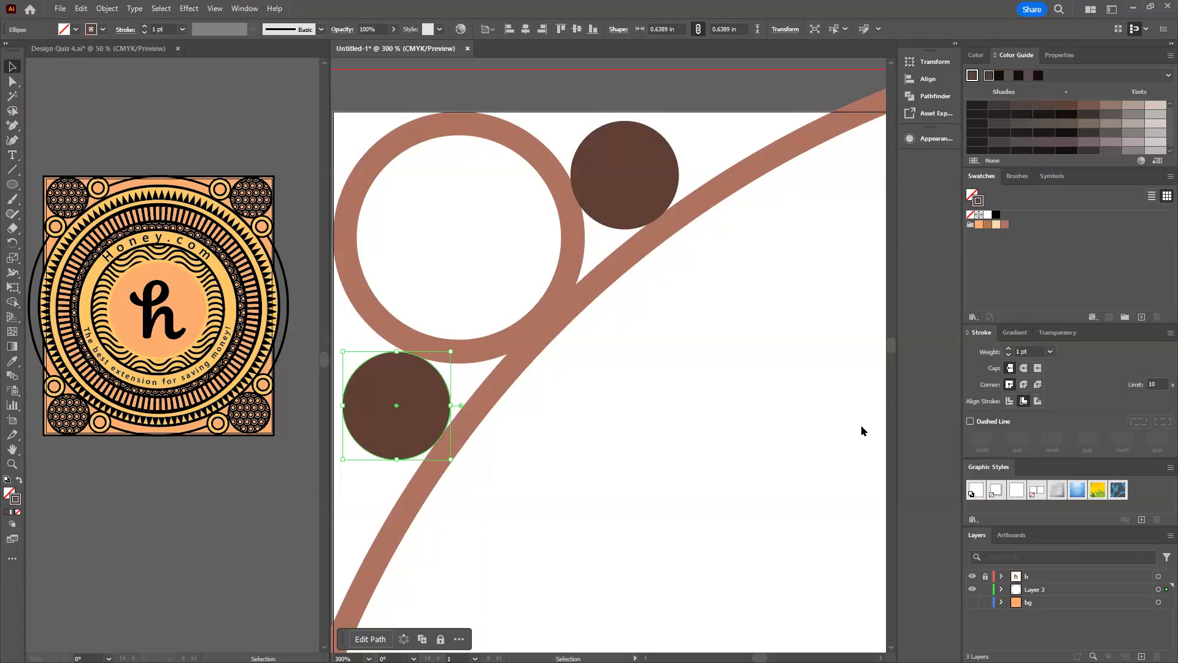
Give the duplicate a lighter brown stroke and shrink it about its centre to about 0.39 in.
{"action": "left_click", "coordinate": [1067, 108]}
{"action": "left_click", "coordinate": [1110, 106]}
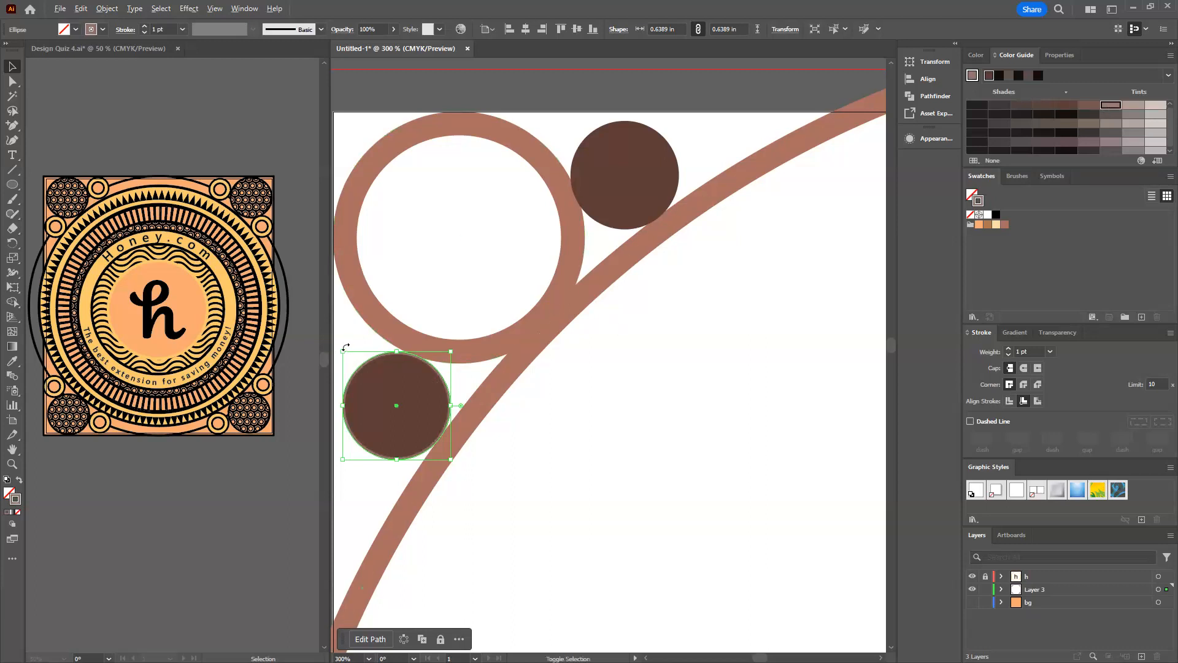
{"action": "left_click_drag", "start_coordinate": [346, 355], "coordinate": [366, 372]}
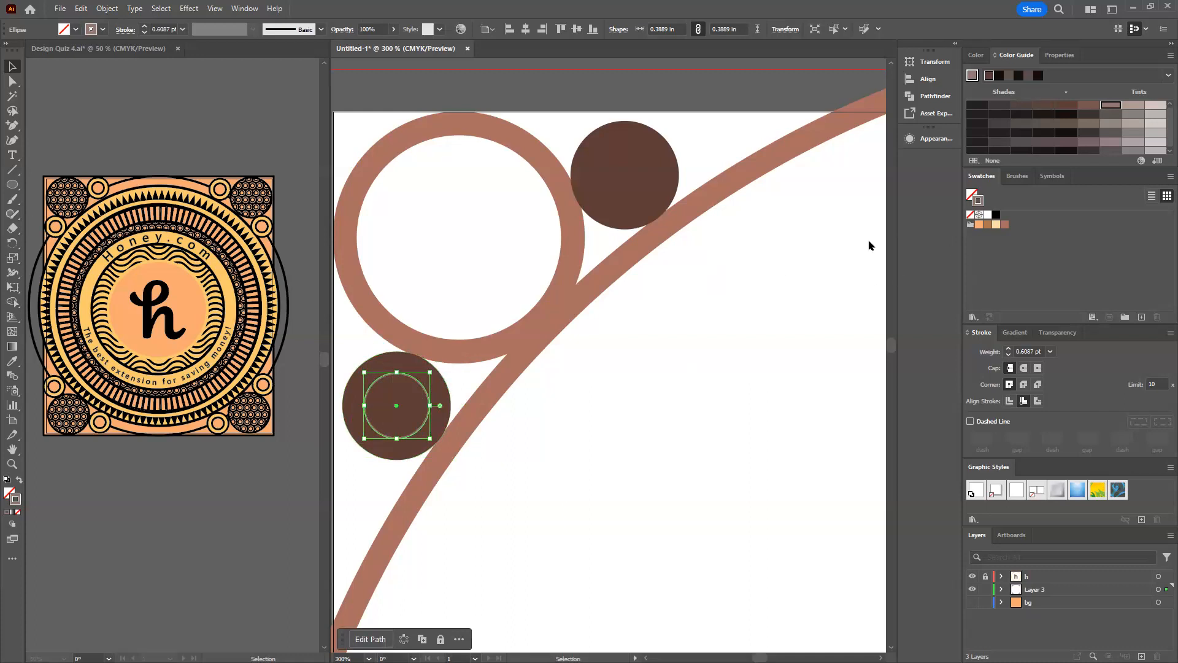
Show the bg layer and fill the inner circle with the background's orange, leaving it without a stroke.
{"action": "left_click", "coordinate": [976, 605]}
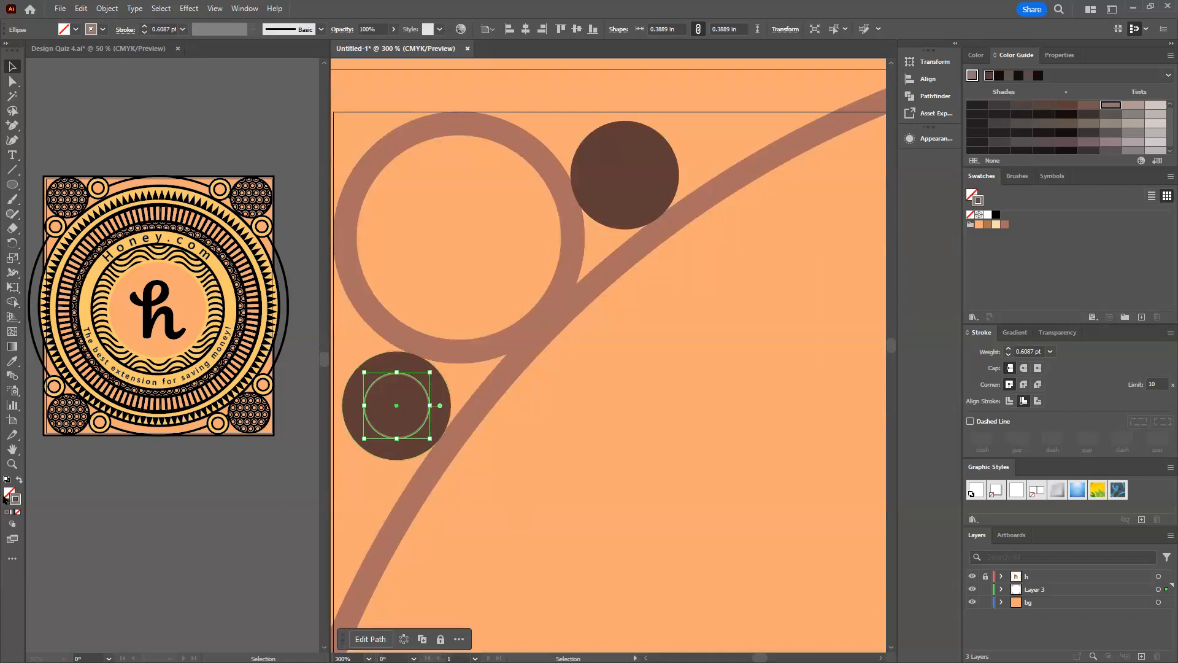
{"action": "left_click", "coordinate": [18, 481]}
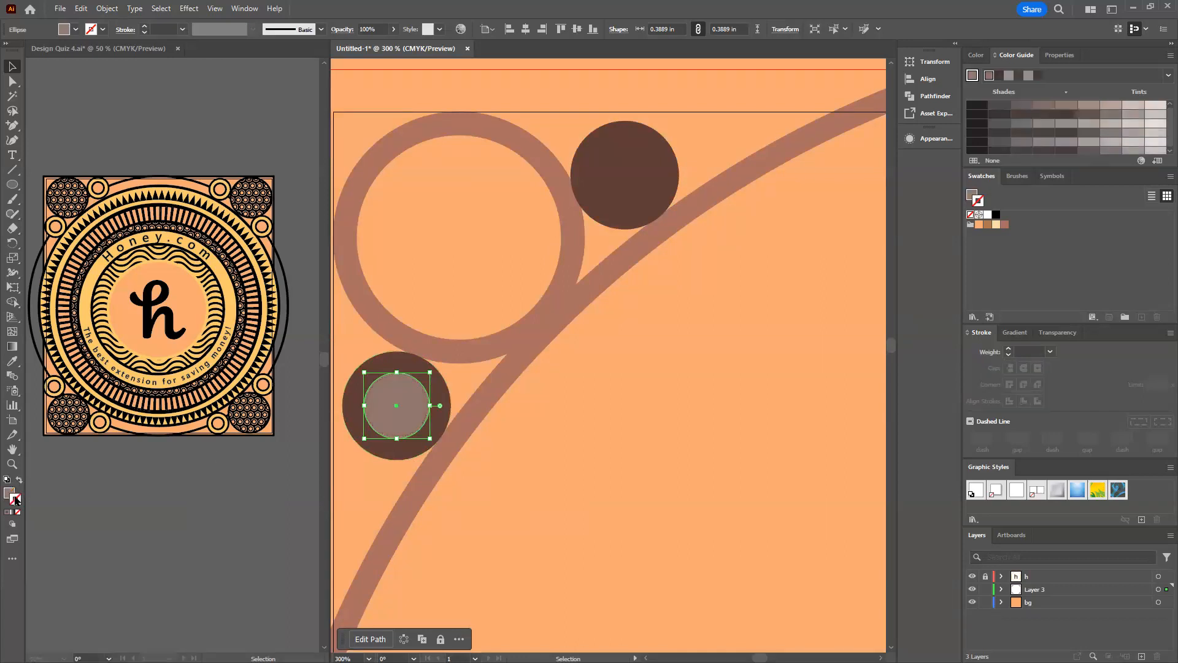
{"action": "left_click", "coordinate": [8, 495]}
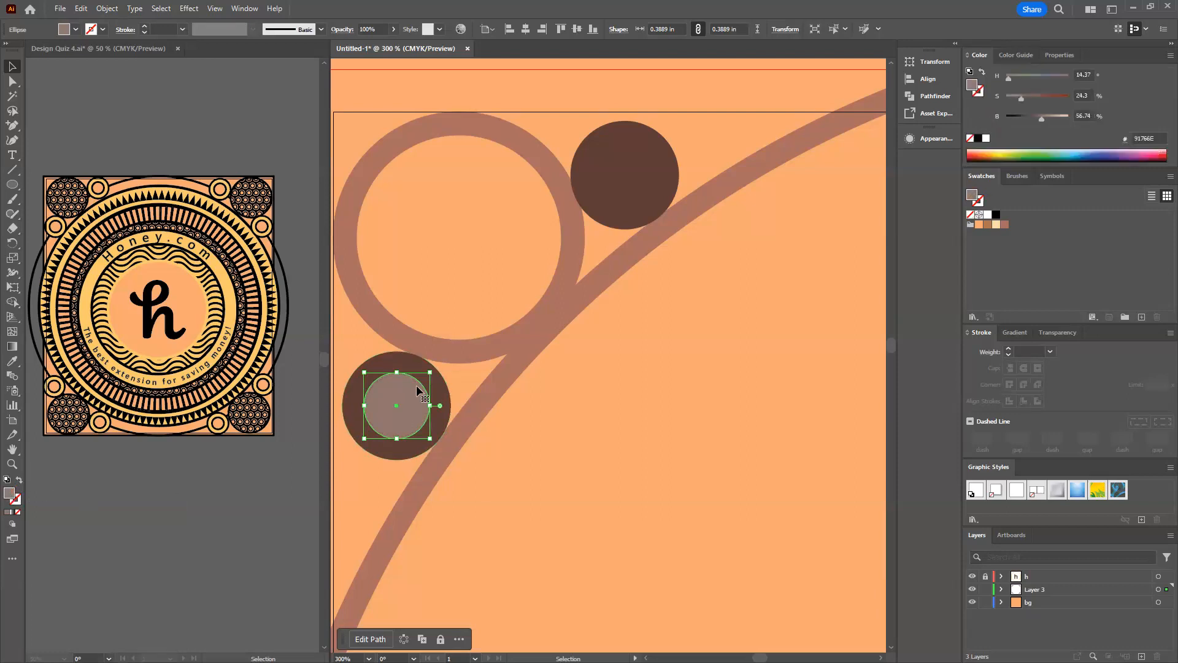
{"action": "key", "text": "i"}
{"action": "left_click", "coordinate": [535, 451]}
{"action": "key", "text": "v"}
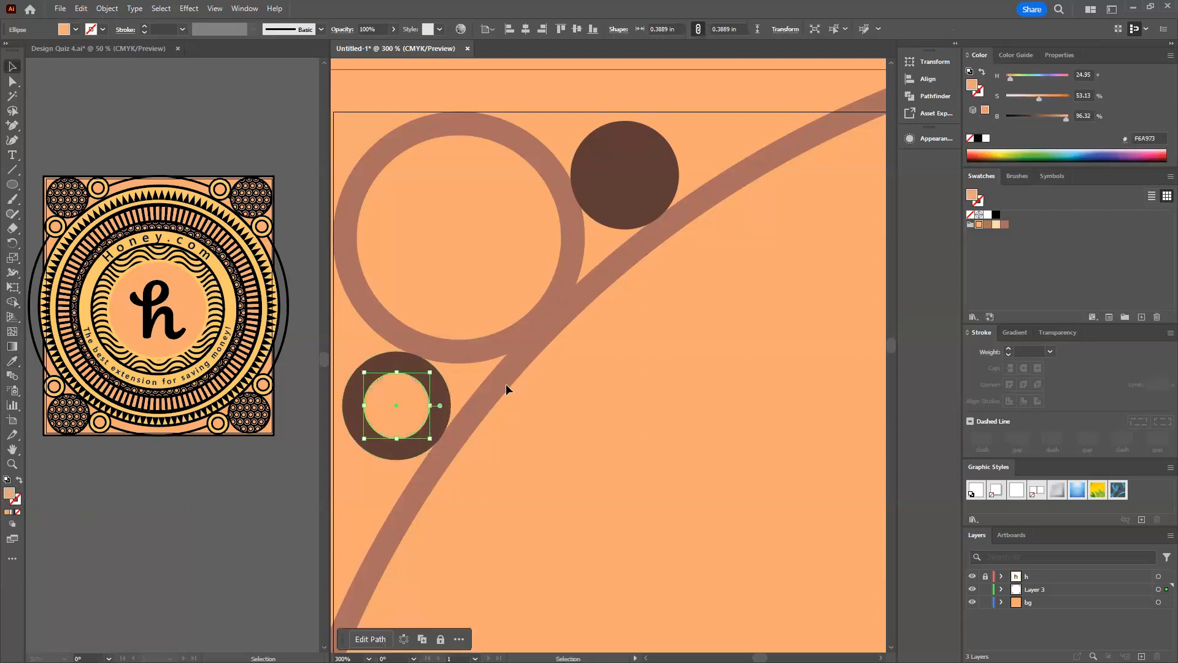
Copy the orange inner circle into the centre of the other dark brown circle in the upper-left corner.
{"action": "left_click", "coordinate": [392, 452], "text": "shift"}
{"action": "left_click", "coordinate": [383, 422]}
{"action": "left_click", "coordinate": [592, 407]}
{"action": "left_click", "coordinate": [392, 412]}
{"action": "left_click_drag", "start_coordinate": [389, 421], "coordinate": [615, 196]}
{"action": "scroll", "coordinate": [700, 444], "scroll_direction": "down", "scroll_amount": 5}
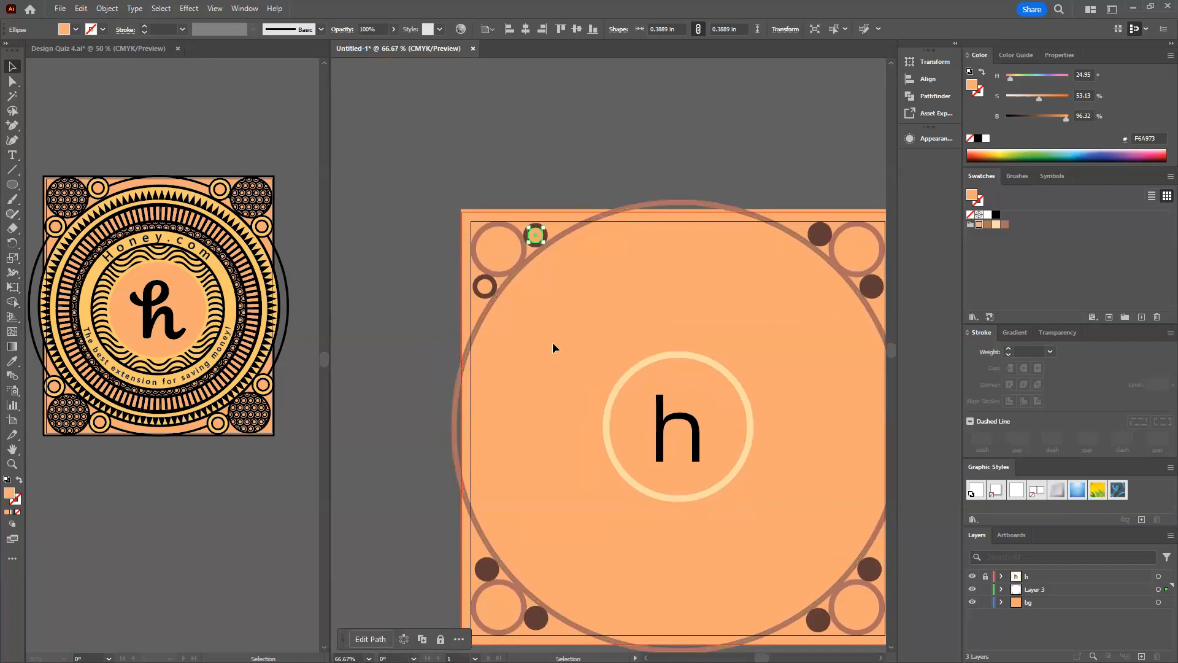
{"action": "left_click", "coordinate": [574, 300]}
Duplicate the large brown ring and enlarge the copy about its centre to about 12.79 in.
{"action": "scroll", "coordinate": [574, 300], "scroll_direction": "up", "scroll_amount": 2}
{"action": "left_click", "coordinate": [559, 146]}
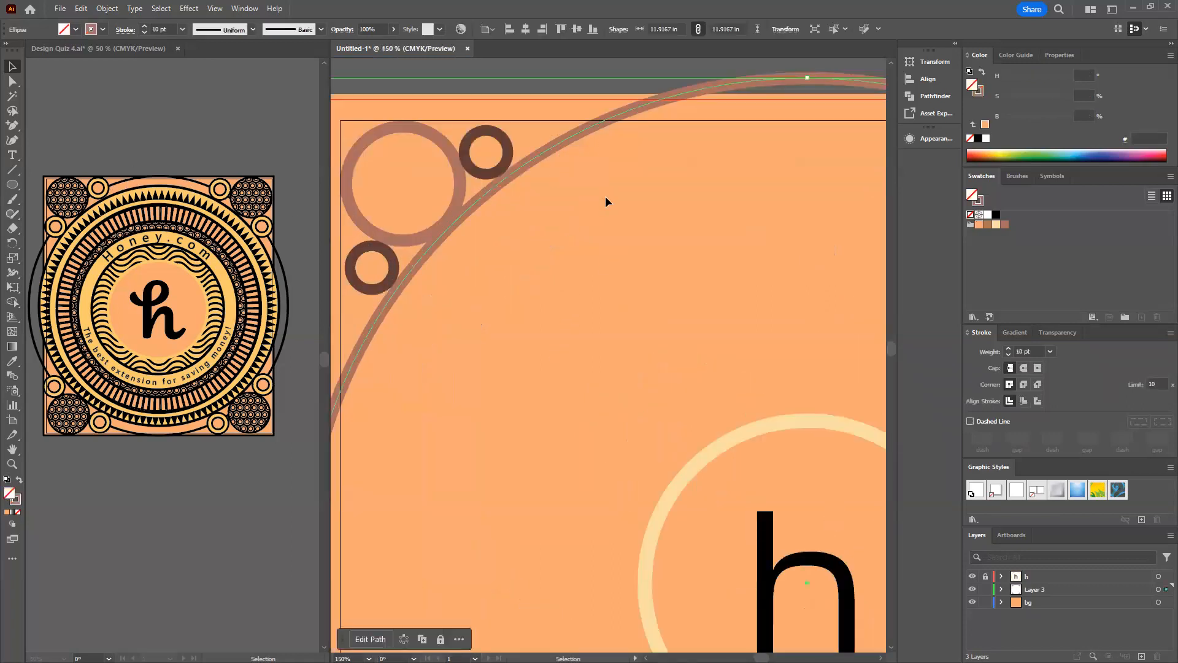
{"action": "scroll", "coordinate": [646, 234], "scroll_direction": "down", "scroll_amount": 2}
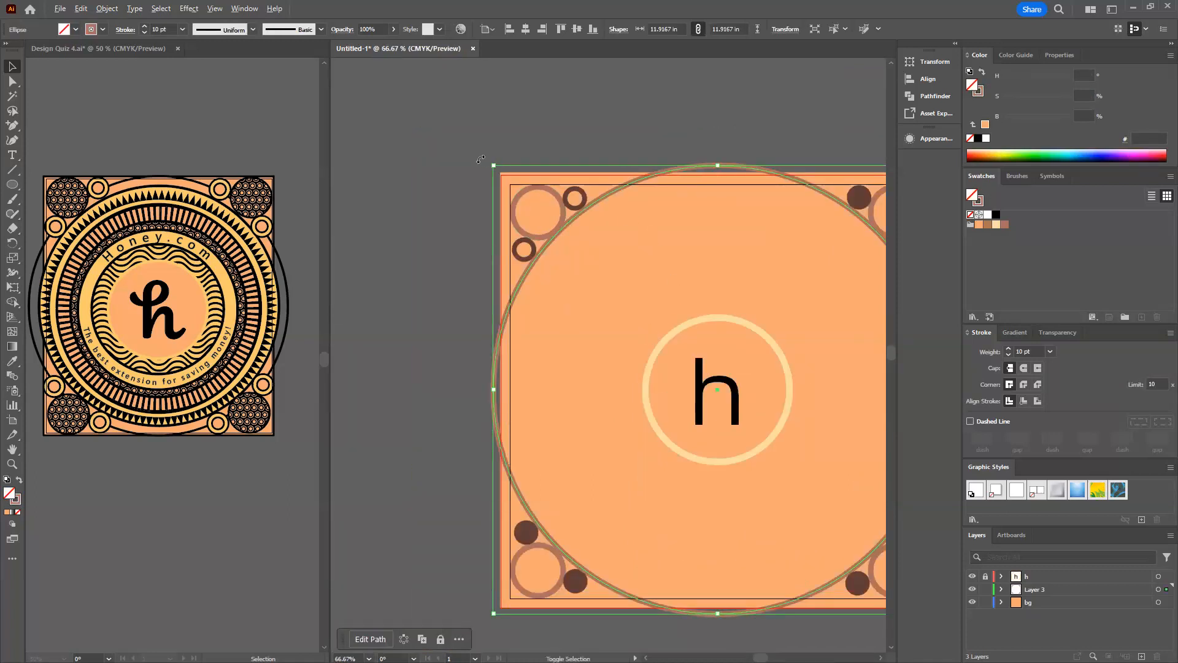
{"action": "left_click_drag", "start_coordinate": [494, 165], "coordinate": [470, 151]}
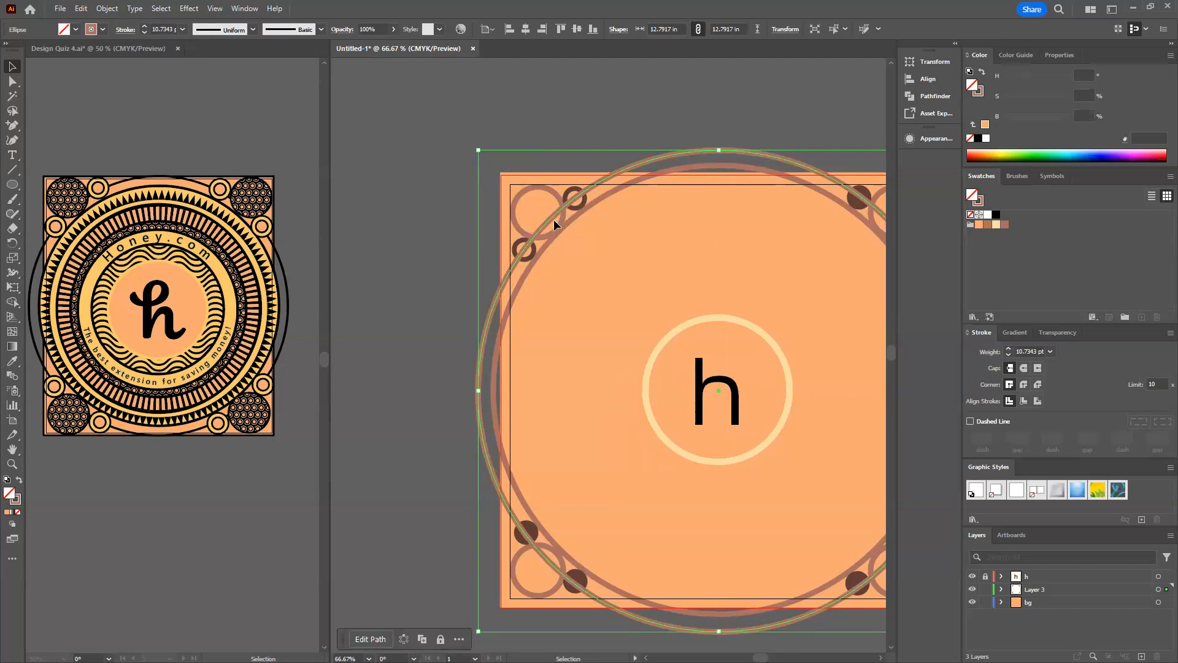
Cut the outer ring with the Scissors tool where it crosses the two small rings in the upper-left corner.
{"action": "scroll", "coordinate": [520, 205], "scroll_direction": "up", "scroll_amount": 4}
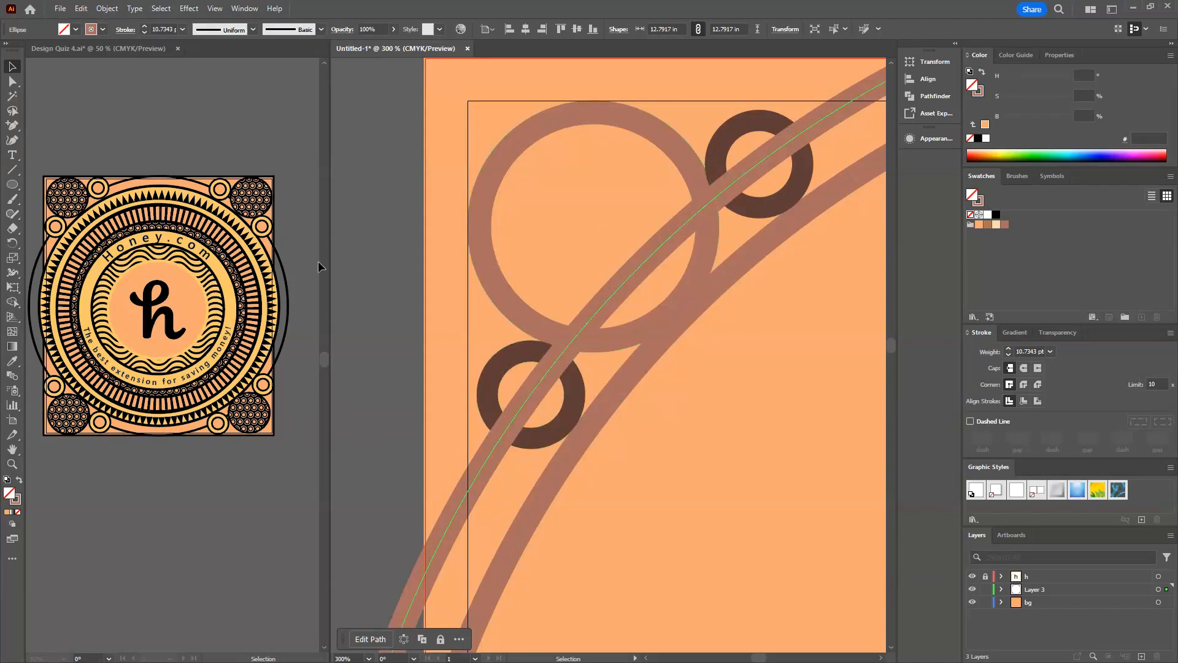
{"action": "key", "text": "c"}
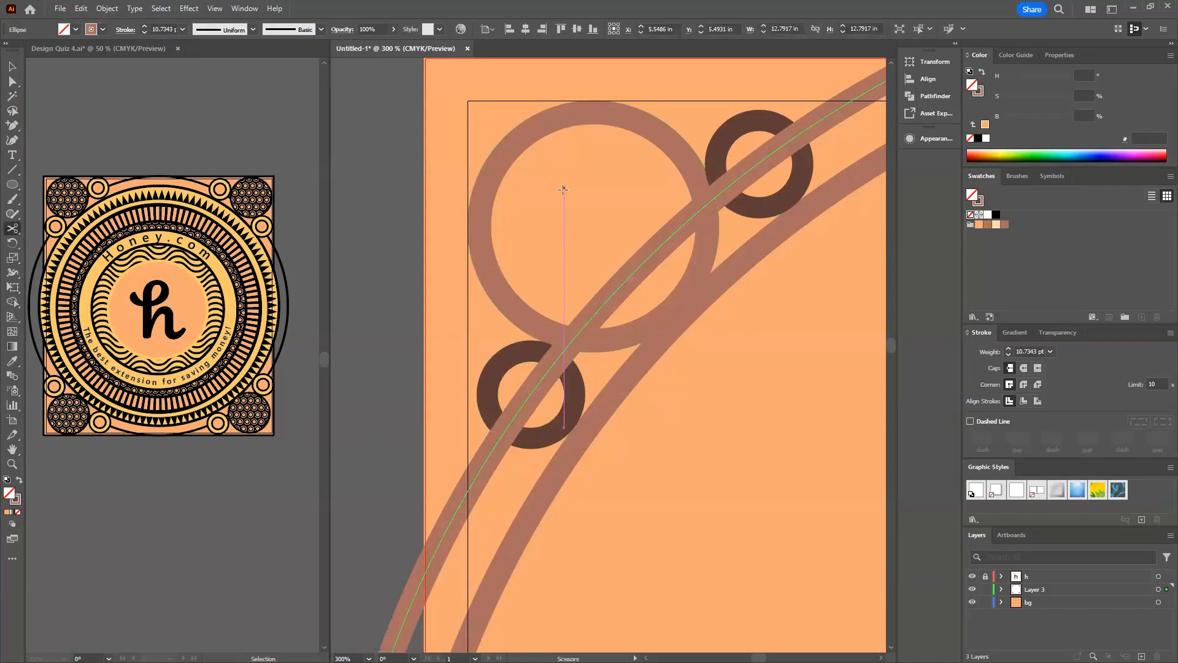
{"action": "left_click", "coordinate": [12, 230]}
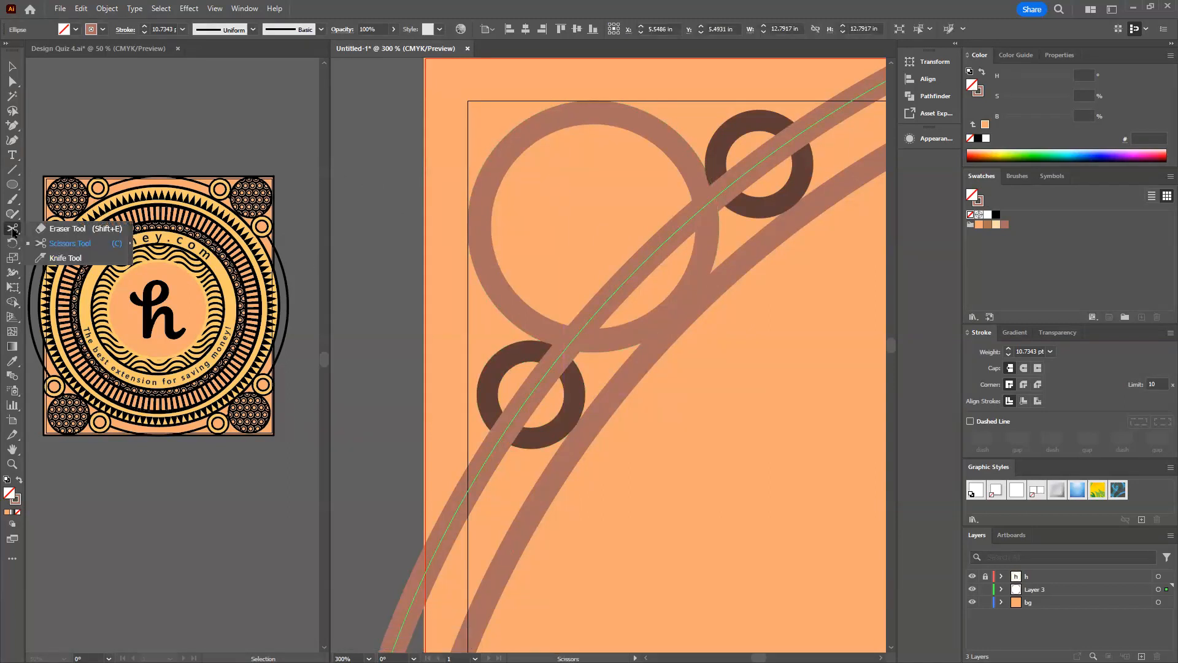
{"action": "left_click", "coordinate": [78, 244]}
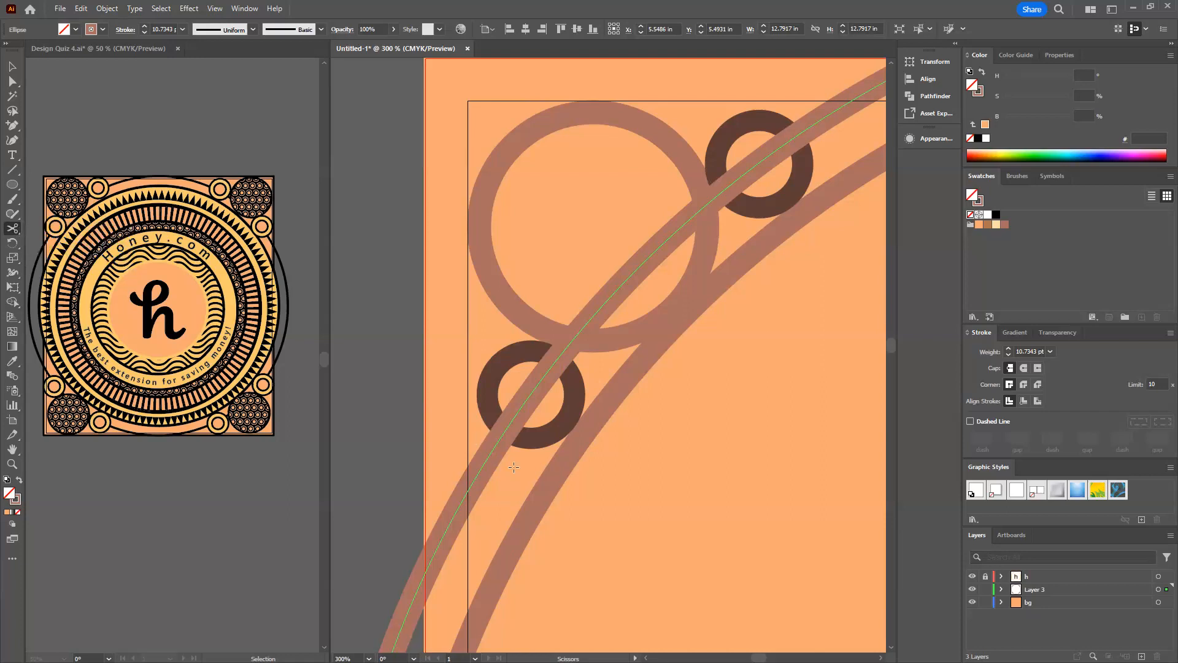
{"action": "left_click", "coordinate": [503, 430]}
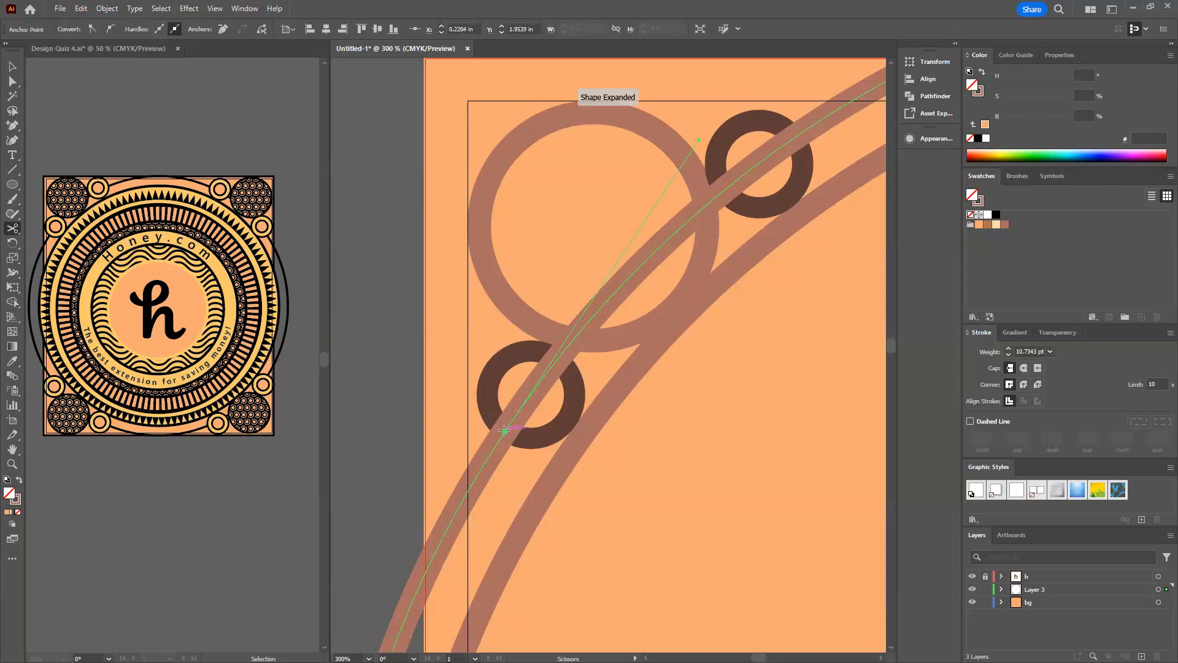
{"action": "left_click", "coordinate": [795, 136]}
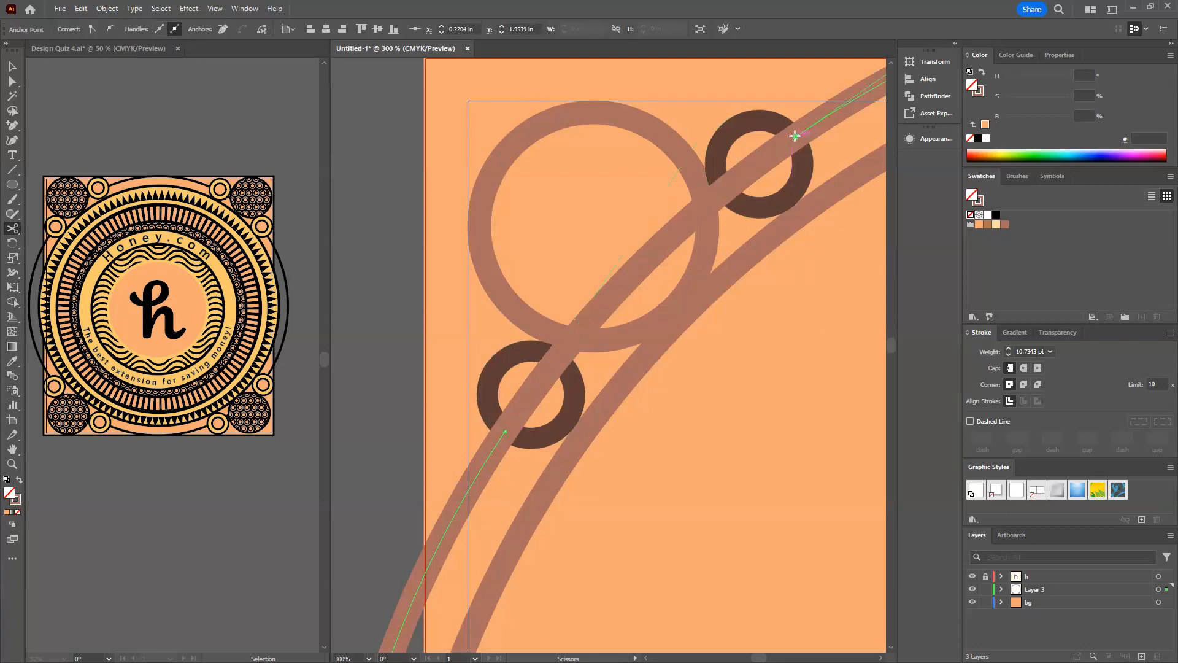
Remove the cut piece of the outer ring that spans between the two small rings in the upper-left corner.
{"action": "key", "text": "v"}
{"action": "left_click_drag", "start_coordinate": [665, 239], "coordinate": [551, 191]}
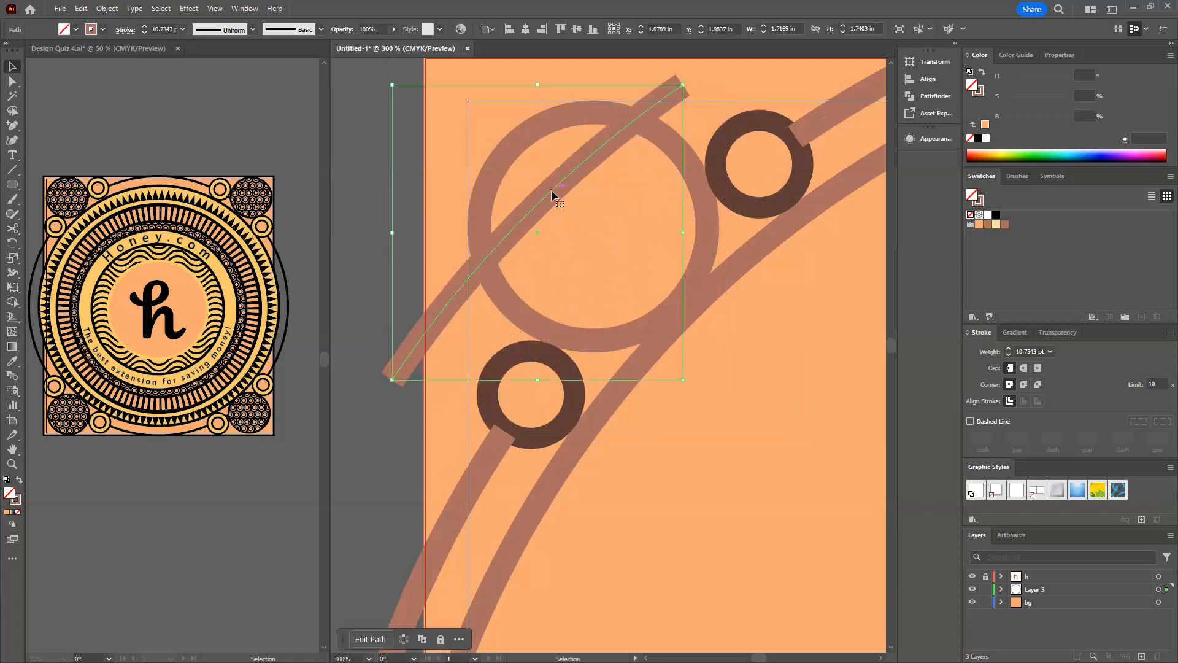
{"action": "key", "text": "Delete"}
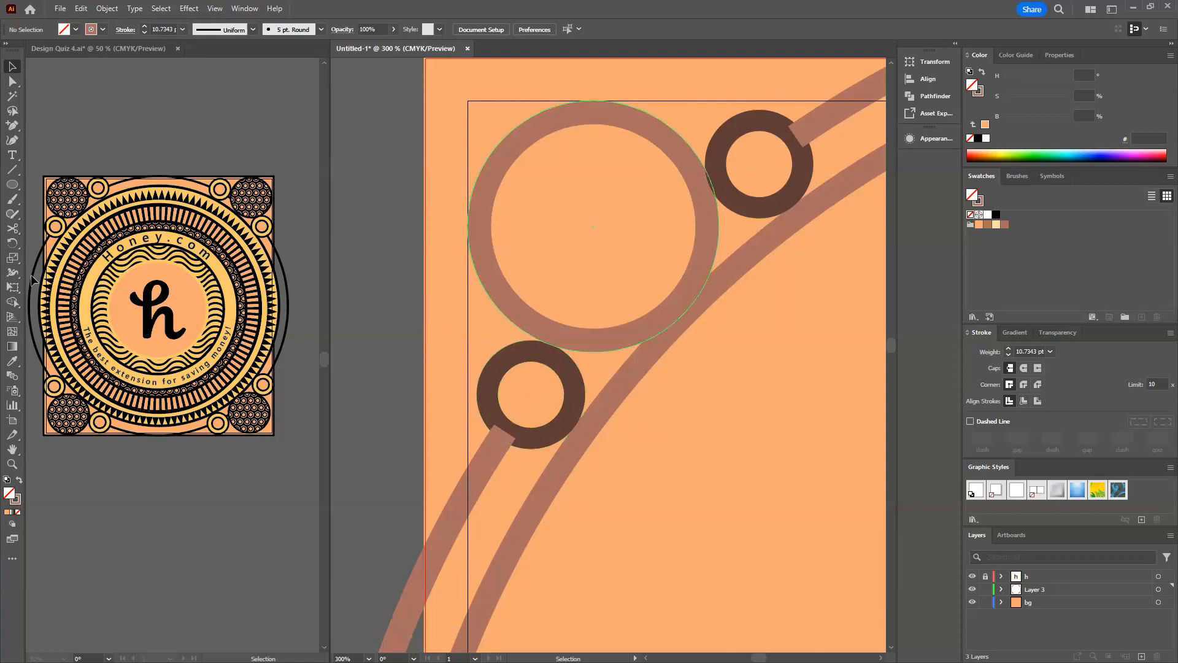
Recolour the remaining outer ring to the small rings' dark brown as a stroke without fill, with a 10 pt weight.
{"action": "left_click", "coordinate": [483, 462]}
{"action": "key", "text": "i"}
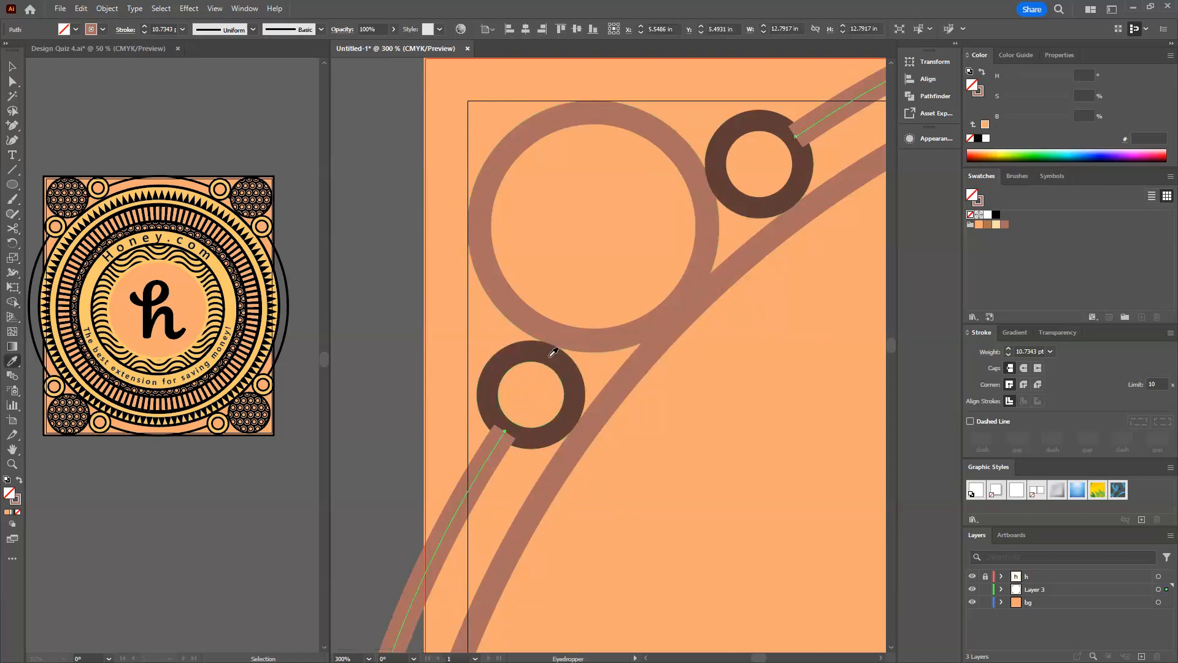
{"action": "left_click", "coordinate": [545, 348]}
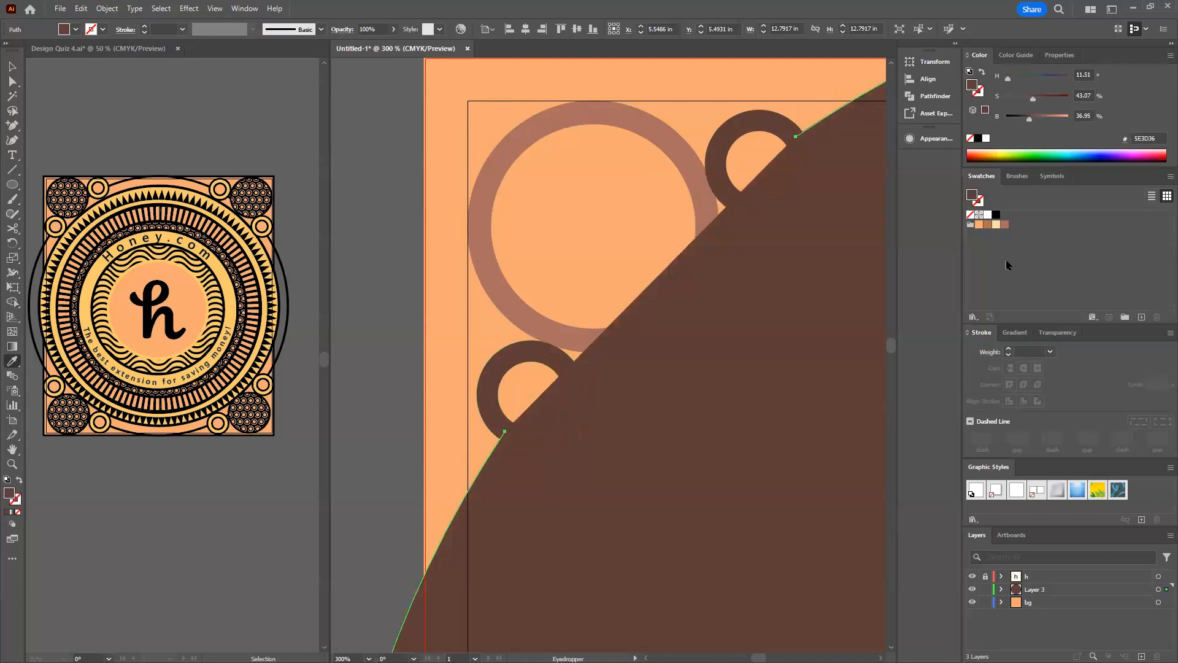
{"action": "key", "text": "ctrl+z"}
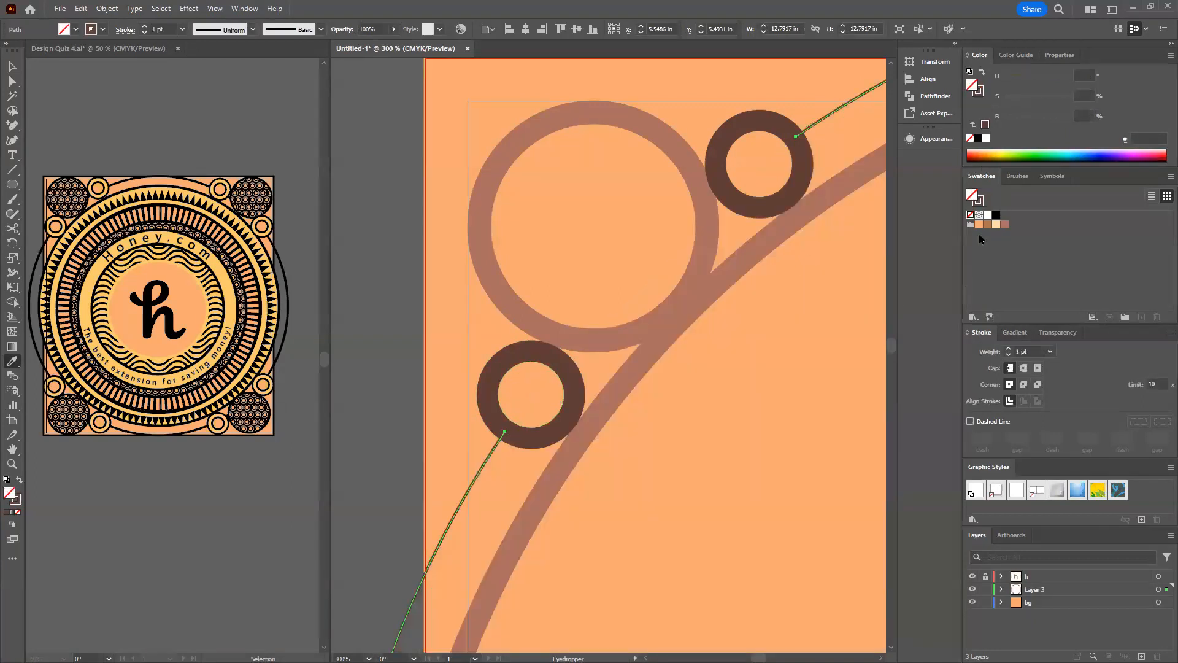
{"action": "left_click", "coordinate": [1021, 352]}
{"action": "key", "text": "Return"}
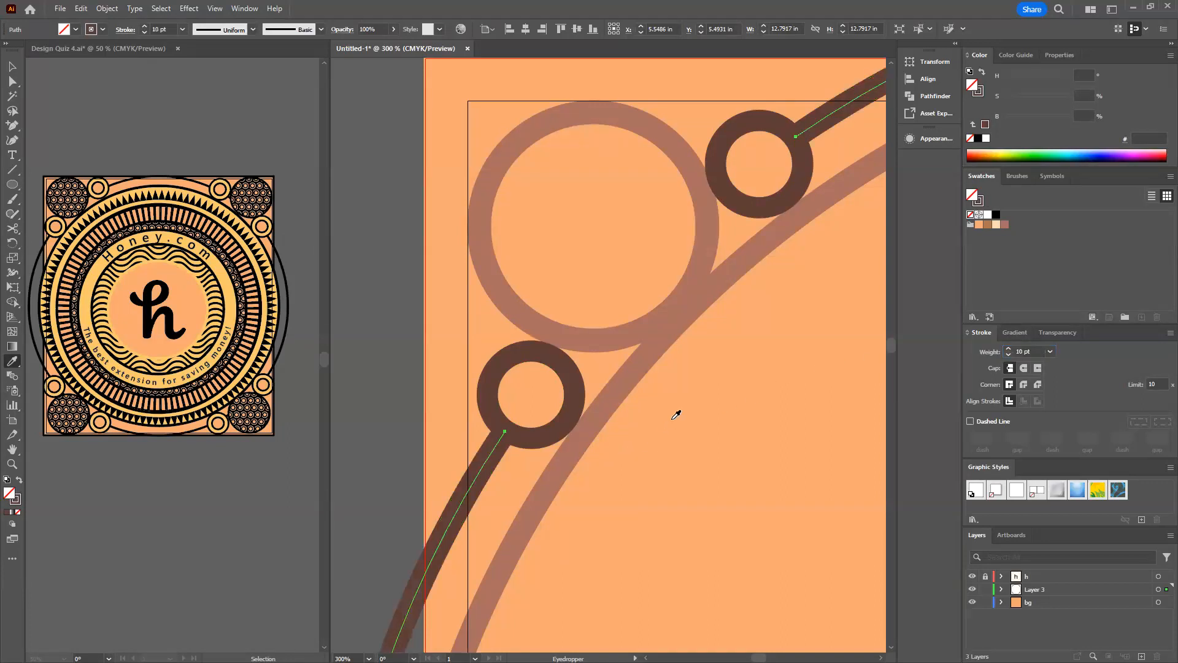
{"action": "key", "text": "v"}
{"action": "left_click", "coordinate": [723, 417]}
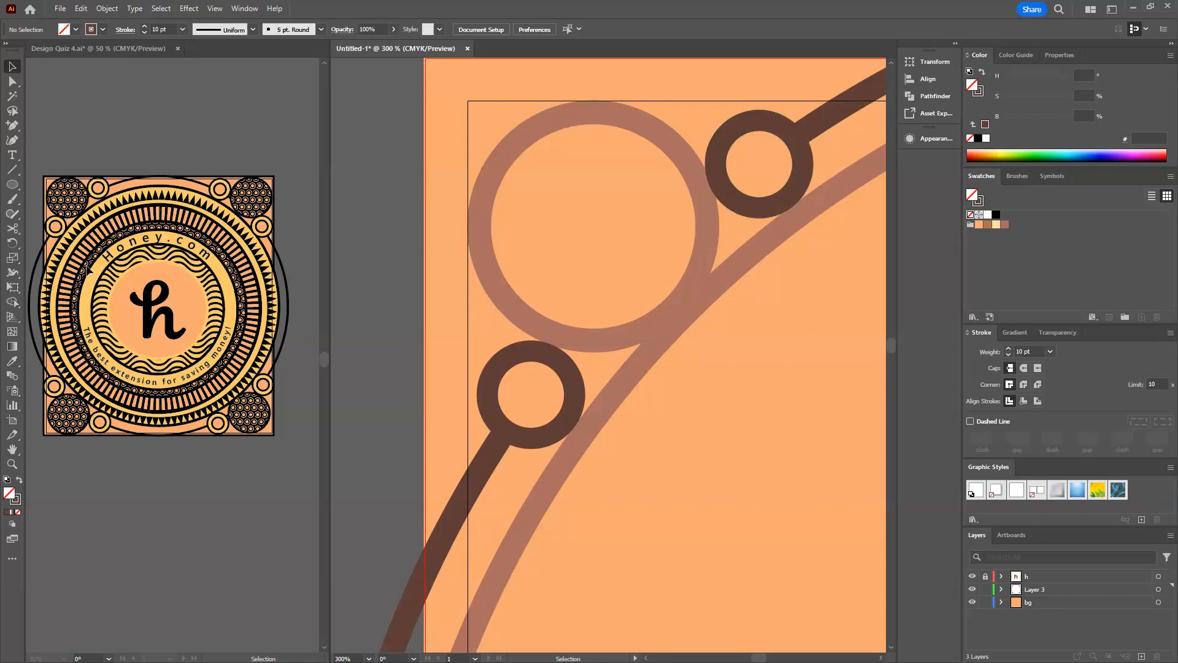
Convert the lower small ring's outer circle from a dark brown fill to a 10 pt inside-aligned stroke.
{"action": "scroll", "coordinate": [547, 481], "scroll_direction": "up", "scroll_amount": 3}
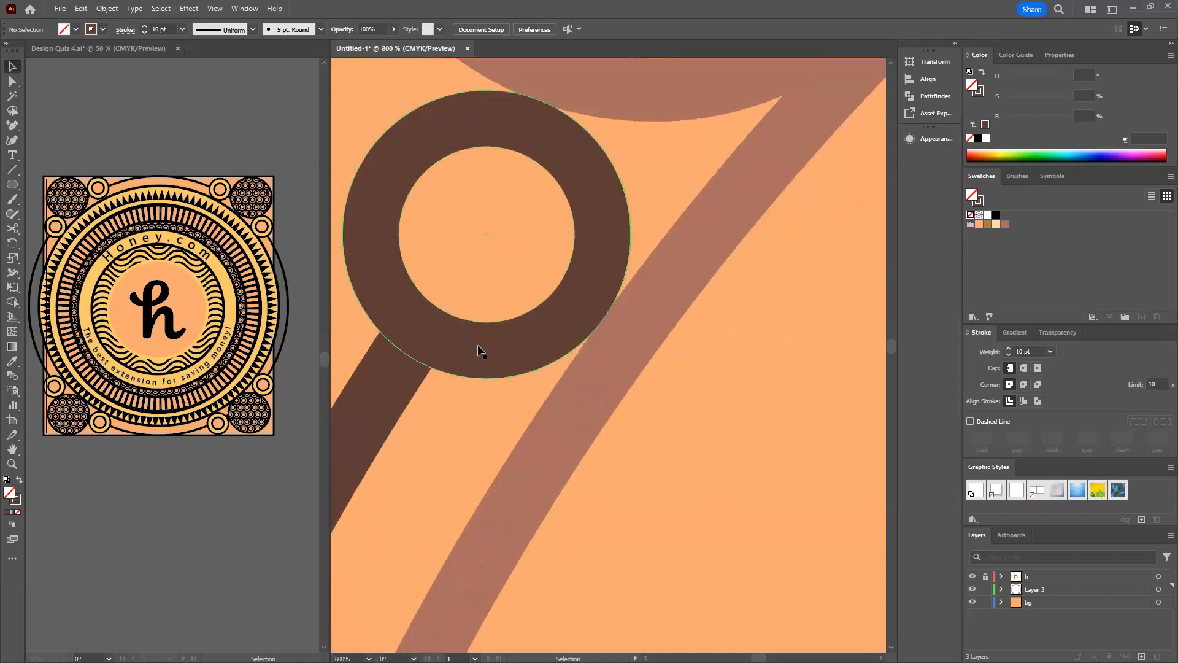
{"action": "left_click", "coordinate": [478, 351]}
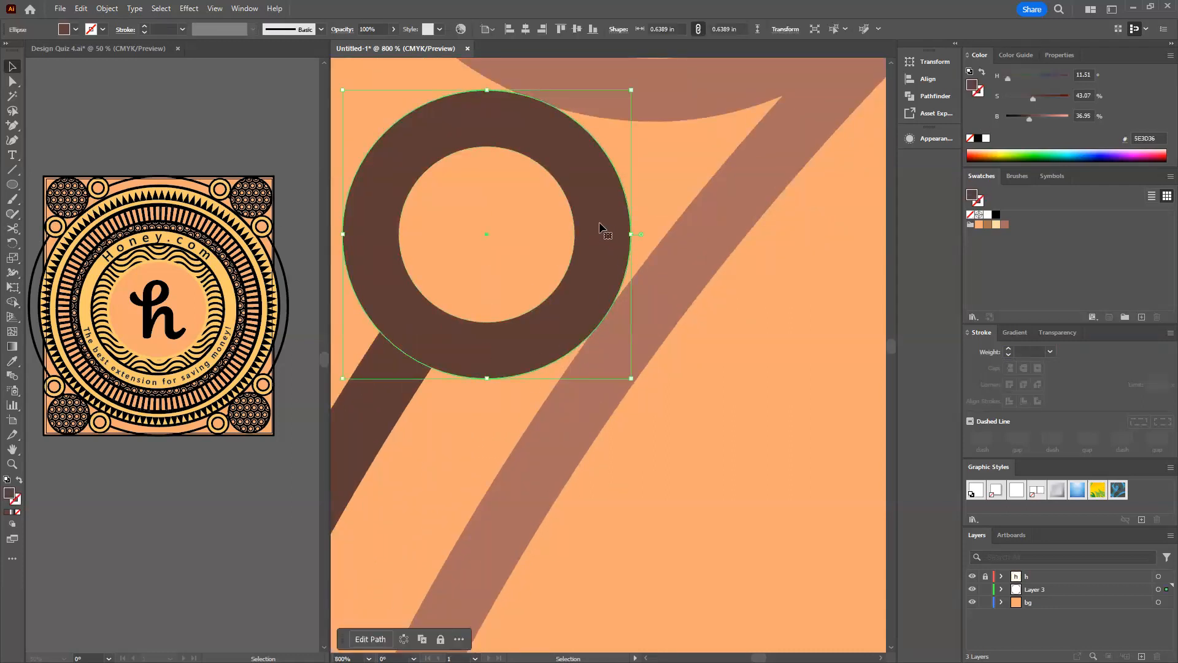
{"action": "left_click", "coordinate": [526, 229]}
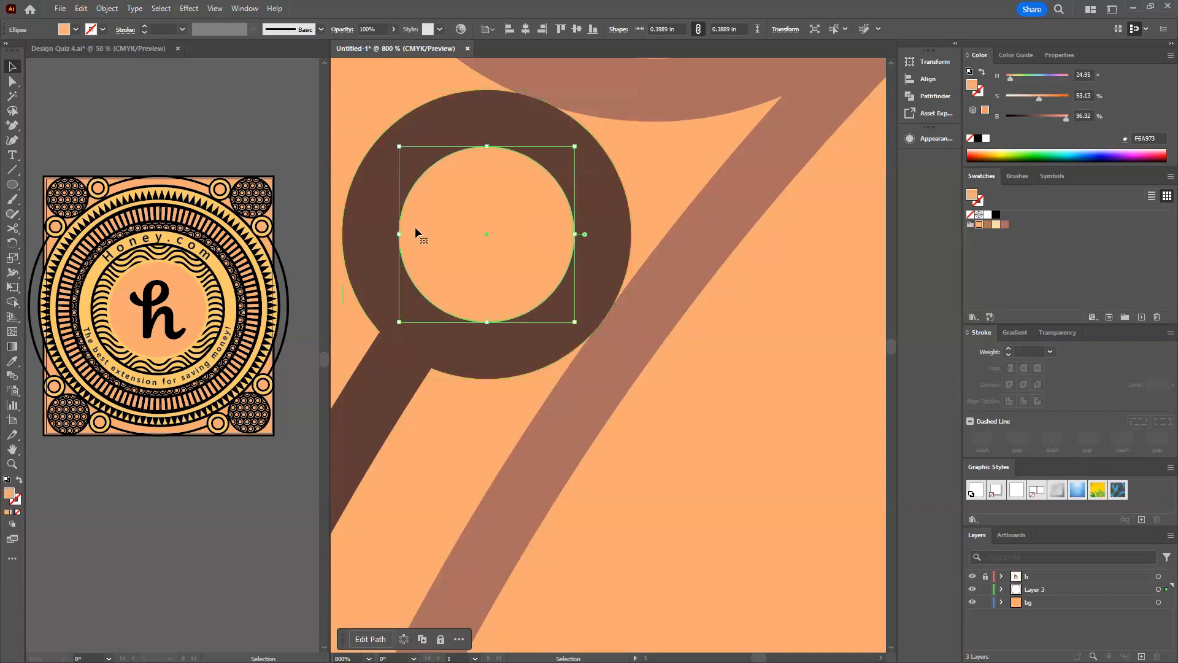
{"action": "left_click", "coordinate": [372, 216]}
{"action": "left_click", "coordinate": [980, 203]}
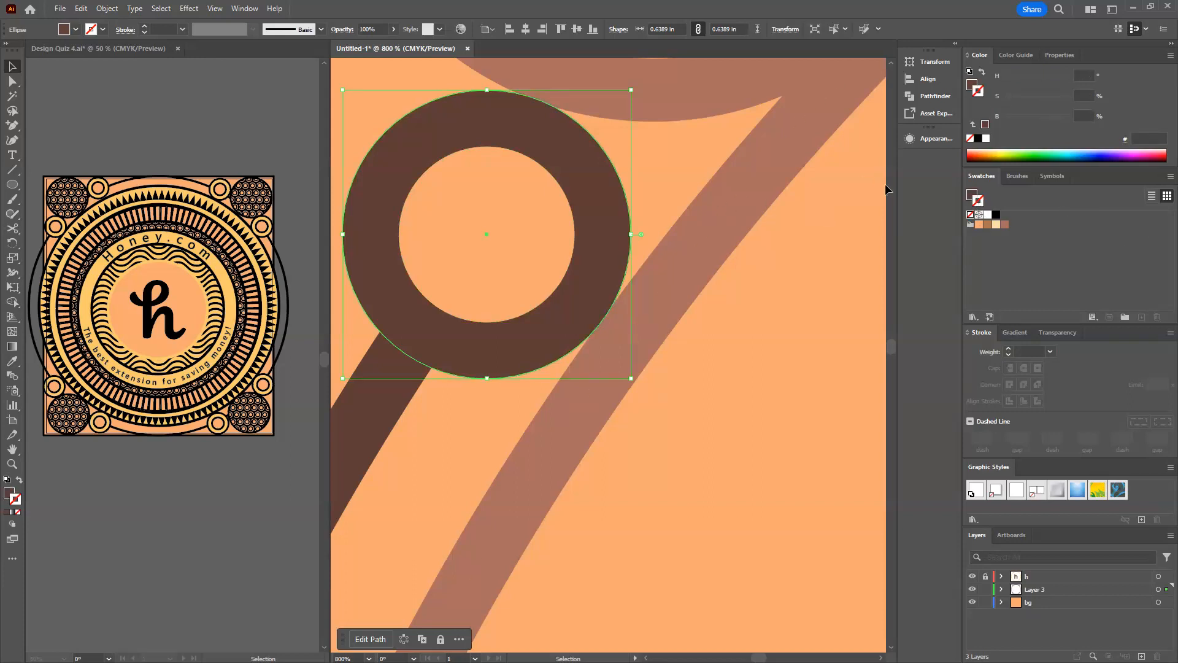
{"action": "key", "text": "shift+x"}
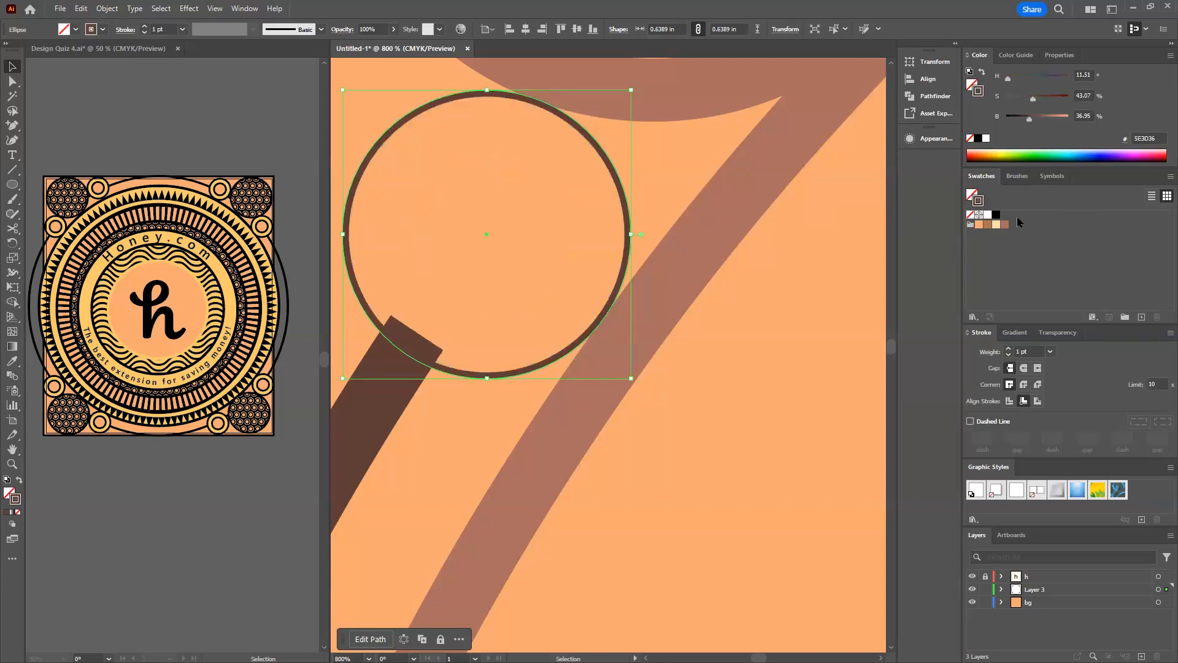
{"action": "left_click", "coordinate": [1010, 349]}
{"action": "left_click", "coordinate": [1010, 348]}
{"action": "left_click", "coordinate": [1009, 349]}
{"action": "left_click", "coordinate": [1009, 349]}
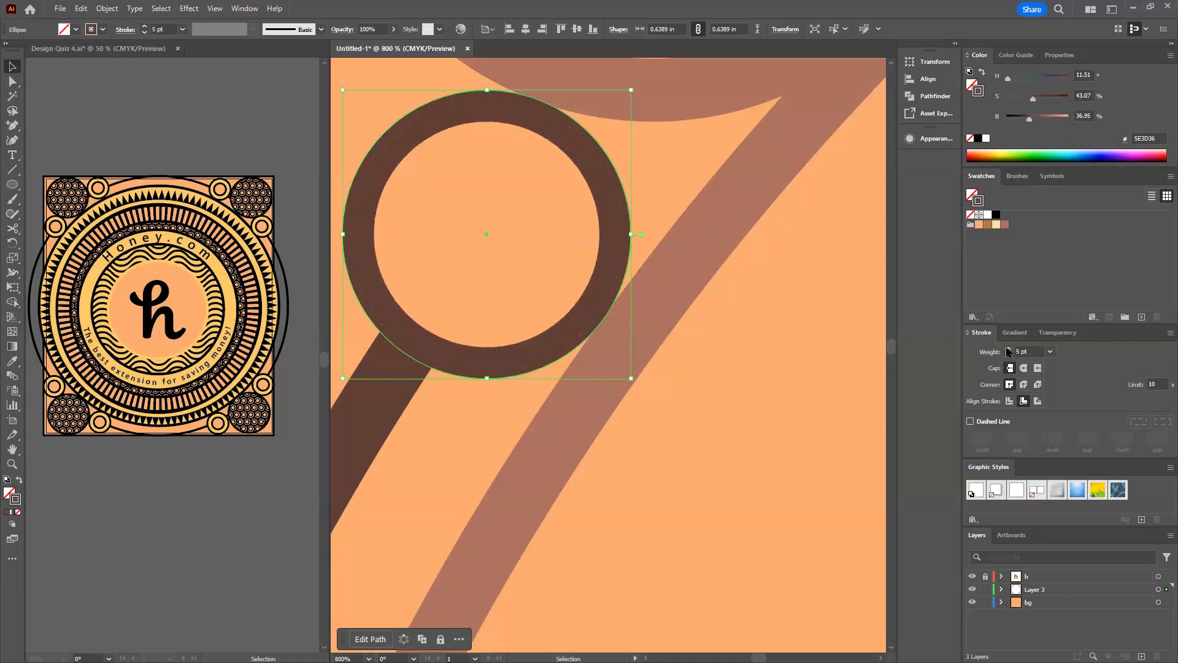
{"action": "left_click", "coordinate": [1009, 349]}
{"action": "left_click", "coordinate": [1009, 349]}
{"action": "left_click", "coordinate": [1008, 349]}
{"action": "left_click", "coordinate": [1008, 349]}
{"action": "left_click", "coordinate": [1008, 349]}
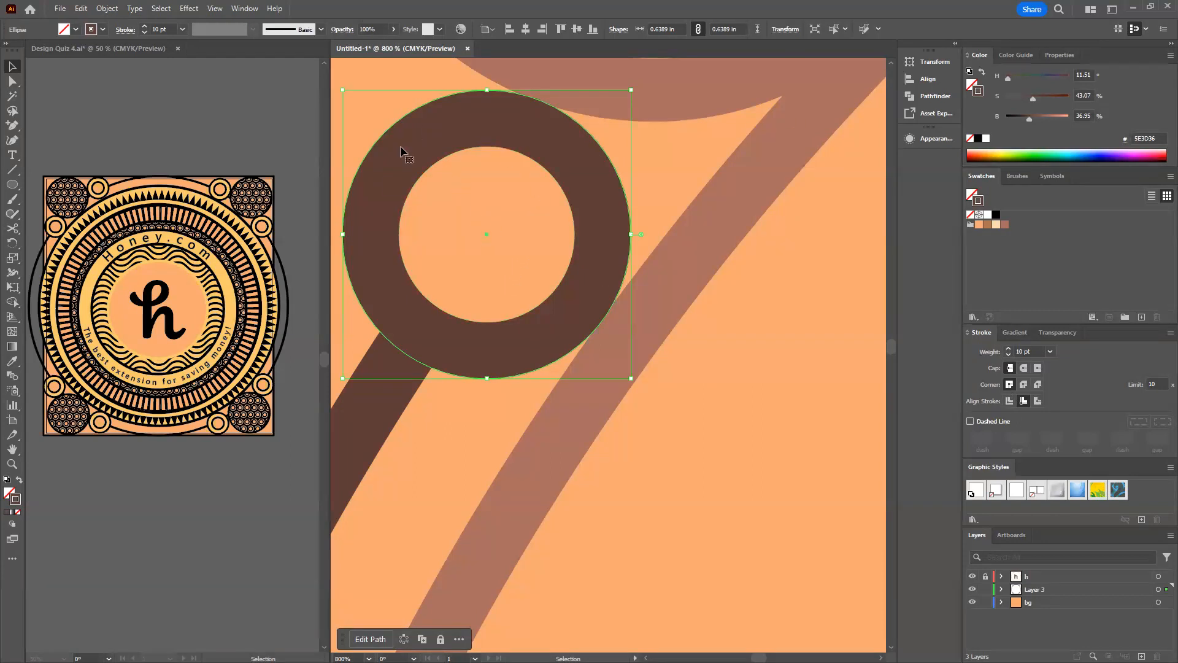
Give the orange inner circle the outer circle's dark brown stroke style and set its weight to 2 pt.
{"action": "left_click", "coordinate": [529, 208]}
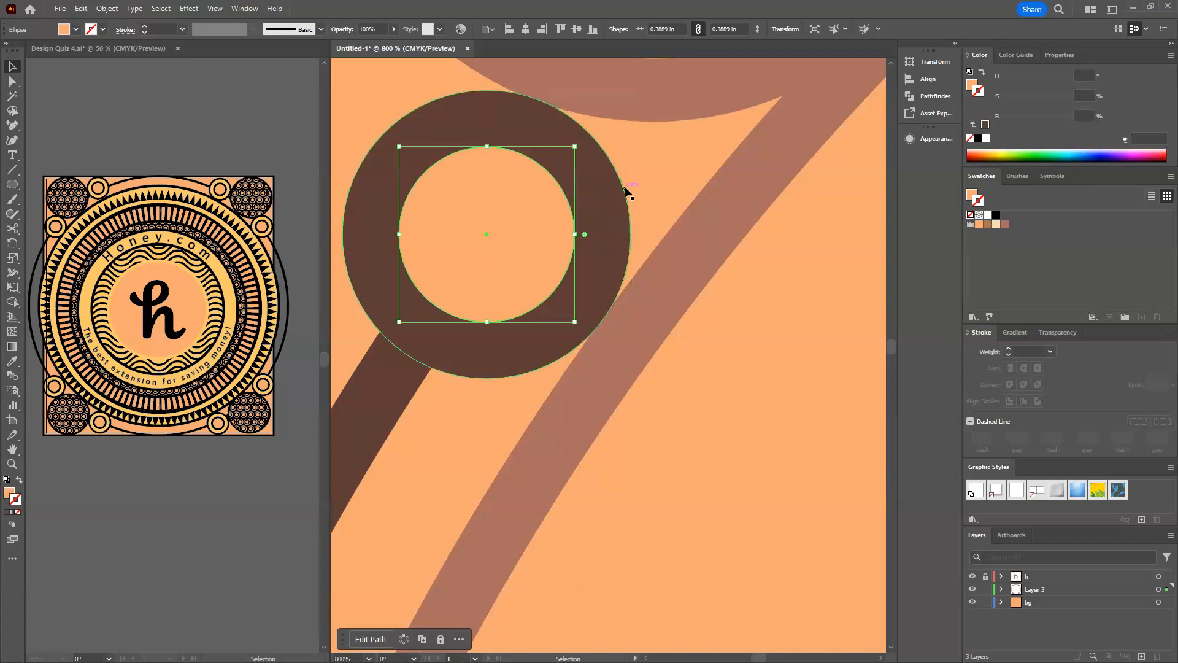
{"action": "key", "text": "i"}
{"action": "left_click", "coordinate": [598, 199]}
{"action": "key", "text": "v"}
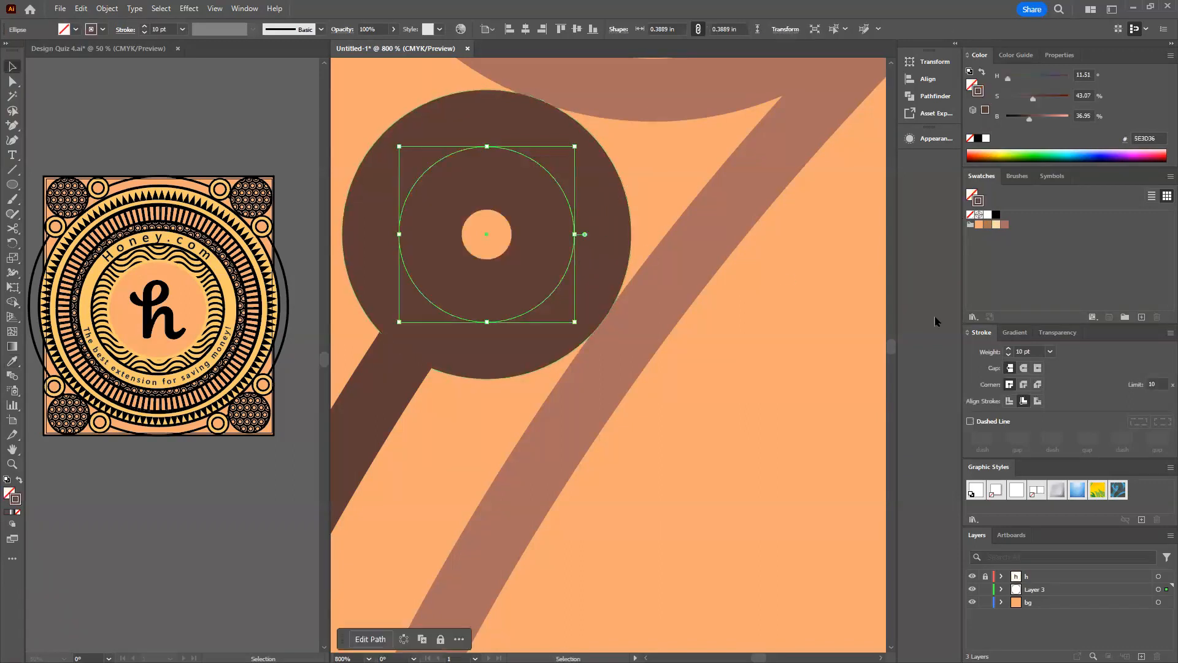
{"action": "left_click", "coordinate": [1008, 355]}
{"action": "left_click", "coordinate": [1009, 355]}
{"action": "left_click", "coordinate": [1008, 355]}
{"action": "left_click", "coordinate": [1009, 355]}
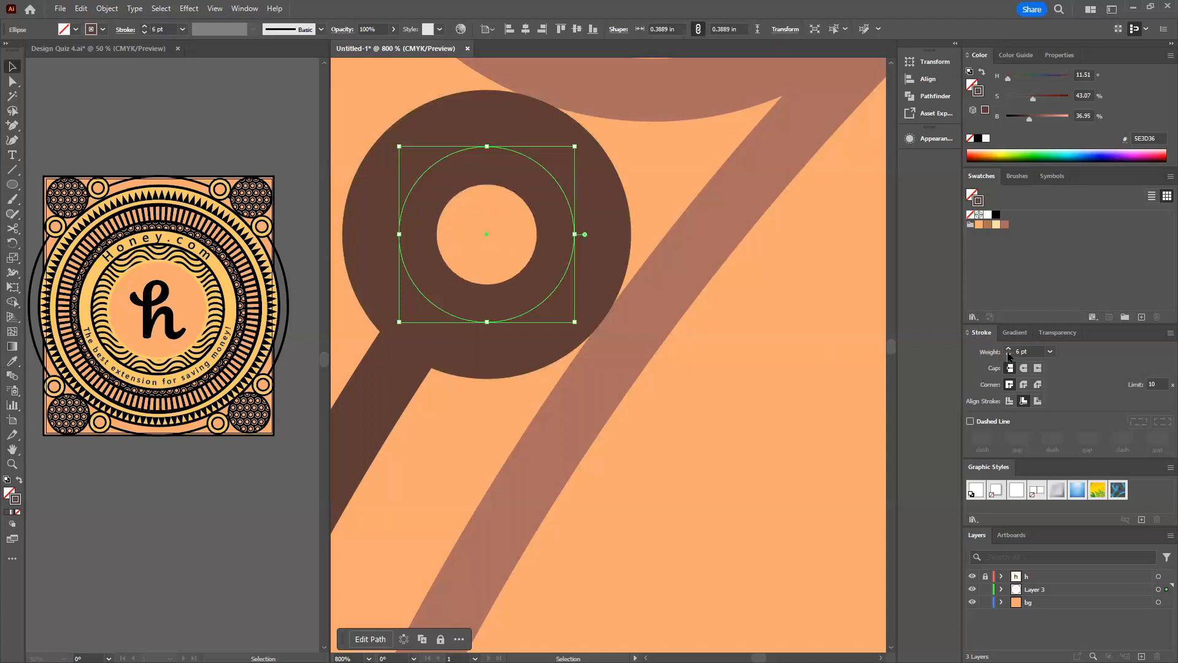
{"action": "left_click", "coordinate": [1009, 354]}
{"action": "left_click", "coordinate": [1008, 354]}
{"action": "left_click", "coordinate": [1008, 355]}
{"action": "left_click", "coordinate": [1009, 354]}
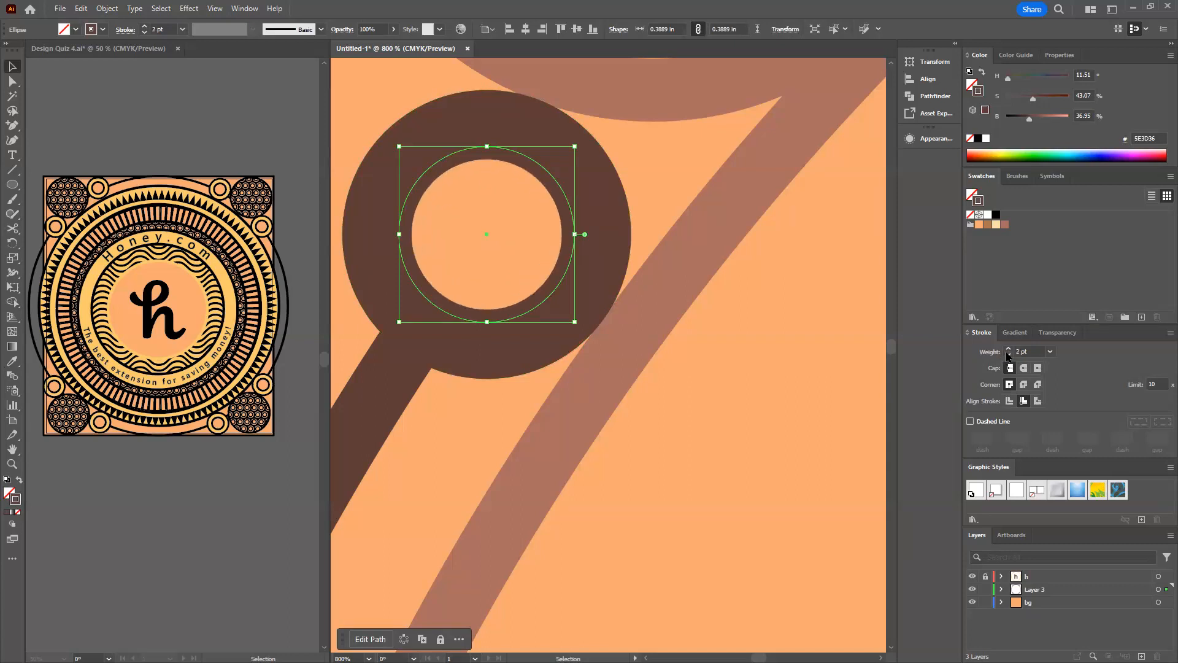
Fill the lower small ring's outer circle with the background's orange and set its dark brown stroke to 3 pt.
{"action": "left_click", "coordinate": [586, 231]}
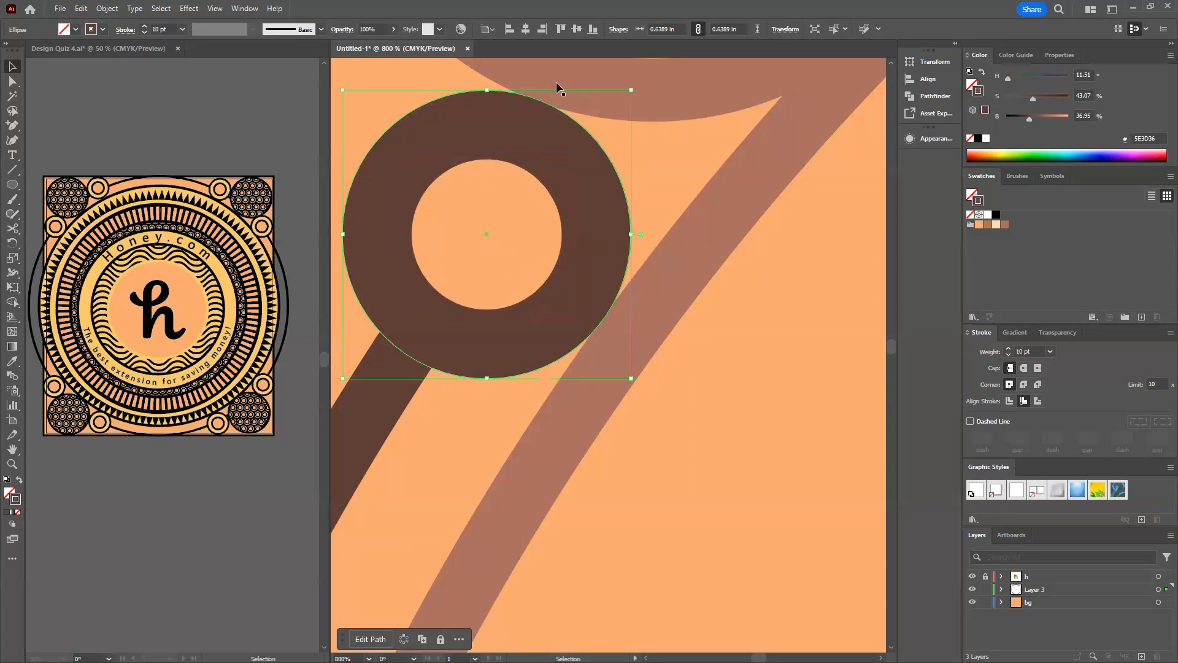
{"action": "left_click", "coordinate": [970, 195]}
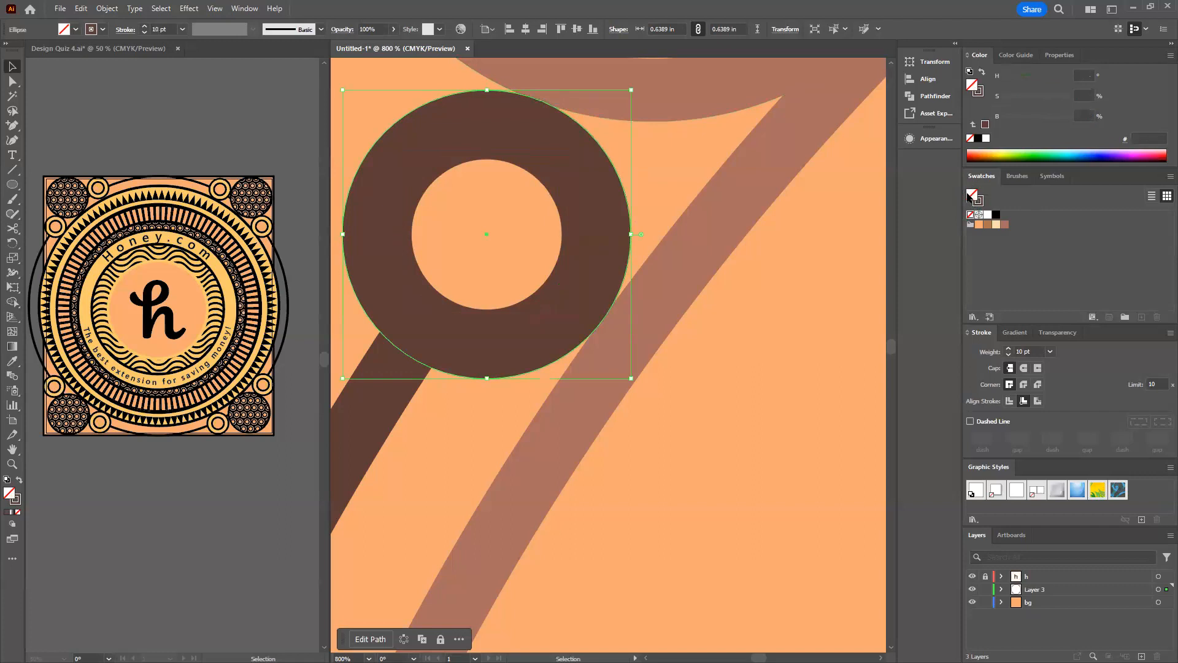
{"action": "left_click", "coordinate": [992, 226]}
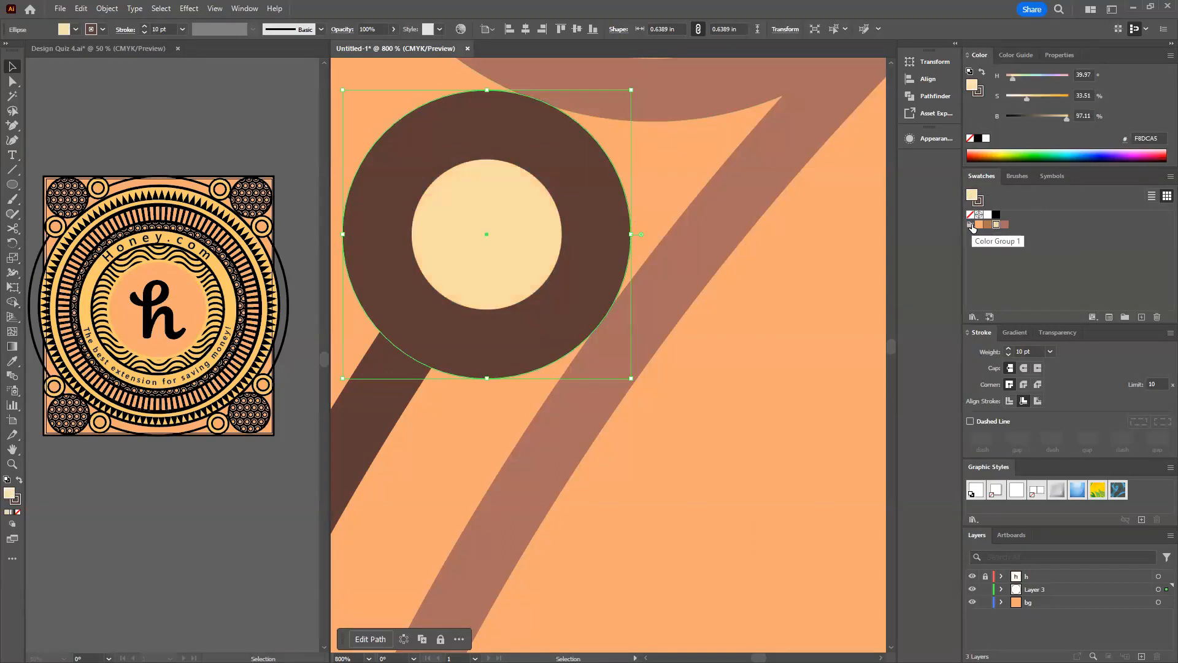
{"action": "left_click", "coordinate": [980, 226]}
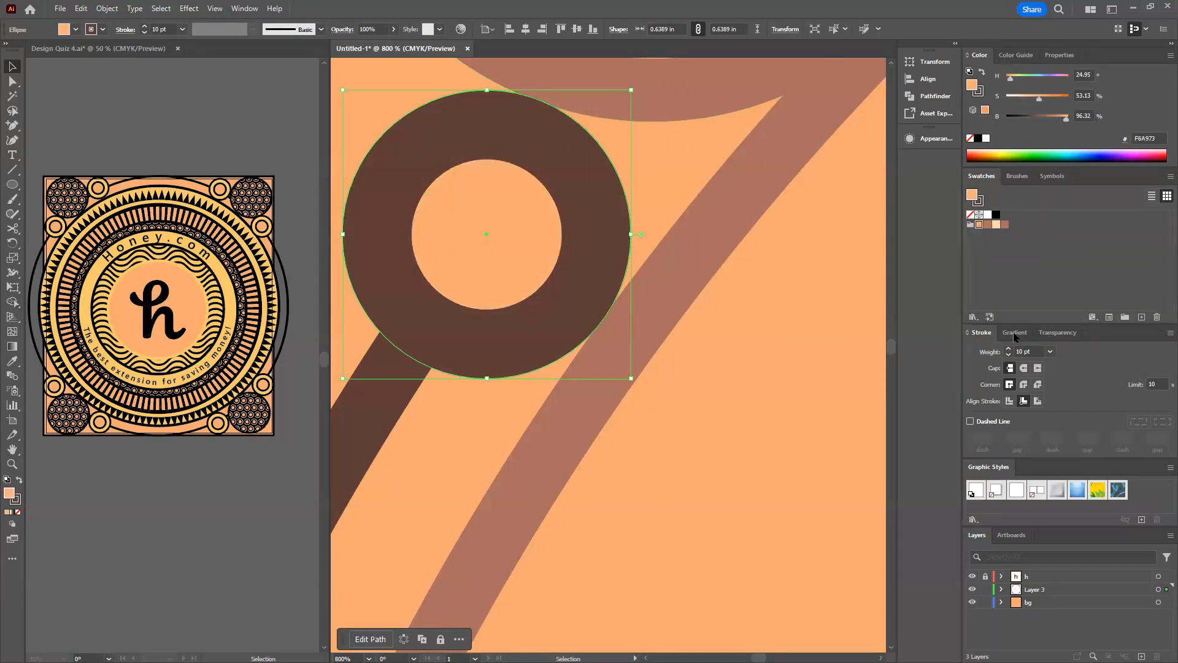
{"action": "left_click", "coordinate": [1008, 355]}
{"action": "left_click", "coordinate": [1009, 355]}
{"action": "left_click", "coordinate": [1009, 355]}
{"action": "left_click", "coordinate": [1009, 355]}
{"action": "left_click", "coordinate": [1009, 355]}
{"action": "left_click", "coordinate": [1009, 355]}
{"action": "left_click", "coordinate": [1009, 355]}
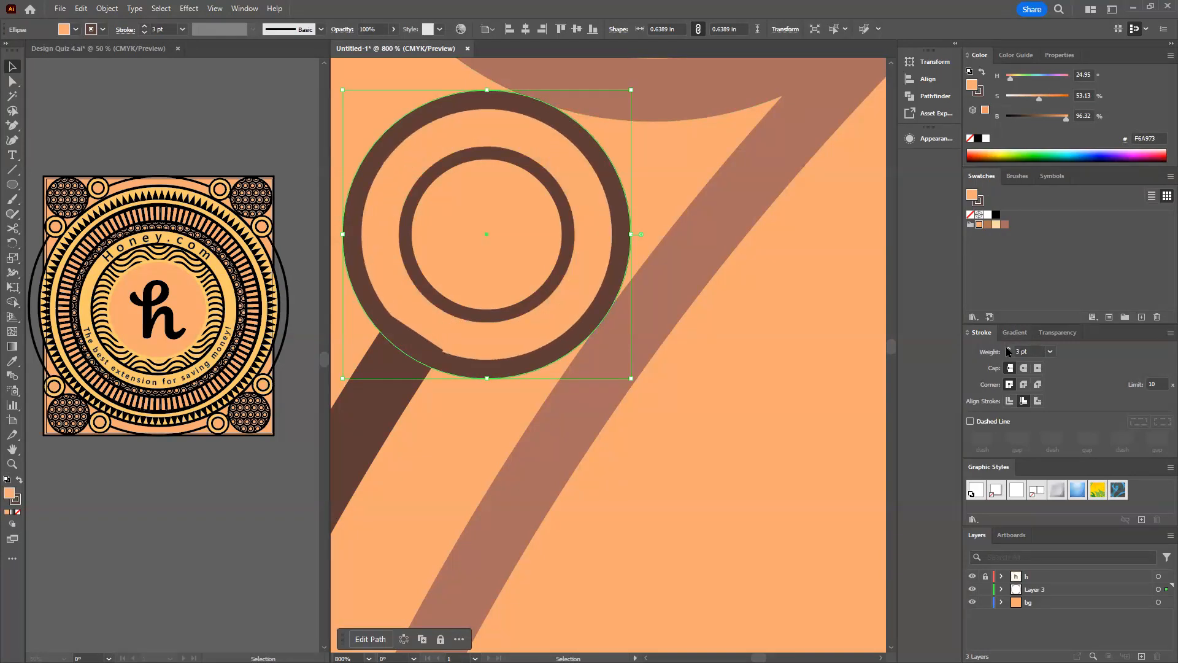
Cut the dark brown arc with the Scissors tool at the lower small ring's edge and delete the overlapping end.
{"action": "left_click", "coordinate": [381, 389]}
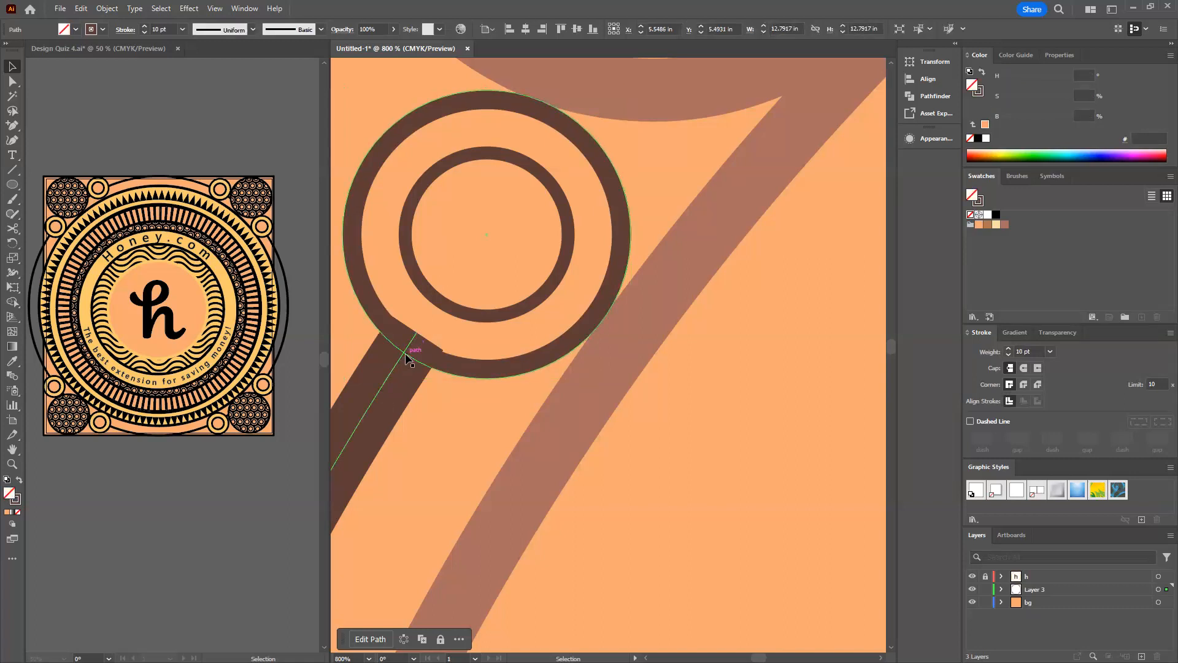
{"action": "key", "text": "c"}
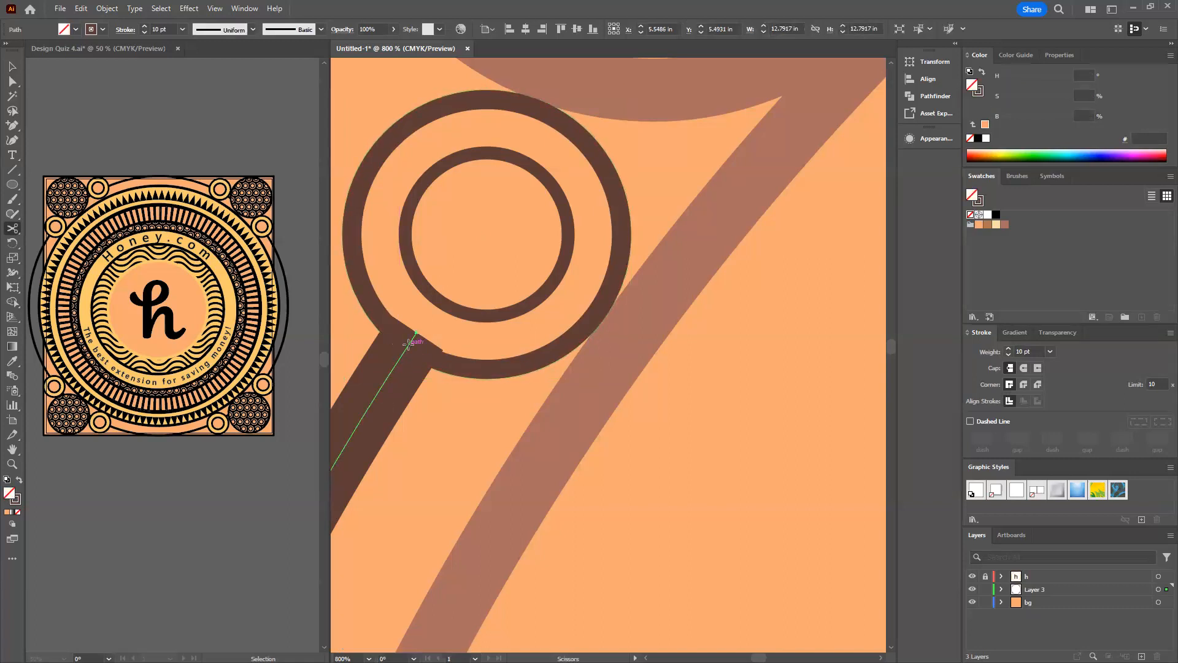
{"action": "left_click", "coordinate": [408, 344]}
{"action": "key", "text": "v"}
{"action": "left_click", "coordinate": [440, 335]}
{"action": "left_click", "coordinate": [414, 343]}
{"action": "key", "text": "Delete"}
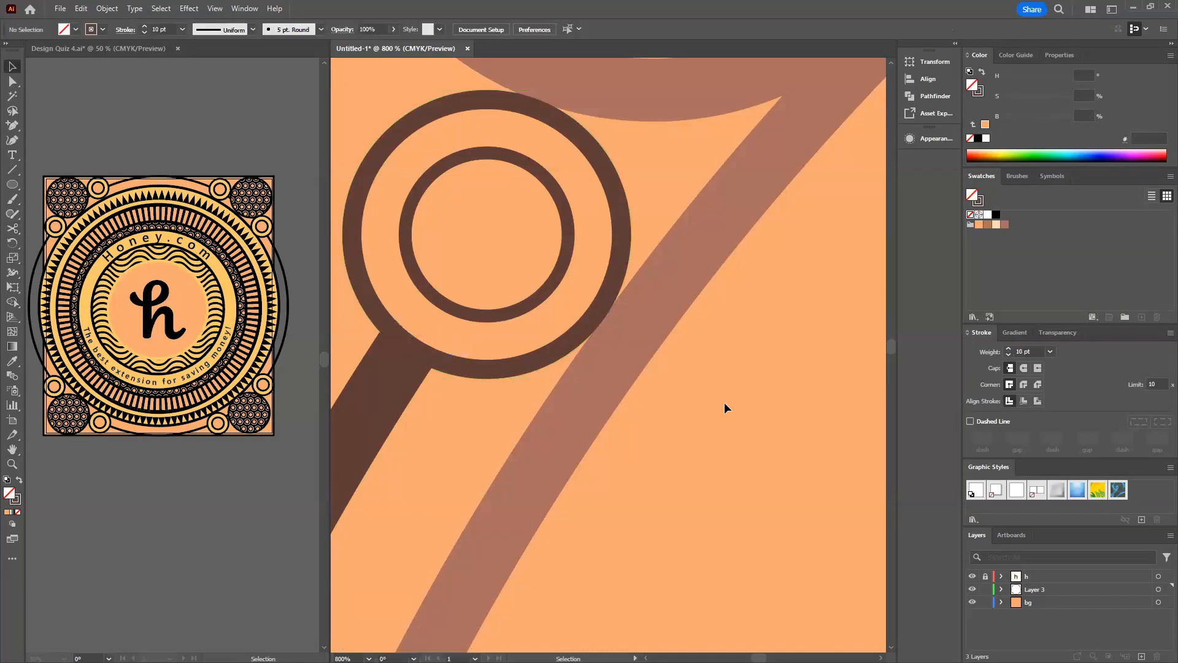
Fill the lower small ring's outer circle with the light cream swatch and its inner circle with the orange swatch.
{"action": "scroll", "coordinate": [706, 382], "scroll_direction": "down", "scroll_amount": 2}
{"action": "scroll", "coordinate": [698, 373], "scroll_direction": "up", "scroll_amount": 2}
{"action": "scroll", "coordinate": [700, 356], "scroll_direction": "up", "scroll_amount": 2}
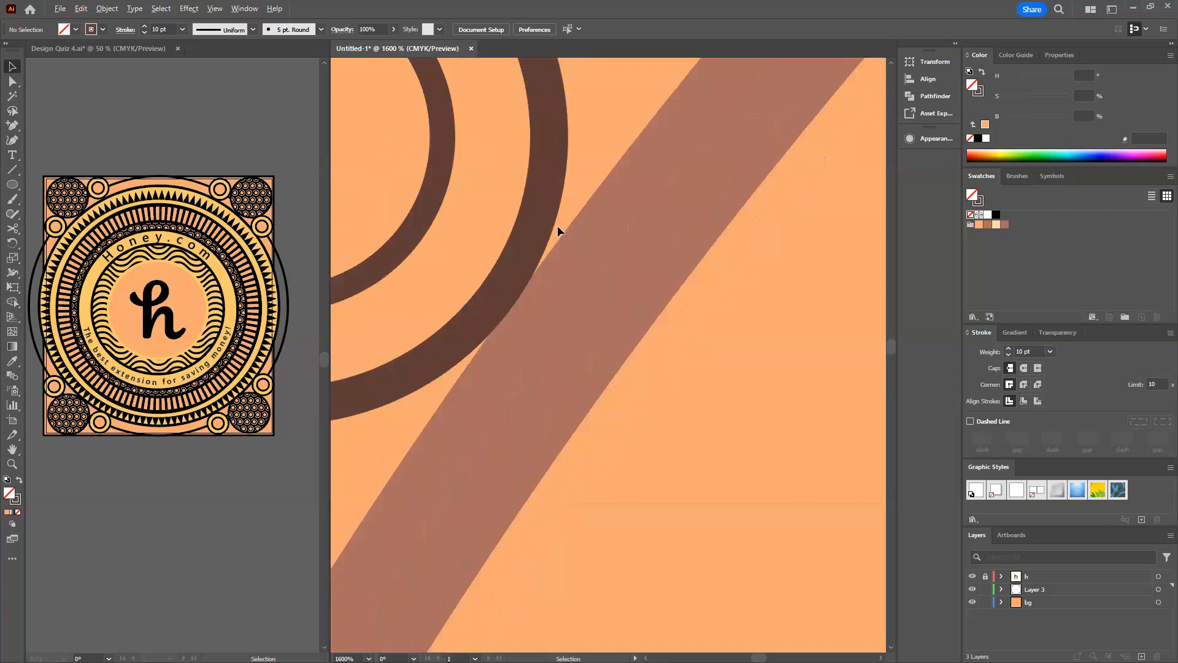
{"action": "left_click_drag", "start_coordinate": [558, 226], "coordinate": [789, 321]}
{"action": "left_click", "coordinate": [772, 229]}
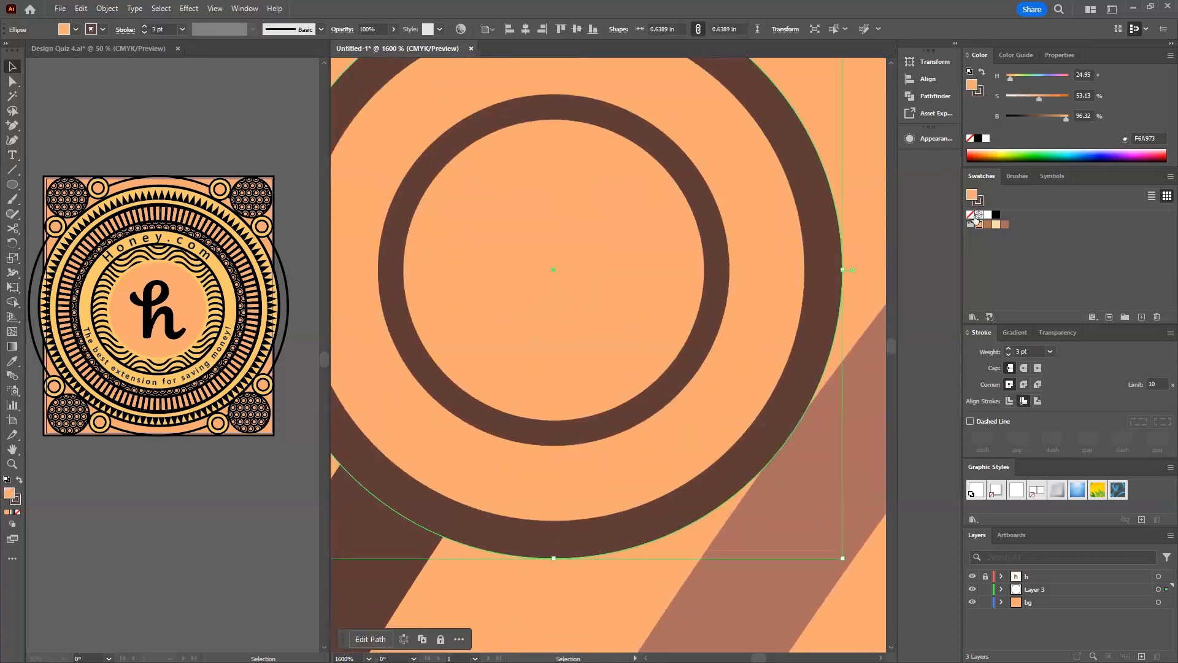
{"action": "left_click", "coordinate": [996, 224]}
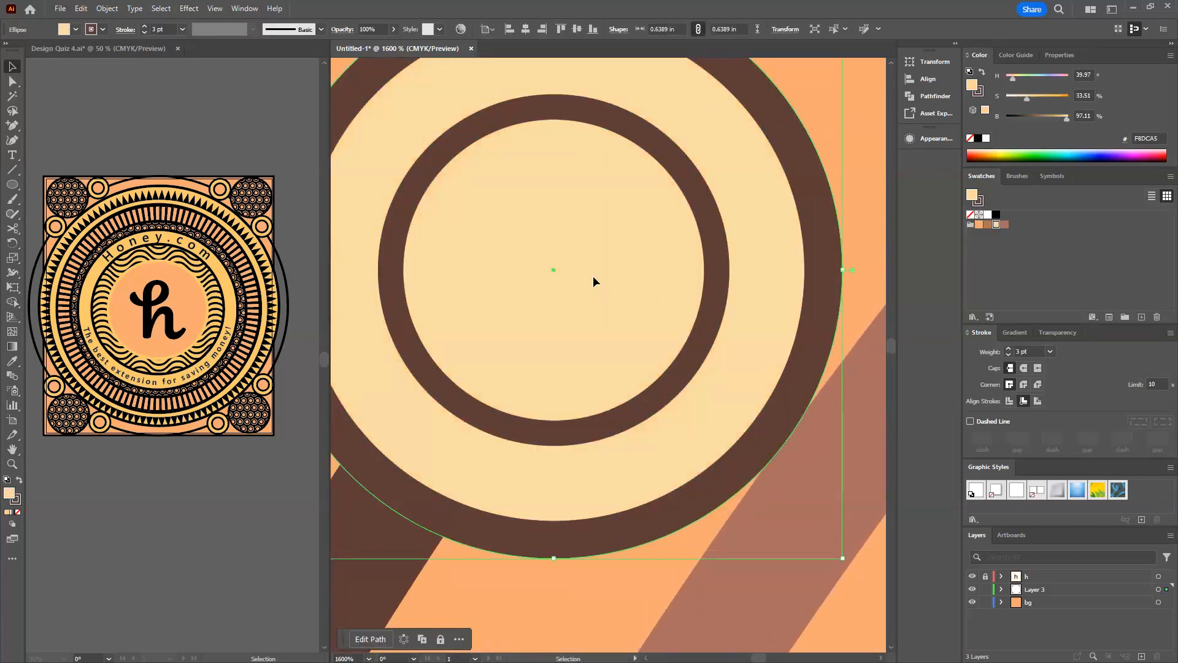
{"action": "left_click", "coordinate": [674, 181]}
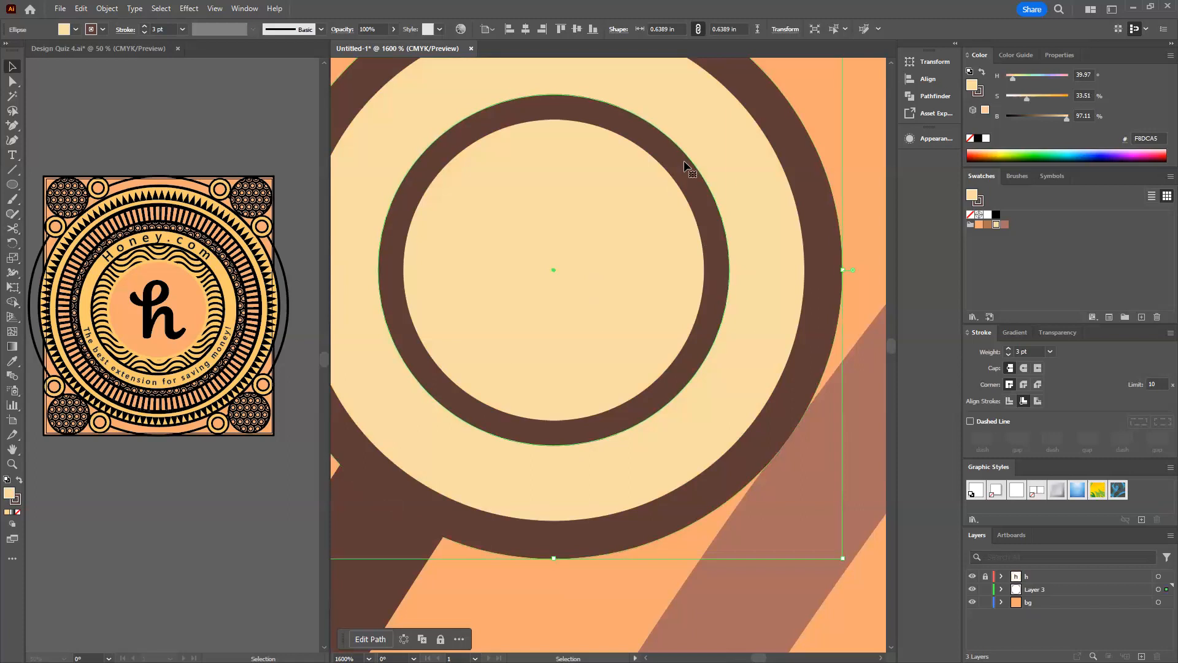
{"action": "left_click", "coordinate": [977, 226]}
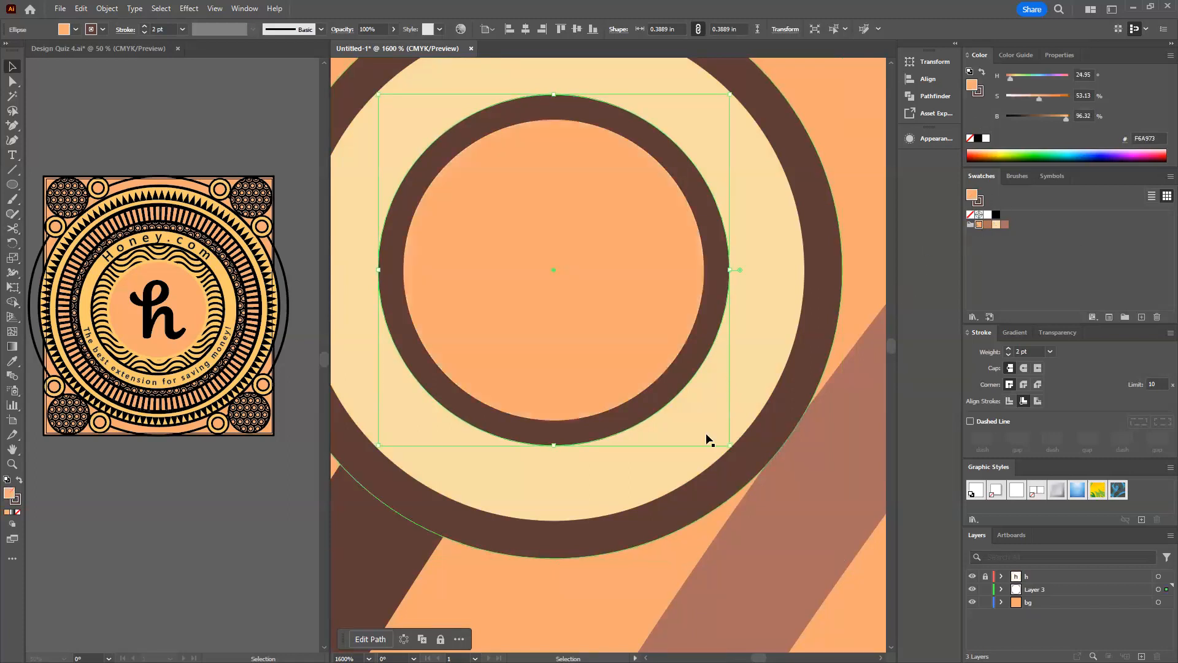
{"action": "scroll", "coordinate": [705, 440], "scroll_direction": "down", "scroll_amount": 4}
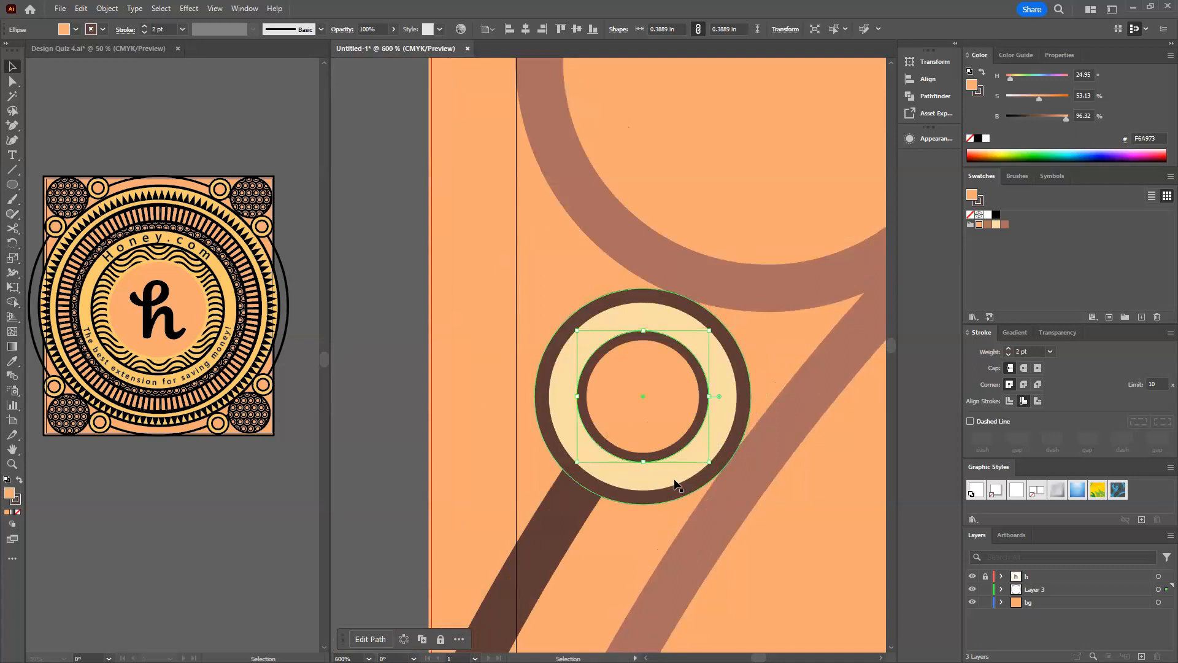
{"action": "scroll", "coordinate": [687, 354], "scroll_direction": "down", "scroll_amount": 3}
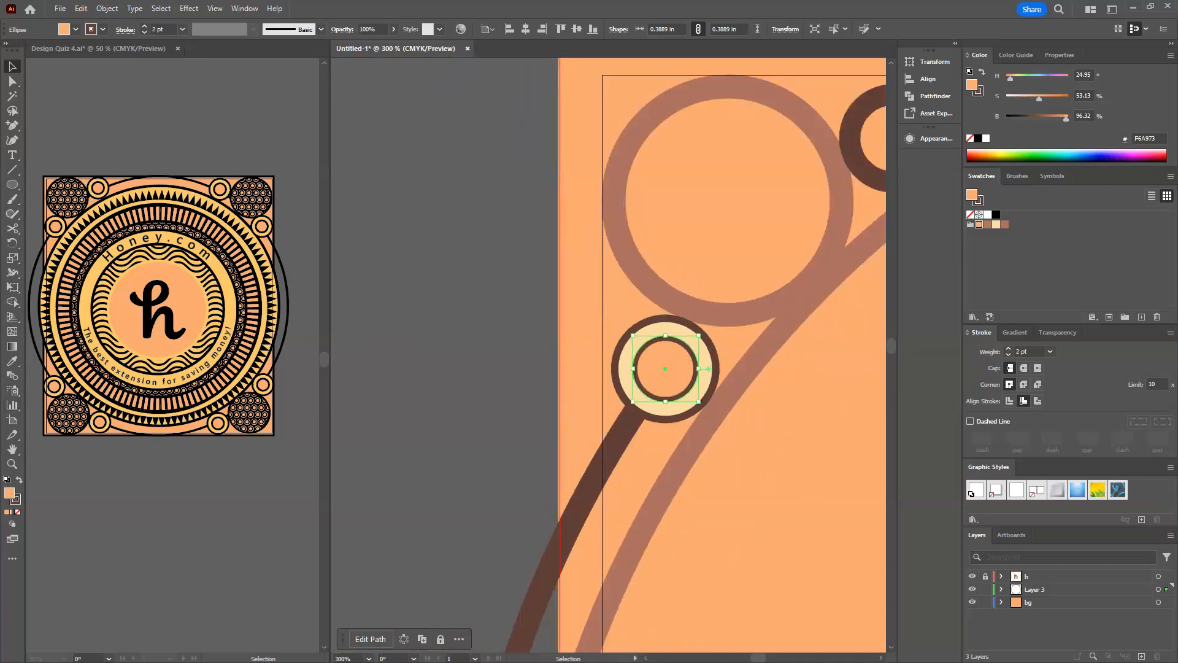
{"action": "scroll", "coordinate": [753, 446], "scroll_direction": "down", "scroll_amount": 1}
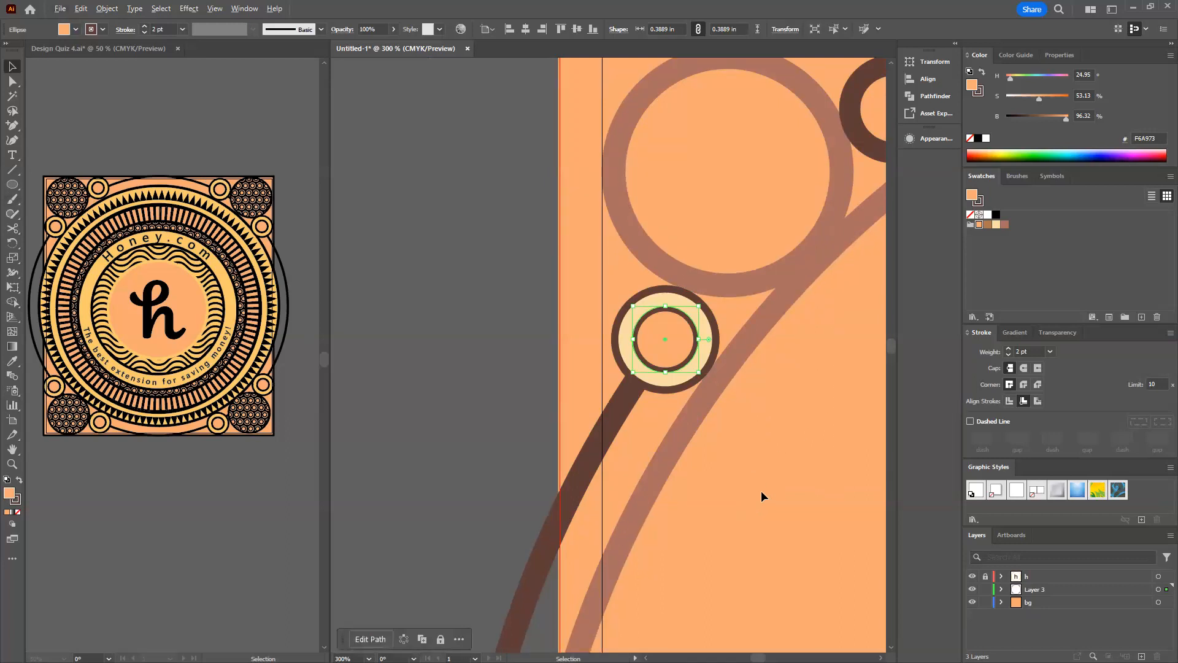
{"action": "scroll", "coordinate": [761, 493], "scroll_direction": "down", "scroll_amount": 4}
{"action": "left_click_drag", "start_coordinate": [788, 556], "coordinate": [642, 407]}
{"action": "scroll", "coordinate": [696, 345], "scroll_direction": "up", "scroll_amount": 2}
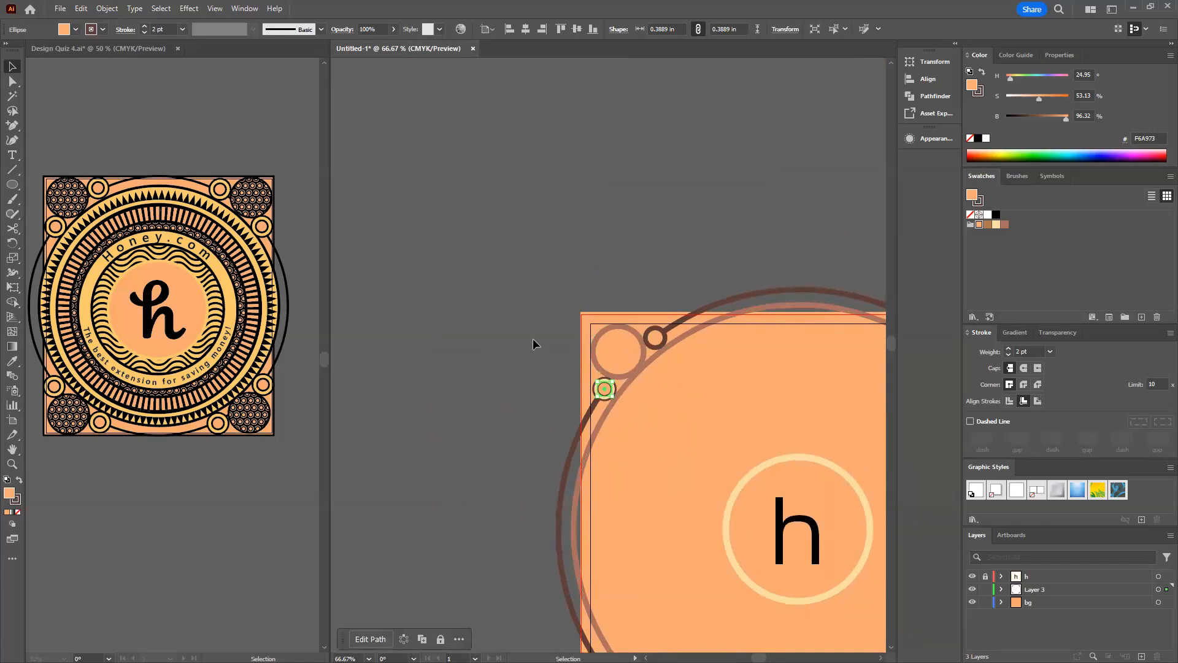
Examine the ring pattern inside the upper-left corner circle of the reference artwork.
{"action": "left_click", "coordinate": [612, 330]}
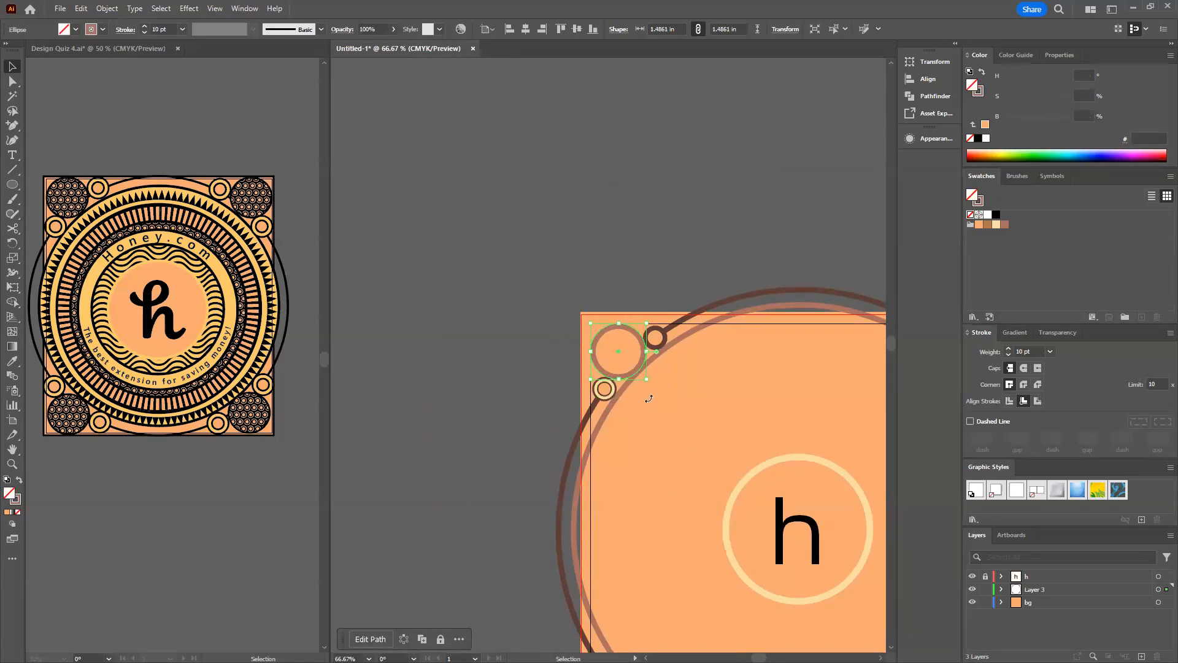
{"action": "scroll", "coordinate": [649, 398], "scroll_direction": "up", "scroll_amount": 1}
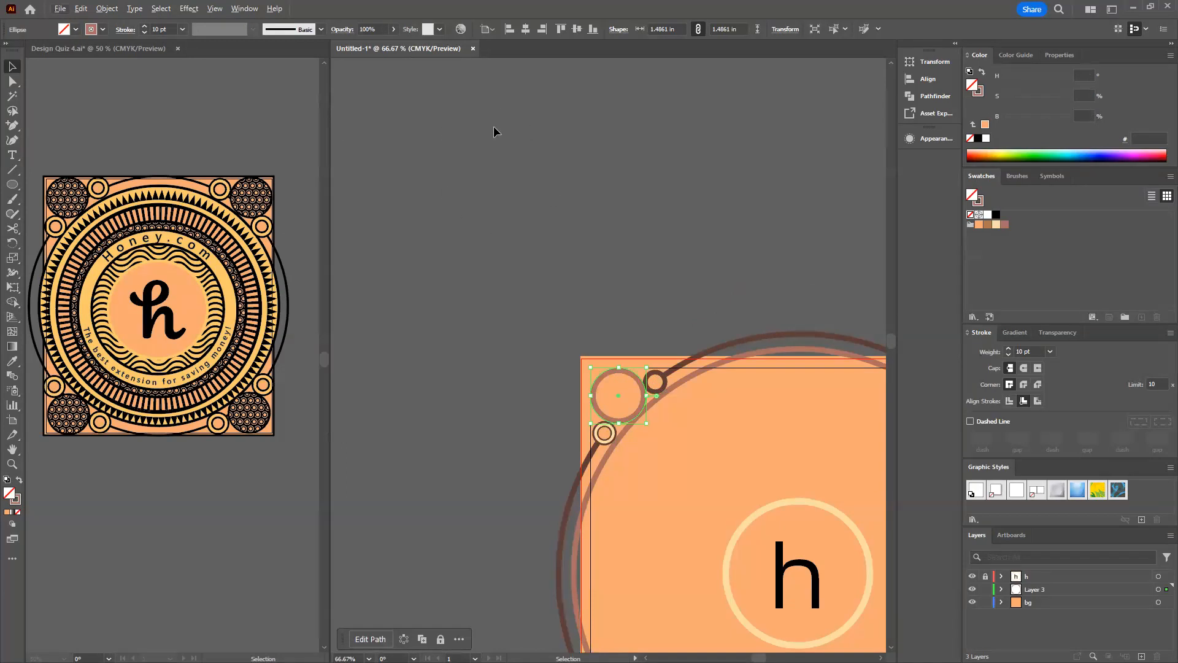
{"action": "left_click", "coordinate": [491, 215]}
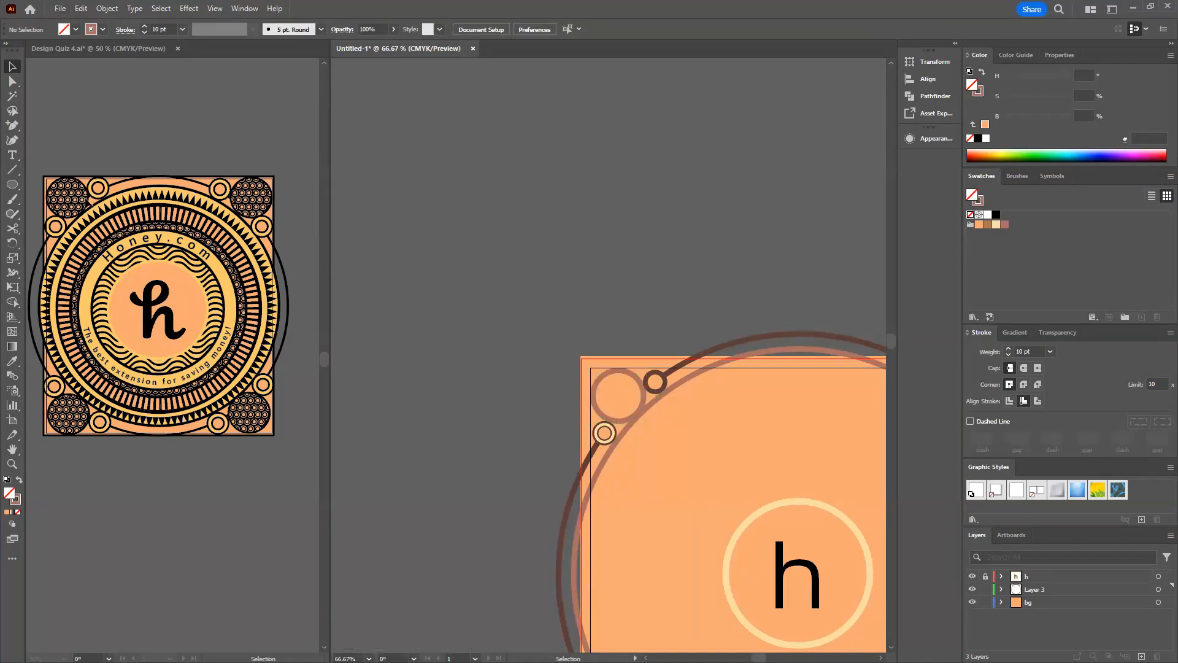
{"action": "scroll", "coordinate": [91, 202], "scroll_direction": "up", "scroll_amount": 4}
{"action": "left_click_drag", "start_coordinate": [80, 221], "coordinate": [291, 332]}
{"action": "scroll", "coordinate": [176, 303], "scroll_direction": "up", "scroll_amount": 2}
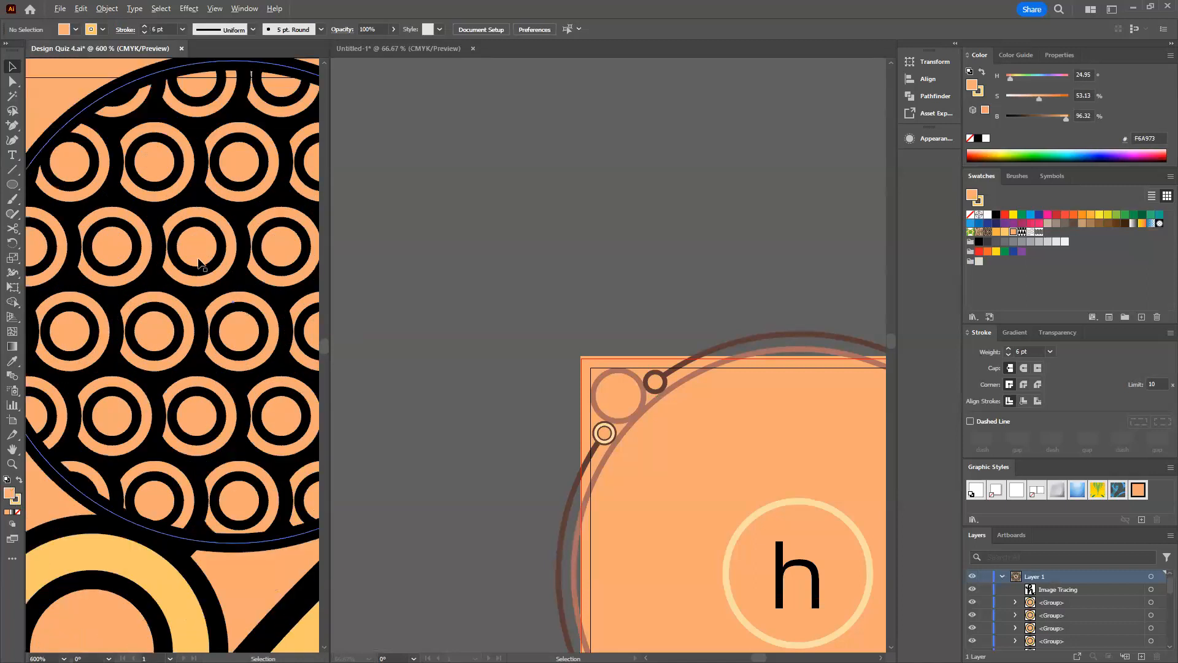
{"action": "left_click", "coordinate": [447, 245]}
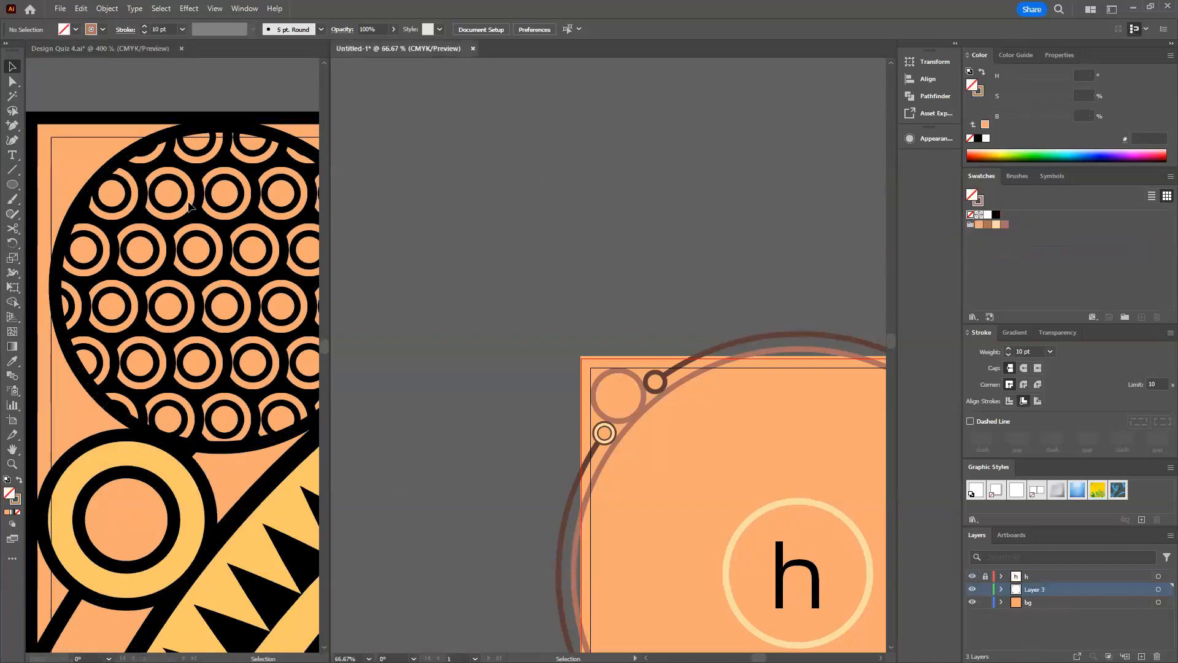
Draw a circle about 1.72 in wide outside the artboard and add a concentric copy scaled down to about 0.94 in.
{"action": "left_click", "coordinate": [13, 186]}
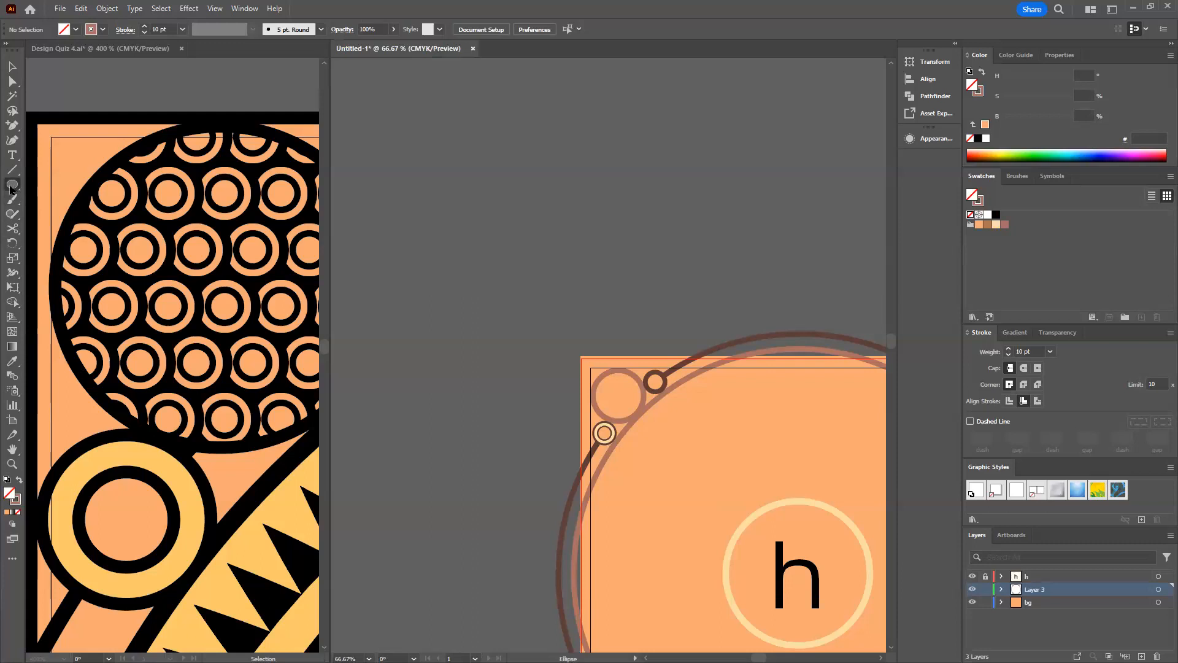
{"action": "mouse_move", "coordinate": [456, 118]}
{"action": "left_mouse_down"}
{"action": "mouse_move", "coordinate": [538, 200]}
{"action": "mouse_move", "coordinate": [522, 182]}
{"action": "left_mouse_up"}
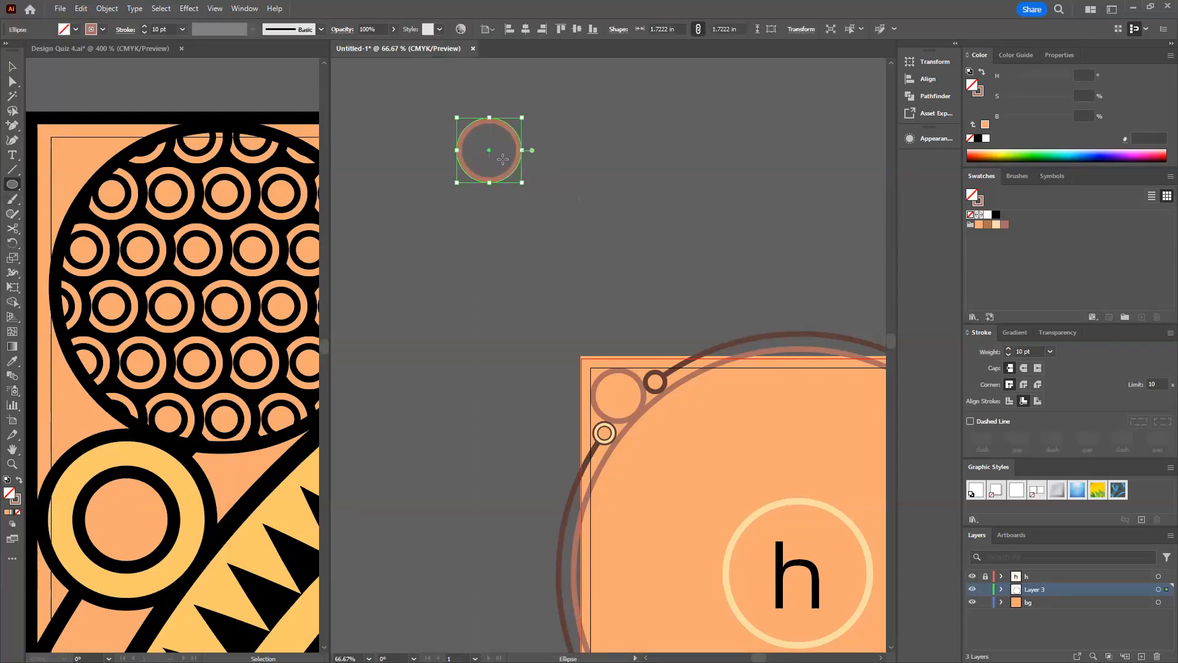
{"action": "key", "text": "v"}
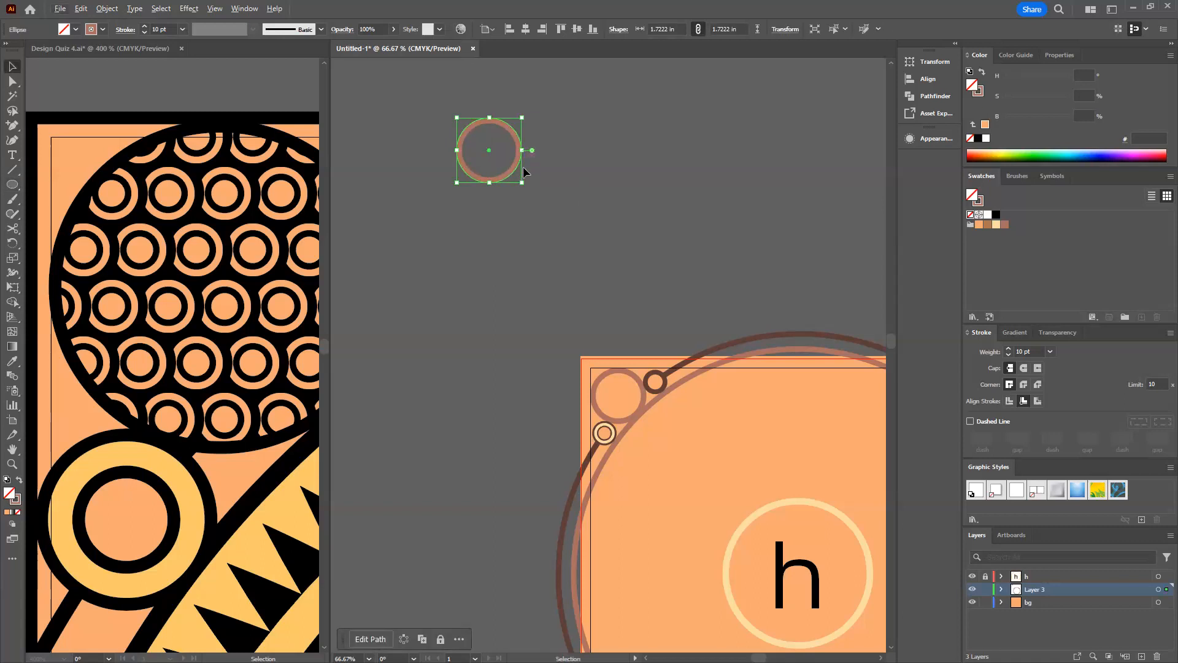
{"action": "key", "text": "ctrl+c"}
{"action": "key", "text": "ctrl+f"}
{"action": "left_click_drag", "start_coordinate": [522, 182], "coordinate": [508, 168]}
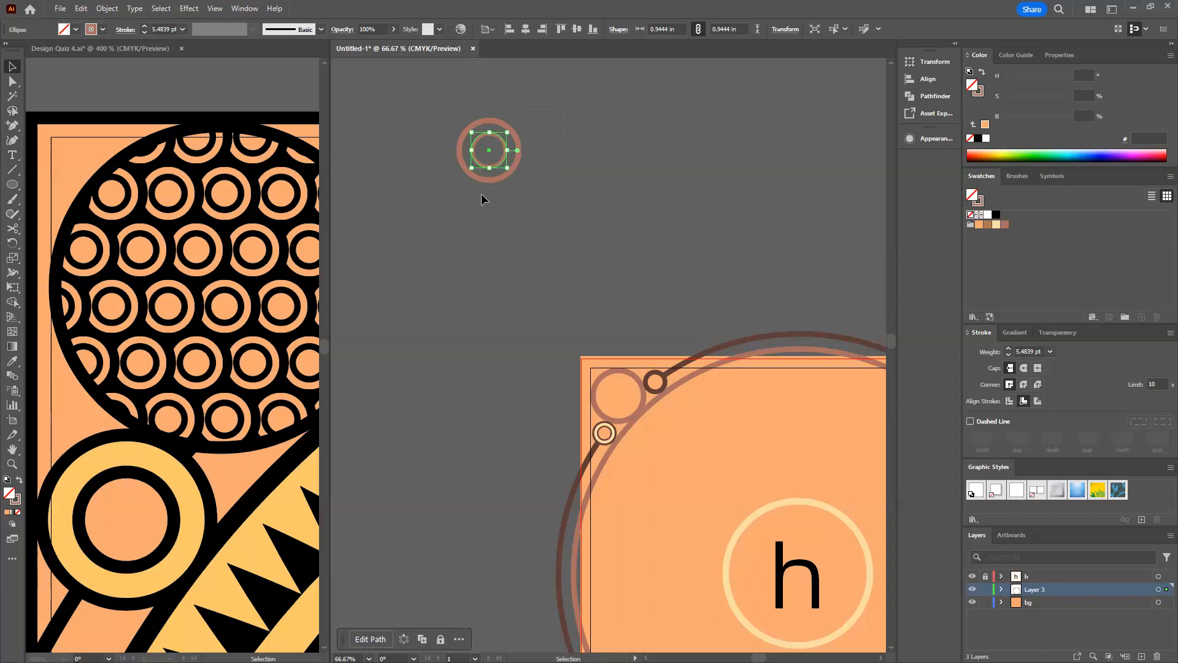
Fill both new concentric circles with the orange swatch.
{"action": "left_click_drag", "start_coordinate": [456, 201], "coordinate": [456, 201]}
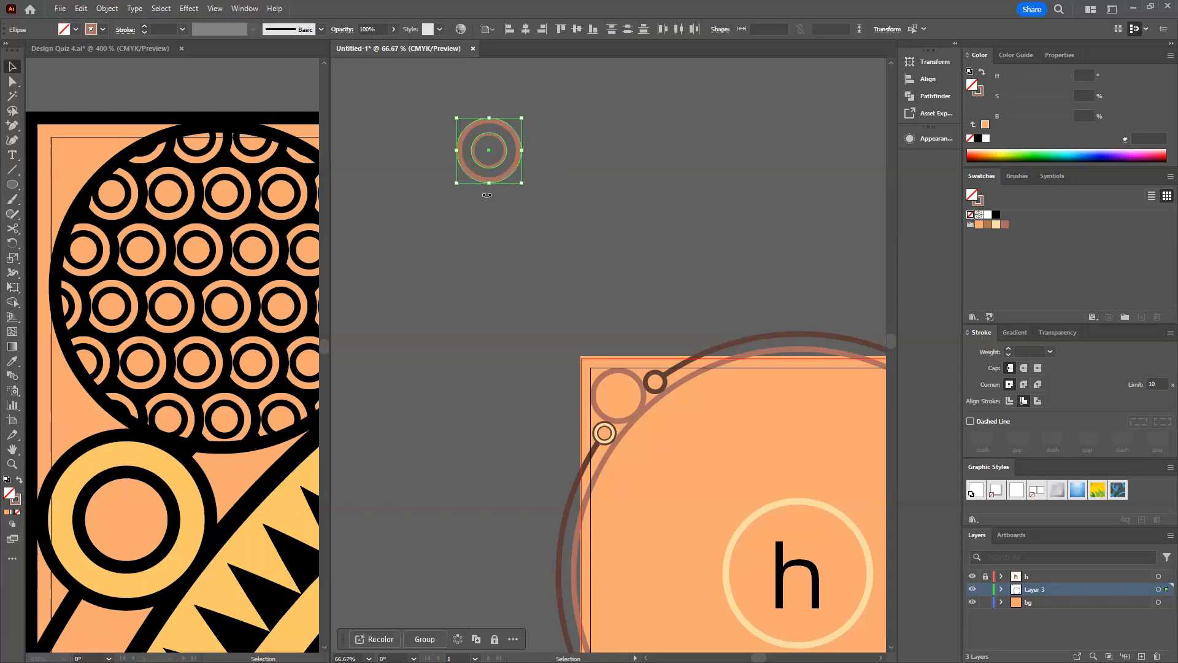
{"action": "left_click", "coordinate": [978, 224]}
{"action": "left_click", "coordinate": [723, 207]}
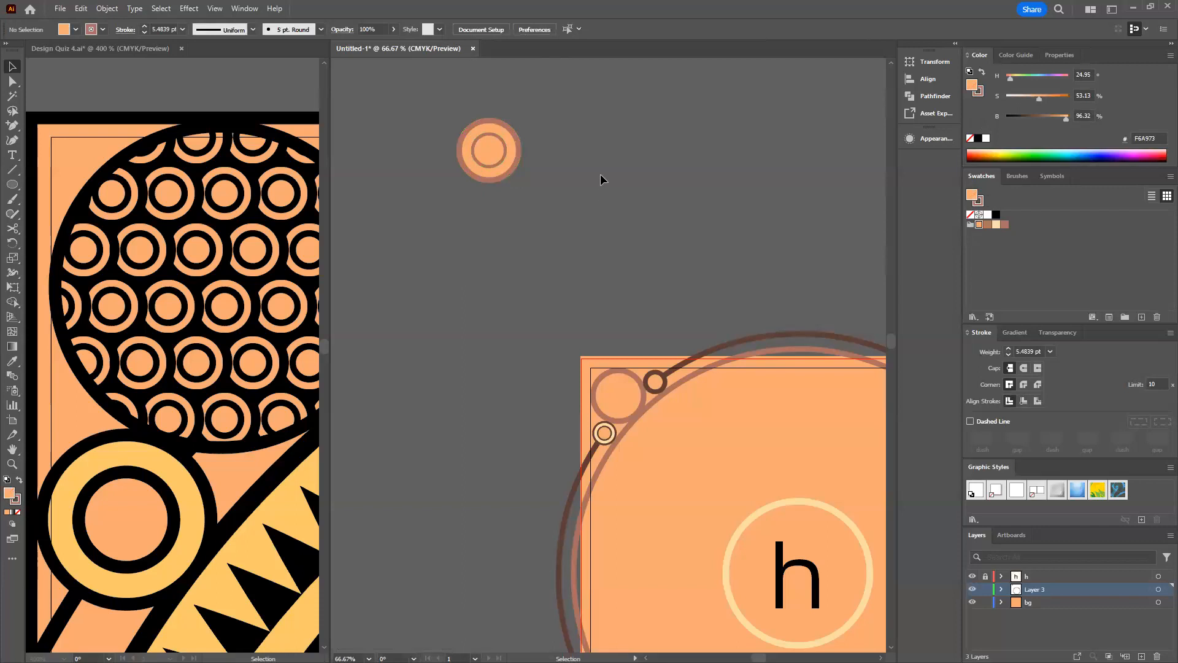
Try duplicating the concentric circle pair twice into an overlapping horizontal row.
{"action": "left_click", "coordinate": [485, 154]}
{"action": "left_click_drag", "start_coordinate": [482, 154], "coordinate": [439, 160]}
{"action": "left_click_drag", "start_coordinate": [530, 153], "coordinate": [654, 161]}
{"action": "left_click_drag", "start_coordinate": [576, 160], "coordinate": [533, 160]}
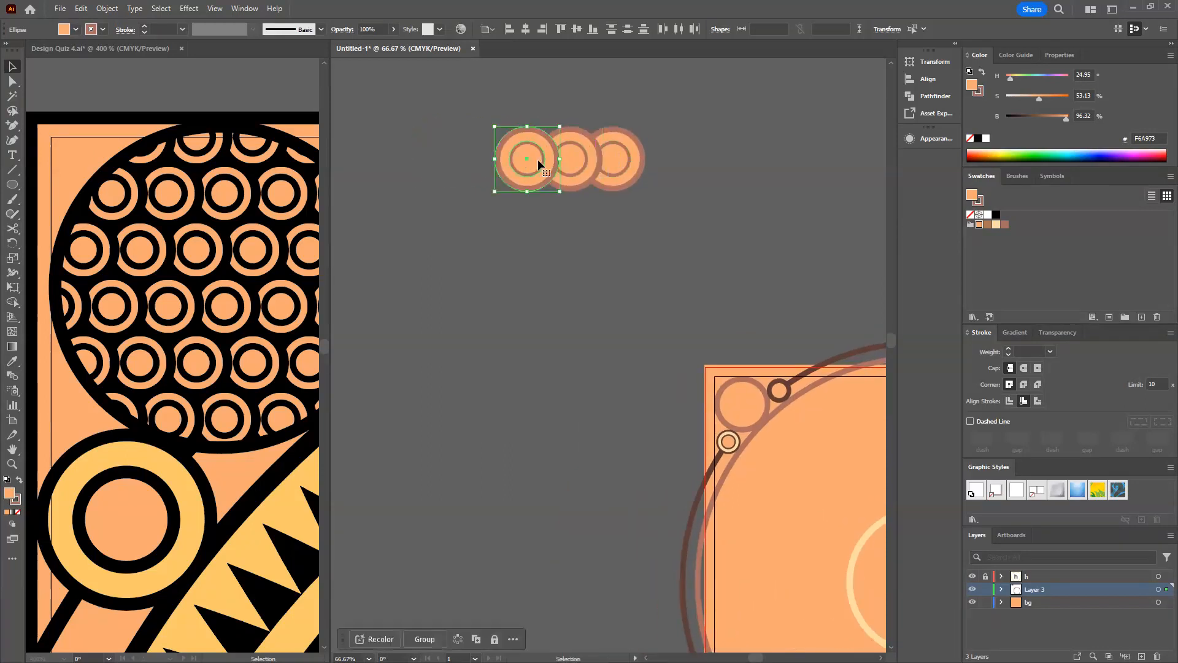
Delete the two overlapping copies, keeping only the original pair of concentric circles.
{"action": "left_click", "coordinate": [702, 138]}
{"action": "left_click", "coordinate": [632, 160]}
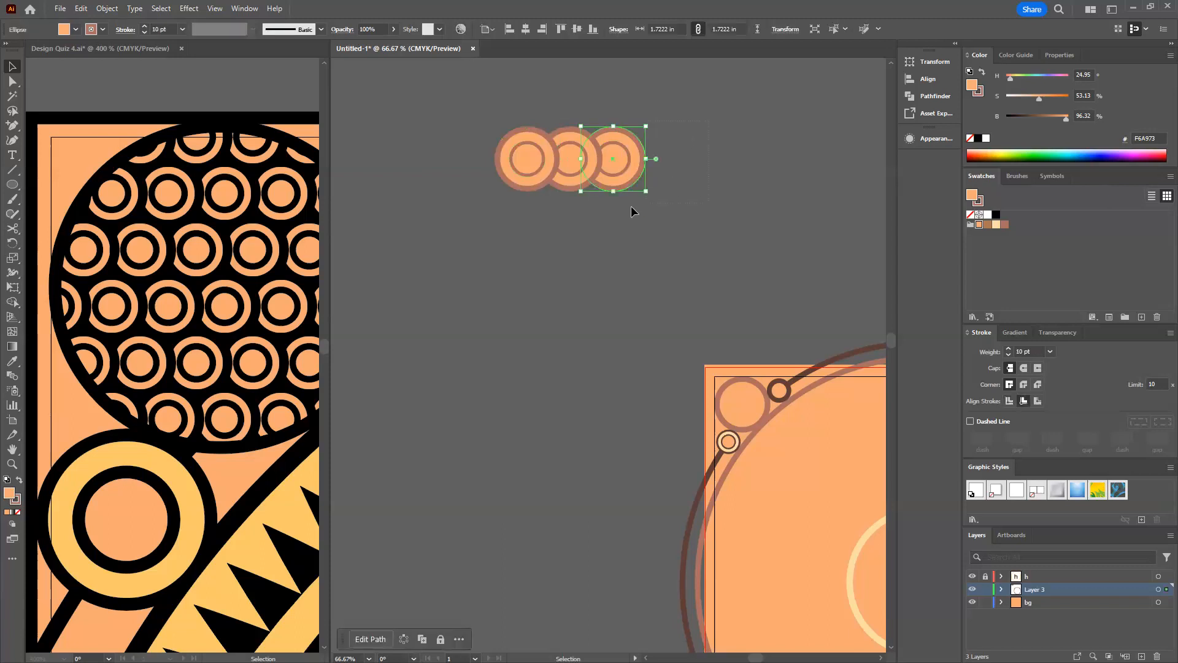
{"action": "left_click", "coordinate": [691, 137]}
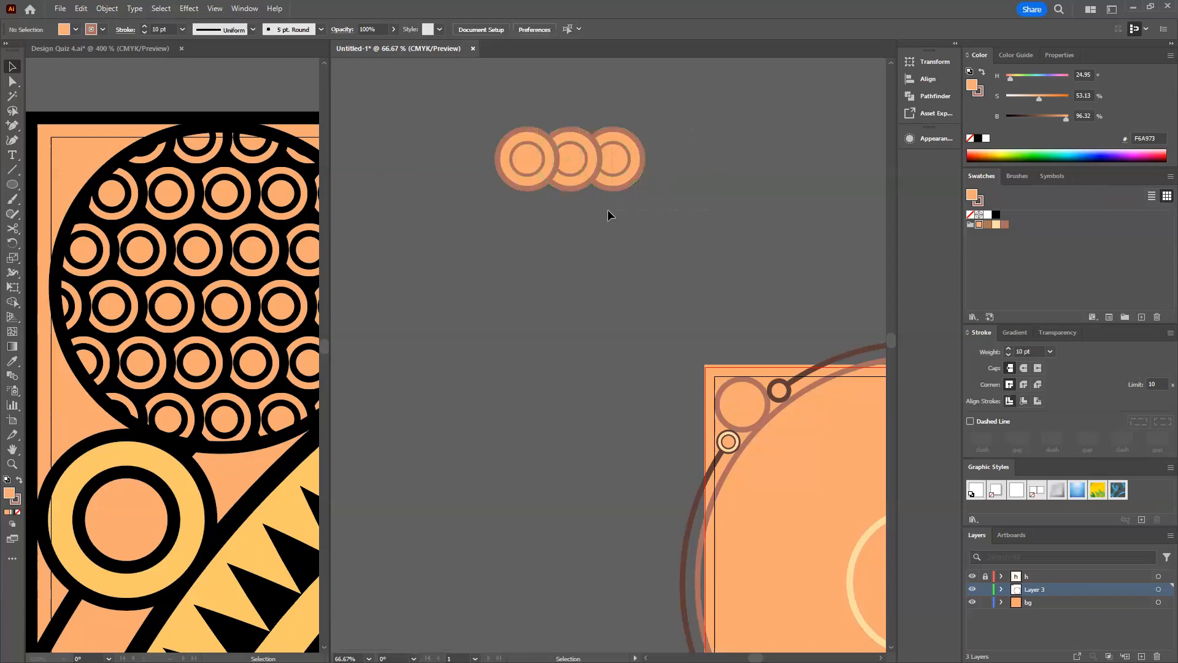
{"action": "left_click", "coordinate": [609, 188]}
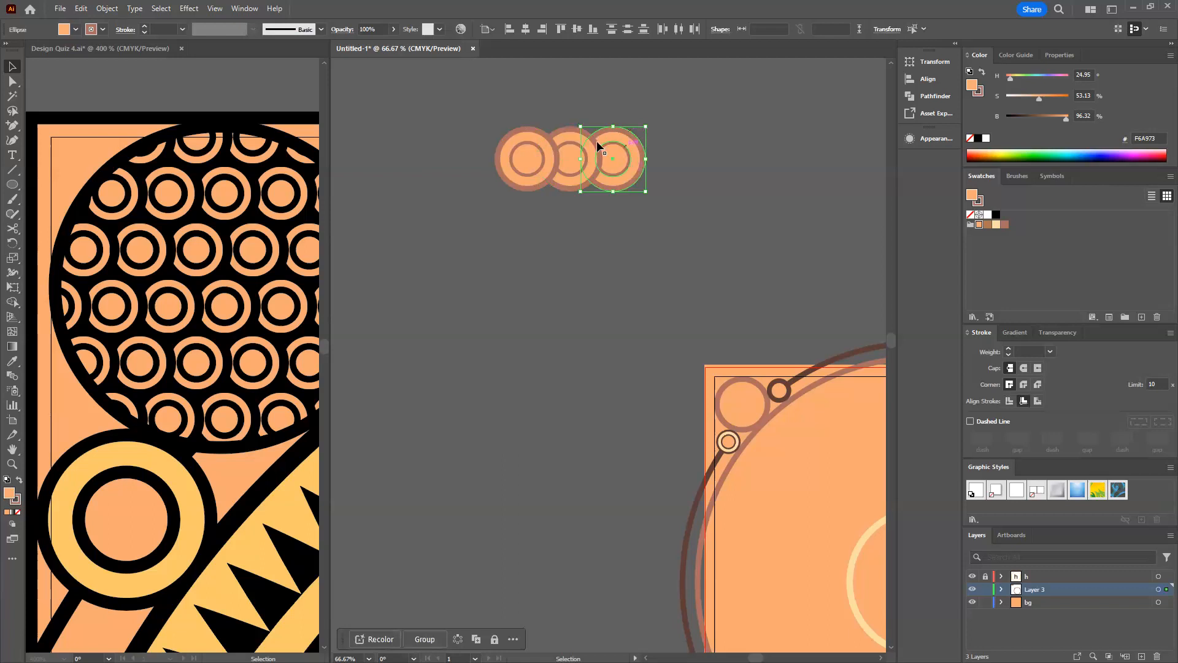
{"action": "left_click_drag", "start_coordinate": [561, 222], "coordinate": [563, 226]}
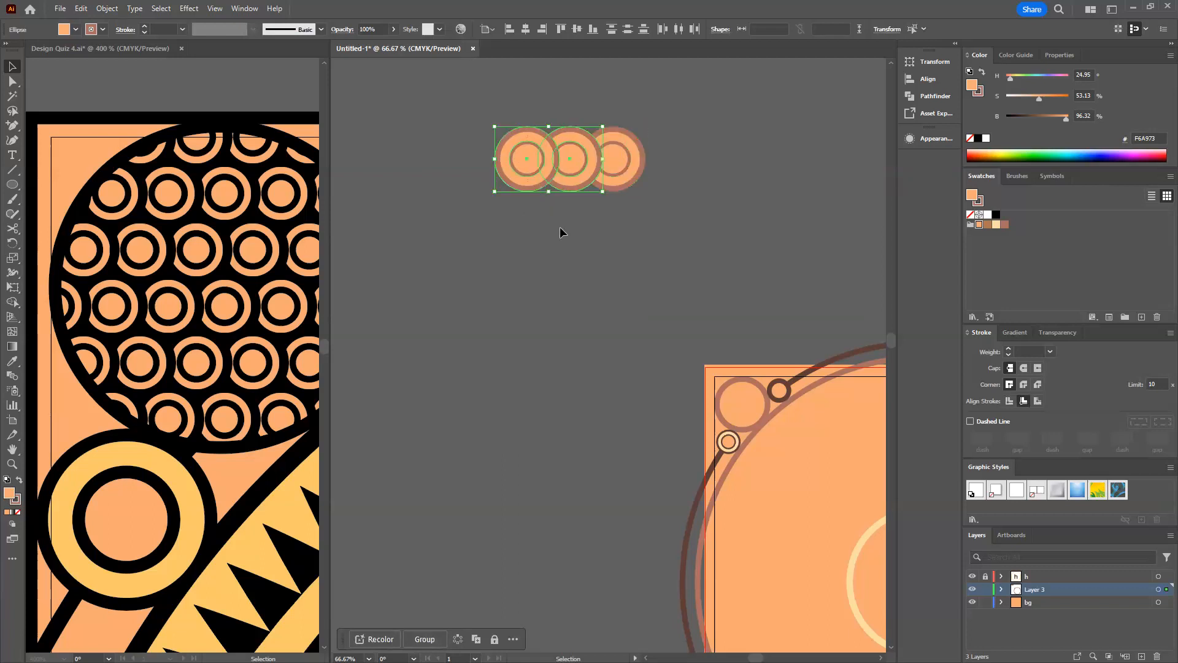
{"action": "key", "text": "Delete"}
Make a new pattern swatch from the remaining pair of concentric circles.
{"action": "left_click_drag", "start_coordinate": [494, 256], "coordinate": [496, 253]}
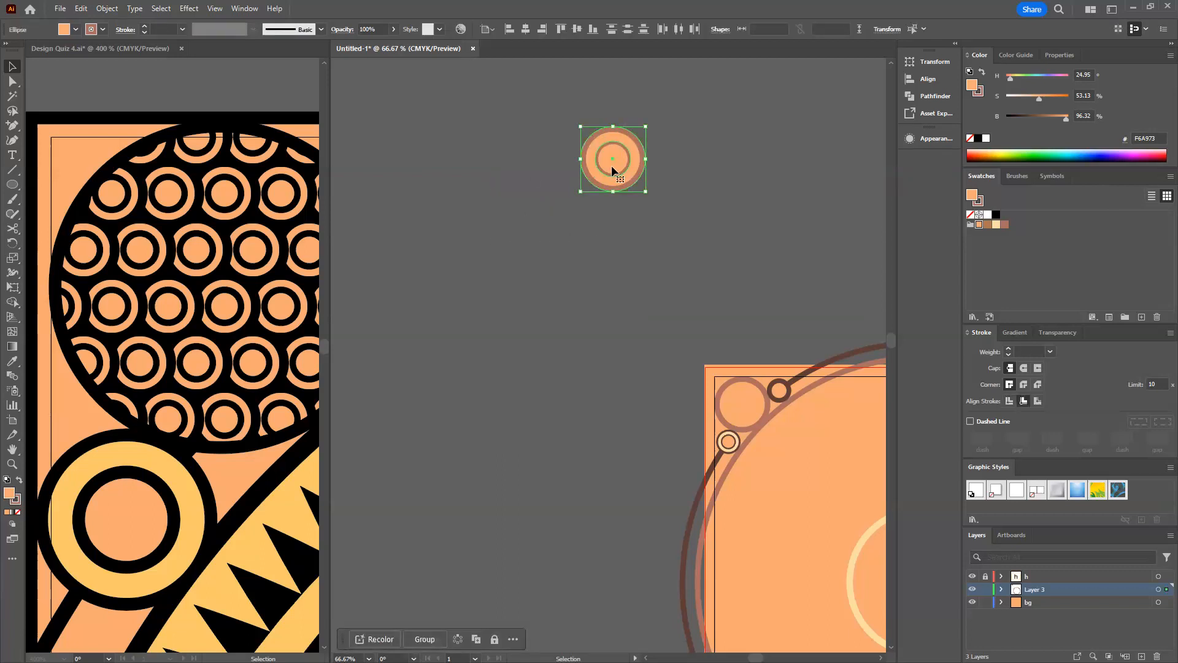
{"action": "left_click", "coordinate": [117, 10]}
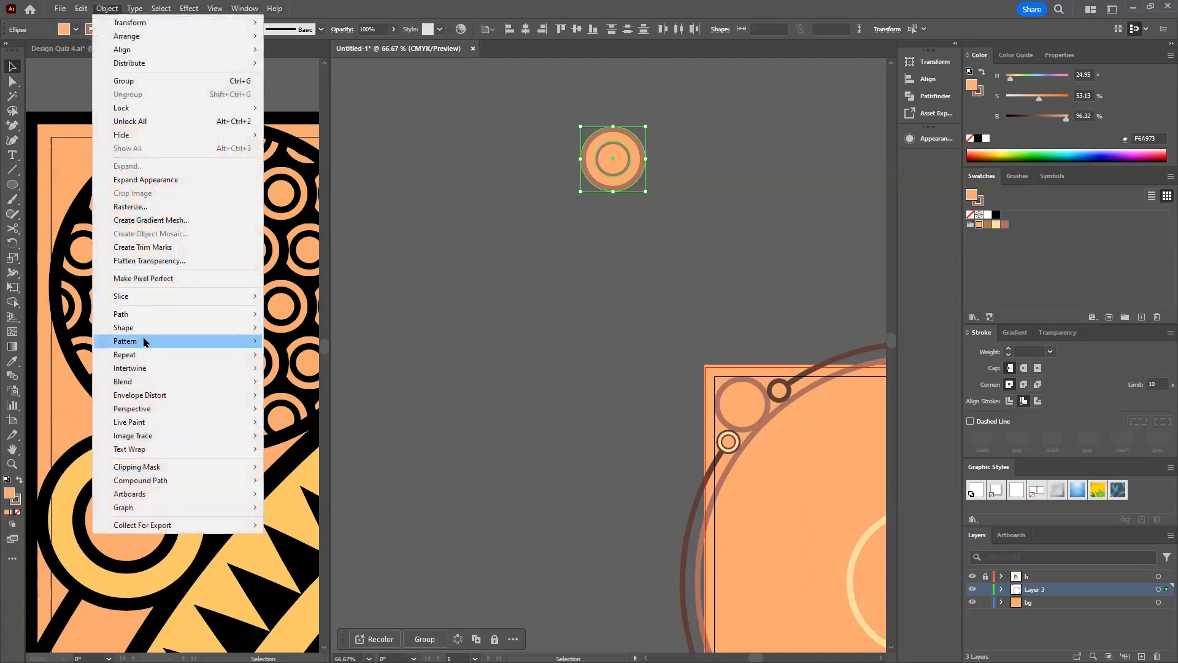
{"action": "mouse_move", "coordinate": [141, 341]}
{"action": "left_click", "coordinate": [351, 342]}
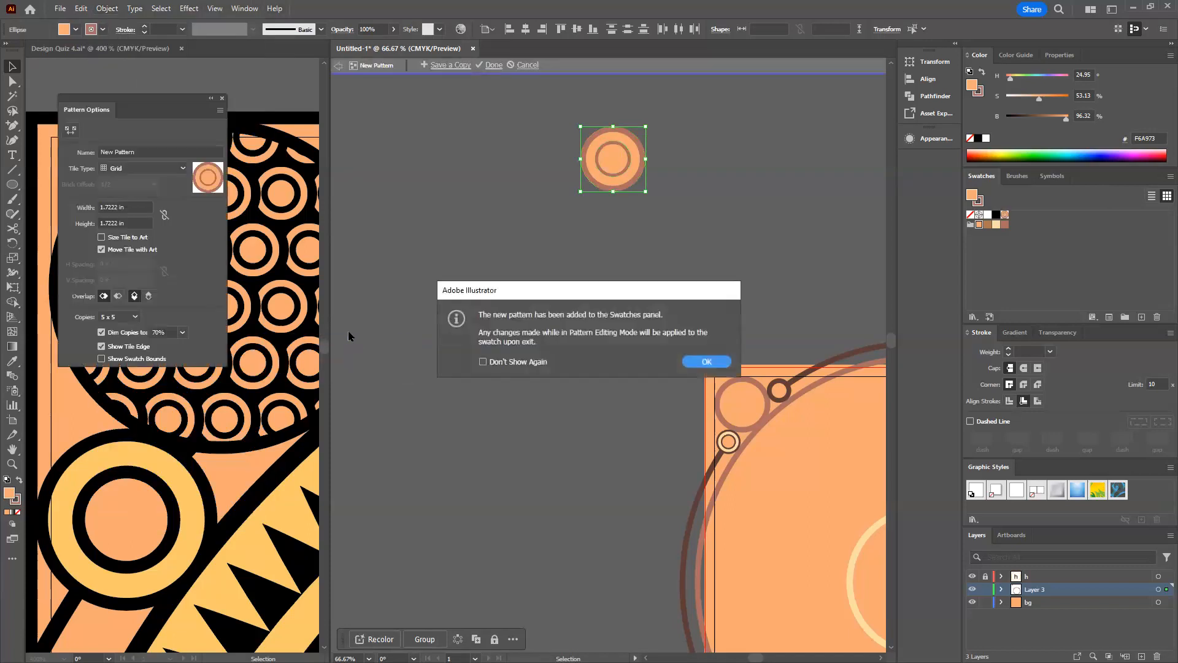
{"action": "left_click", "coordinate": [708, 361]}
Close the Pattern Options and display them again.
{"action": "left_click", "coordinate": [116, 10]}
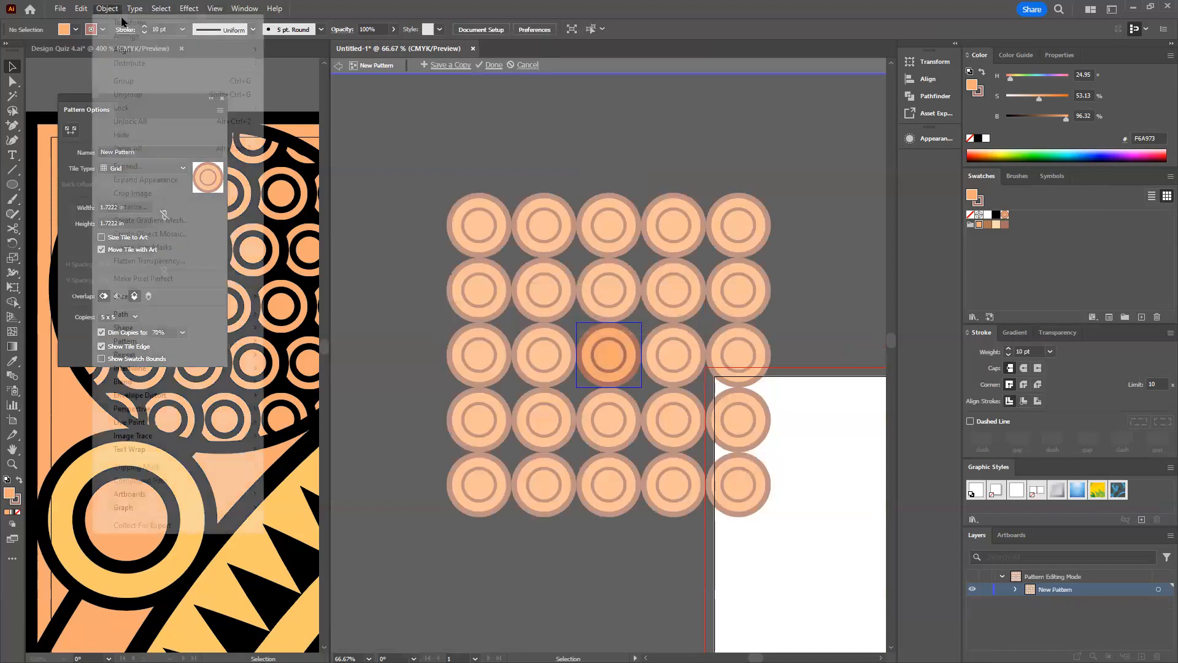
{"action": "mouse_move", "coordinate": [135, 342]}
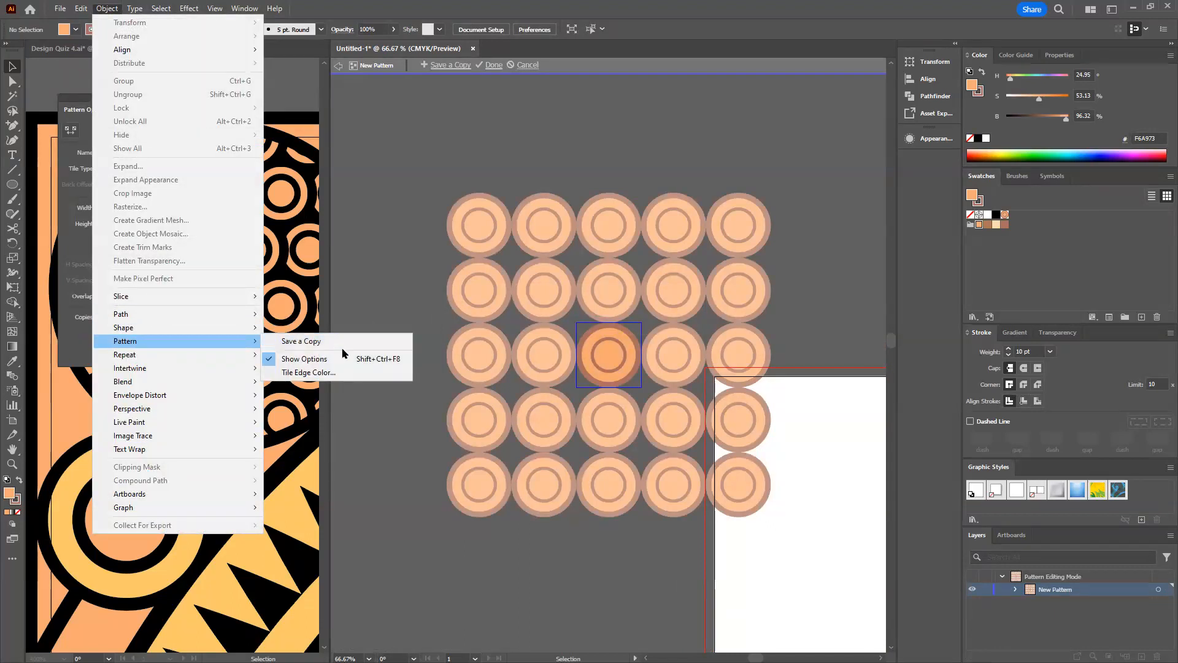
{"action": "left_click", "coordinate": [394, 115]}
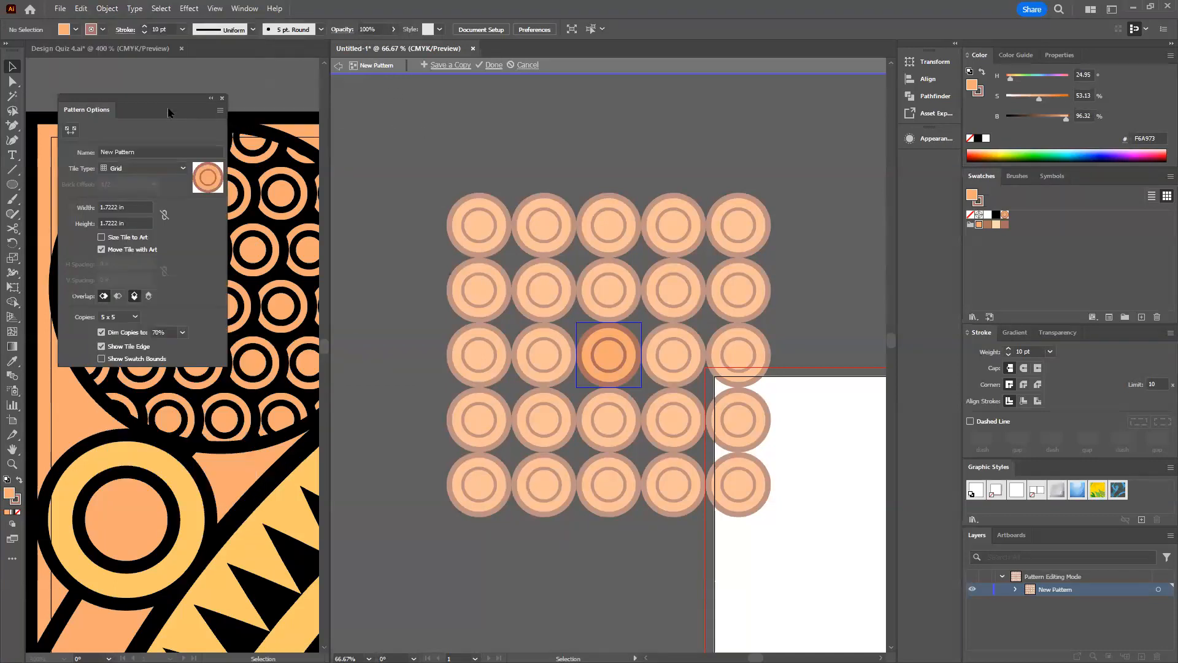
{"action": "left_click", "coordinate": [221, 99]}
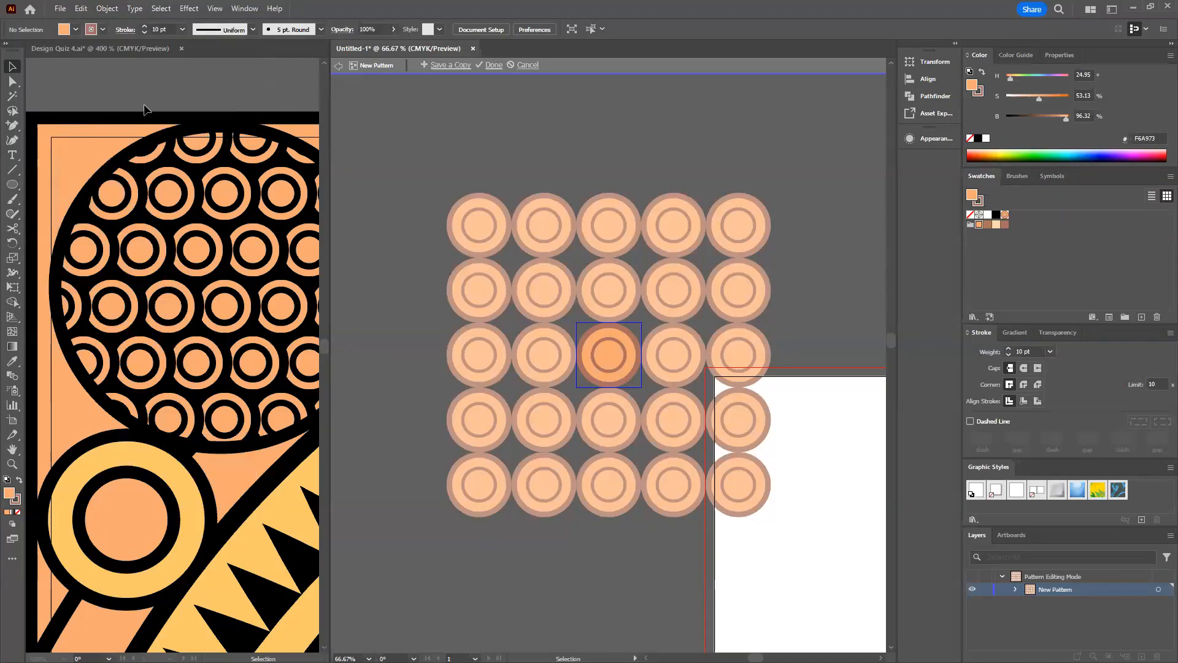
{"action": "left_click", "coordinate": [243, 9]}
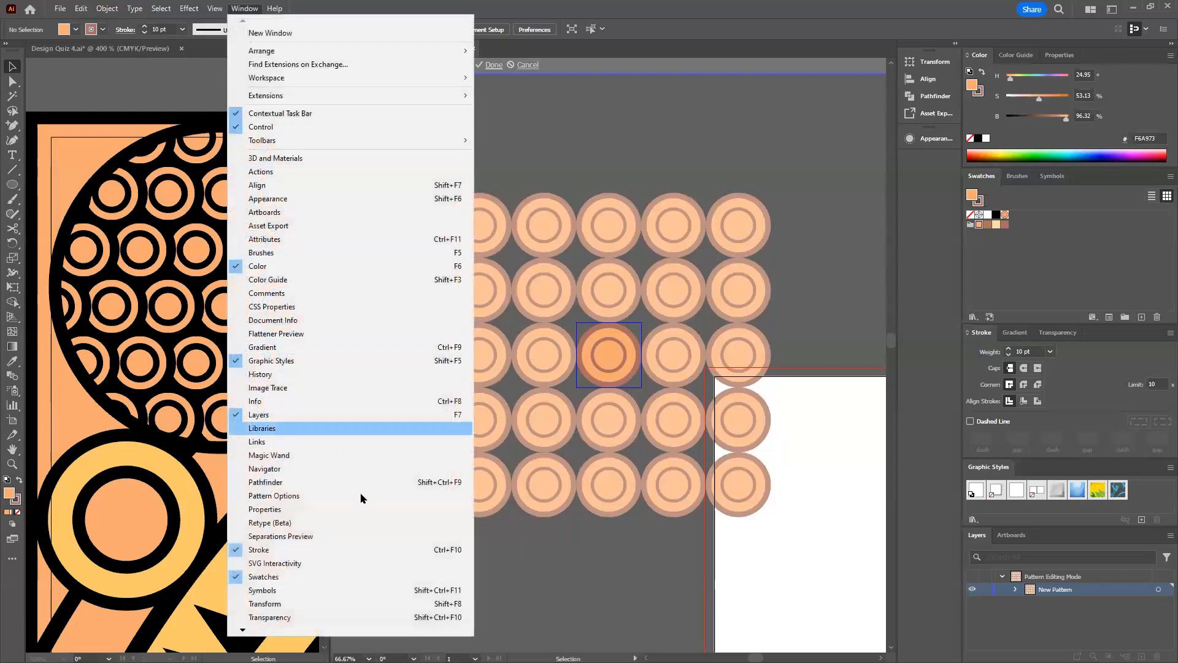
{"action": "left_click", "coordinate": [286, 498]}
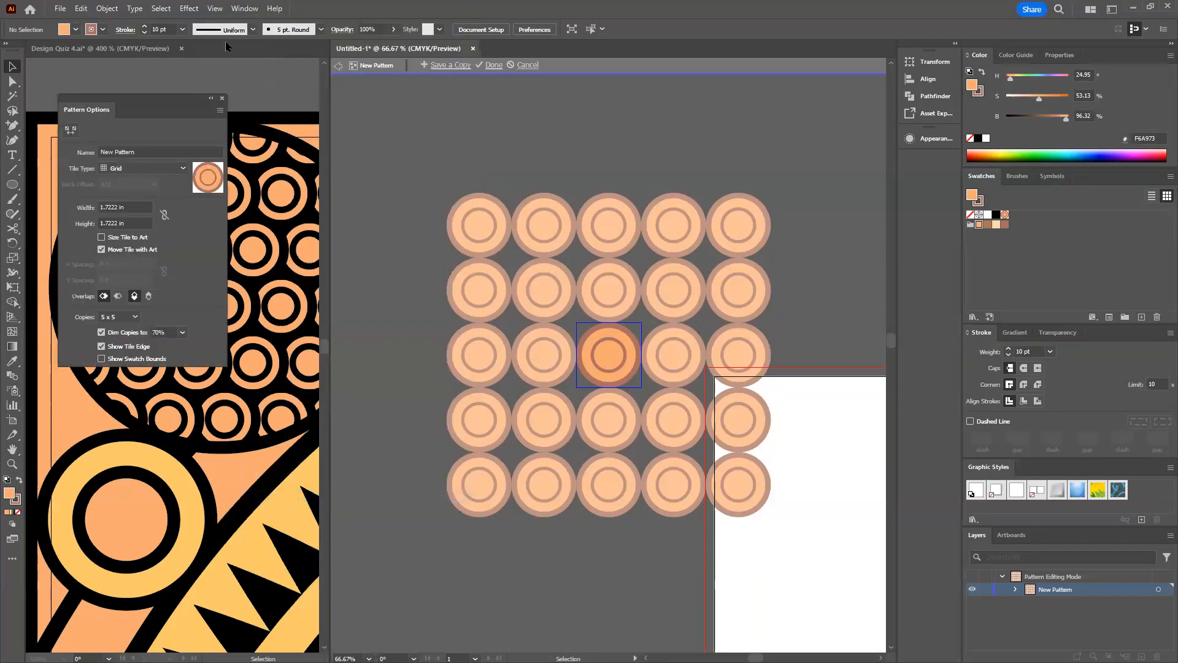
Reposition the Pattern Options beside the tile preview and set the tile type to Brick by Row.
{"action": "left_click_drag", "start_coordinate": [160, 105], "coordinate": [254, 160]}
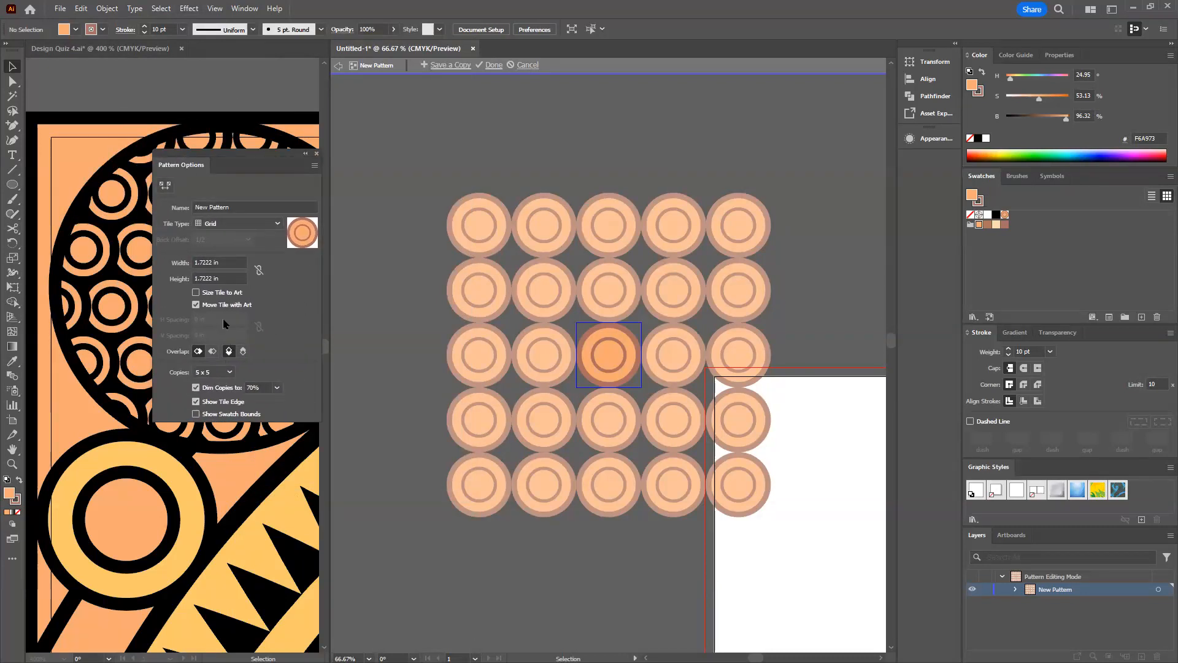
{"action": "left_click_drag", "start_coordinate": [257, 163], "coordinate": [371, 232]}
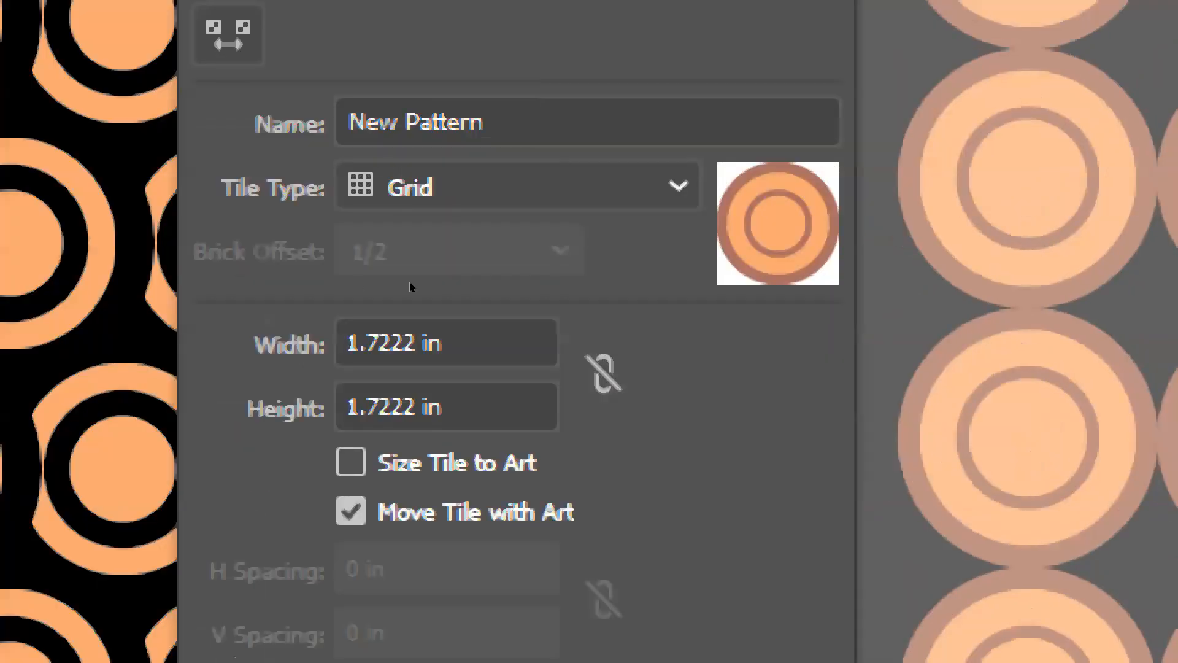
{"action": "left_click", "coordinate": [371, 197]}
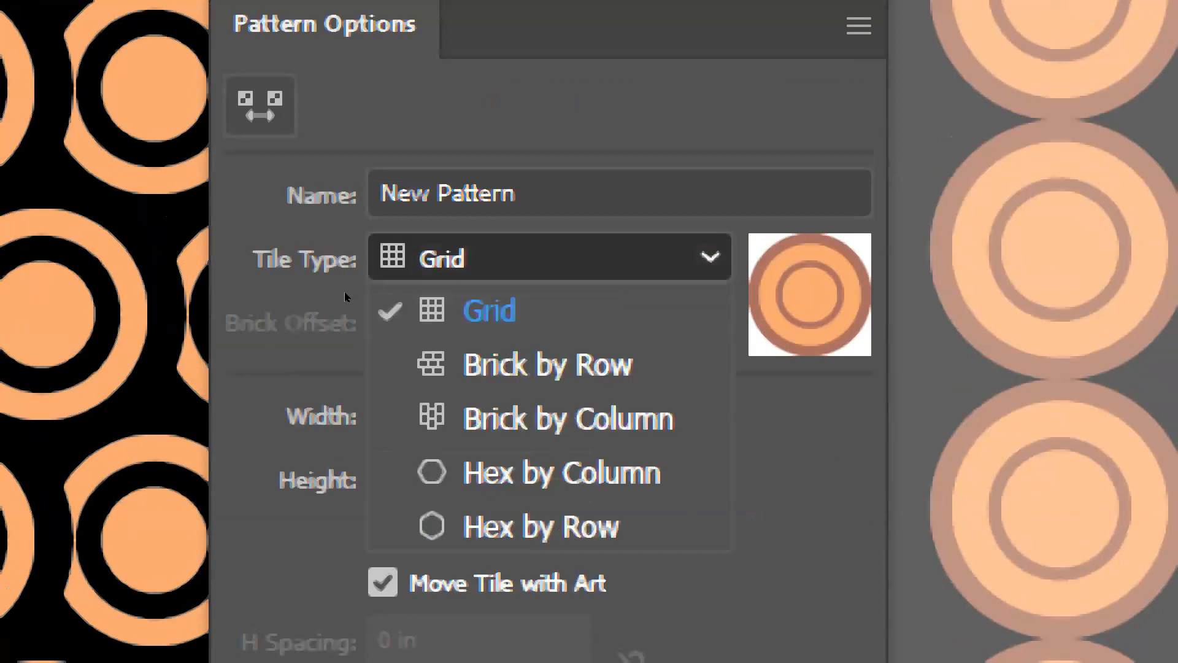
{"action": "left_click", "coordinate": [393, 362]}
Try brick offsets of 2/5 and 1/5 for the ring pattern.
{"action": "left_click", "coordinate": [363, 320]}
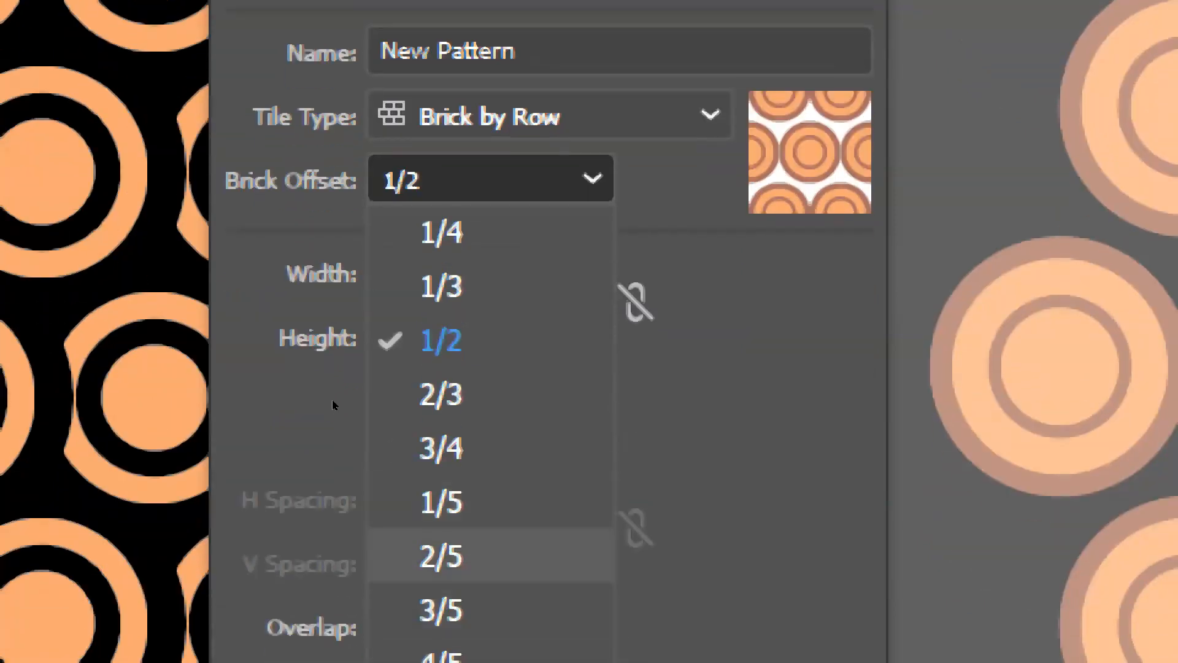
{"action": "left_click", "coordinate": [333, 397]}
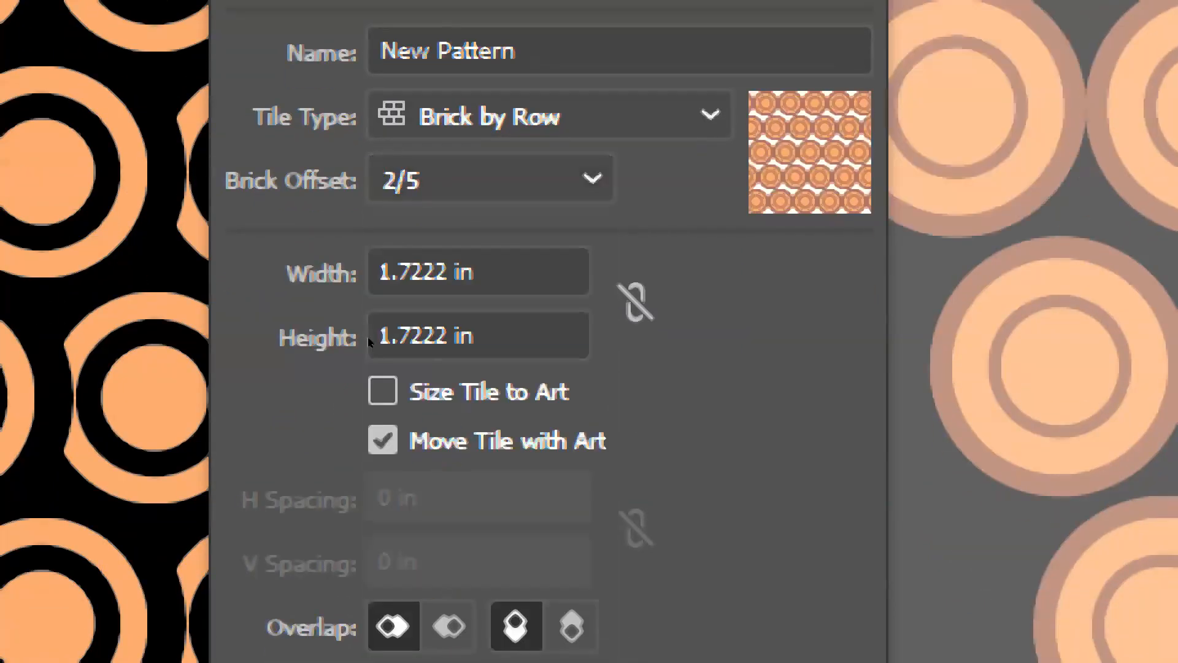
{"action": "left_click", "coordinate": [352, 306]}
{"action": "key", "text": "Return"}
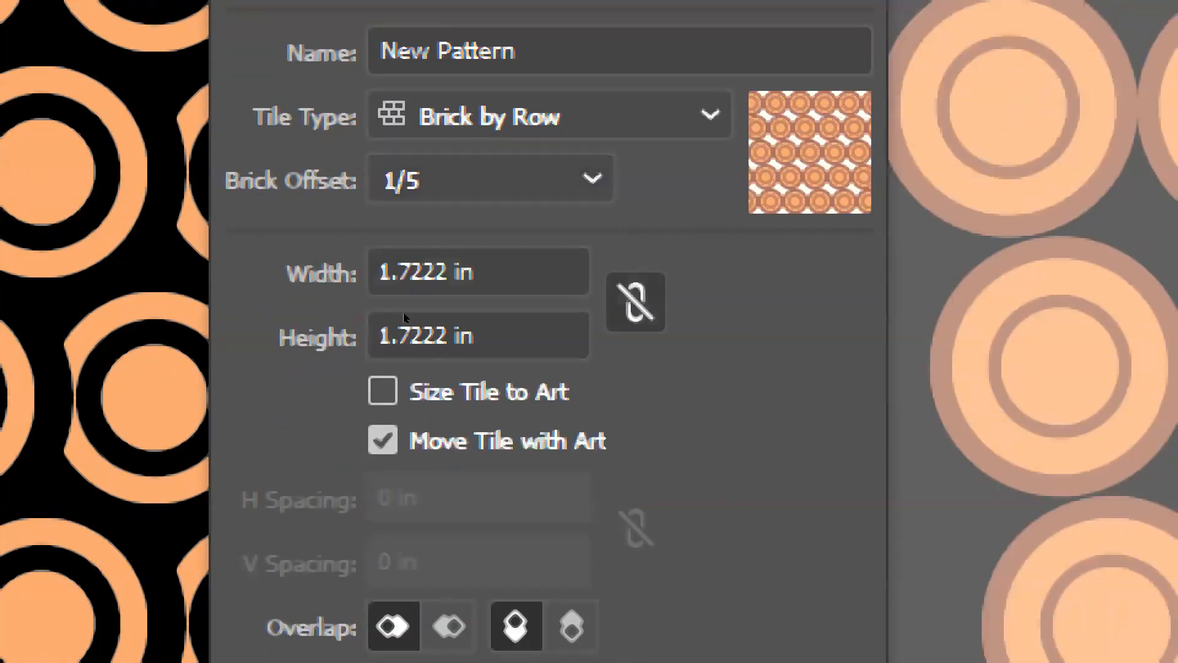
Set the ring pattern's brick offset to 2/3.
{"action": "left_click", "coordinate": [341, 312]}
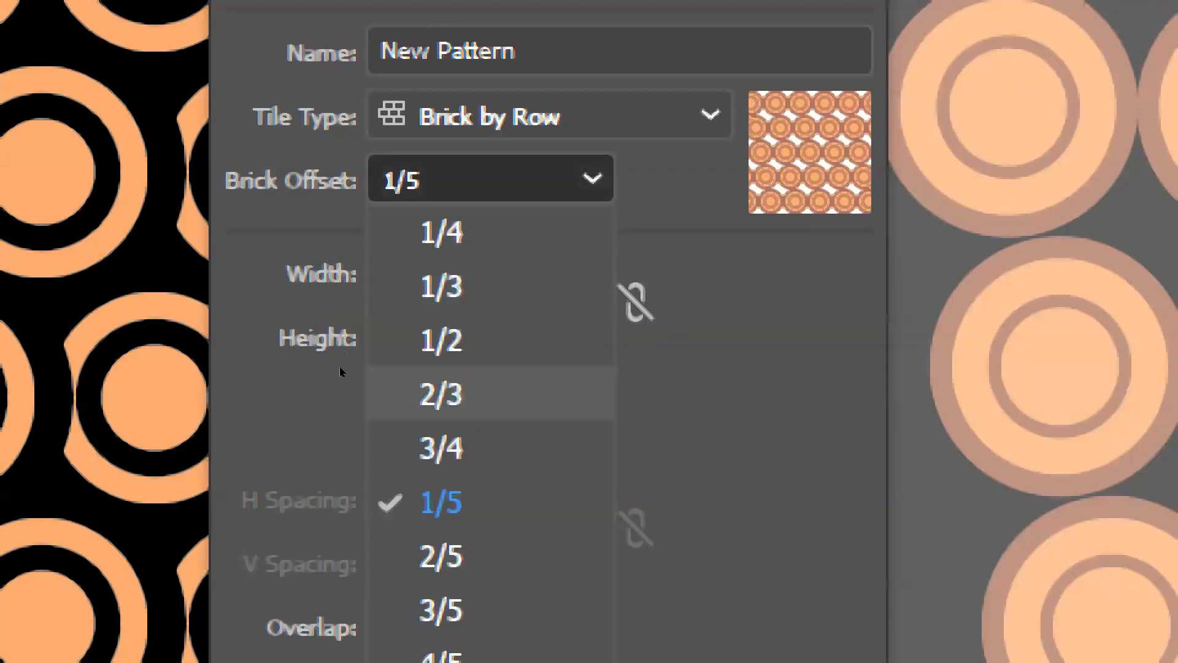
{"action": "left_click", "coordinate": [341, 367]}
{"action": "left_click", "coordinate": [353, 302]}
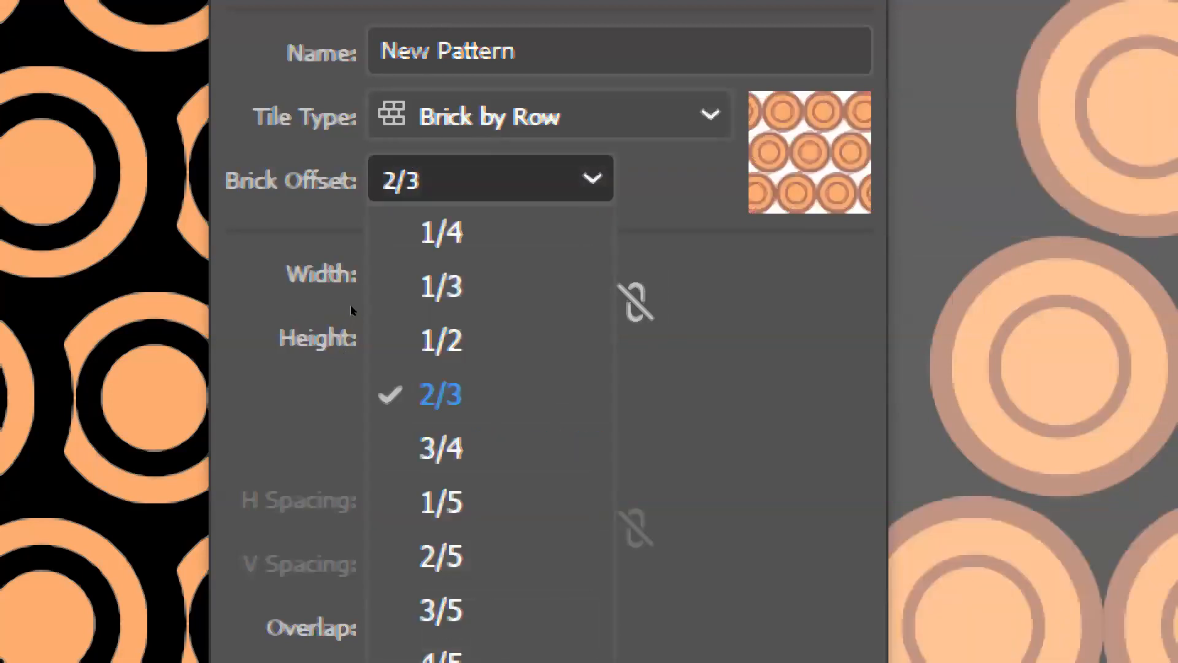
{"action": "left_click", "coordinate": [351, 304]}
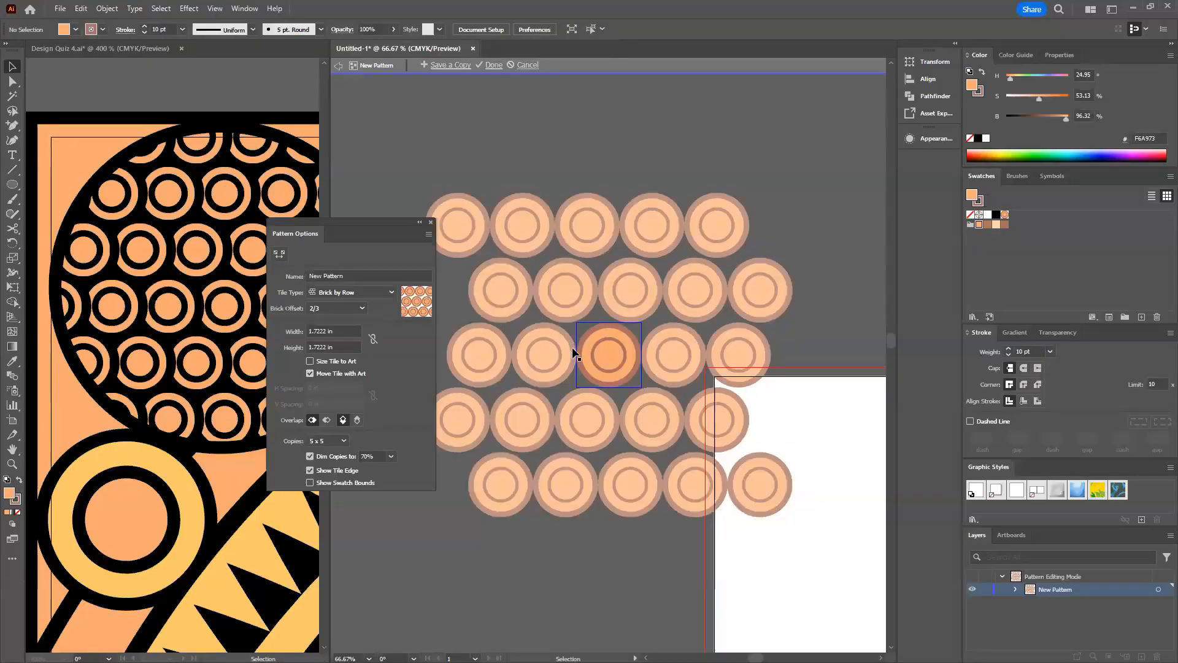
Duplicate the rings inside the pattern tile, position the copy at the tile's upper-right corner, and finish editing the pattern.
{"action": "left_click", "coordinate": [611, 368]}
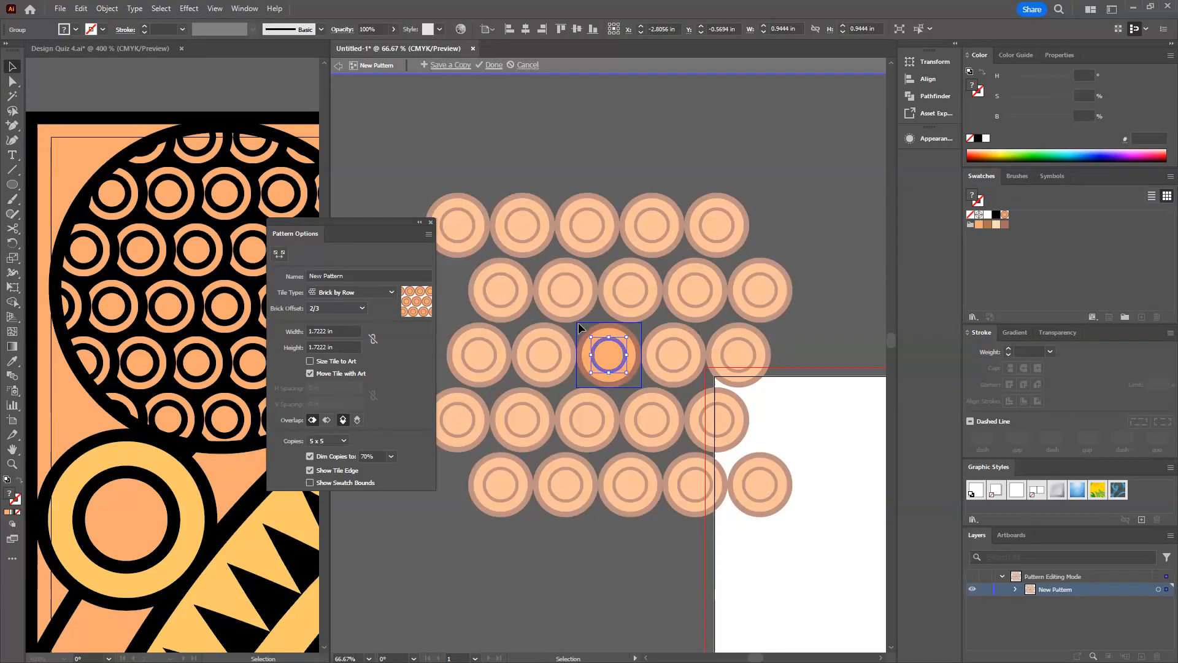
{"action": "left_click", "coordinate": [616, 362]}
{"action": "left_click_drag", "start_coordinate": [616, 361], "coordinate": [579, 356]}
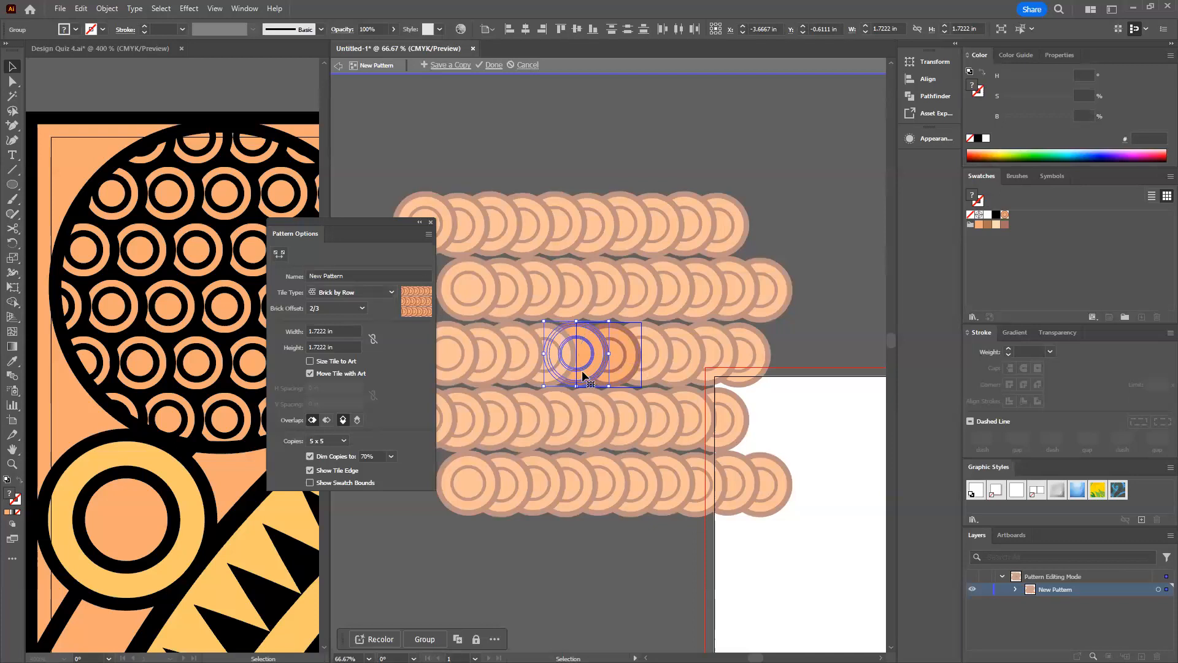
{"action": "left_click_drag", "start_coordinate": [584, 372], "coordinate": [639, 340]}
{"action": "left_click", "coordinate": [751, 367]}
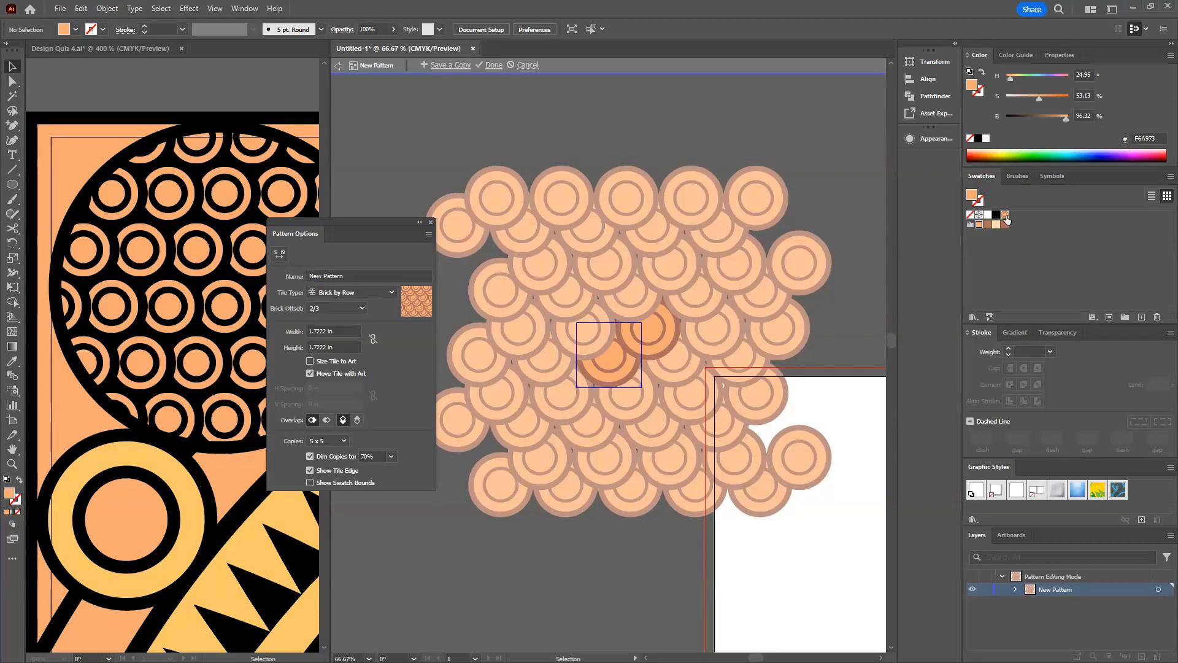
{"action": "left_click", "coordinate": [493, 65]}
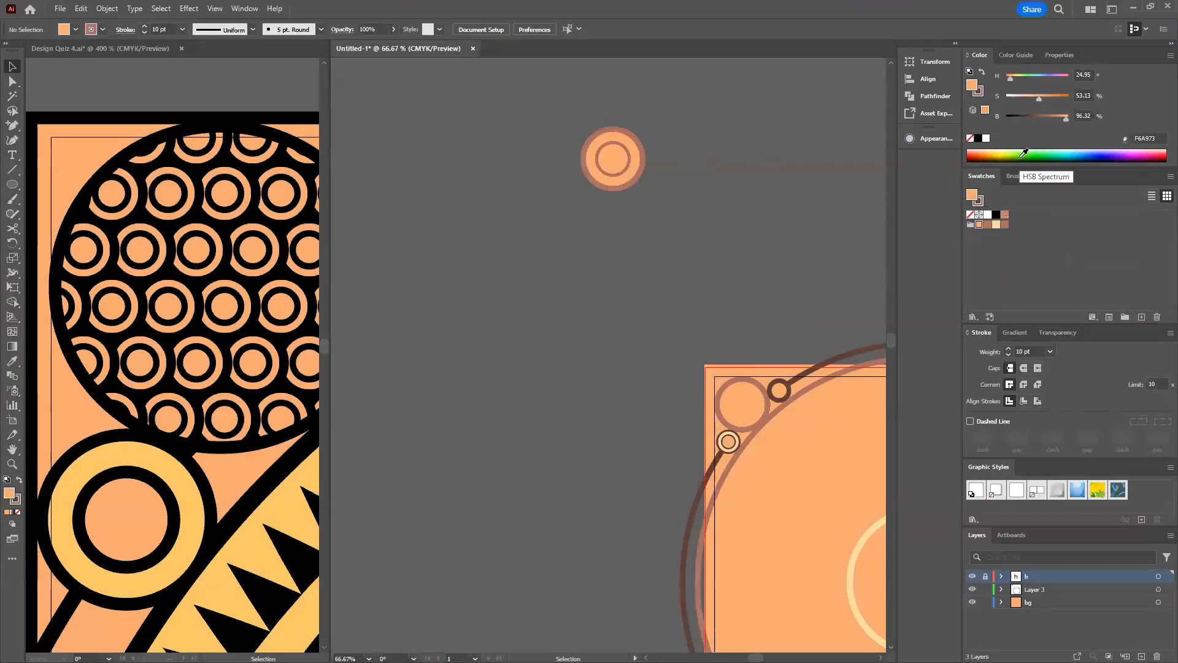
Fill the large circle in the artboard's upper-left corner with the New Pattern swatch.
{"action": "left_click_drag", "start_coordinate": [607, 375], "coordinate": [389, 289]}
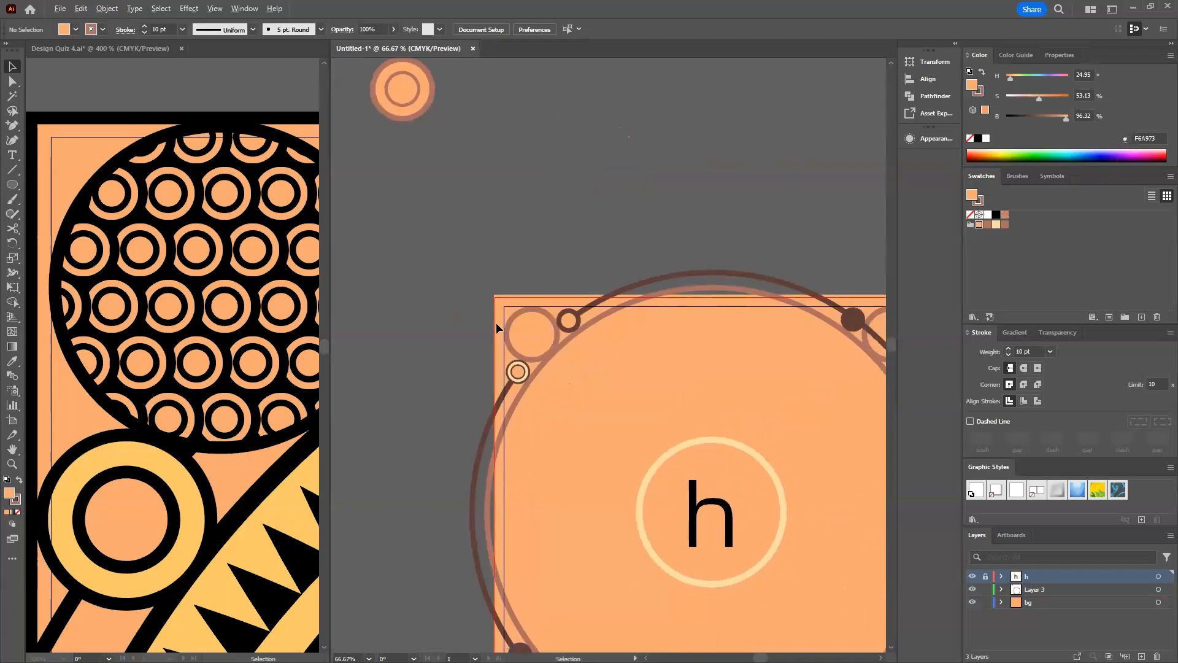
{"action": "scroll", "coordinate": [497, 320], "scroll_direction": "up", "scroll_amount": 2}
{"action": "left_click", "coordinate": [585, 287]}
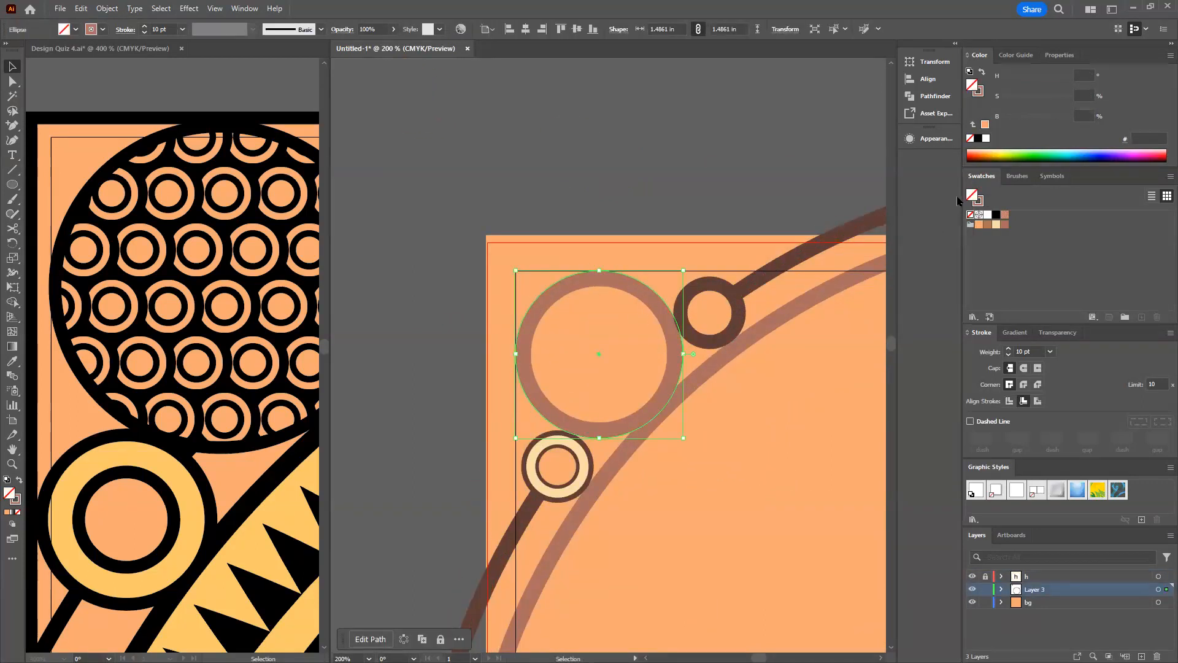
{"action": "left_click", "coordinate": [1005, 215]}
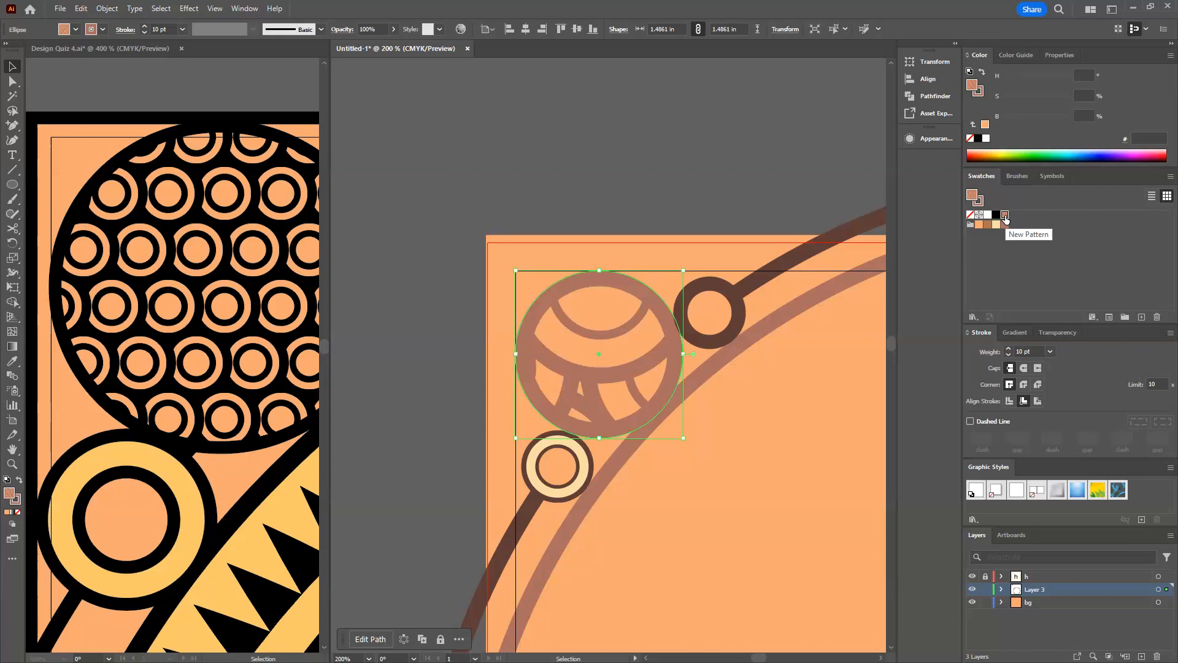
Reopen the corner circle's pattern, try a proportional 0.2 in tile size, undo it, and leave pattern editing.
{"action": "double_click", "coordinate": [1005, 215]}
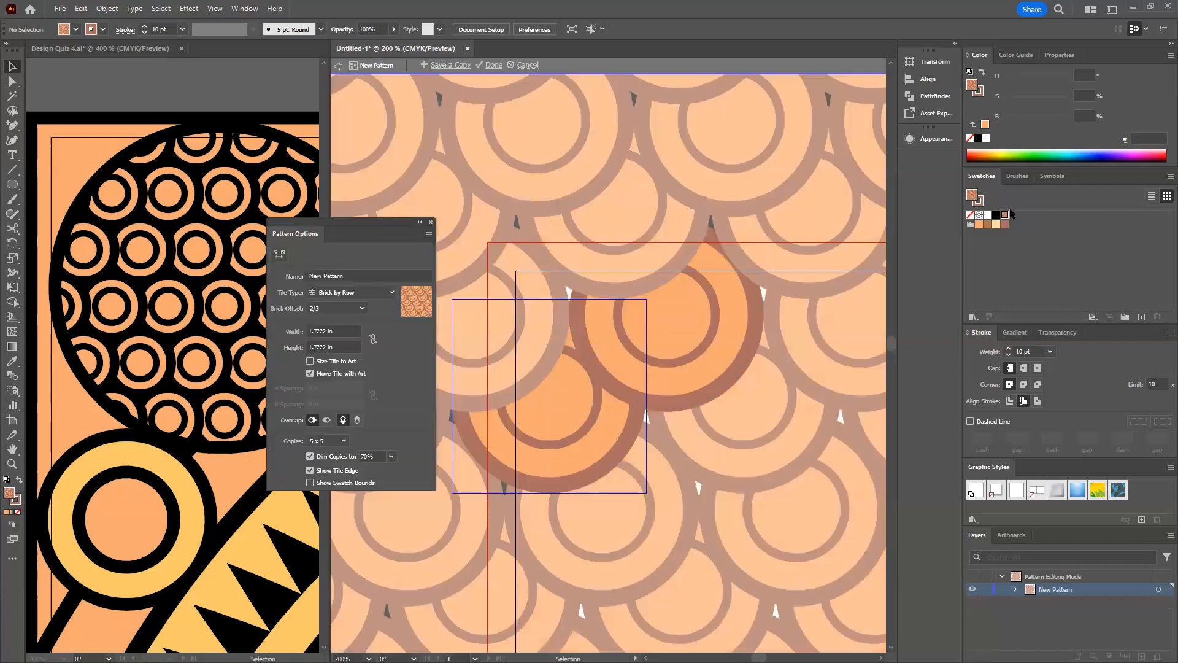
{"action": "left_click", "coordinate": [369, 342]}
{"action": "left_click", "coordinate": [341, 331]}
{"action": "type", "text": "0.2"}
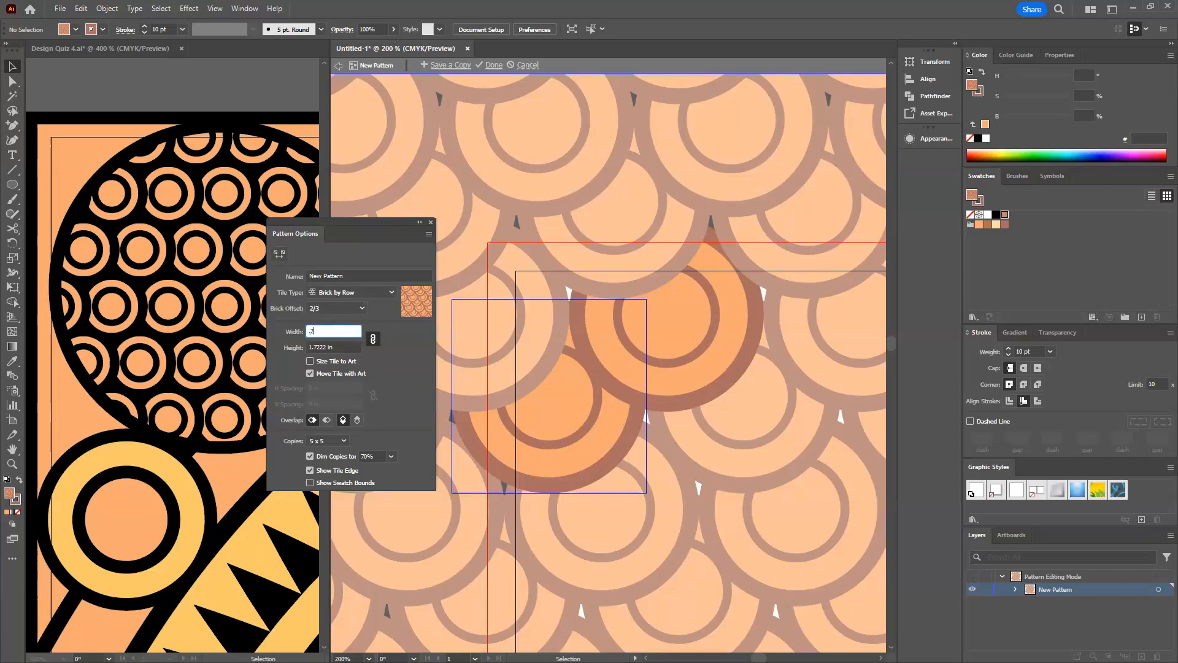
{"action": "key", "text": "Tab"}
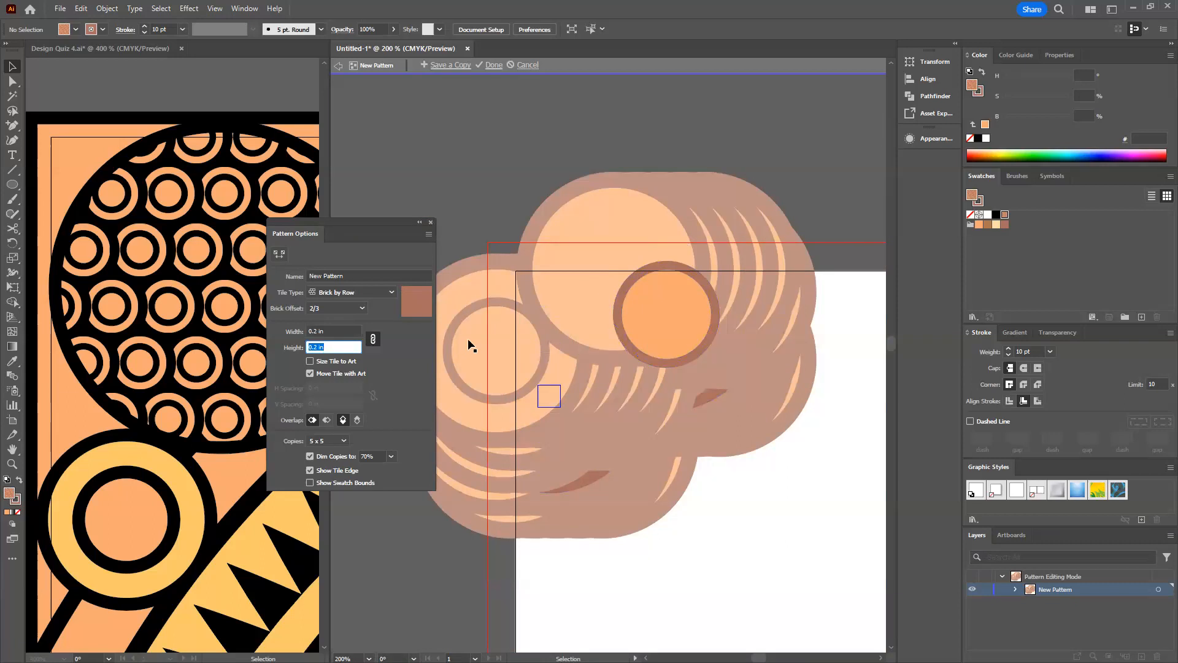
{"action": "key", "text": "ctrl+z"}
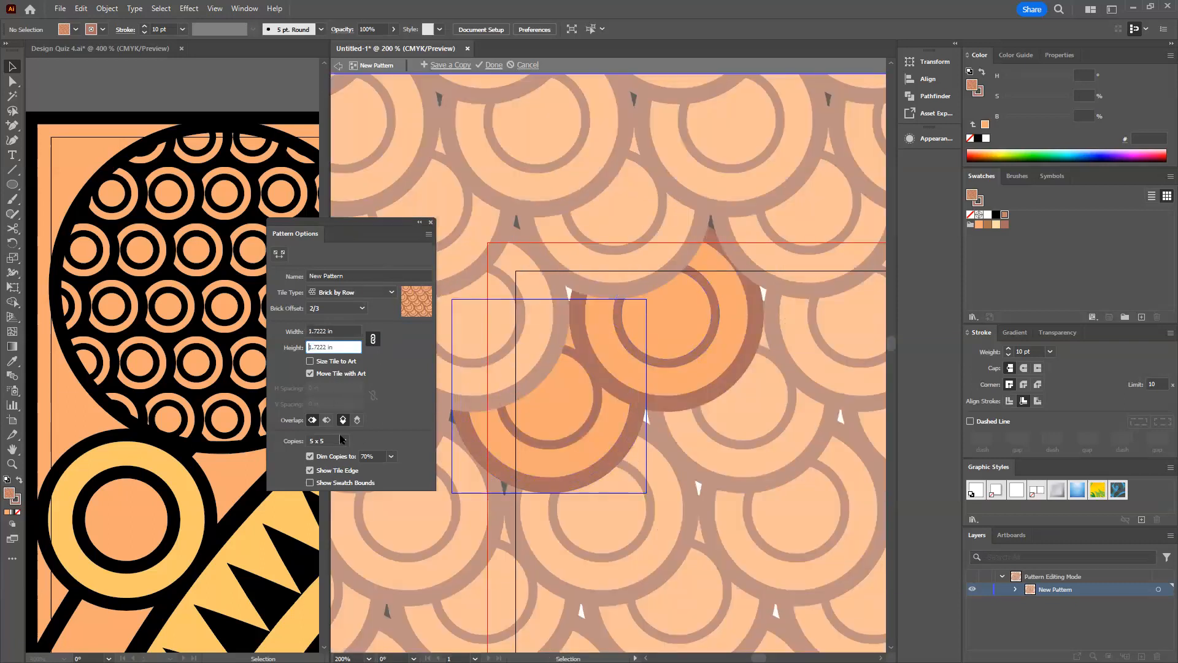
{"action": "left_click", "coordinate": [430, 223]}
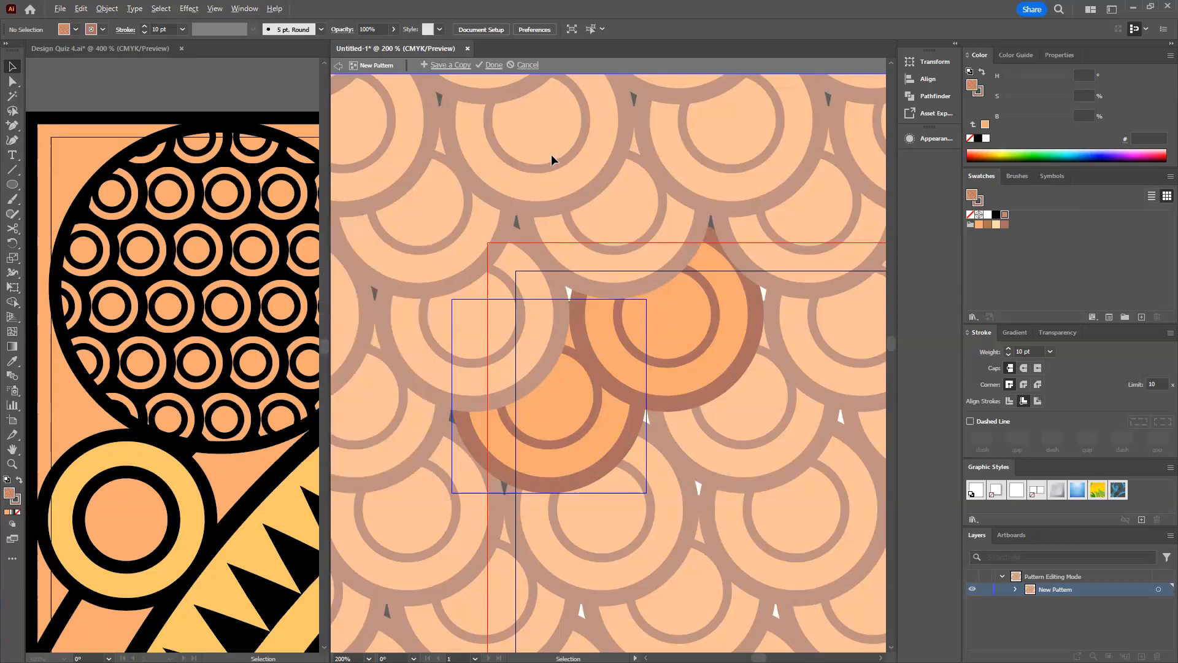
{"action": "key", "text": "Escape"}
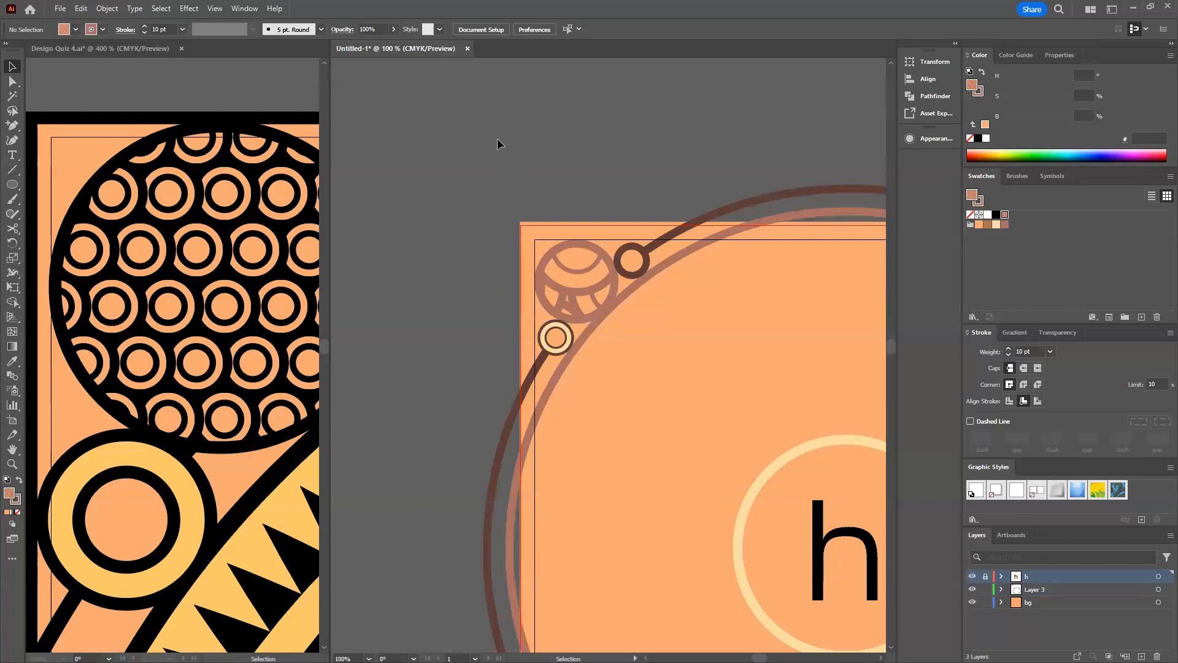
Scale the loose ring artwork down to about 0.36 in wide and place it outside the artboard's upper-left corner.
{"action": "scroll", "coordinate": [545, 126], "scroll_direction": "up", "scroll_amount": 5}
{"action": "scroll", "coordinate": [569, 284], "scroll_direction": "left", "scroll_amount": 3}
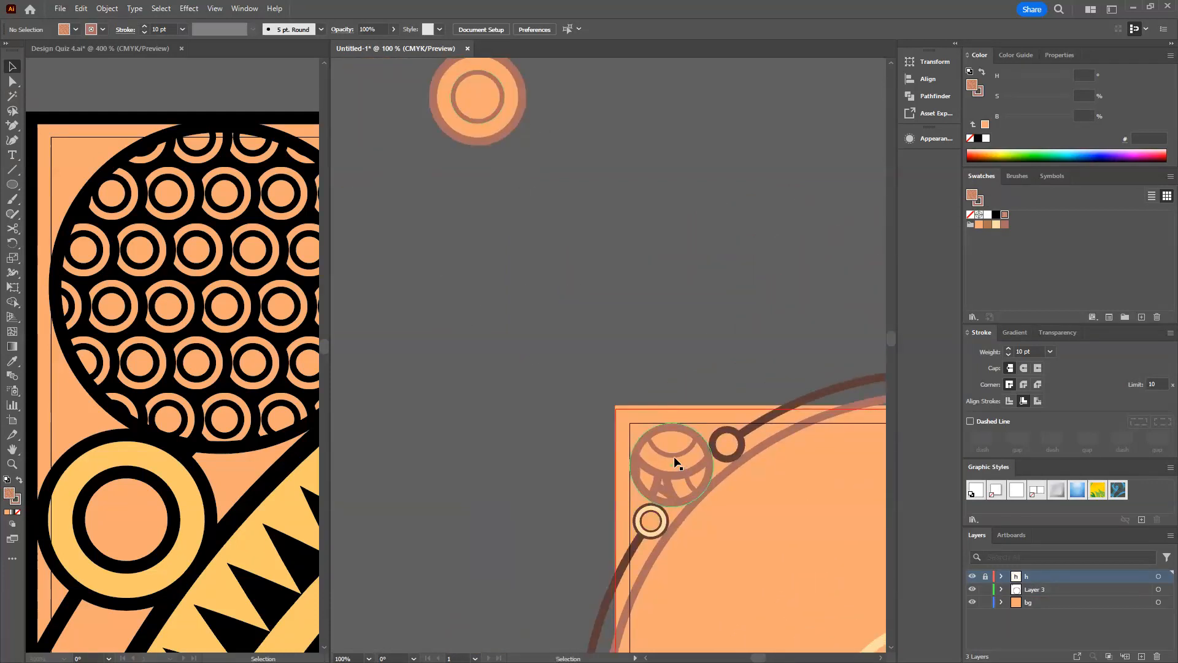
{"action": "left_click_drag", "start_coordinate": [488, 107], "coordinate": [597, 400]}
{"action": "left_click_drag", "start_coordinate": [540, 347], "coordinate": [593, 403]}
{"action": "left_click_drag", "start_coordinate": [630, 440], "coordinate": [524, 295]}
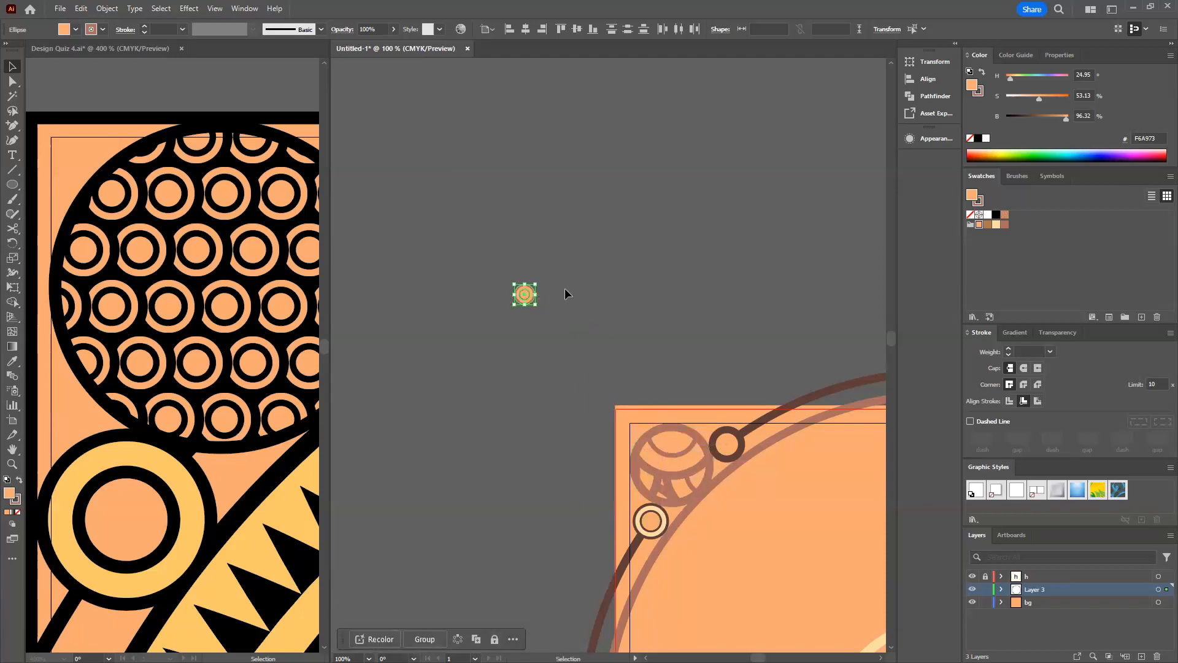
Make a new pattern from the small ring artwork.
{"action": "left_click", "coordinate": [139, 10]}
{"action": "mouse_move", "coordinate": [107, 9]}
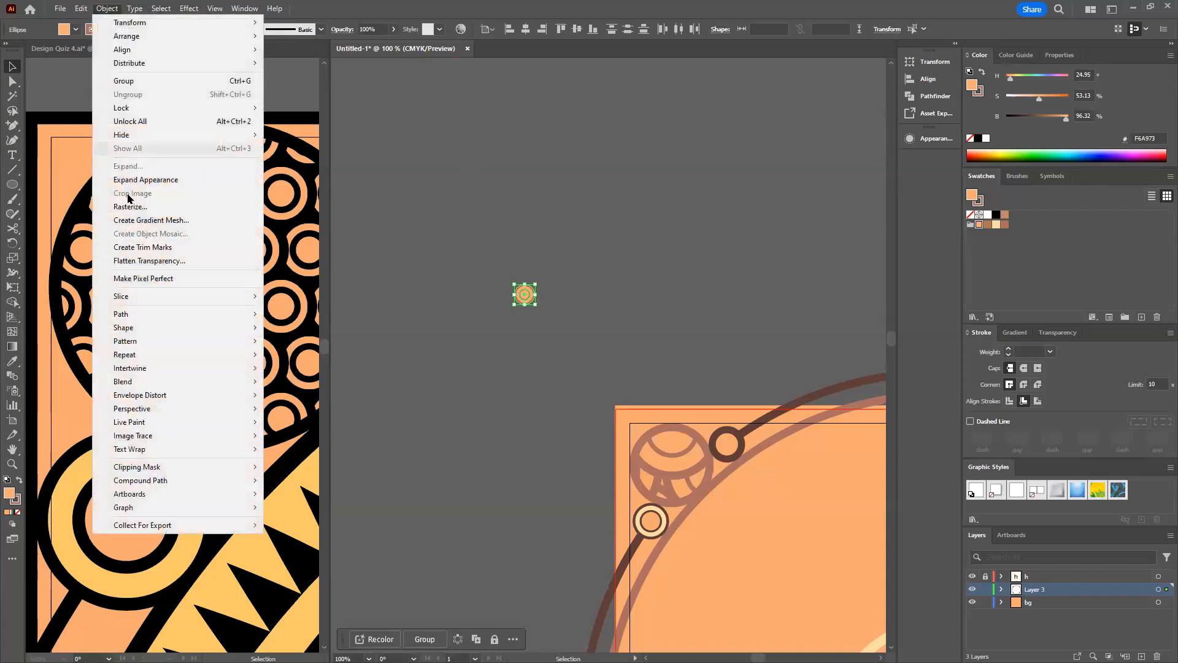
{"action": "mouse_move", "coordinate": [132, 341]}
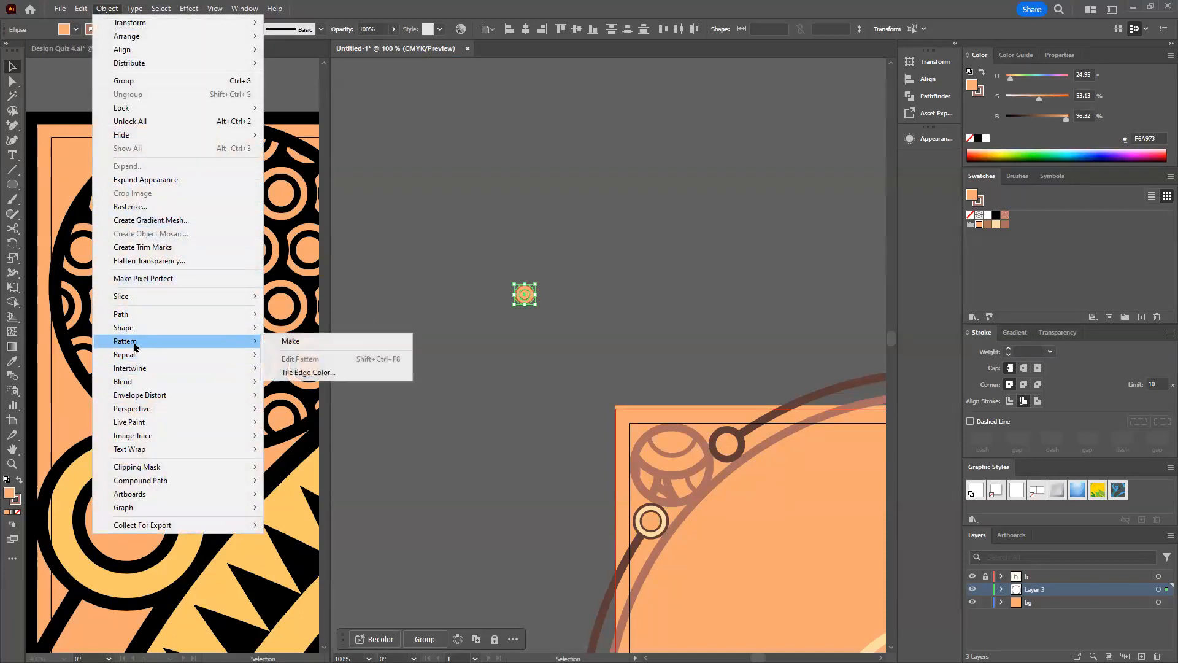
{"action": "left_click", "coordinate": [288, 342]}
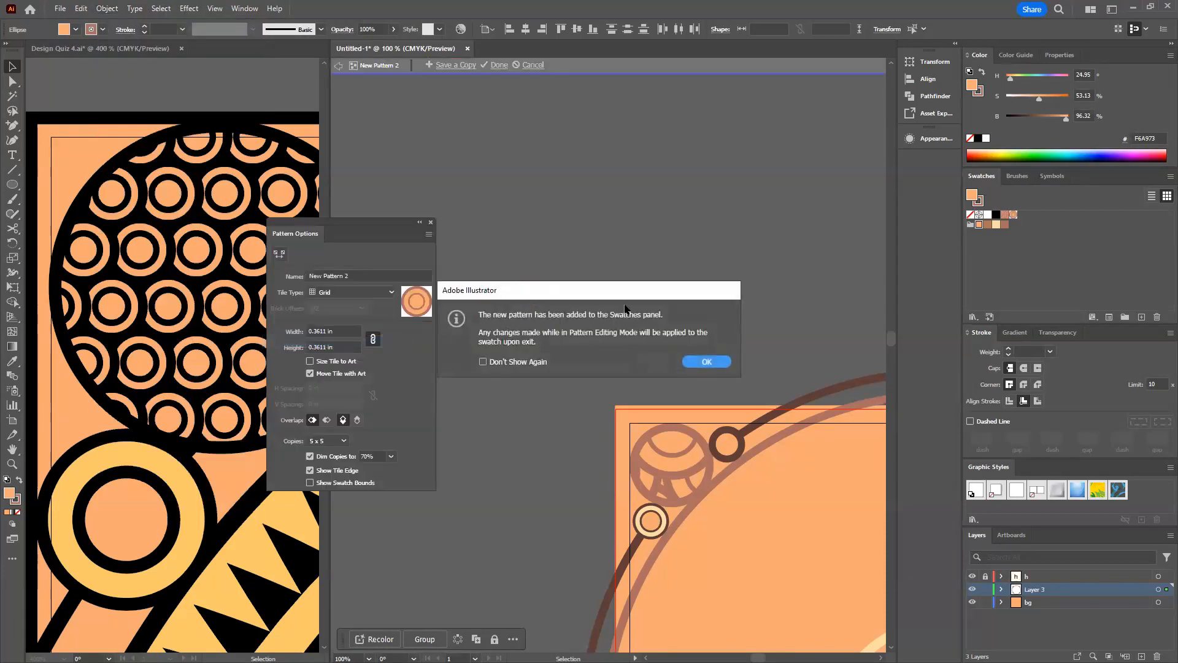
{"action": "left_click", "coordinate": [719, 365]}
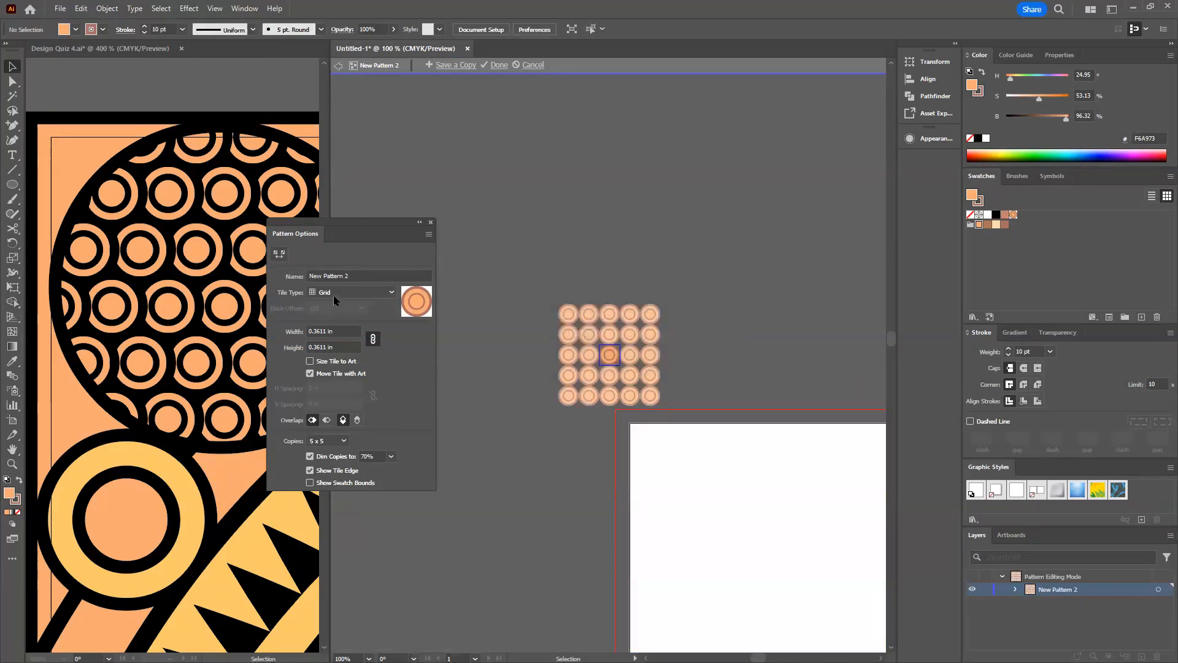
Try the Brick by Row tile type on the small ring pattern and undo it.
{"action": "left_click", "coordinate": [336, 293]}
{"action": "left_click", "coordinate": [337, 320]}
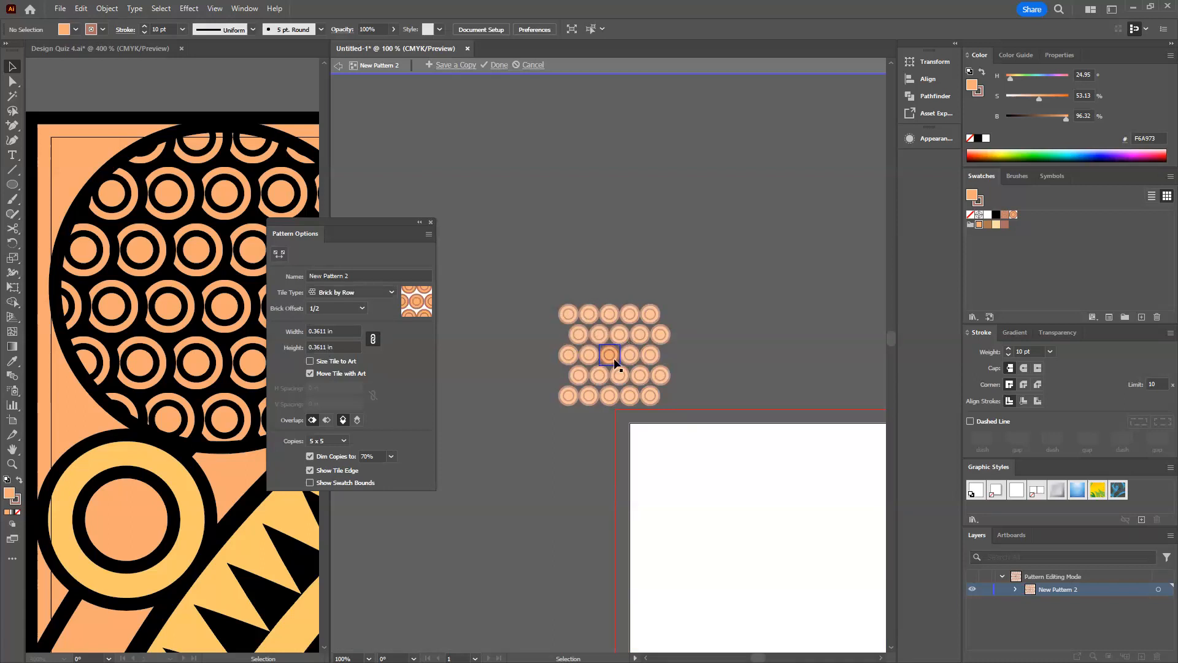
{"action": "scroll", "coordinate": [615, 363], "scroll_direction": "up", "scroll_amount": 5}
{"action": "left_click", "coordinate": [571, 354]}
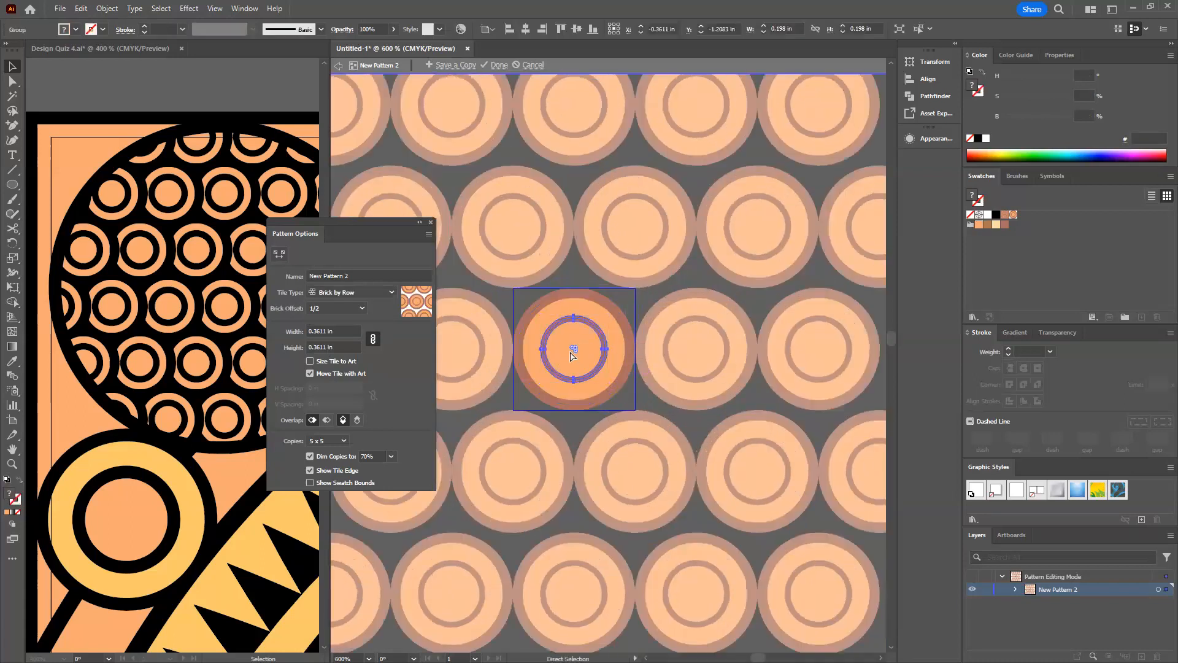
{"action": "key", "text": "ctrl+z"}
Duplicate the ring onto the tile's upper-right corner and save the pattern under the name smallTarget.
{"action": "left_click", "coordinate": [567, 374]}
{"action": "left_click_drag", "start_coordinate": [581, 352], "coordinate": [634, 296]}
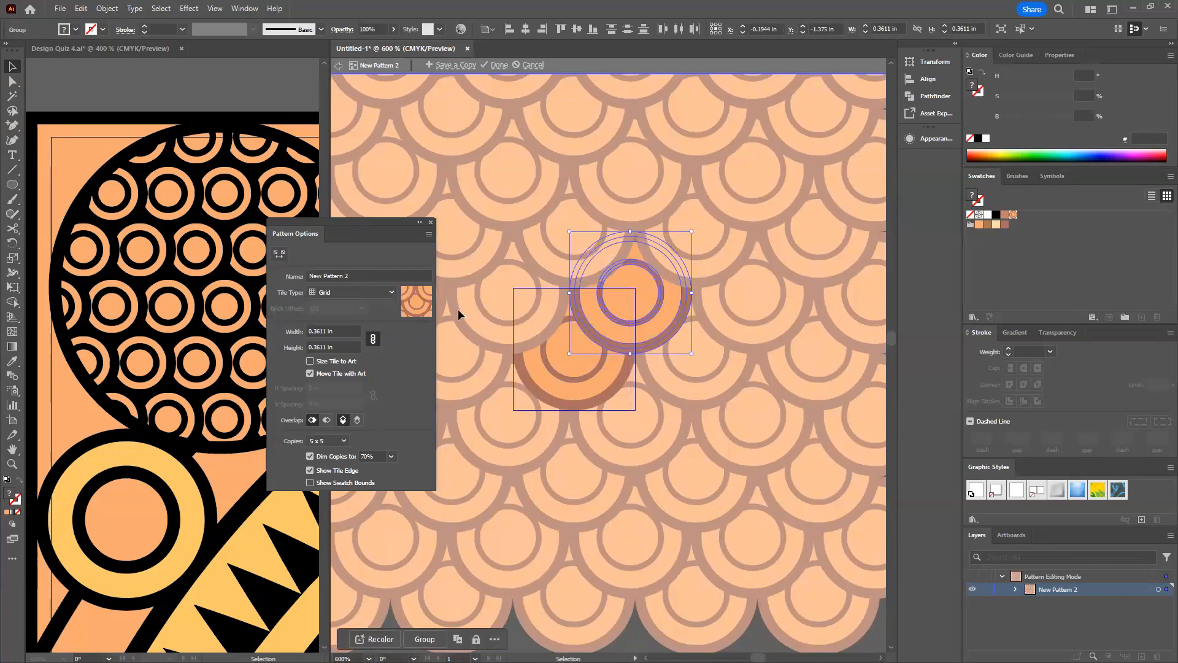
{"action": "left_click", "coordinate": [366, 276]}
{"action": "type", "text": "smallTarget"}
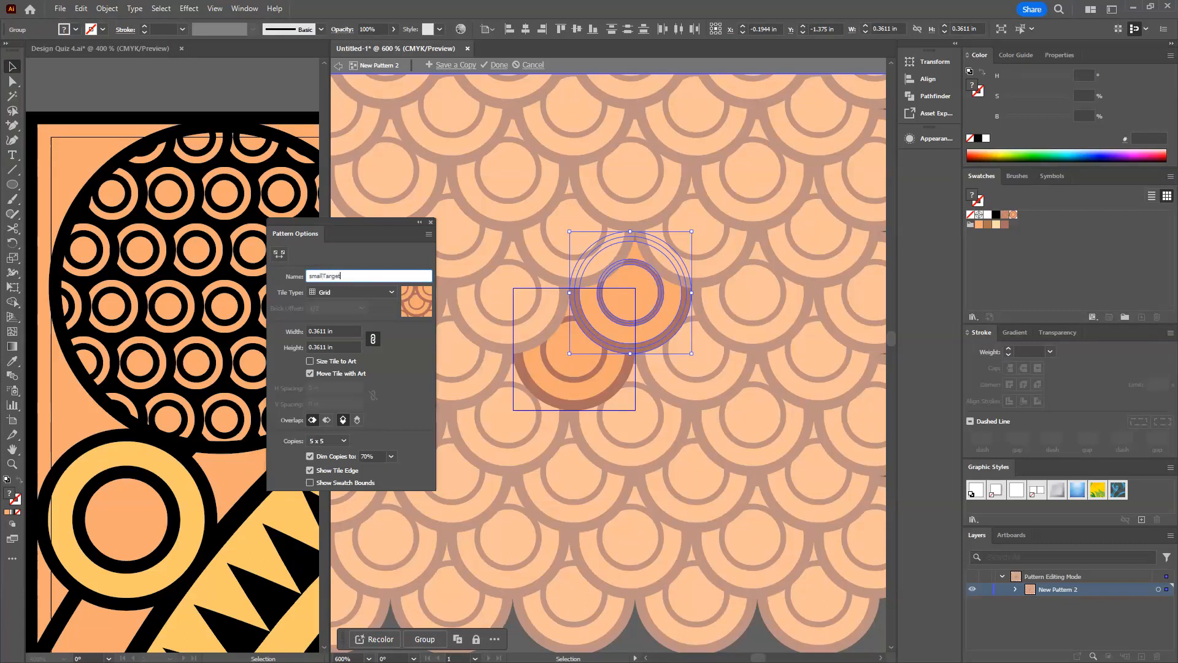
{"action": "key", "text": "Return"}
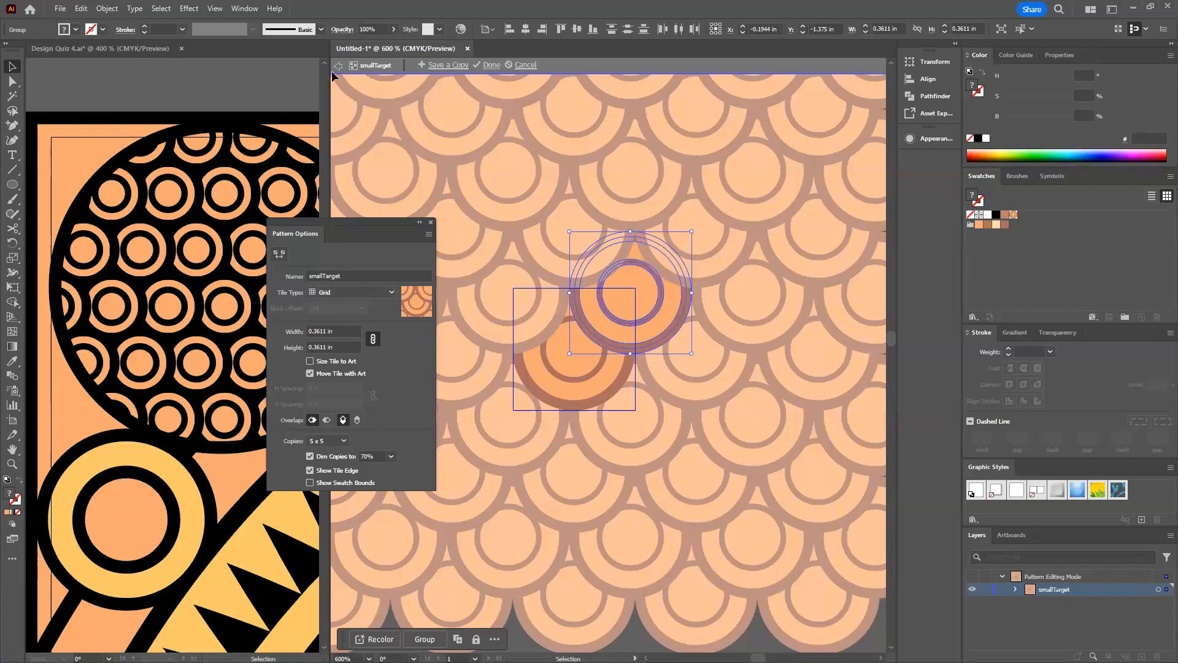
{"action": "left_click", "coordinate": [492, 65]}
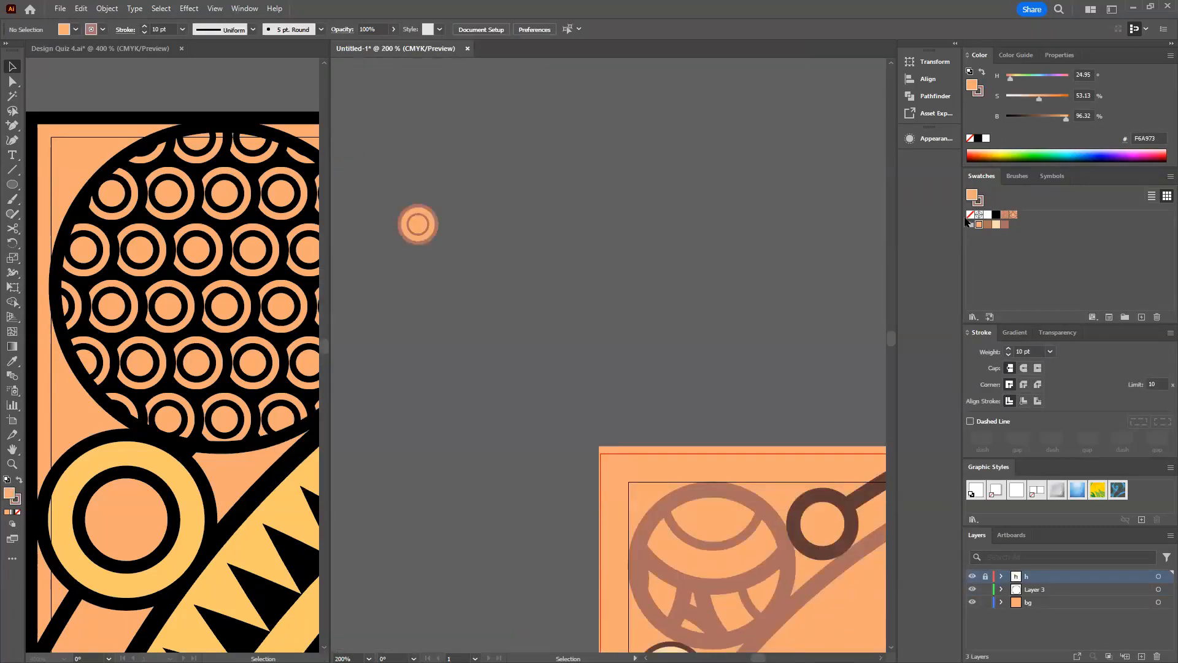
Fill the artboard's upper-left corner circle with the smallTarget pattern and deselect it.
{"action": "left_click", "coordinate": [549, 203]}
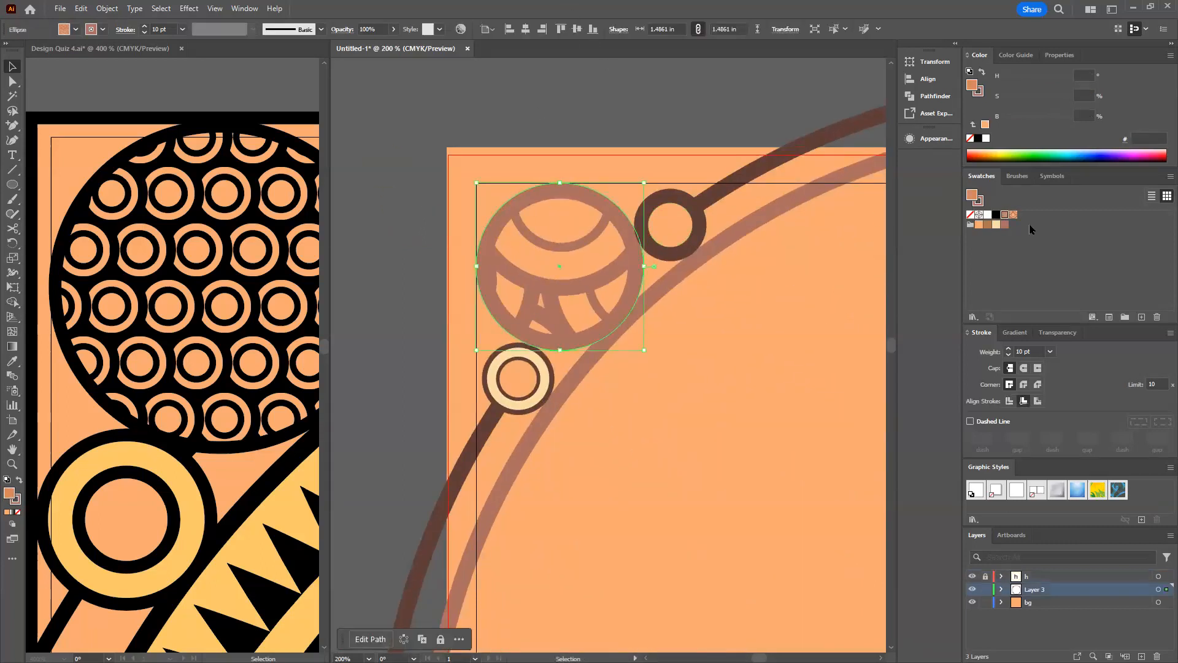
{"action": "left_click", "coordinate": [1014, 215]}
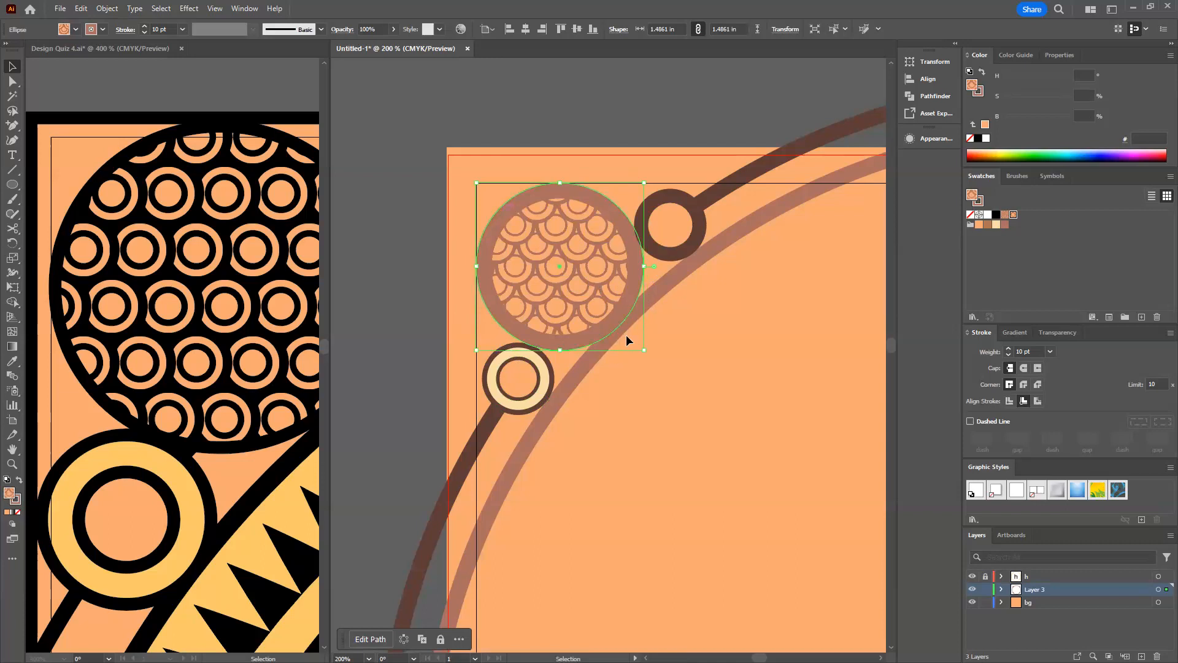
{"action": "scroll", "coordinate": [626, 333], "scroll_direction": "down", "scroll_amount": 2}
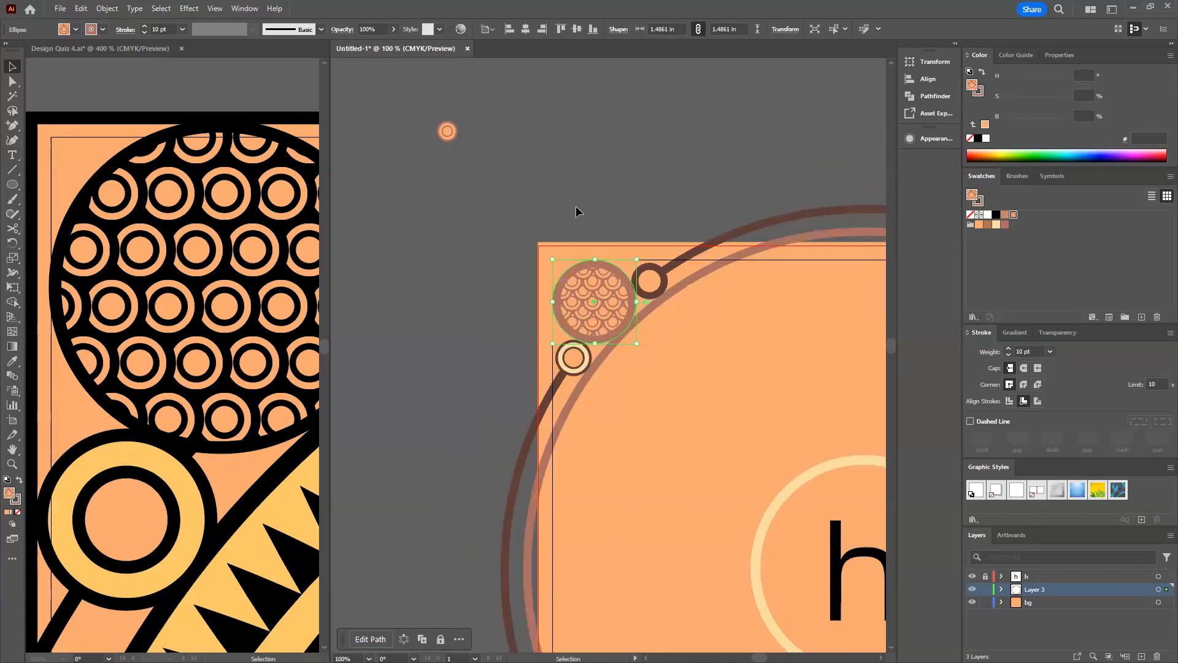
{"action": "left_click", "coordinate": [443, 156]}
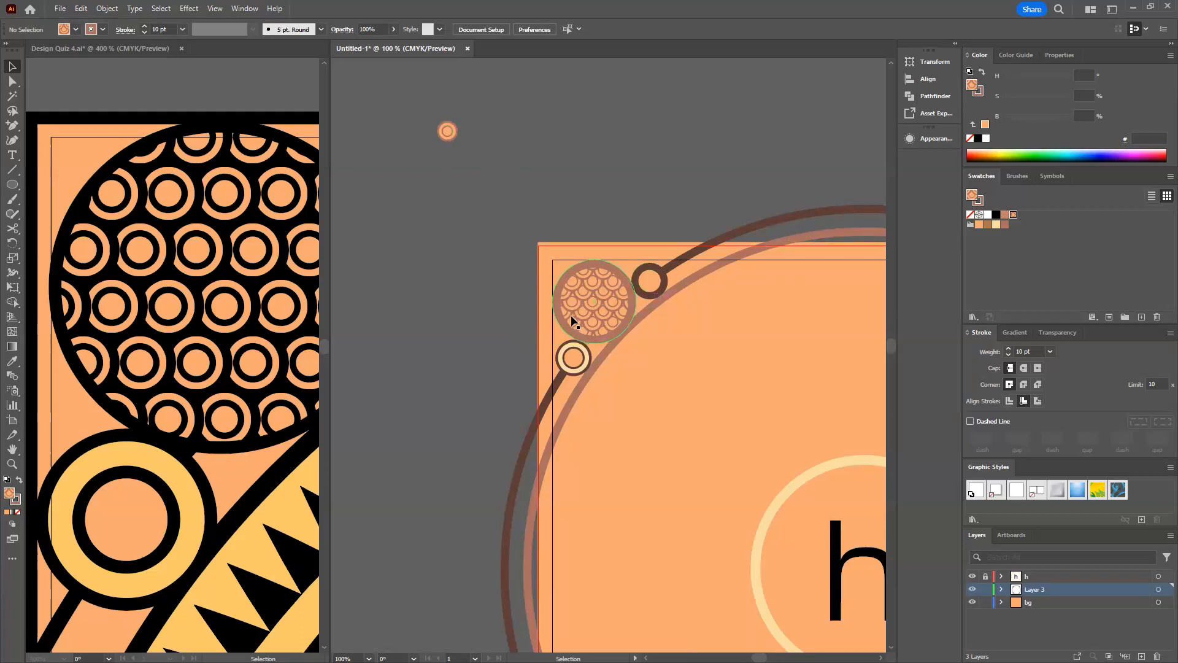
Examine the wavy pattern circle around the central logo in the Design Quiz 4 reference document.
{"action": "scroll", "coordinate": [236, 478], "scroll_direction": "down", "scroll_amount": 6}
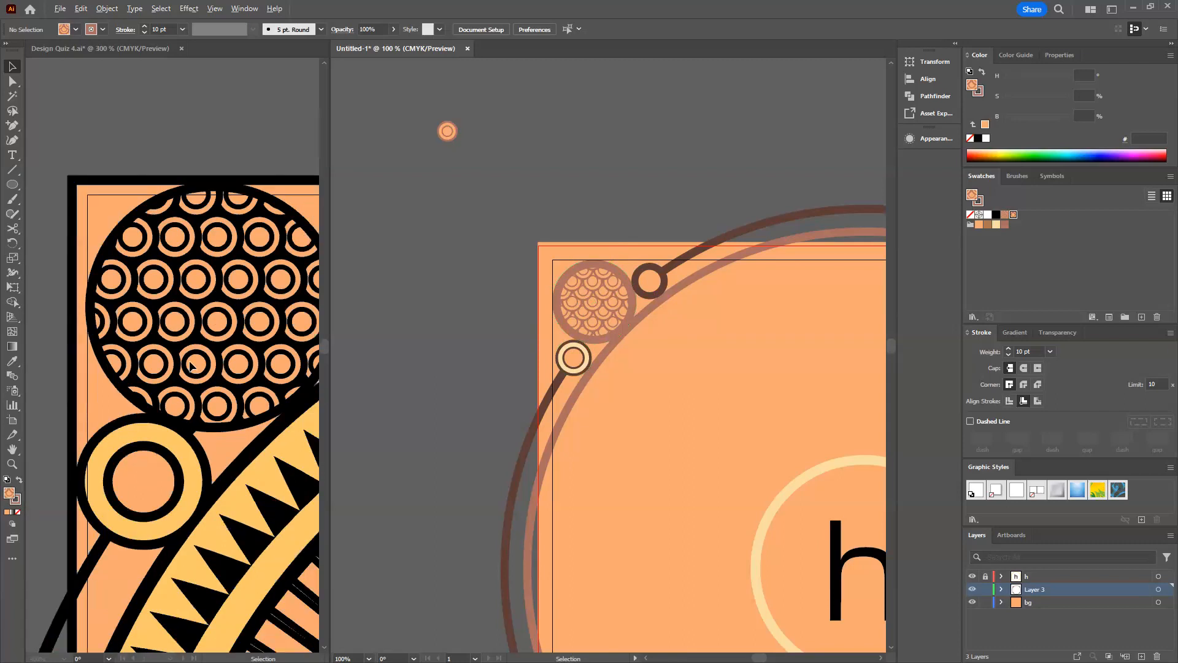
{"action": "left_click", "coordinate": [105, 318]}
{"action": "left_click_drag", "start_coordinate": [165, 349], "coordinate": [39, 201]}
{"action": "scroll", "coordinate": [156, 335], "scroll_direction": "up", "scroll_amount": 2}
{"action": "scroll", "coordinate": [157, 335], "scroll_direction": "down", "scroll_amount": 1}
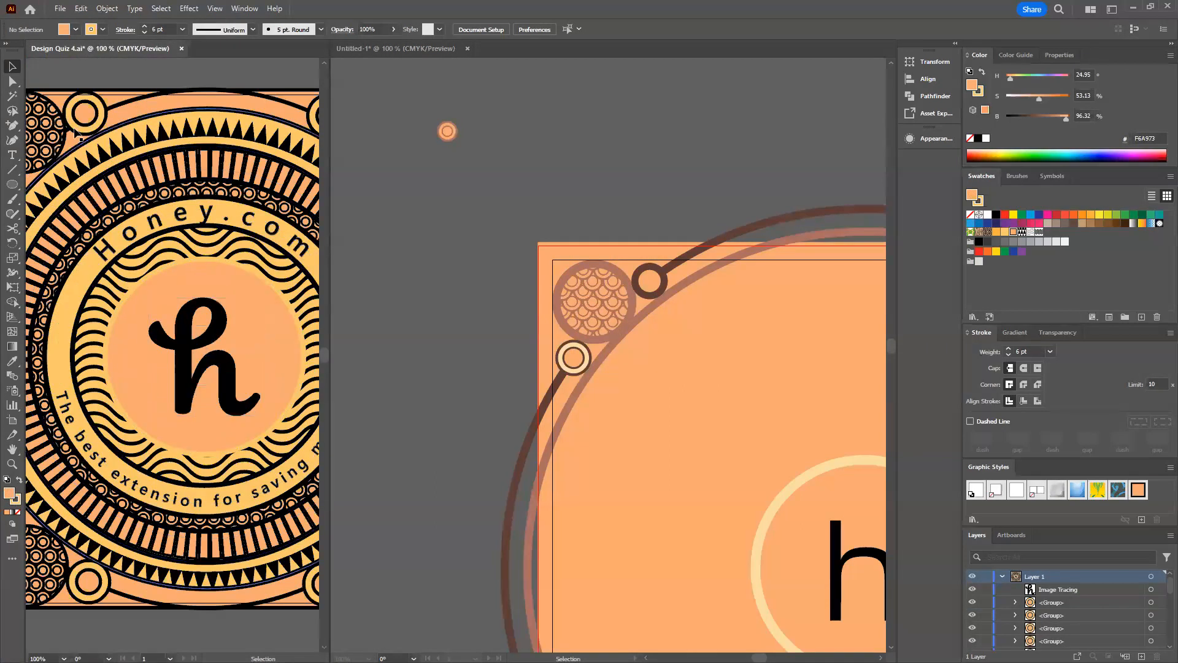
{"action": "left_click", "coordinate": [155, 263]}
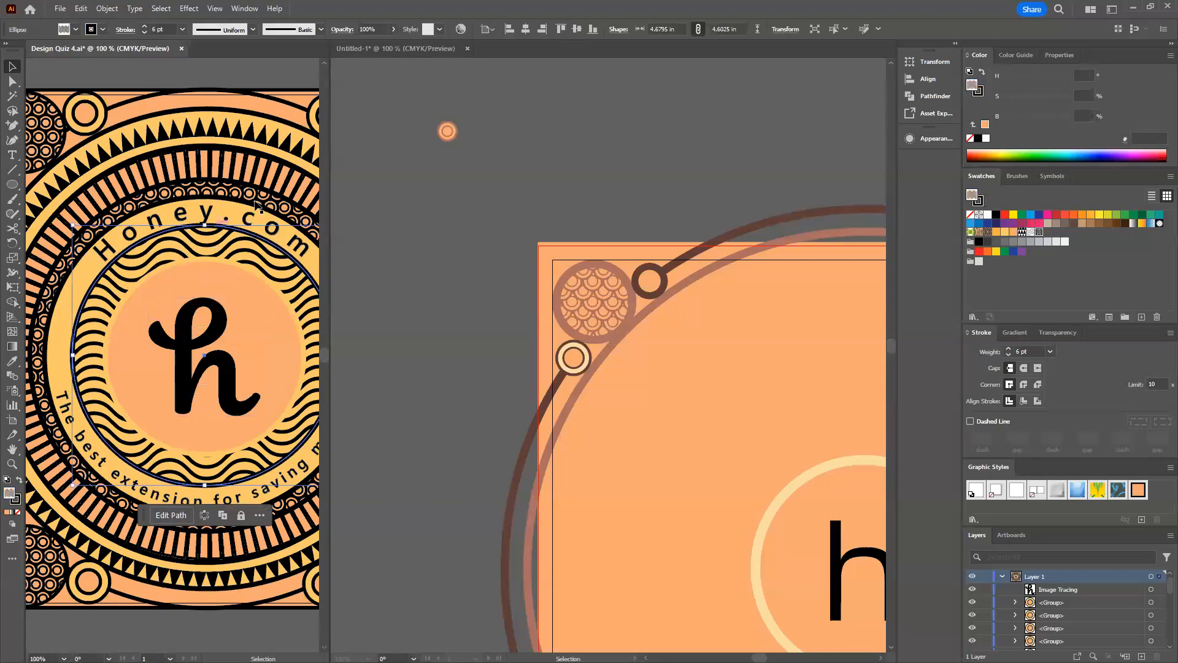
In the untitled document, draw three stacked wavy strokes about 2 in wide with the Blob Brush above the artboard's upper-left corner.
{"action": "left_click", "coordinate": [550, 129]}
{"action": "left_click_drag", "start_coordinate": [550, 129], "coordinate": [484, 297]}
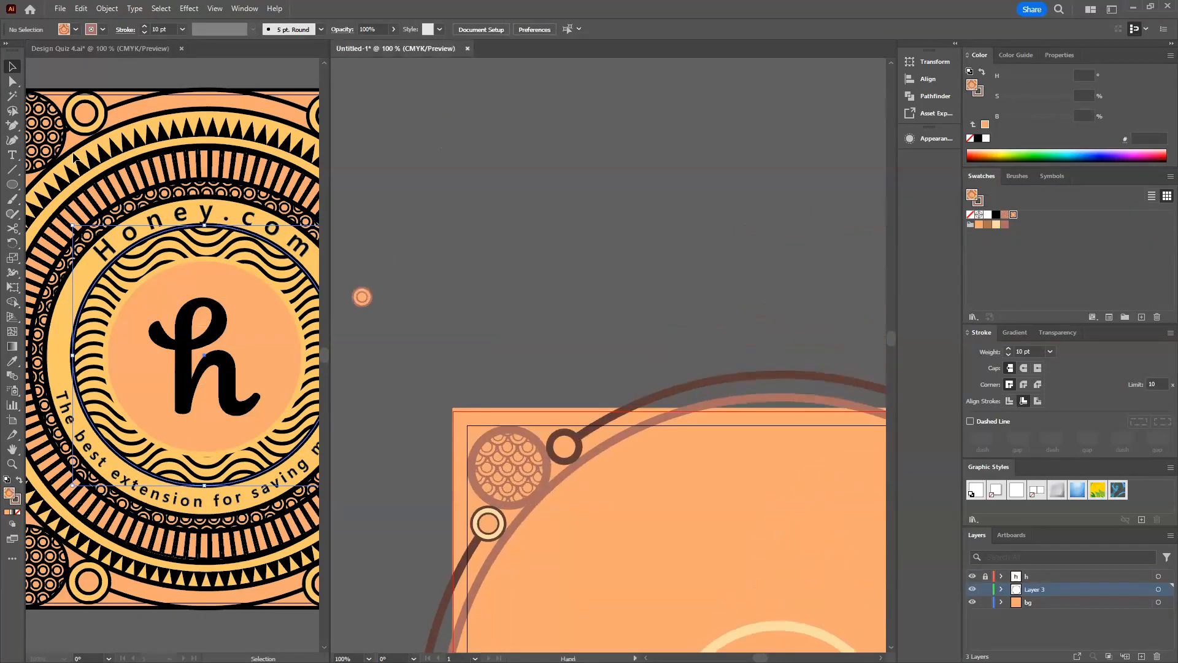
{"action": "left_click_drag", "start_coordinate": [13, 199], "coordinate": [50, 214]}
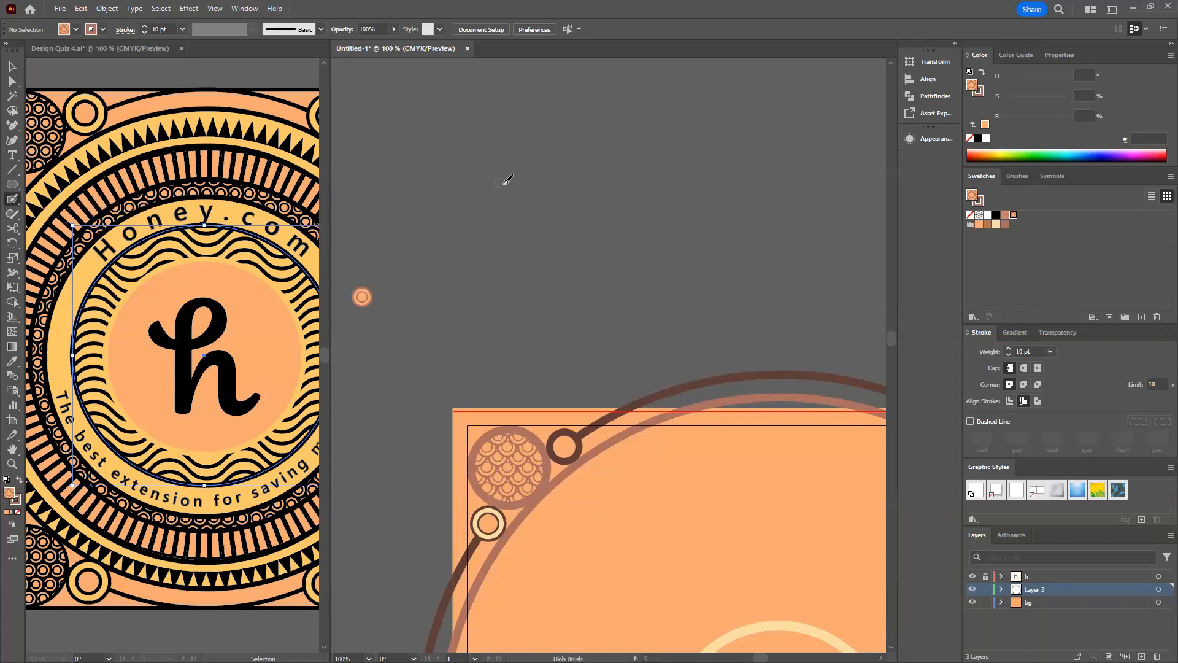
{"action": "mouse_move", "coordinate": [421, 189]}
{"action": "left_mouse_down"}
{"action": "mouse_move", "coordinate": [521, 183]}
{"action": "mouse_move", "coordinate": [433, 212]}
{"action": "mouse_move", "coordinate": [538, 204]}
{"action": "left_mouse_up"}
{"action": "left_click_drag", "start_coordinate": [421, 227], "coordinate": [531, 232]}
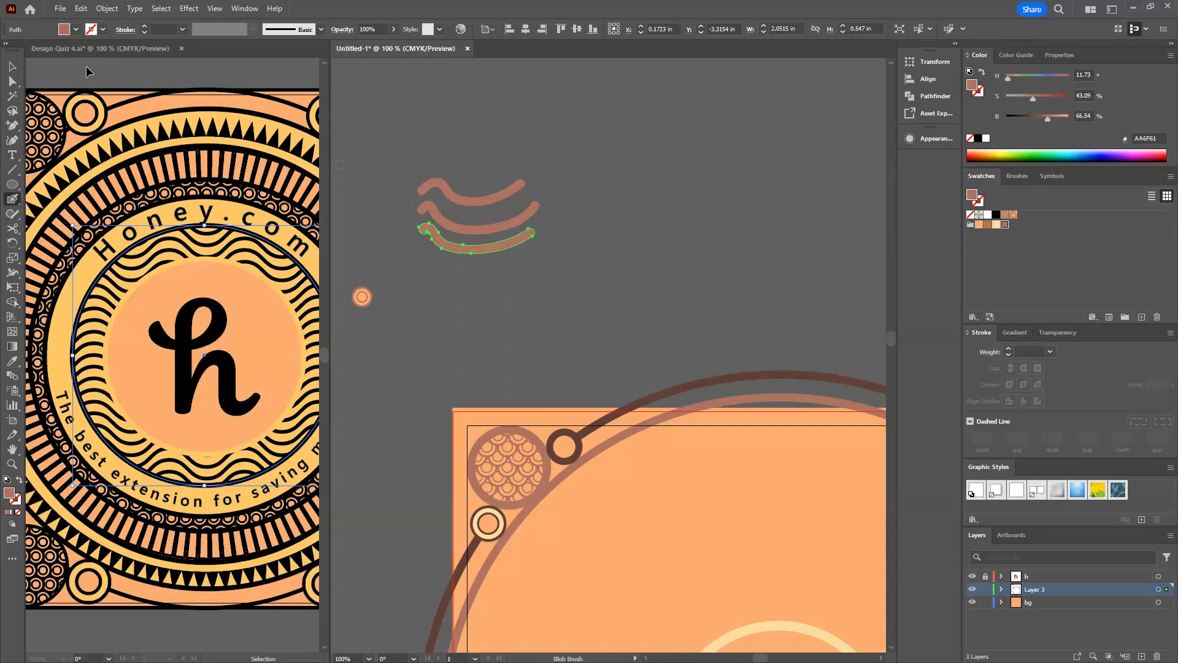
Make a new pattern from the three wavy strokes above the artboard.
{"action": "left_click_drag", "start_coordinate": [379, 130], "coordinate": [534, 319]}
{"action": "left_click", "coordinate": [107, 8]}
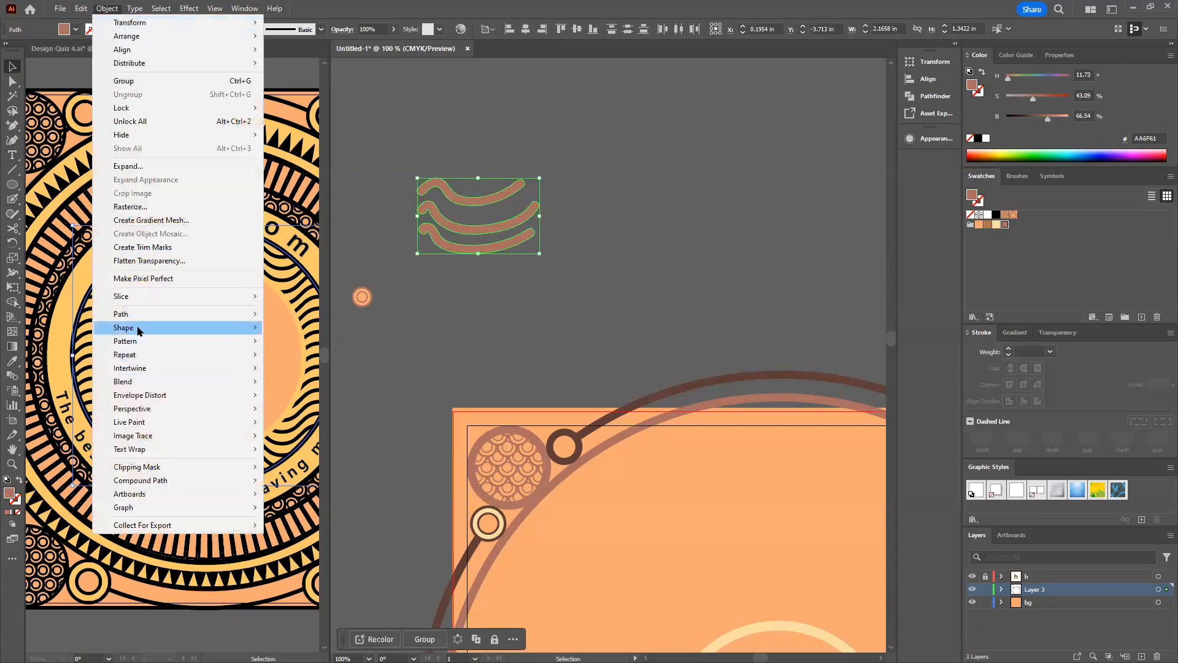
{"action": "mouse_move", "coordinate": [220, 343]}
{"action": "left_click", "coordinate": [293, 342]}
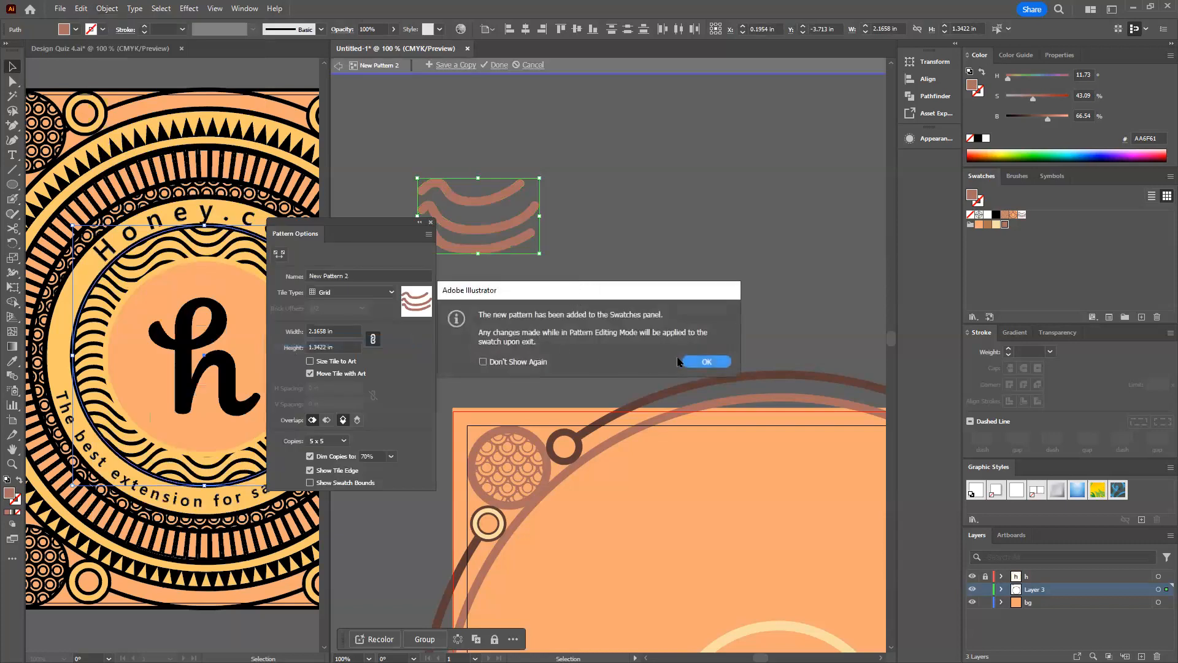
{"action": "left_click", "coordinate": [707, 362]}
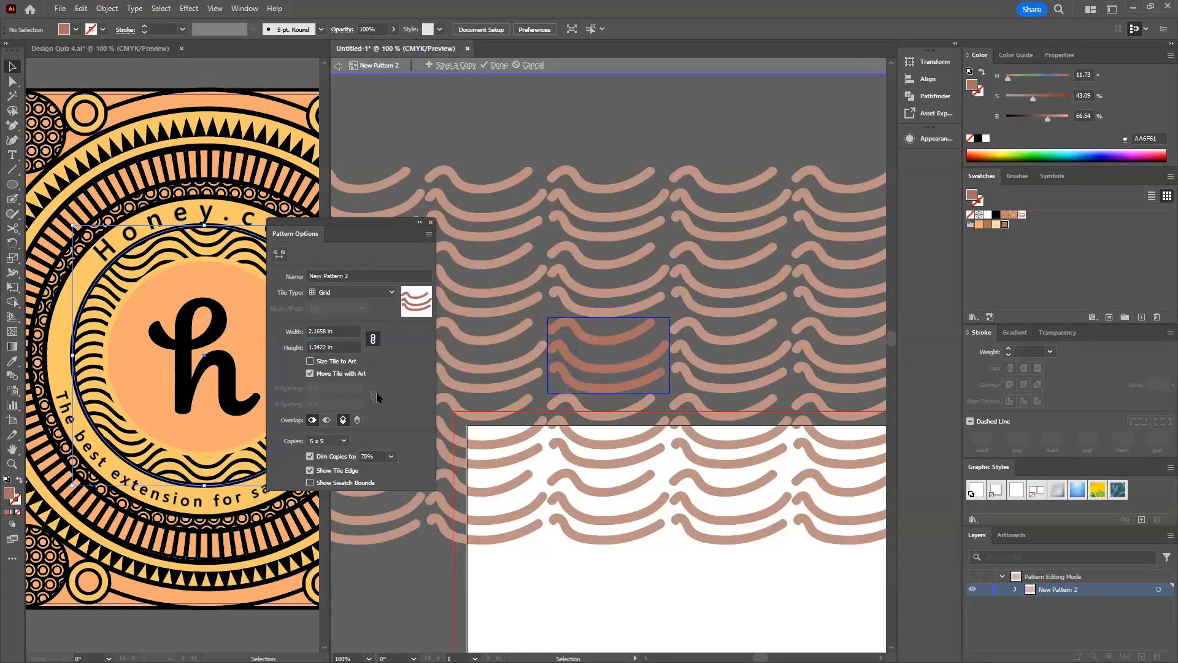
Compare the grid, brick and hex tile arrangements for the wave pattern and set its tile type to Hex by Row.
{"action": "left_click", "coordinate": [352, 293]}
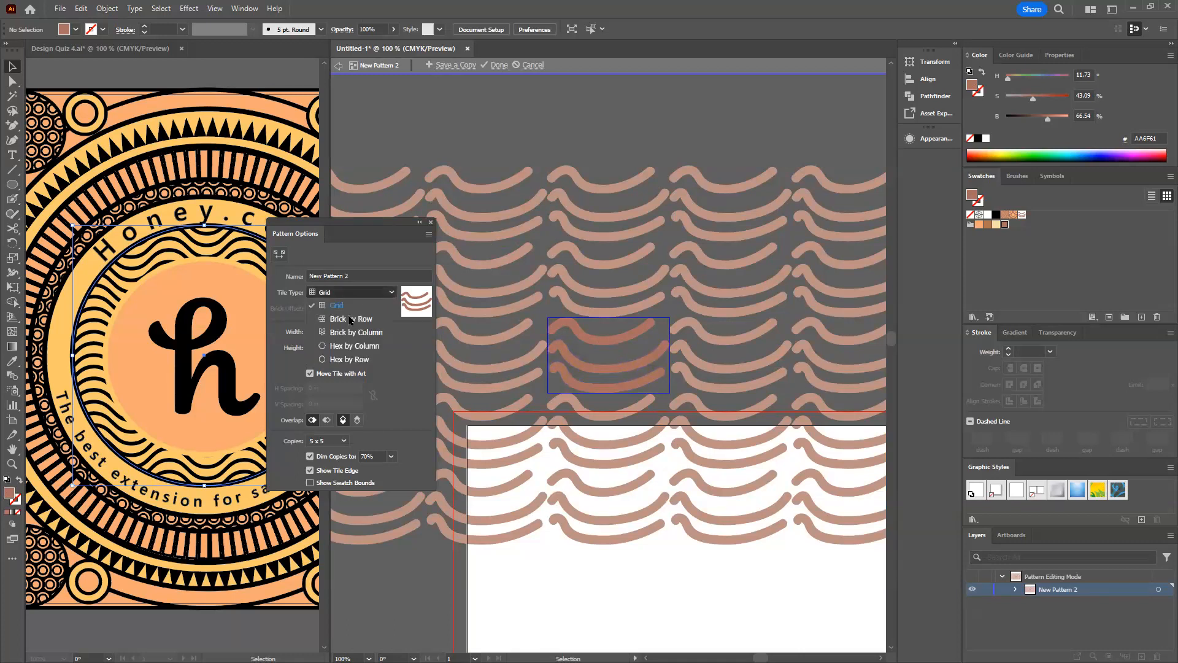
{"action": "left_click", "coordinate": [349, 348]}
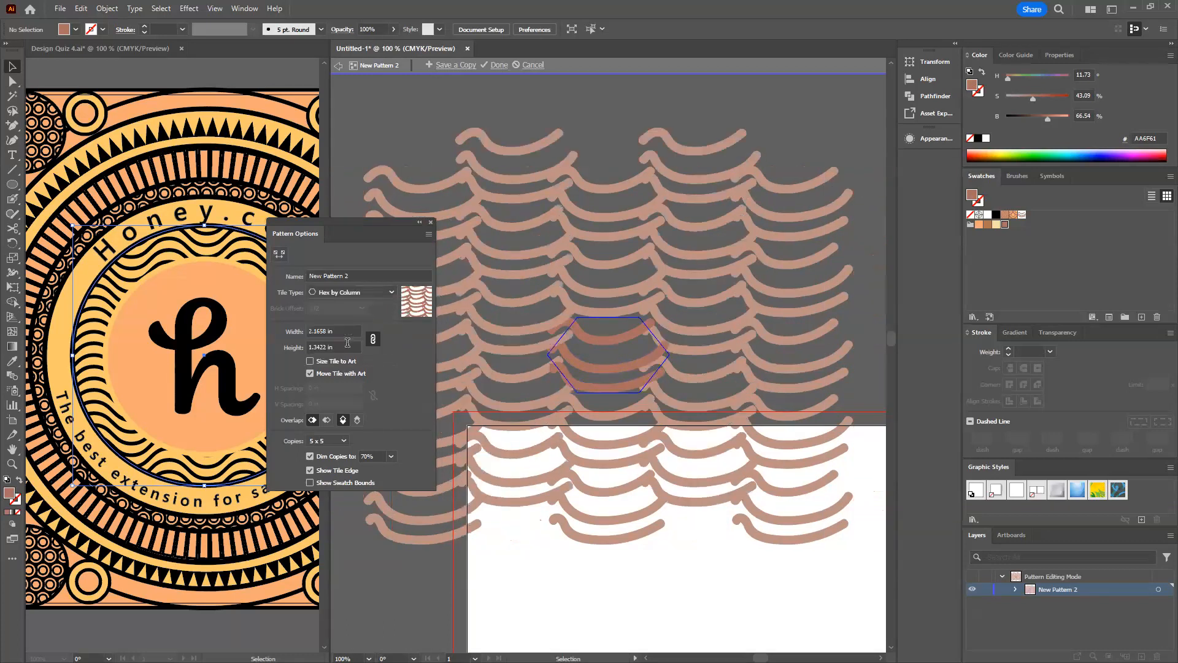
{"action": "left_click", "coordinate": [348, 293]}
{"action": "left_click", "coordinate": [342, 364]}
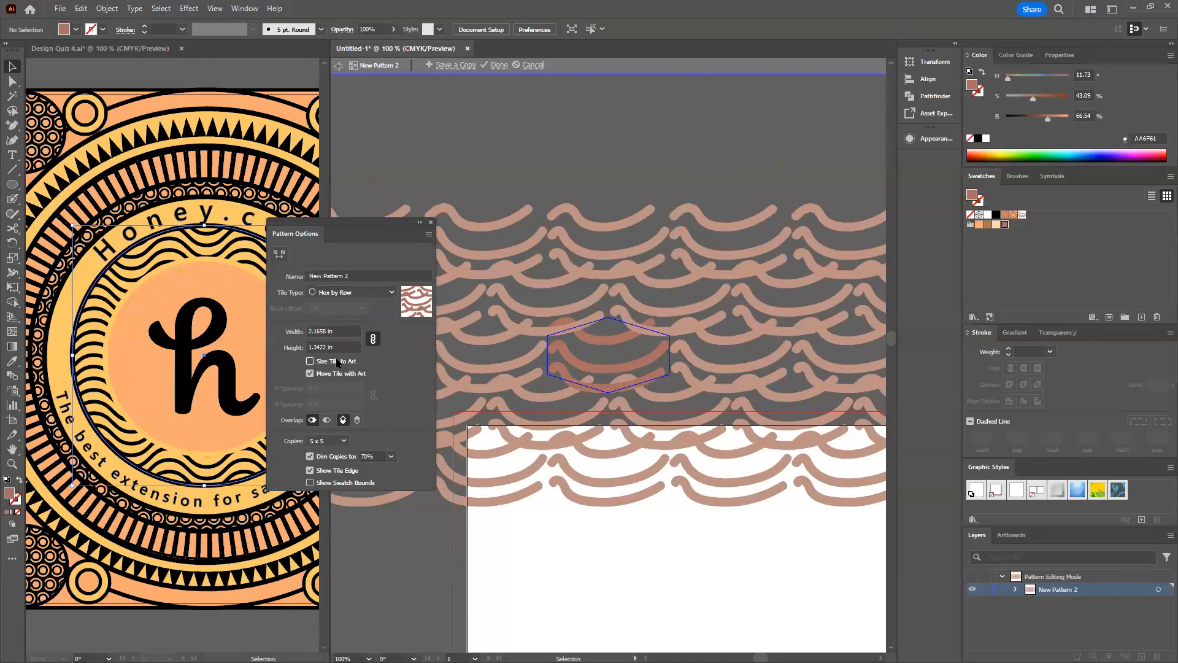
{"action": "left_click", "coordinate": [335, 294]}
{"action": "left_click", "coordinate": [356, 319]}
{"action": "left_click", "coordinate": [344, 292]}
{"action": "left_click", "coordinate": [345, 304]}
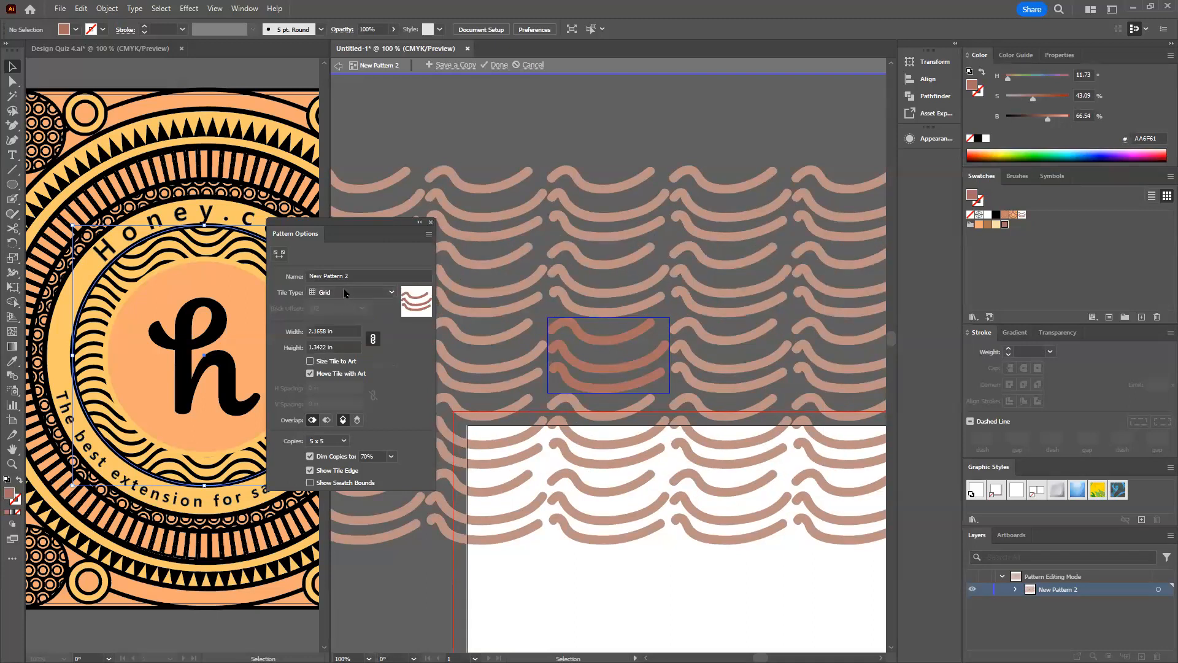
{"action": "left_click", "coordinate": [343, 292]}
{"action": "left_click", "coordinate": [343, 363]}
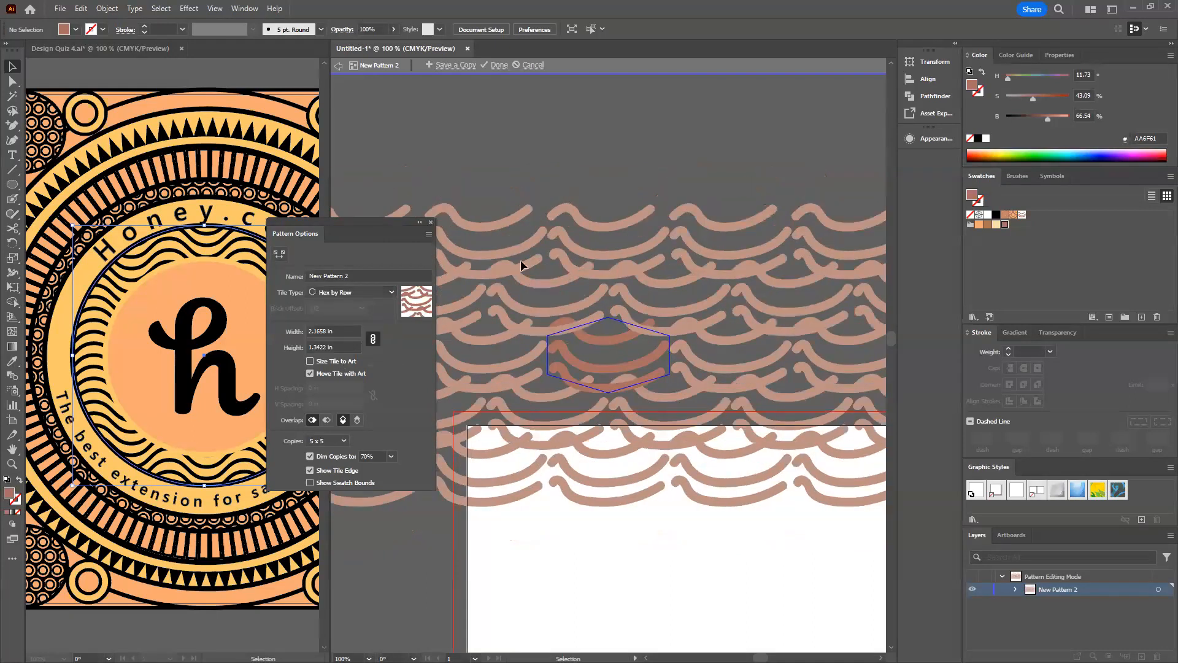
{"action": "left_click", "coordinate": [344, 292]}
{"action": "left_click", "coordinate": [338, 345]}
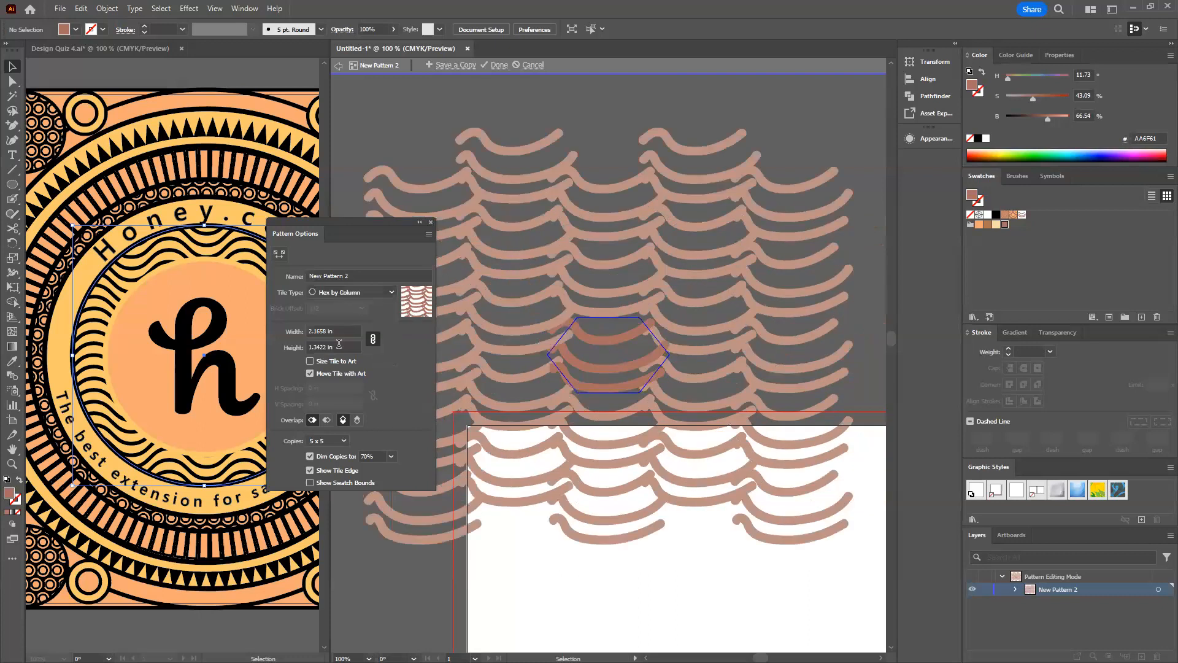
{"action": "left_click", "coordinate": [344, 292]}
{"action": "left_click", "coordinate": [343, 362]}
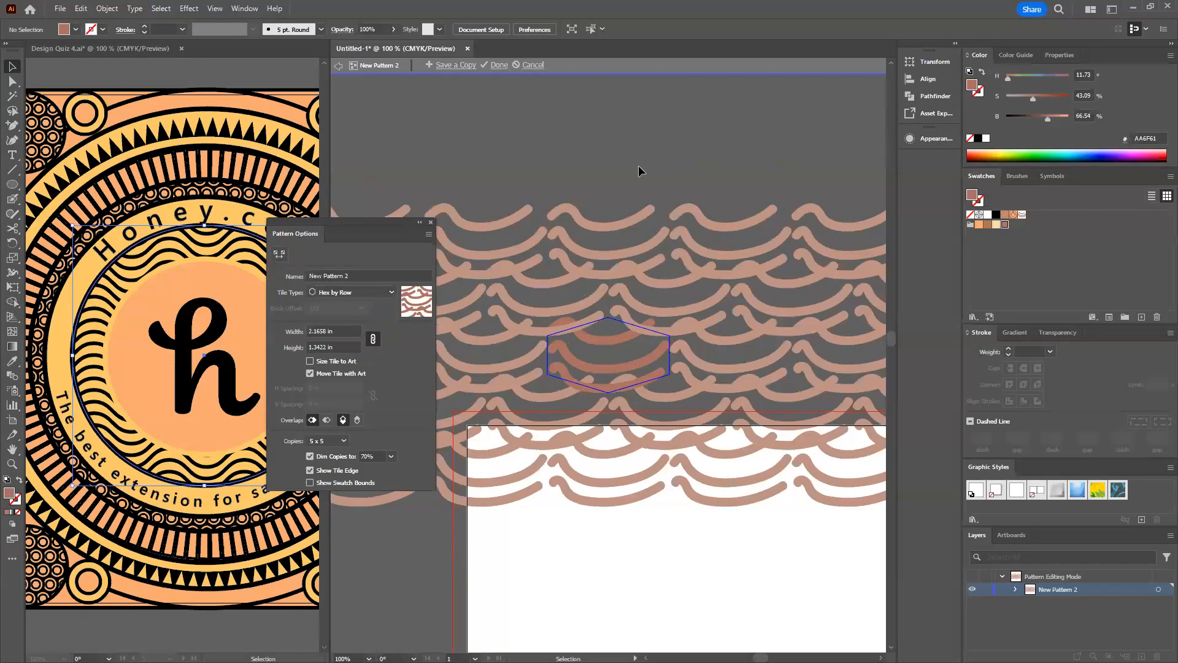
Reshape the tile's upper wave to about 1.29 by 0.39 in, recolor it light orange F6A973, and finish editing the pattern.
{"action": "left_click_drag", "start_coordinate": [605, 338], "coordinate": [542, 331]}
{"action": "left_click_drag", "start_coordinate": [672, 359], "coordinate": [627, 350]}
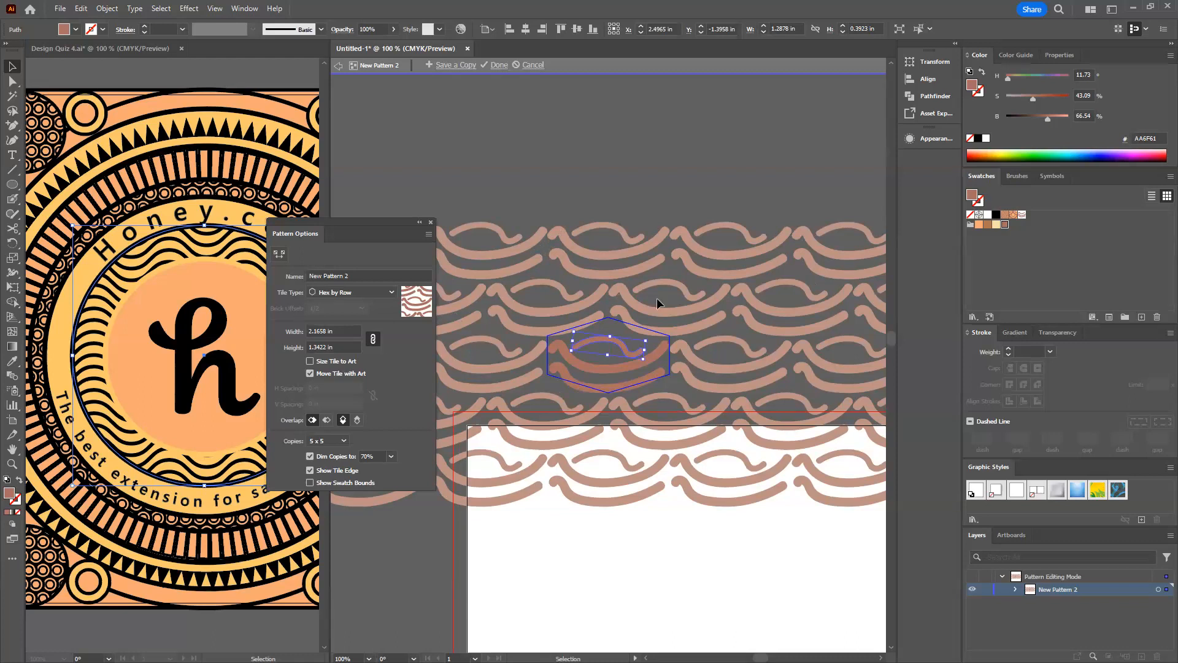
{"action": "left_click", "coordinate": [979, 225]}
{"action": "left_click", "coordinate": [689, 115]}
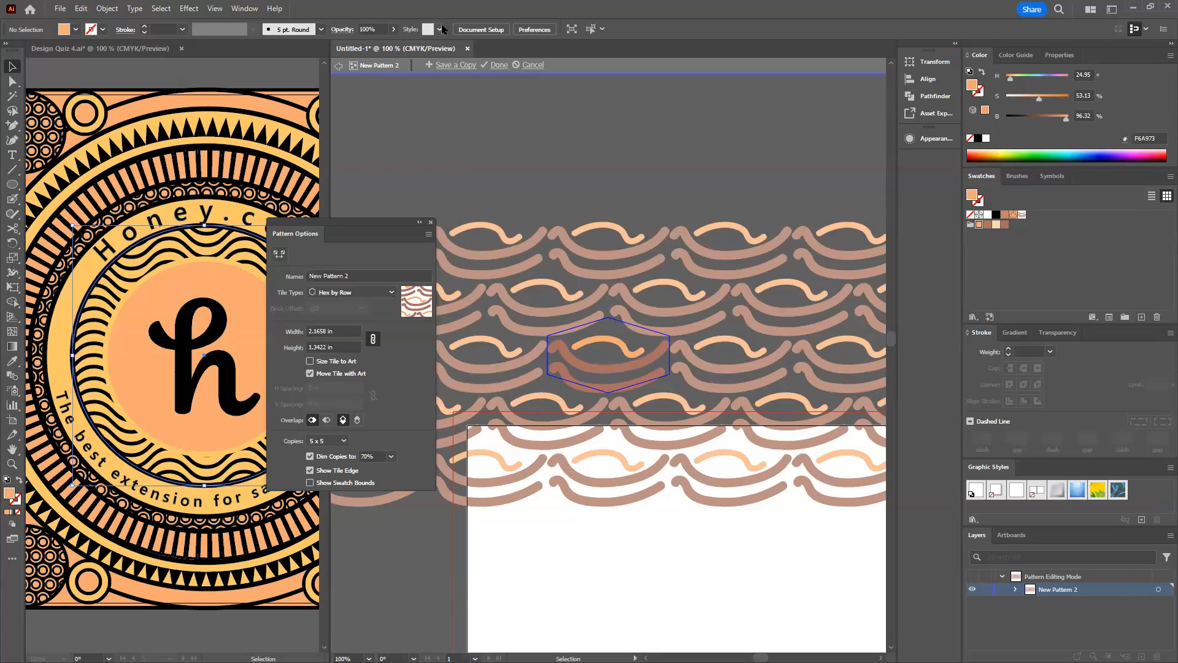
{"action": "left_click", "coordinate": [499, 65]}
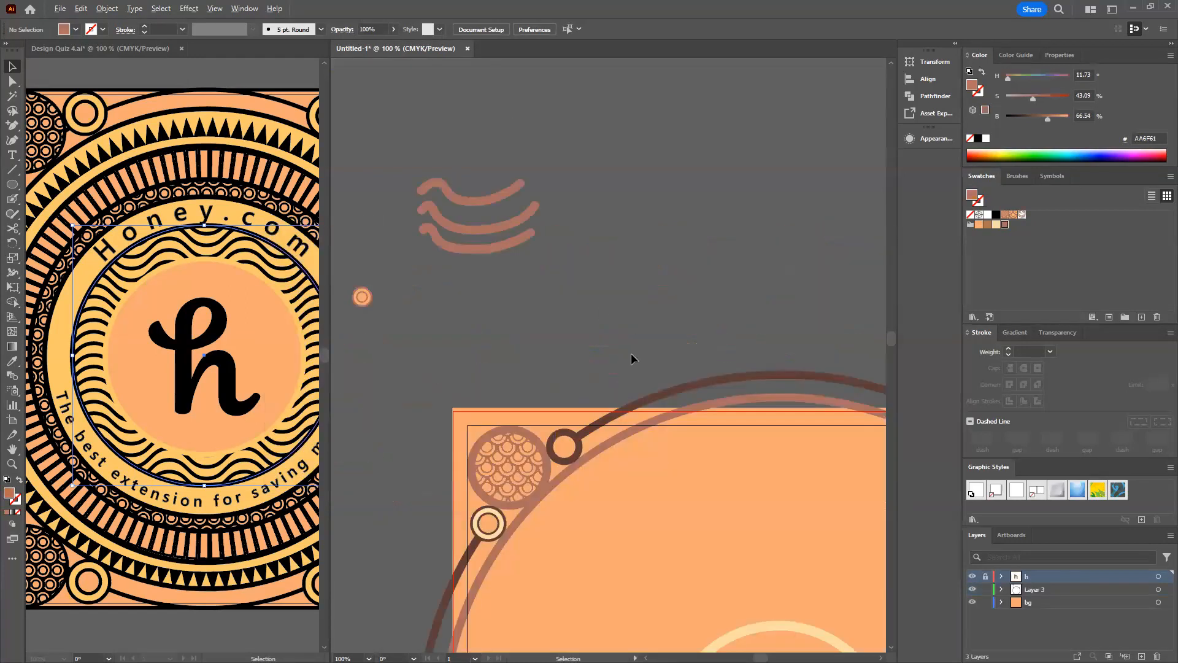
On Layer 3, draw a circle about 6.42 in in diameter centred on the letter h and fill it with the wave pattern.
{"action": "scroll", "coordinate": [631, 352], "scroll_direction": "down", "scroll_amount": 2}
{"action": "left_click_drag", "start_coordinate": [674, 269], "coordinate": [560, 139]}
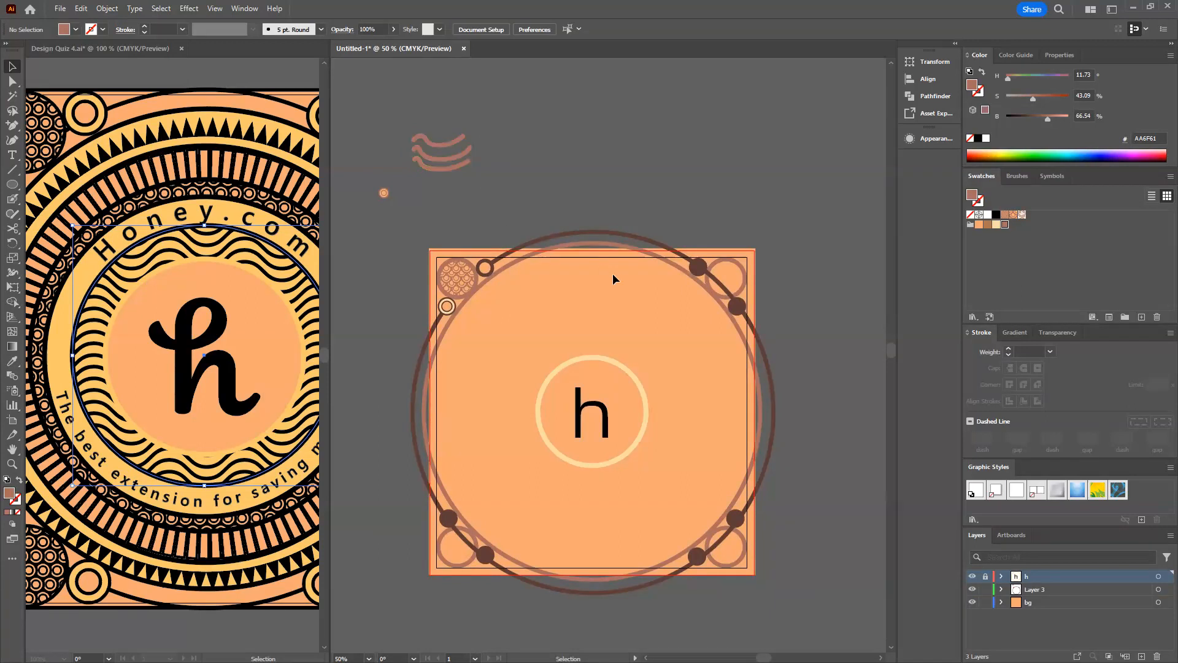
{"action": "scroll", "coordinate": [616, 318], "scroll_direction": "up", "scroll_amount": 1}
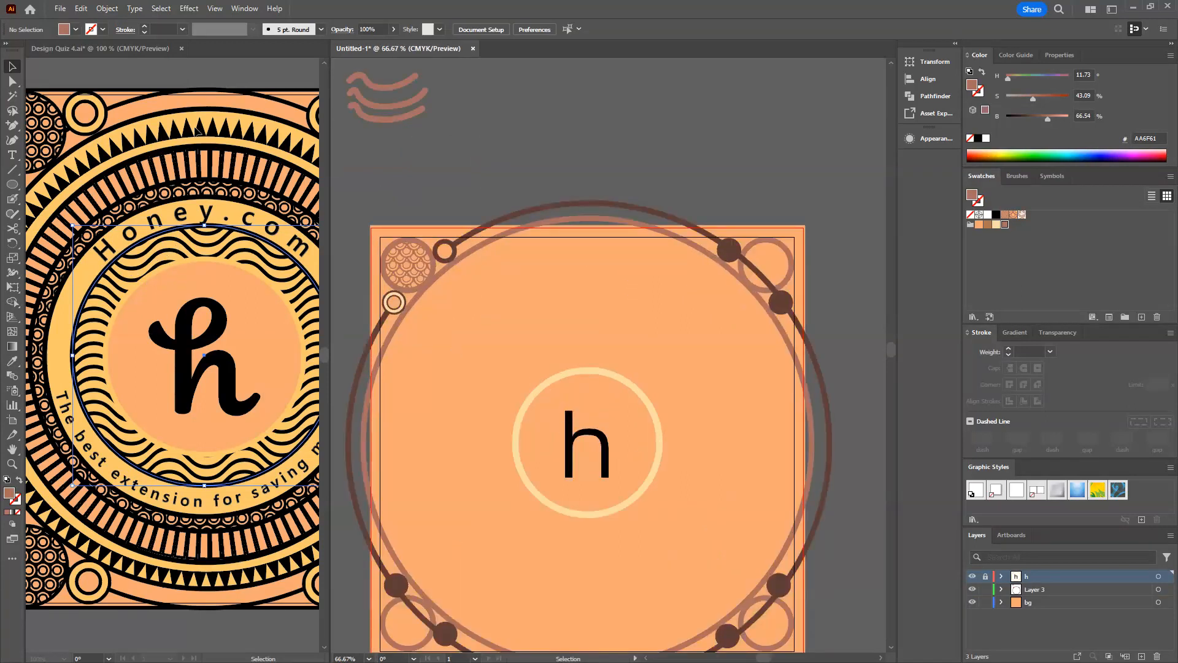
{"action": "left_click", "coordinate": [12, 184]}
{"action": "left_click", "coordinate": [1037, 591]}
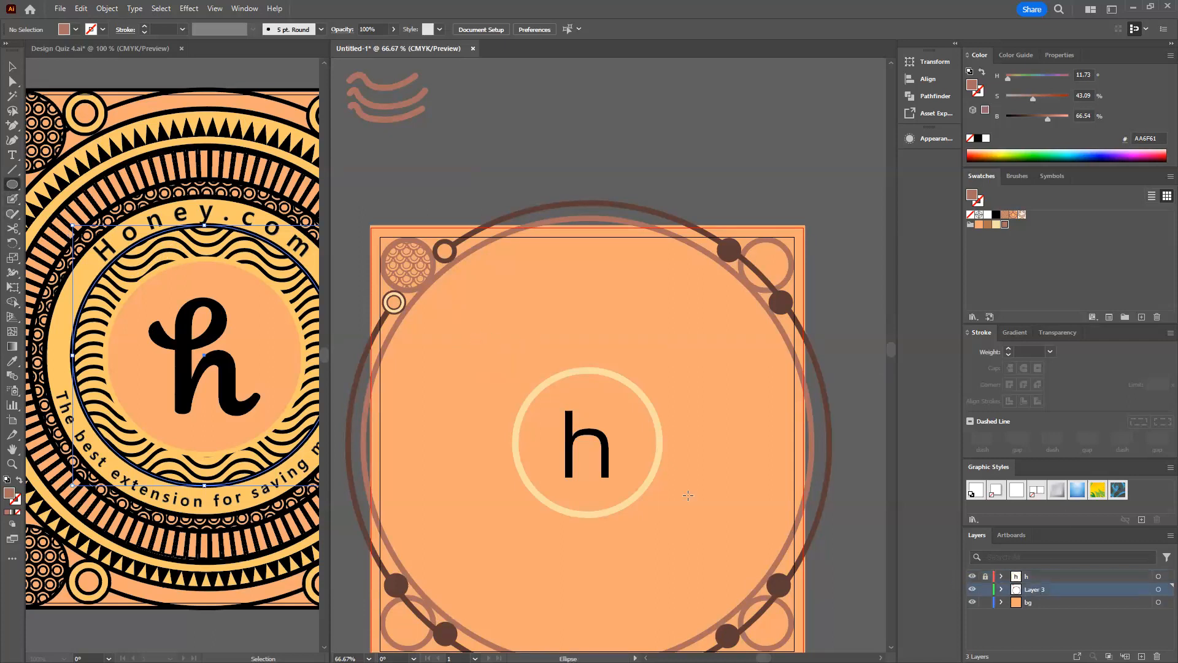
{"action": "left_click_drag", "start_coordinate": [587, 442], "coordinate": [708, 524]}
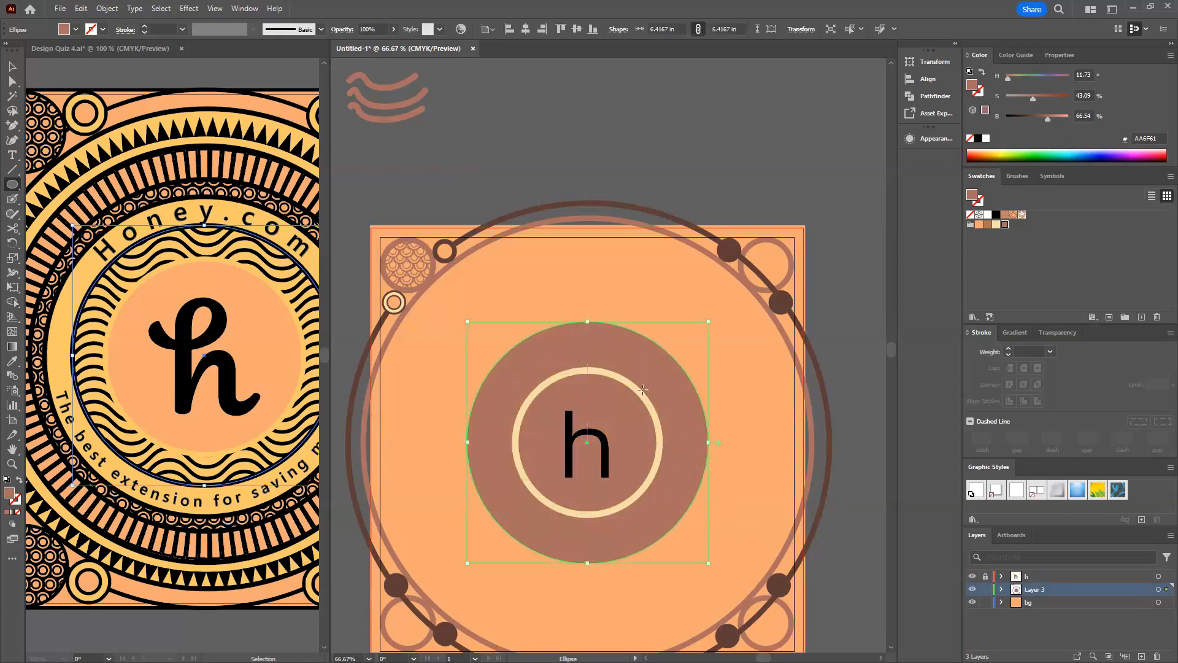
{"action": "left_click", "coordinate": [1022, 216]}
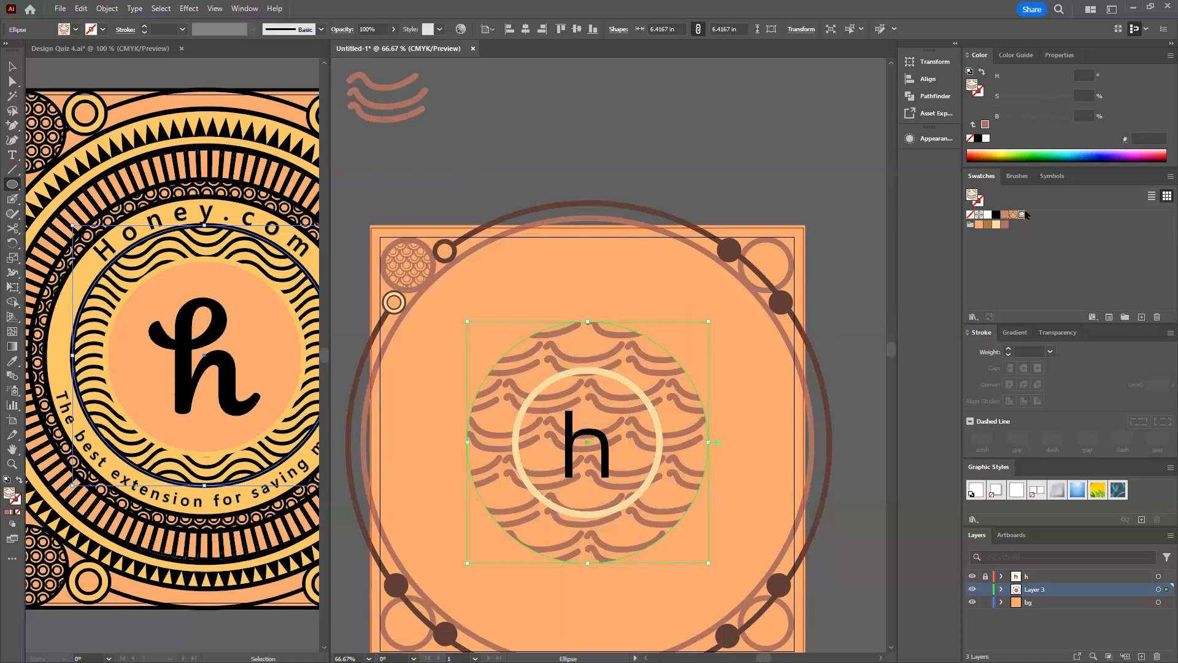
Unlock the h layer, fill the 4 in ring around the letter with light orange F6A973, and expand the layer's contents.
{"action": "key", "text": "v"}
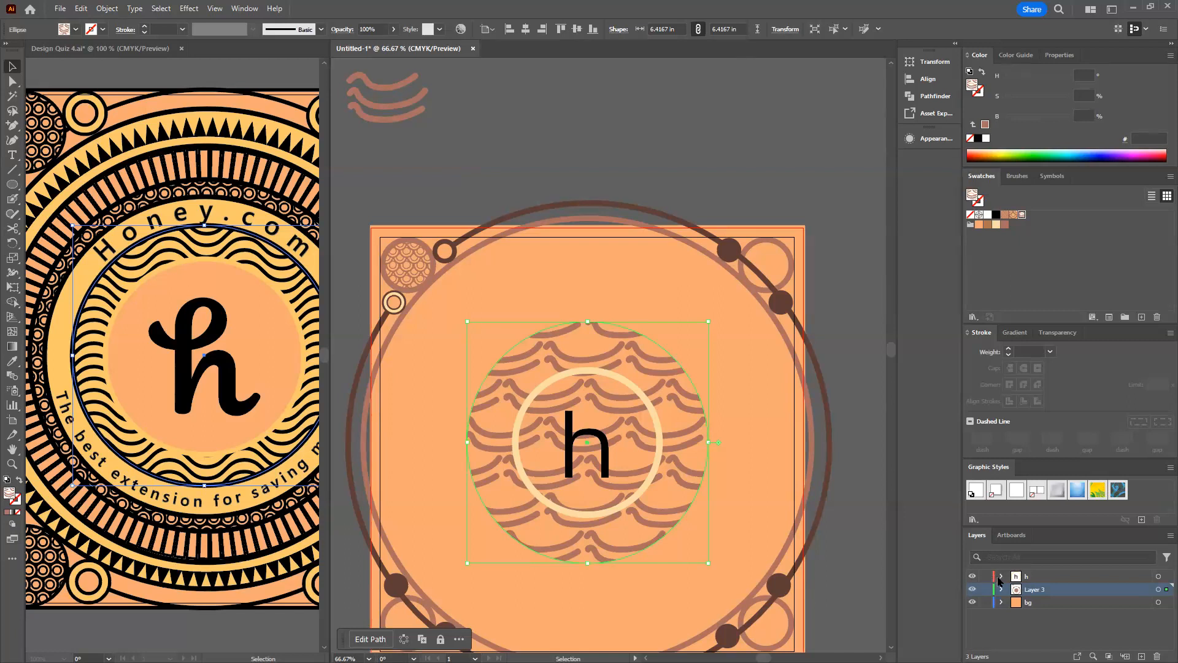
{"action": "left_click", "coordinate": [610, 374]}
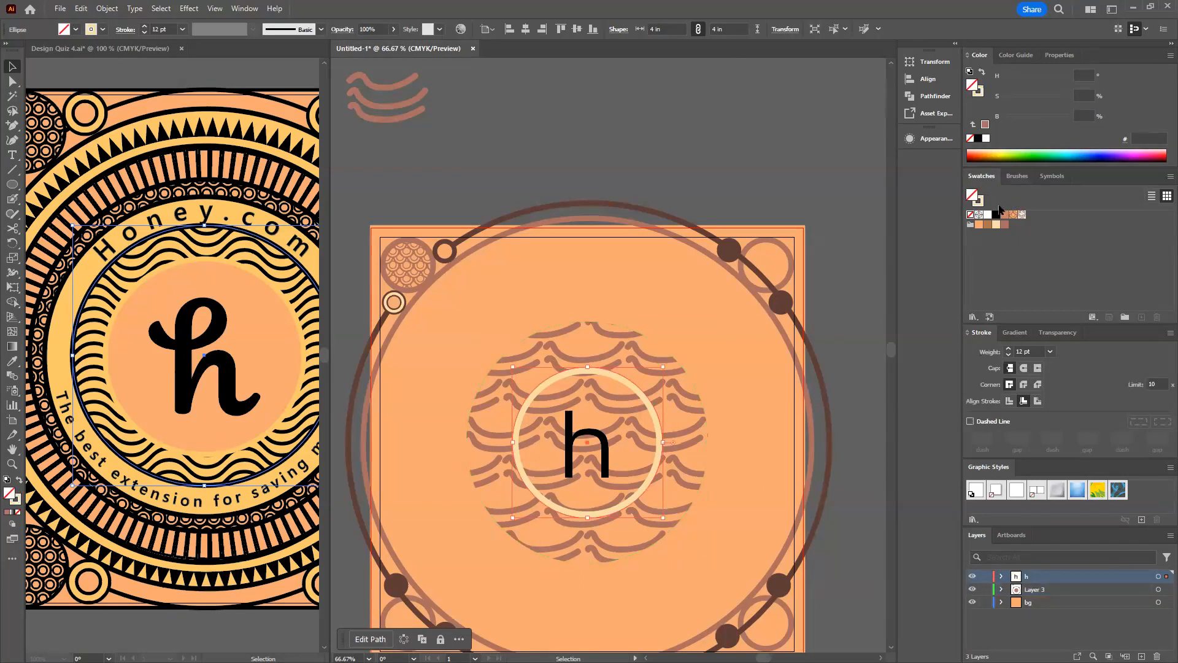
{"action": "left_click", "coordinate": [979, 225]}
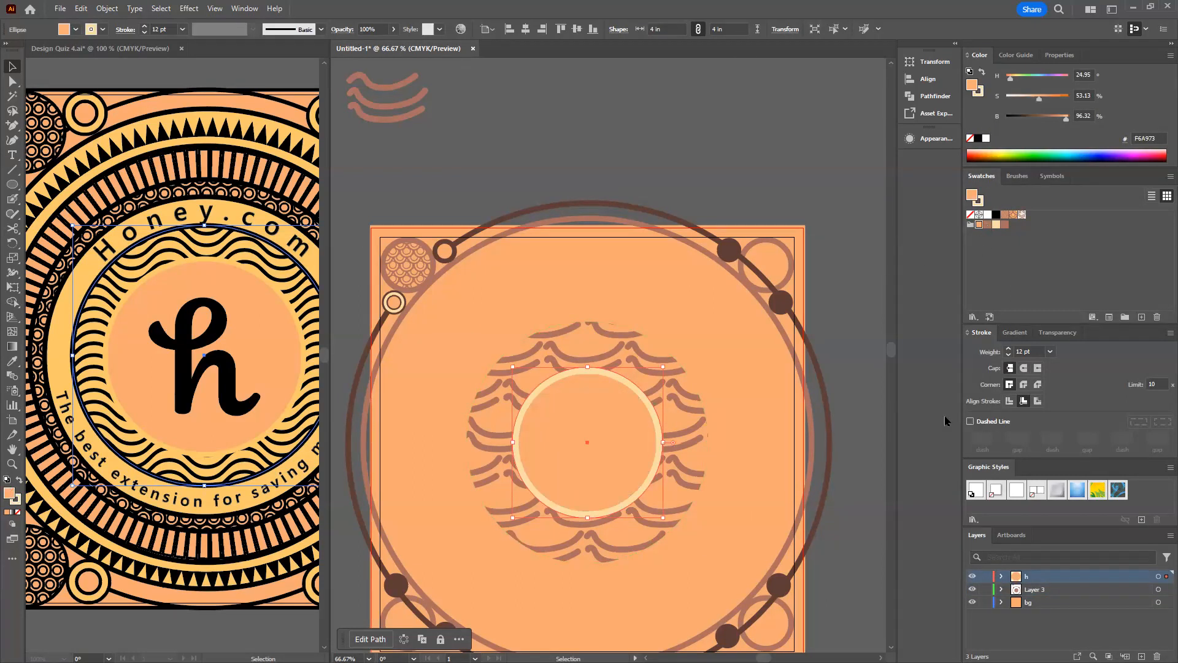
{"action": "left_click", "coordinate": [1001, 576]}
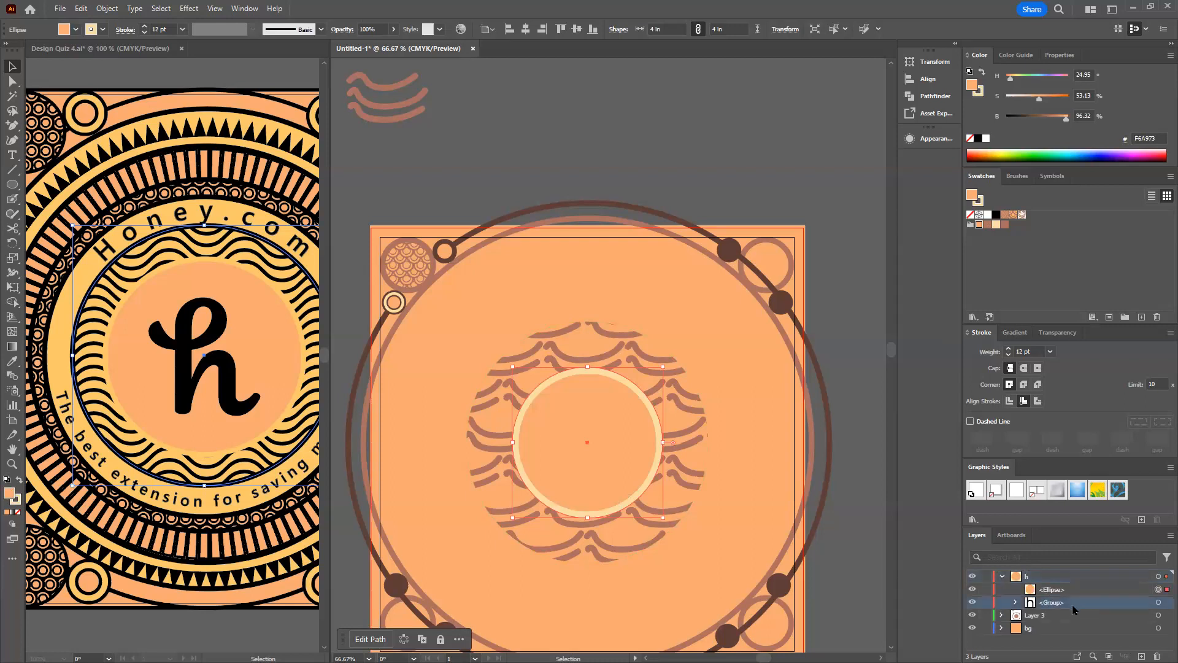
Move the circle beneath the letter group in the h layer's stacking order so it sits behind the letter.
{"action": "left_click_drag", "start_coordinate": [1070, 589], "coordinate": [1068, 609]}
{"action": "left_click", "coordinate": [1002, 577]}
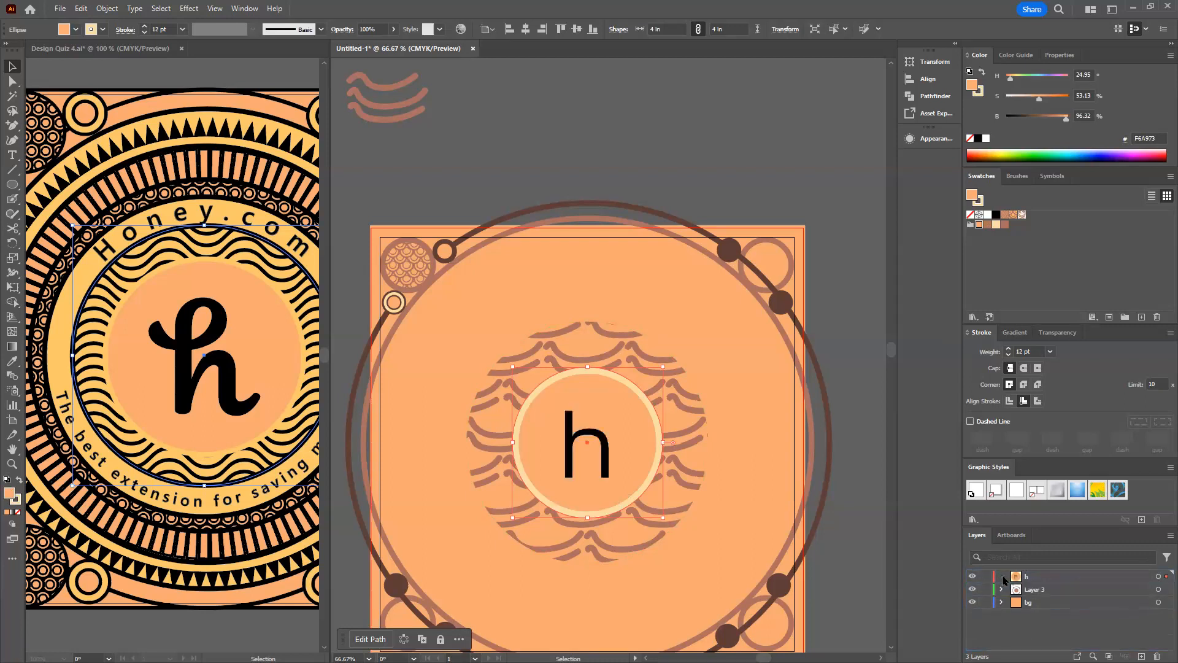
Give the wave-patterned circle around the letter a dark brown stroke with a weight of 10 pt.
{"action": "left_click", "coordinate": [586, 329]}
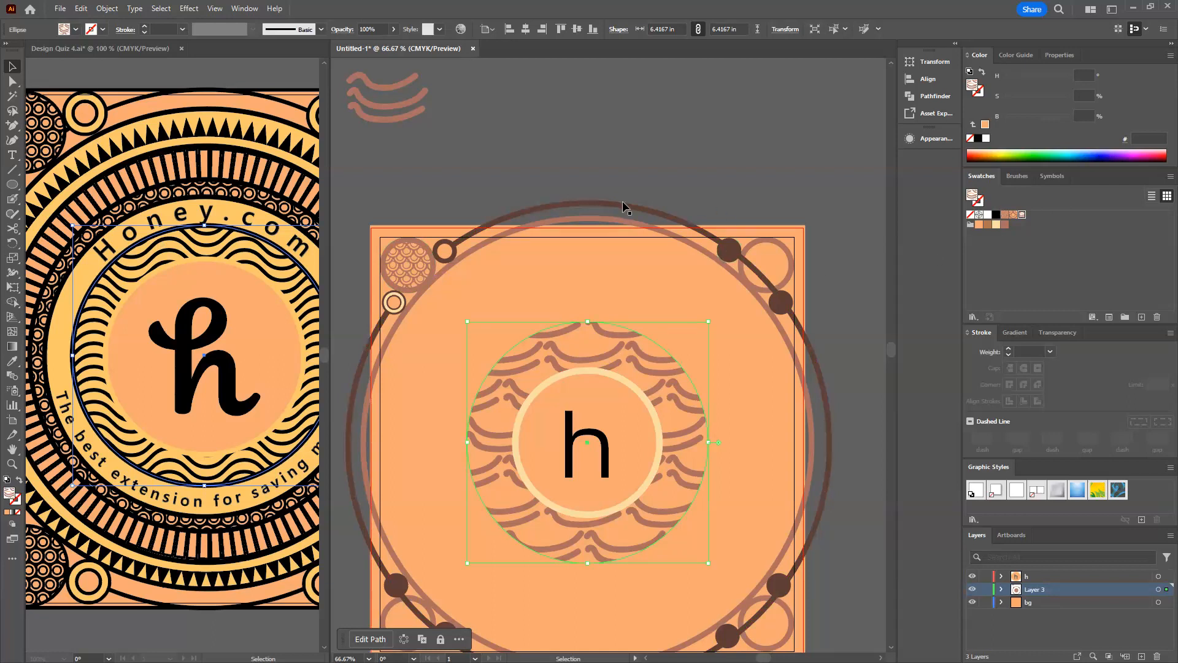
{"action": "left_click", "coordinate": [696, 218]}
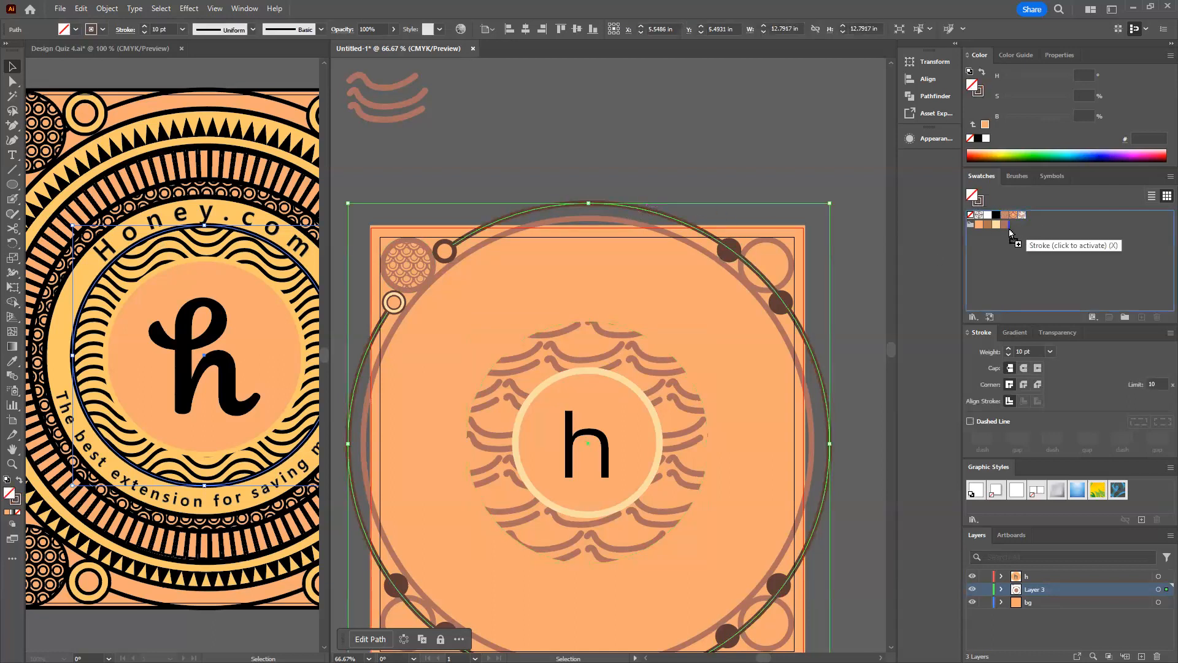
{"action": "left_click", "coordinate": [653, 377]}
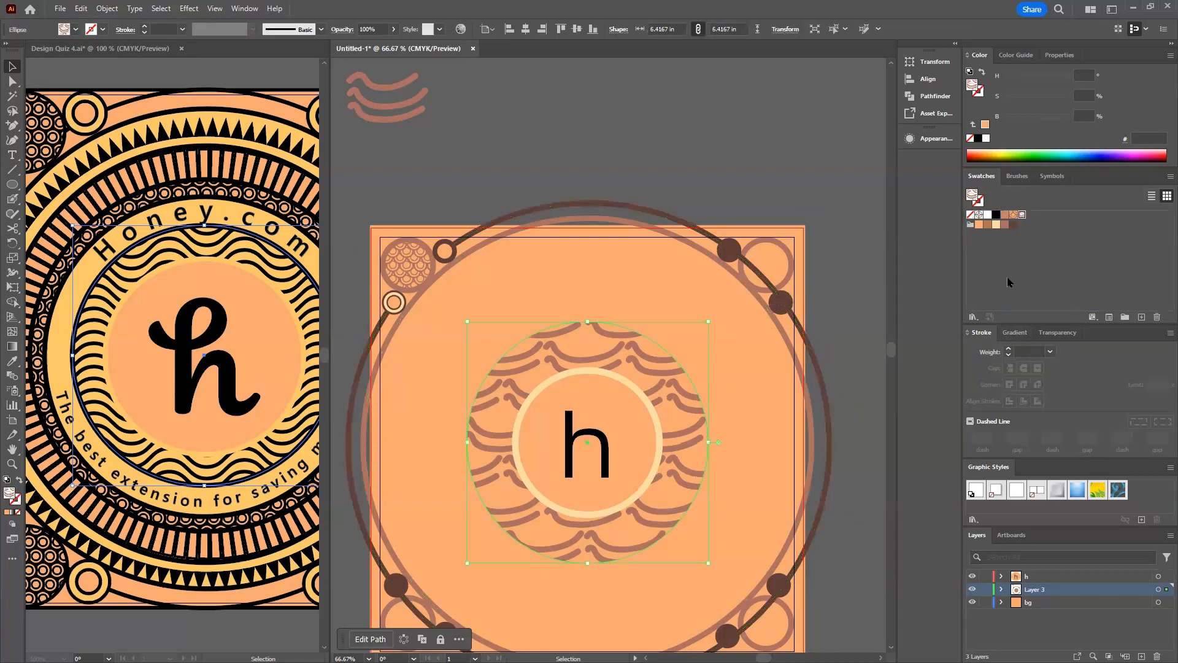
{"action": "left_click", "coordinate": [1013, 224]}
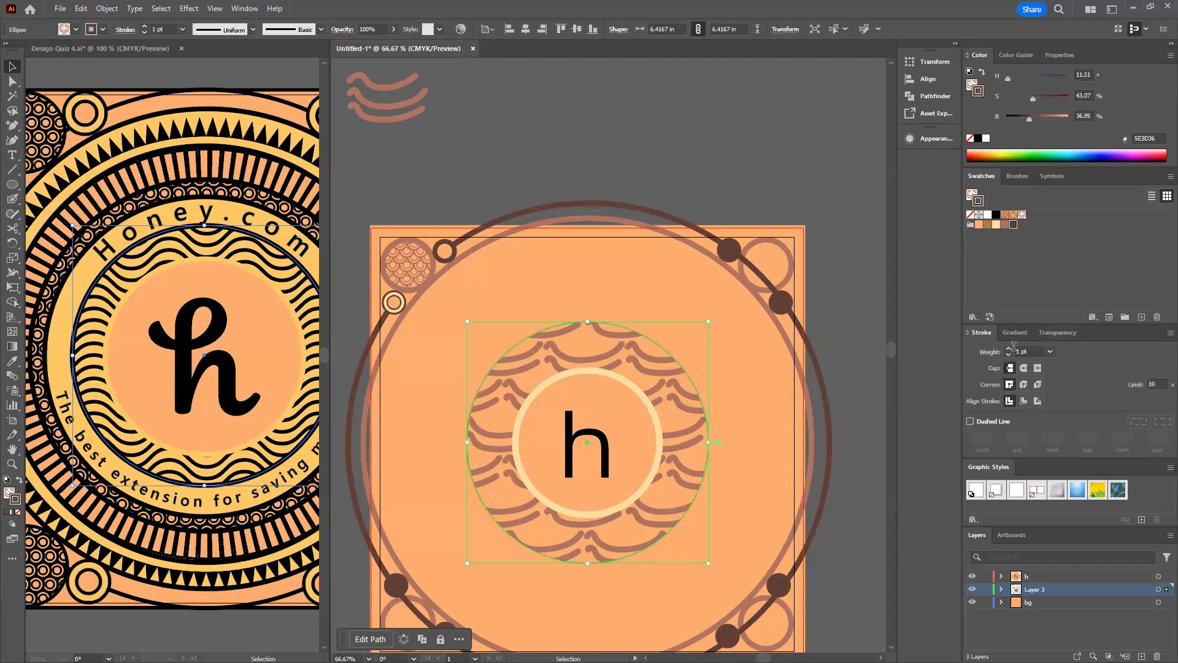
{"action": "left_click", "coordinate": [1008, 350]}
{"action": "left_click", "coordinate": [1008, 350]}
{"action": "left_click", "coordinate": [1008, 350]}
{"action": "left_click", "coordinate": [1008, 350]}
{"action": "left_click", "coordinate": [1008, 350]}
{"action": "left_click", "coordinate": [1009, 349]}
{"action": "left_click", "coordinate": [1009, 350]}
{"action": "left_click", "coordinate": [1008, 349]}
{"action": "left_click", "coordinate": [1008, 350]}
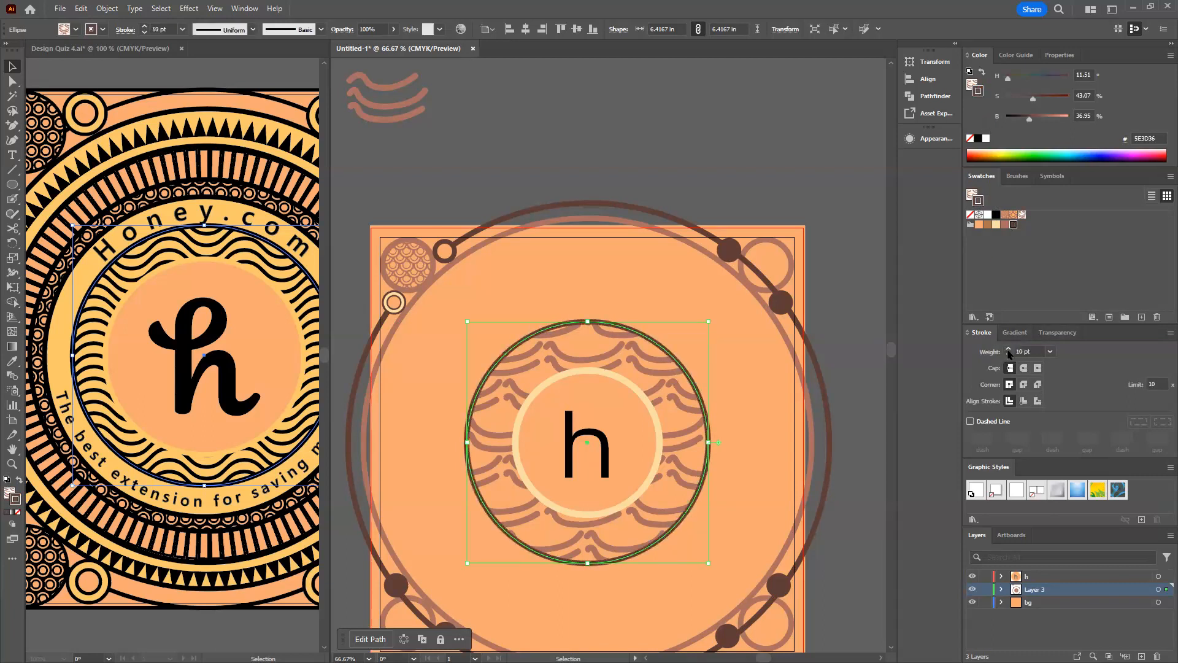
{"action": "left_click", "coordinate": [734, 161]}
Duplicate the wave-patterned circle in place and enlarge the copy from its centre to about 8.33 in wide.
{"action": "left_click_drag", "start_coordinate": [500, 532], "coordinate": [503, 435]}
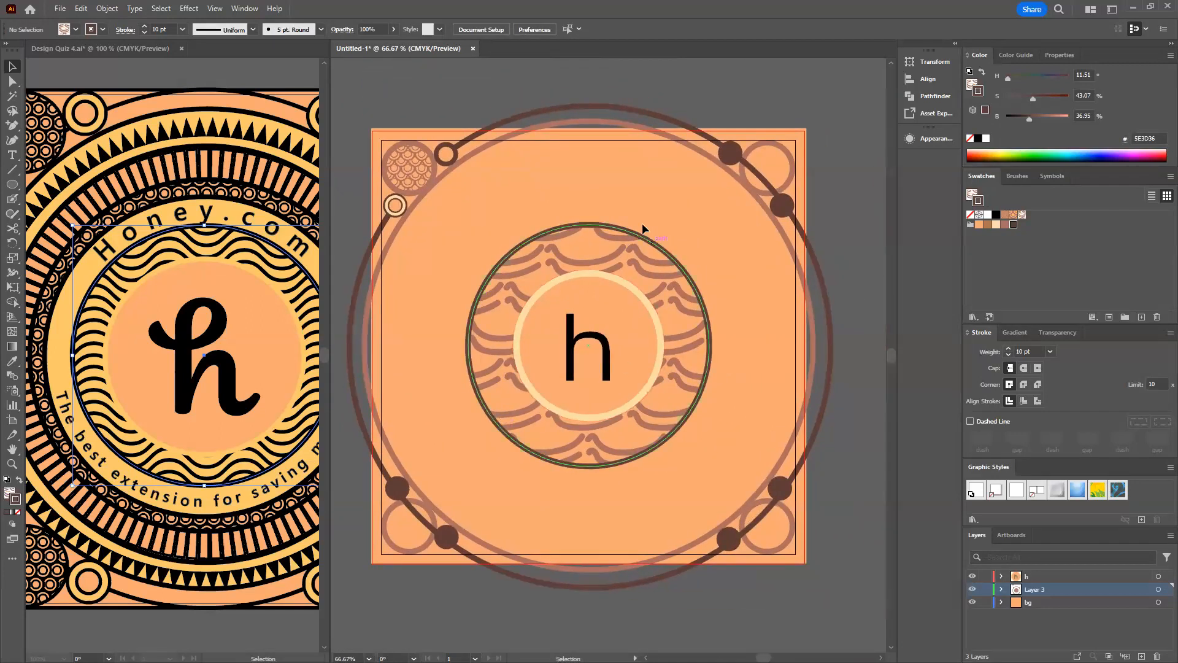
{"action": "left_click", "coordinate": [614, 234]}
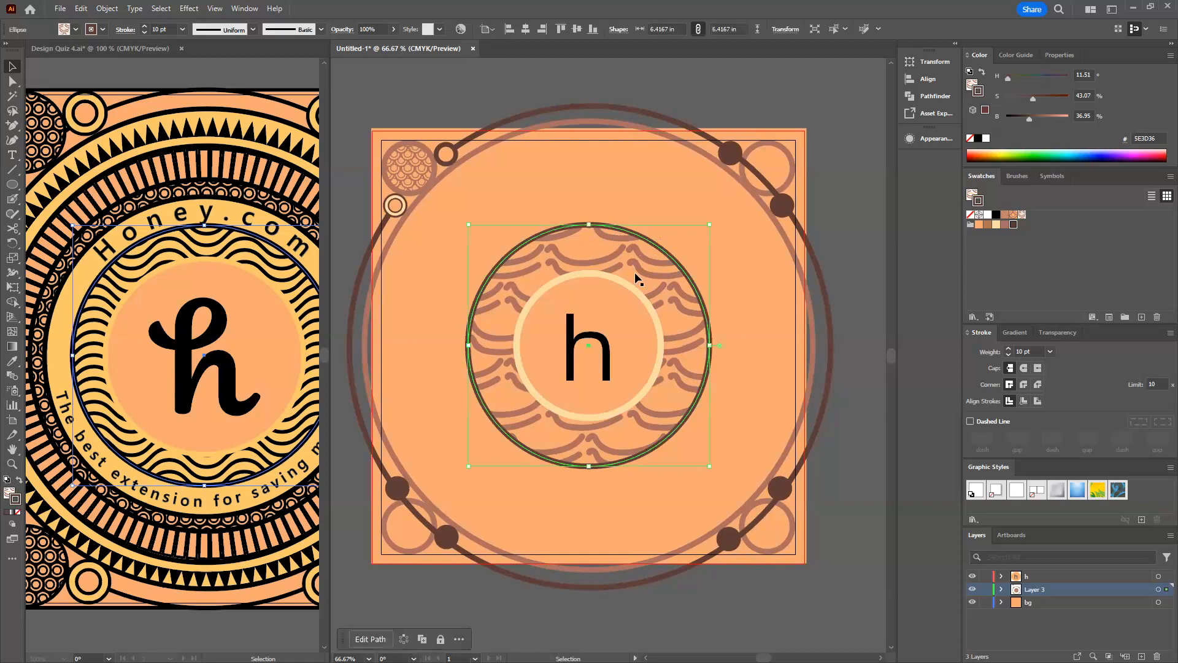
{"action": "key", "text": "ctrl"}
{"action": "left_click_drag", "start_coordinate": [710, 467], "coordinate": [746, 502]}
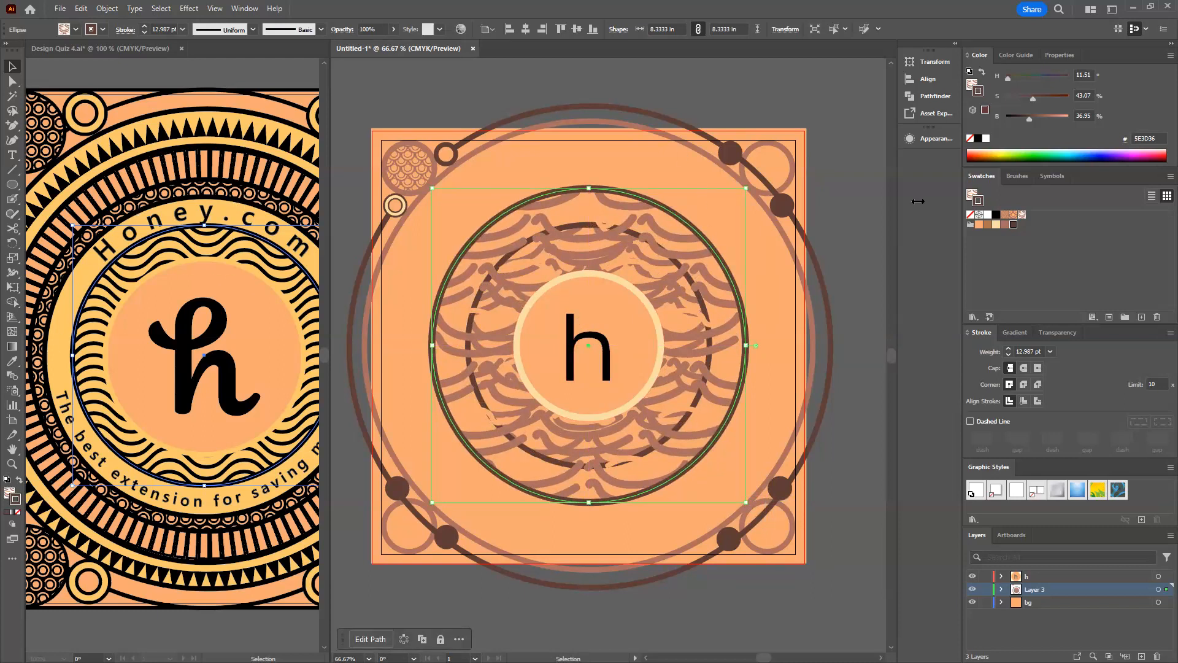
Fill the enlarged circle with solid orange F6A973 and send it behind the other objects in Layer 3.
{"action": "left_click", "coordinate": [969, 197]}
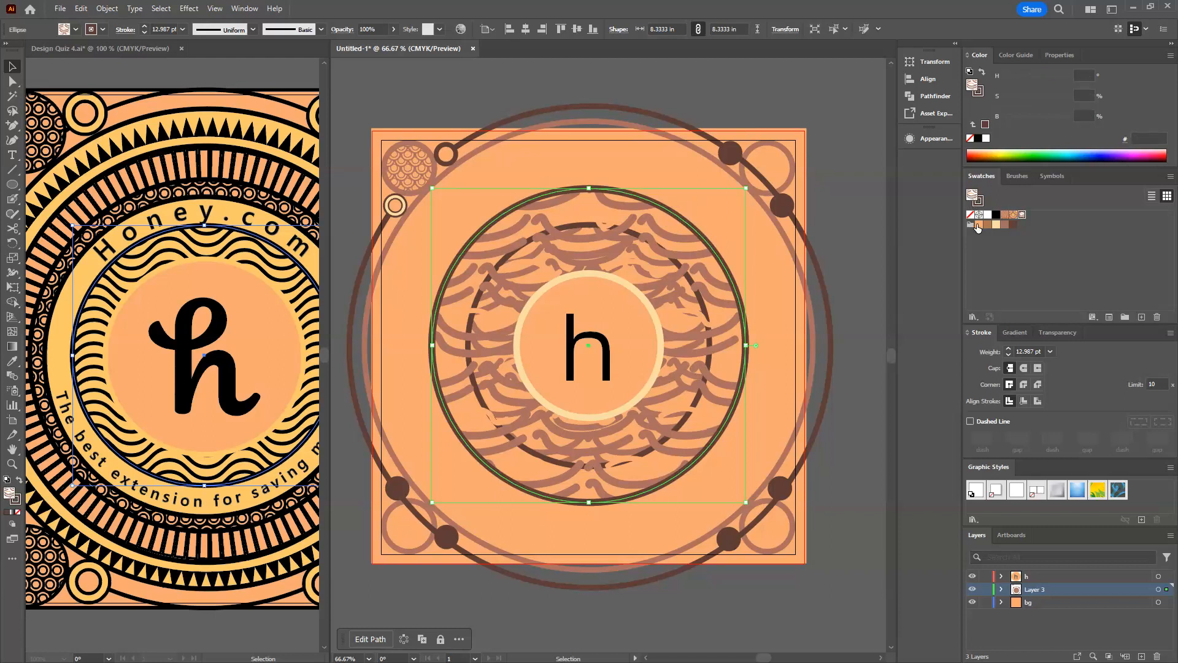
{"action": "left_click", "coordinate": [987, 225]}
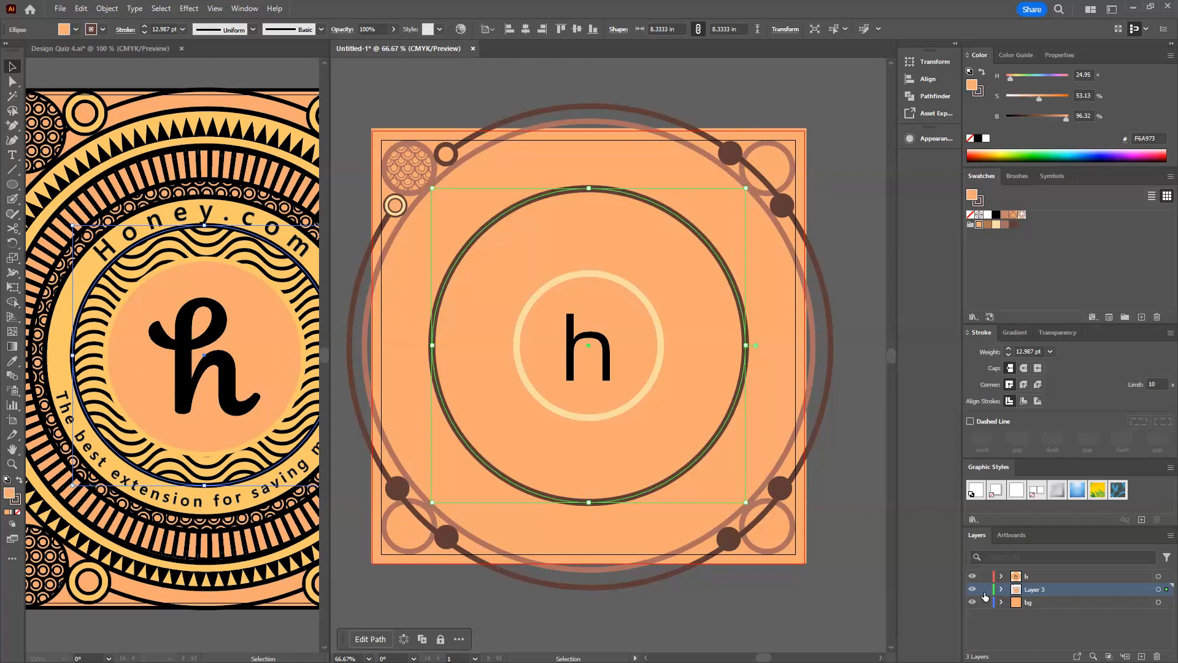
{"action": "key", "text": "ctrl+["}
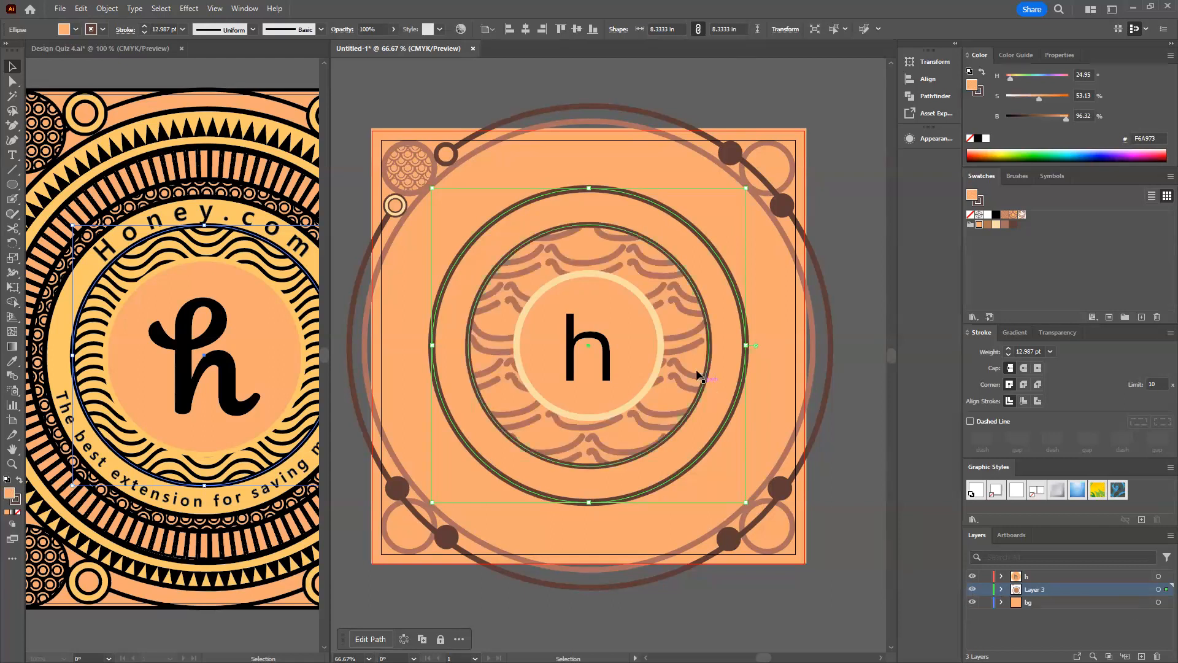
Expand Layer 3's object list and make room for it by hiding the Stroke options and closing Graphic Styles.
{"action": "left_click", "coordinate": [1001, 589]}
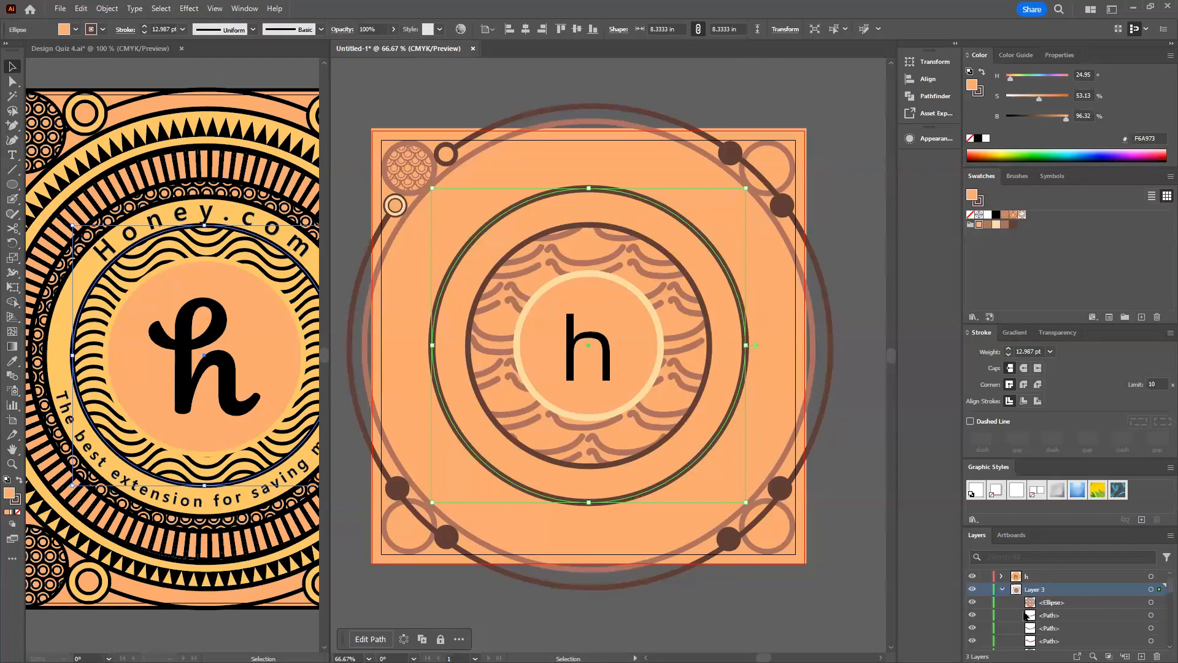
{"action": "left_click", "coordinate": [973, 336]}
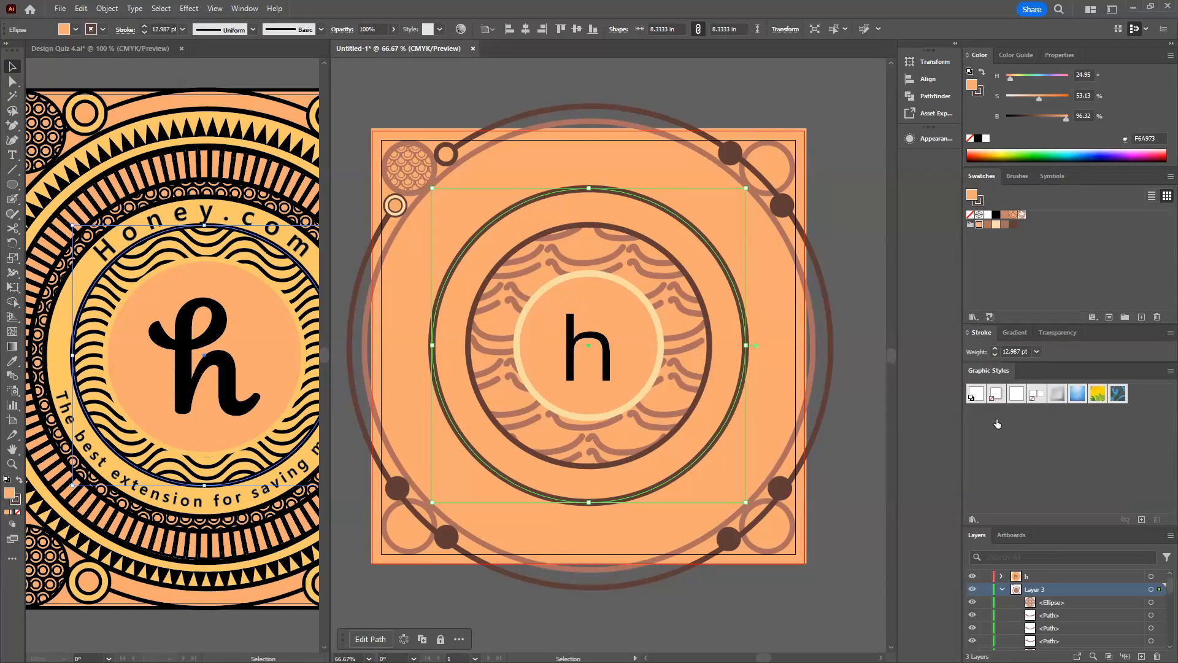
{"action": "right_click", "coordinate": [997, 373]}
{"action": "left_click", "coordinate": [1018, 379]}
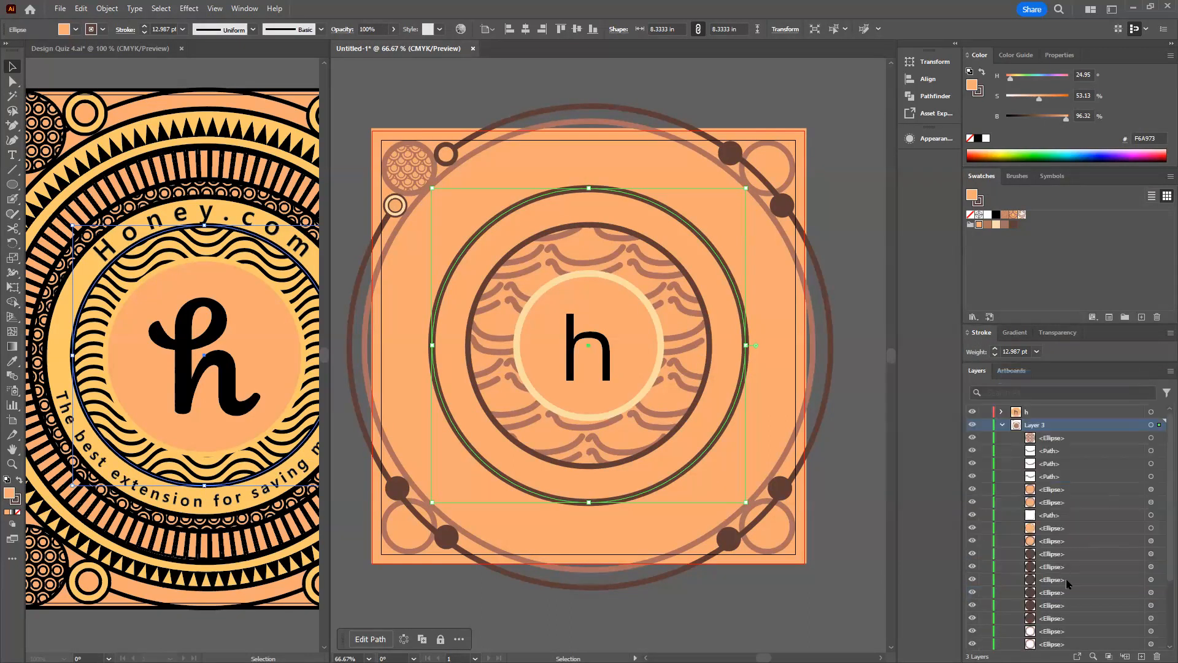
{"action": "scroll", "coordinate": [1066, 578], "scroll_direction": "down", "scroll_amount": 3}
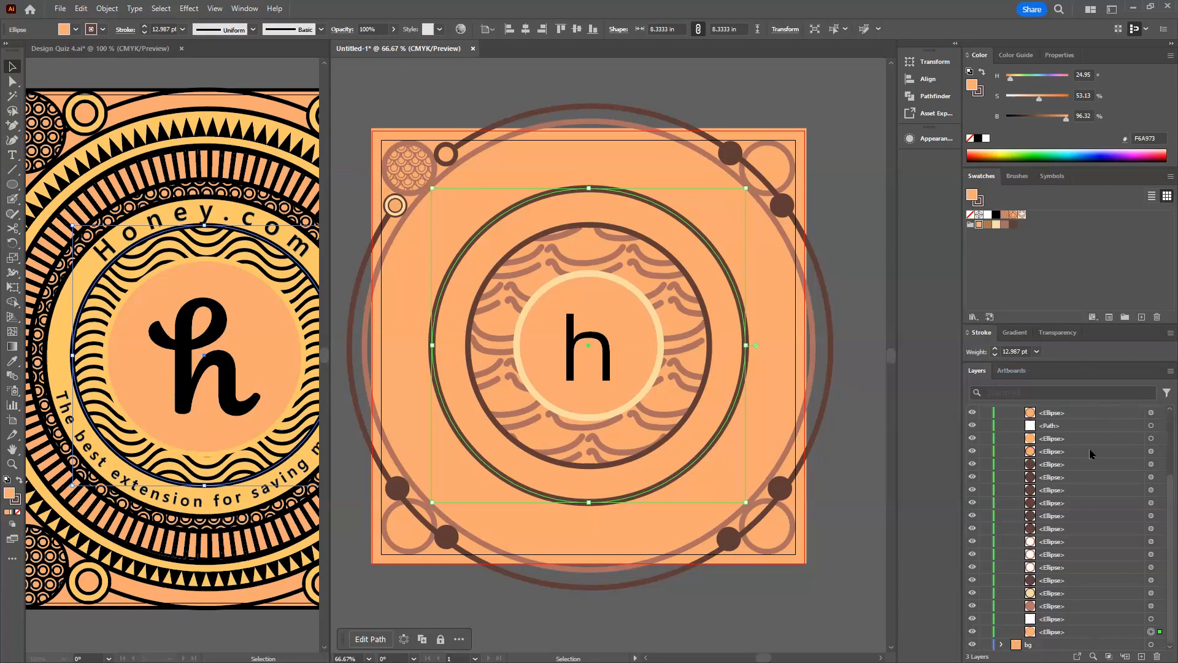
{"action": "left_click", "coordinate": [782, 89]}
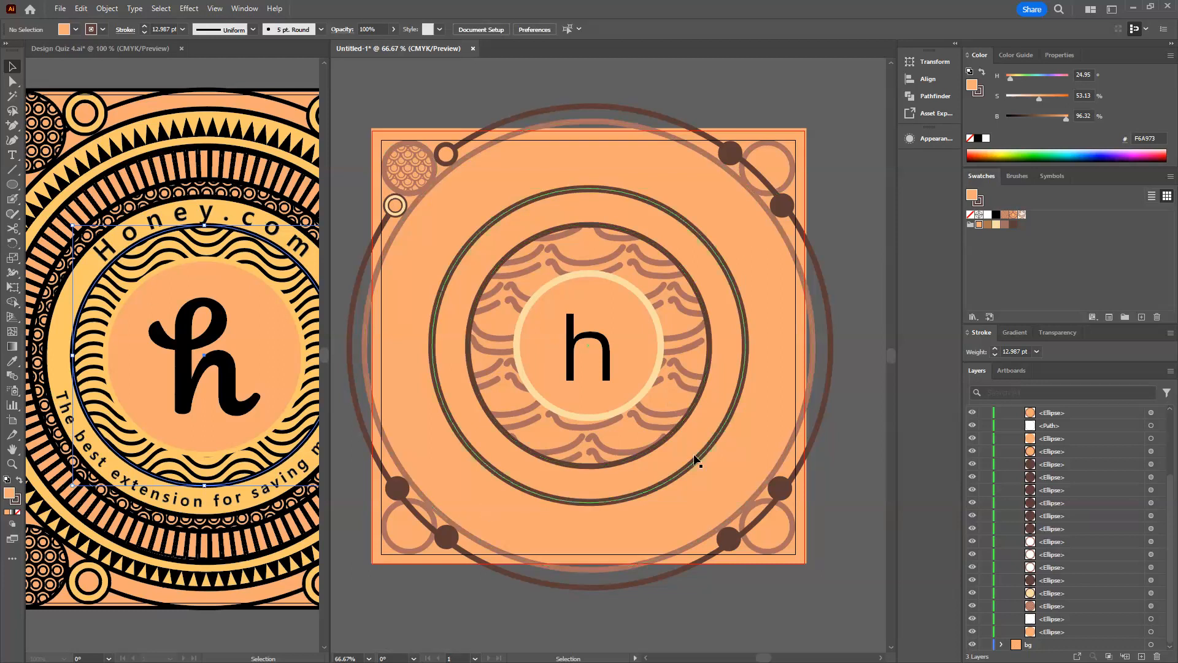
Duplicate the wave-patterned circle in place, enlarge the copy to about 7.33 in from its centre, and remove its fill.
{"action": "left_click", "coordinate": [640, 283]}
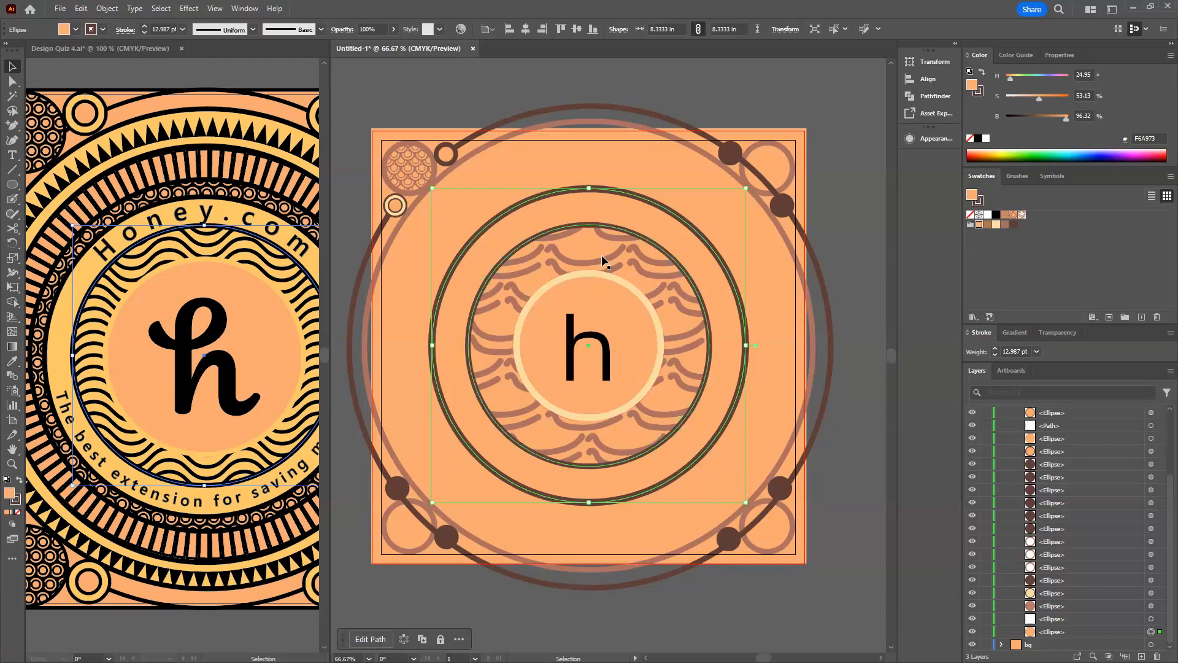
{"action": "left_click", "coordinate": [606, 226]}
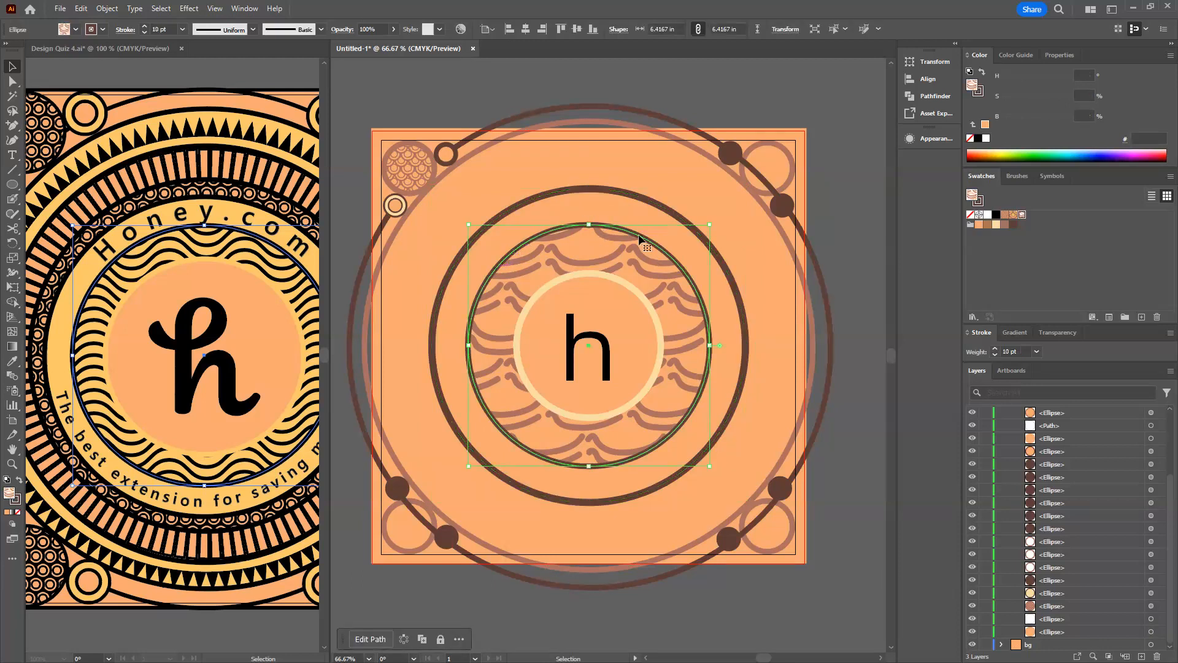
{"action": "key", "text": "a"}
{"action": "key", "text": "v"}
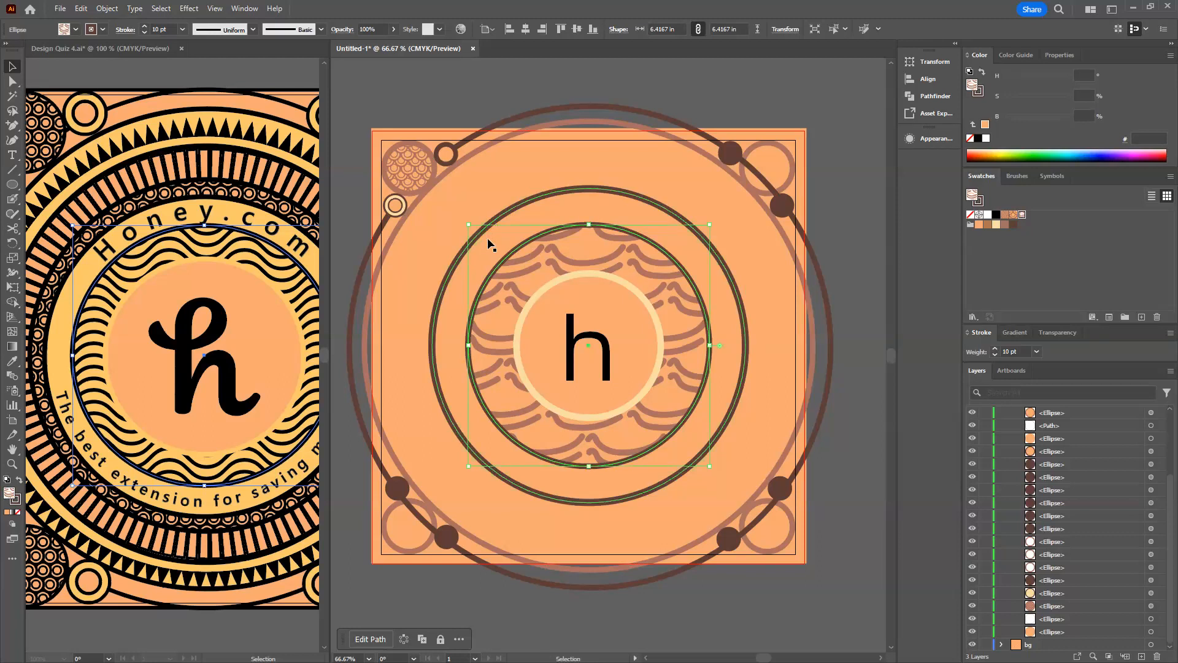
{"action": "key", "text": "ctrl+c"}
{"action": "key", "text": "ctrl+f"}
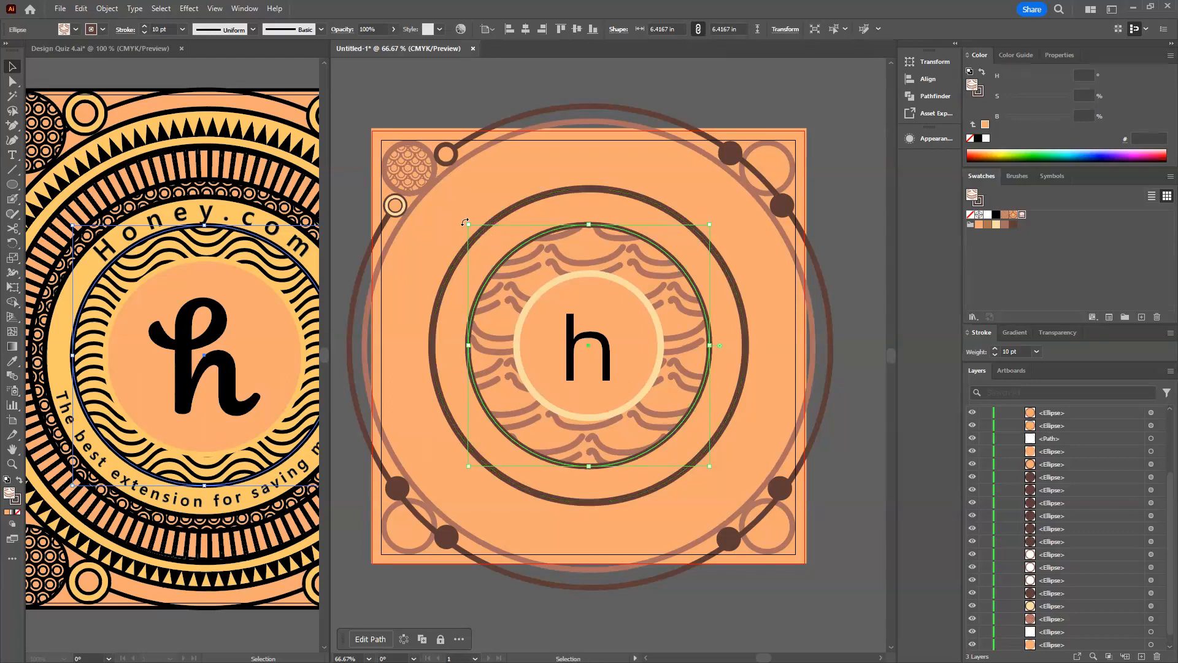
{"action": "left_click_drag", "start_coordinate": [468, 225], "coordinate": [452, 208]}
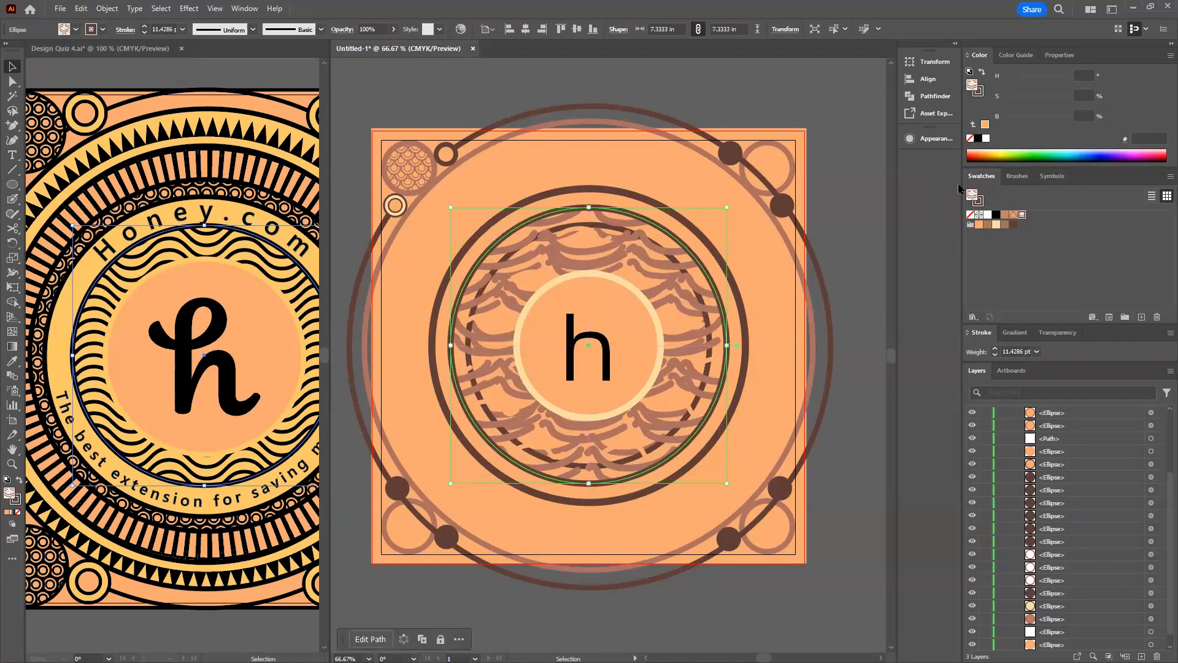
{"action": "left_click", "coordinate": [970, 215]}
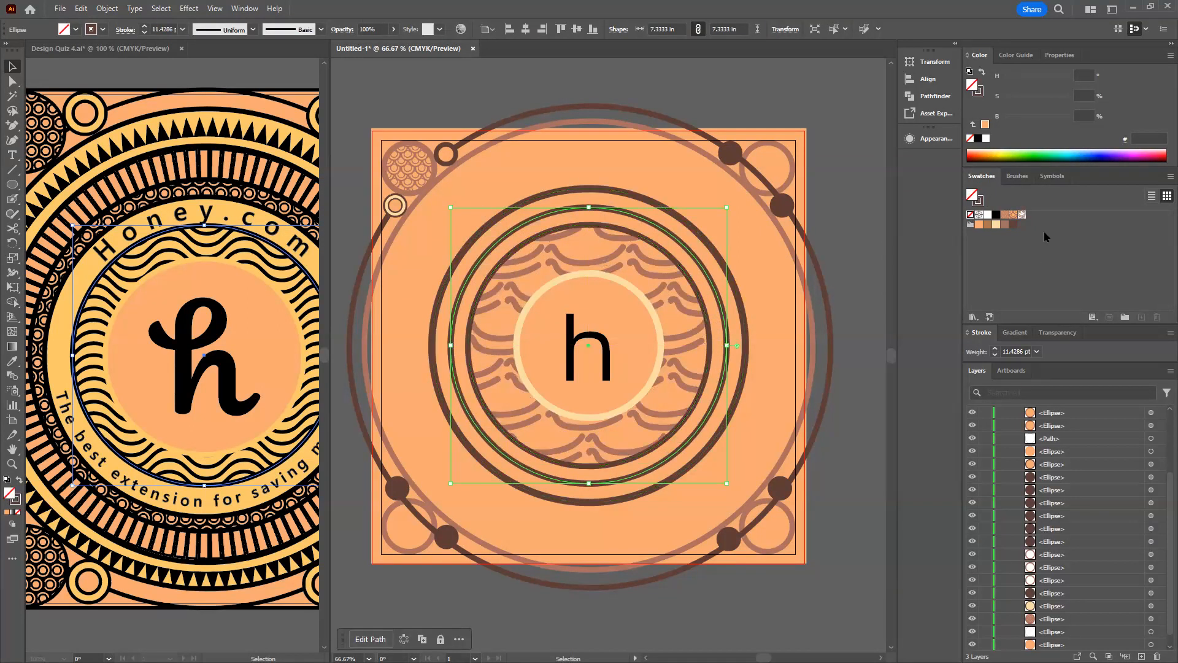
Give the new middle ring a purple stroke with no fill.
{"action": "left_click_drag", "start_coordinate": [1133, 153], "coordinate": [1136, 152]}
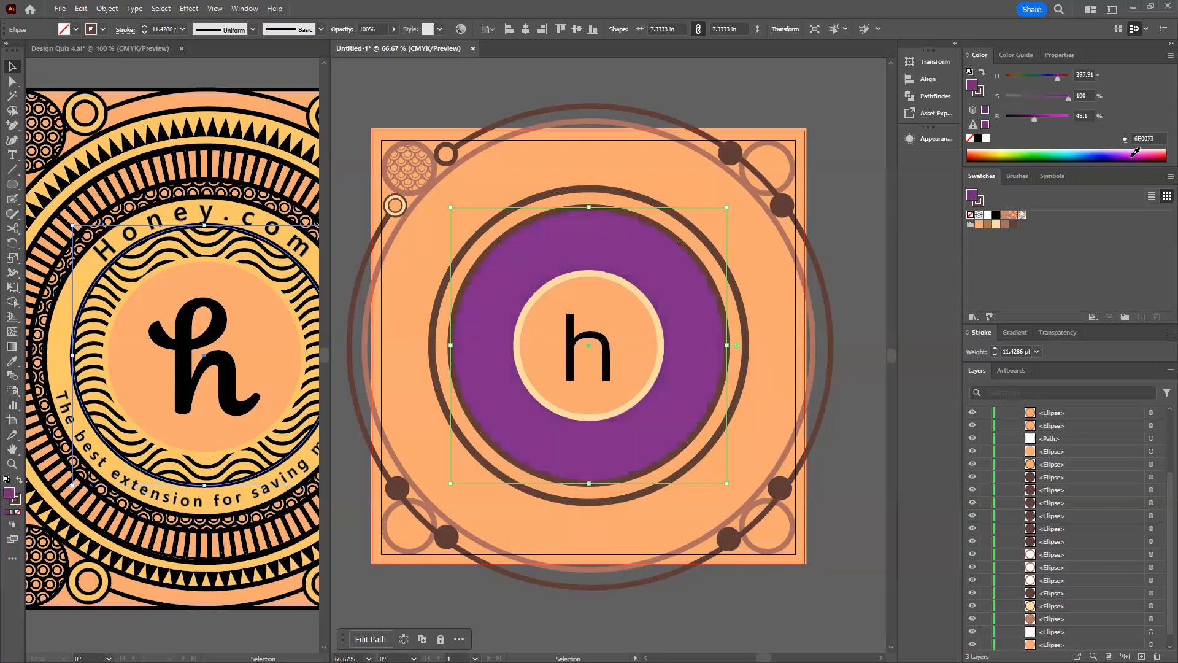
{"action": "left_click", "coordinate": [999, 154]}
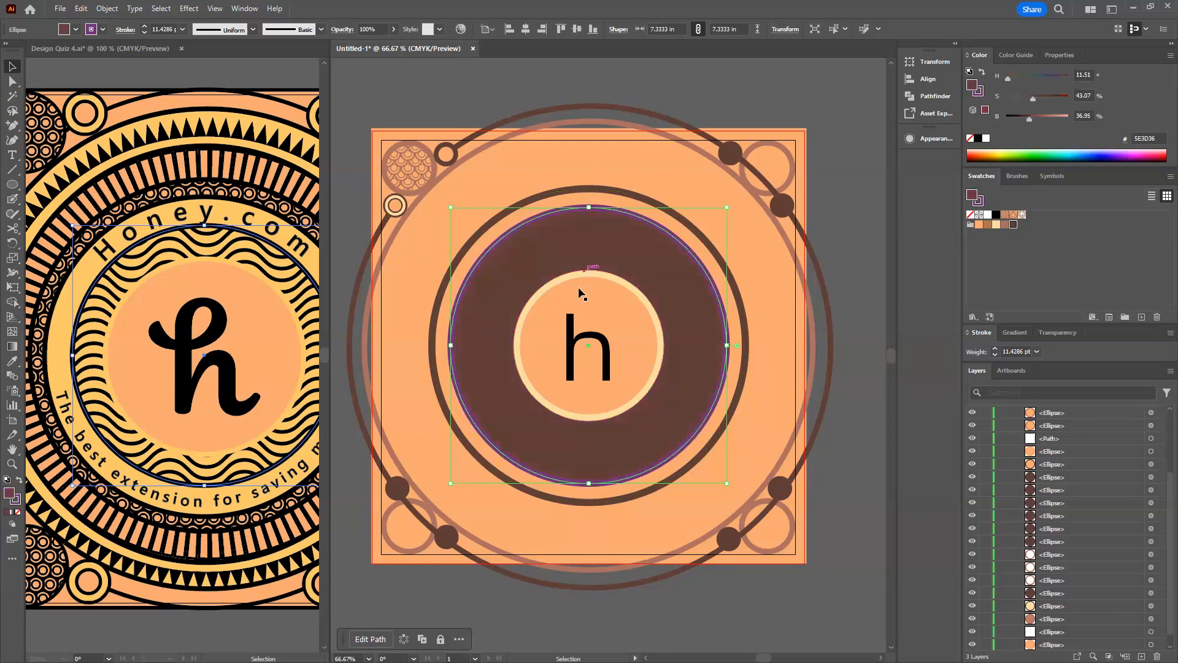
{"action": "key", "text": "/"}
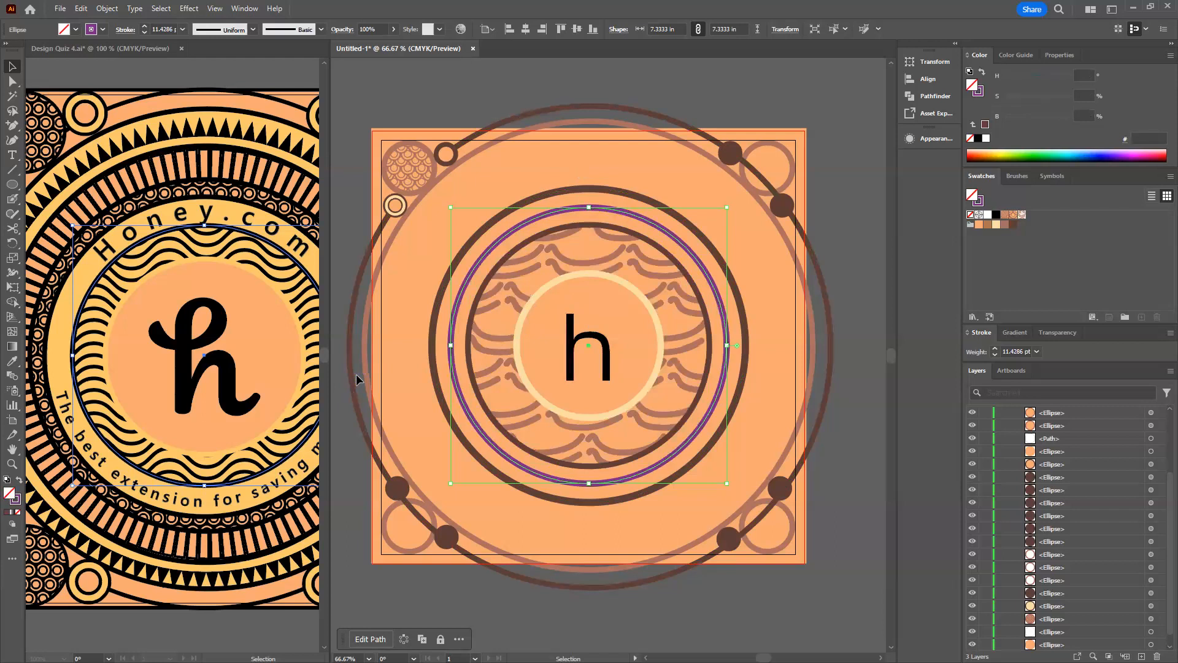
Recolor the middle ring's stroke bright green and leave its fill empty.
{"action": "left_click", "coordinate": [1040, 154]}
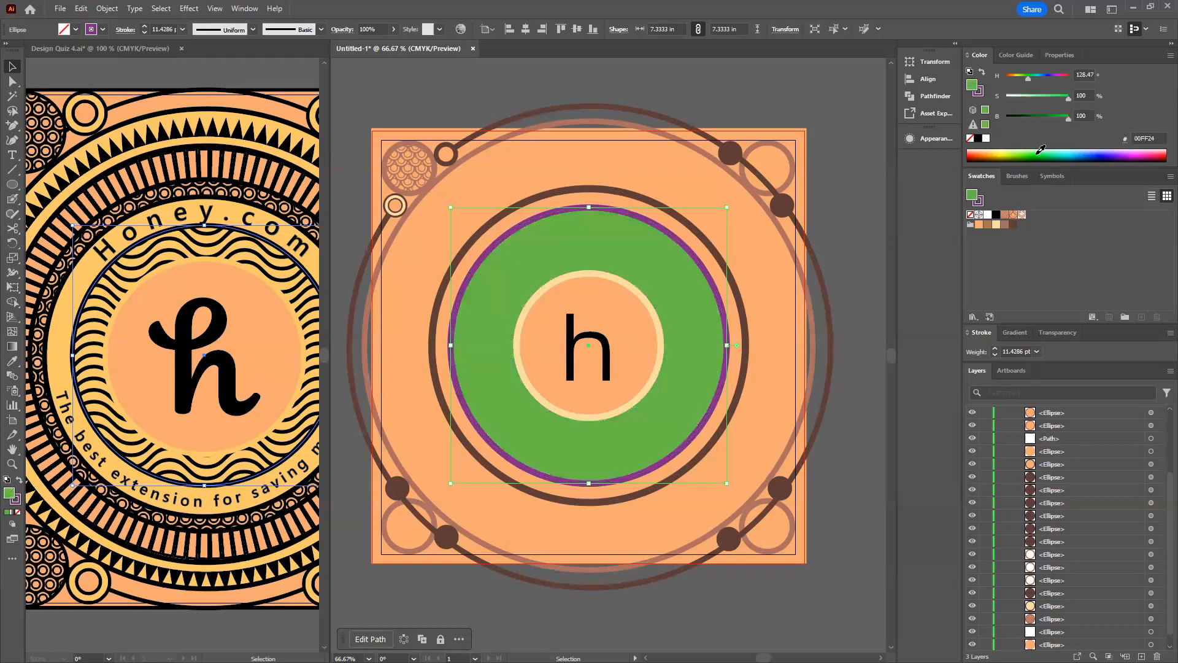
{"action": "left_click", "coordinate": [20, 482]}
{"action": "left_click", "coordinate": [18, 512]}
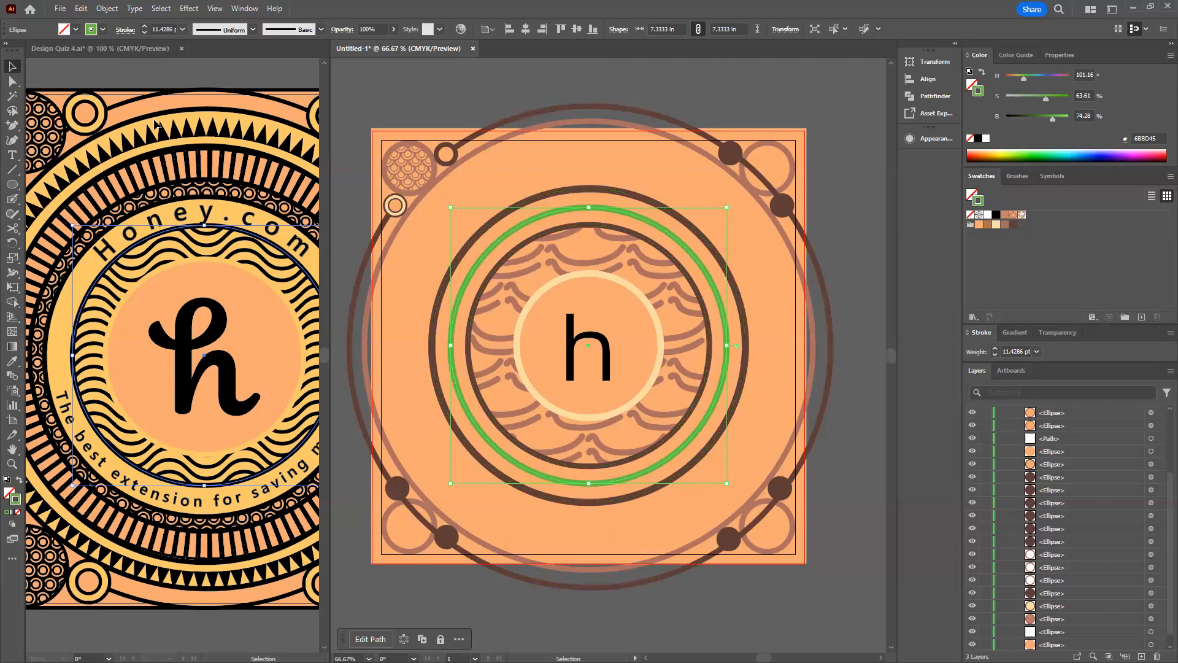
Split the green ring into upper and lower halves with the Scissors tool at its left and right anchor points.
{"action": "left_click", "coordinate": [12, 154]}
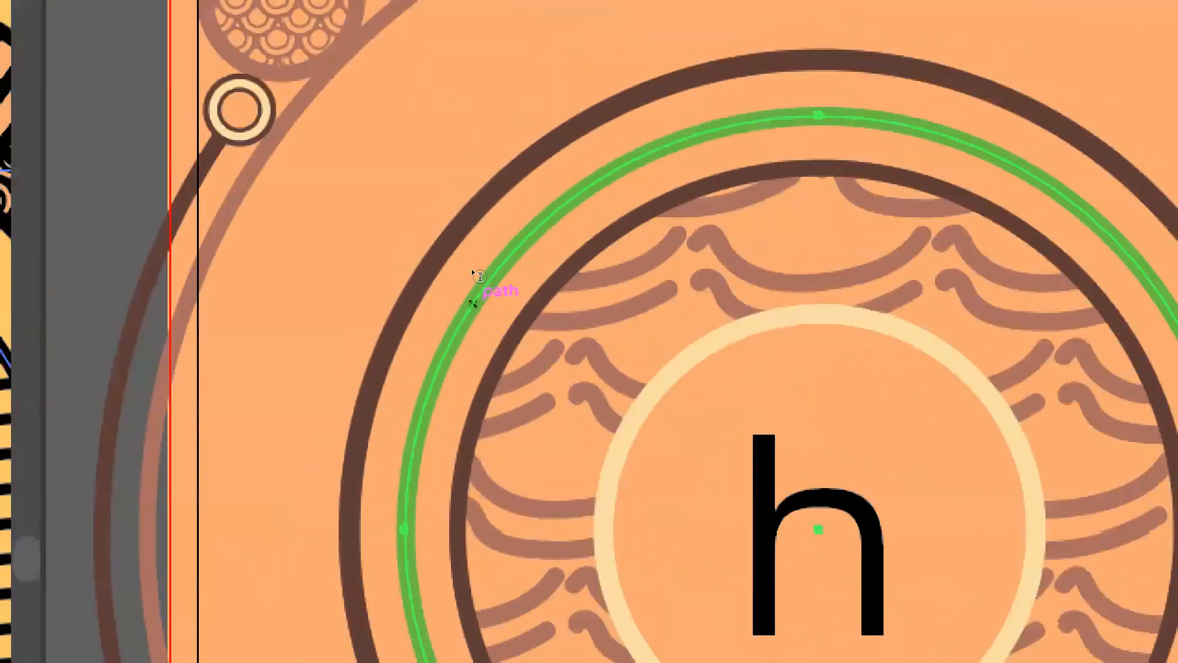
{"action": "key", "text": "c"}
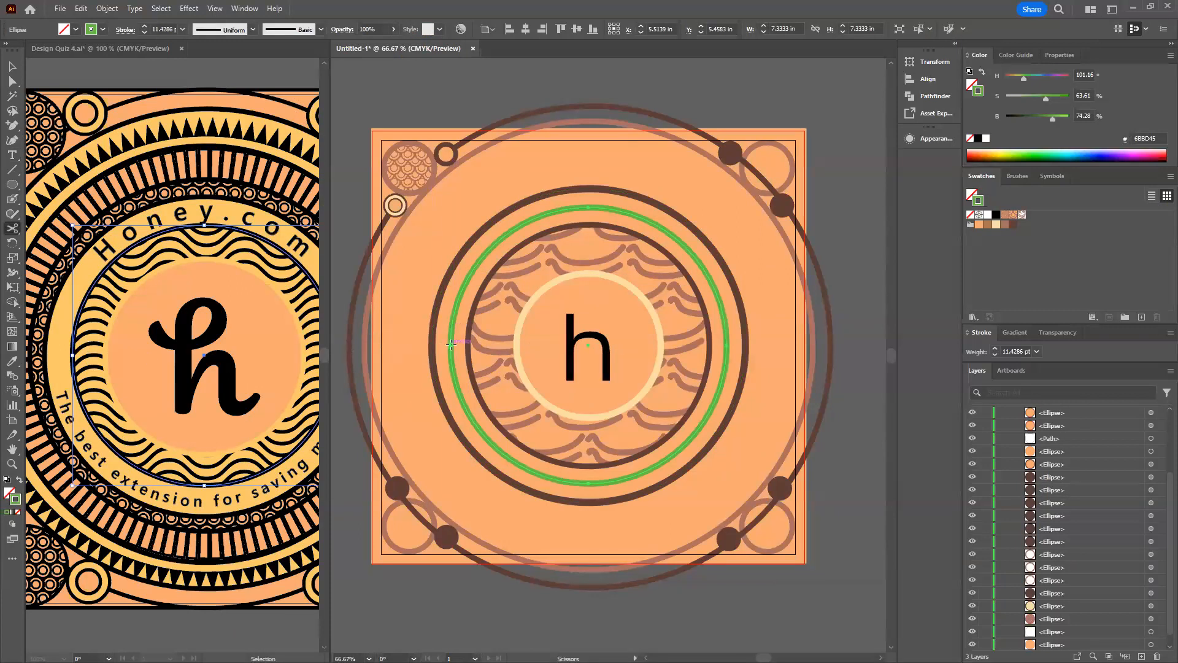
{"action": "left_click", "coordinate": [450, 343]}
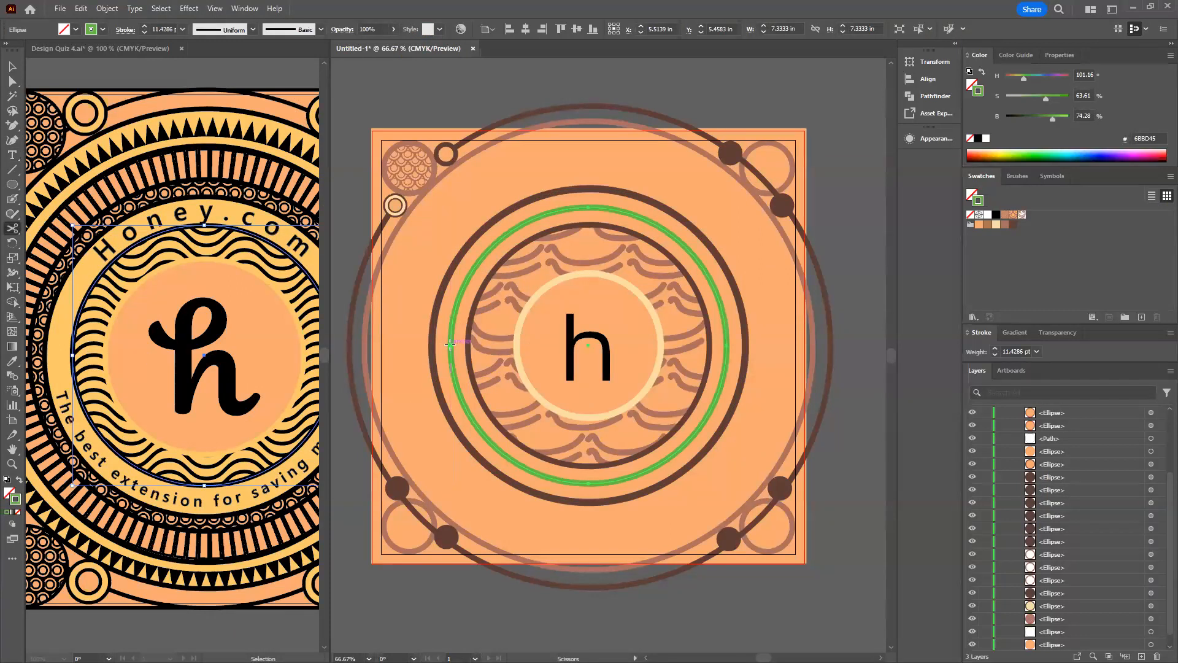
{"action": "left_click", "coordinate": [728, 345]}
{"action": "key", "text": "v"}
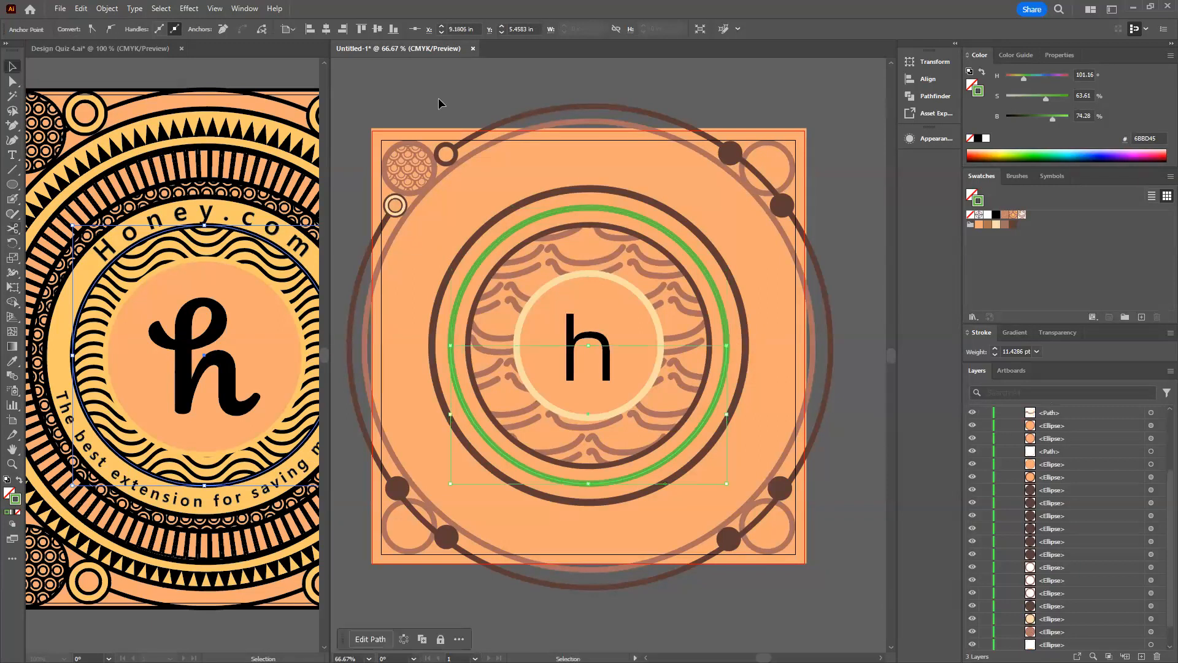
Color the upper half of the split green ring with a blue stroke, keeping it in its original position.
{"action": "left_click_drag", "start_coordinate": [563, 208], "coordinate": [583, 72]}
{"action": "key", "text": "ctrl+z"}
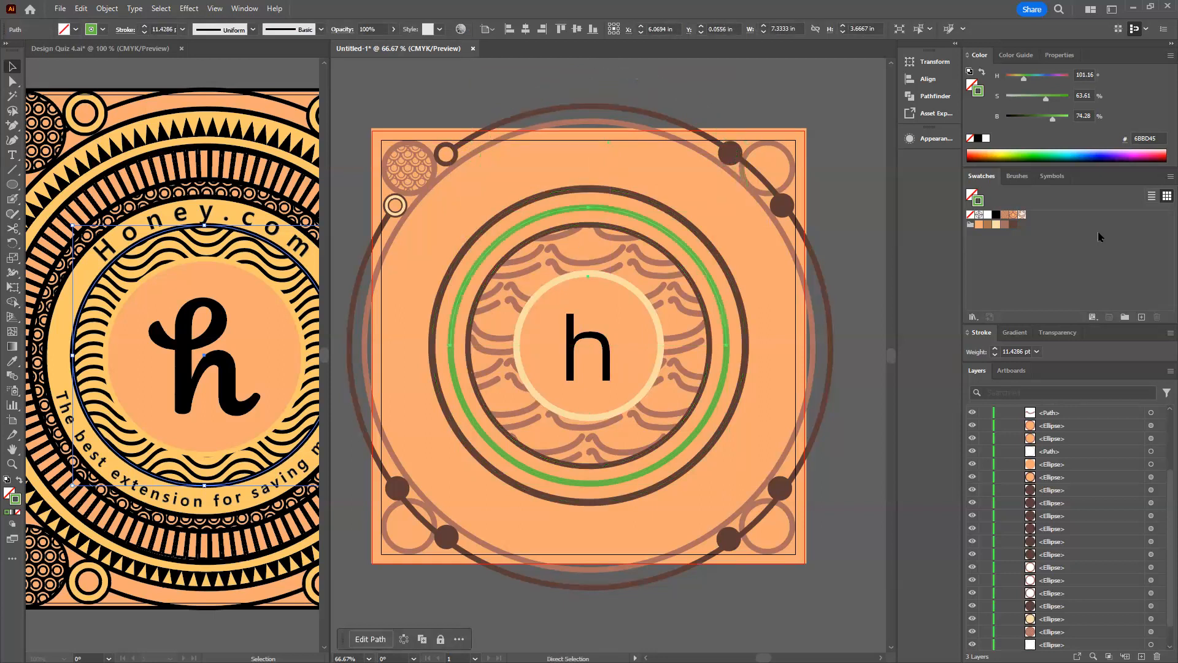
{"action": "left_click", "coordinate": [1101, 150]}
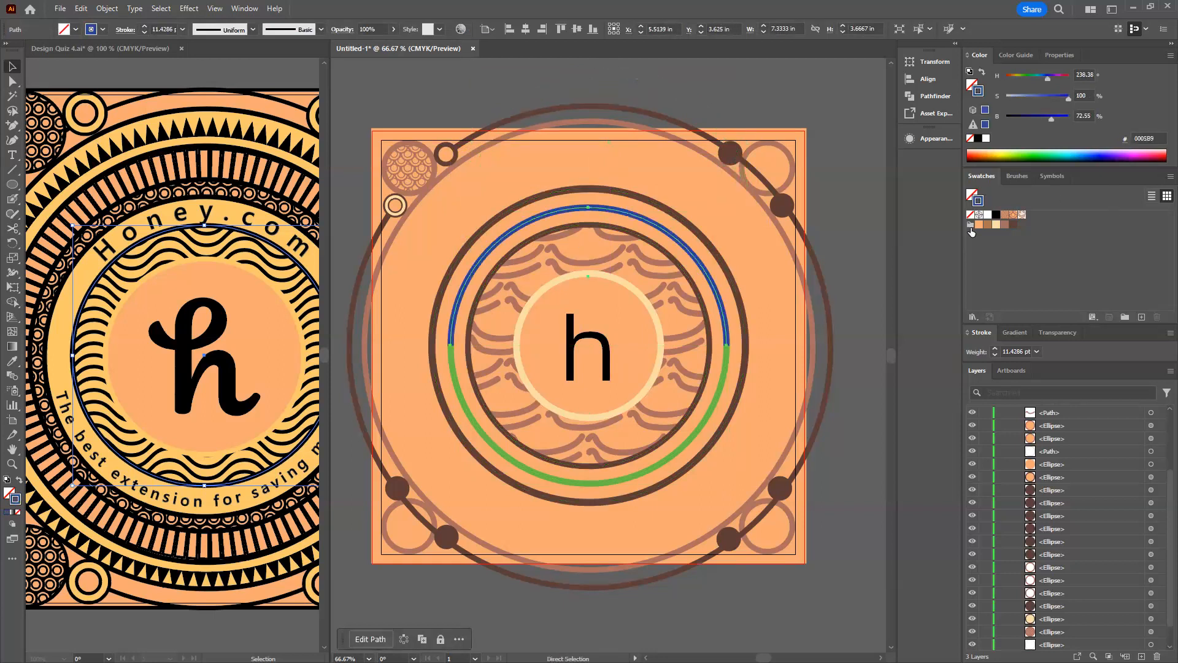
{"action": "left_click", "coordinate": [841, 301]}
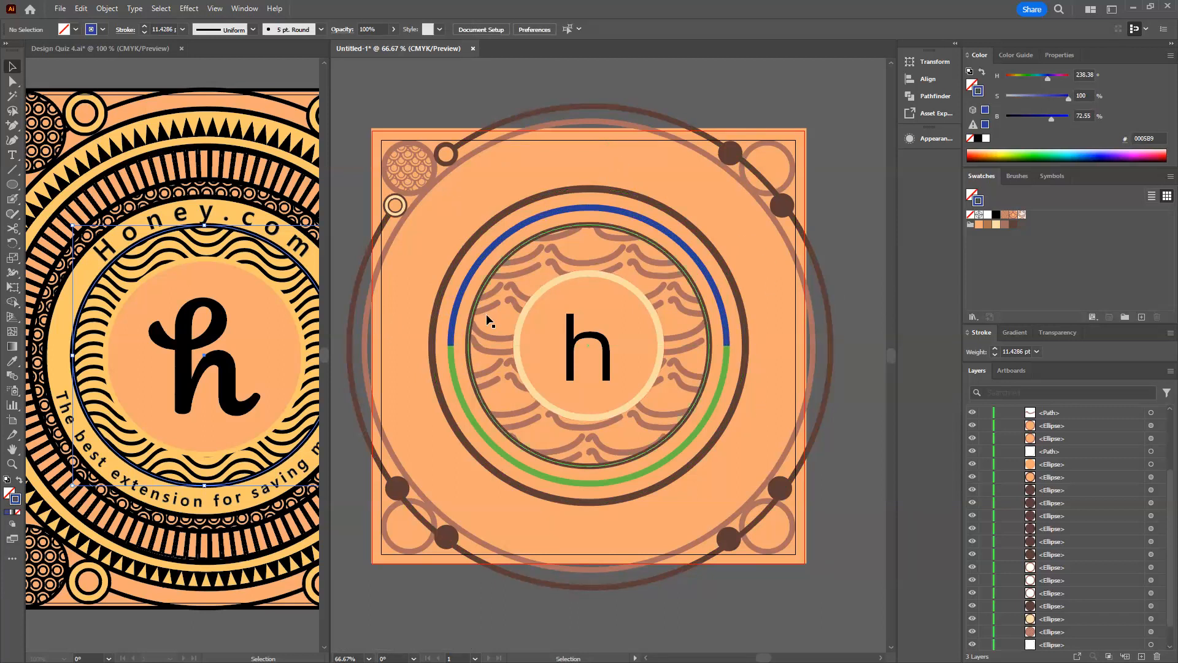
Add the text "Honey.com" along the blue upper half ring's path with the Type tool.
{"action": "key", "text": "t"}
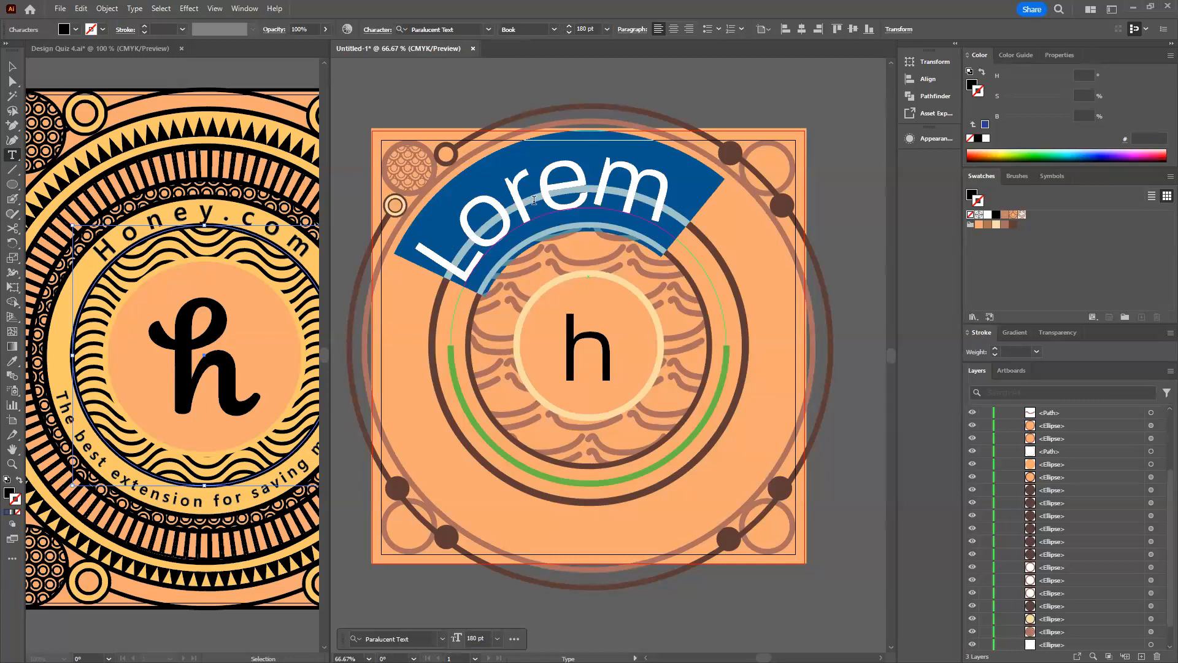
{"action": "type", "text": "Honey.co"}
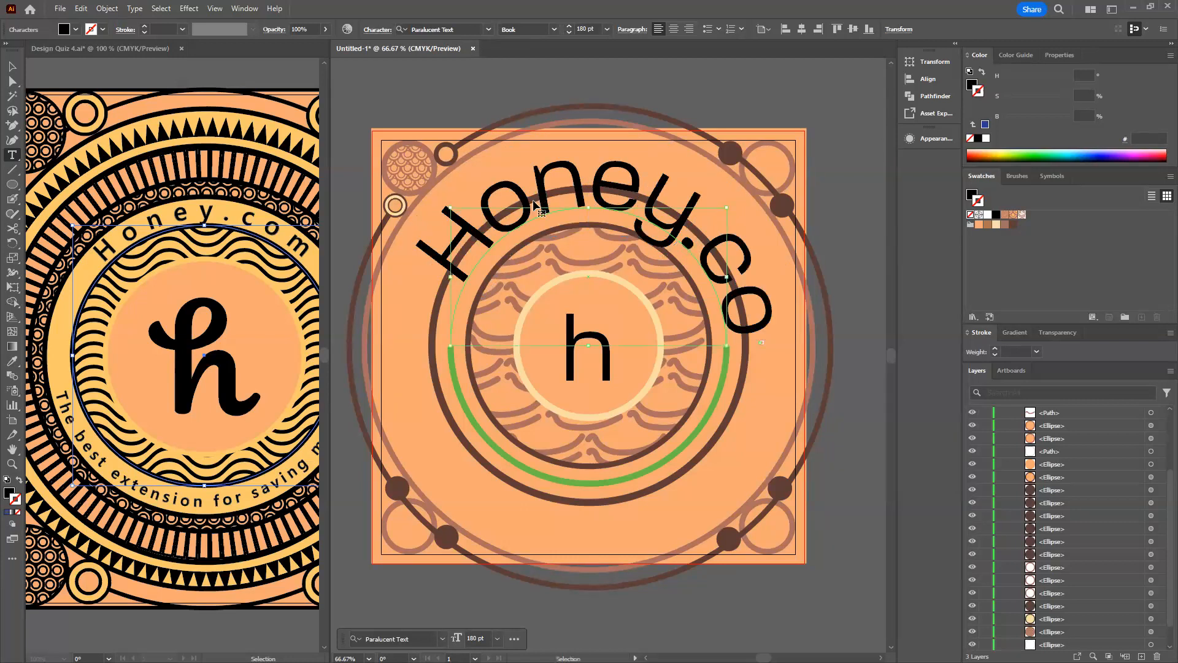
Set the font size of all the curved Honey.com text to 50 pt.
{"action": "key", "text": "ctrl+a"}
{"action": "left_click", "coordinate": [581, 30]}
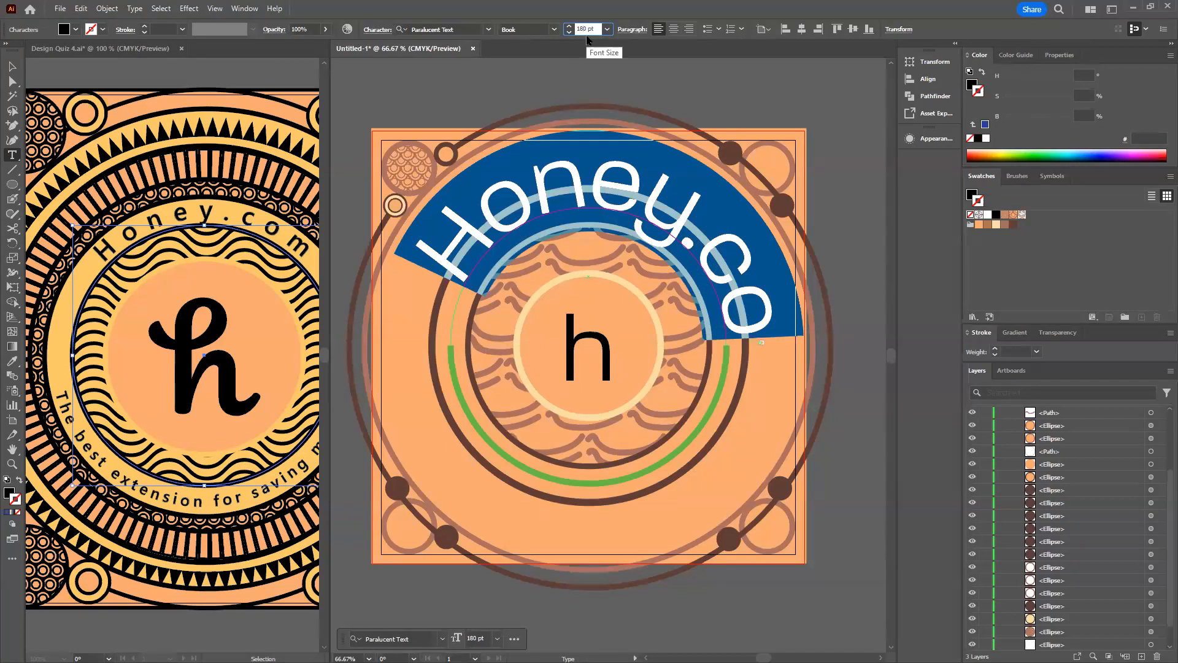
{"action": "key", "text": "shift+Down"}
{"action": "key", "text": "shift+Down"}
{"action": "key", "text": "shift+Down"}
{"action": "key", "text": "shift+Down"}
{"action": "key", "text": "shift+Down"}
{"action": "key", "text": "shift+Down"}
{"action": "key", "text": "shift+Down"}
{"action": "key", "text": "shift+Down"}
{"action": "key", "text": "shift+Down"}
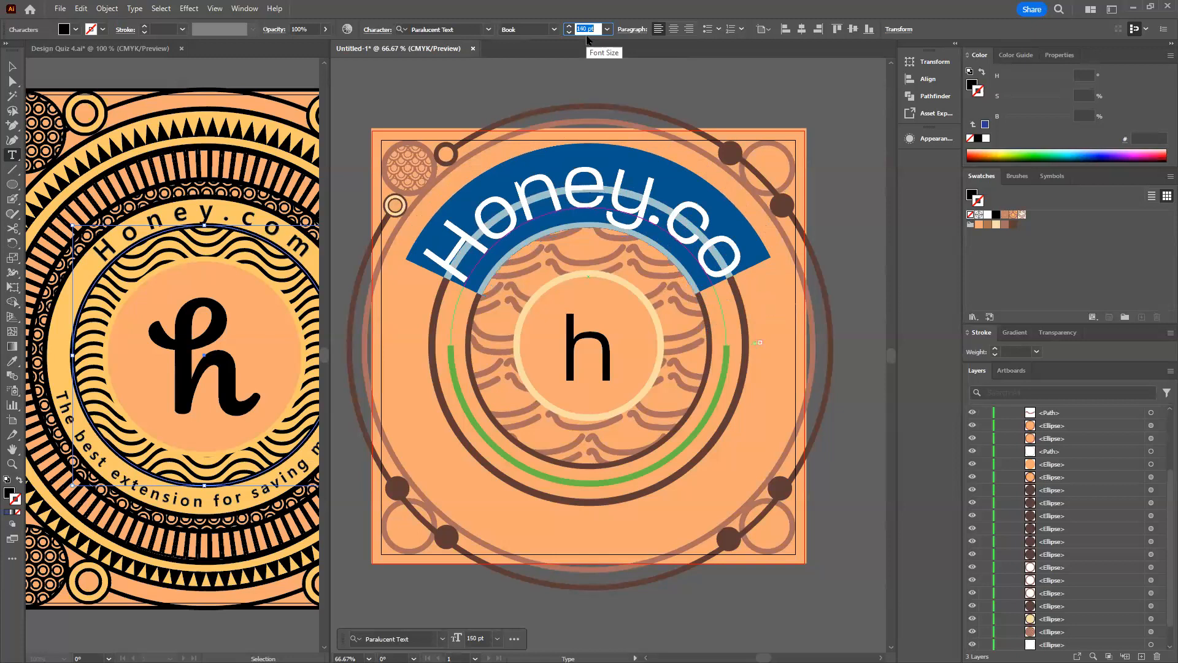
{"action": "key", "text": "shift+Down"}
{"action": "key", "text": "shift+Down"}
{"action": "key", "text": "shift+Down"}
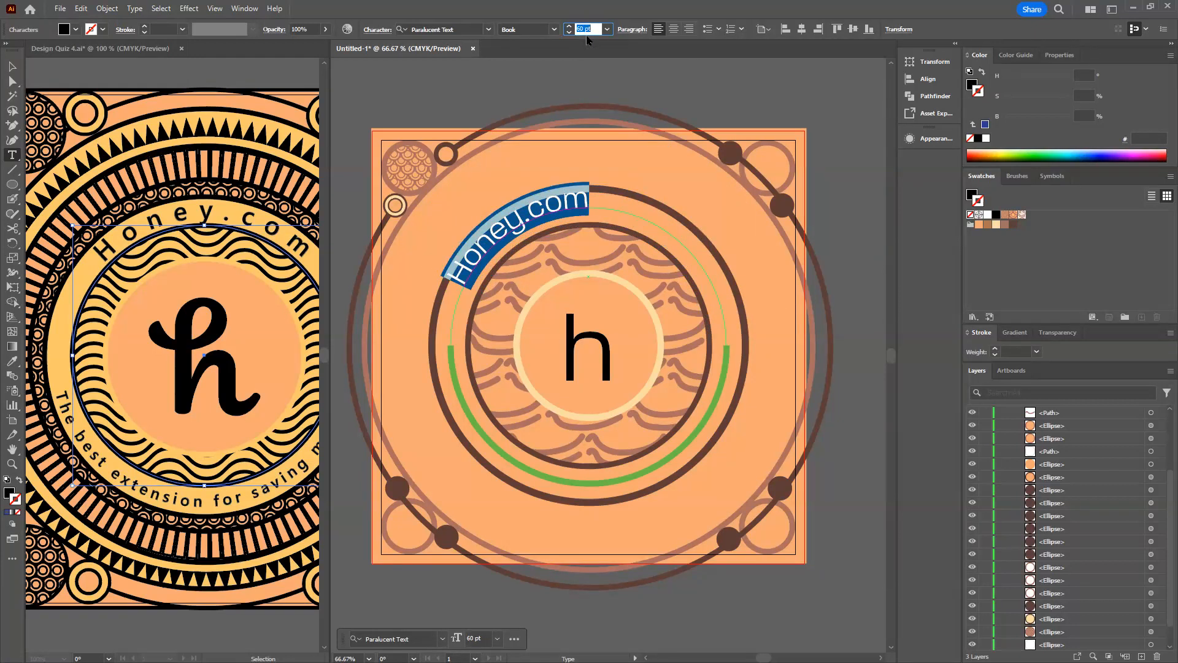
{"action": "key", "text": "shift+Down"}
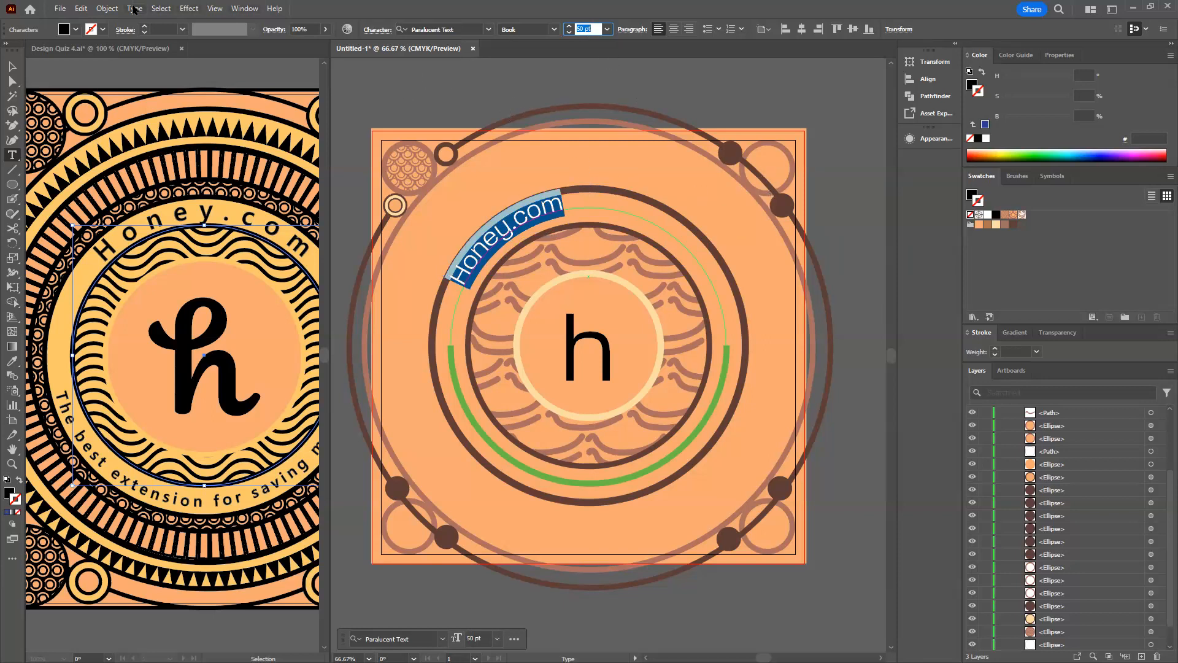
Open the Type on a Path Options for the Honey.com text and enable the preview.
{"action": "left_click", "coordinate": [135, 9]}
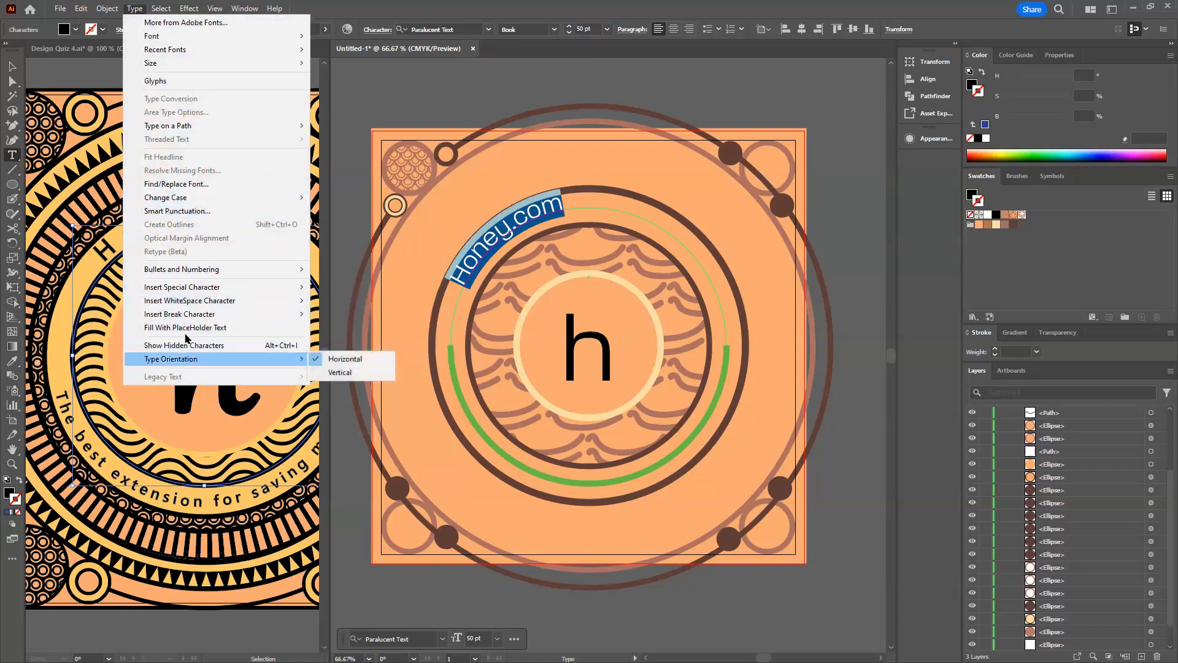
{"action": "mouse_move", "coordinate": [167, 129]}
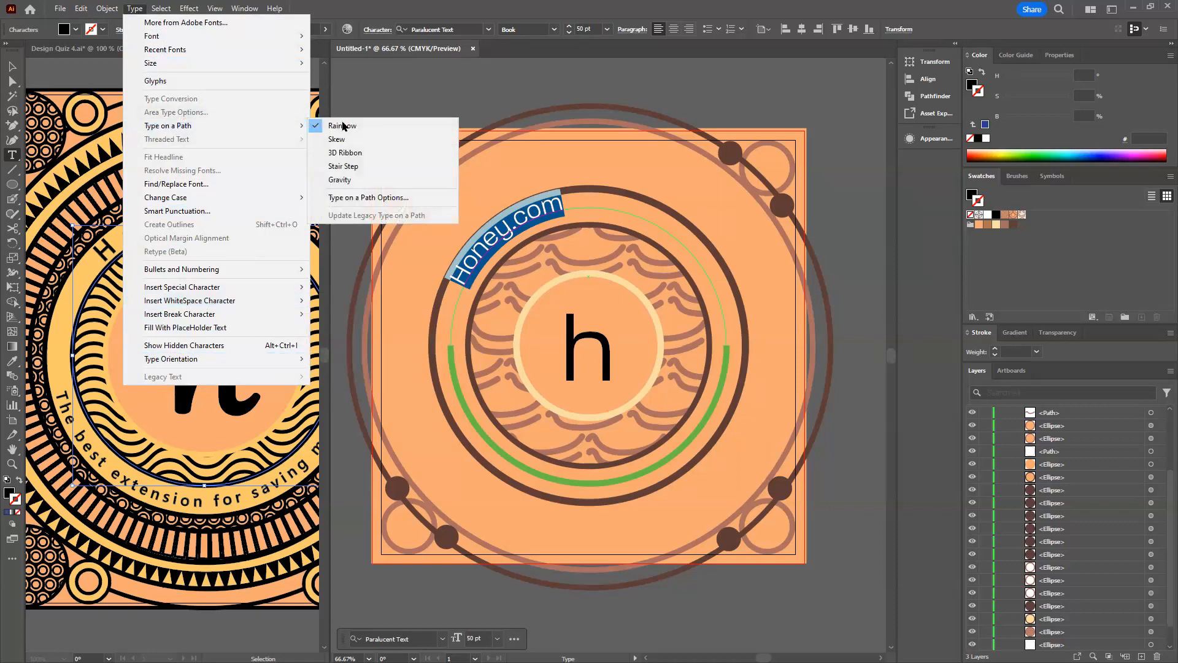
{"action": "left_click", "coordinate": [410, 206]}
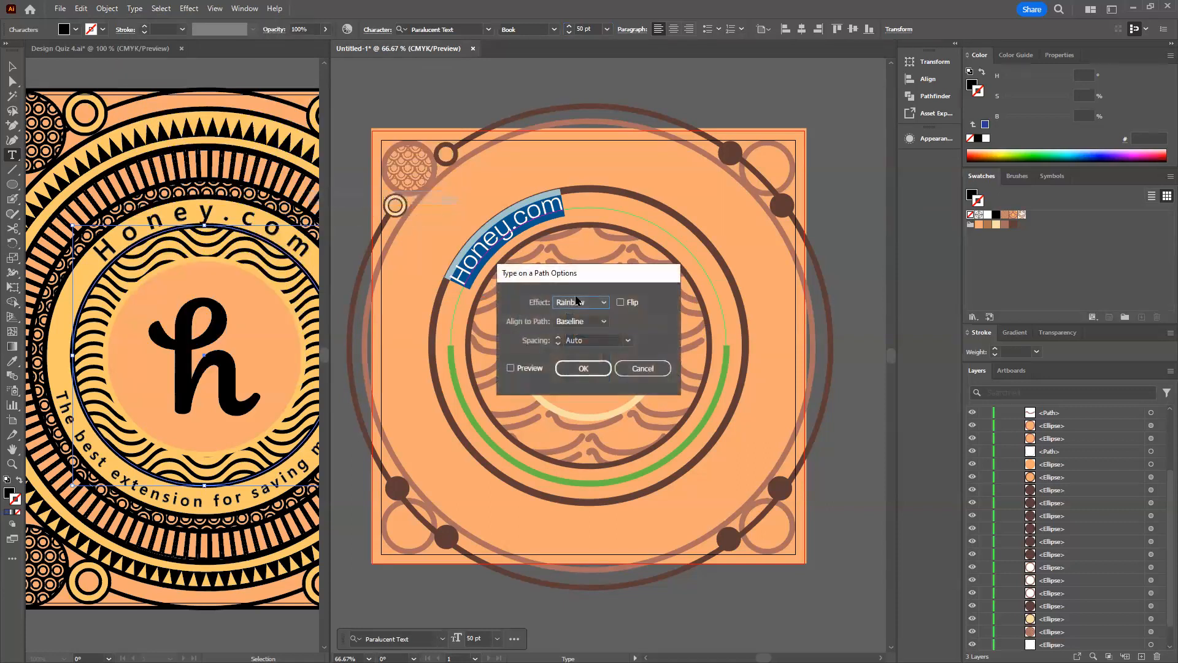
{"action": "left_click_drag", "start_coordinate": [605, 282], "coordinate": [722, 169]}
{"action": "left_click", "coordinate": [628, 255]}
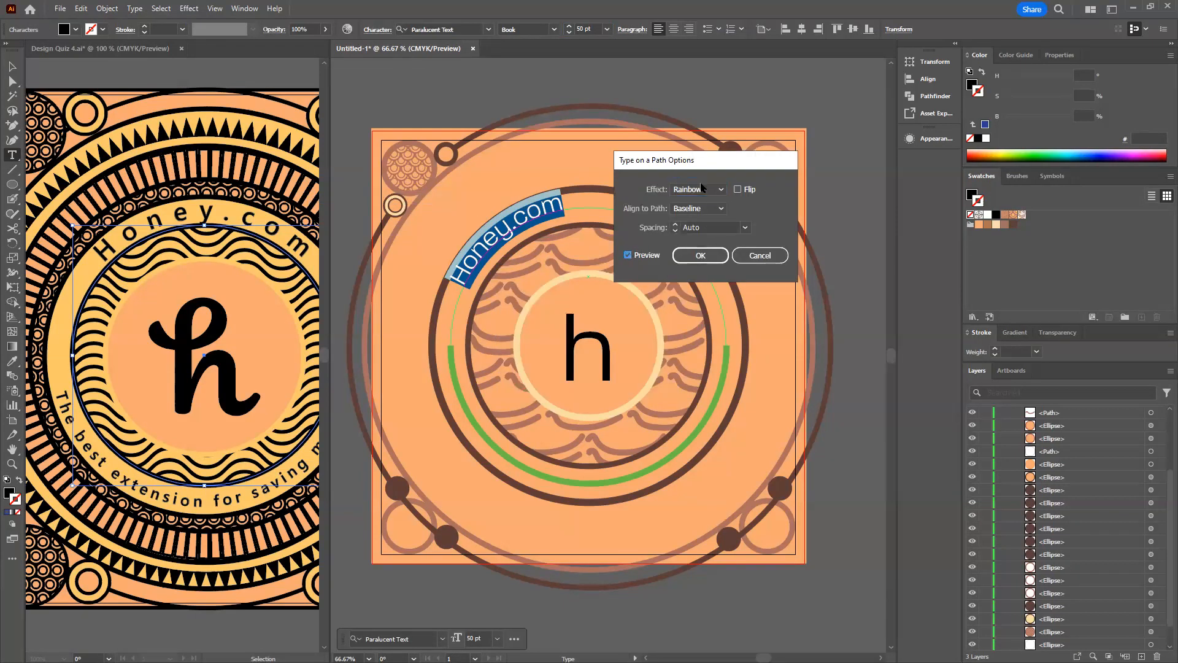
Try the Skew, 3D Ribbon, Stair Step and Gravity effects on the Honey.com path text, then return to Rainbow.
{"action": "left_click", "coordinate": [715, 190]}
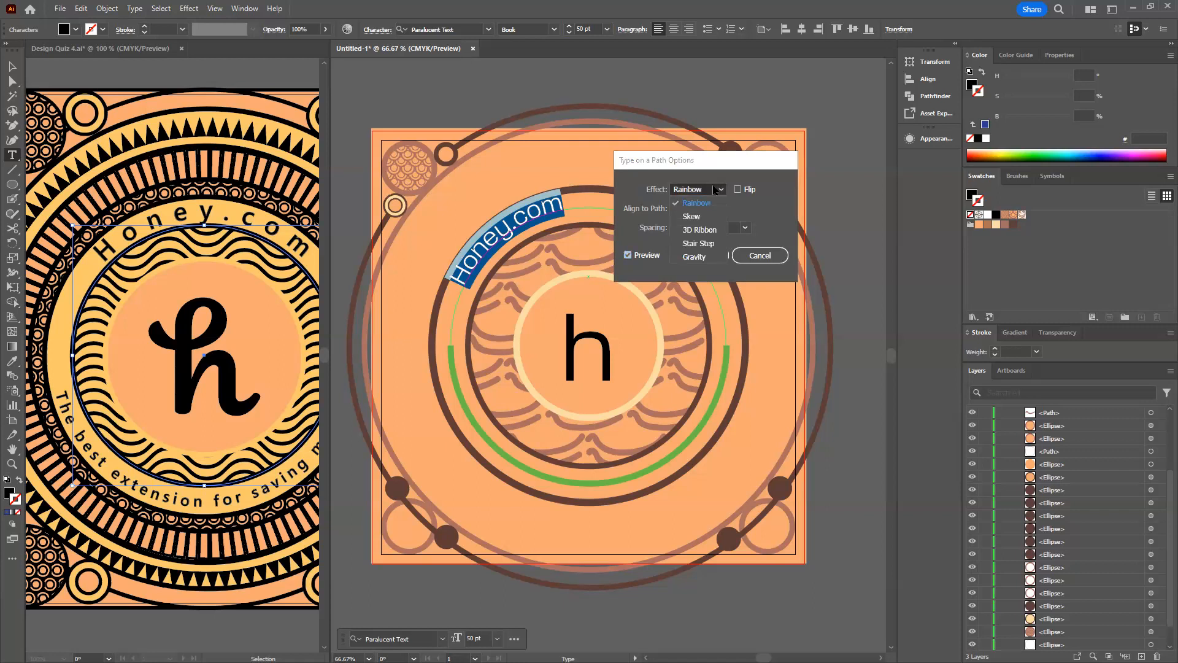
{"action": "left_click", "coordinate": [712, 191]}
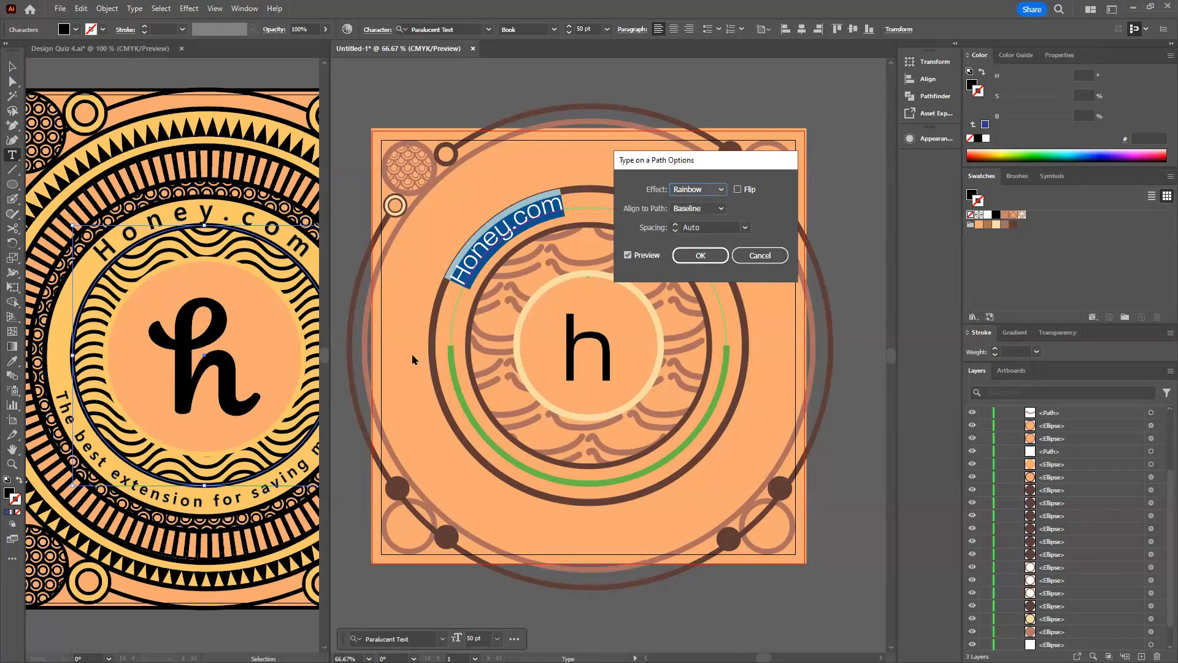
{"action": "left_click", "coordinate": [692, 191]}
{"action": "left_click", "coordinate": [692, 216]}
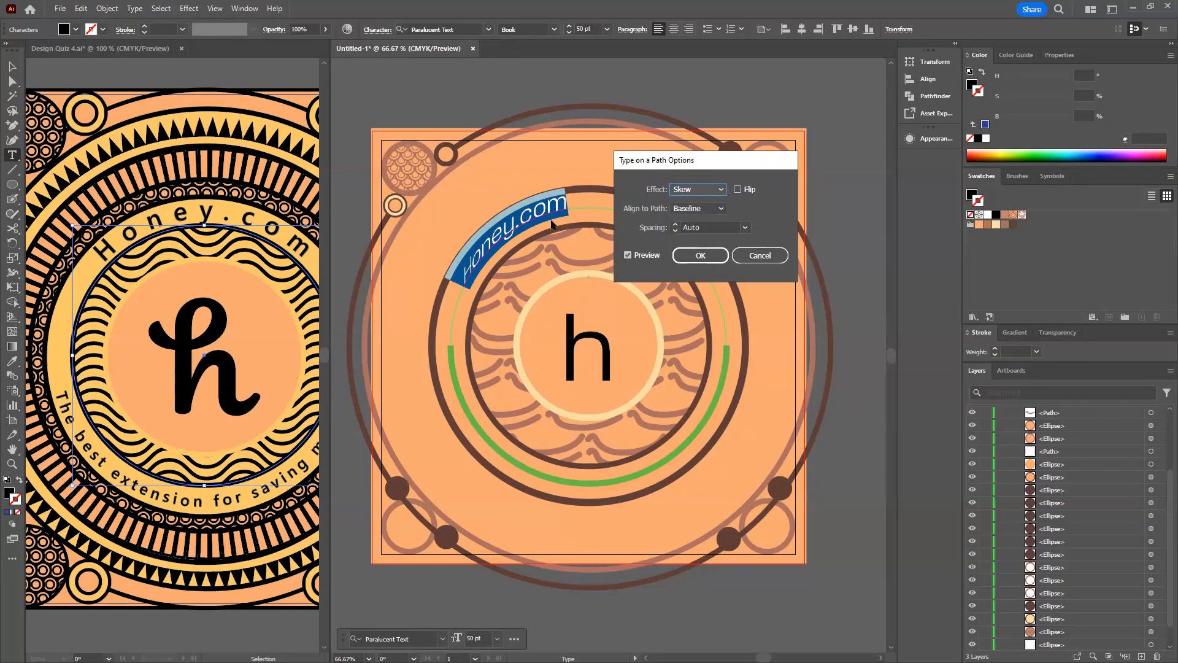
{"action": "left_click", "coordinate": [686, 194]}
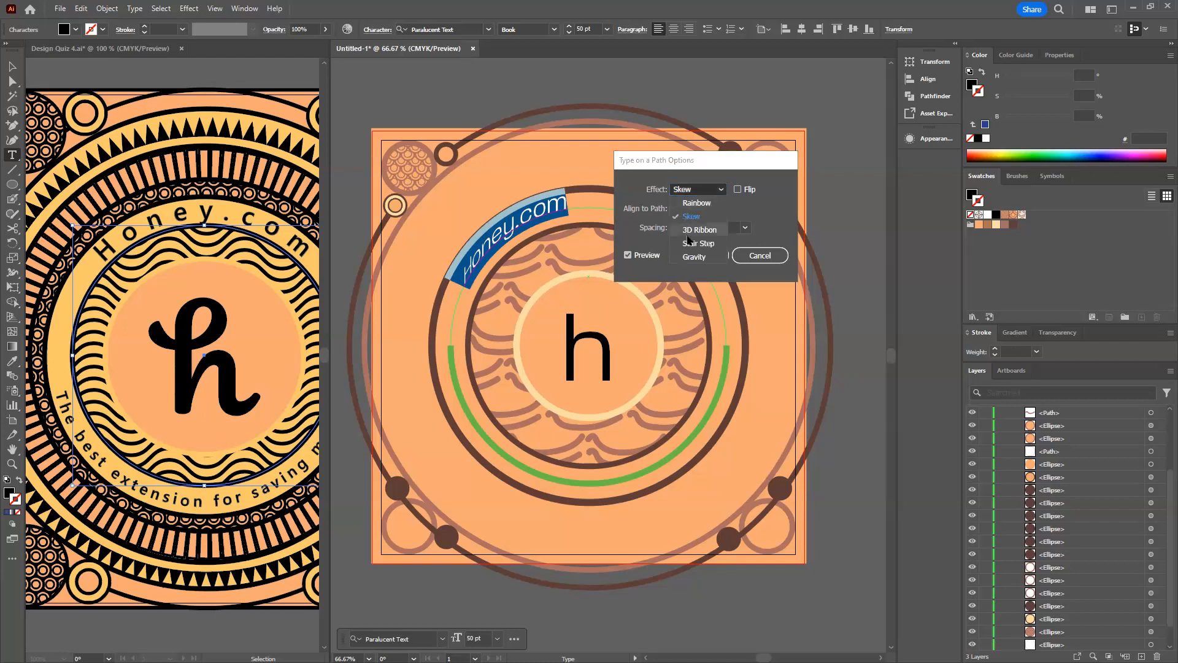
{"action": "left_click", "coordinate": [702, 235]}
{"action": "left_click", "coordinate": [700, 187]}
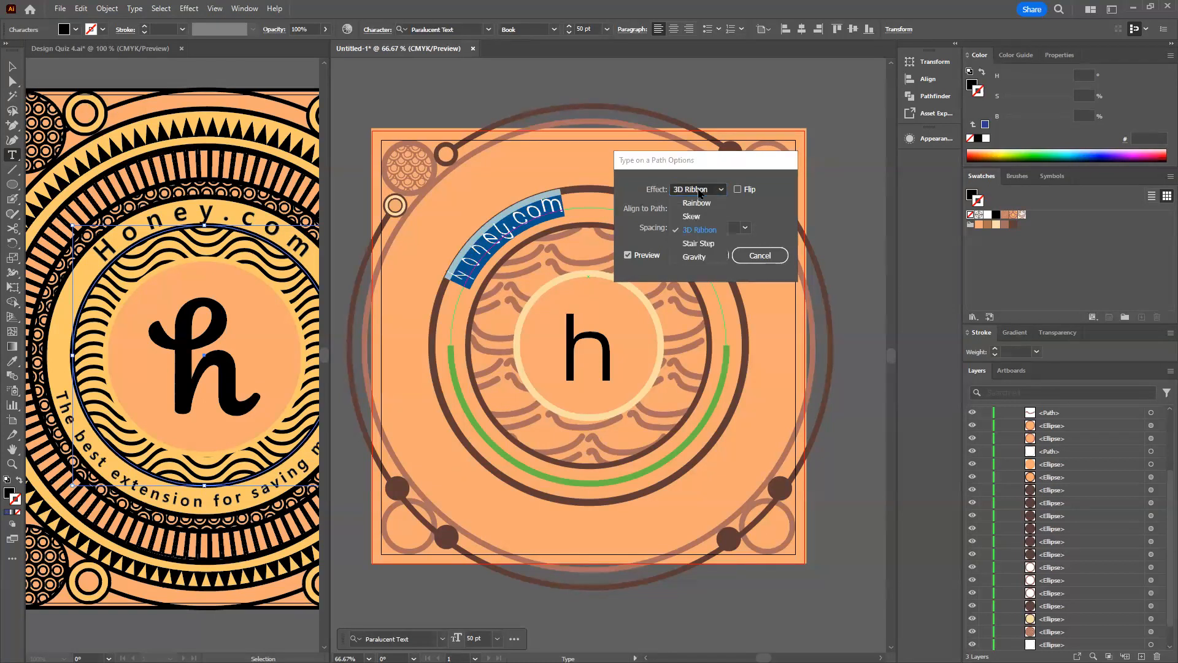
{"action": "left_click", "coordinate": [699, 243]}
{"action": "left_click", "coordinate": [703, 193]}
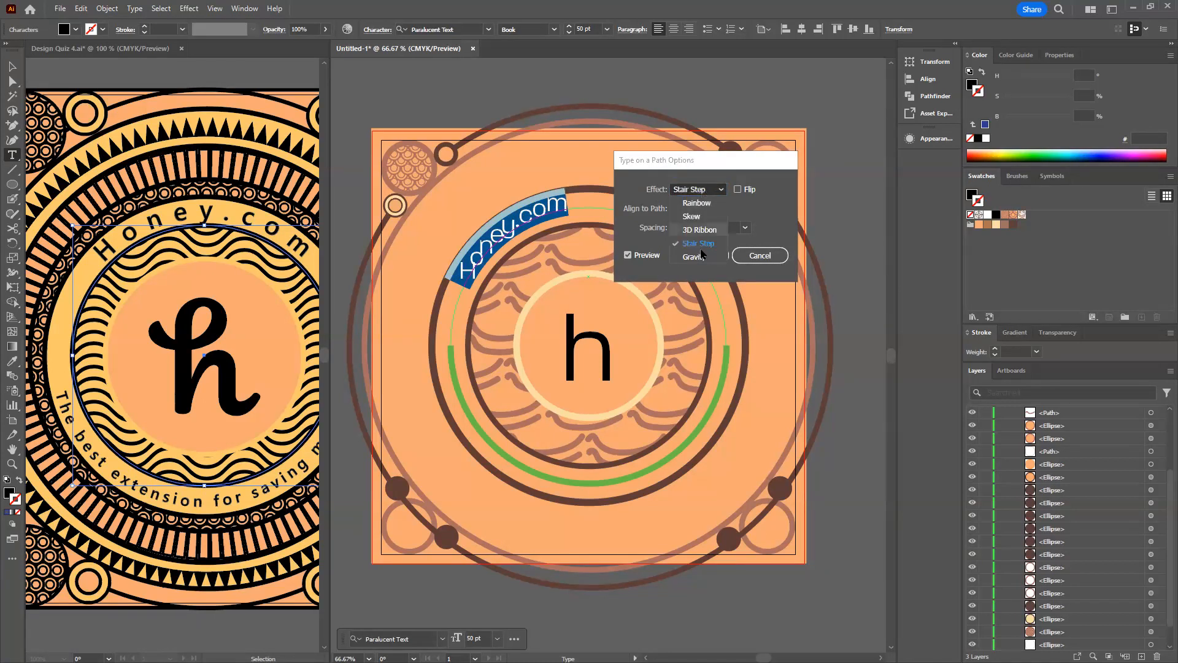
{"action": "left_click", "coordinate": [701, 259]}
{"action": "left_click", "coordinate": [706, 192]}
{"action": "left_click", "coordinate": [699, 202]}
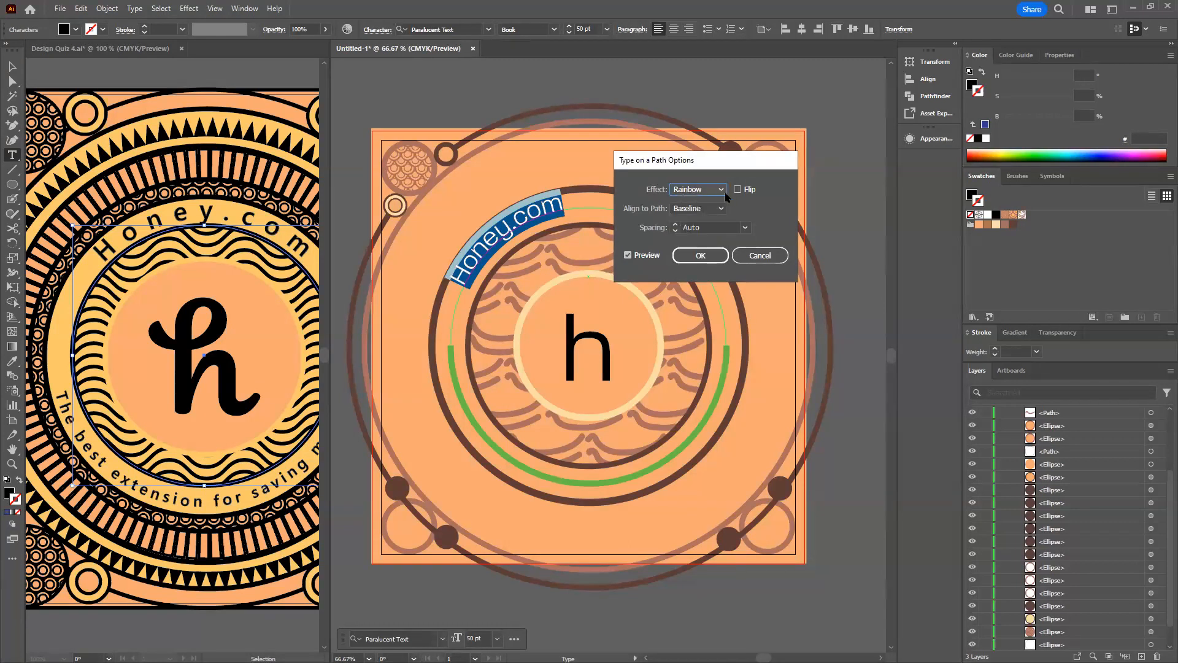
Try the Ascender, Descender and Baseline path alignments on the Honey.com text.
{"action": "left_click", "coordinate": [691, 209]}
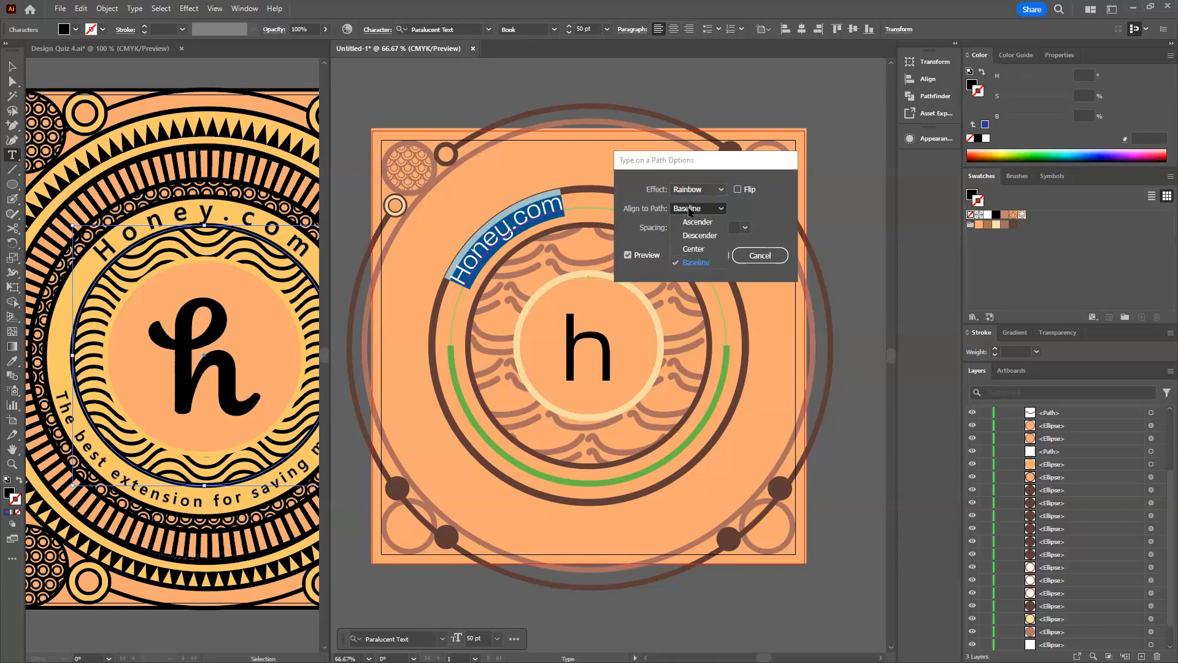
{"action": "left_click", "coordinate": [700, 222]}
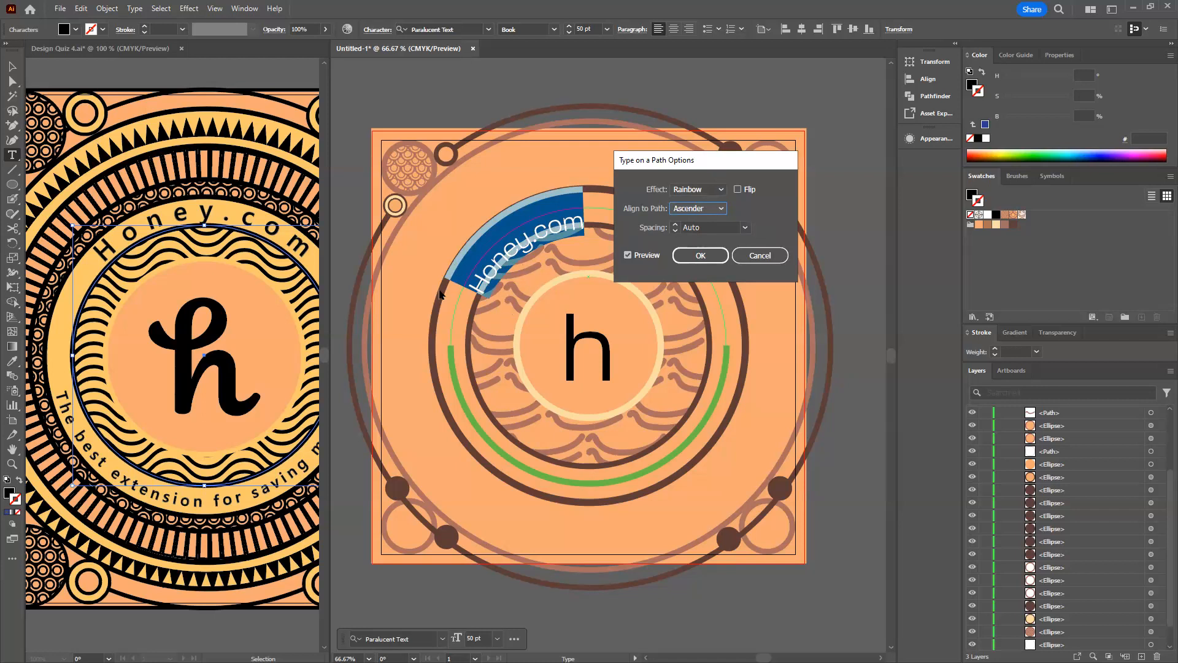
{"action": "left_click", "coordinate": [704, 212]}
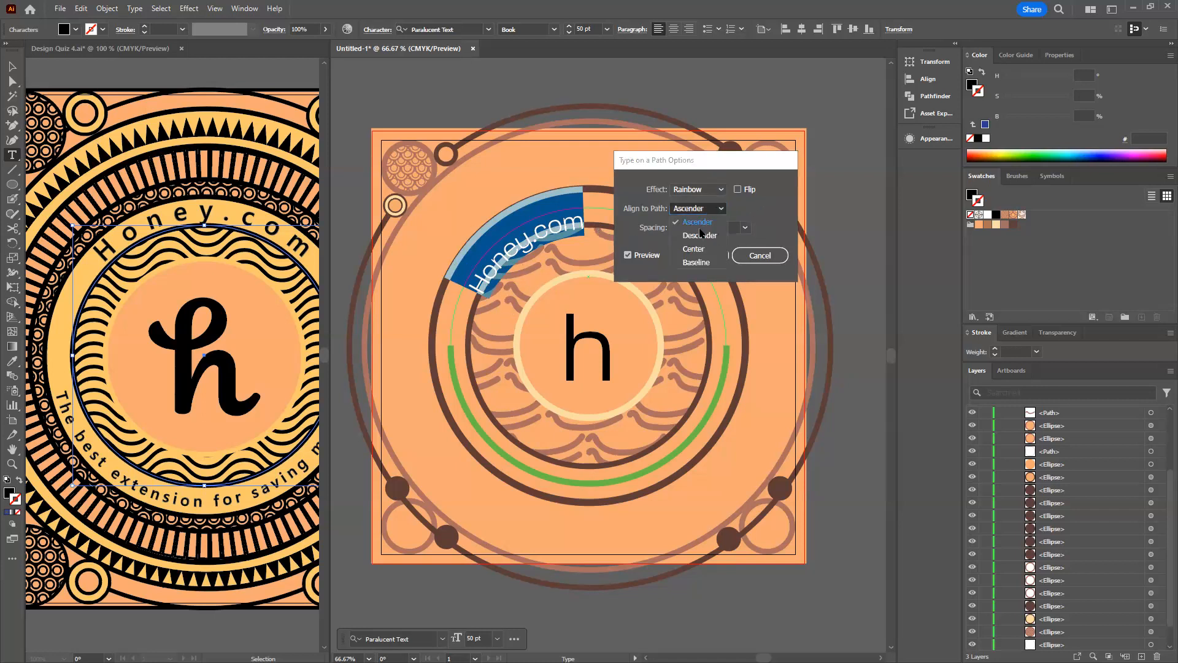
{"action": "left_click", "coordinate": [703, 238]}
{"action": "left_click", "coordinate": [709, 209]}
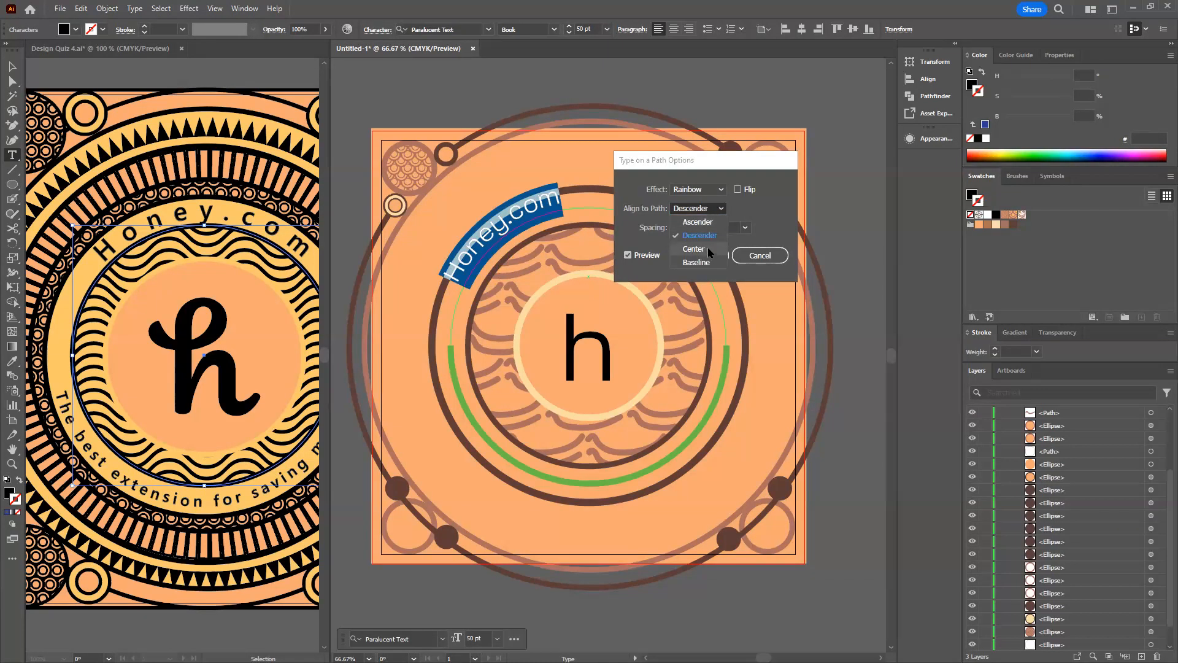
{"action": "left_click", "coordinate": [707, 263]}
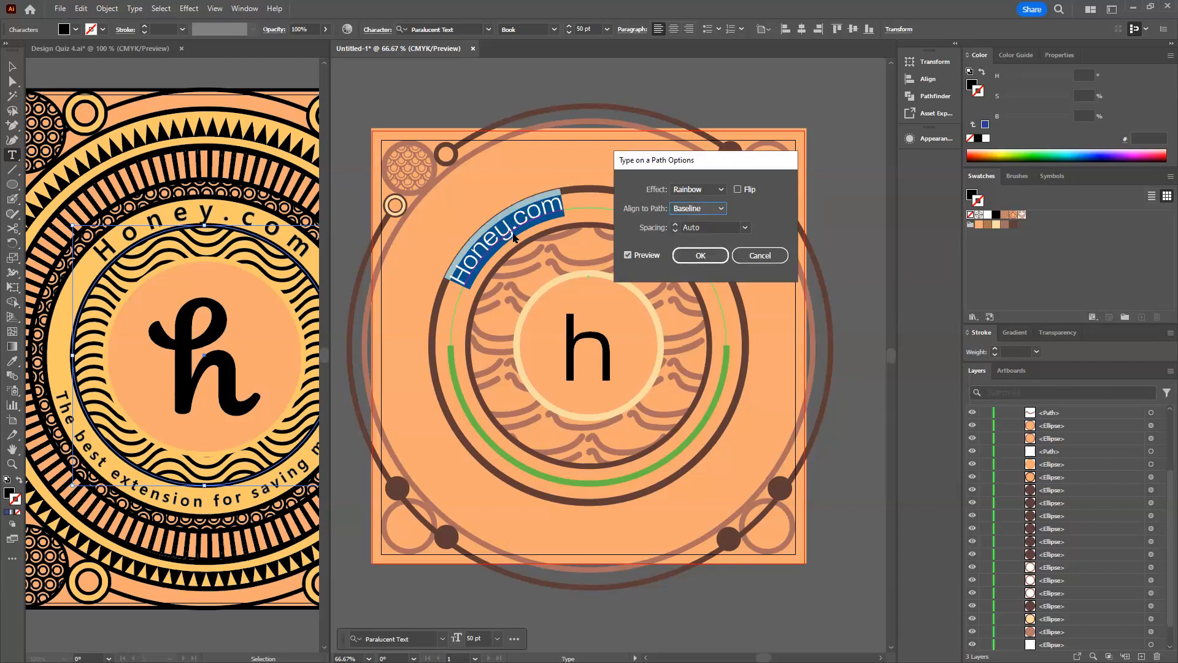
{"action": "left_click", "coordinate": [683, 209]}
{"action": "left_click", "coordinate": [693, 236]}
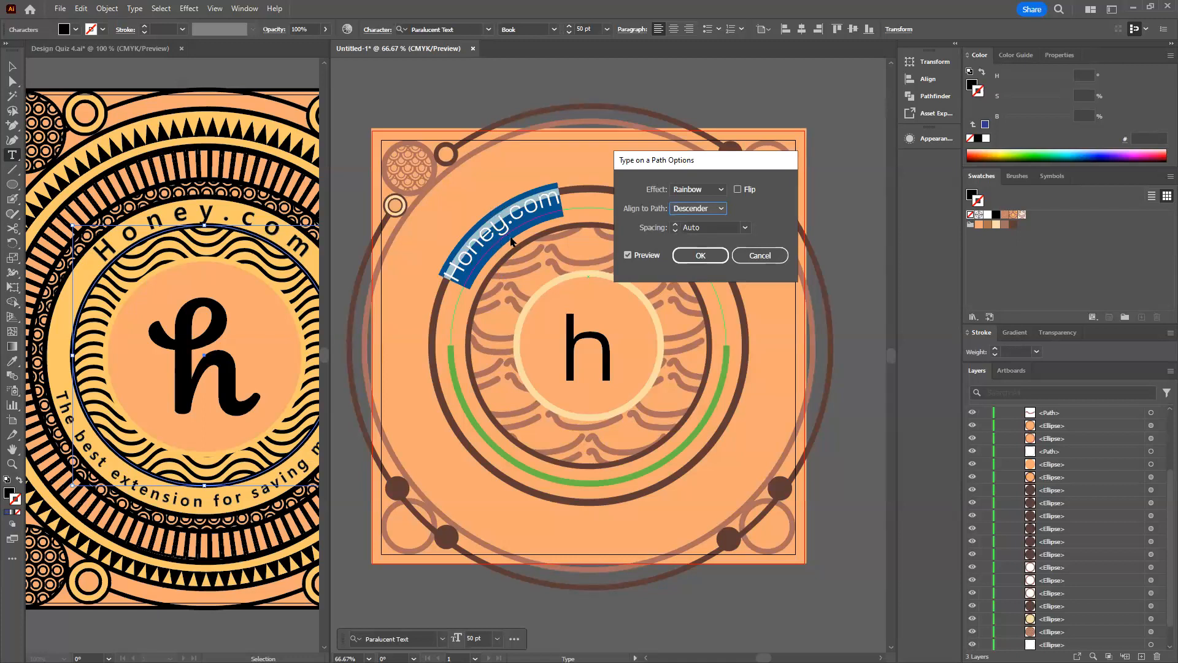
Align the Honey.com text to the center of its path, leave it unflipped, and apply the path options.
{"action": "left_click", "coordinate": [712, 213]}
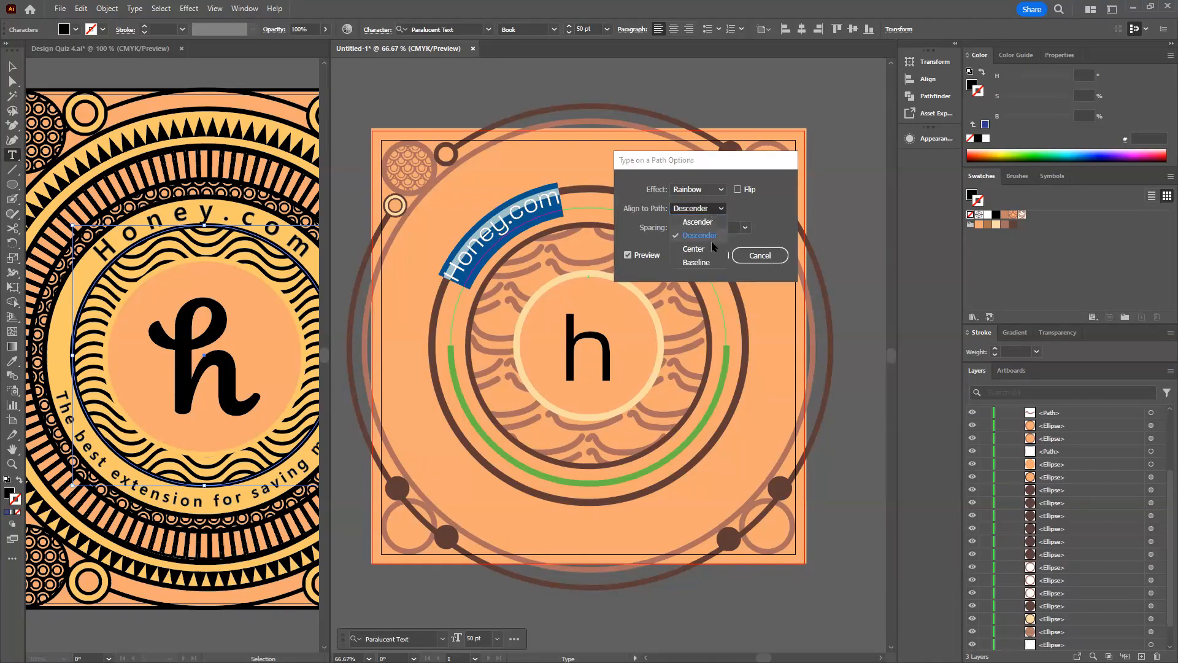
{"action": "left_click", "coordinate": [708, 244]}
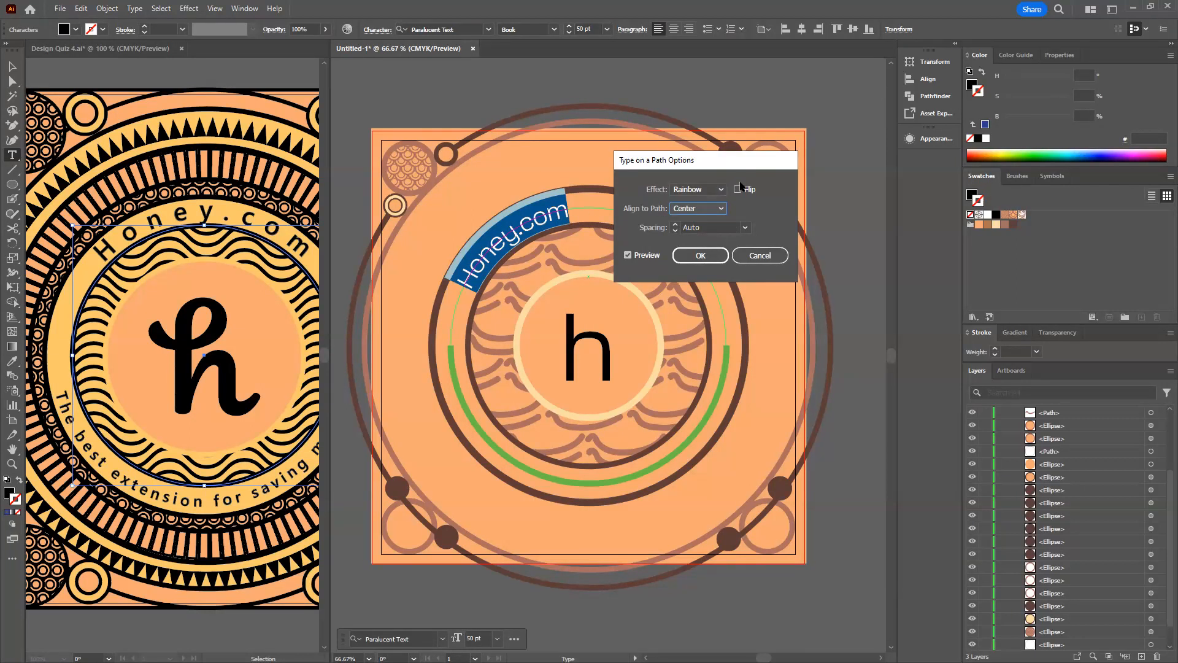
{"action": "left_click", "coordinate": [738, 189]}
{"action": "left_click", "coordinate": [739, 190]}
{"action": "left_click_drag", "start_coordinate": [723, 160], "coordinate": [814, 72]}
{"action": "left_click", "coordinate": [791, 167]}
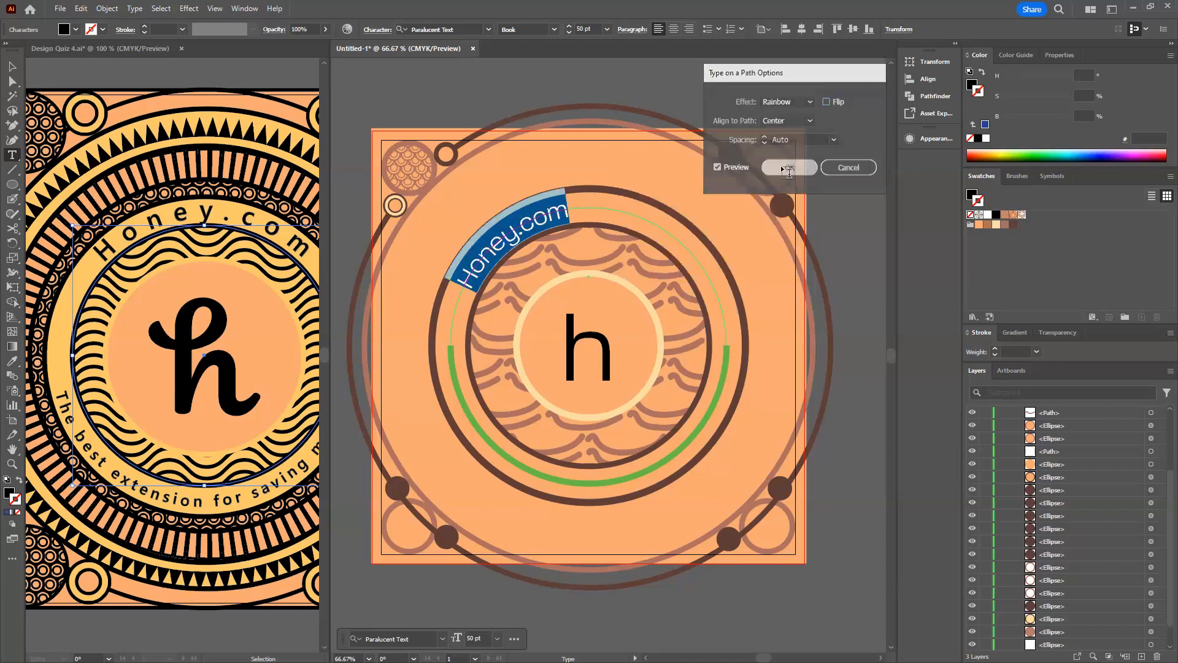
Try to remove any leading spaces before the H of the curved Honey.com text.
{"action": "left_click", "coordinate": [485, 254]}
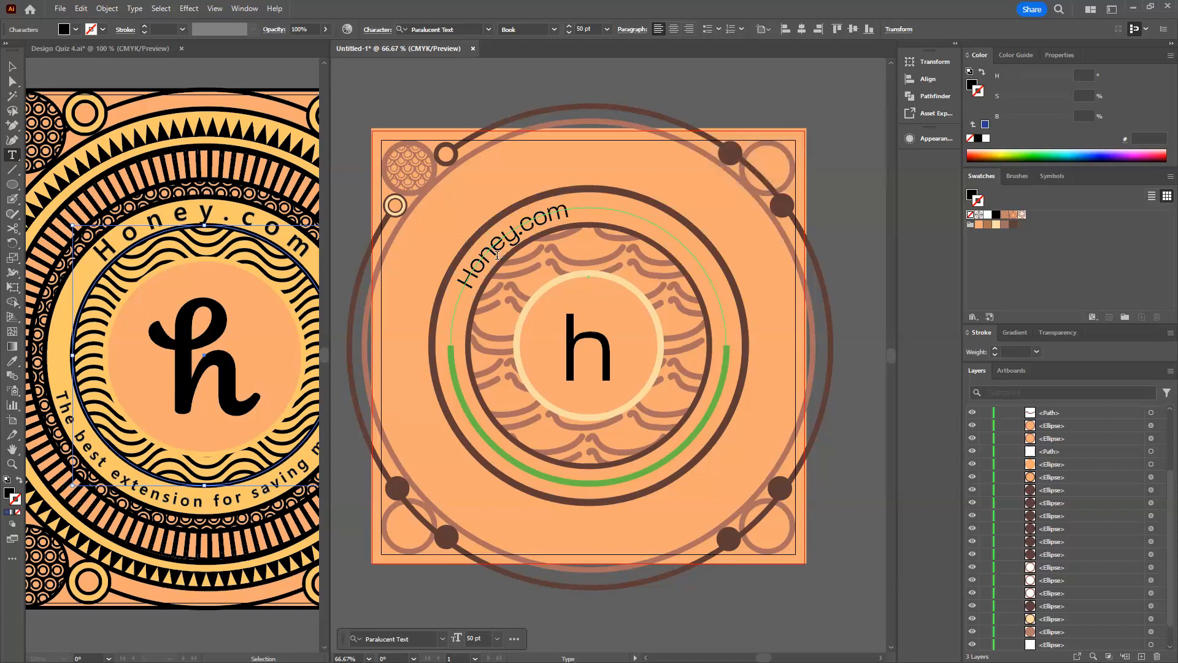
{"action": "left_click", "coordinate": [469, 282]}
{"action": "key", "text": "BackSpace"}
{"action": "key", "text": "BackSpace"}
{"action": "key", "text": "BackSpace"}
{"action": "key", "text": "BackSpace"}
{"action": "key", "text": "BackSpace"}
{"action": "key", "text": "BackSpace"}
{"action": "key", "text": "BackSpace"}
Activate the Direct Selection tool for the path text and set Layer 3's color to Dark Blue.
{"action": "left_click", "coordinate": [12, 67]}
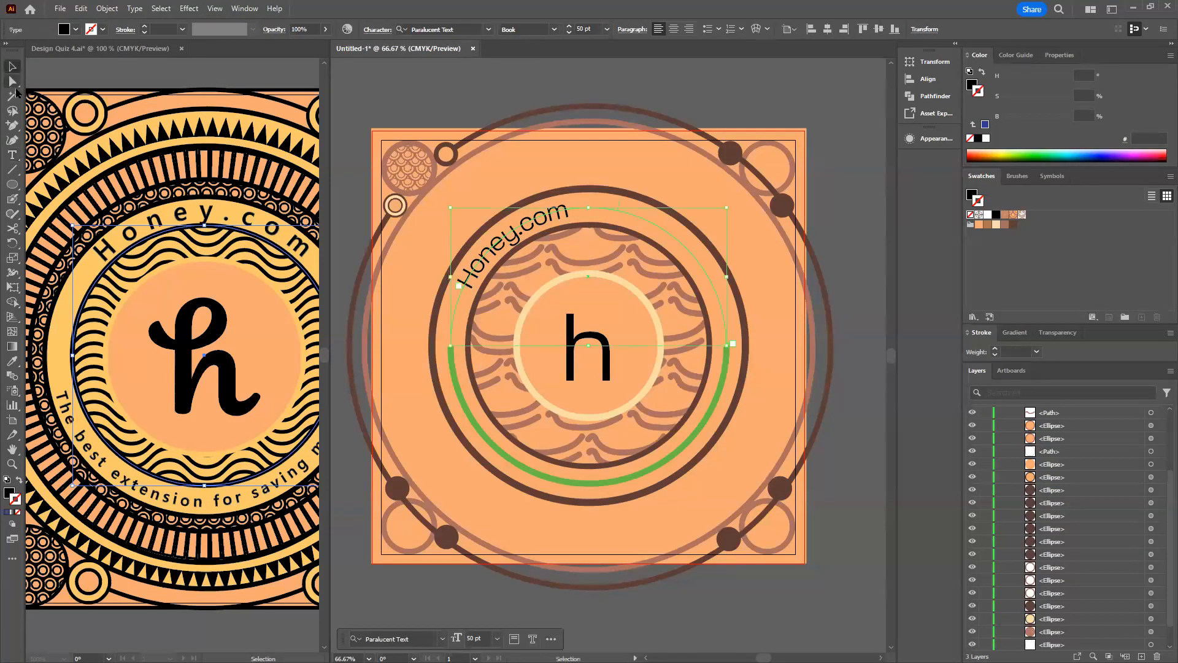
{"action": "left_click", "coordinate": [12, 81]}
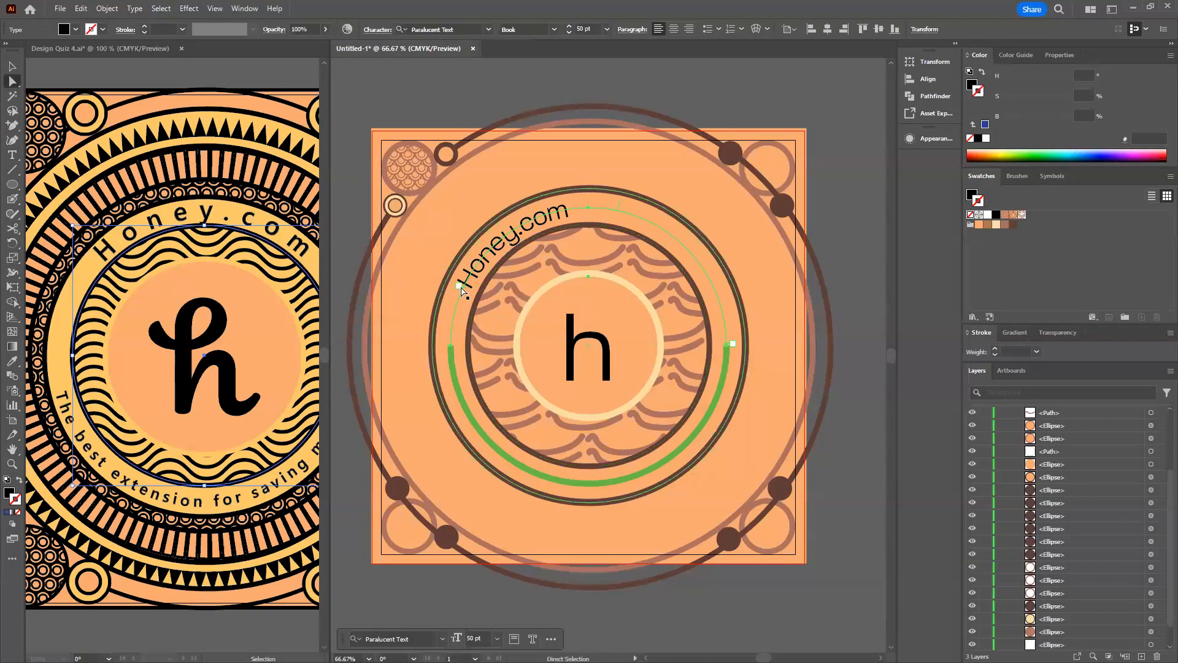
{"action": "scroll", "coordinate": [1016, 450], "scroll_direction": "up", "scroll_amount": 5}
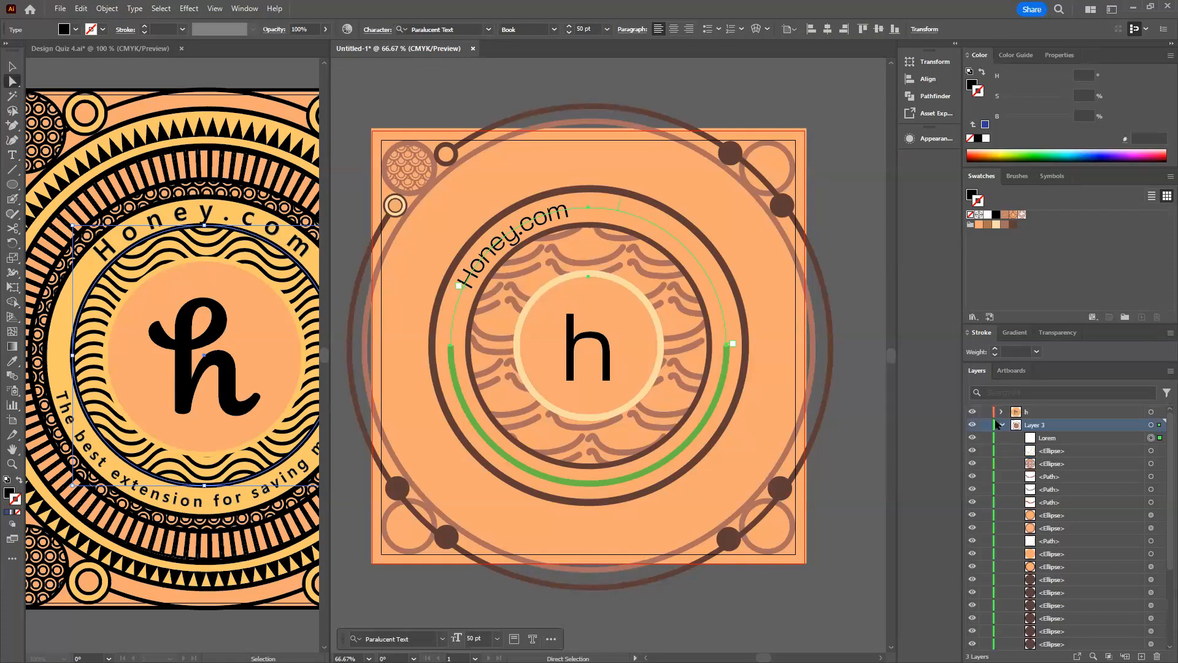
{"action": "double_click", "coordinate": [1006, 425]}
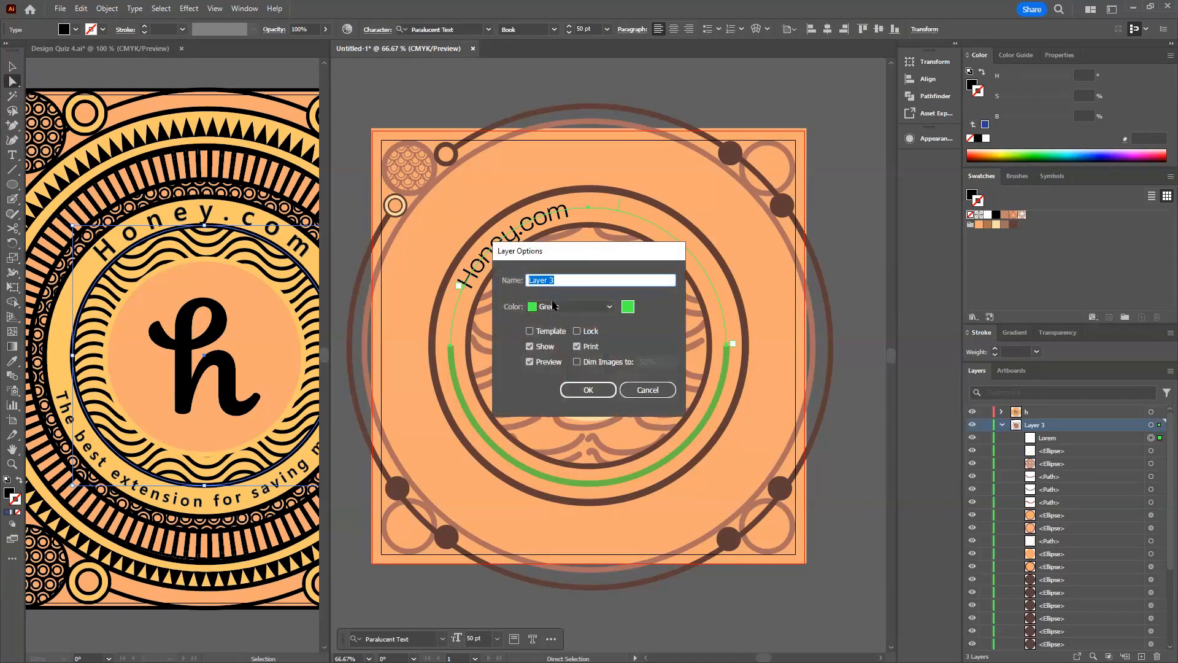
{"action": "left_click", "coordinate": [553, 305]}
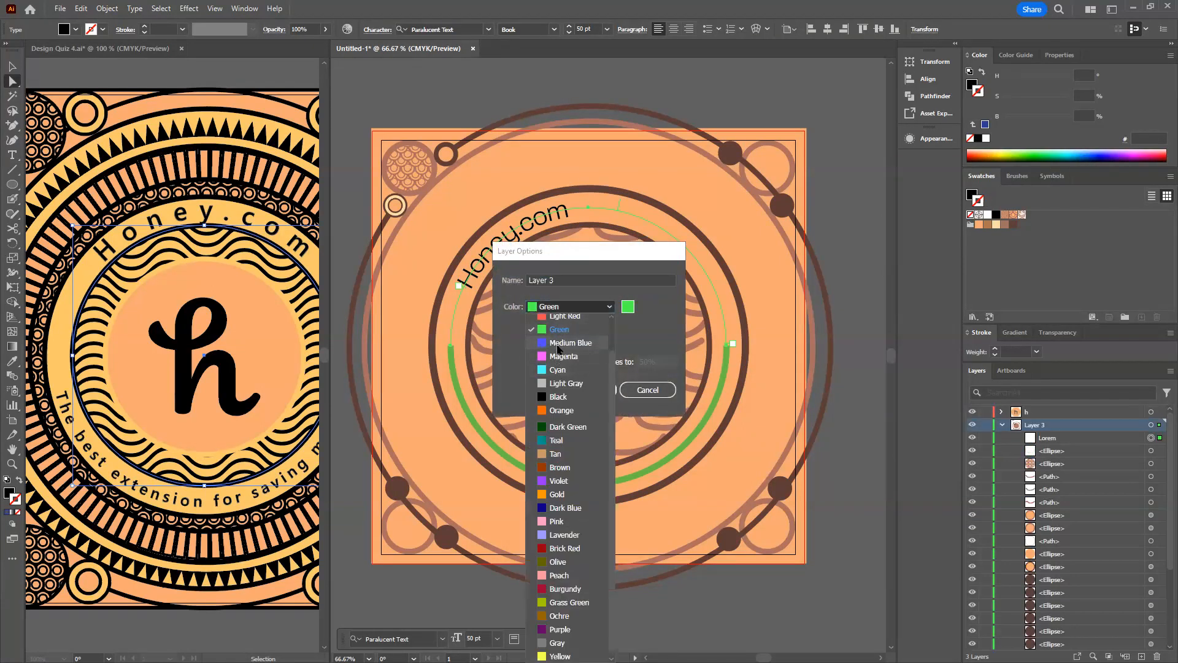
{"action": "left_click", "coordinate": [565, 507]}
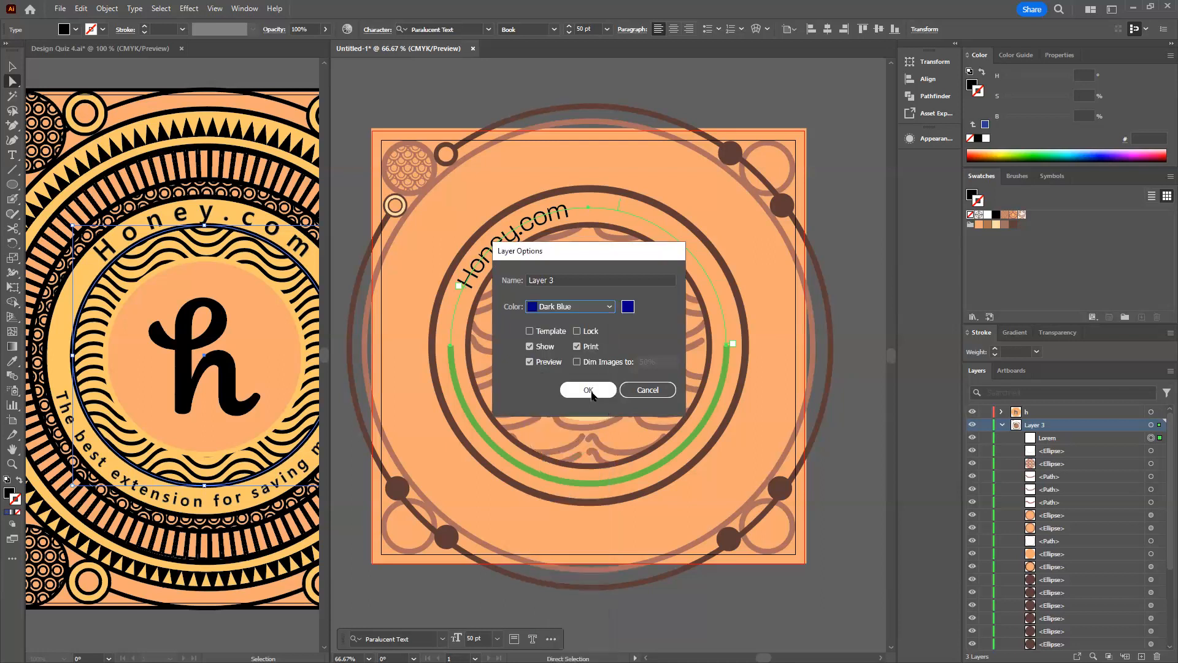
{"action": "left_click", "coordinate": [590, 390]}
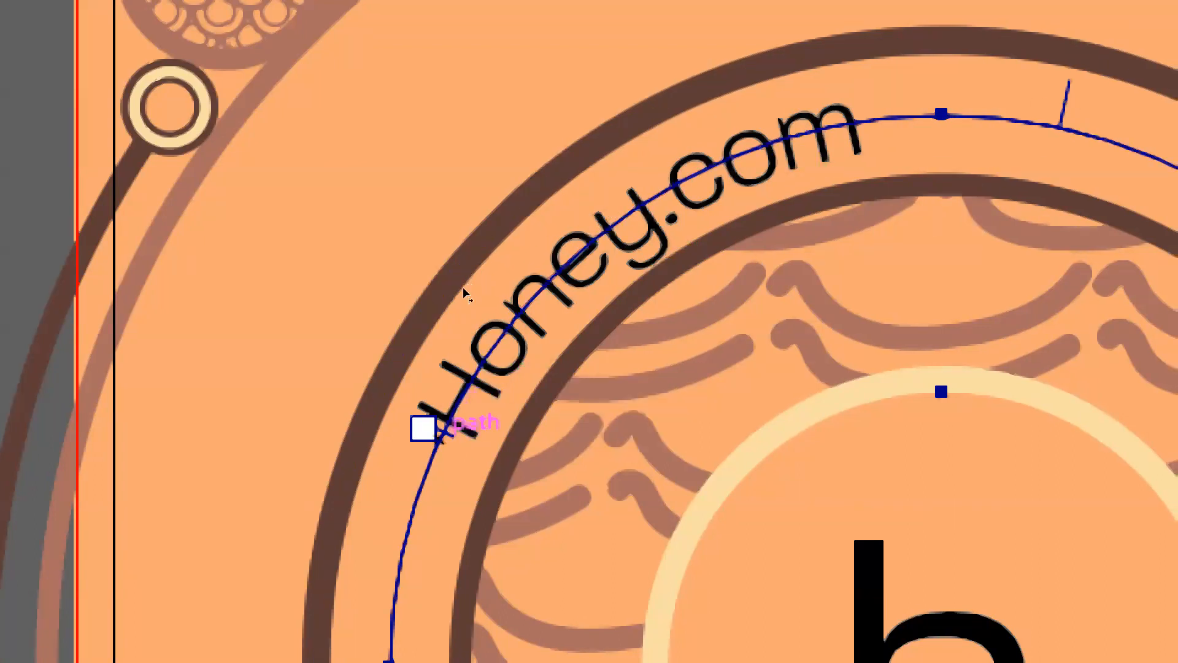
Move the start bracket of the Honey.com text to the left end of the upper arc.
{"action": "left_click_drag", "start_coordinate": [467, 278], "coordinate": [452, 488]}
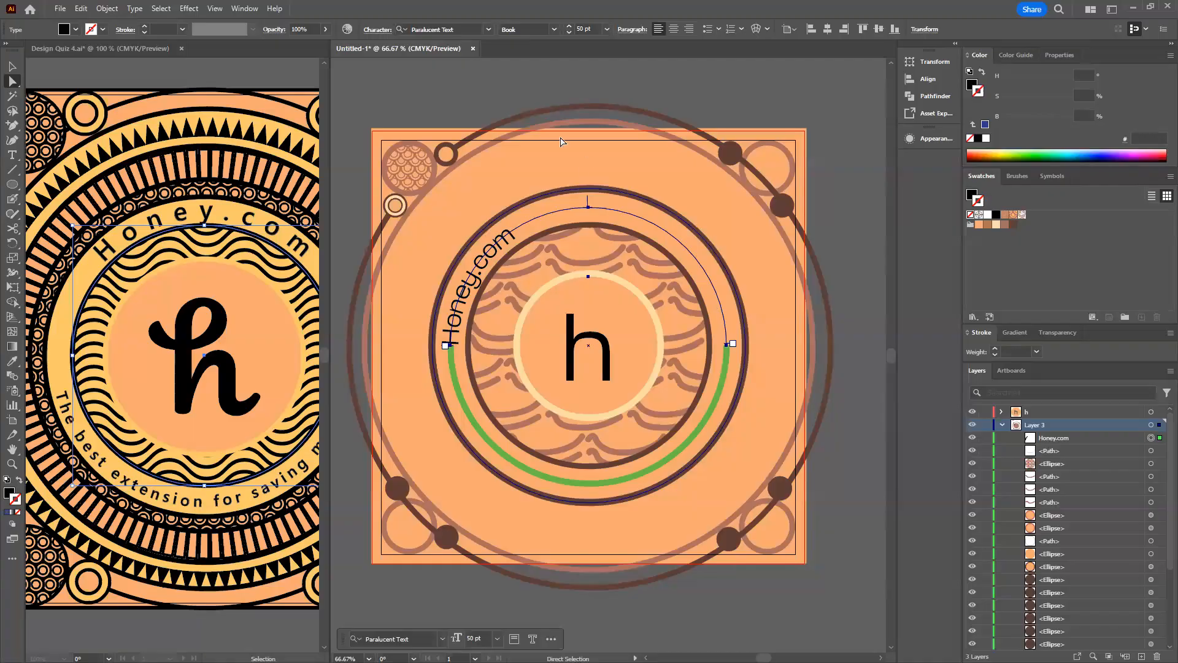
{"action": "left_click", "coordinate": [674, 30]}
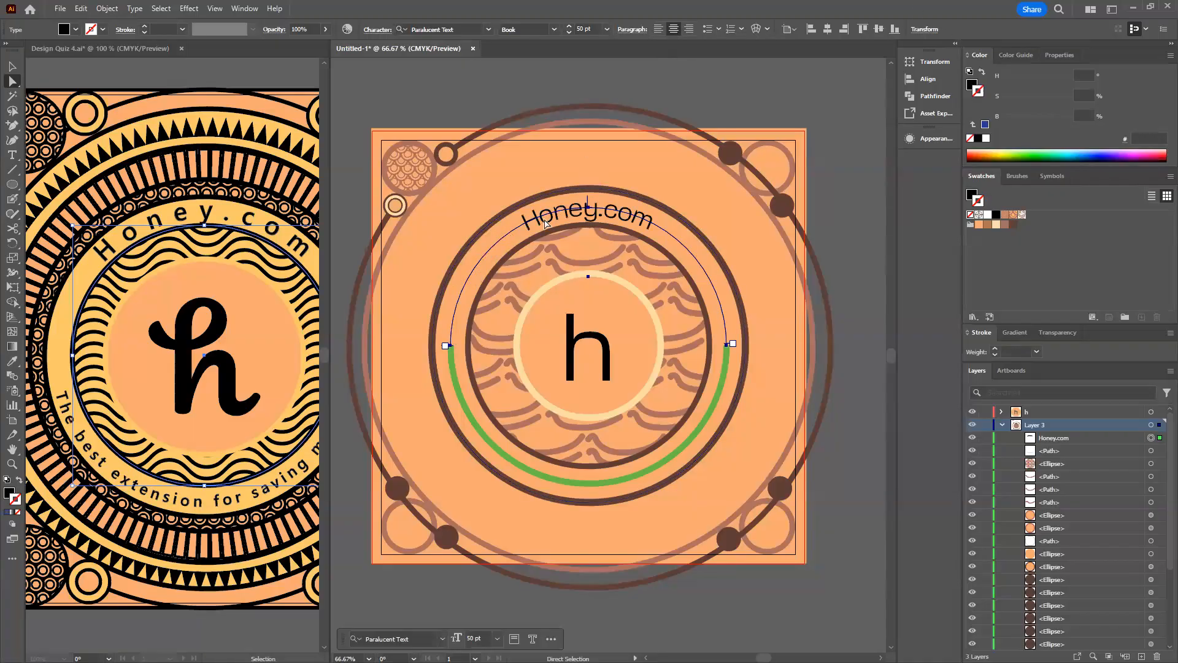
{"action": "left_click", "coordinate": [658, 31]}
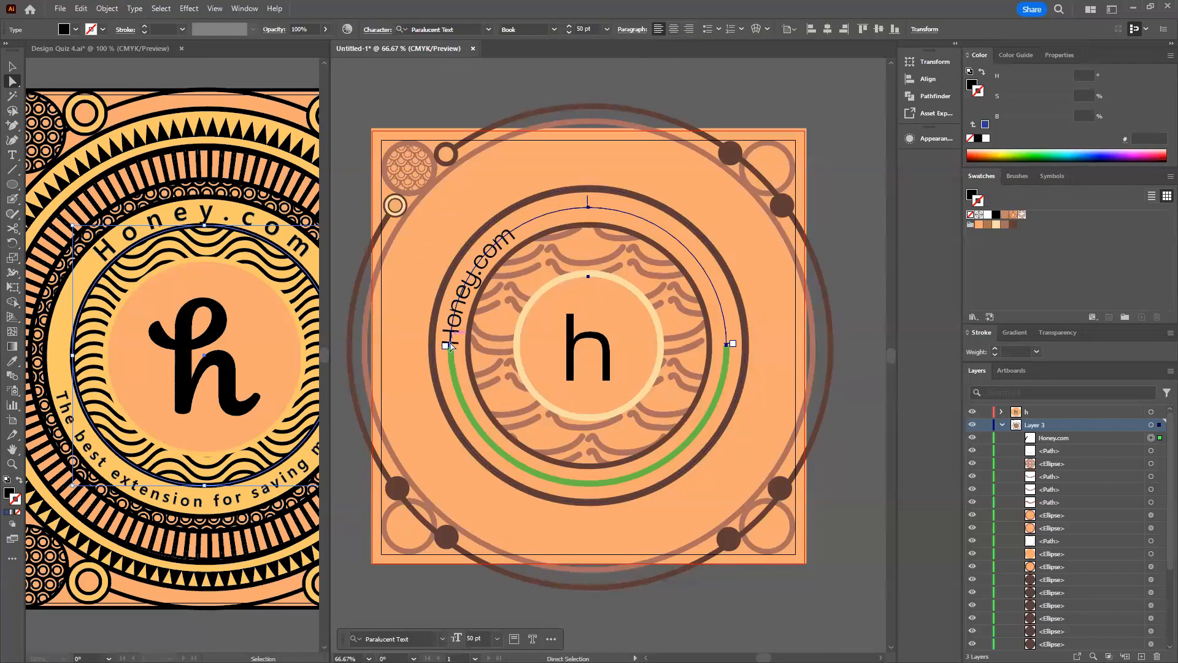
{"action": "left_click_drag", "start_coordinate": [452, 347], "coordinate": [545, 239]}
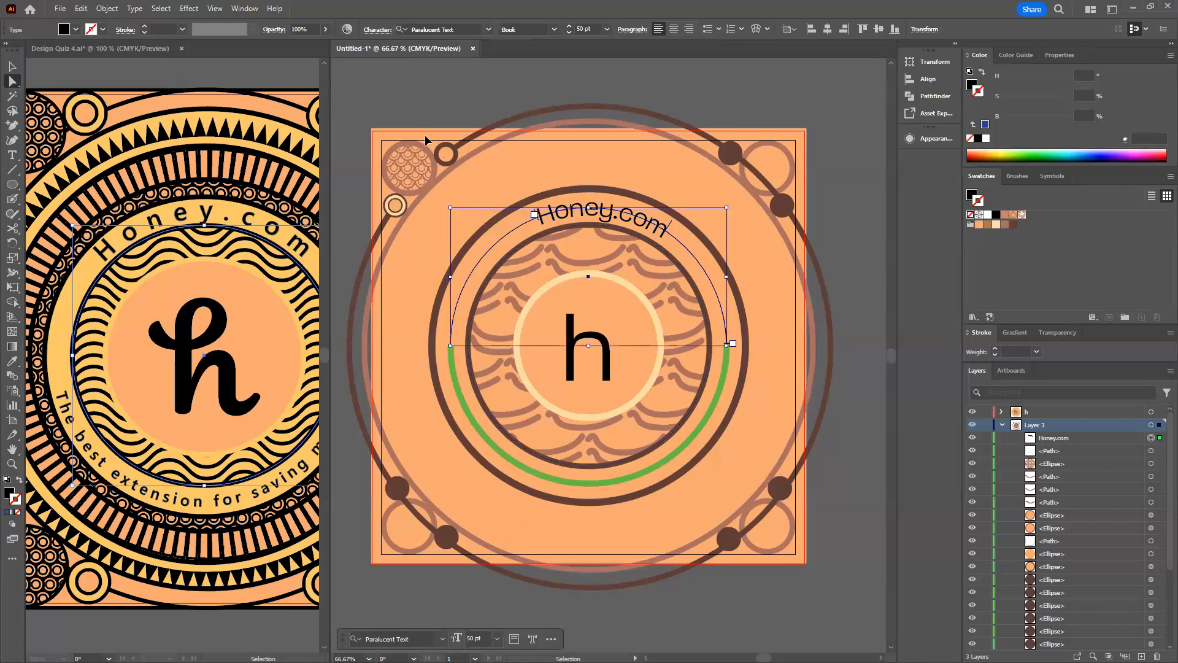
{"action": "key", "text": "ctrl+z"}
Center-align the Honey.com text on the upper arc and replace its wording with "Soda Company.com".
{"action": "left_click", "coordinate": [673, 28]}
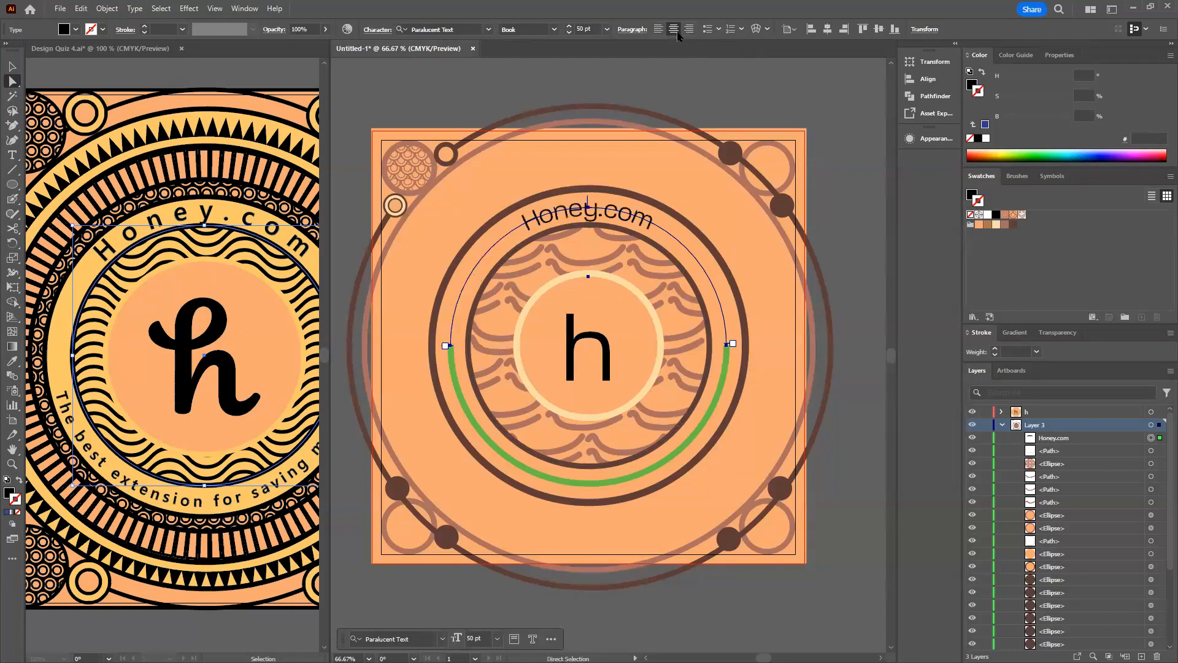
{"action": "key", "text": "t"}
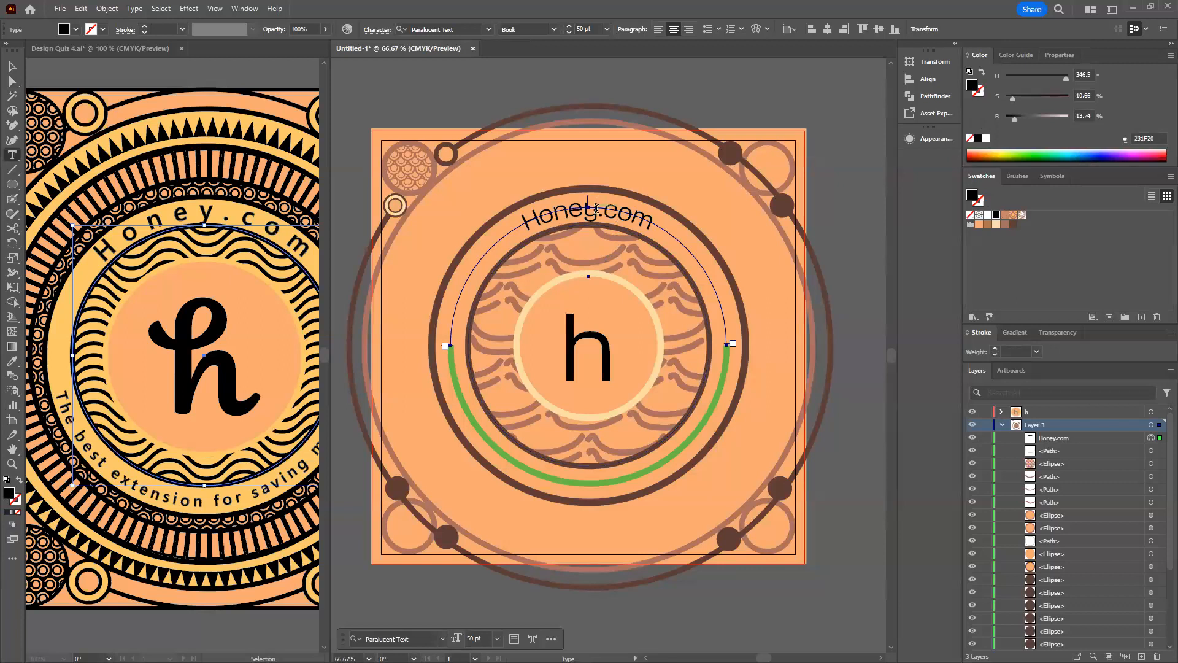
{"action": "triple_click", "coordinate": [596, 208]}
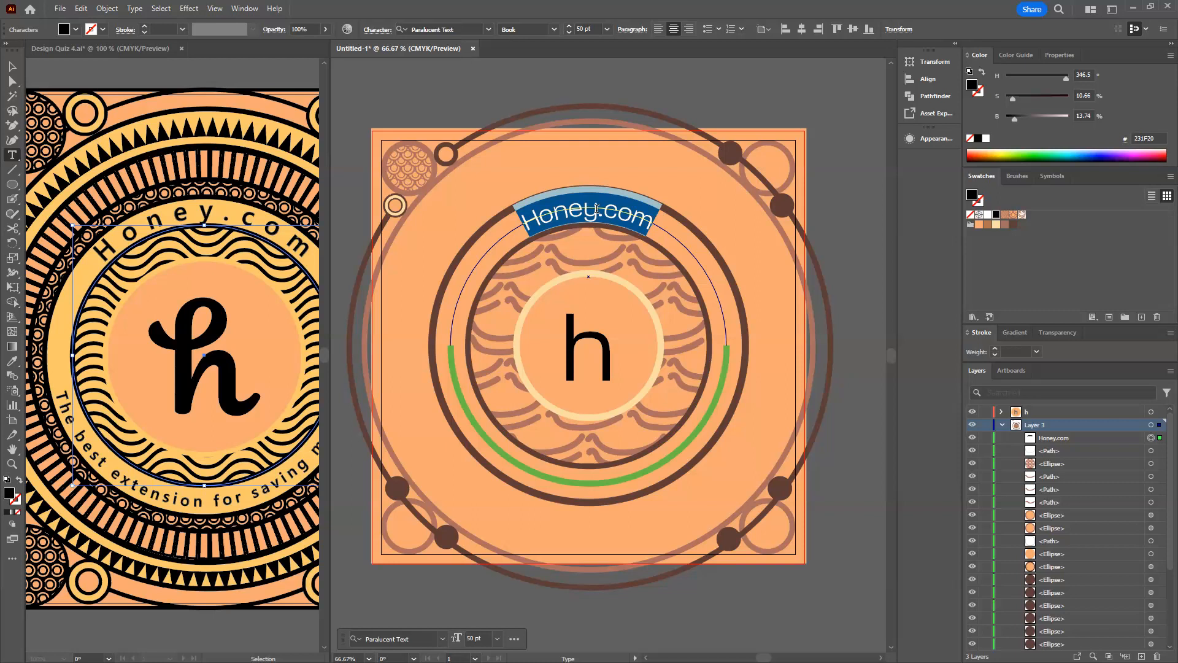
{"action": "type", "text": "Soda Company.com"}
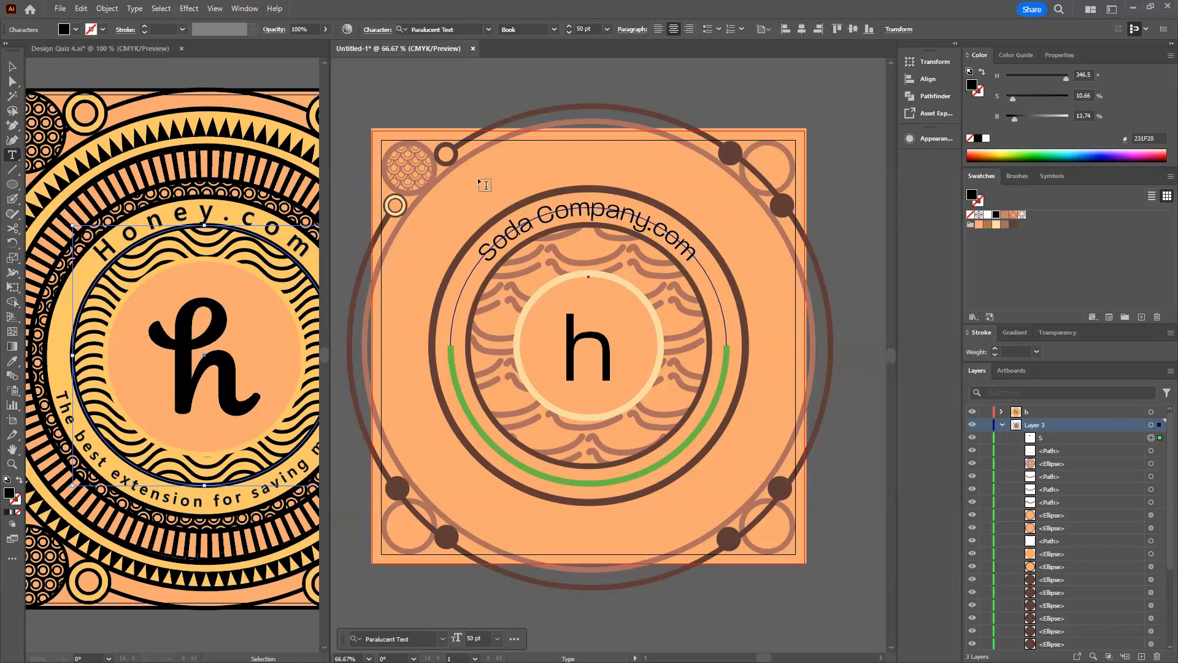
{"action": "key", "text": "Escape"}
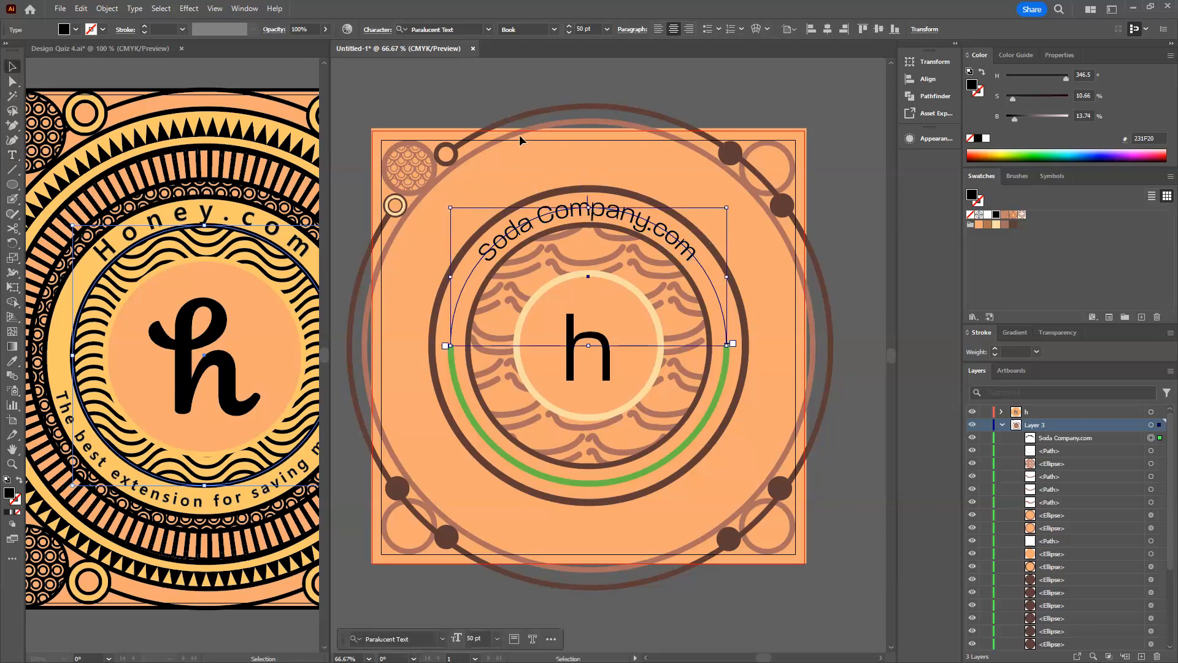
Set the Soda Company.com text to 45 pt in the Bold style and deselect it.
{"action": "left_click", "coordinate": [580, 29]}
{"action": "double_click", "coordinate": [580, 28]}
{"action": "type", "text": "45"}
{"action": "key", "text": "Return"}
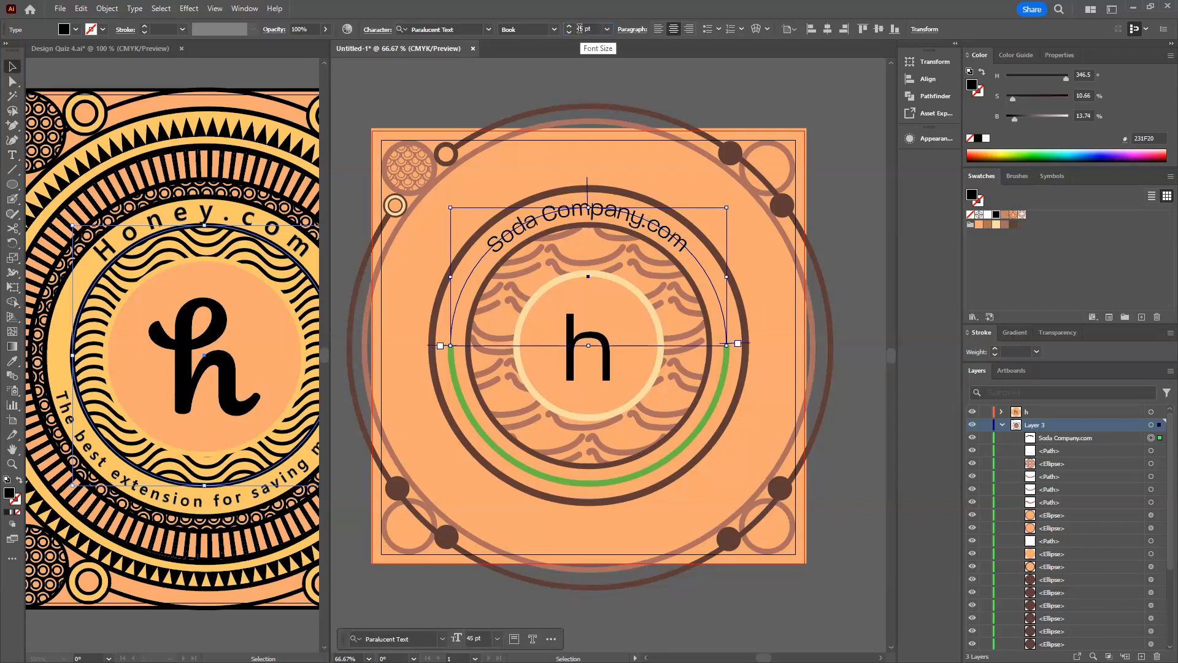
{"action": "left_click", "coordinate": [554, 29]}
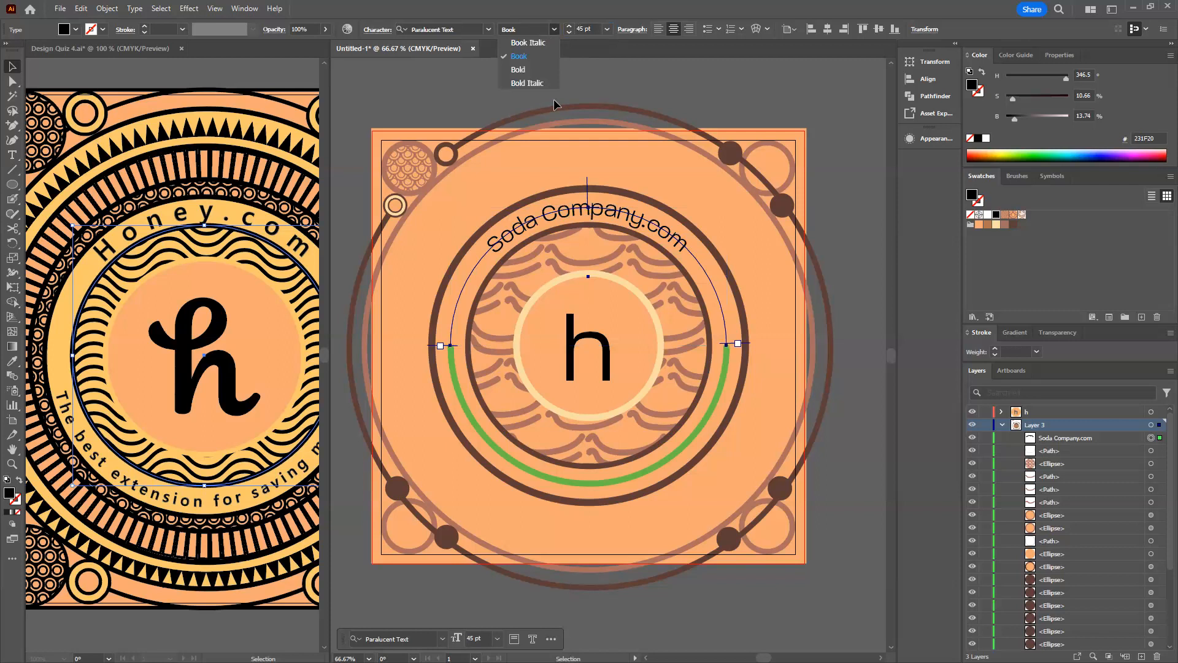
{"action": "left_click", "coordinate": [537, 71]}
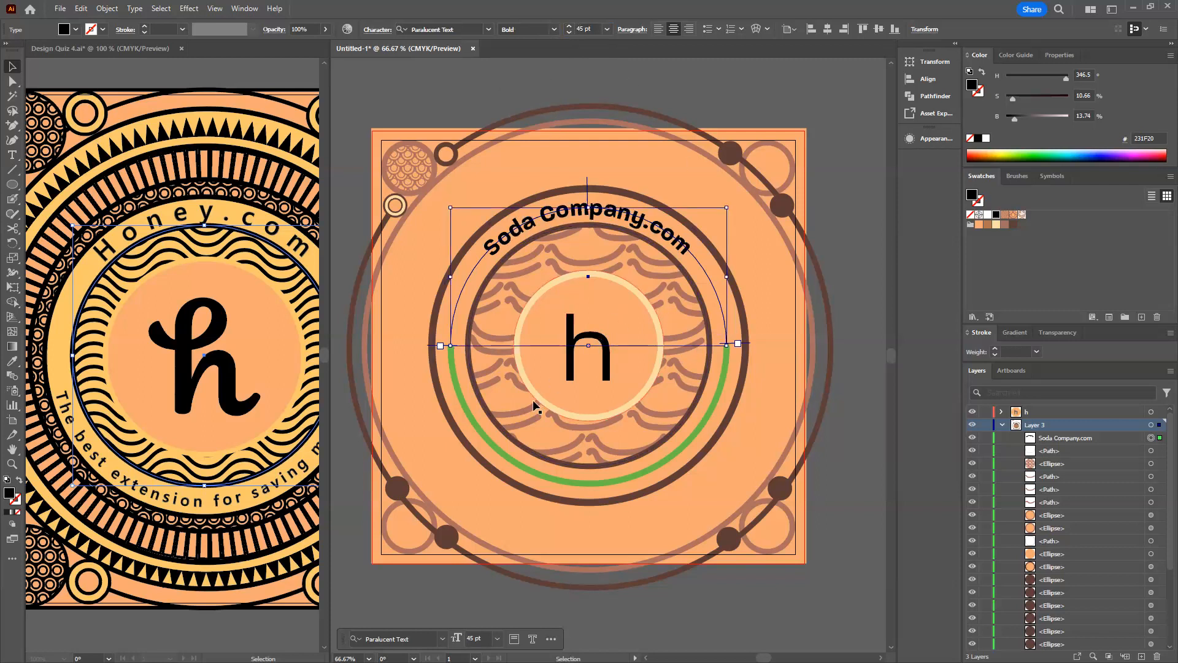
{"action": "left_click", "coordinate": [861, 222]}
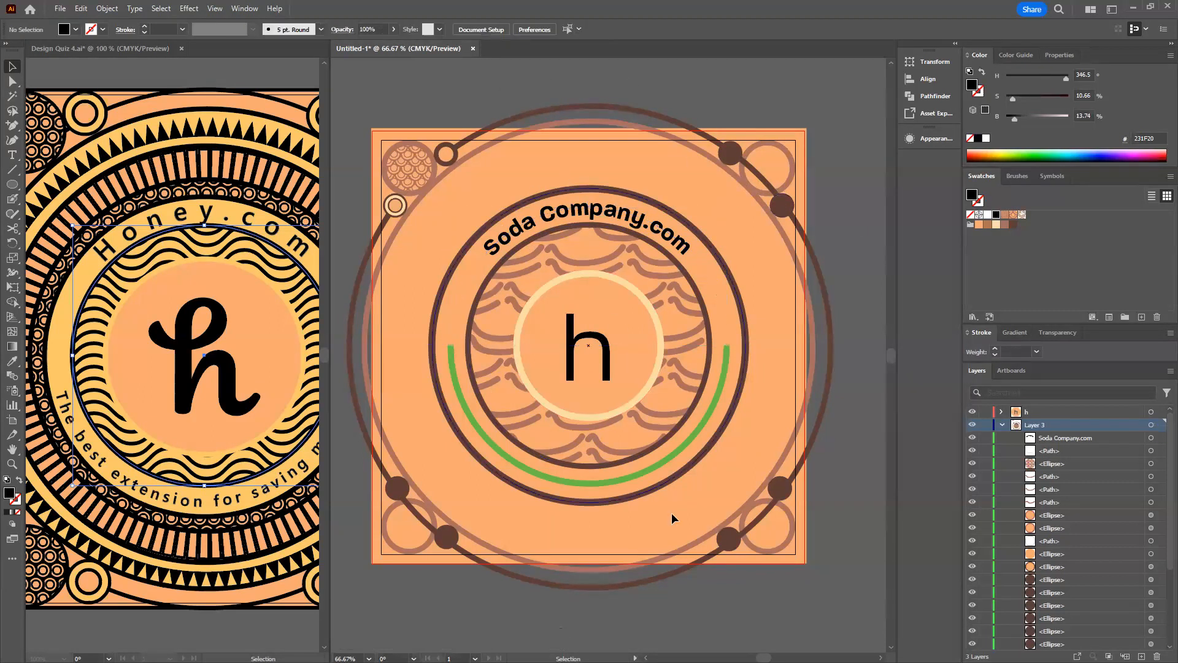
Try to place the tagline as left-aligned path text starting at the left end of the lower green arc.
{"action": "left_click", "coordinate": [507, 452]}
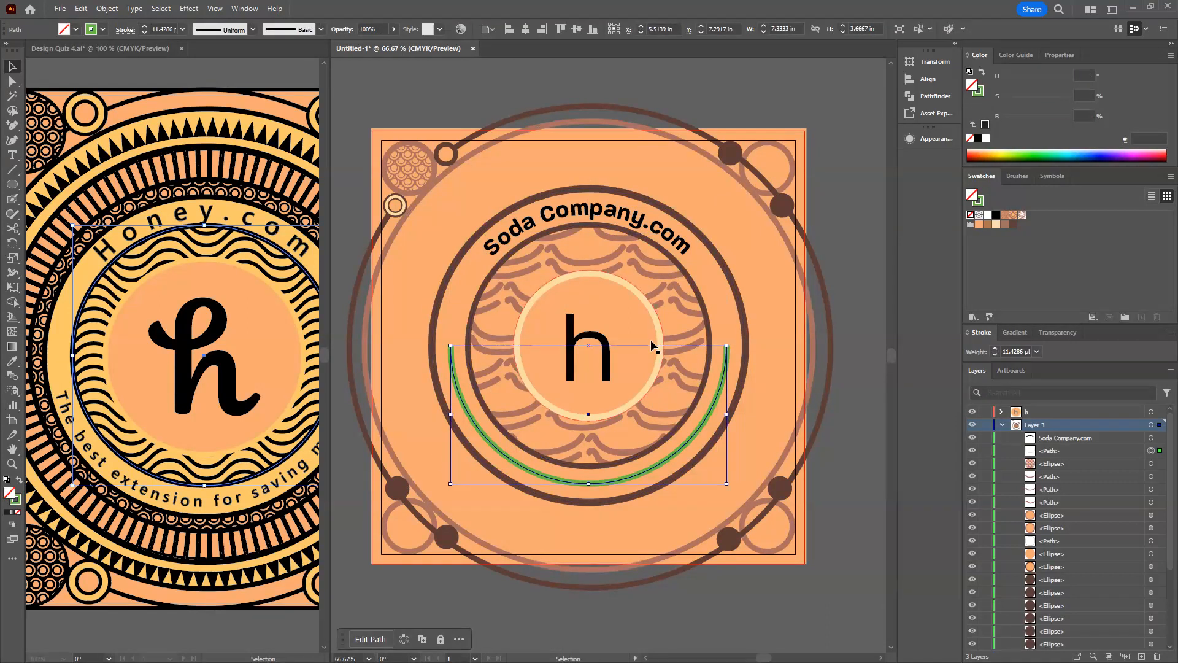
{"action": "key", "text": "t"}
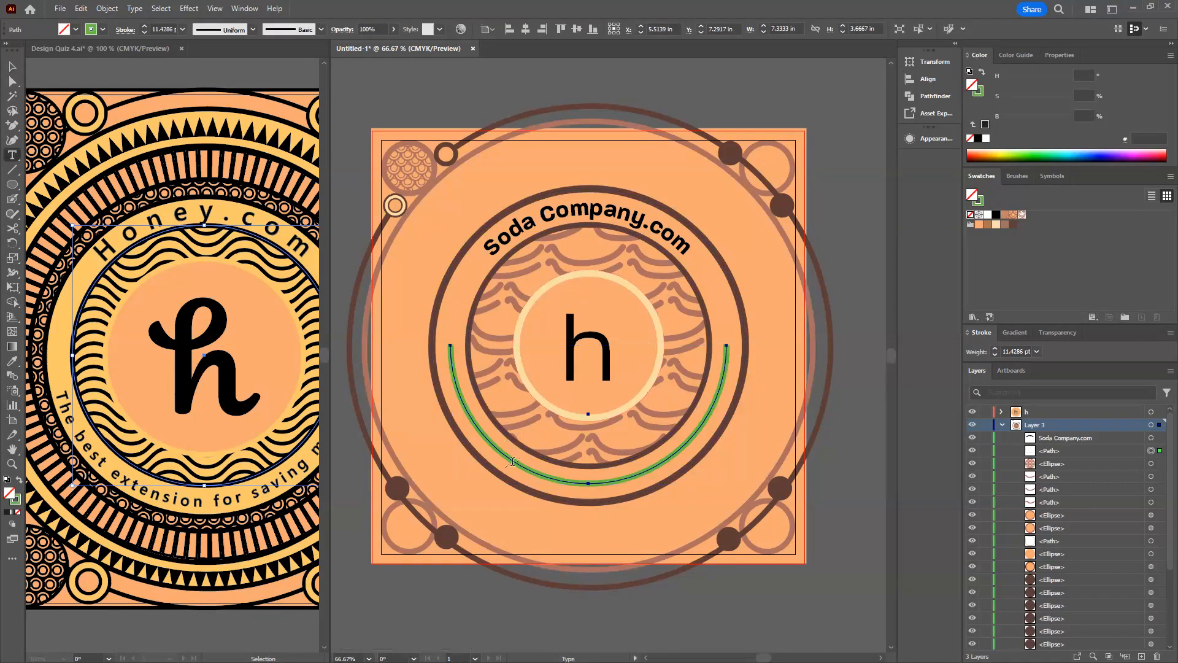
{"action": "left_click", "coordinate": [451, 346]}
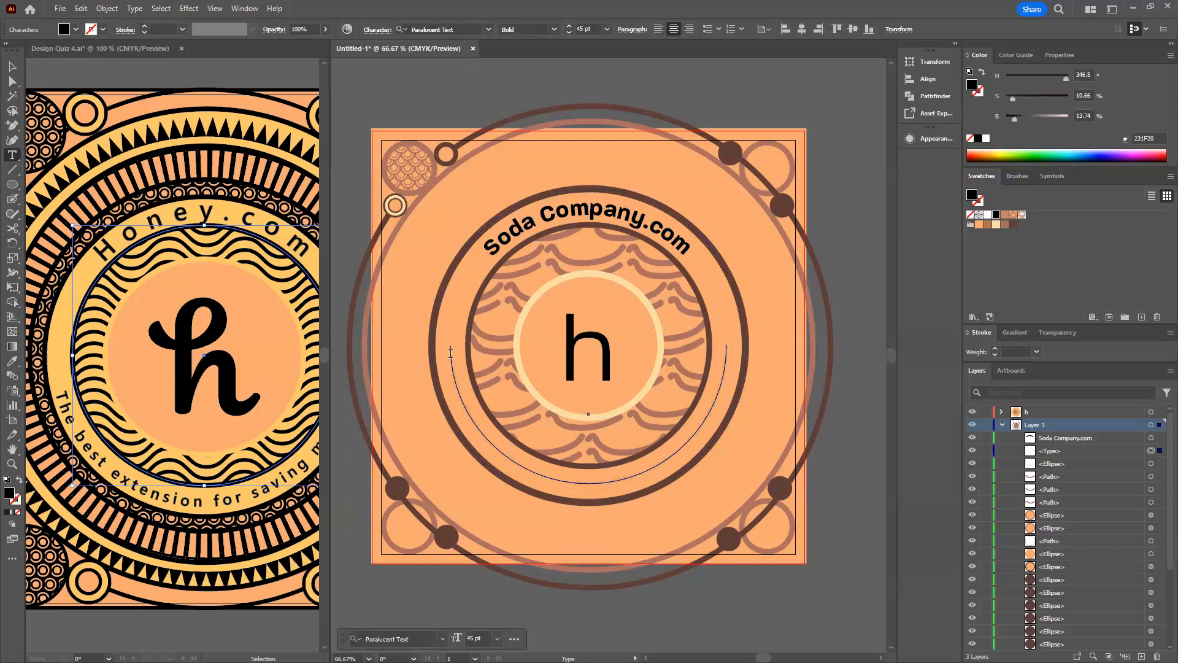
{"action": "key", "text": "Escape"}
{"action": "left_click", "coordinate": [162, 8]}
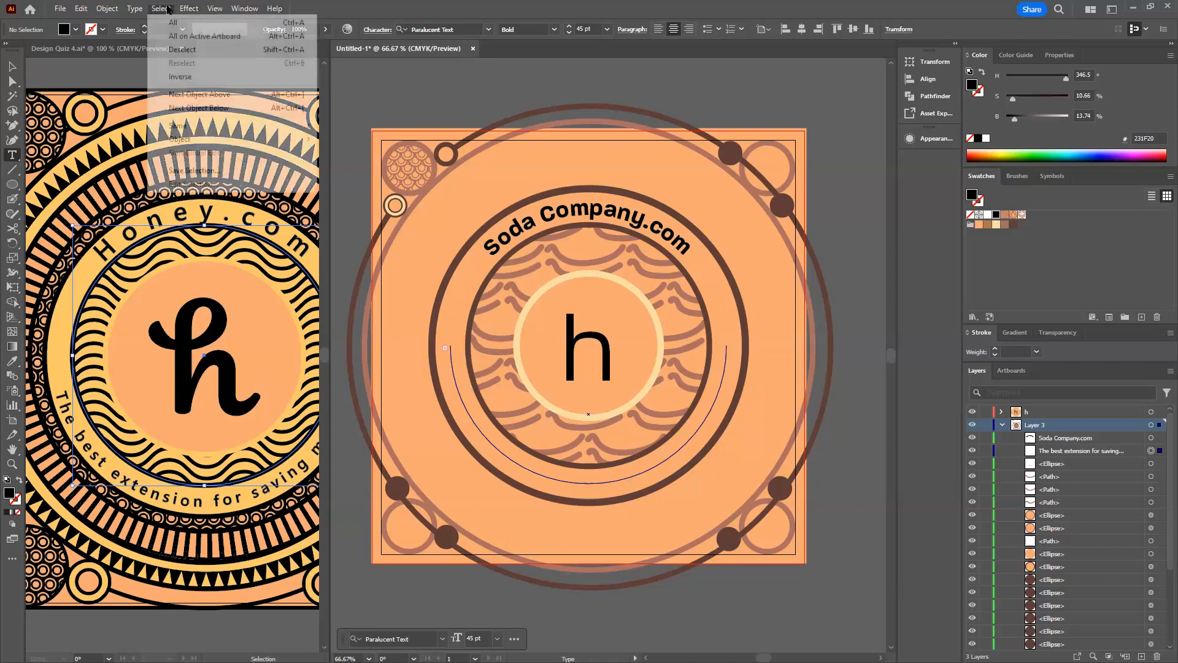
{"action": "mouse_move", "coordinate": [135, 8]}
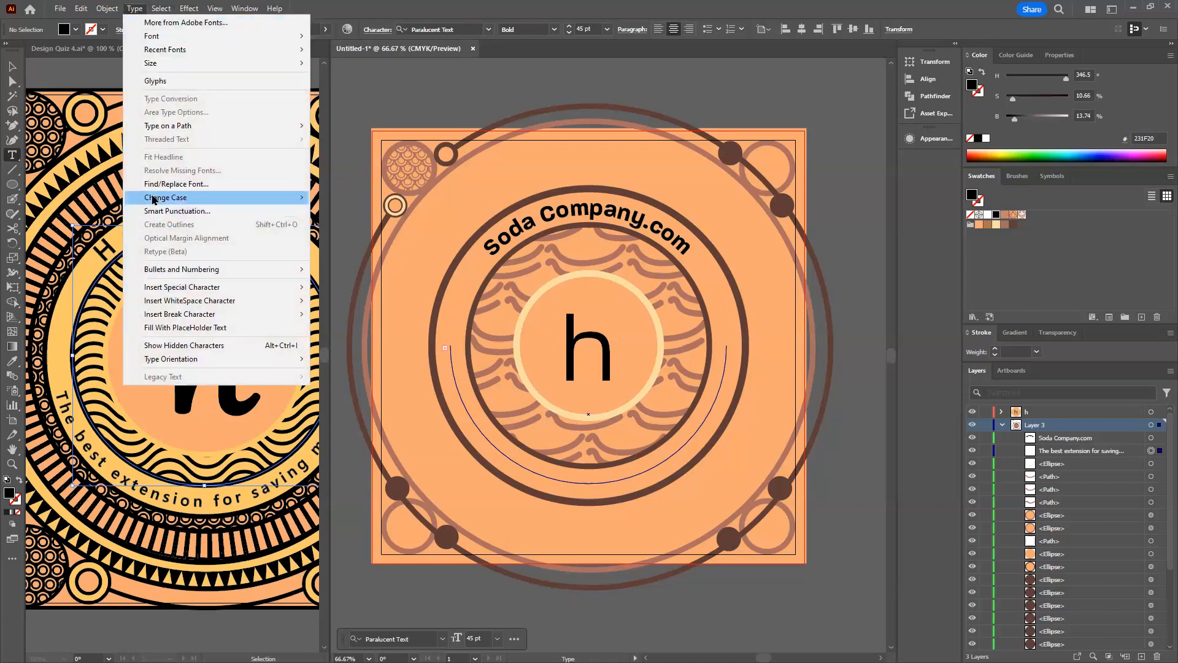
{"action": "left_click", "coordinate": [658, 28]}
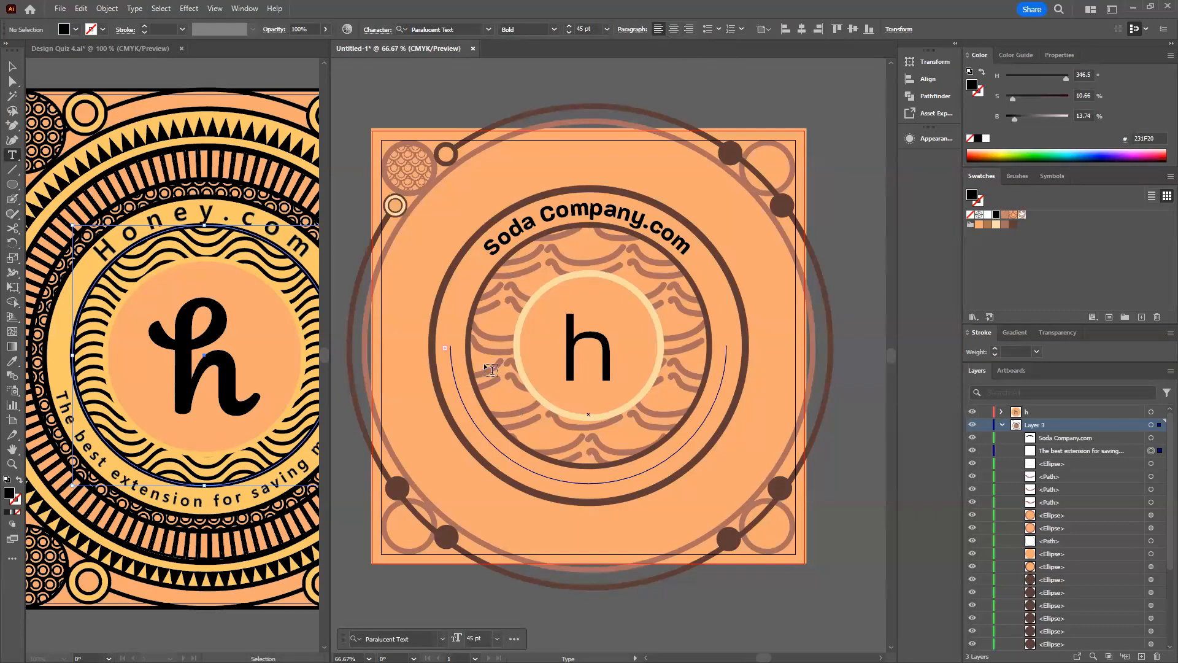
Open the Type on a Path options for the lower arc's text and cancel them without applying changes.
{"action": "left_click", "coordinate": [134, 8]}
{"action": "left_click", "coordinate": [134, 8]}
{"action": "left_click", "coordinate": [134, 8]}
{"action": "mouse_move", "coordinate": [164, 128]}
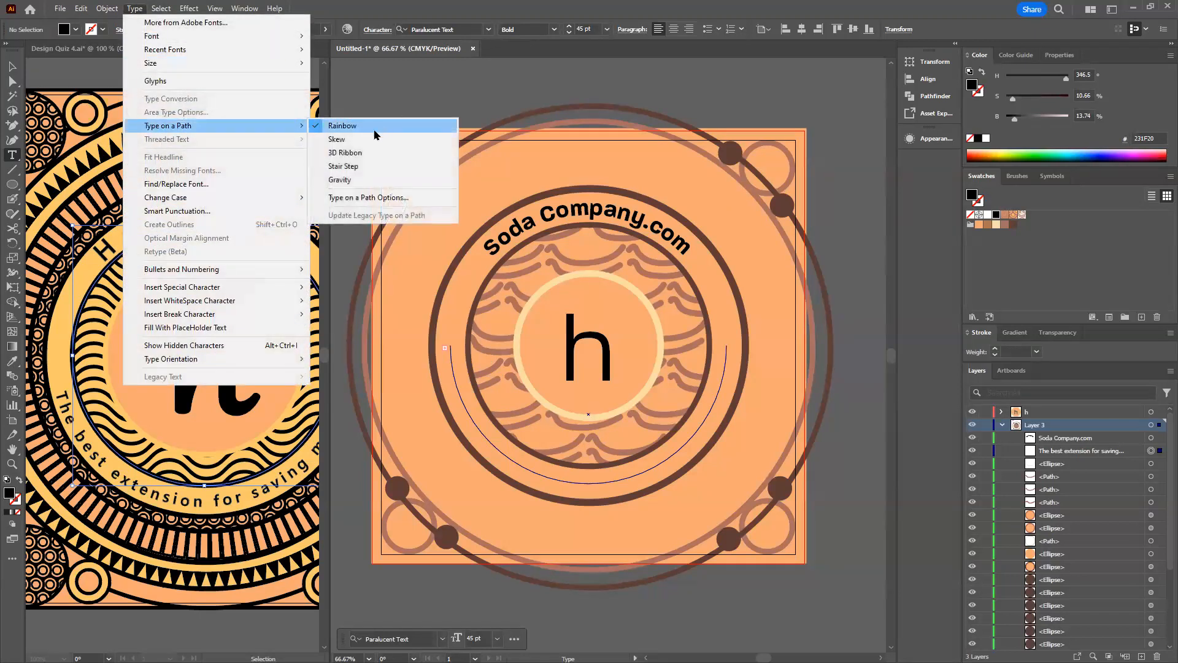
{"action": "left_click", "coordinate": [354, 197]}
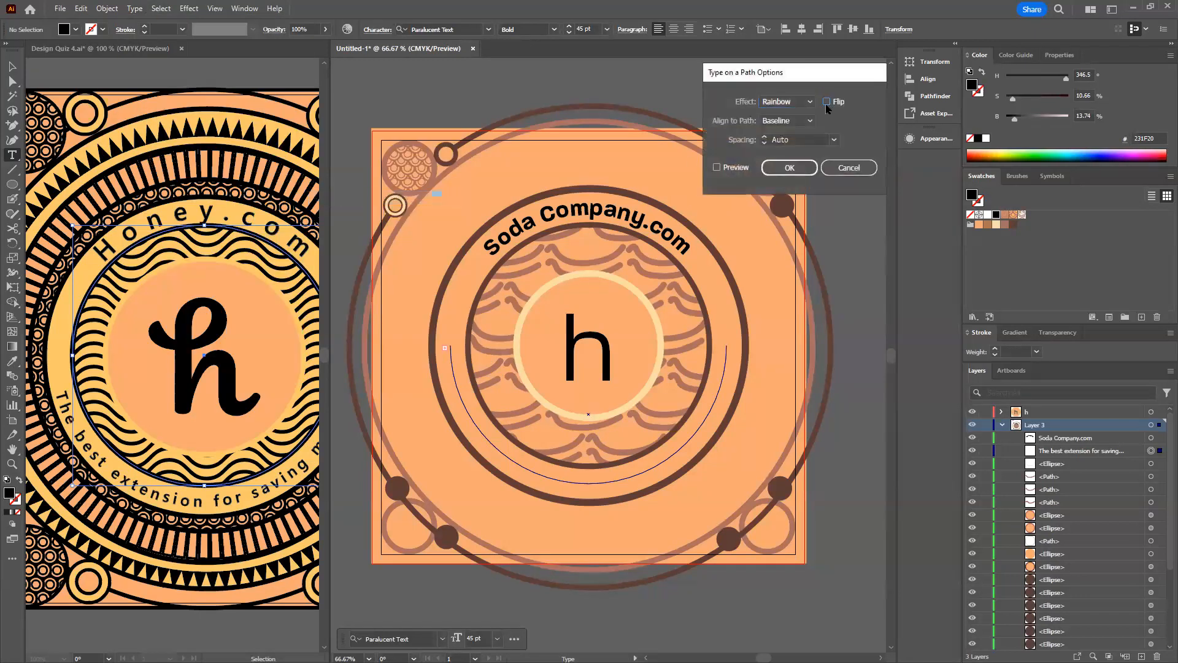
{"action": "left_click", "coordinate": [723, 169]}
{"action": "left_click", "coordinate": [871, 167]}
{"action": "key", "text": "Escape"}
Undo the lower arc's path text, retry it from the arc's midpoint, and undo that placement as well.
{"action": "key", "text": "ctrl+z"}
{"action": "key", "text": "ctrl+z"}
{"action": "key", "text": "ctrl+z"}
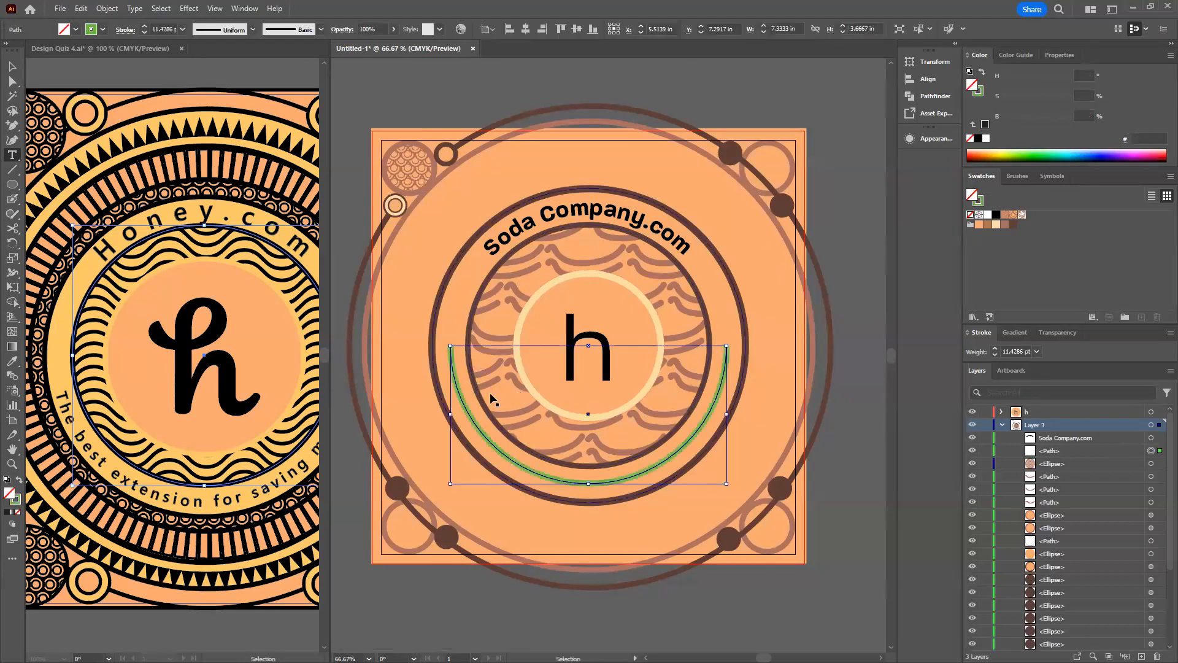
{"action": "left_click", "coordinate": [590, 481]}
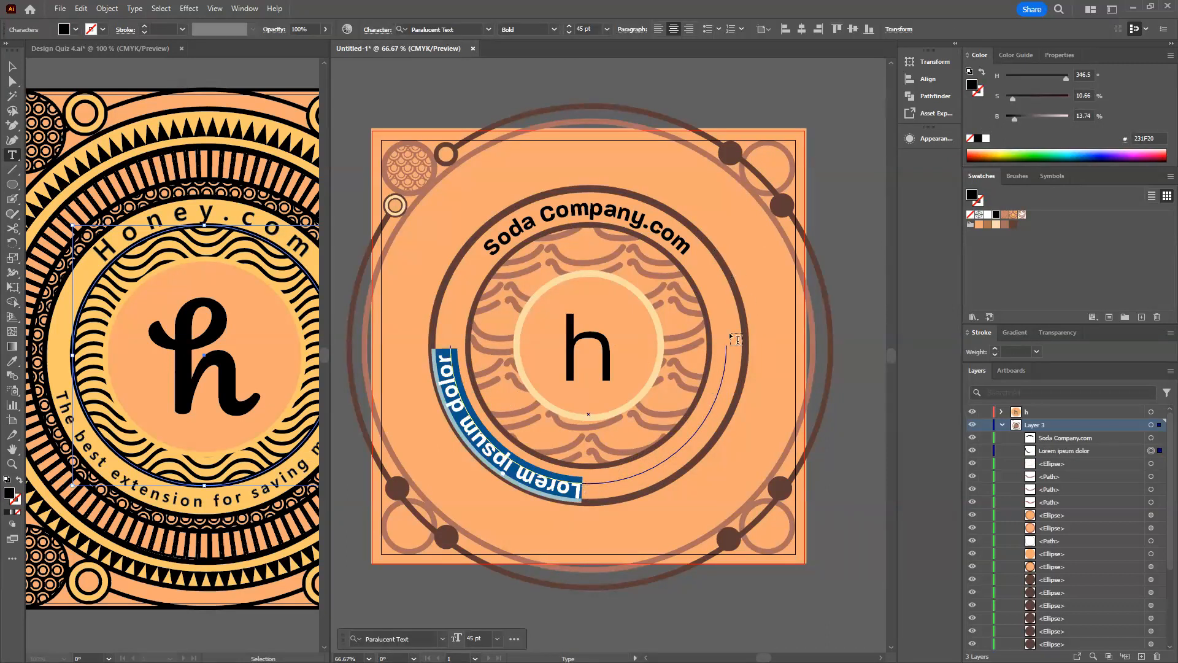
{"action": "key", "text": "ctrl+z"}
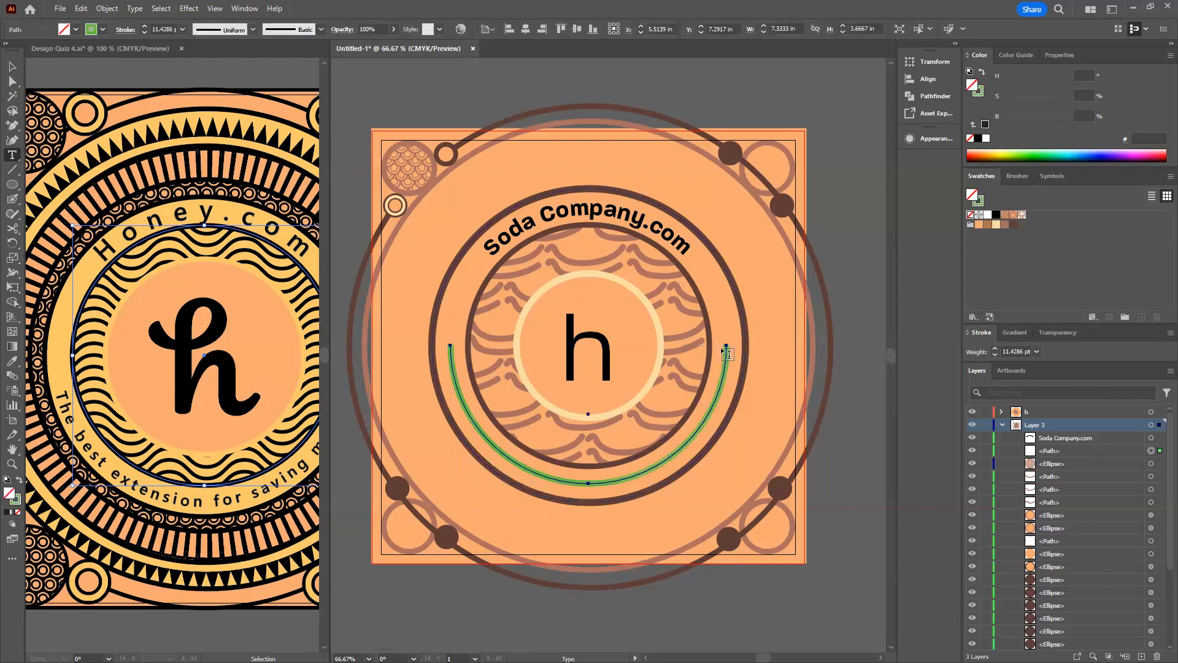
Add the path text "The best extension for saving money" on the lower arc, starting from its right end.
{"action": "left_click", "coordinate": [726, 346]}
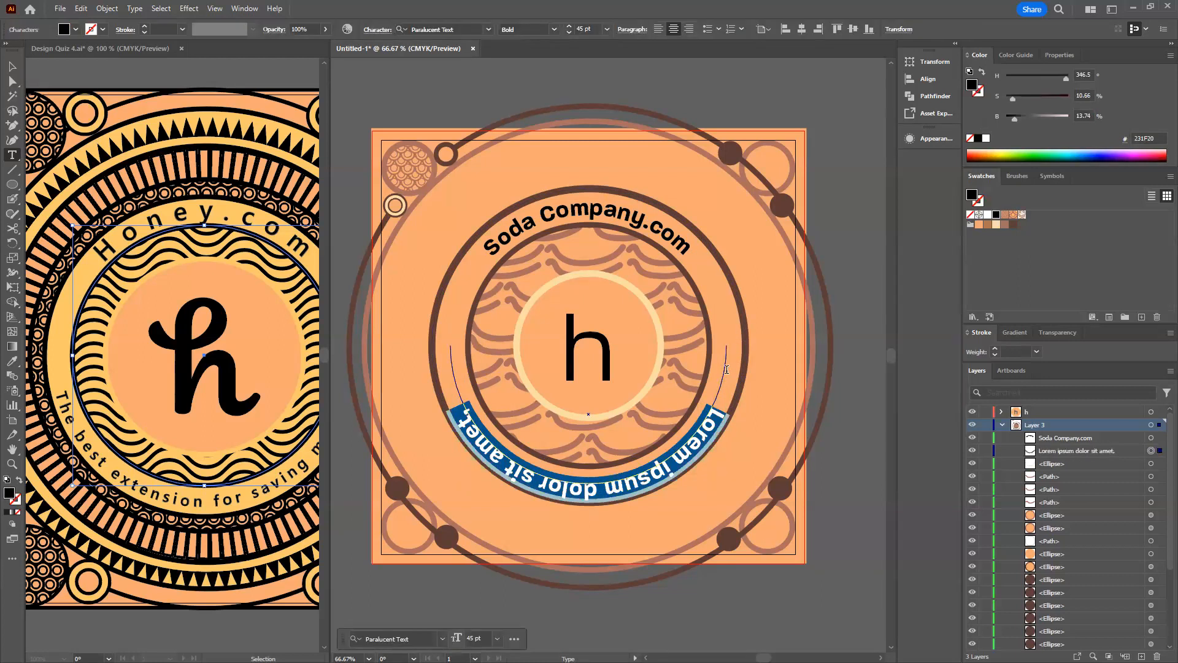
{"action": "type", "text": "The Be"}
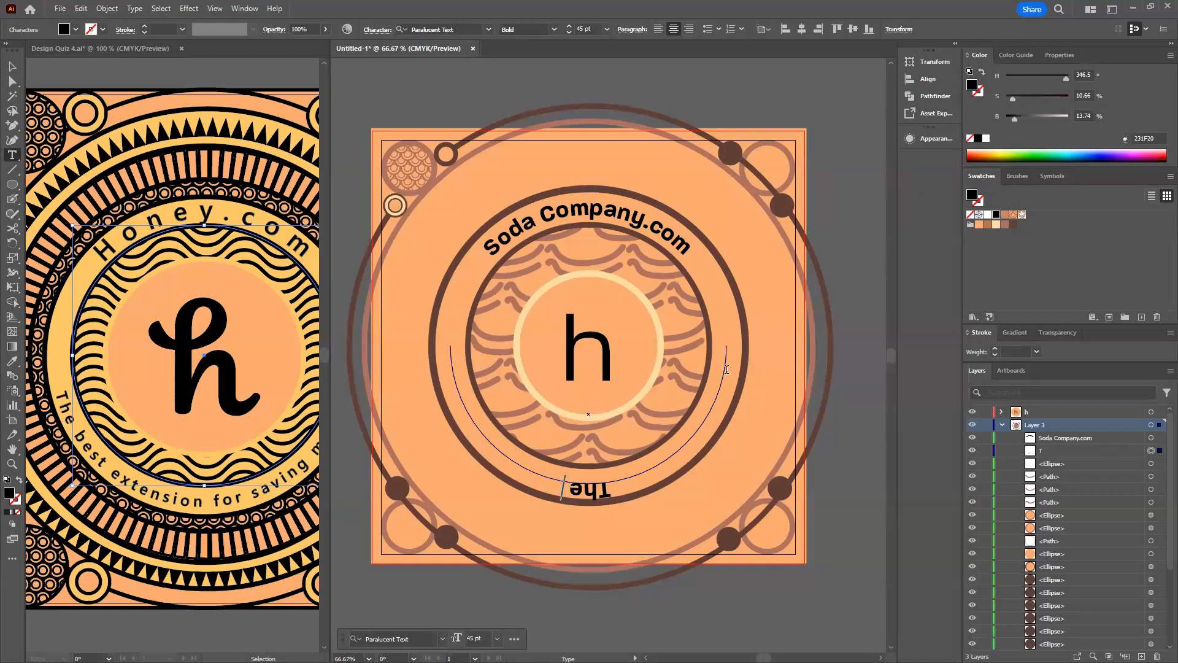
{"action": "key", "text": "BackSpace"}
{"action": "key", "text": "BackSpace"}
{"action": "type", "text": "be"}
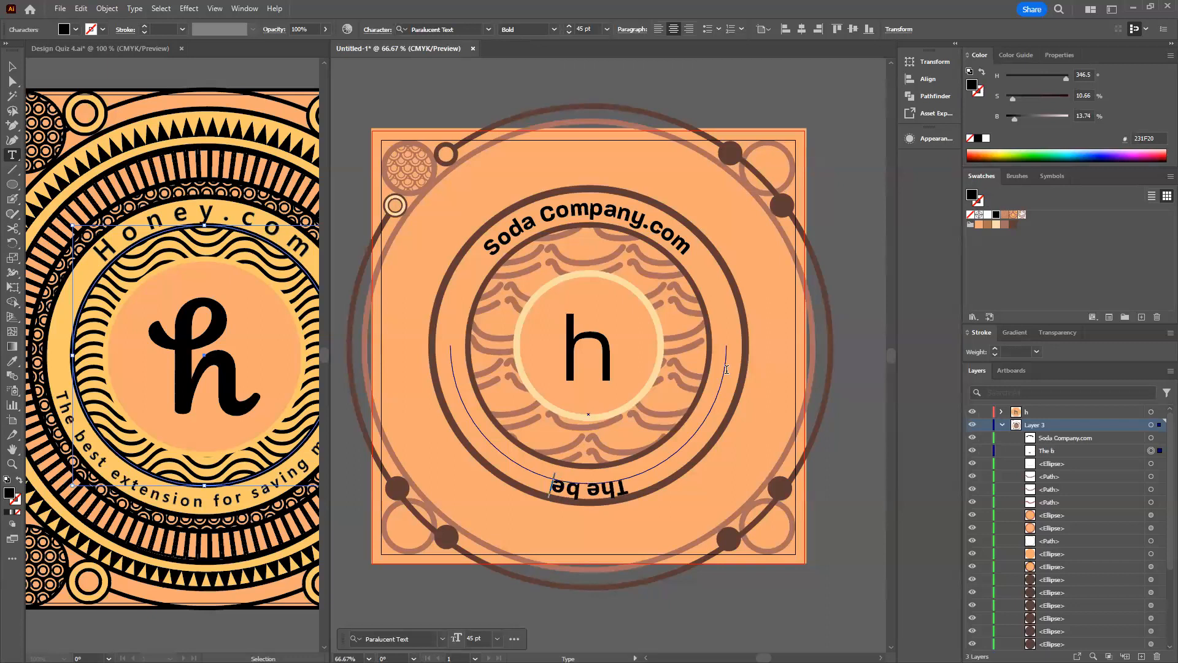
{"action": "type", "text": "st extens"}
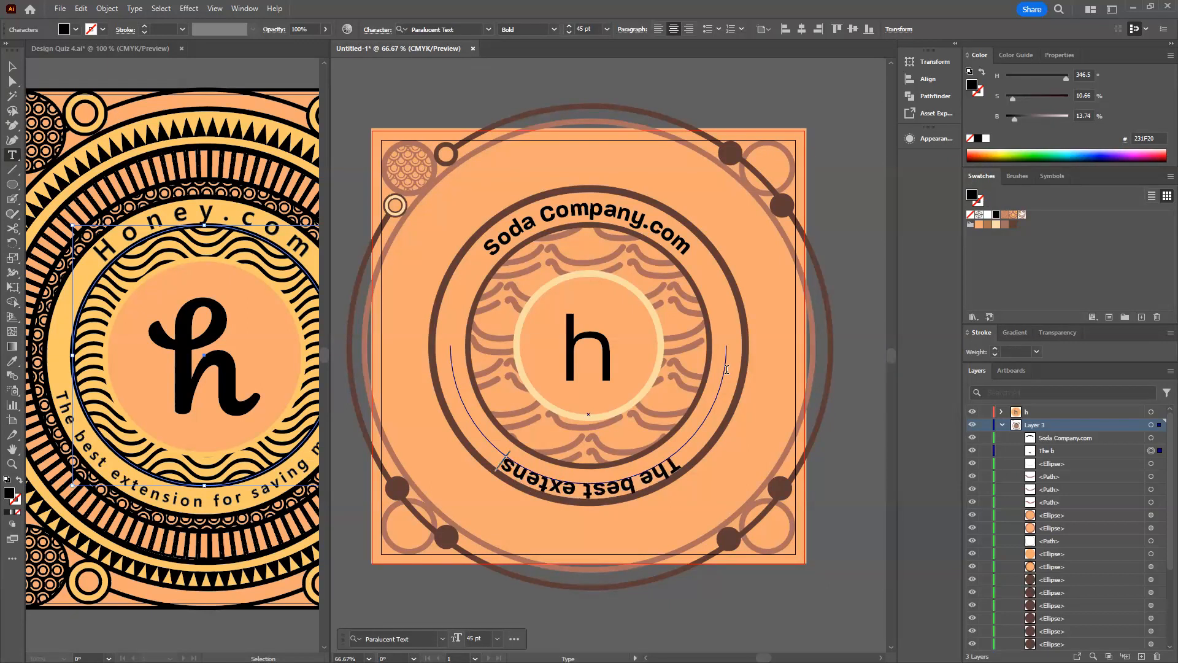
{"action": "type", "text": "ion for sa"}
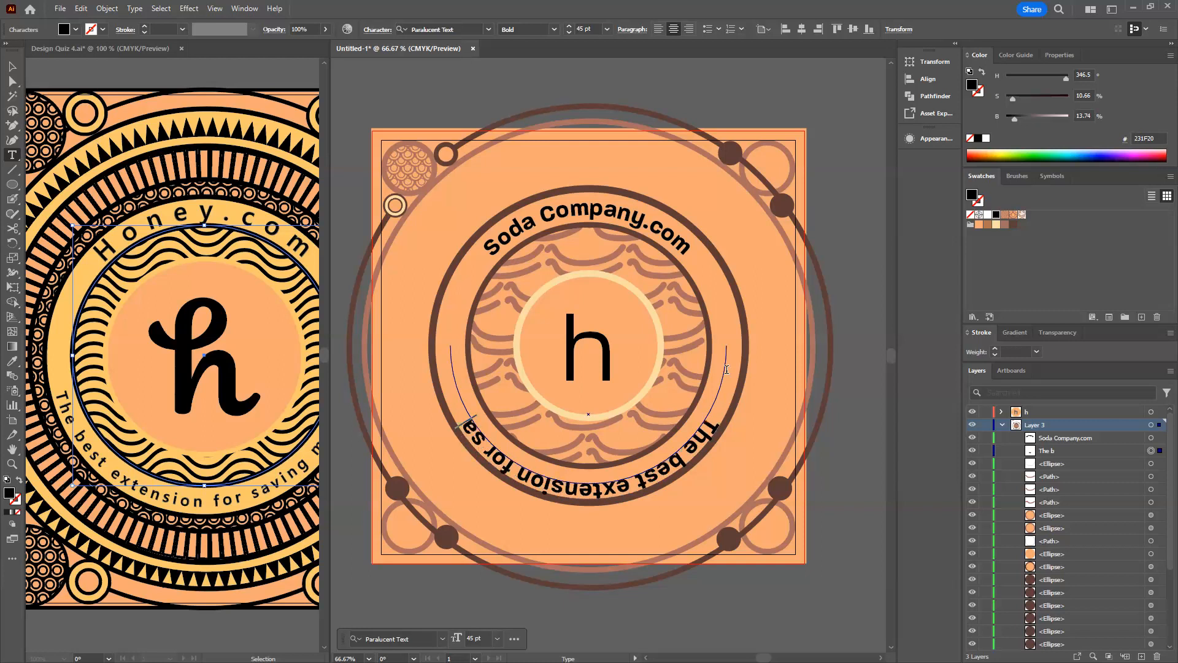
{"action": "type", "text": "ving money"}
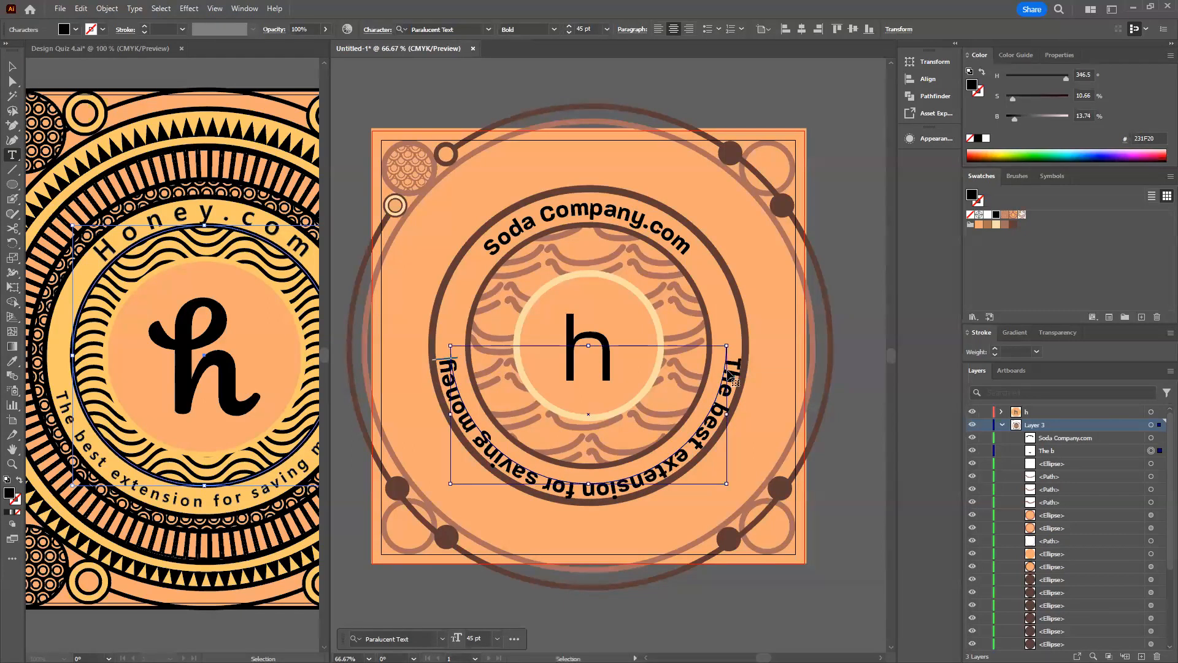
Change the whole lower tagline to the Book style at 35 pt.
{"action": "key", "text": "ctrl+a"}
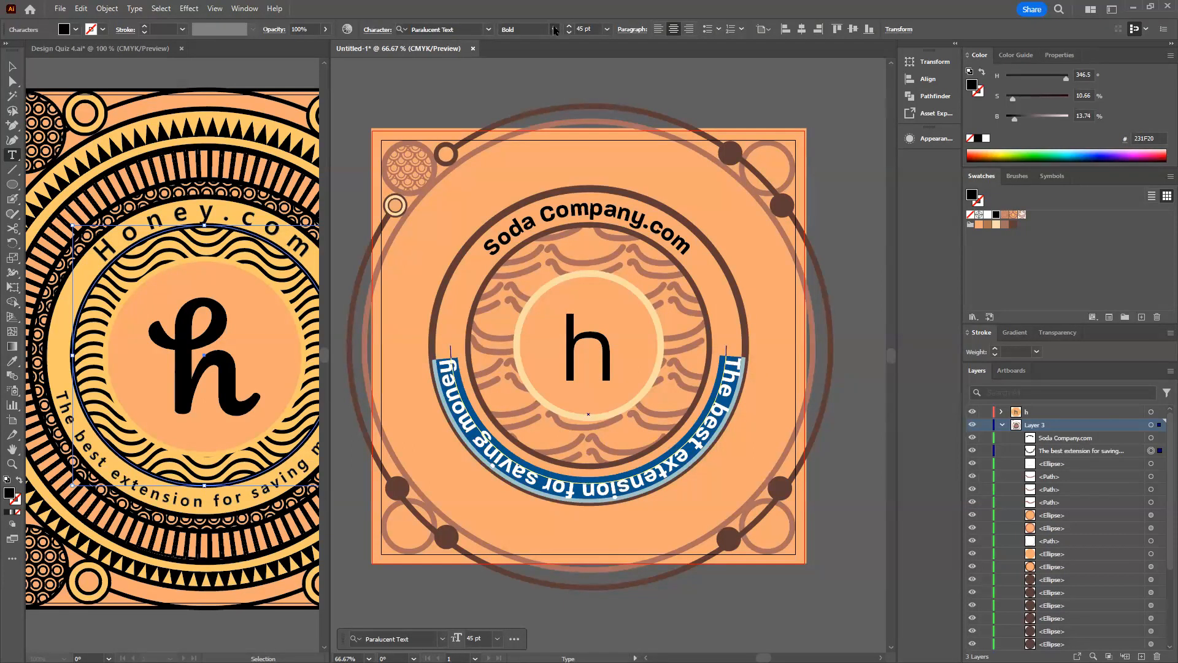
{"action": "left_click", "coordinate": [554, 29]}
{"action": "left_click", "coordinate": [537, 58]}
{"action": "left_click", "coordinate": [582, 28]}
{"action": "key", "text": "Down"}
{"action": "key", "text": "Down"}
{"action": "key", "text": "Down"}
{"action": "key", "text": "Down"}
{"action": "key", "text": "Down"}
{"action": "key", "text": "Down"}
{"action": "key", "text": "Down"}
{"action": "key", "text": "Down"}
{"action": "key", "text": "Down"}
{"action": "key", "text": "Down"}
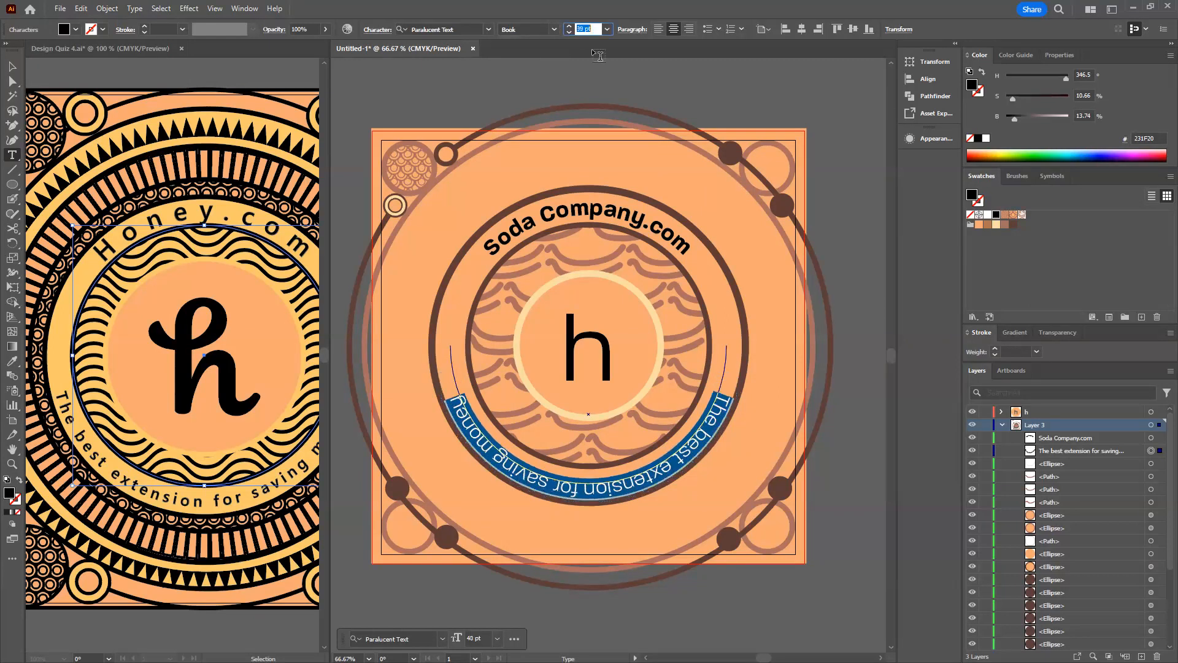
{"action": "key", "text": "Down"}
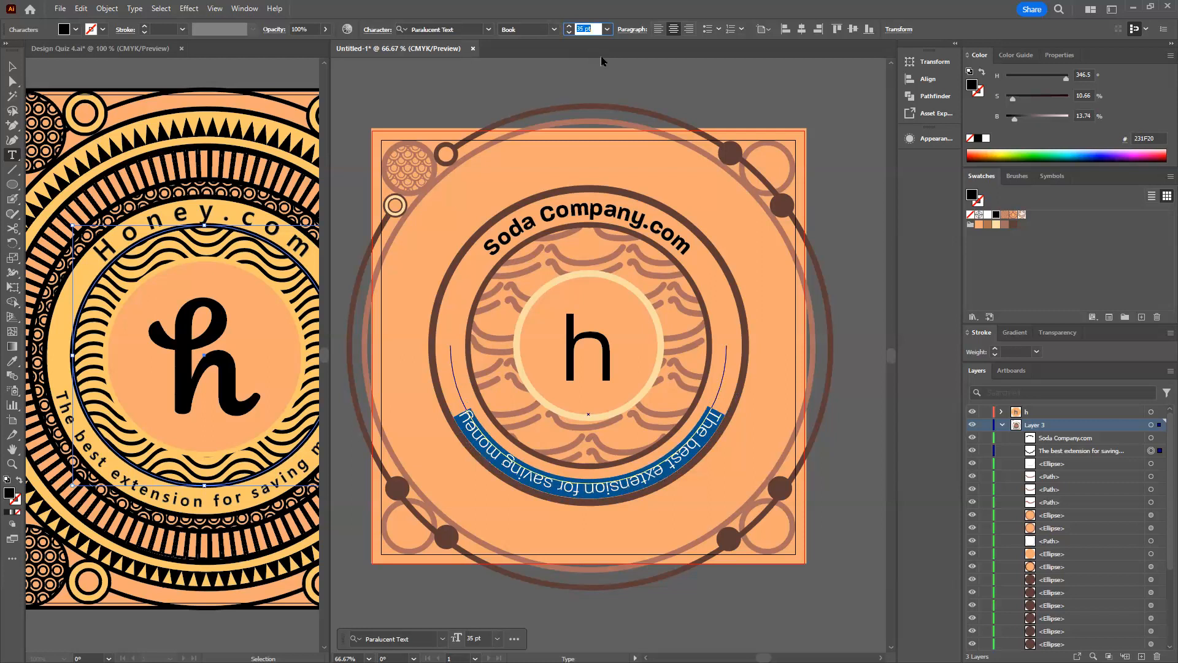
Flip the lower tagline along its path with Center path alignment so it reads upright inside the ring.
{"action": "left_click", "coordinate": [141, 9]}
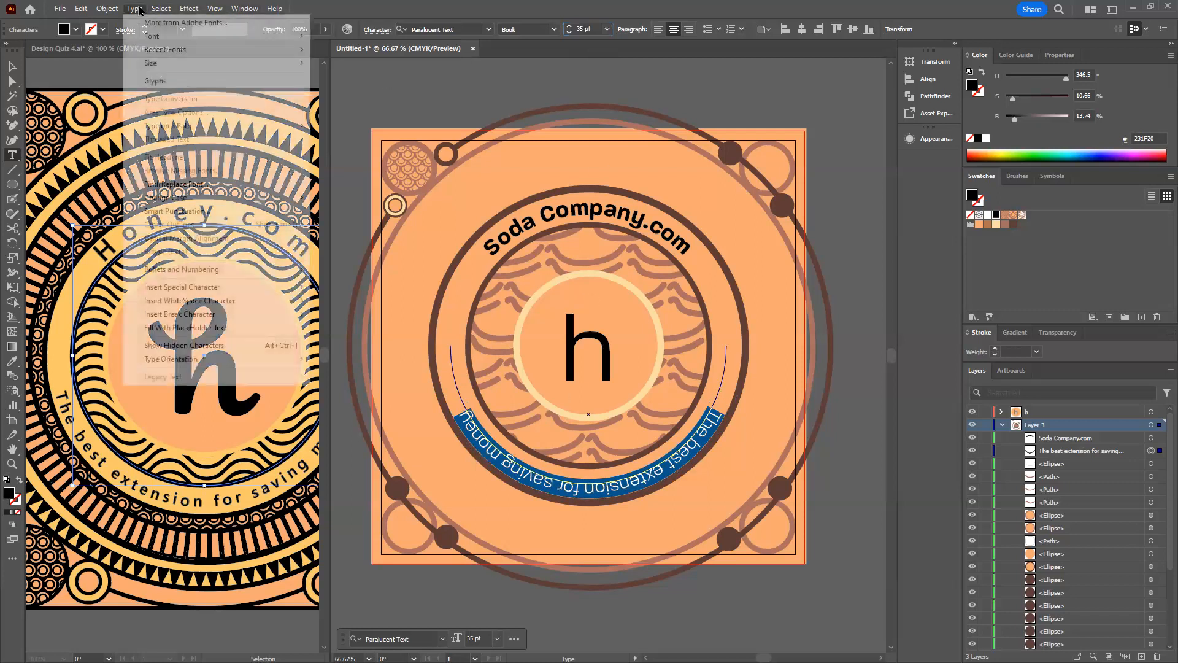
{"action": "mouse_move", "coordinate": [156, 11]}
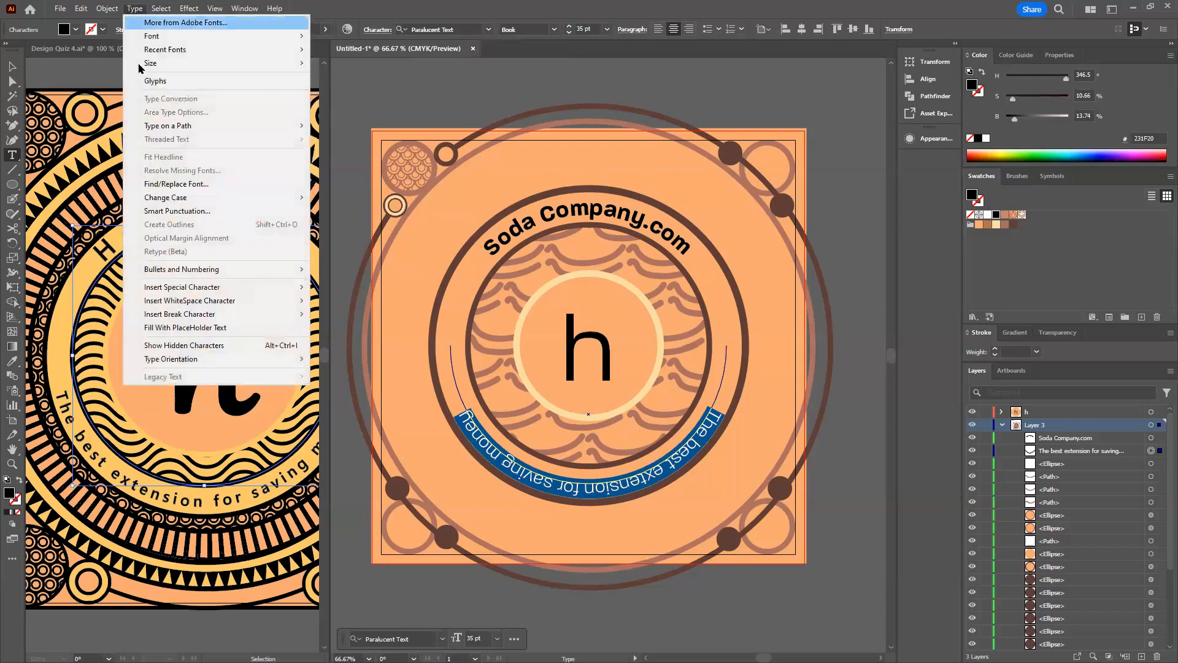
{"action": "mouse_move", "coordinate": [164, 125]}
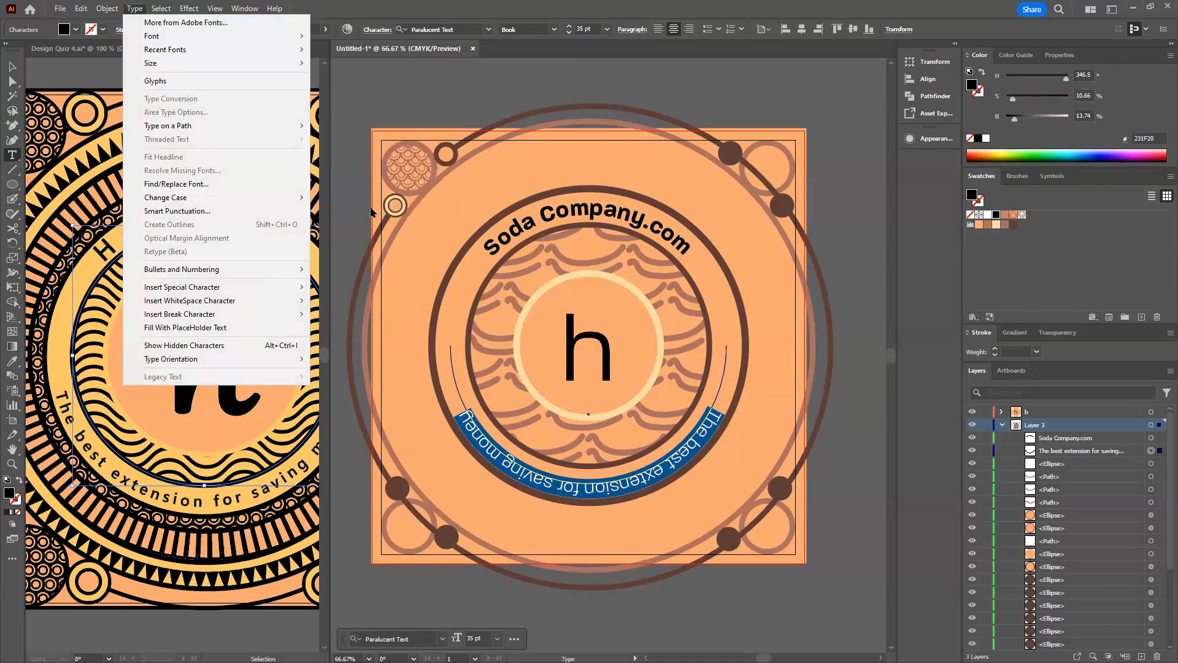
{"action": "left_click", "coordinate": [368, 197]}
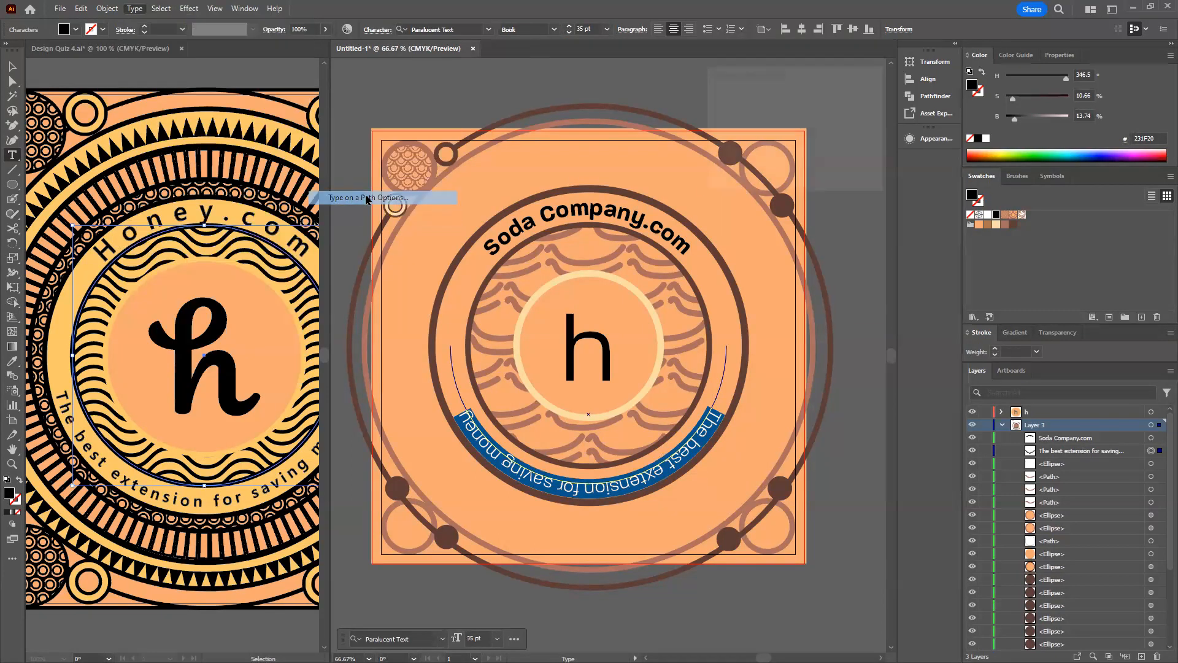
{"action": "left_click", "coordinate": [717, 168]}
{"action": "left_click", "coordinate": [827, 102]}
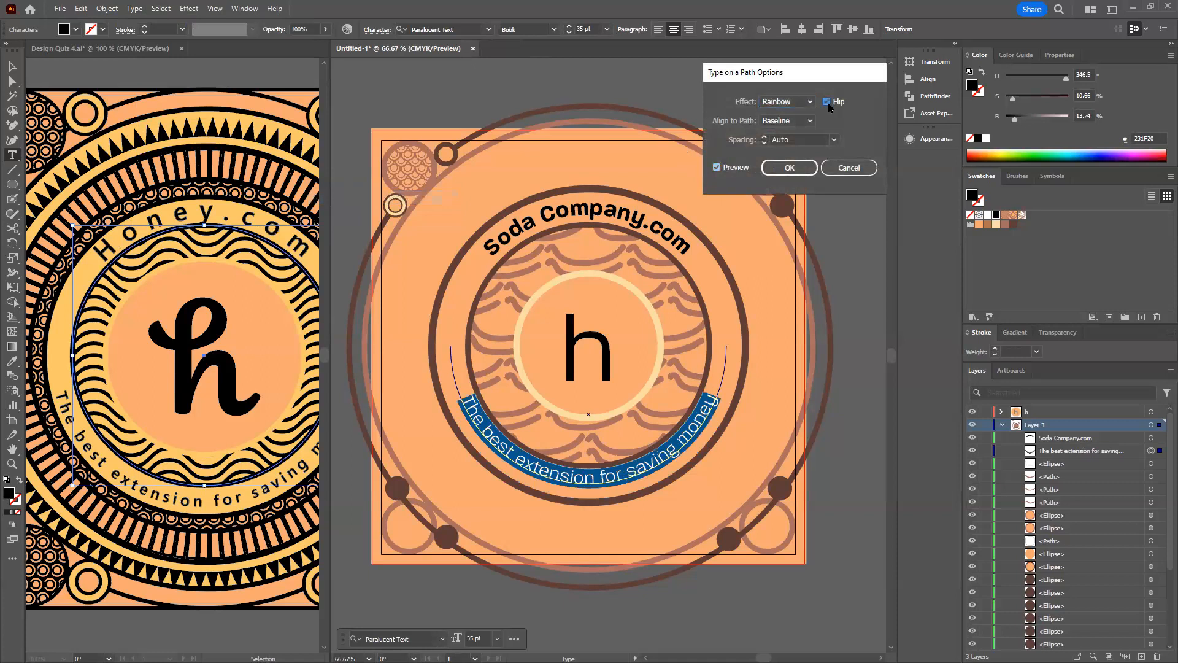
{"action": "left_click", "coordinate": [787, 121]}
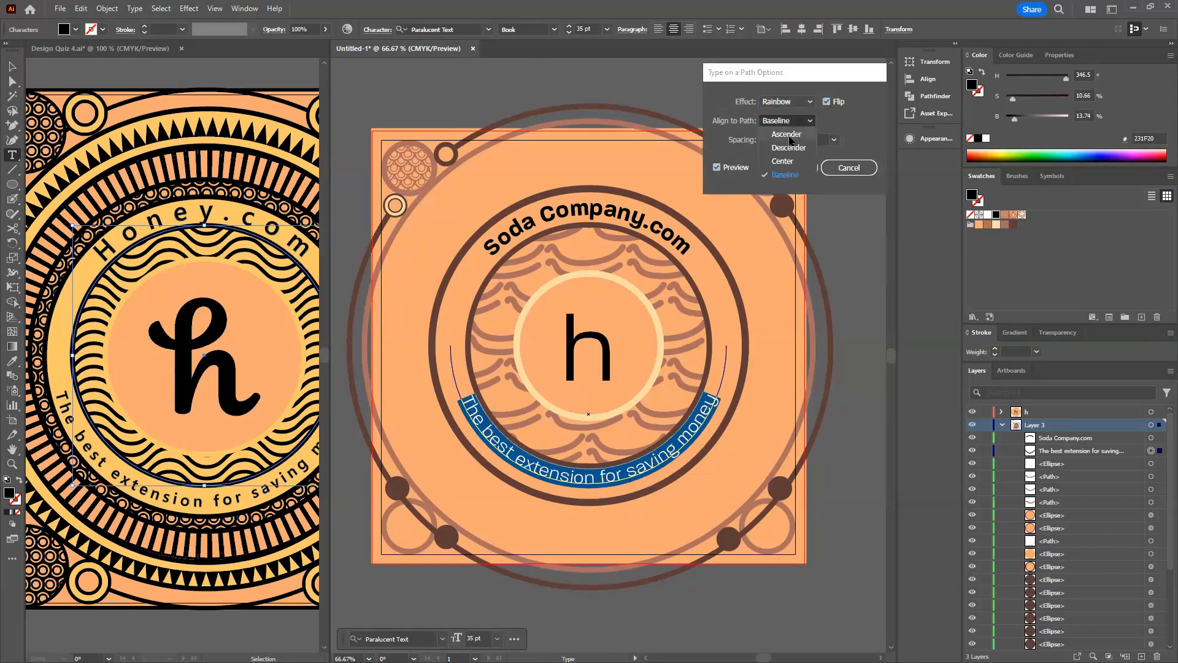
{"action": "left_click", "coordinate": [789, 134]}
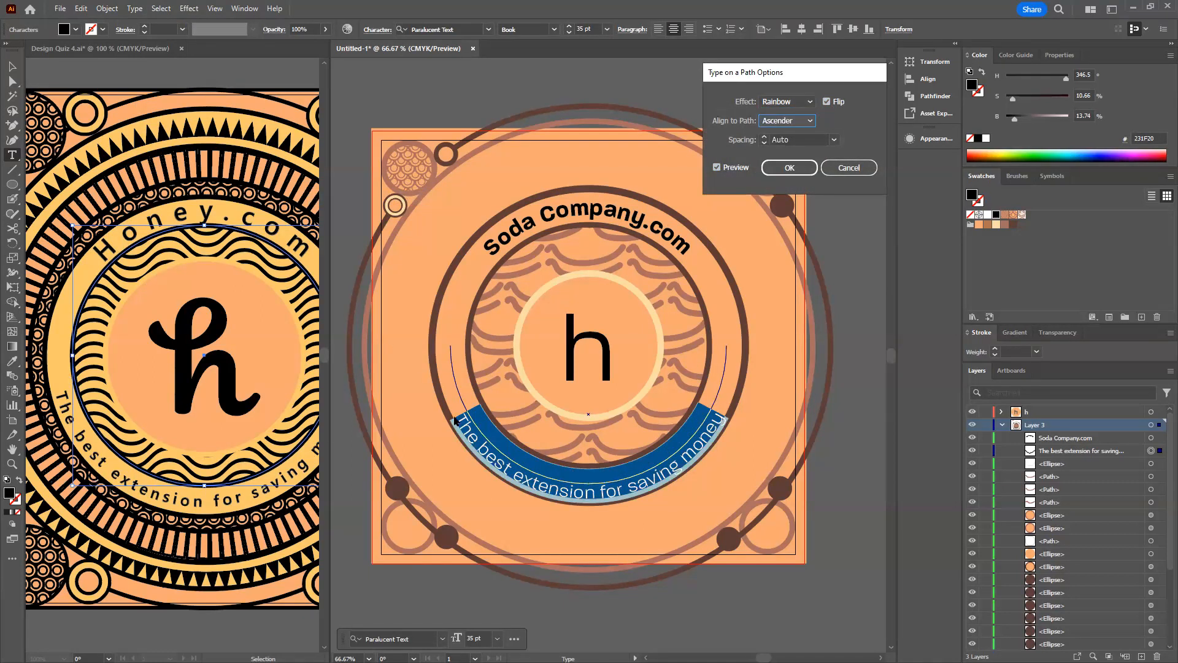
{"action": "left_click", "coordinate": [781, 122]}
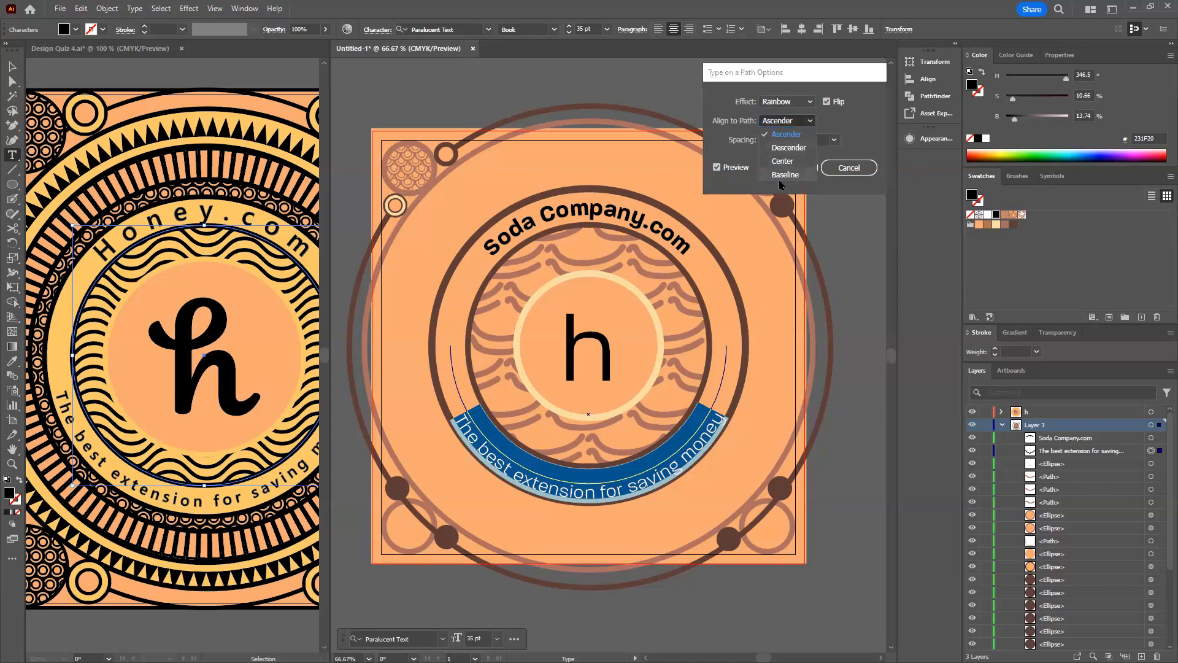
{"action": "left_click", "coordinate": [784, 161]}
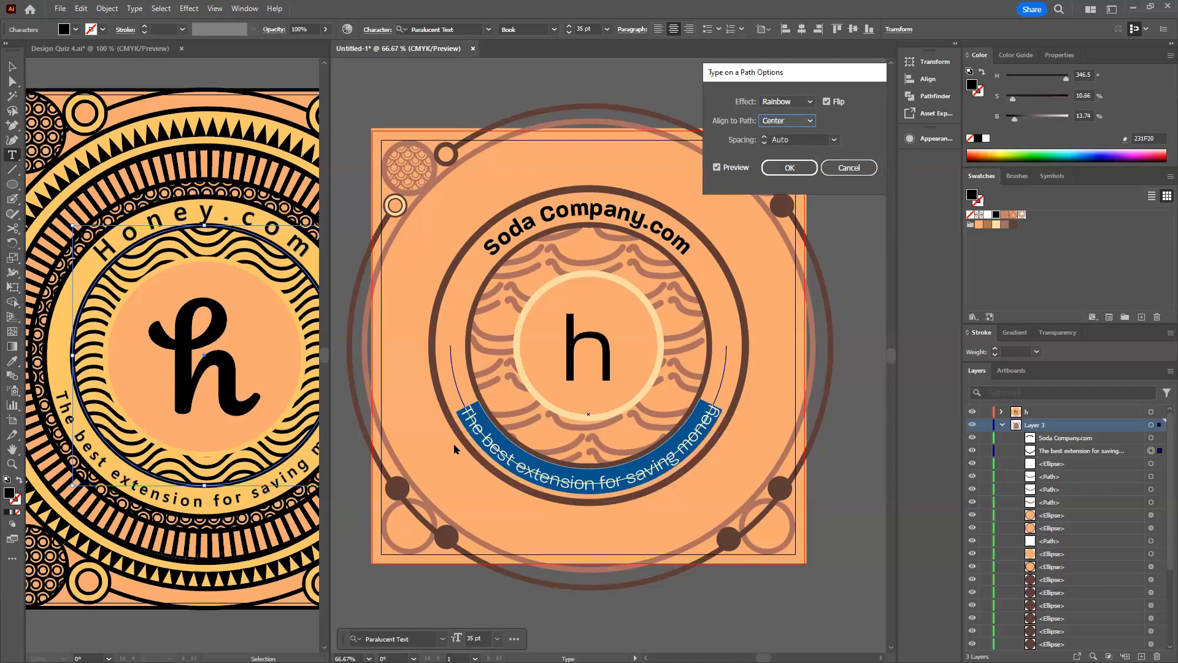
{"action": "left_click", "coordinate": [789, 167]}
{"action": "left_click", "coordinate": [13, 65]}
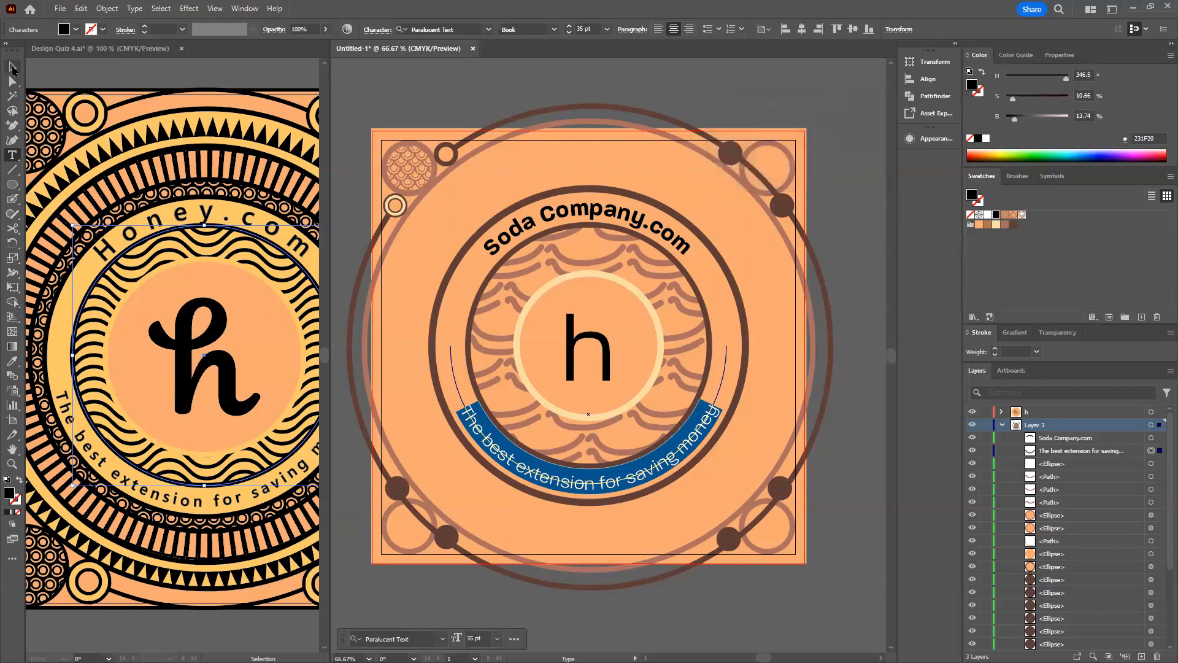
{"action": "left_click", "coordinate": [832, 230]}
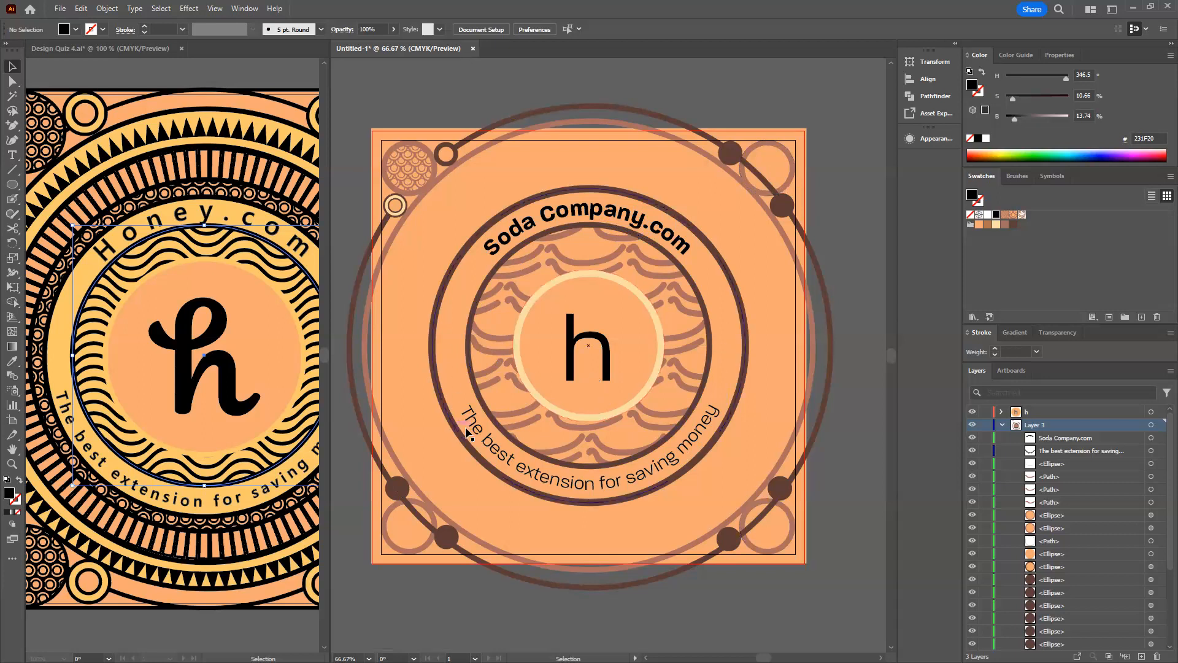
Try to move the left end anchor of the company name's arc inward toward the badge's center, and undo the move.
{"action": "left_click", "coordinate": [459, 299]}
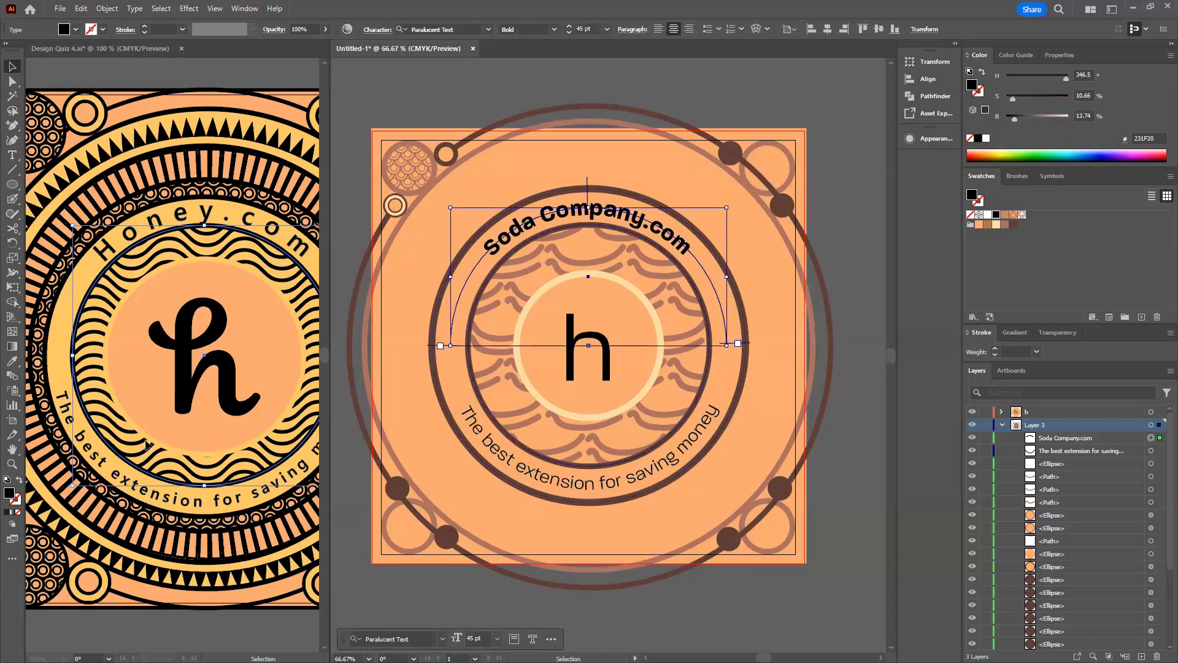
{"action": "key", "text": "a"}
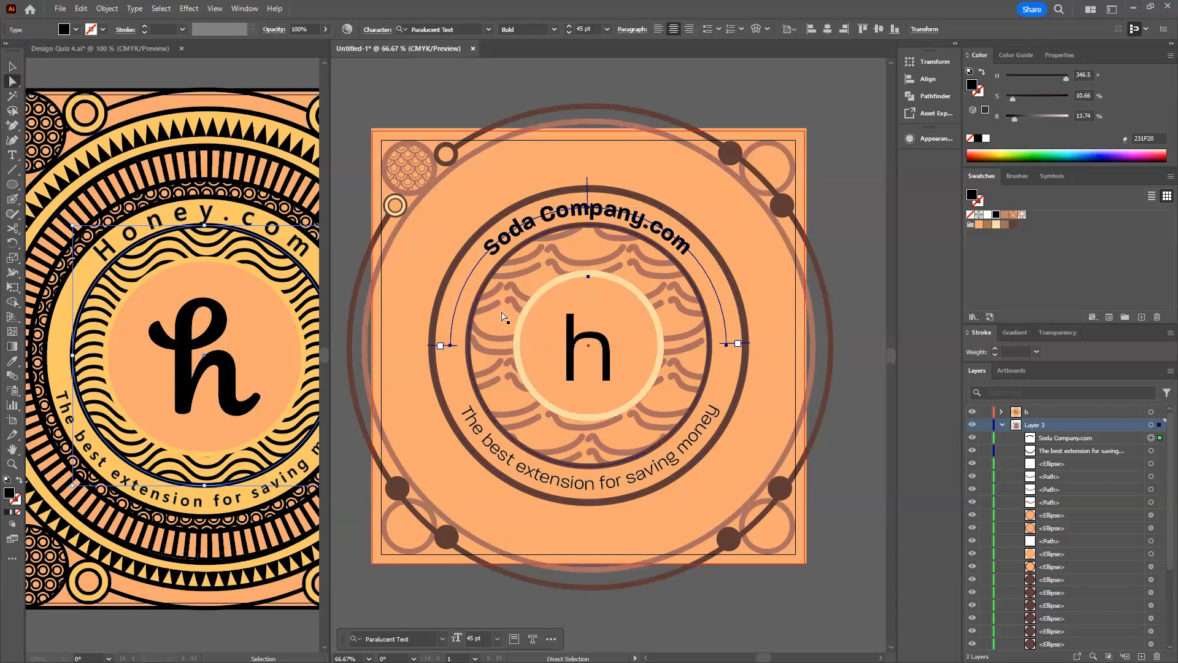
{"action": "mouse_move", "coordinate": [449, 345]}
{"action": "left_mouse_down"}
{"action": "mouse_move", "coordinate": [493, 333]}
{"action": "mouse_move", "coordinate": [602, 335]}
{"action": "mouse_move", "coordinate": [448, 351]}
{"action": "left_mouse_up"}
{"action": "left_click", "coordinate": [13, 66]}
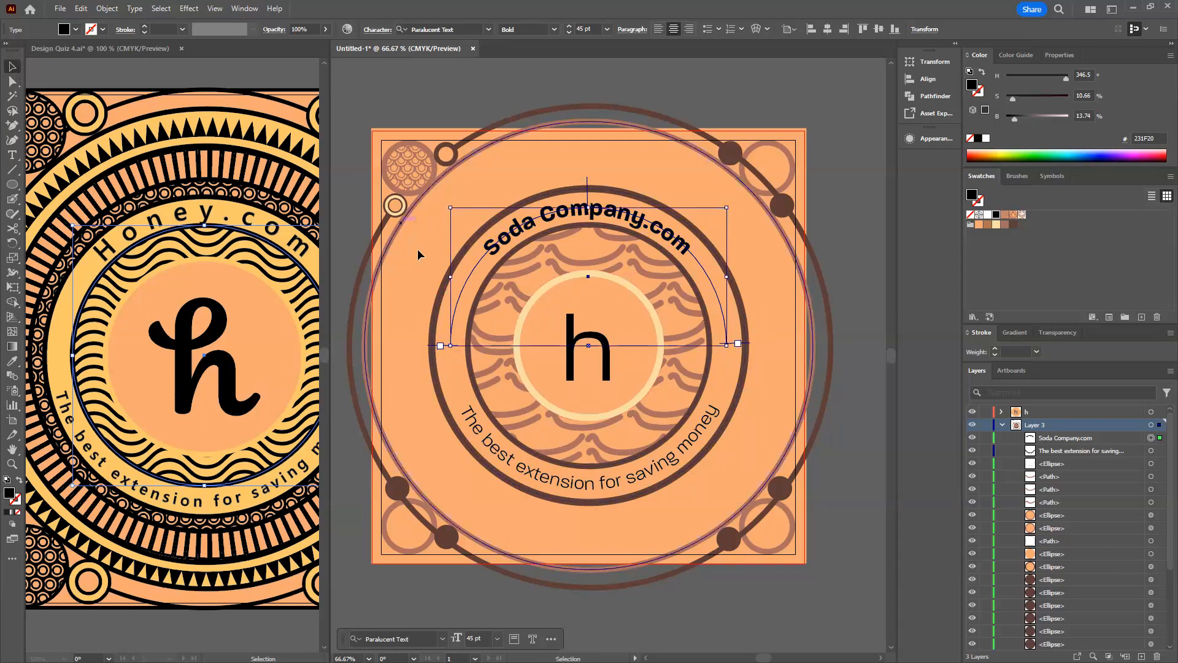
{"action": "key", "text": "a"}
{"action": "left_click_drag", "start_coordinate": [451, 344], "coordinate": [585, 323]}
{"action": "left_click", "coordinate": [451, 346]}
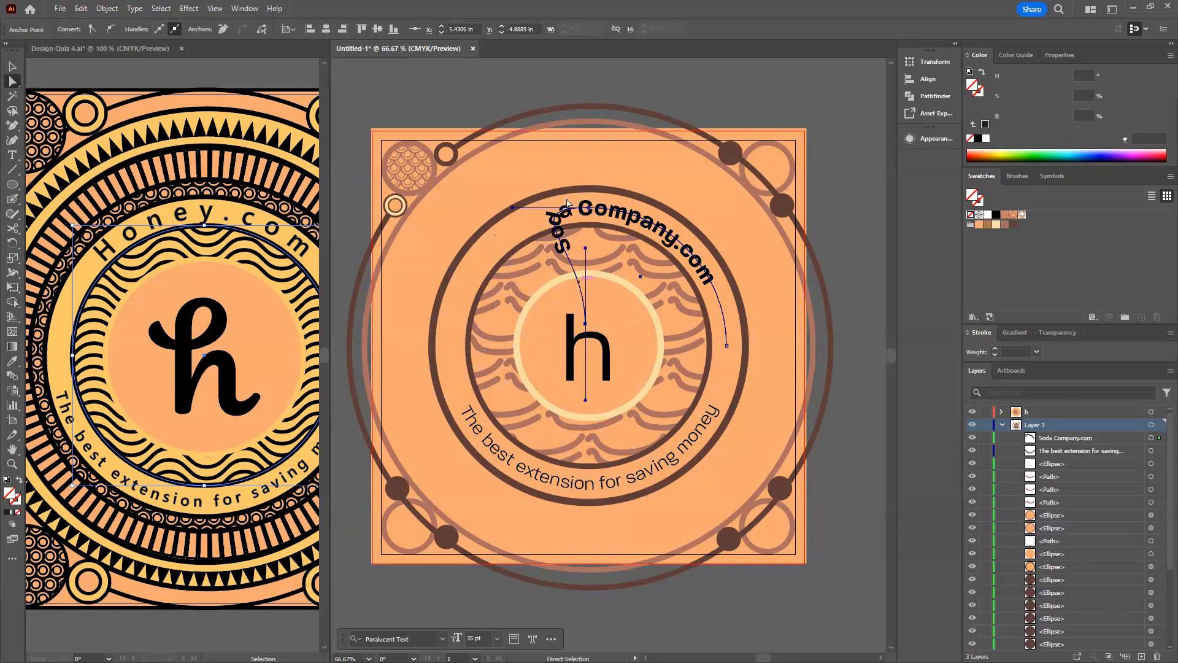
{"action": "key", "text": "v"}
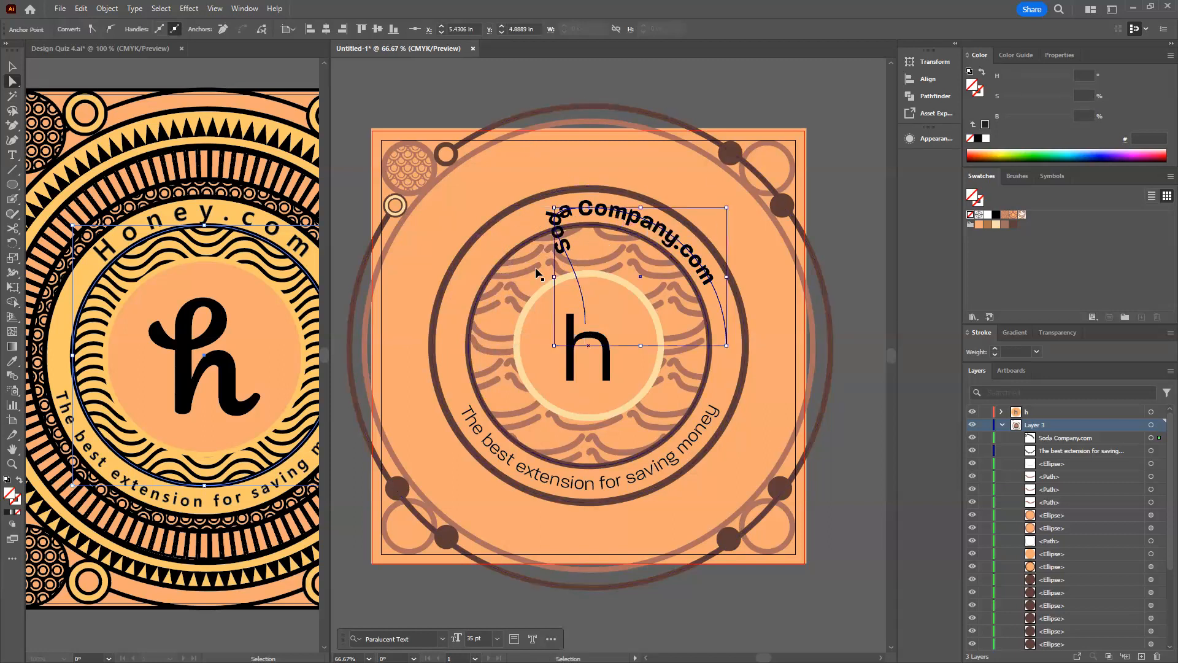
{"action": "key", "text": "ctrl+z"}
Try to reshape the company name's arc with its left end's handle and anchor point, undoing each change, and deselect it.
{"action": "key", "text": "a"}
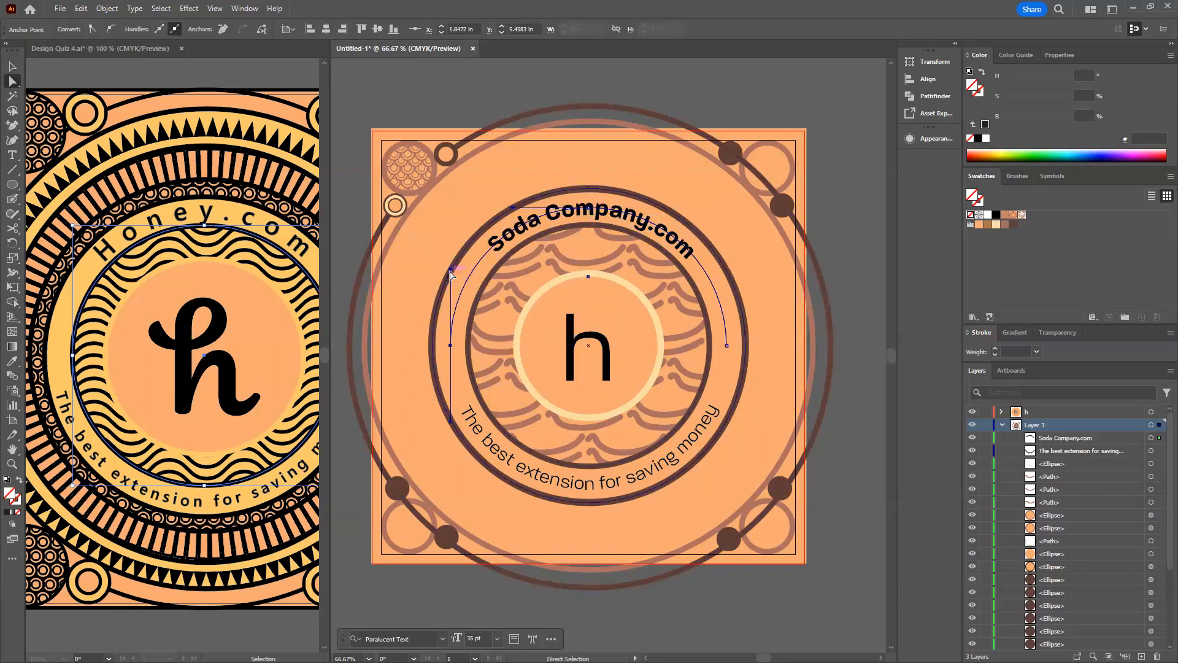
{"action": "left_click_drag", "start_coordinate": [451, 274], "coordinate": [457, 320]}
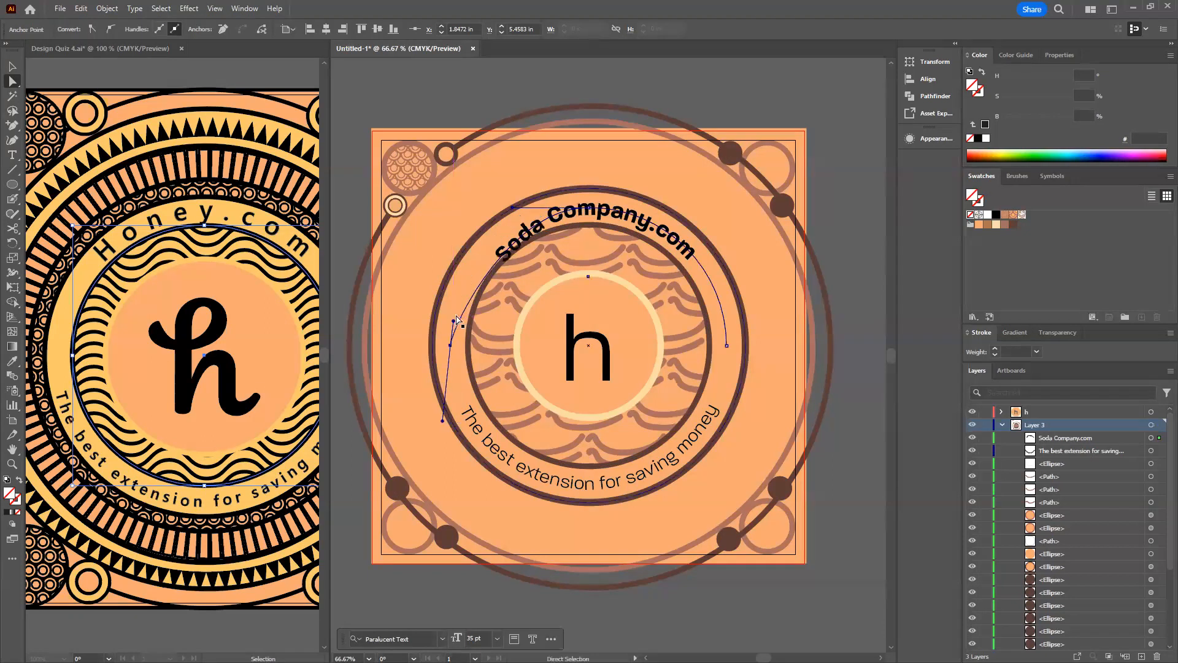
{"action": "key", "text": "ctrl+z"}
{"action": "key", "text": "v"}
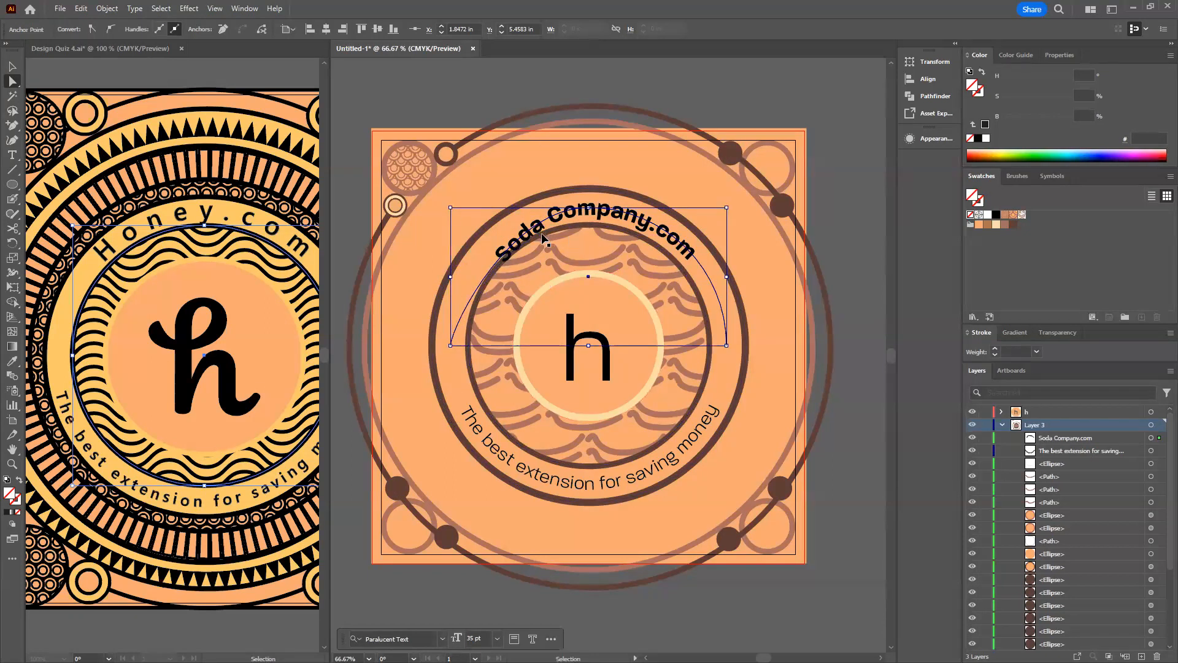
{"action": "key", "text": "a"}
{"action": "left_click", "coordinate": [451, 346]}
{"action": "left_click_drag", "start_coordinate": [451, 345], "coordinate": [459, 345]}
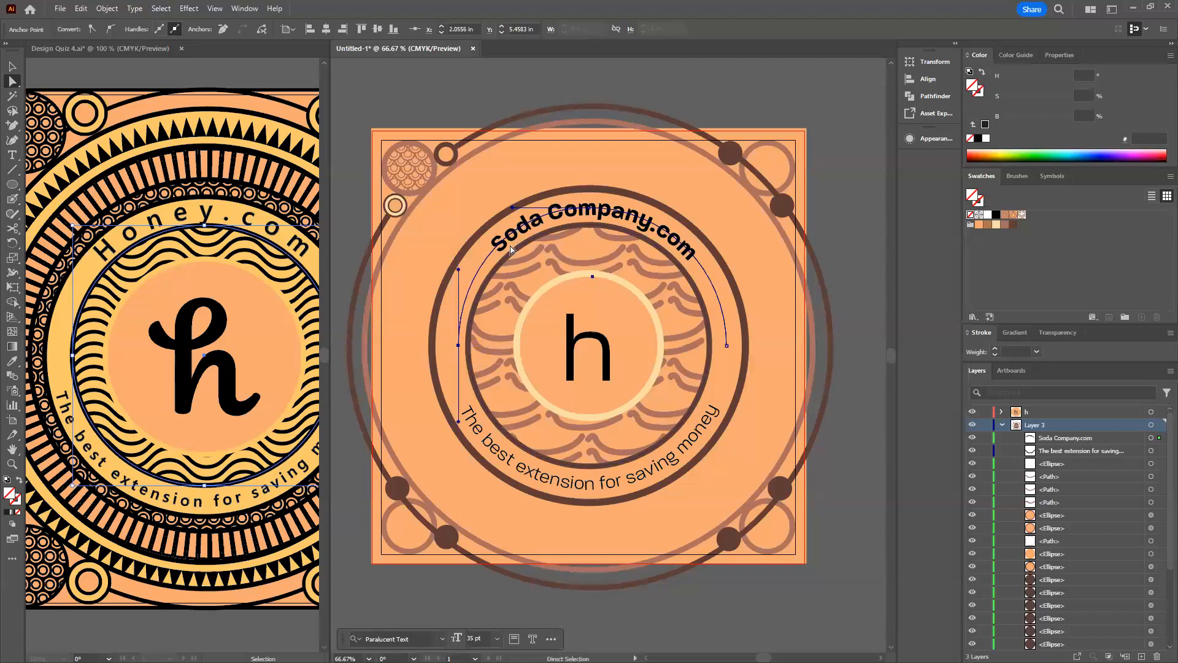
{"action": "key", "text": "ctrl+z"}
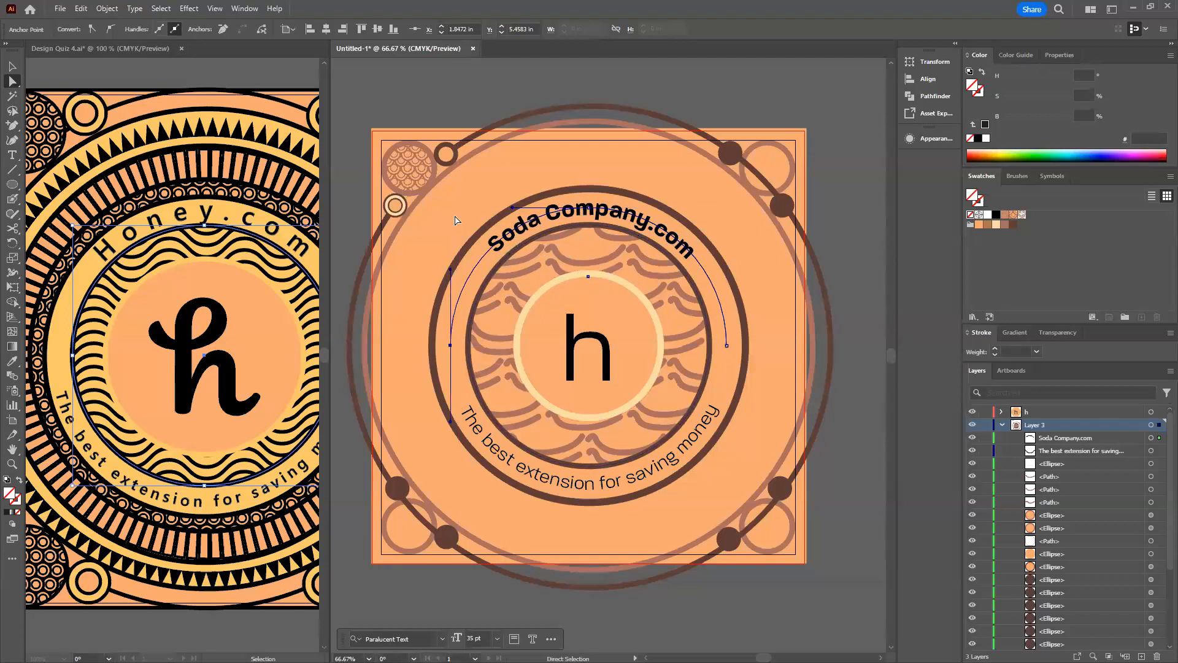
{"action": "key", "text": "v"}
{"action": "left_click", "coordinate": [834, 191]}
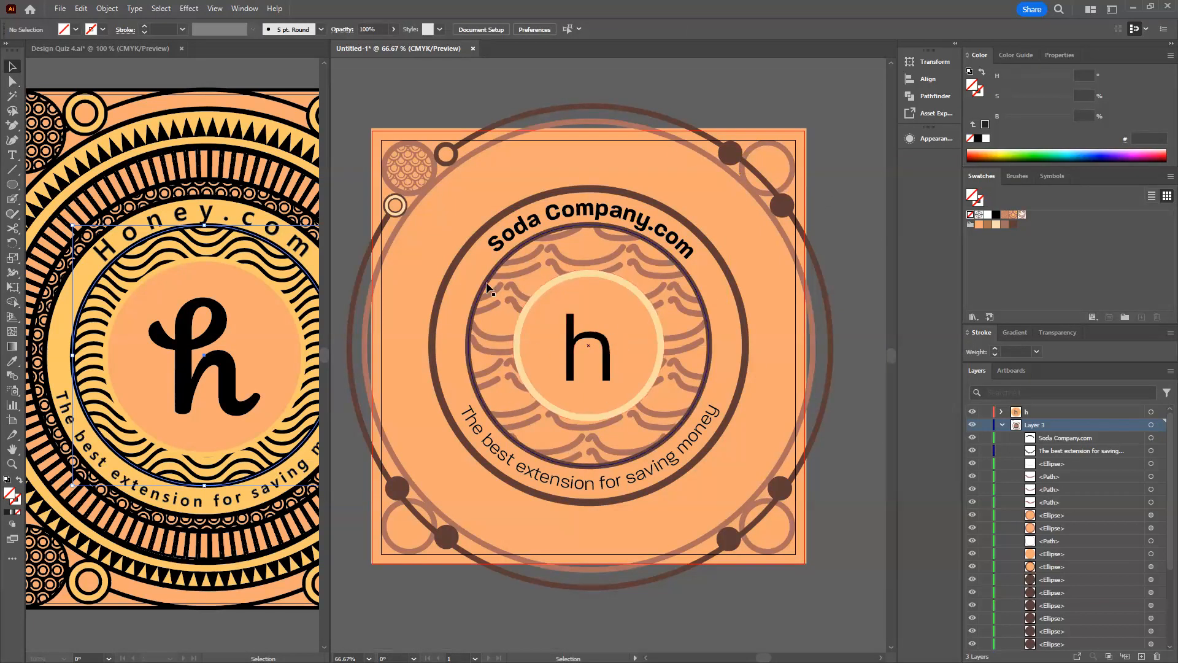
Set the stroke weight of the outer ring around the text to 5 pt.
{"action": "left_click", "coordinate": [464, 257]}
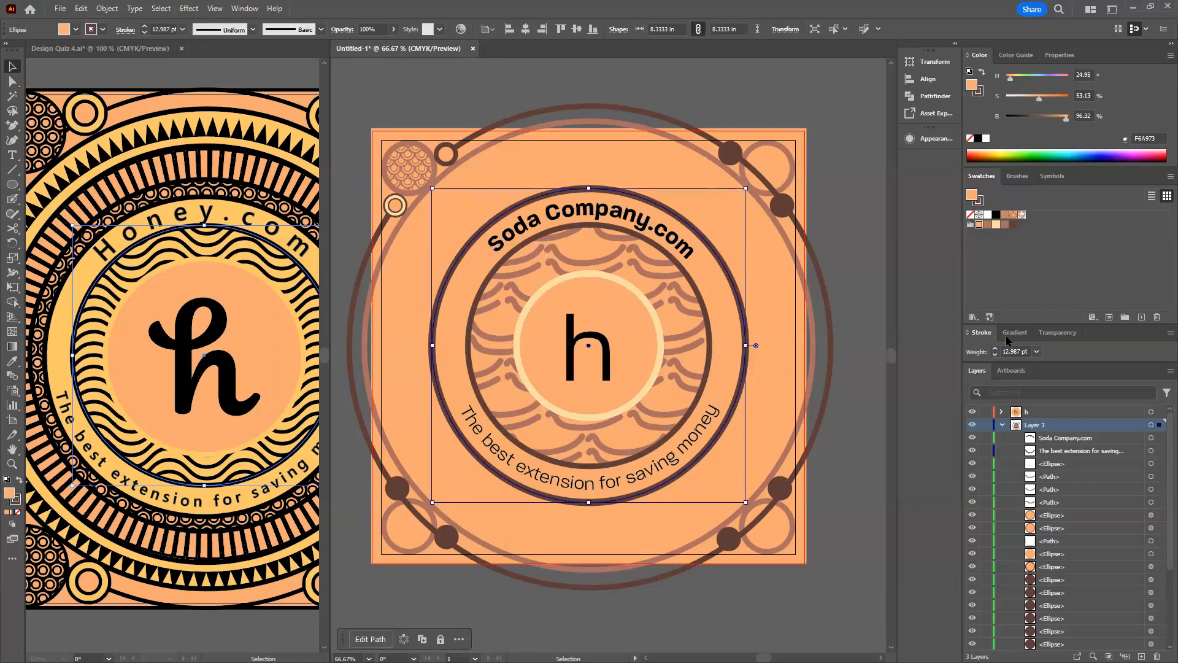
{"action": "left_click", "coordinate": [995, 355]}
{"action": "left_click", "coordinate": [995, 355]}
{"action": "left_click", "coordinate": [995, 355]}
{"action": "left_click", "coordinate": [994, 355]}
{"action": "left_click", "coordinate": [995, 355]}
{"action": "left_click", "coordinate": [995, 355]}
{"action": "left_click", "coordinate": [995, 355]}
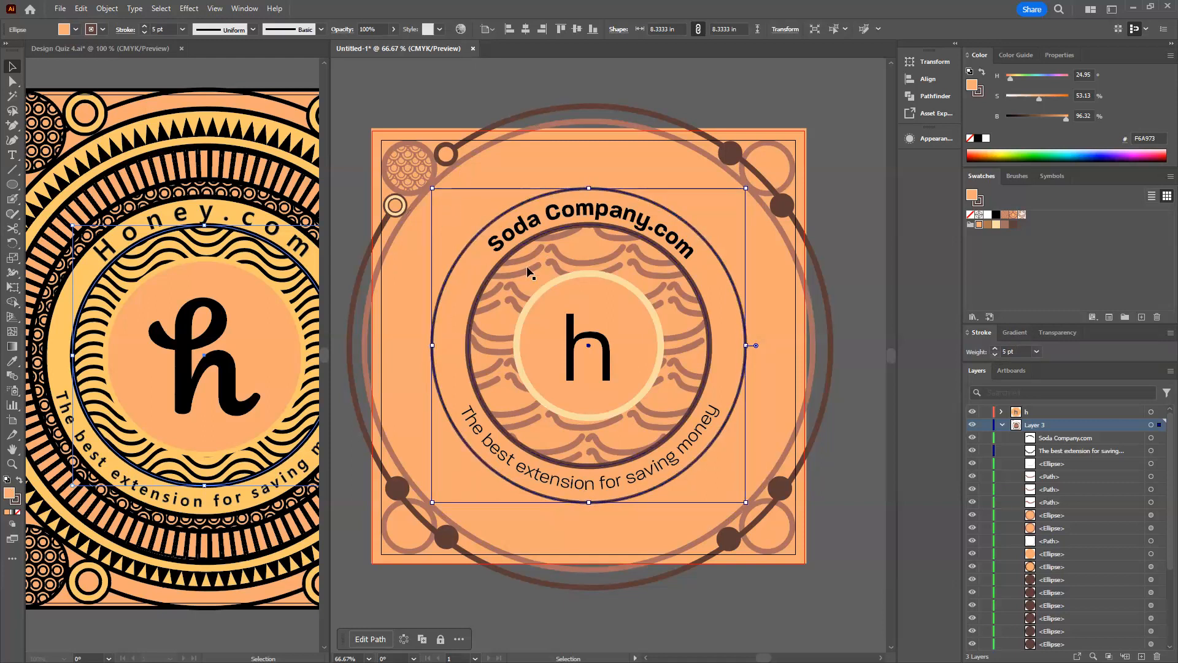
Set the stroke weight of the inner ring around the wave pattern to 5 pt.
{"action": "left_click", "coordinate": [515, 249]}
{"action": "left_click", "coordinate": [995, 354]}
{"action": "left_click", "coordinate": [995, 355]}
{"action": "left_click", "coordinate": [995, 355]}
{"action": "left_click", "coordinate": [995, 354]}
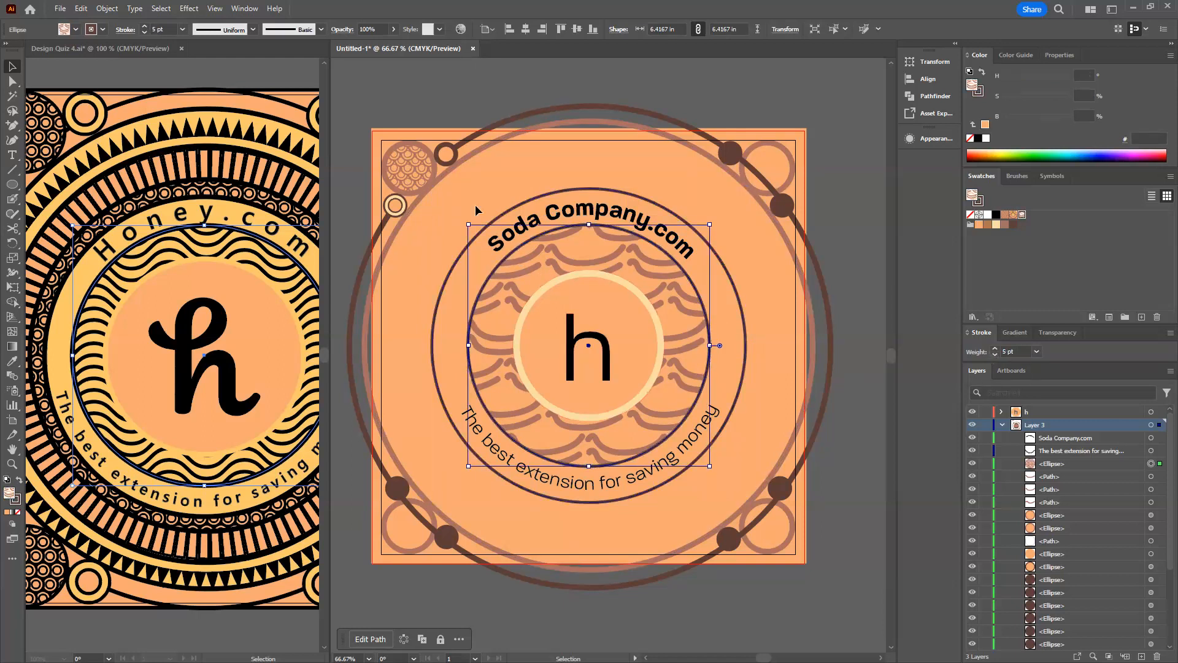
Scale the outer text ring down proportionally about its center to about 8.21 in wide.
{"action": "left_click", "coordinate": [539, 304]}
{"action": "left_click", "coordinate": [450, 265]}
{"action": "left_click_drag", "start_coordinate": [433, 188], "coordinate": [437, 191]}
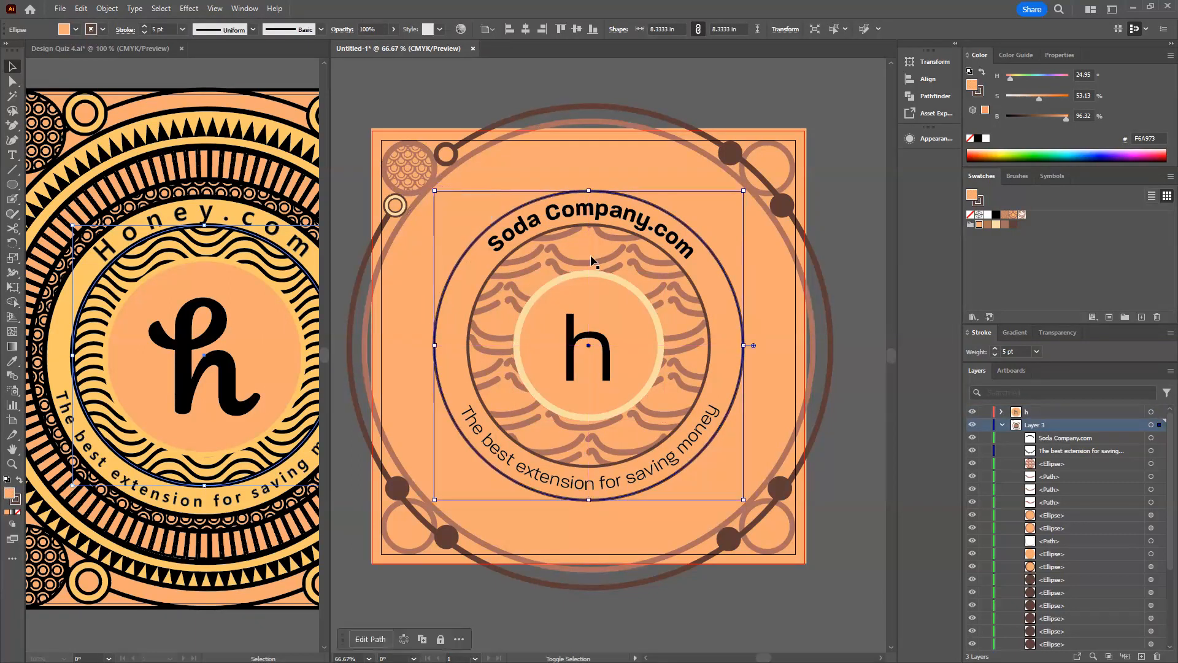
{"action": "left_click", "coordinate": [587, 155]}
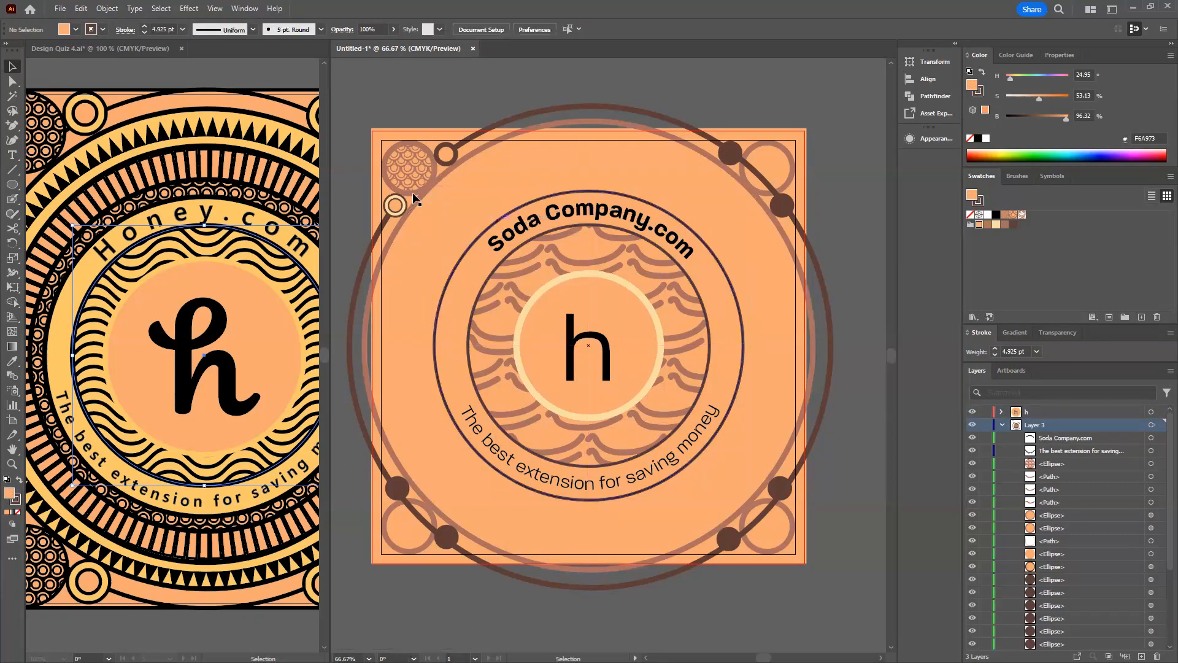
Duplicate the outer text ring, bring the copy to the front and enlarge it about its center to about 8.99 in wide.
{"action": "left_click", "coordinate": [463, 256]}
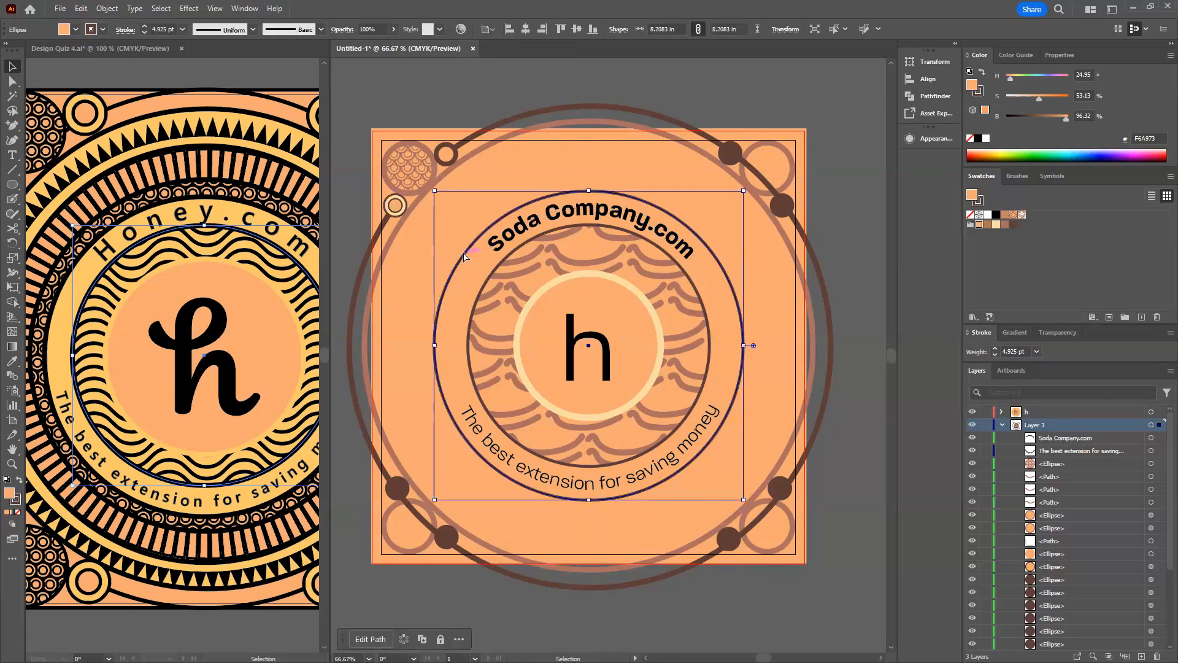
{"action": "key", "text": "ctrl+shift+bracketright"}
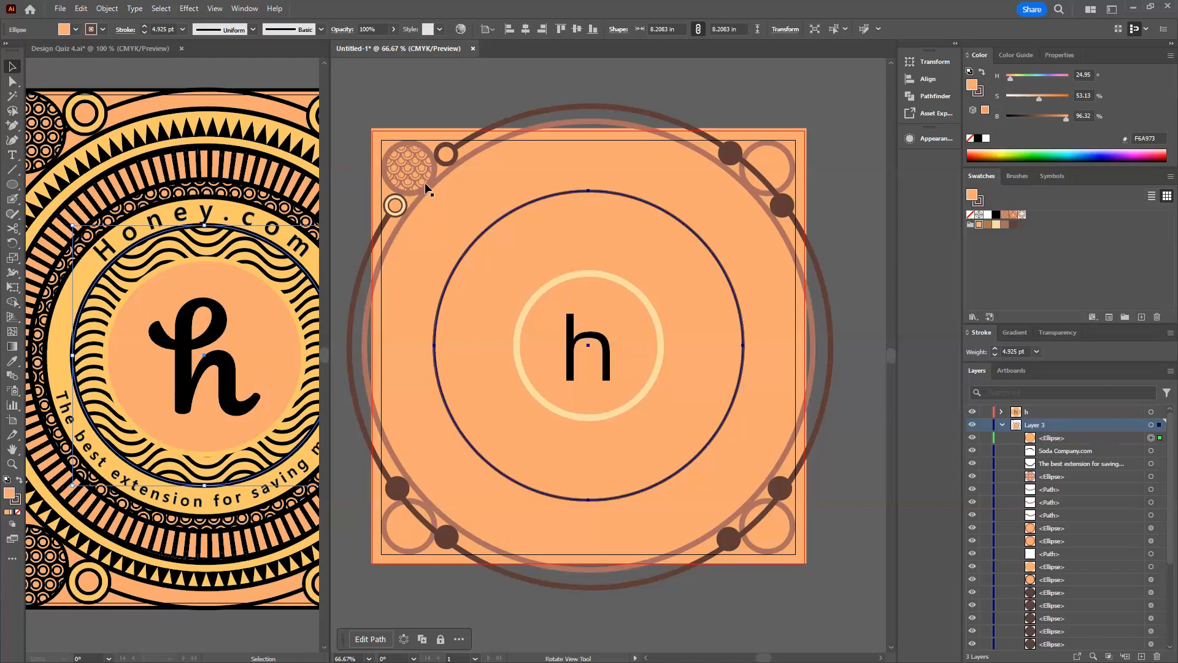
{"action": "mouse_move", "coordinate": [436, 192]}
{"action": "left_mouse_down"}
{"action": "mouse_move", "coordinate": [445, 196]}
{"action": "mouse_move", "coordinate": [420, 176]}
{"action": "left_mouse_up"}
{"action": "key", "text": "a"}
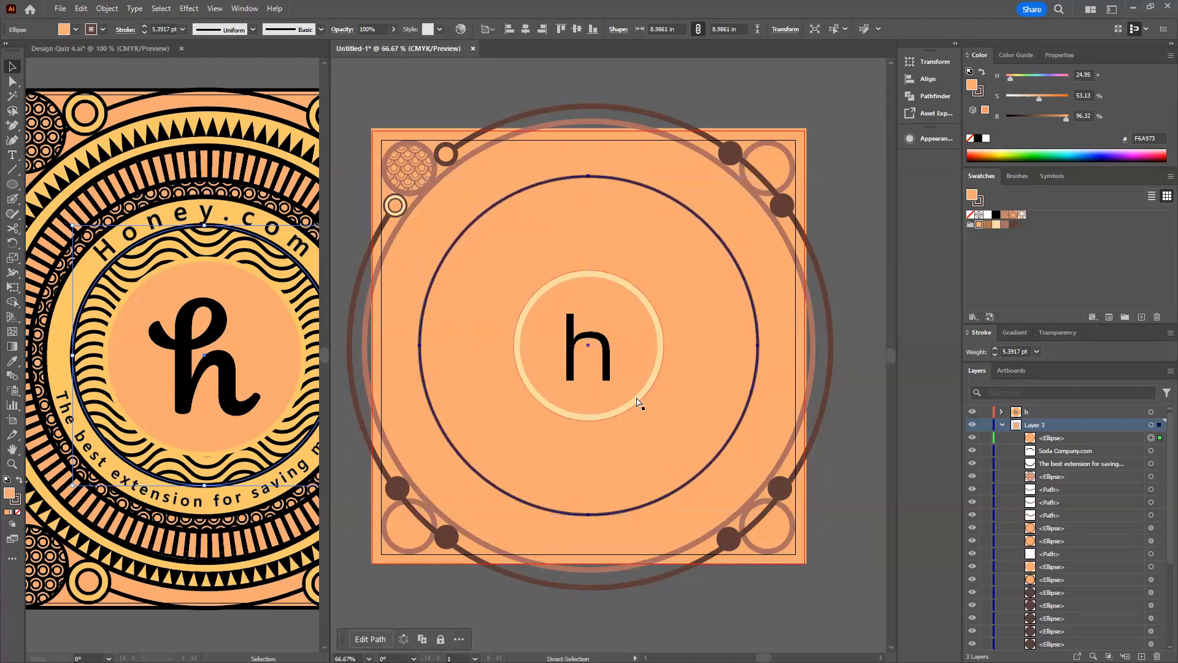
Send the enlarged ring backward until it sits behind the company name, the tagline and the wave-patterned circle.
{"action": "key", "text": "ctrl+bracketleft"}
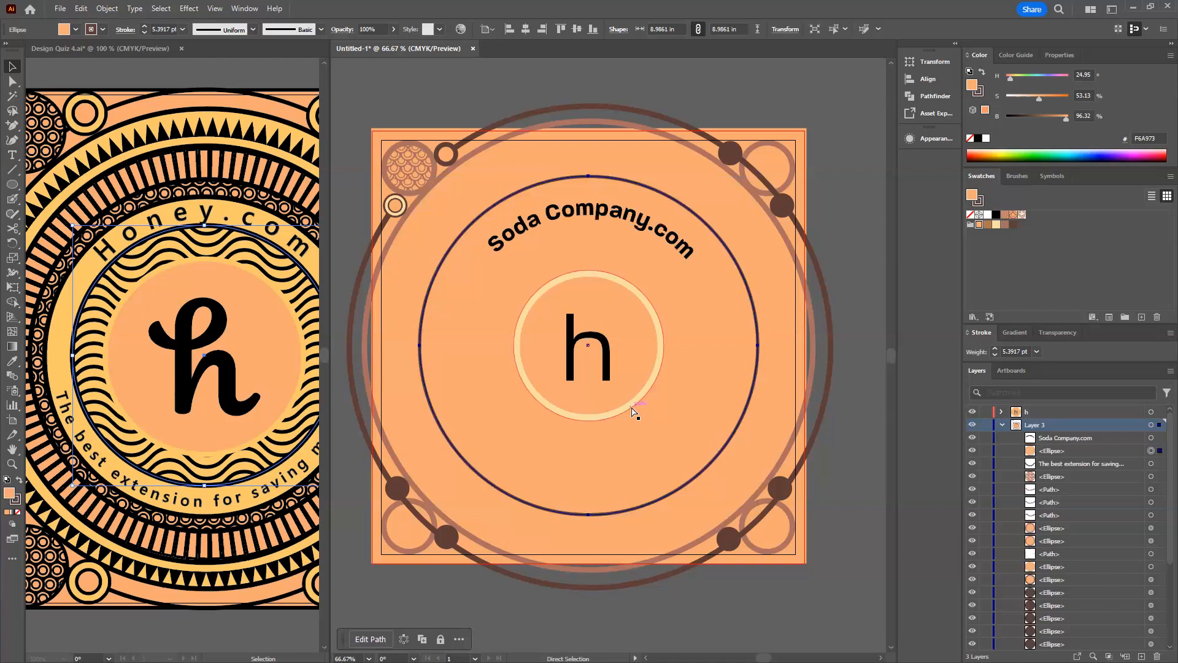
{"action": "key", "text": "ctrl+bracketleft"}
{"action": "key", "text": "ctrl+bracketleft"}
{"action": "key", "text": "ctrl+bracketleft"}
{"action": "key", "text": "ctrl+bracketleft"}
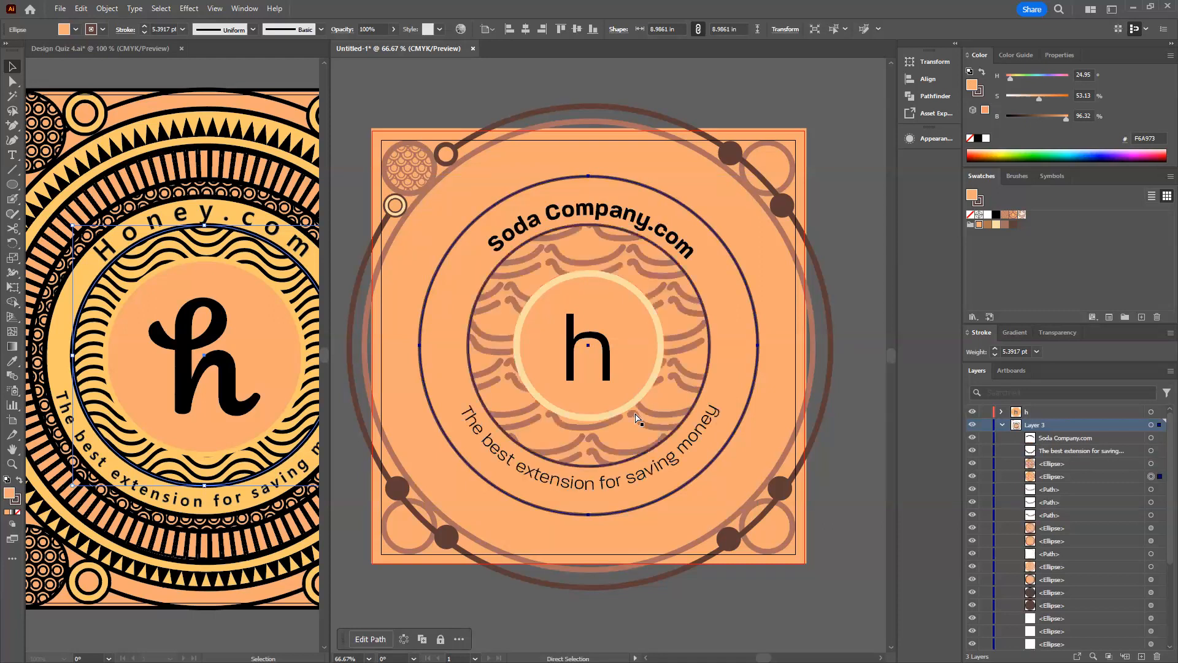
{"action": "key", "text": "ctrl+bracketleft"}
{"action": "key", "text": "ctrl+bracketleft"}
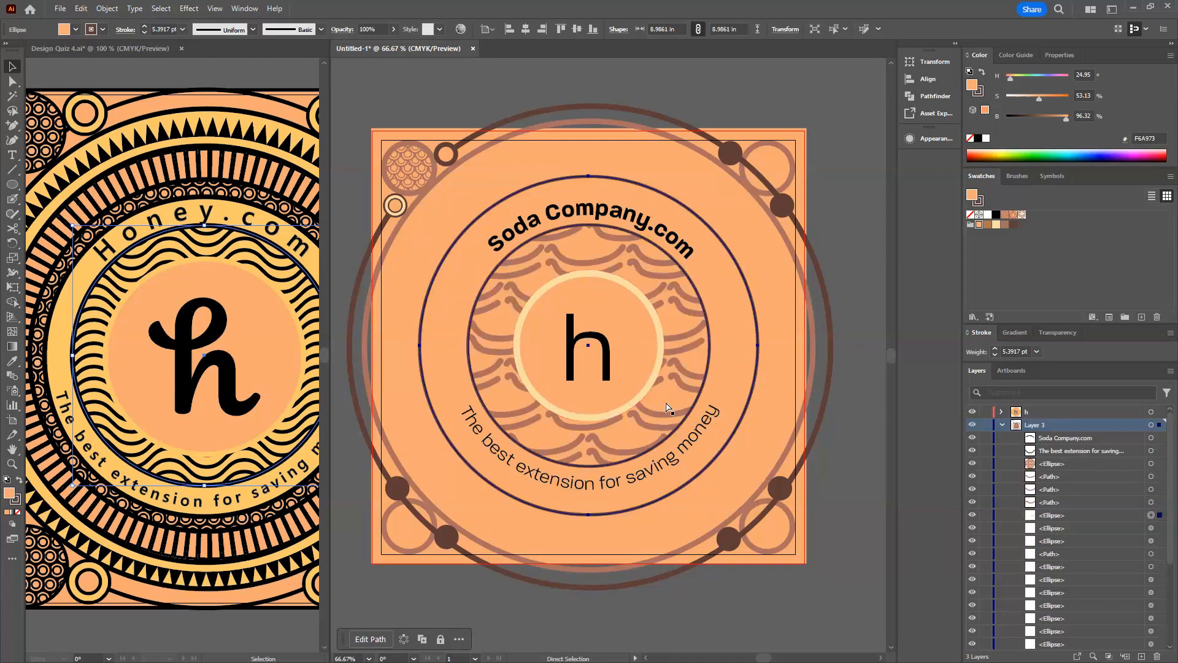
{"action": "scroll", "coordinate": [1093, 534], "scroll_direction": "down", "scroll_amount": 4}
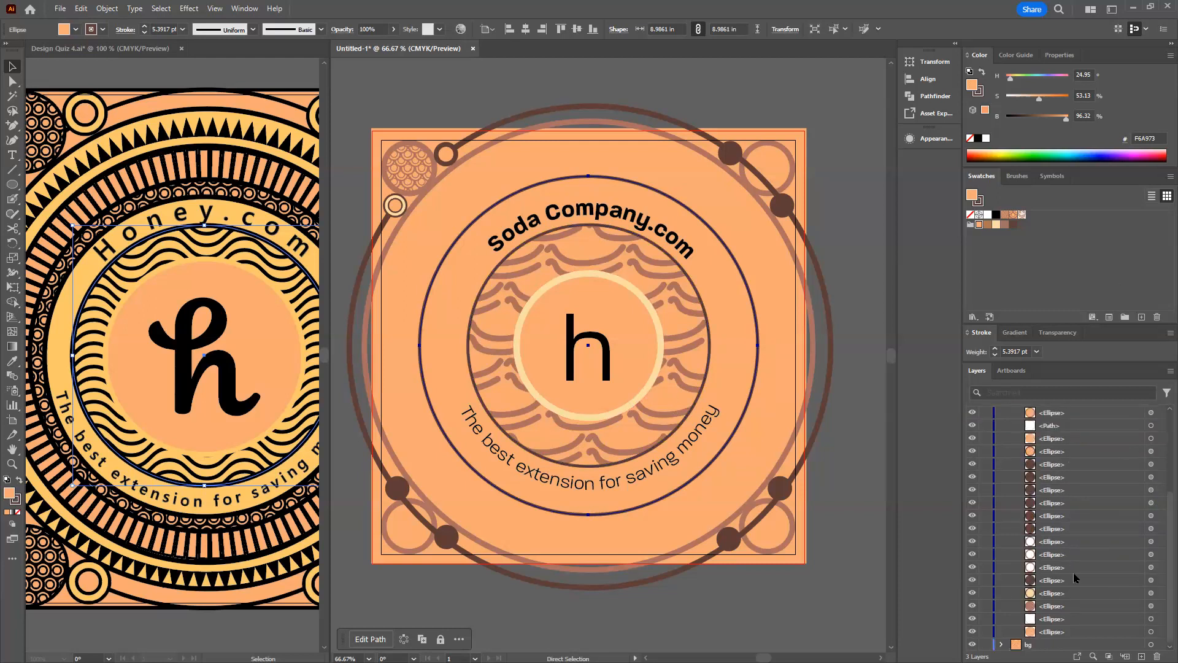
{"action": "scroll", "coordinate": [1077, 528], "scroll_direction": "up", "scroll_amount": 5}
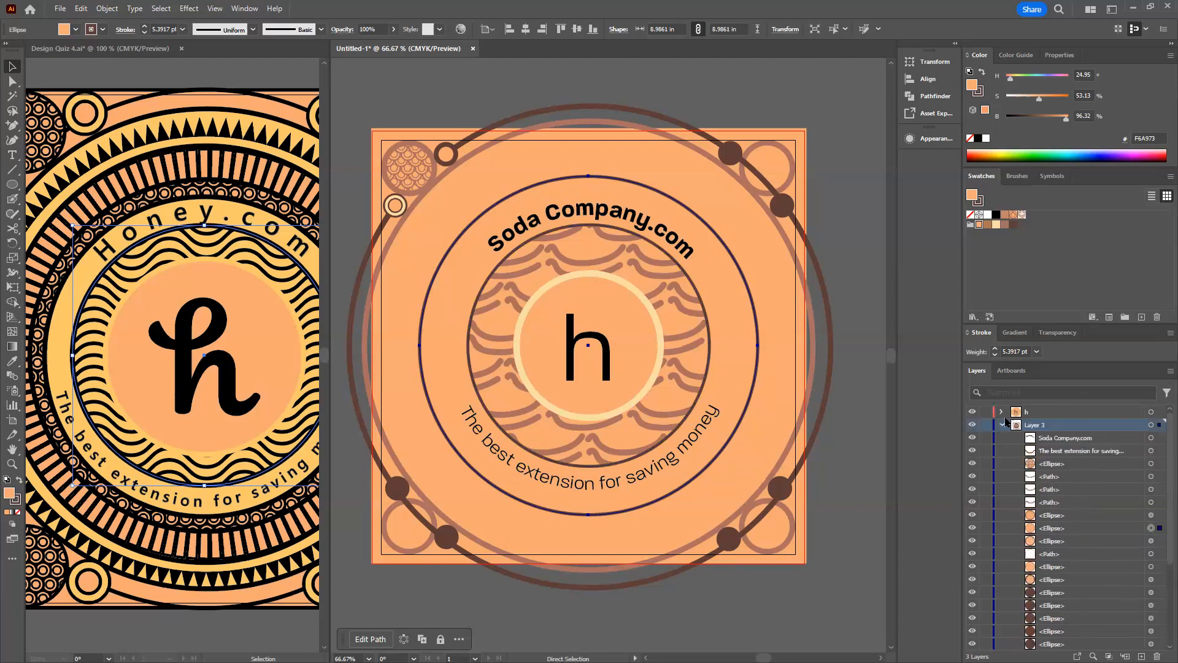
Fill the enlarged ring with the scale pattern swatch.
{"action": "key", "text": "v"}
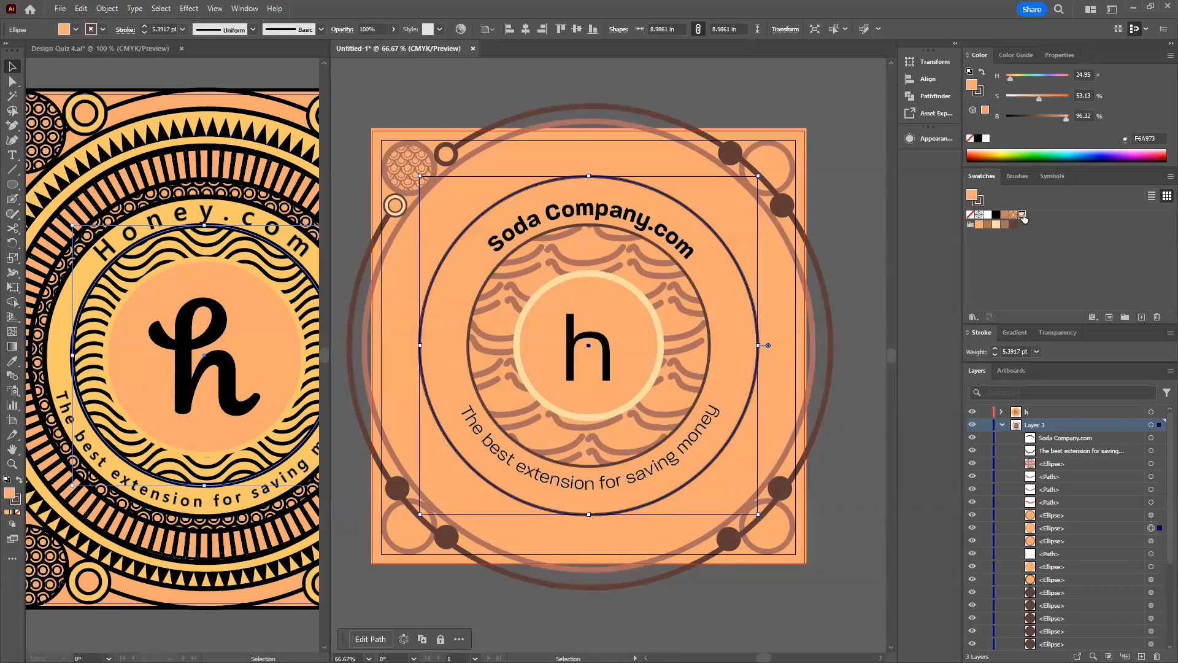
{"action": "left_click", "coordinate": [1021, 215]}
{"action": "left_click", "coordinate": [1014, 216]}
{"action": "left_click", "coordinate": [1013, 216]}
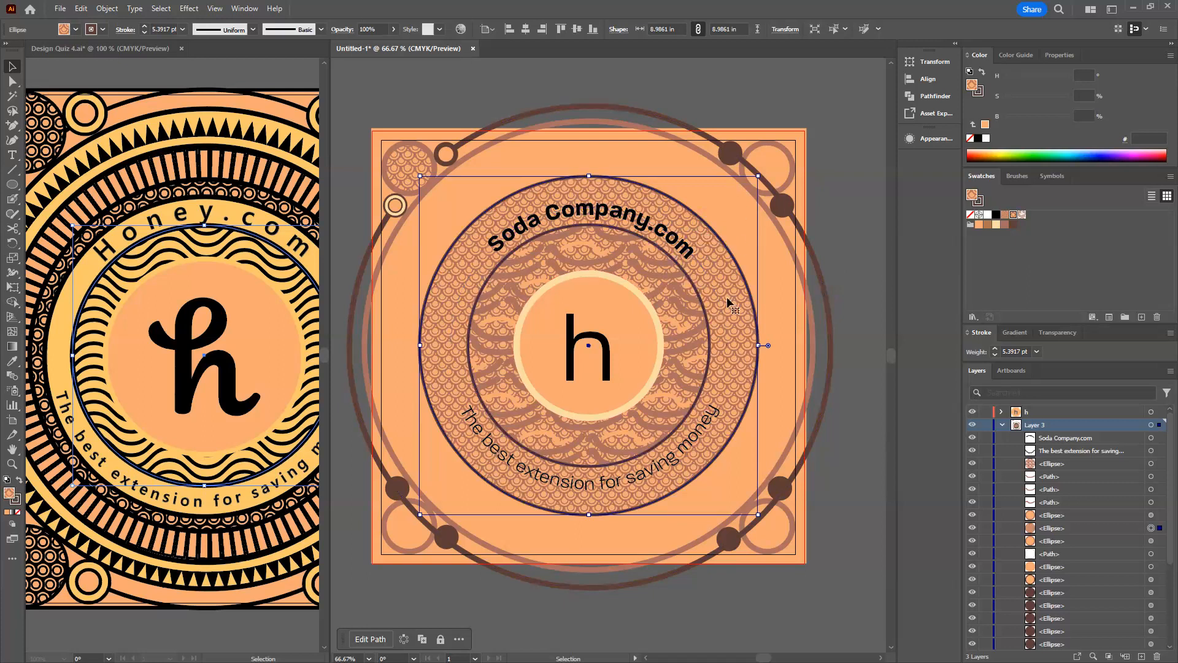
Send the pattern-filled ring backward until it shows only as a narrow band outside the ring around the text.
{"action": "key", "text": "ctrl+bracketleft"}
{"action": "key", "text": "ctrl+bracketleft"}
{"action": "key", "text": "ctrl+bracketleft"}
{"action": "key", "text": "ctrl+bracketleft"}
{"action": "key", "text": "ctrl+bracketleft"}
{"action": "key", "text": "ctrl+bracketleft"}
{"action": "key", "text": "ctrl+bracketleft"}
{"action": "key", "text": "ctrl+bracketleft"}
{"action": "key", "text": "ctrl+bracketleft"}
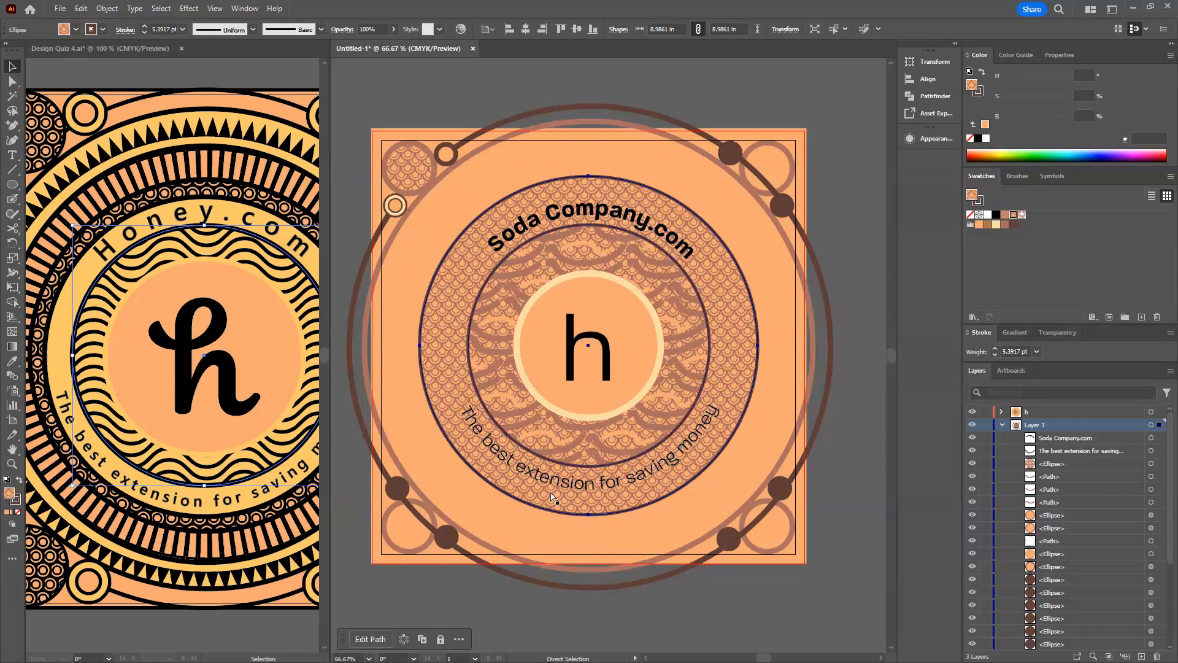
{"action": "key", "text": "ctrl+bracketleft"}
{"action": "scroll", "coordinate": [1025, 567], "scroll_direction": "down", "scroll_amount": 4}
{"action": "key", "text": "v"}
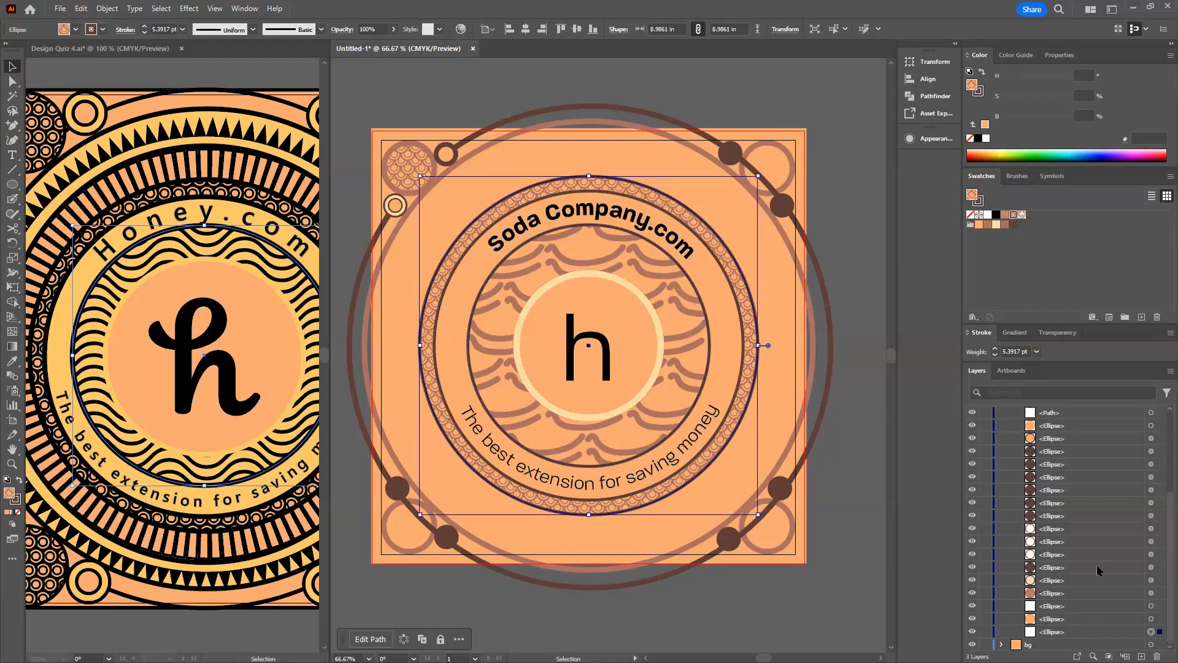
Duplicate the patterned circle in front of the artwork and shrink the copy about its center to about 7.96 in wide.
{"action": "left_click", "coordinate": [1047, 581]}
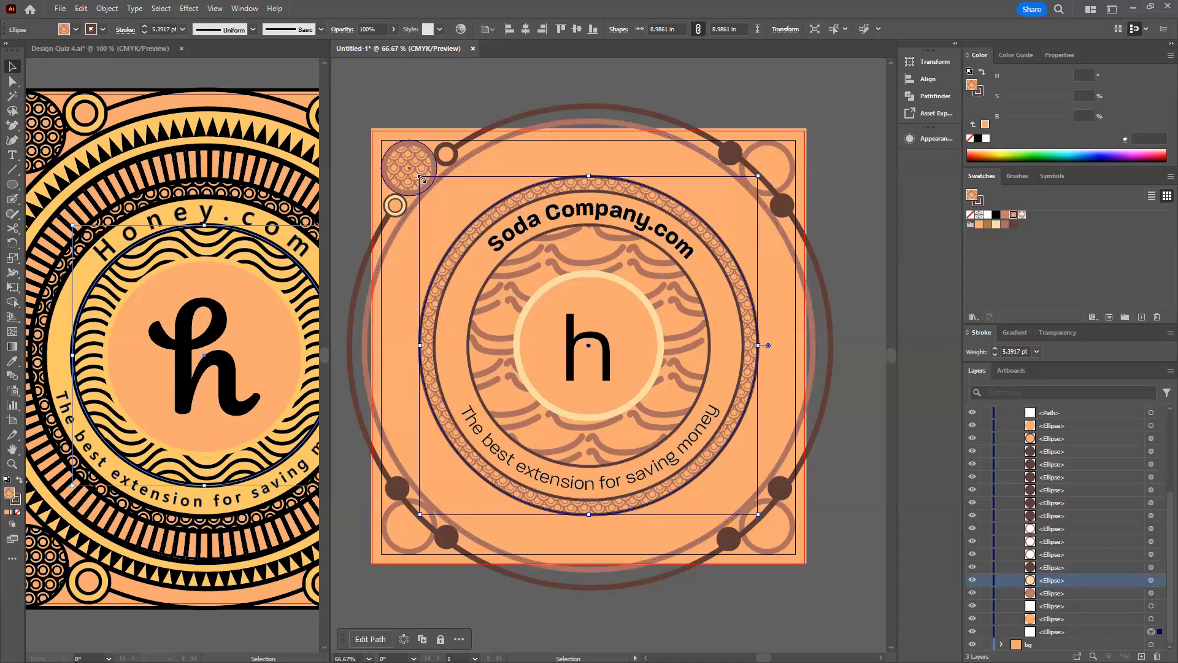
{"action": "key", "text": "ctrl+shift+bracketright"}
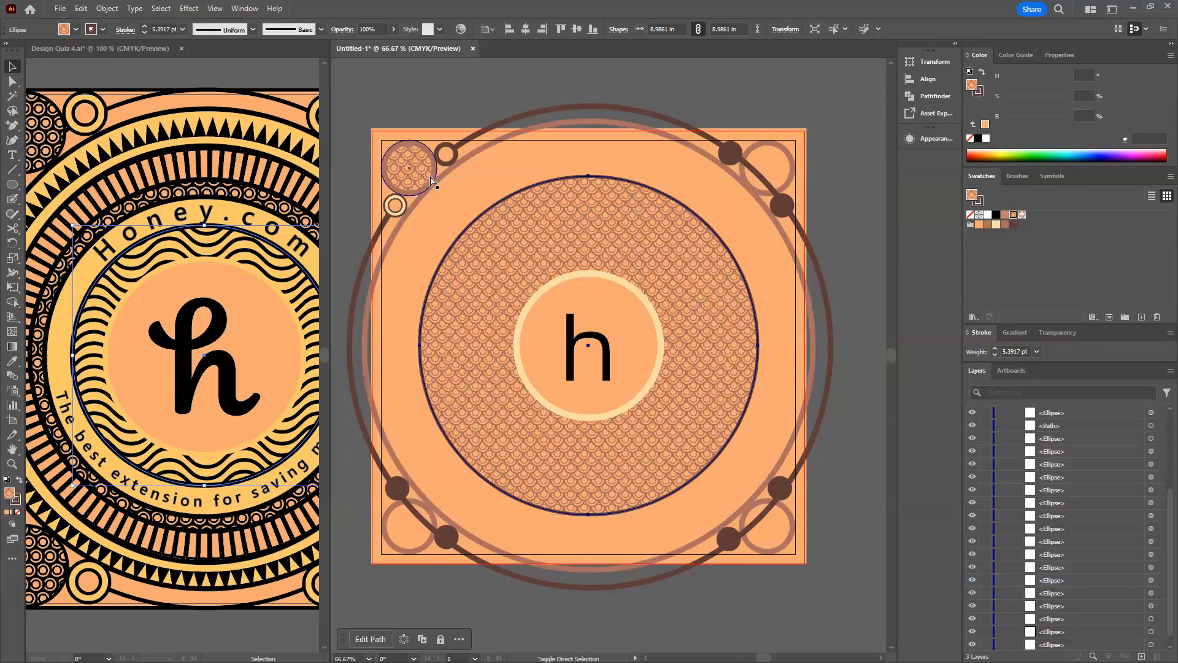
{"action": "left_click_drag", "start_coordinate": [421, 176], "coordinate": [439, 196]}
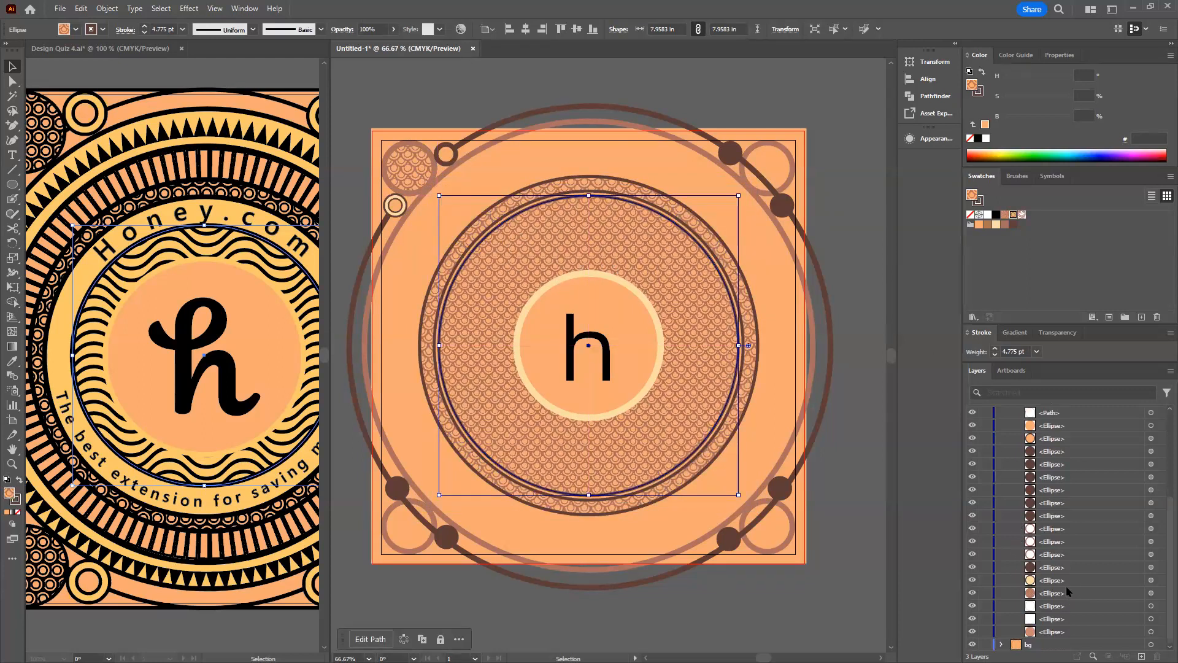
Create a new layer above Layer 3, move the smaller patterned circle into it, and hide Layer 3 and the h layer.
{"action": "scroll", "coordinate": [1021, 540], "scroll_direction": "up", "scroll_amount": 10}
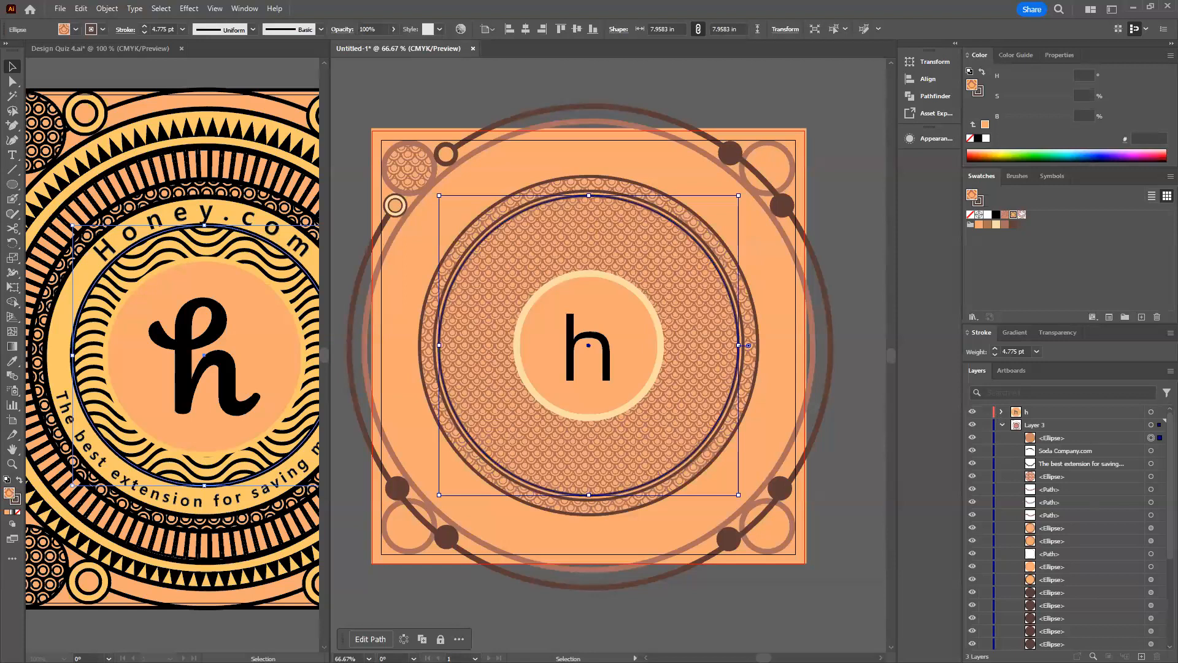
{"action": "left_click", "coordinate": [1142, 656]}
{"action": "left_click_drag", "start_coordinate": [1159, 443], "coordinate": [1159, 425]}
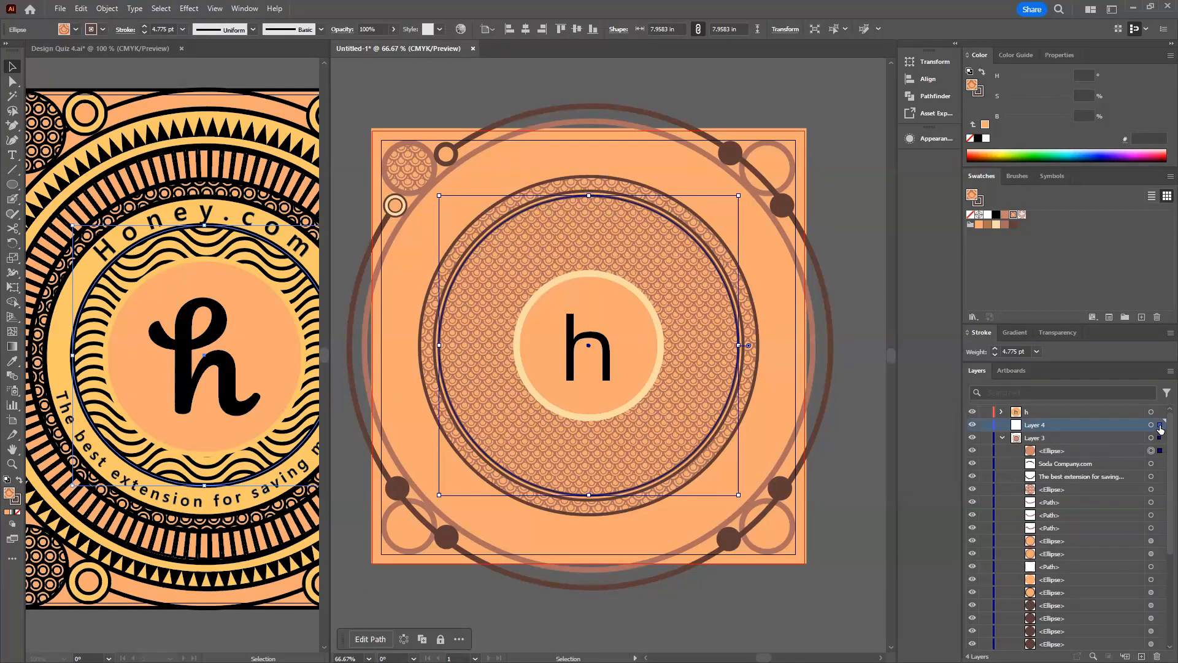
{"action": "left_click", "coordinate": [1002, 438]}
{"action": "left_click", "coordinate": [972, 437]}
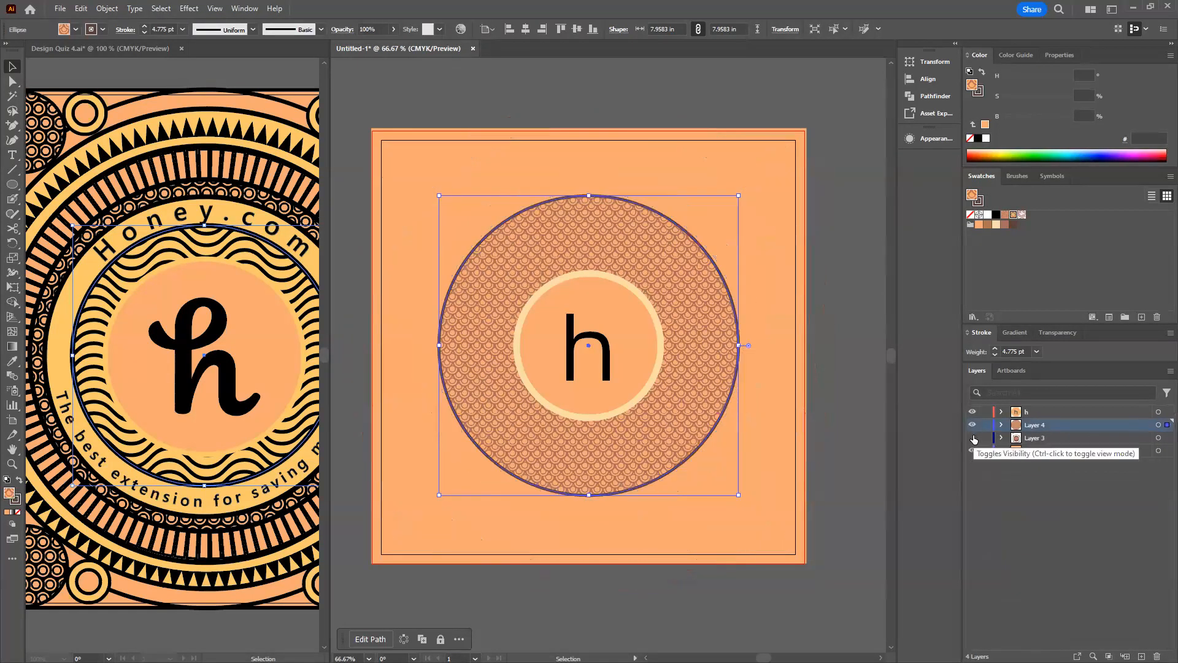
{"action": "left_click", "coordinate": [973, 412]}
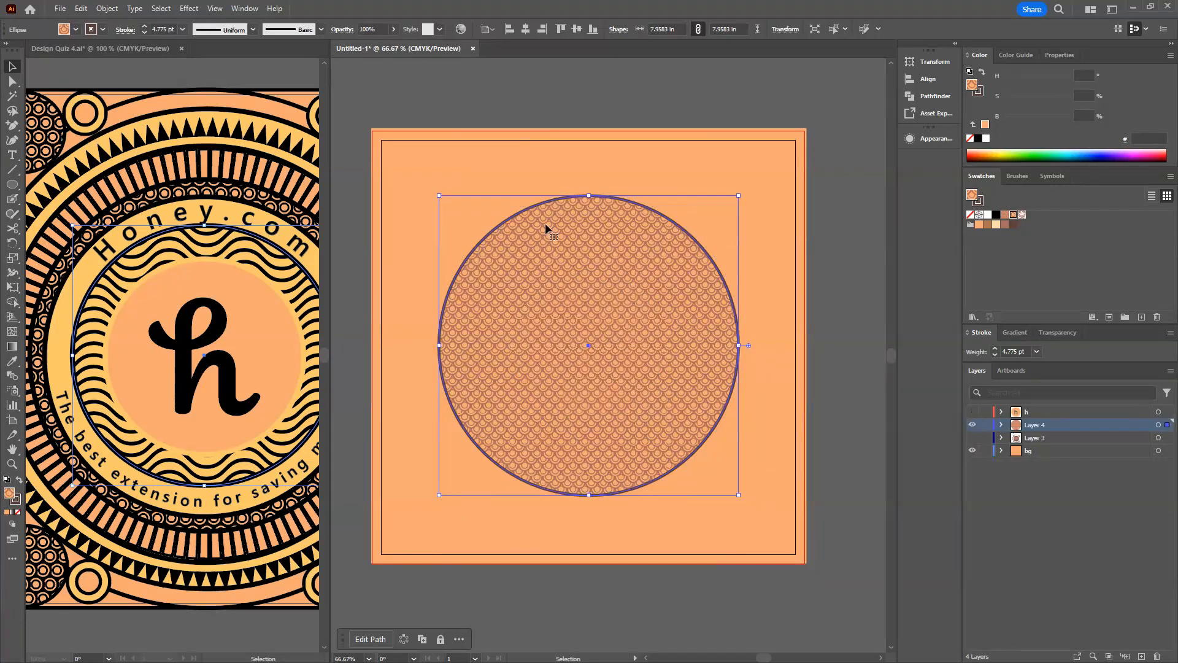
Try the default white fill and black stroke on the smaller circle, and undo it.
{"action": "key", "text": "d"}
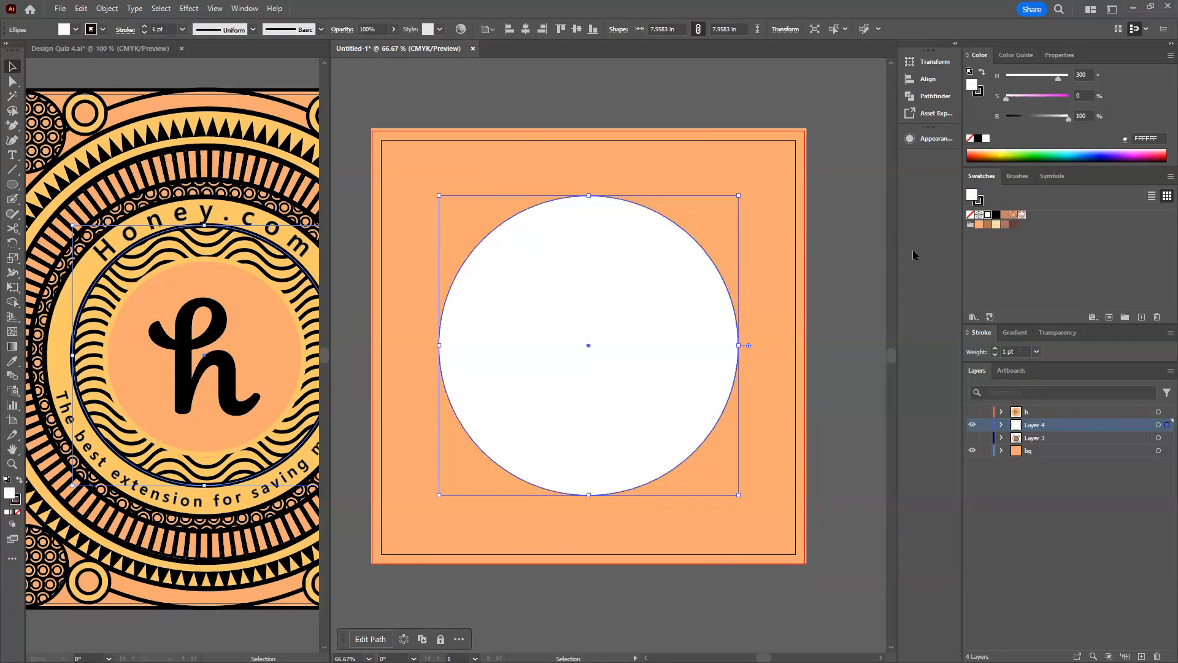
{"action": "key", "text": "ctrl+z"}
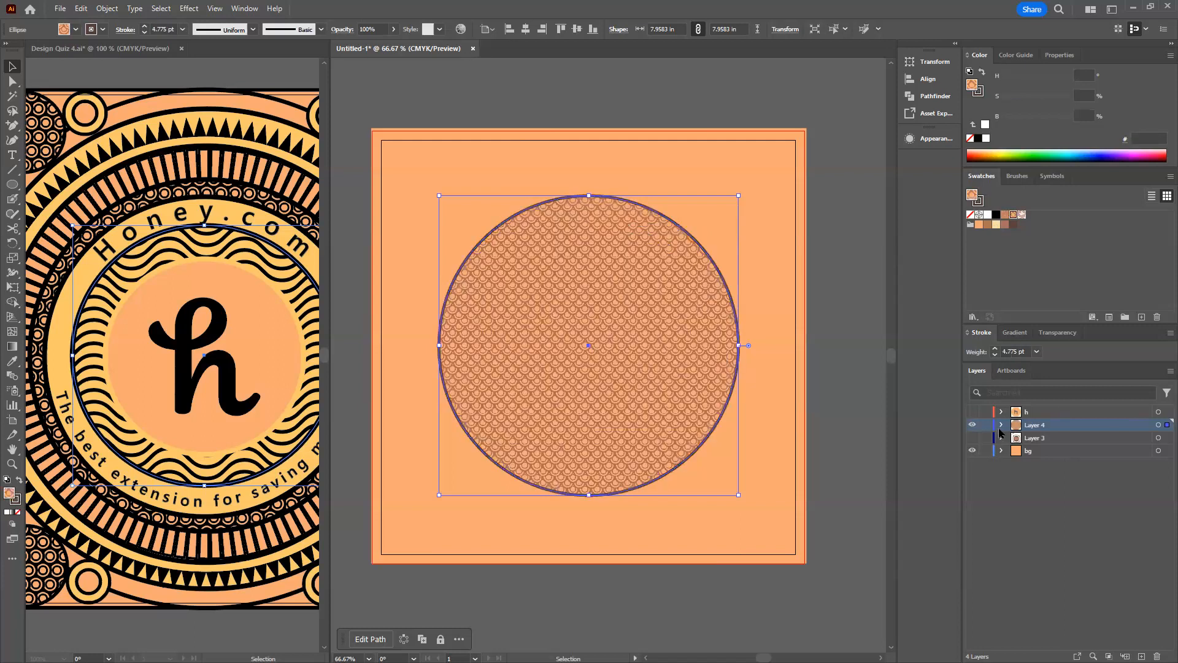
Move the larger patterned circle from Layer 3 into Layer 4, leaving only Layer 4 and the background layer showing.
{"action": "left_click", "coordinate": [1048, 439]}
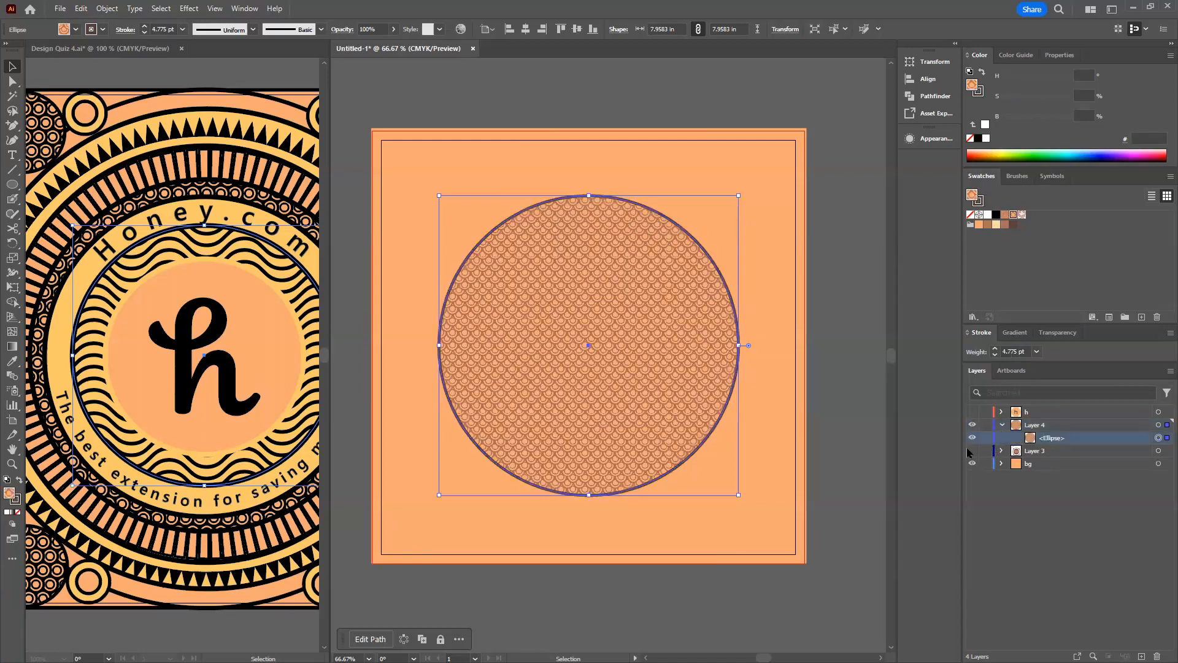
{"action": "left_click", "coordinate": [971, 453]}
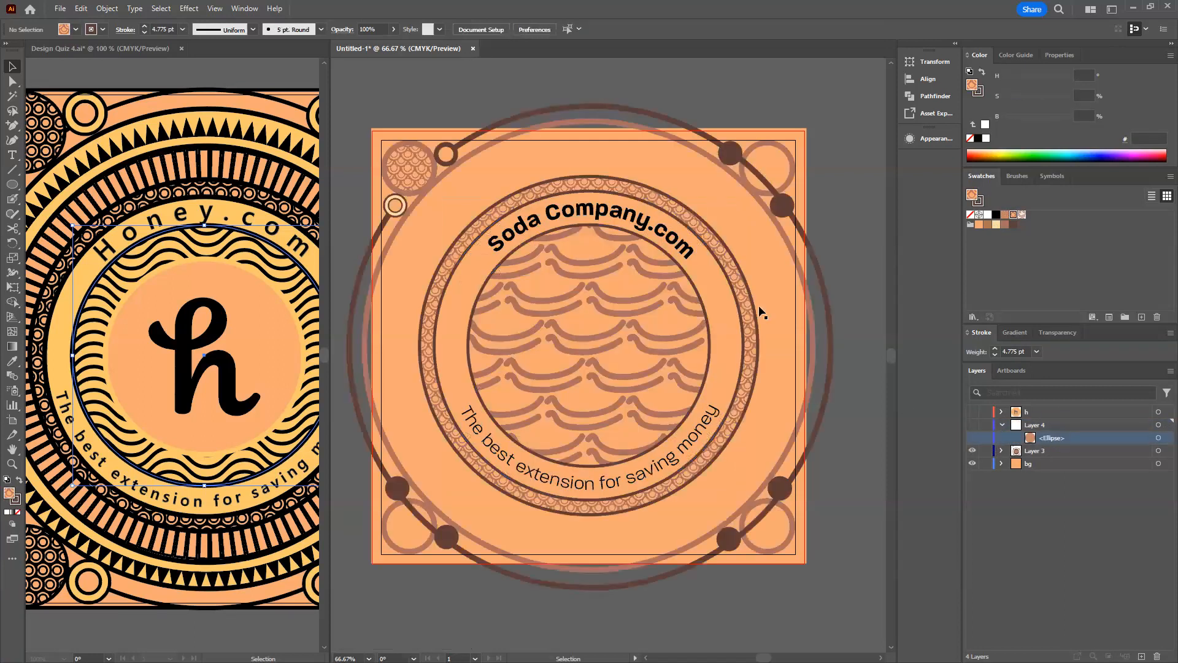
{"action": "left_click", "coordinate": [691, 216]}
{"action": "left_click_drag", "start_coordinate": [1164, 440], "coordinate": [1164, 439]}
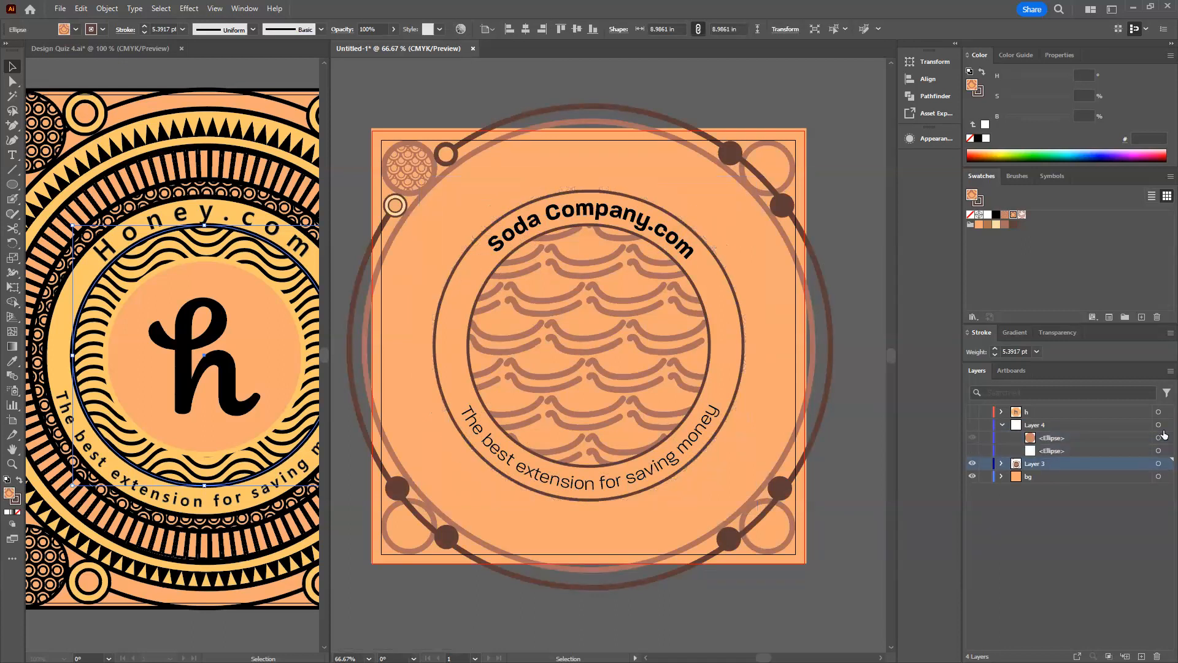
{"action": "left_click", "coordinate": [973, 464]}
{"action": "left_click", "coordinate": [973, 427]}
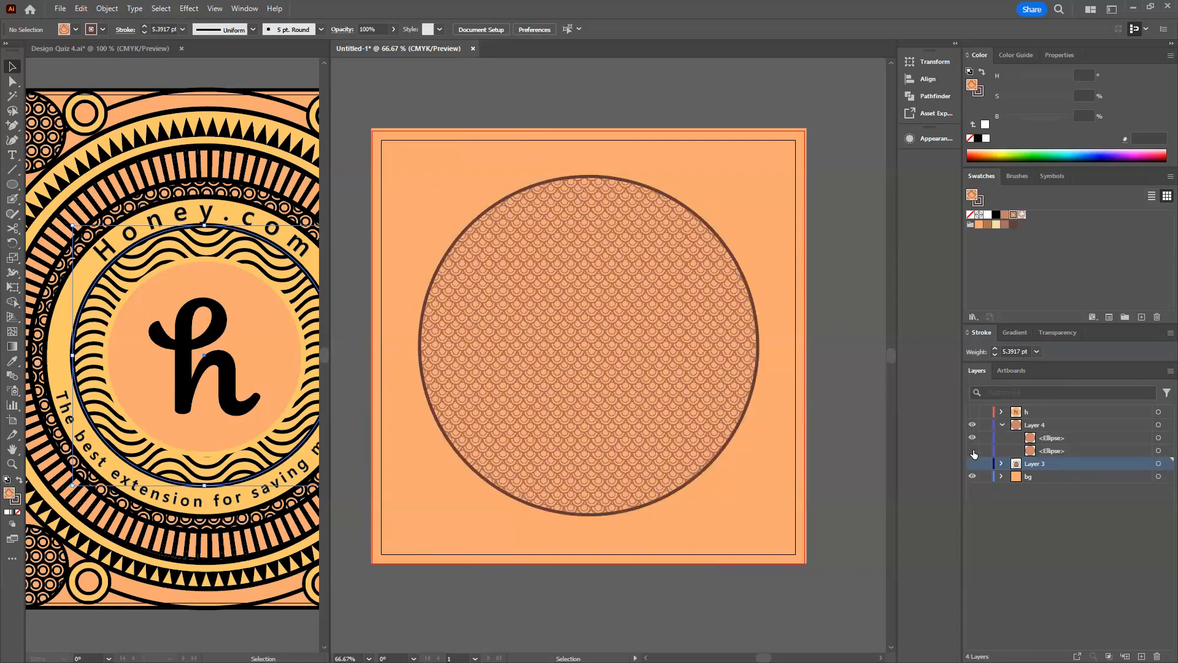
Give the smaller circle a white fill with a 1 pt black stroke and place it above the larger patterned circle.
{"action": "left_click", "coordinate": [1078, 454]}
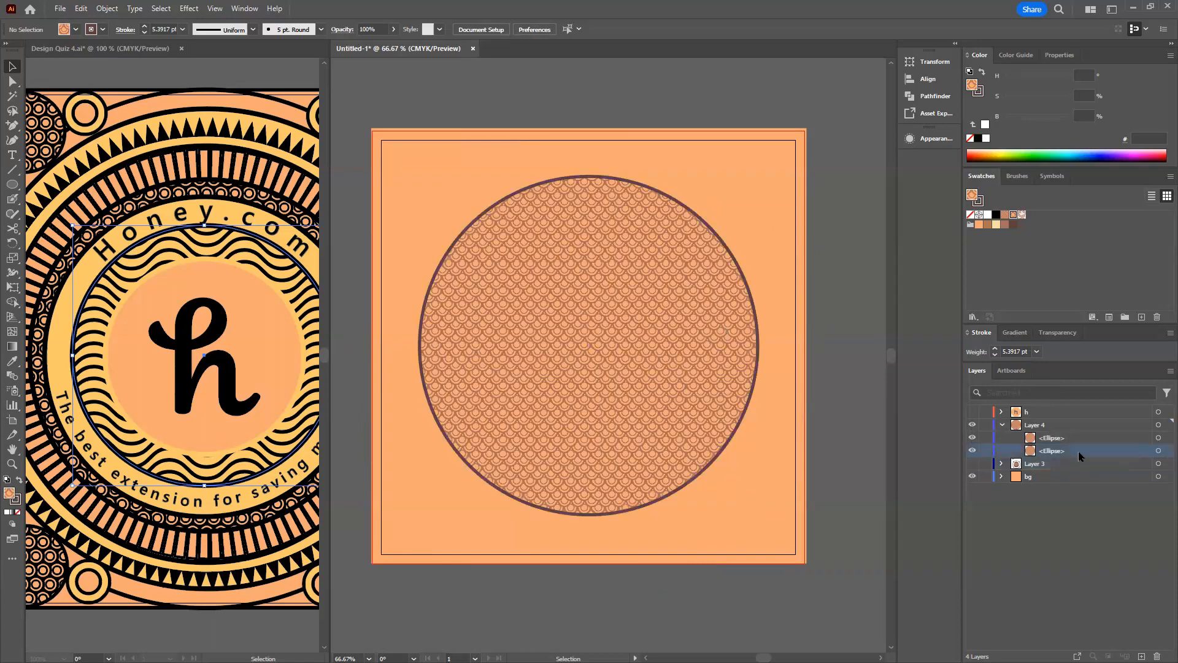
{"action": "left_click", "coordinate": [1158, 453]}
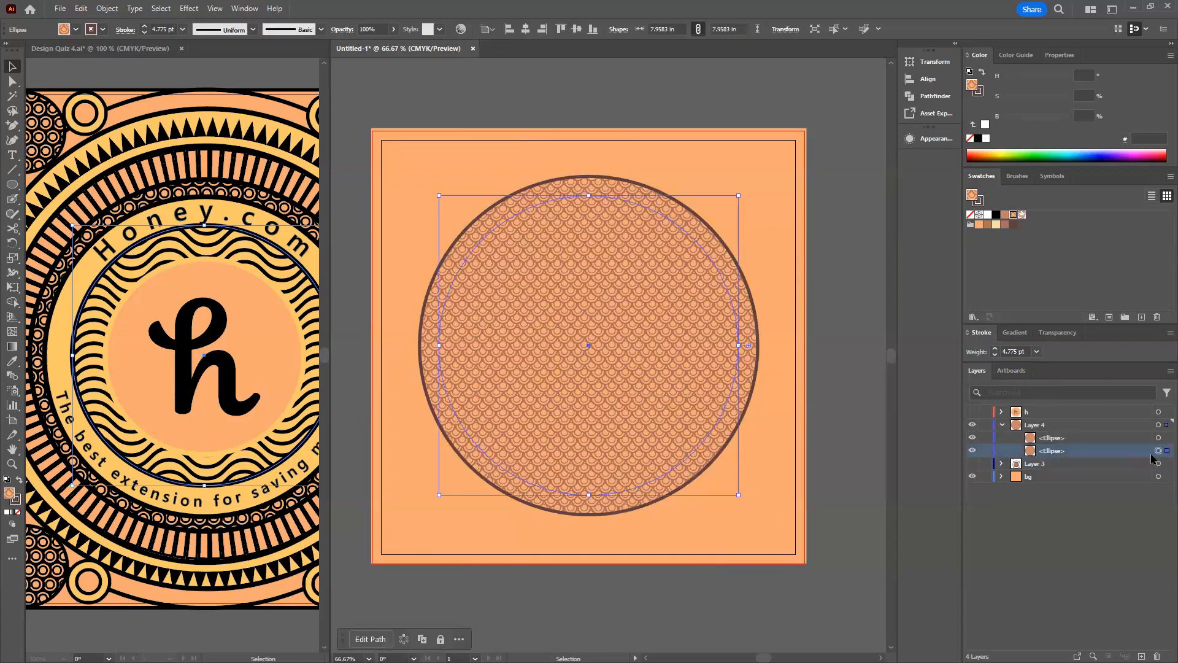
{"action": "left_click", "coordinate": [985, 216]}
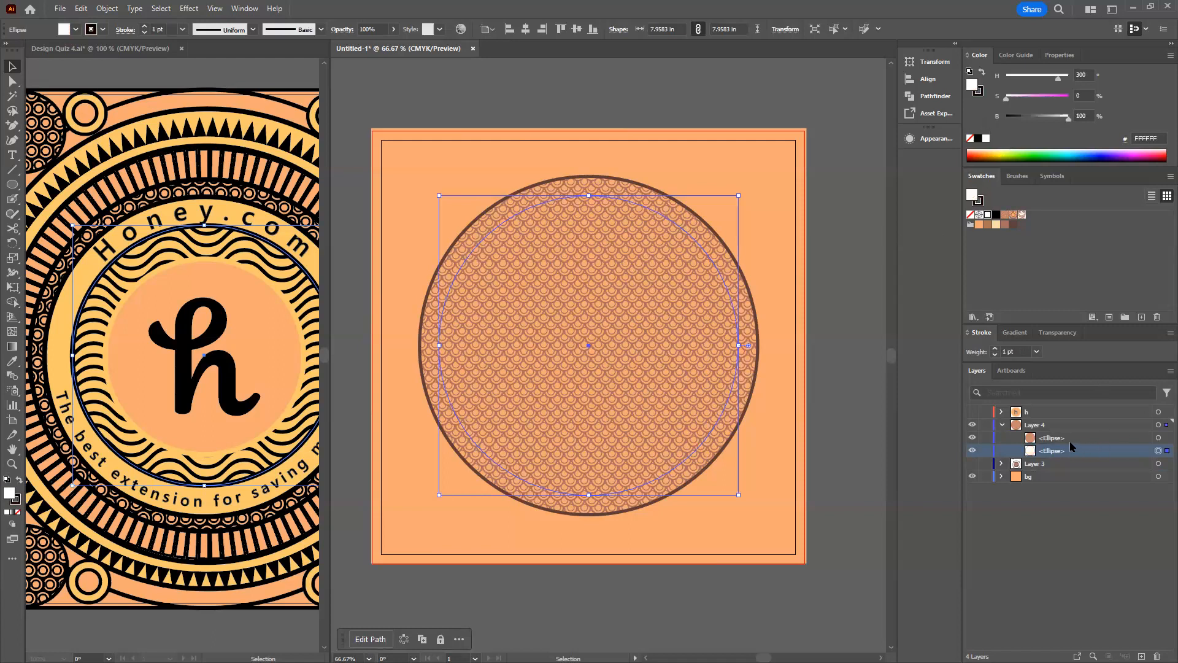
{"action": "left_click_drag", "start_coordinate": [1060, 442], "coordinate": [1059, 436]}
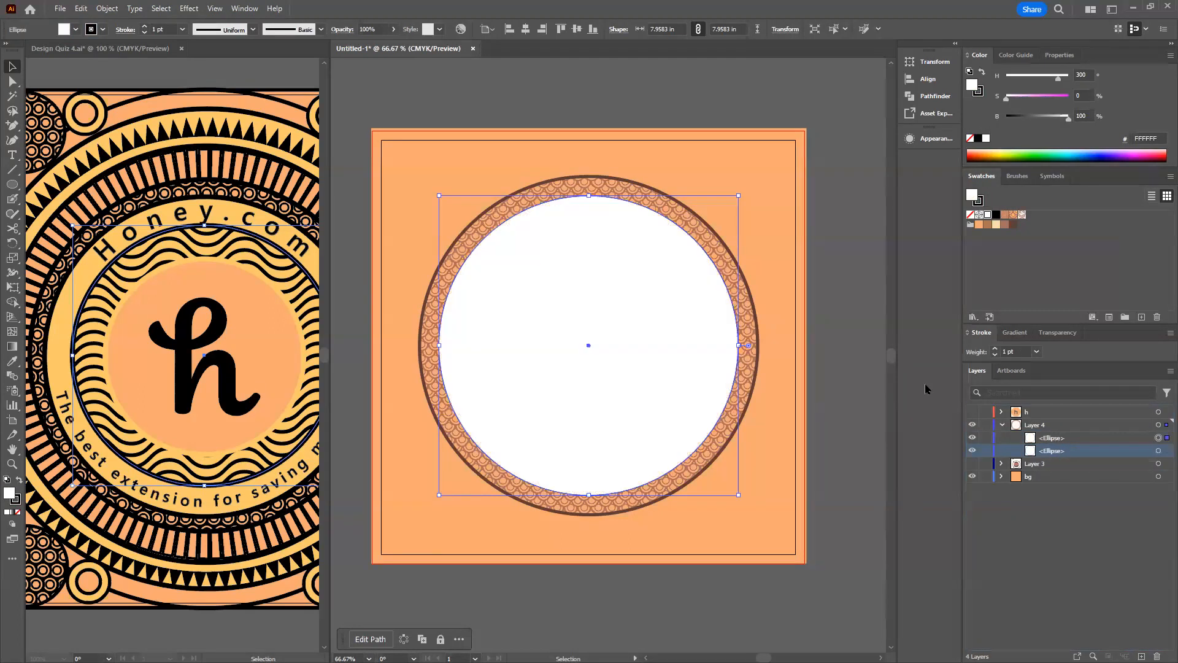
Lock the background layer and try subtracting the white circle from the patterned circle, moving the cut ring aside.
{"action": "left_click", "coordinate": [816, 230]}
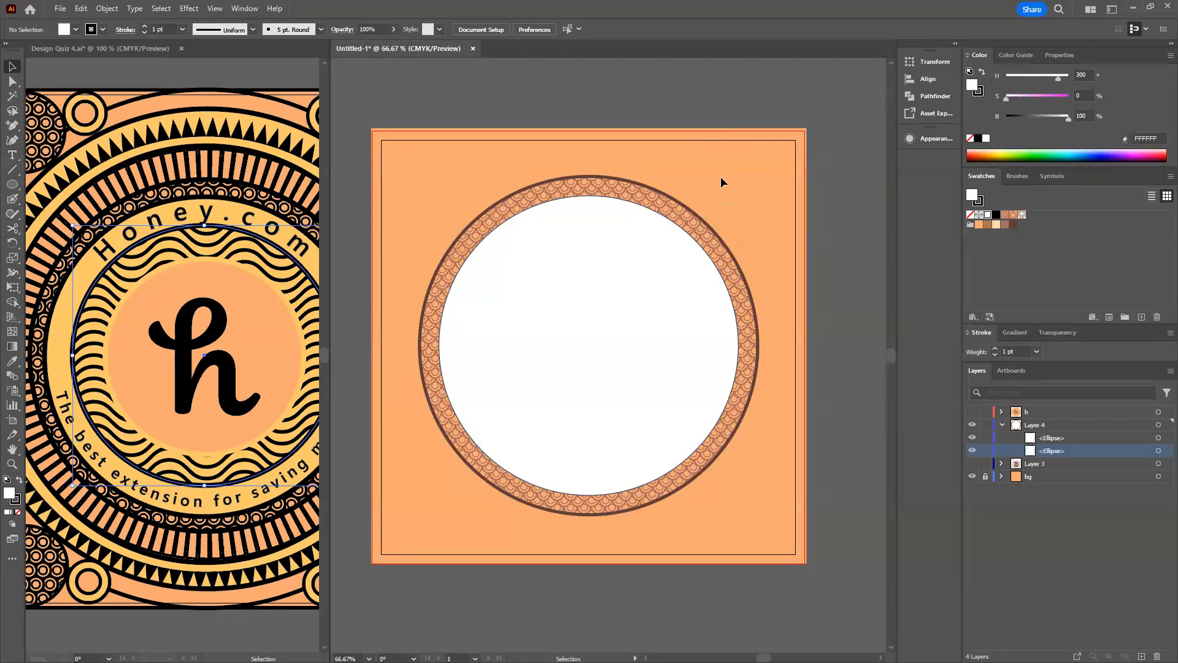
{"action": "left_click_drag", "start_coordinate": [722, 179], "coordinate": [669, 253]}
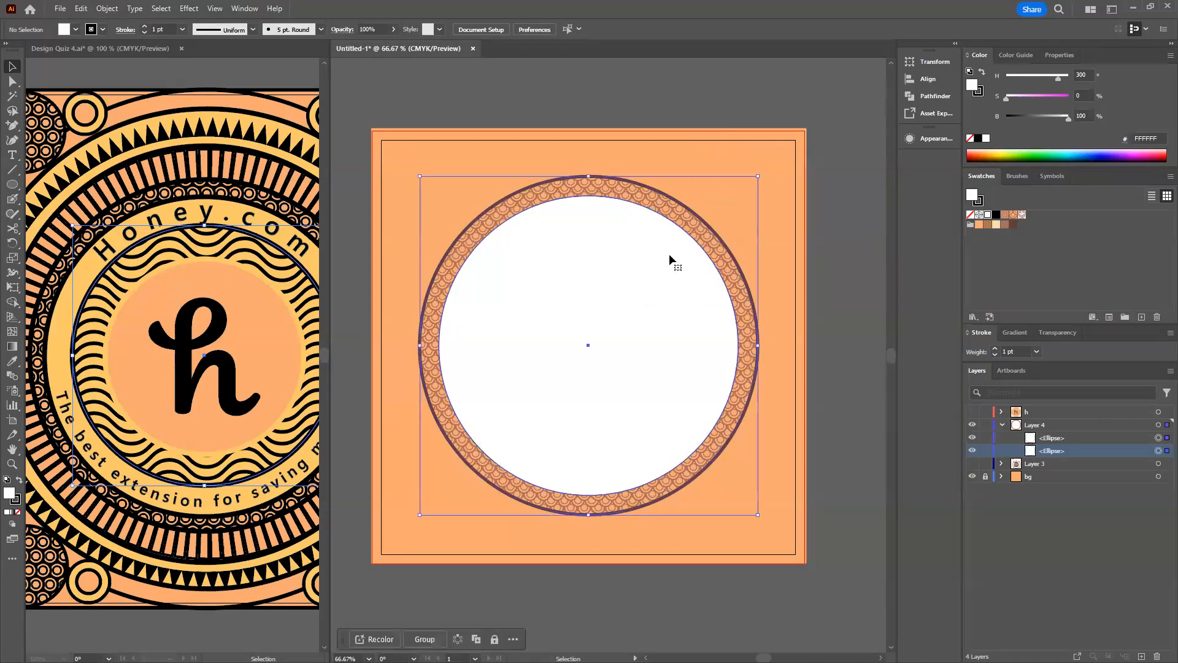
{"action": "left_click", "coordinate": [933, 96]}
{"action": "left_click", "coordinate": [792, 91]}
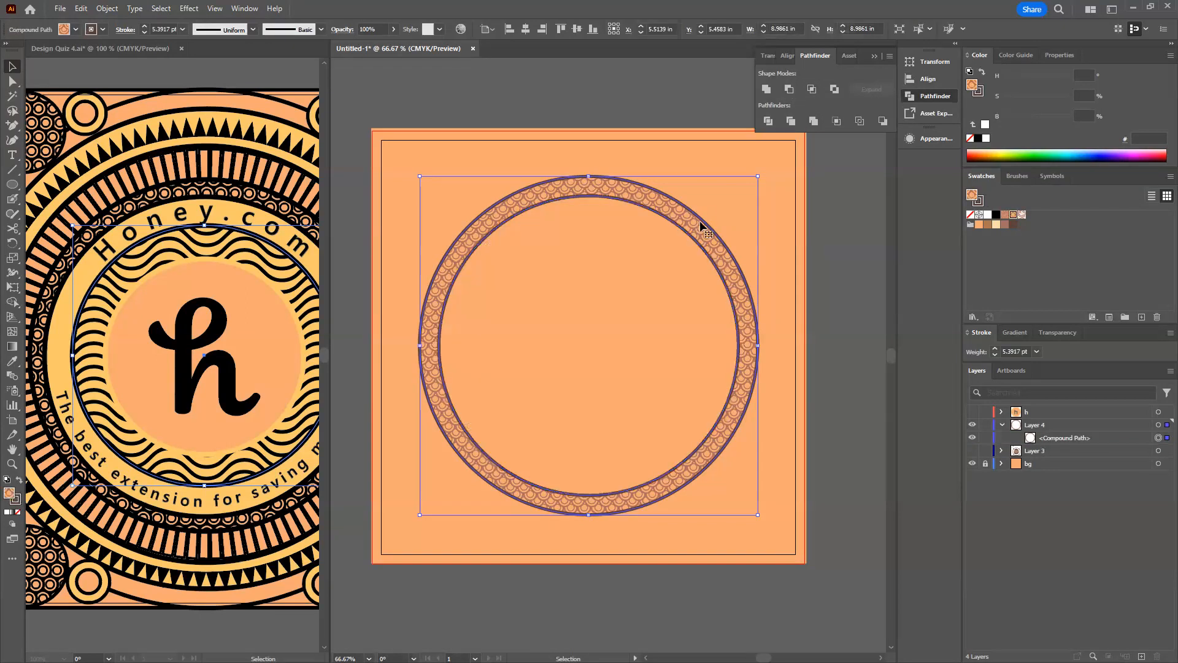
{"action": "left_click_drag", "start_coordinate": [674, 220], "coordinate": [658, 194]}
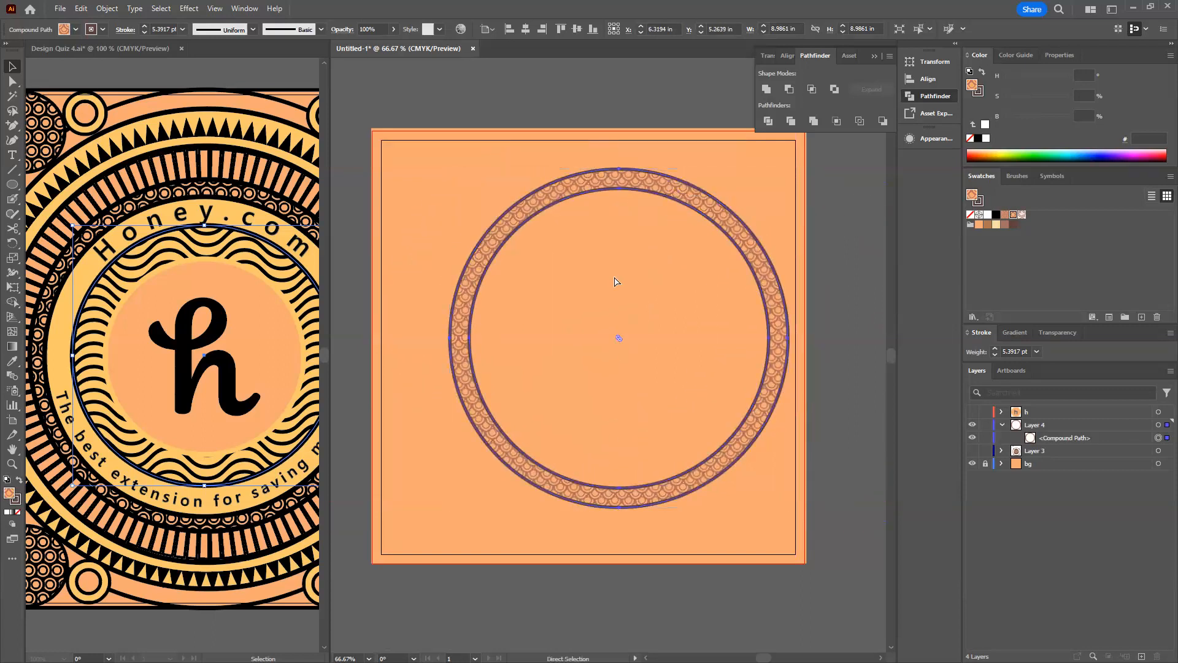
Undo the ring move and the subtraction, and delete the white inner circle.
{"action": "key", "text": "ctrl+z"}
{"action": "key", "text": "ctrl+z"}
{"action": "key", "text": "ctrl+z"}
{"action": "left_click", "coordinate": [763, 307]}
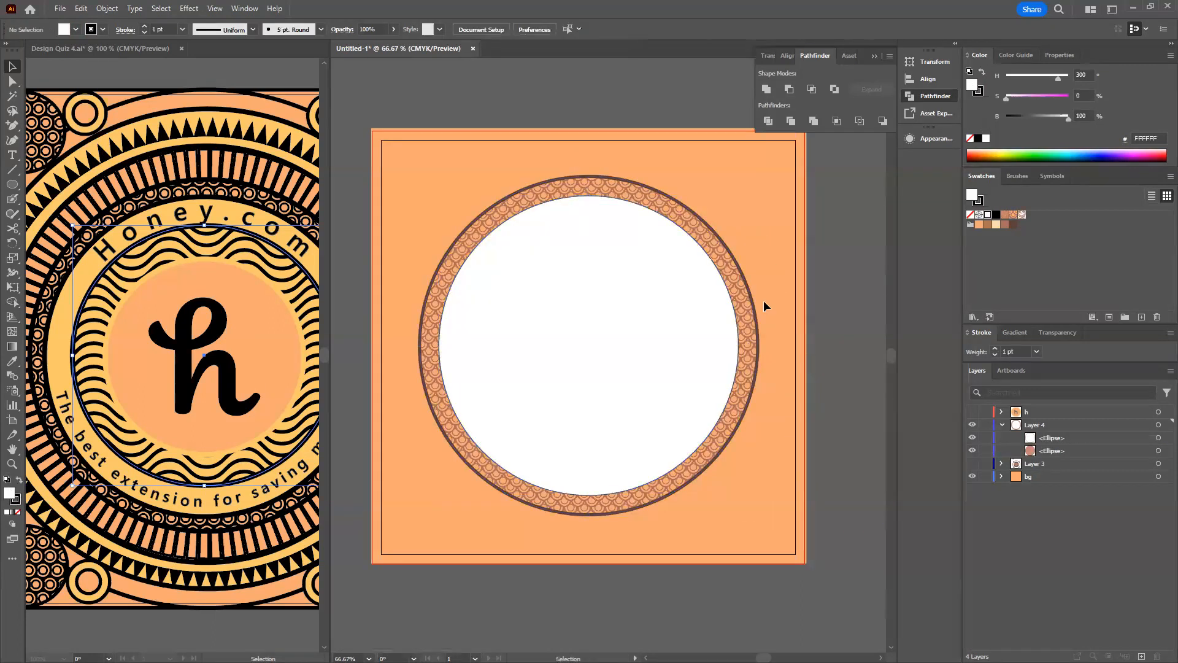
{"action": "left_click", "coordinate": [674, 302]}
{"action": "key", "text": "Delete"}
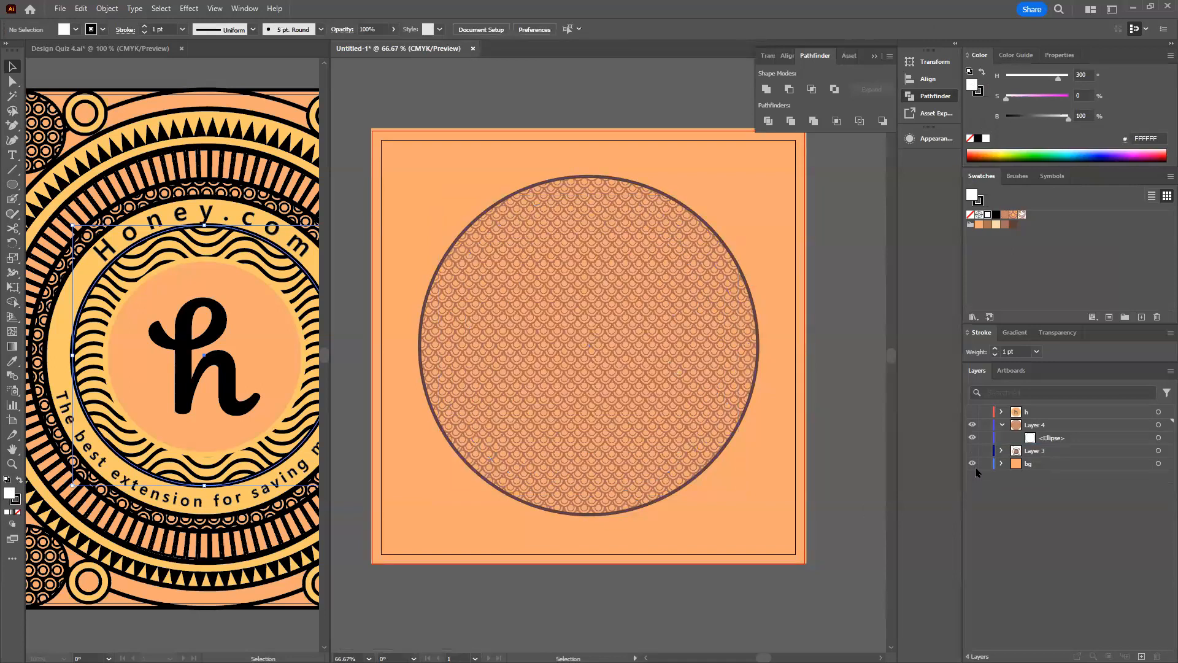
Show Layer 3 and the h layer again, and place Layer 4 between Layer 3 and the background layer.
{"action": "left_click", "coordinate": [972, 451]}
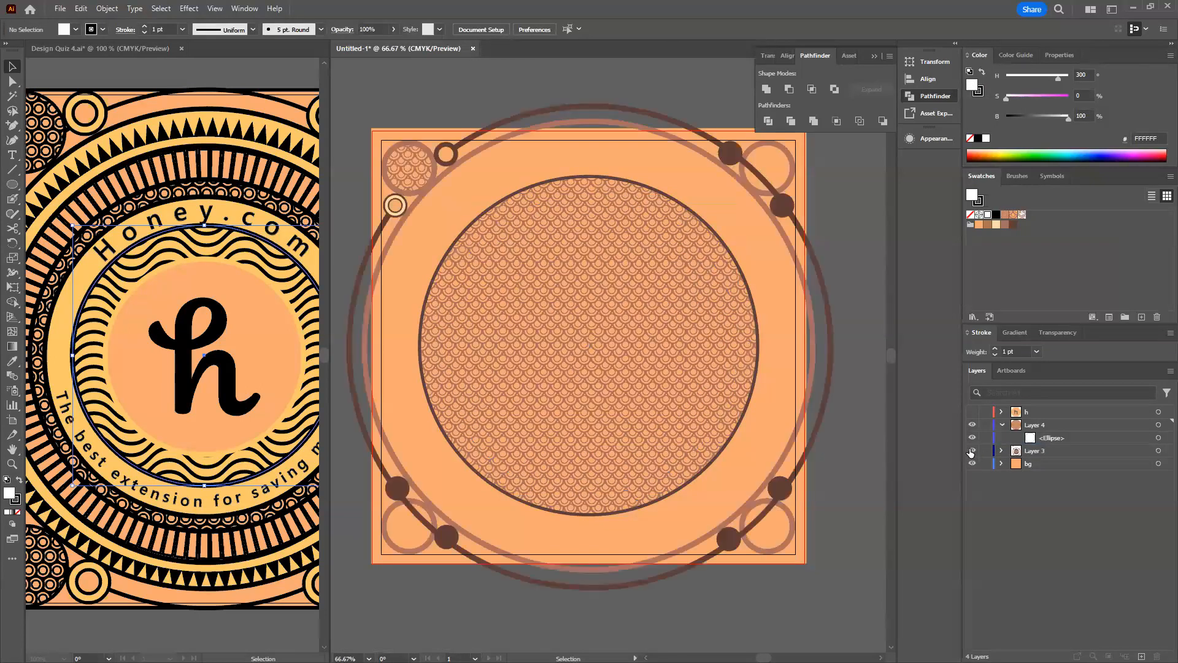
{"action": "left_click", "coordinate": [972, 412]}
{"action": "left_click", "coordinate": [1071, 426]}
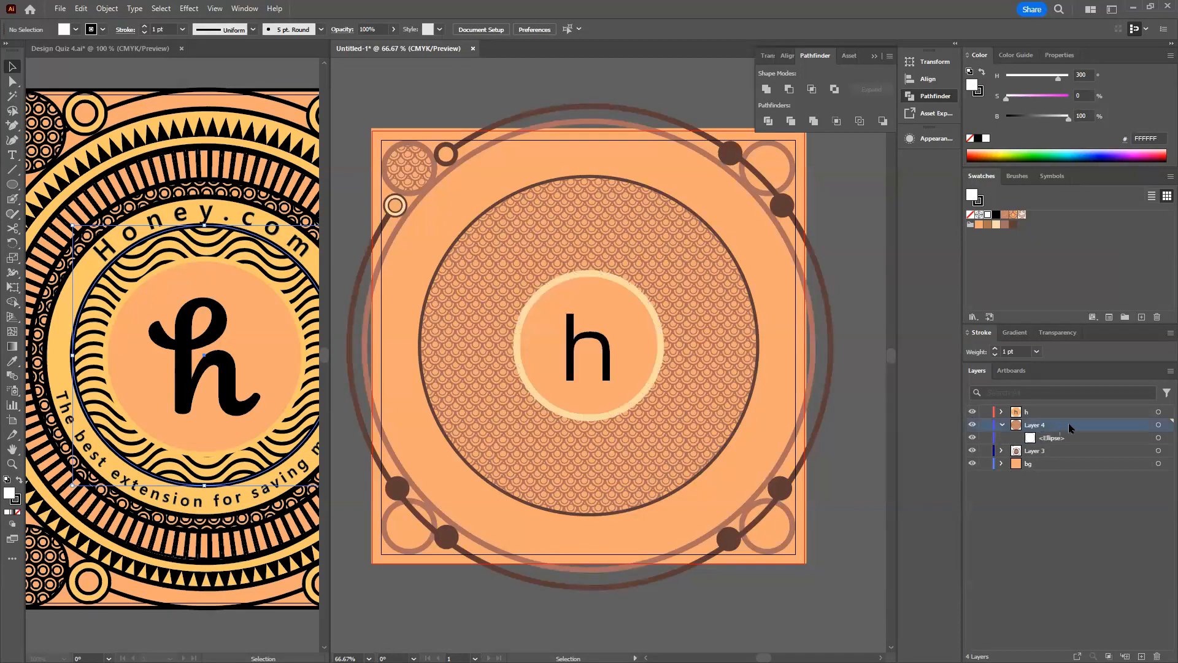
{"action": "left_click_drag", "start_coordinate": [1070, 461], "coordinate": [1066, 458]}
{"action": "left_click", "coordinate": [1004, 439]}
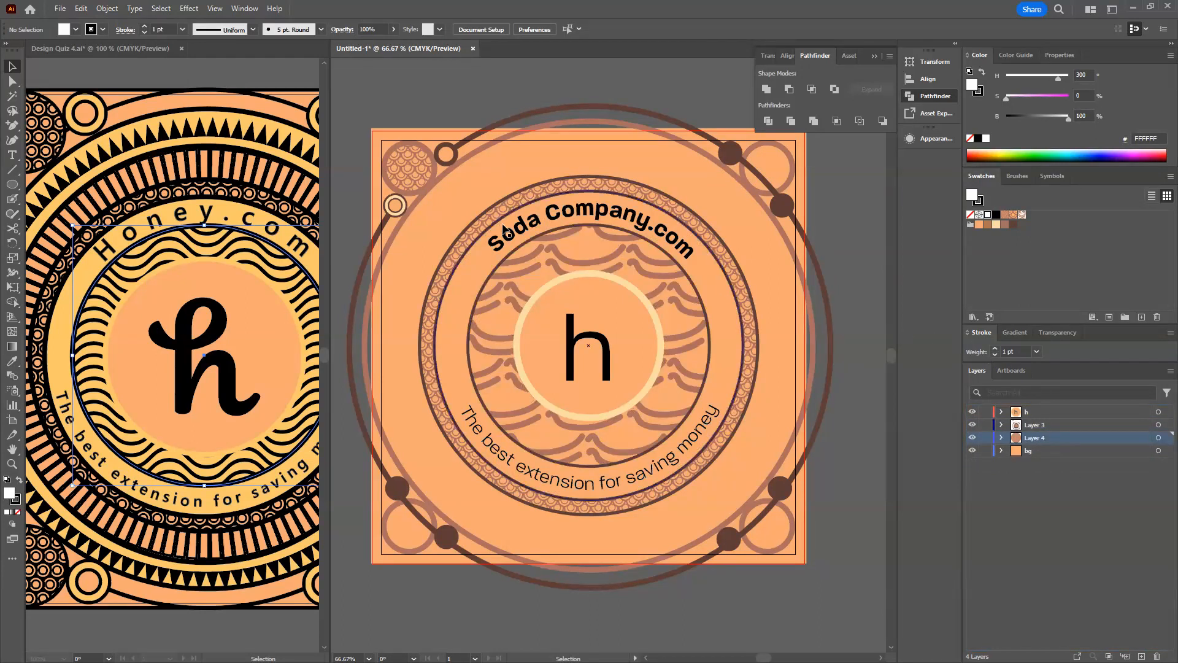
Switch to the Design Quiz 4 reference artwork and examine its rings of radiating bars and triangles up close.
{"action": "left_click", "coordinate": [165, 171]}
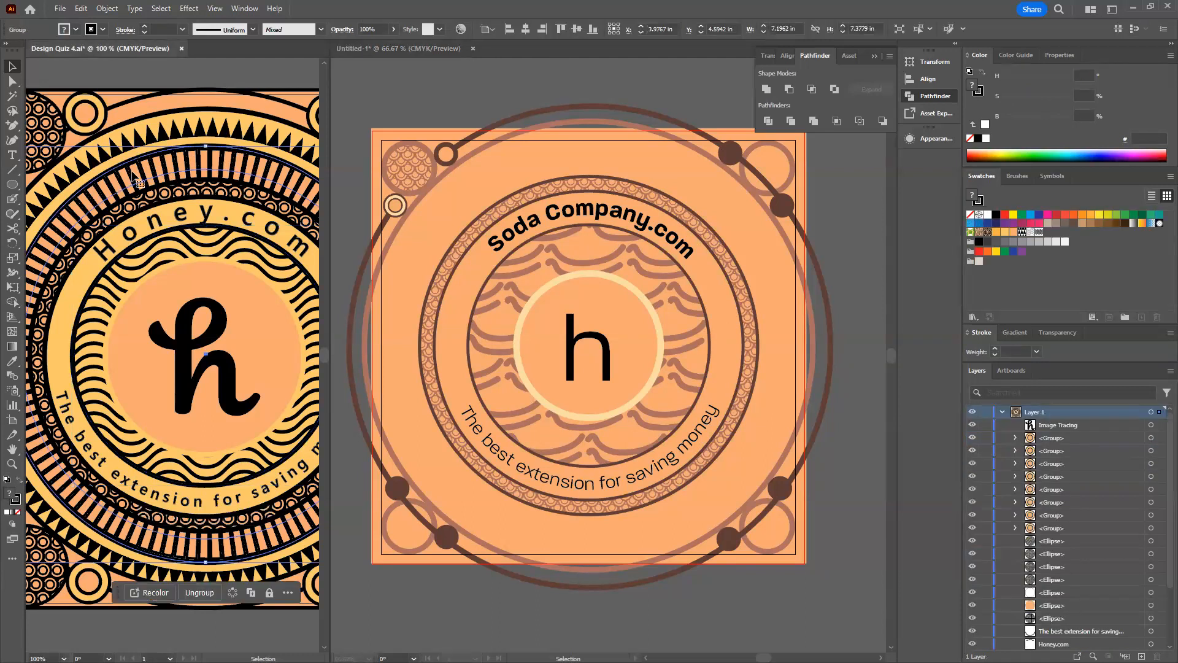
{"action": "scroll", "coordinate": [234, 277], "scroll_direction": "down", "scroll_amount": 1}
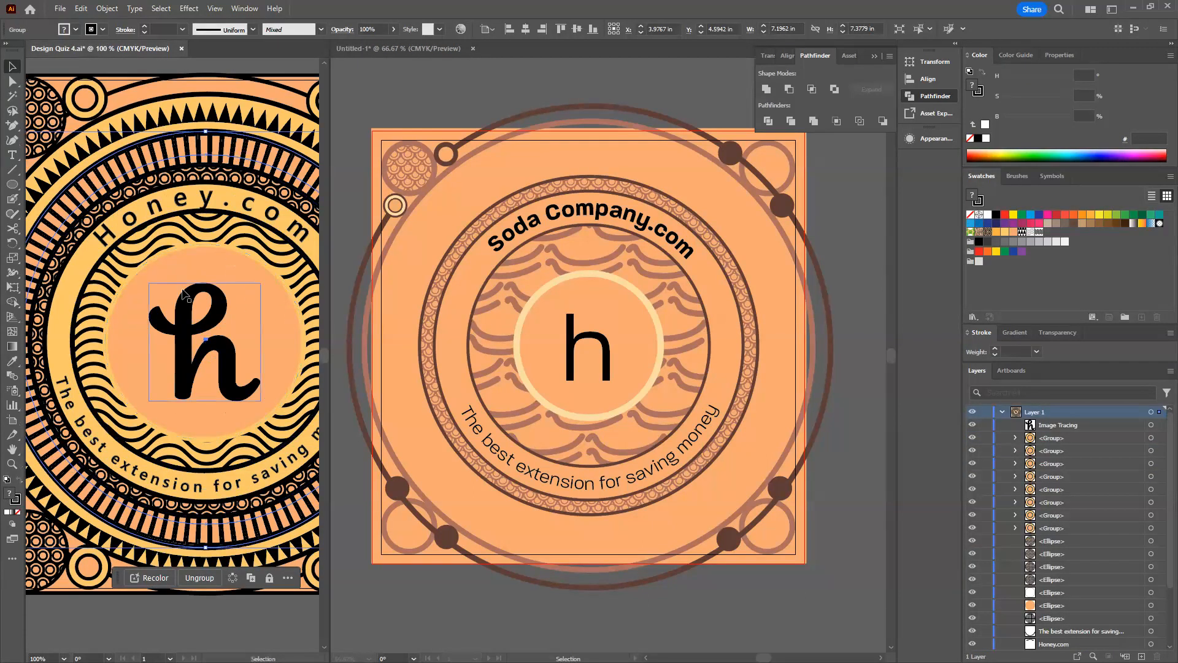
{"action": "scroll", "coordinate": [182, 292], "scroll_direction": "down", "scroll_amount": 1}
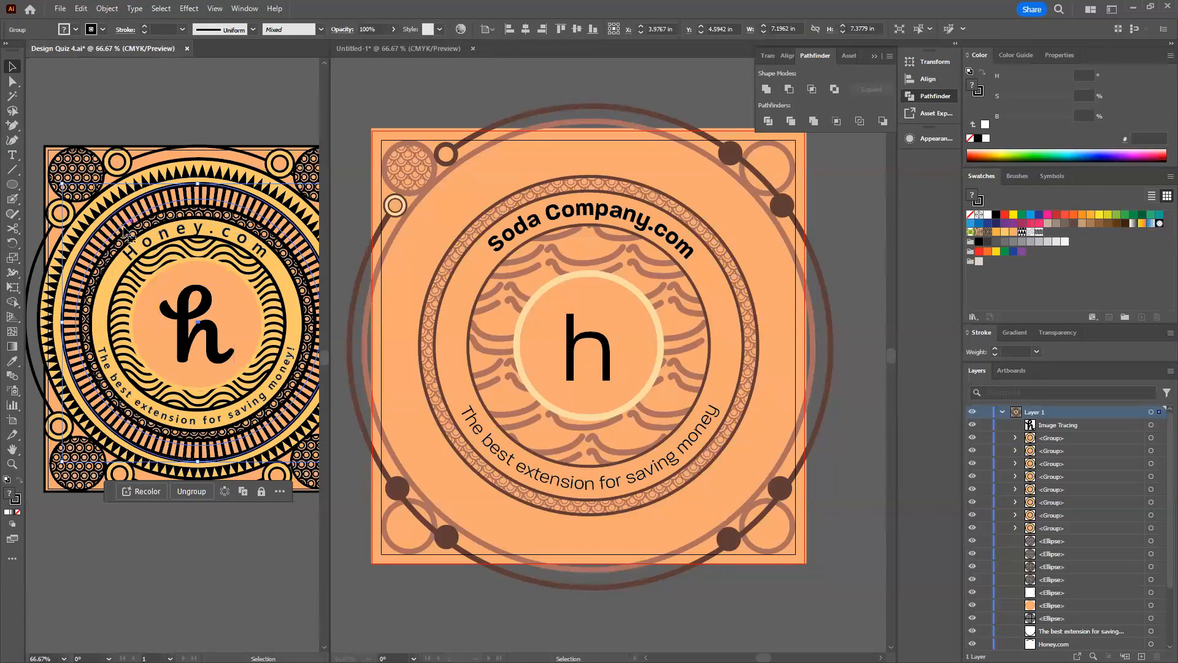
{"action": "scroll", "coordinate": [130, 237], "scroll_direction": "up", "scroll_amount": 3}
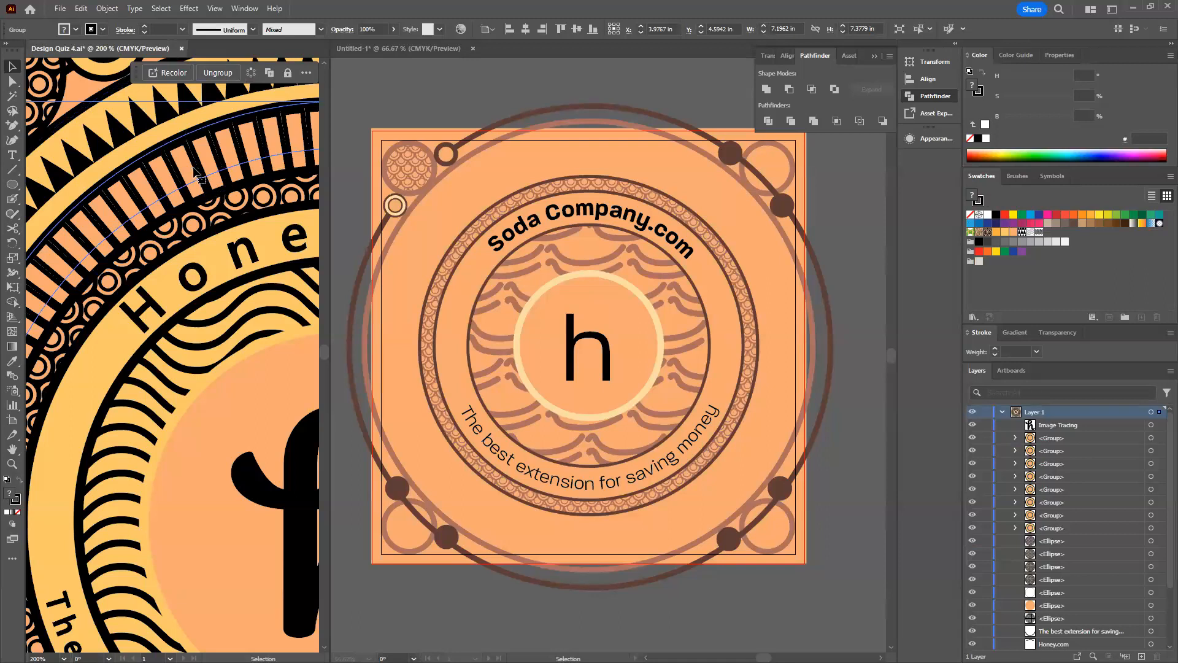
{"action": "left_click_drag", "start_coordinate": [86, 115], "coordinate": [155, 181]}
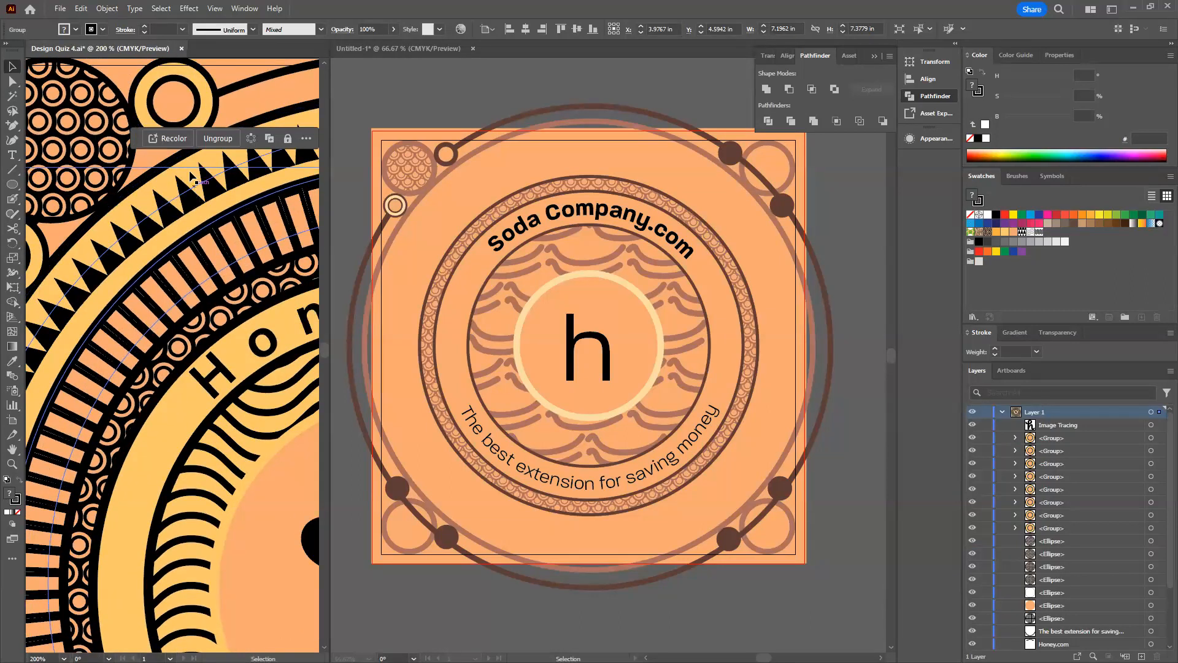
Switch back to the Untitled-1 document, create a new layer and place it between Layer 4 and the bg layer.
{"action": "left_click", "coordinate": [577, 147]}
{"action": "left_click_drag", "start_coordinate": [587, 301], "coordinate": [438, 353]}
{"action": "scroll", "coordinate": [580, 303], "scroll_direction": "down", "scroll_amount": 3}
{"action": "left_click_drag", "start_coordinate": [338, 273], "coordinate": [402, 282]}
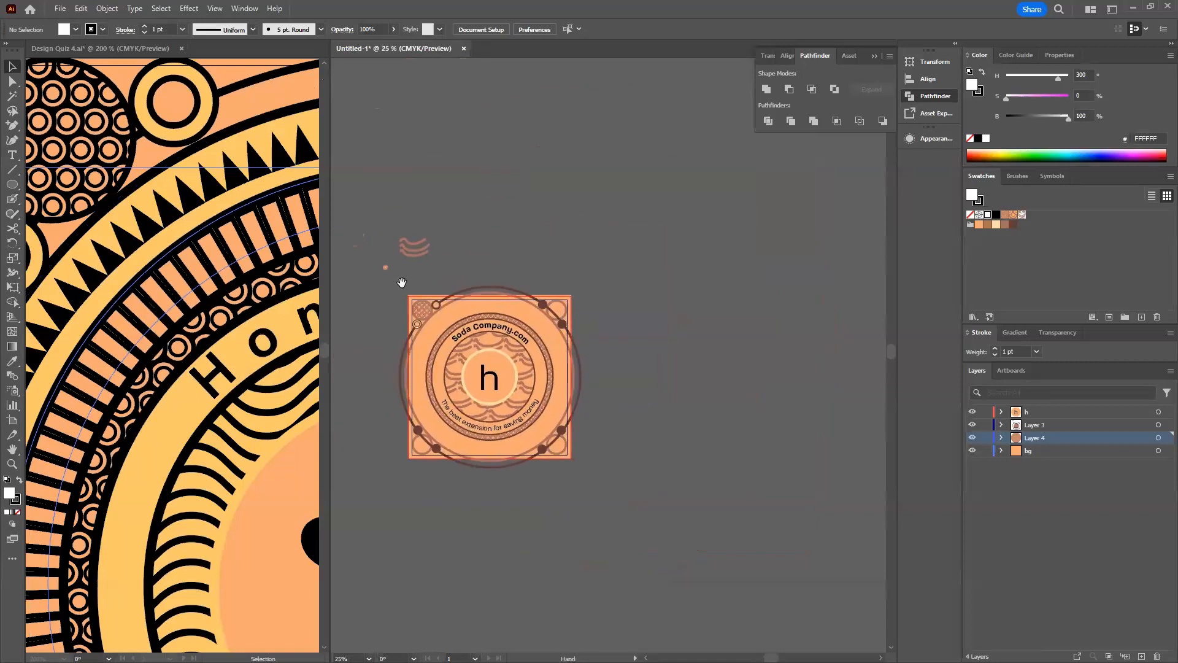
{"action": "scroll", "coordinate": [487, 242], "scroll_direction": "up", "scroll_amount": 3}
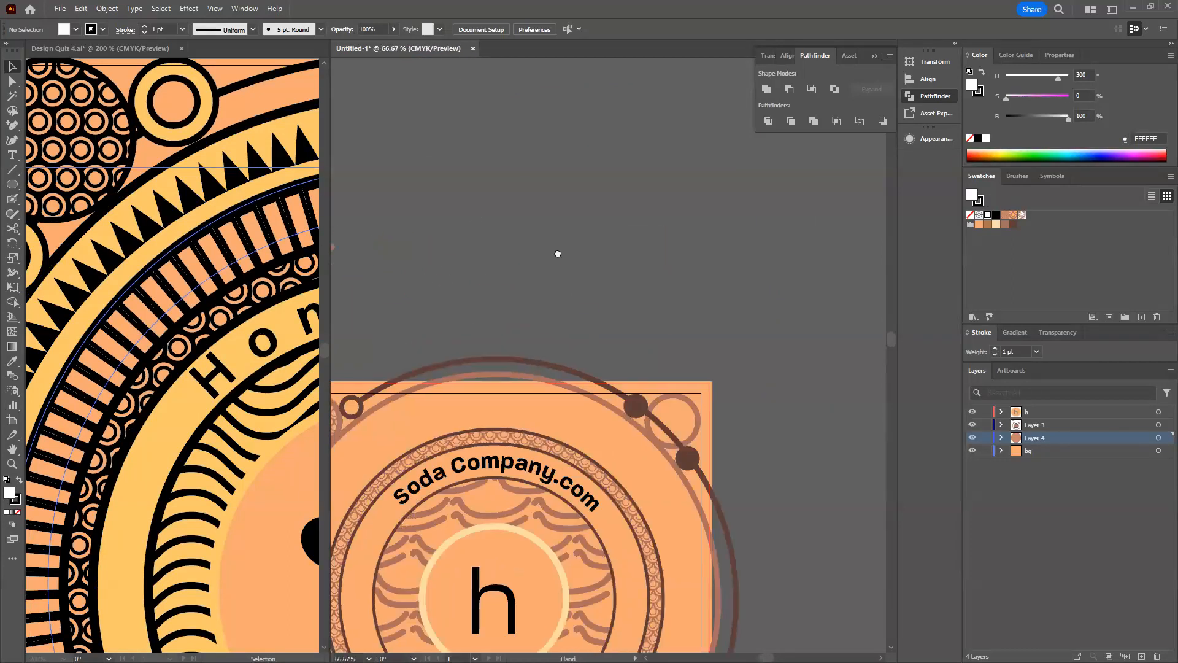
{"action": "left_click_drag", "start_coordinate": [558, 253], "coordinate": [670, 232]}
{"action": "left_click_drag", "start_coordinate": [12, 184], "coordinate": [55, 229]}
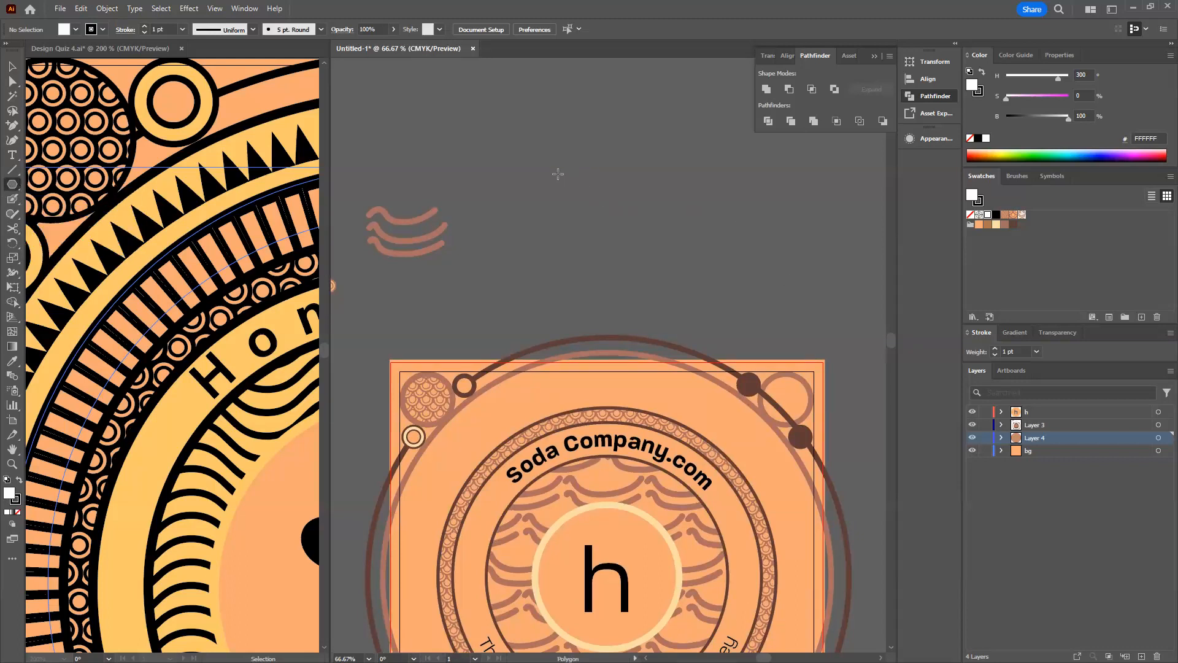
{"action": "key", "text": "ctrl+l"}
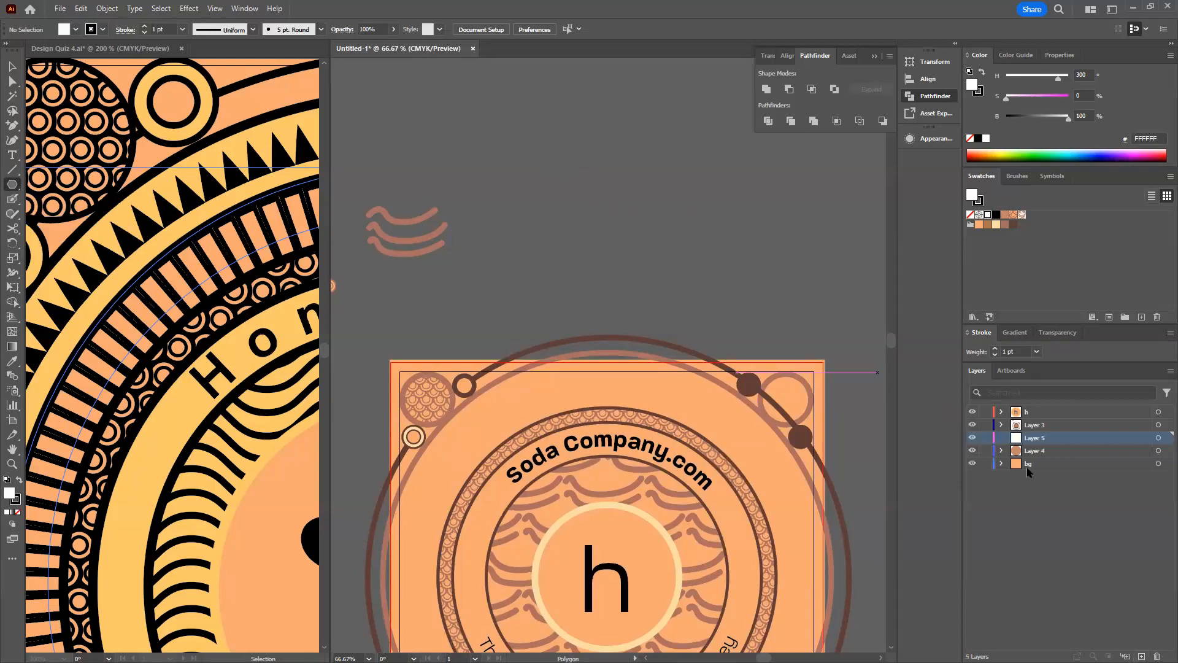
{"action": "left_click_drag", "start_coordinate": [1031, 446], "coordinate": [1040, 453]}
Draw an upright triangle about 3.1 in wide and 2.7 in tall in the empty area above the badge artboard.
{"action": "mouse_move", "coordinate": [576, 168]}
{"action": "left_mouse_down"}
{"action": "mouse_move", "coordinate": [607, 249]}
{"action": "mouse_move", "coordinate": [583, 230]}
{"action": "mouse_move", "coordinate": [583, 213]}
{"action": "mouse_move", "coordinate": [590, 233]}
{"action": "mouse_move", "coordinate": [629, 224]}
{"action": "mouse_move", "coordinate": [618, 221]}
{"action": "left_mouse_up"}
{"action": "key", "text": "Down"}
{"action": "key", "text": "Down"}
{"action": "key", "text": "Down"}
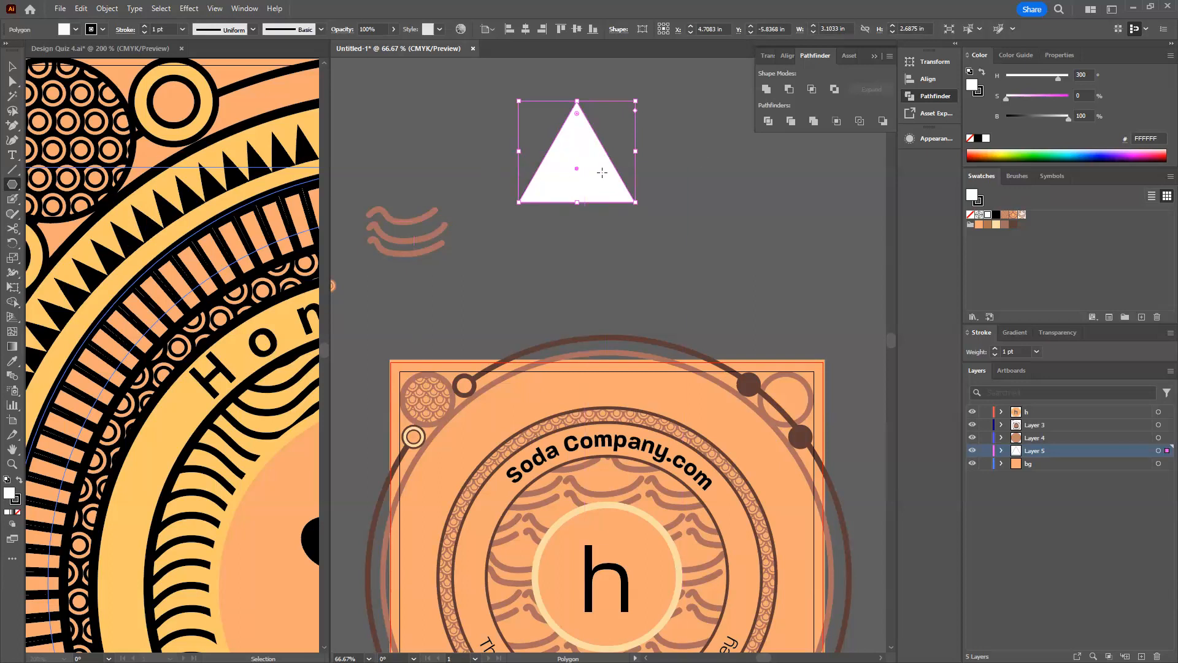
Give the triangle a black fill and no stroke.
{"action": "key", "text": "shift+x"}
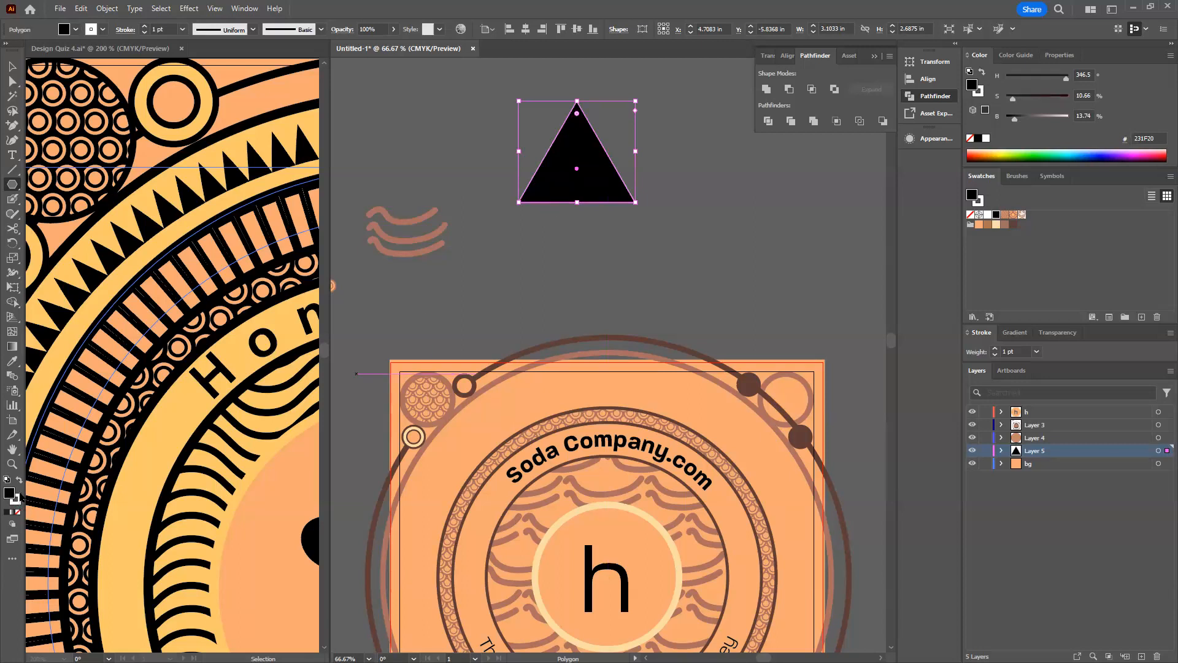
{"action": "key", "text": "x"}
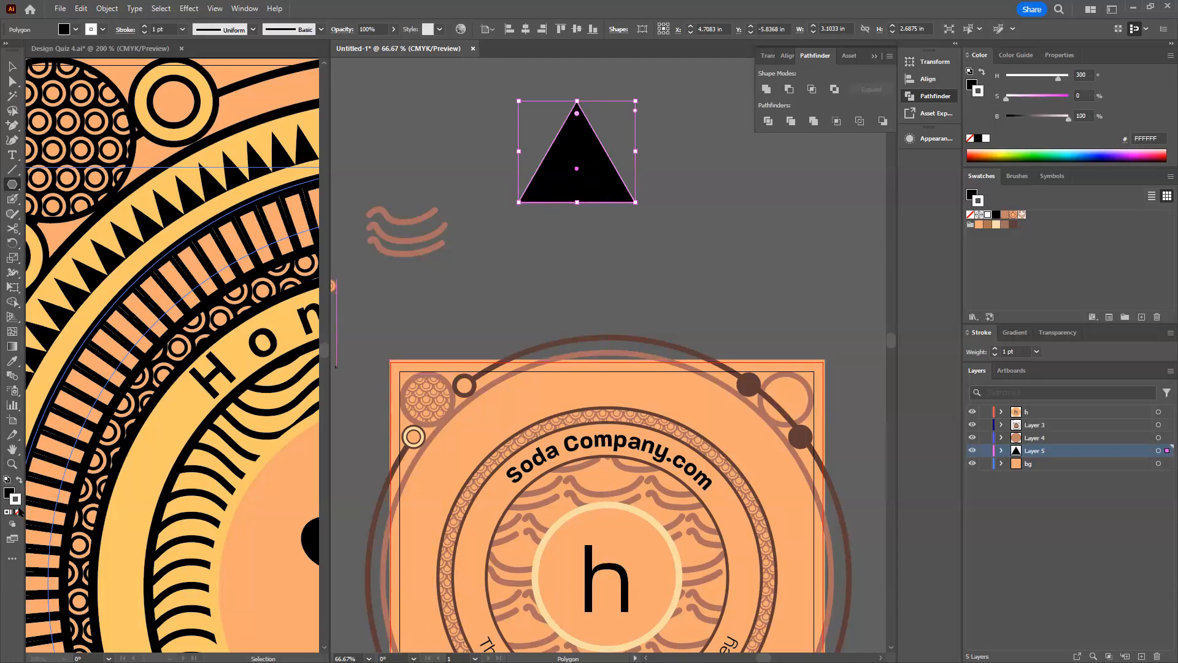
{"action": "key", "text": "slash"}
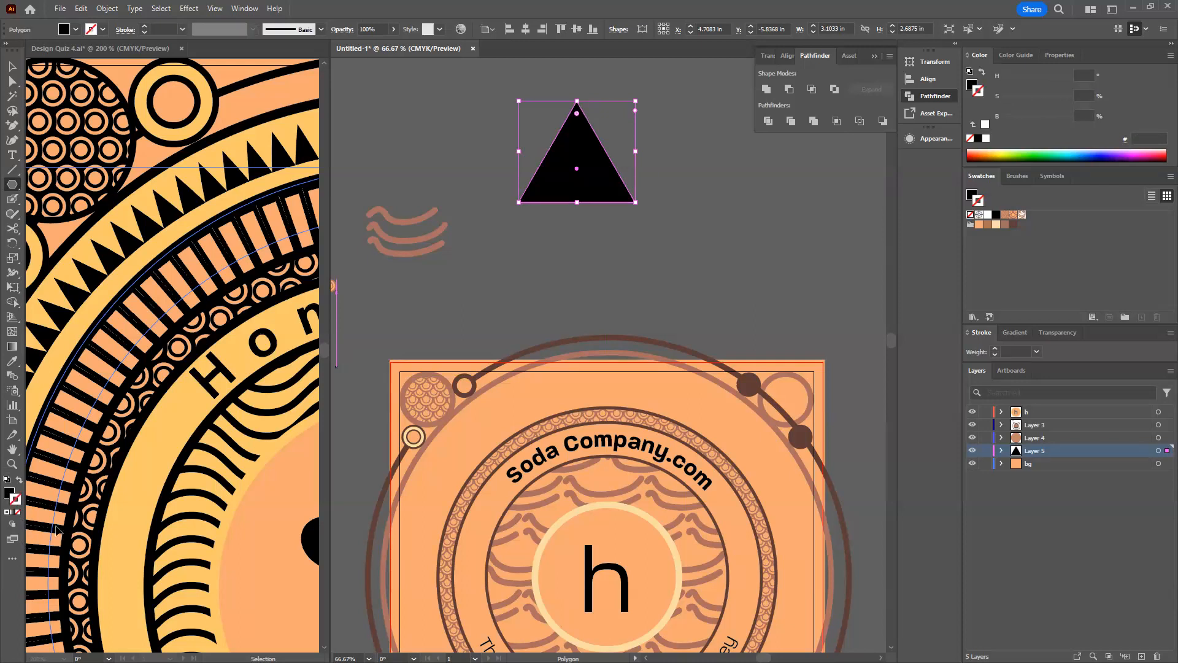
{"action": "key", "text": "x"}
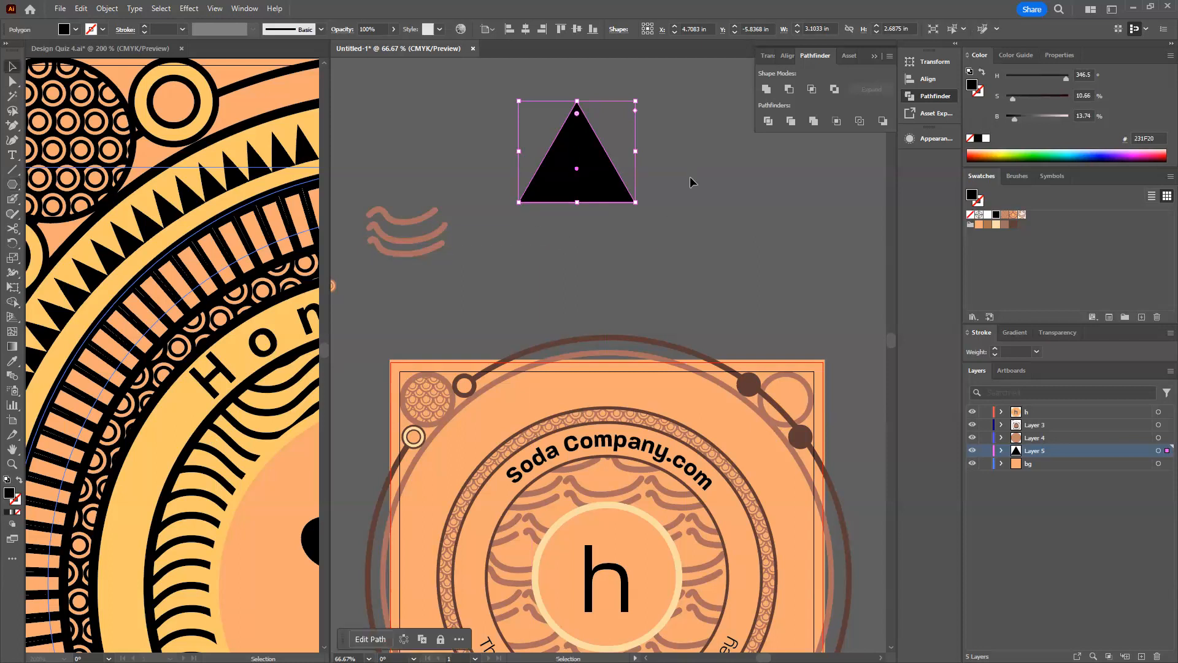
Scale the black triangle horizontally about its centre to about 1.42 in wide, keeping its height.
{"action": "key", "text": "a"}
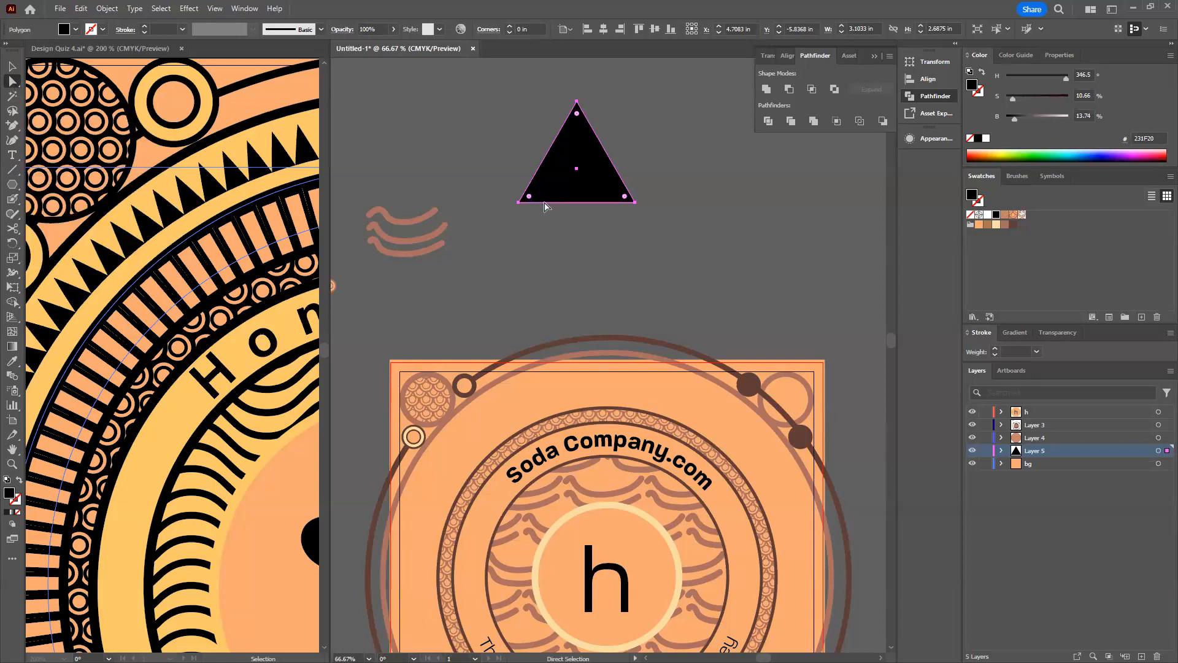
{"action": "left_click_drag", "start_coordinate": [540, 204], "coordinate": [667, 198]}
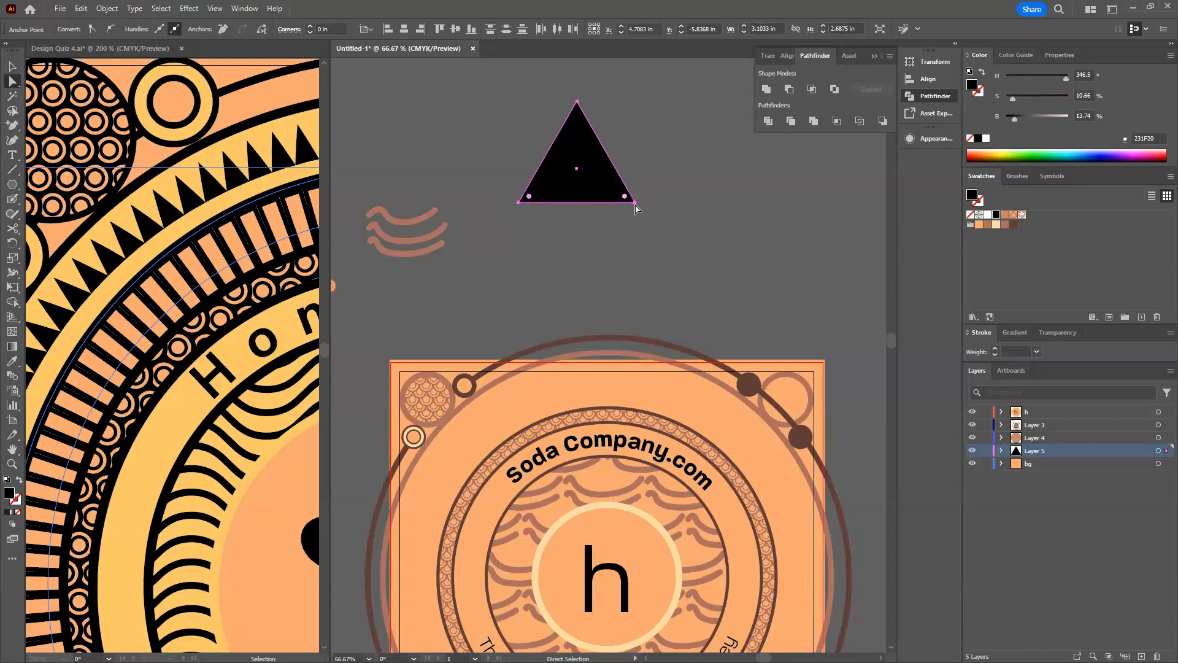
{"action": "key", "text": "s"}
{"action": "left_click_drag", "start_coordinate": [805, 203], "coordinate": [686, 205]}
{"action": "key", "text": "v"}
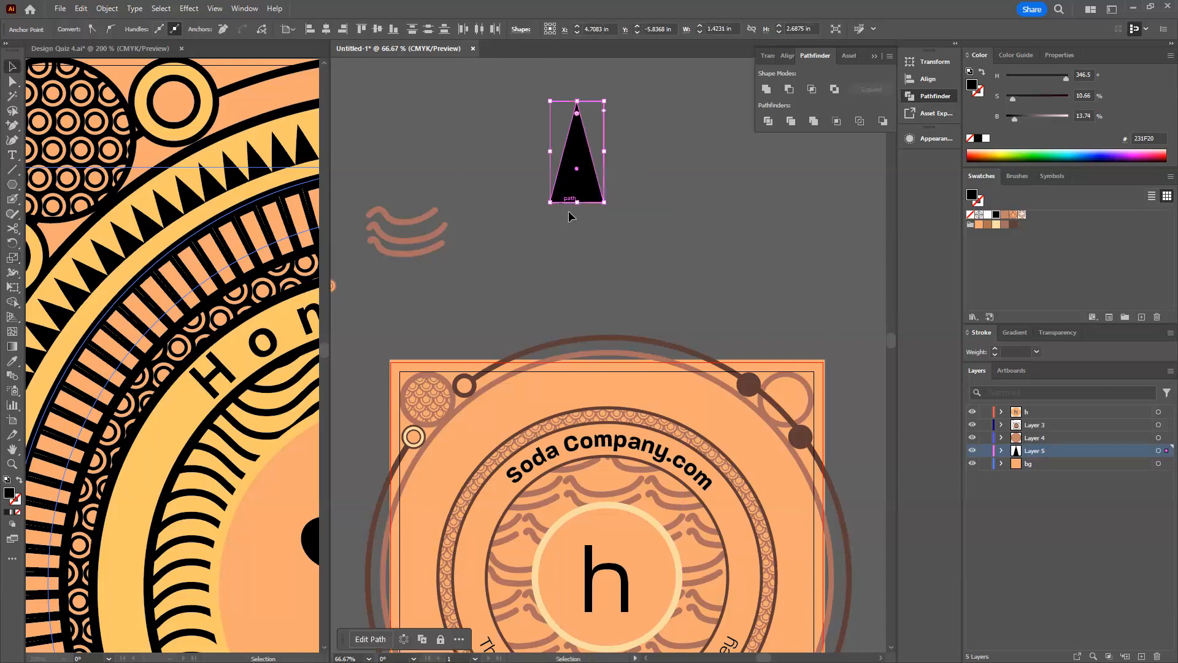
{"action": "left_click", "coordinate": [649, 251]}
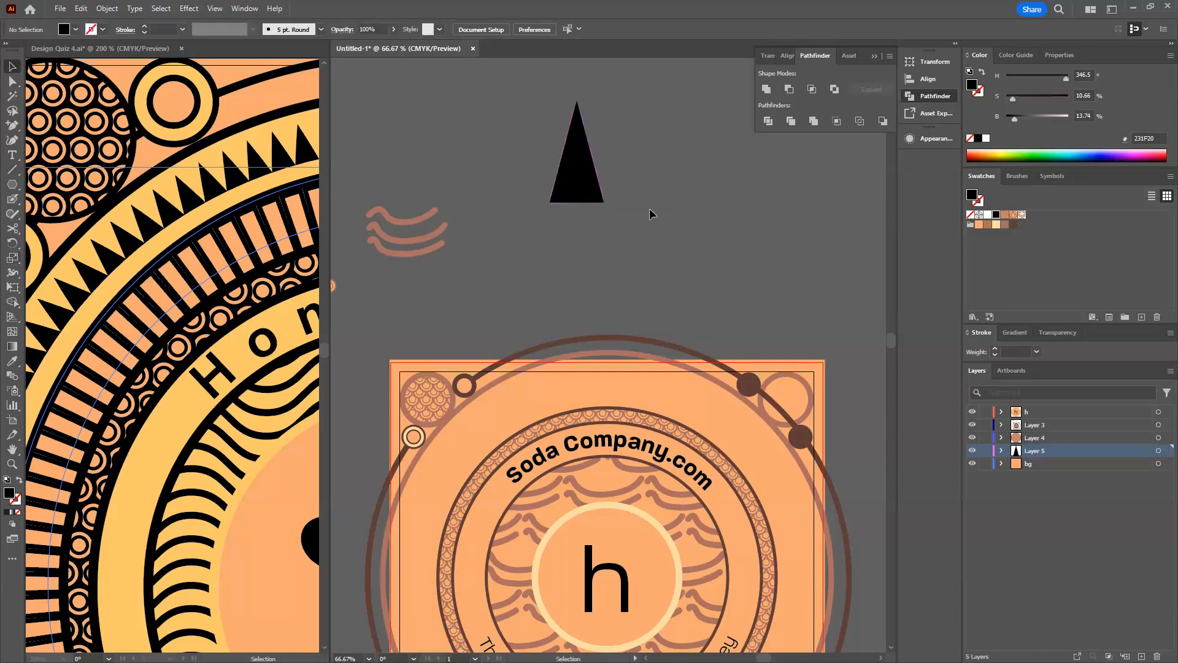
Shorten the triangle from its tip to about 2.16 in tall and narrow it to about 1.26 in wide.
{"action": "left_click", "coordinate": [588, 161]}
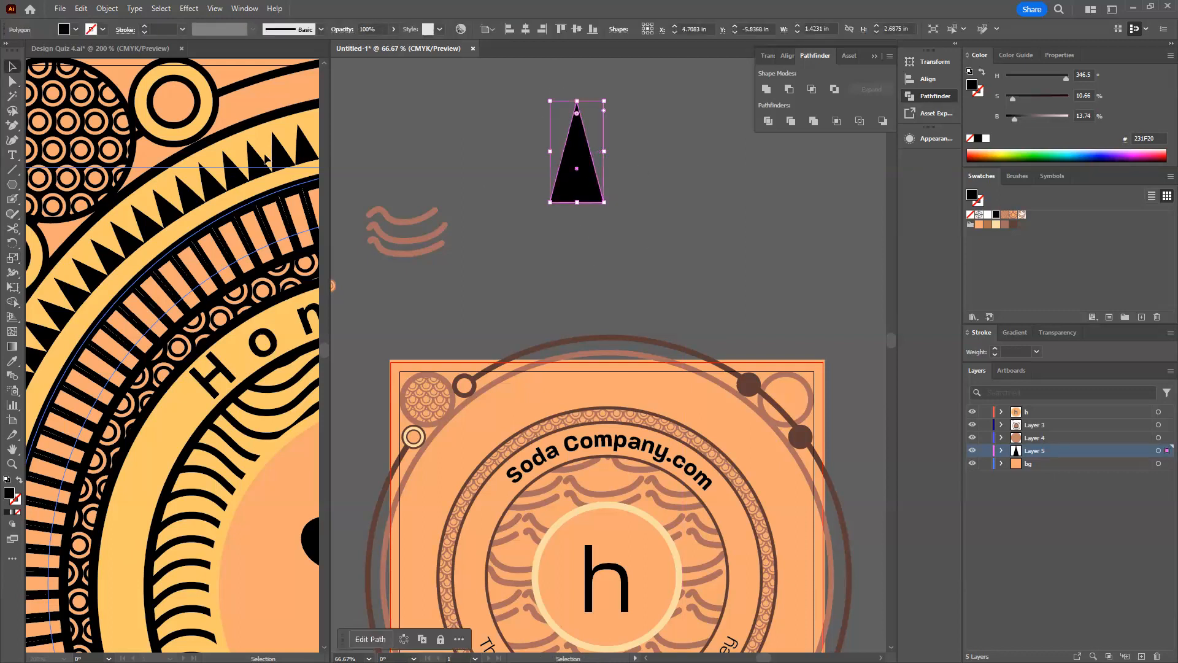
{"action": "mouse_move", "coordinate": [577, 102]}
{"action": "left_mouse_down"}
{"action": "mouse_move", "coordinate": [577, 140]}
{"action": "mouse_move", "coordinate": [577, 121]}
{"action": "left_mouse_up"}
{"action": "key", "text": "s"}
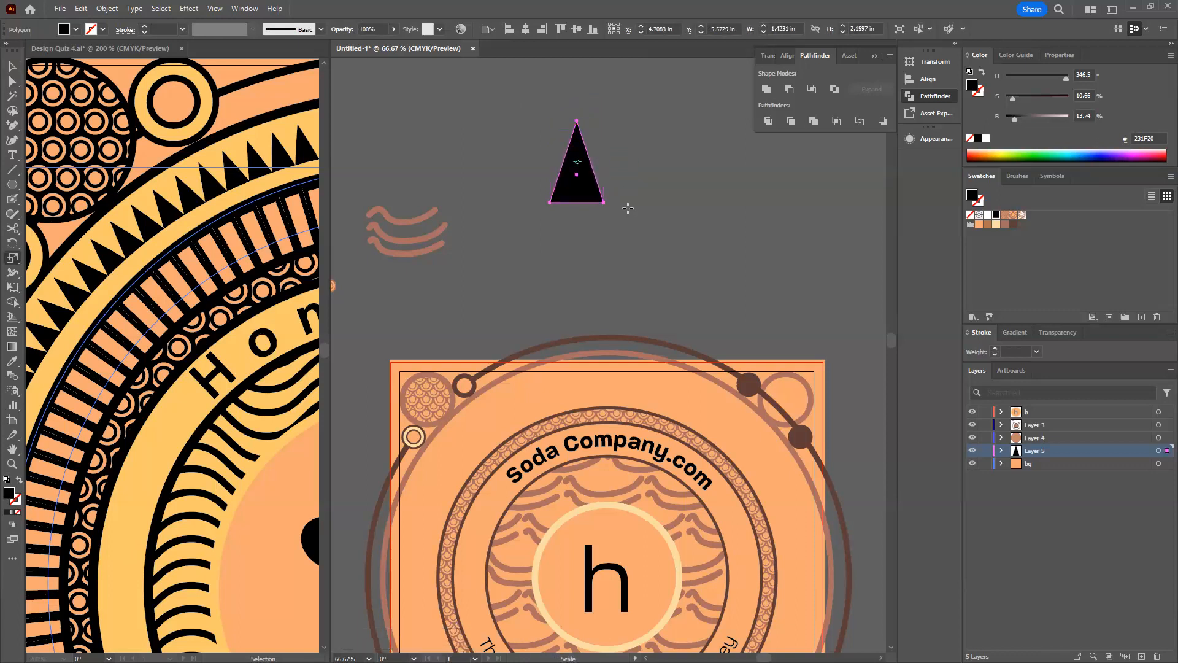
{"action": "key", "text": "z"}
{"action": "key", "text": "s"}
{"action": "left_click", "coordinate": [577, 203]}
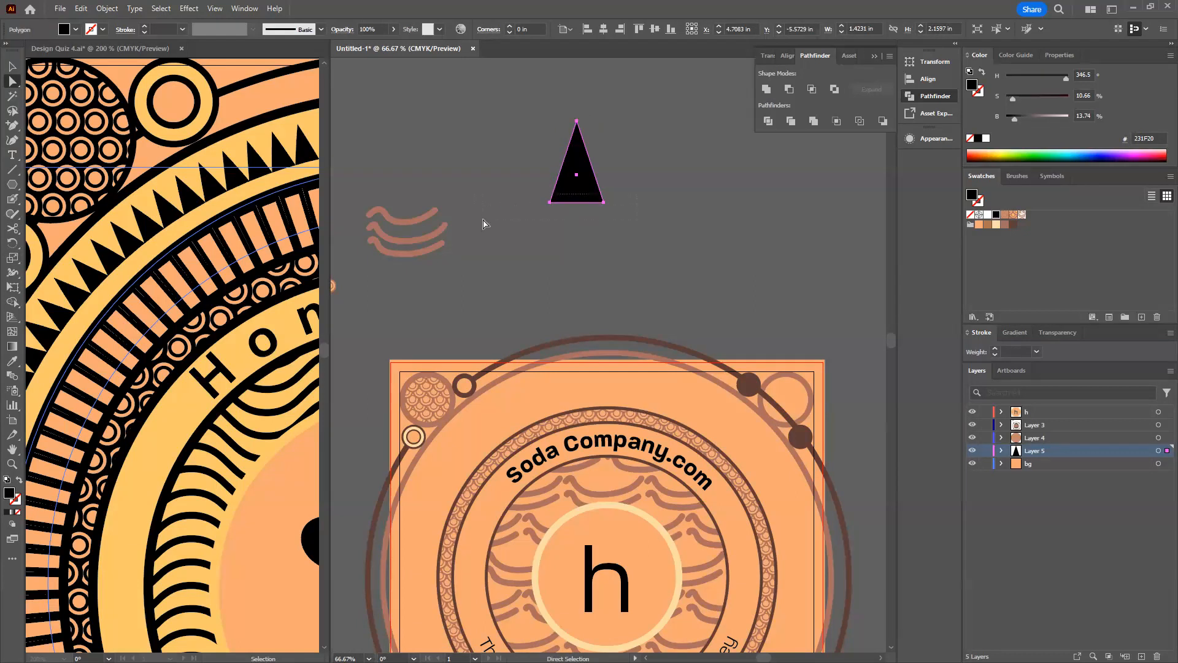
{"action": "mouse_move", "coordinate": [701, 216]}
{"action": "left_mouse_down"}
{"action": "mouse_move", "coordinate": [658, 218]}
{"action": "mouse_move", "coordinate": [685, 218]}
{"action": "left_mouse_up"}
{"action": "key", "text": "v"}
{"action": "left_click", "coordinate": [670, 161]}
{"action": "left_click", "coordinate": [579, 172]}
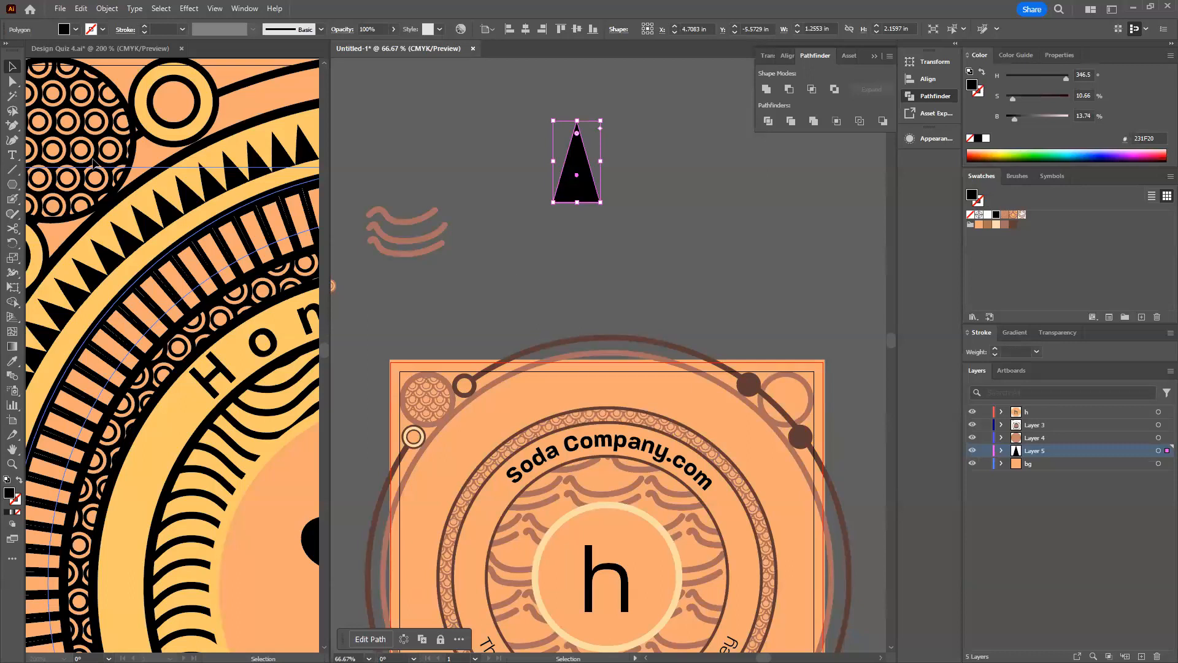
Draw a circle about 10.92 in across from the badge's centre, surrounding the scale-patterned ring.
{"action": "left_click", "coordinate": [12, 185]}
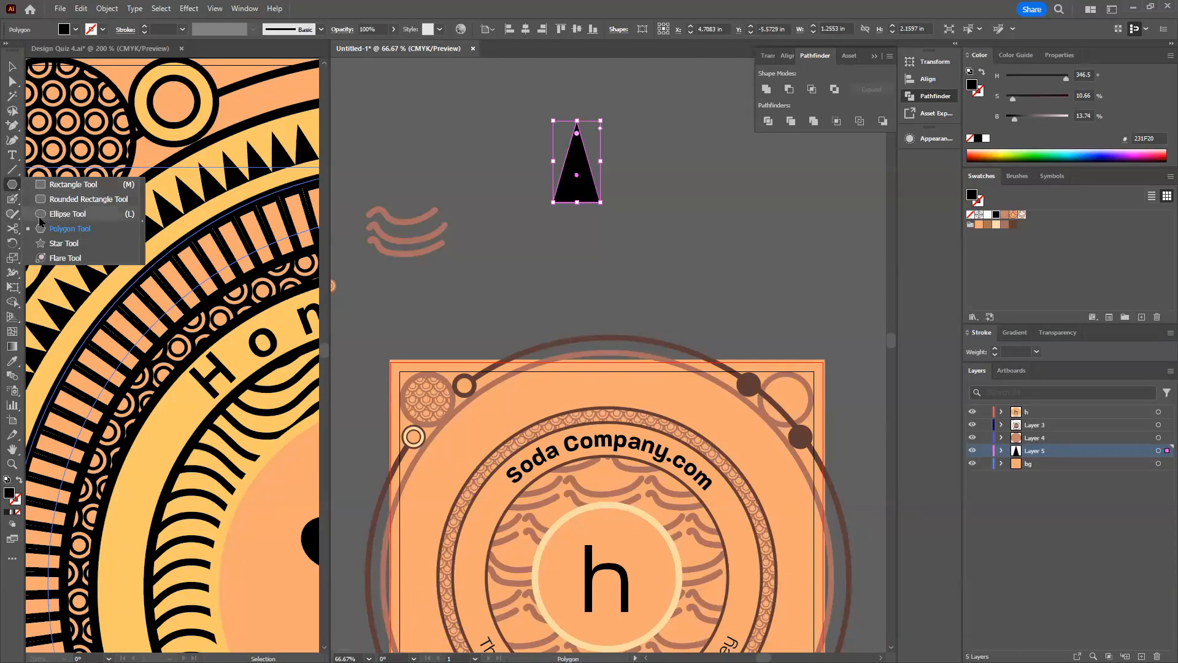
{"action": "left_click", "coordinate": [43, 214]}
{"action": "scroll", "coordinate": [551, 460], "scroll_direction": "down", "scroll_amount": 1}
{"action": "left_click_drag", "start_coordinate": [622, 413], "coordinate": [581, 180]}
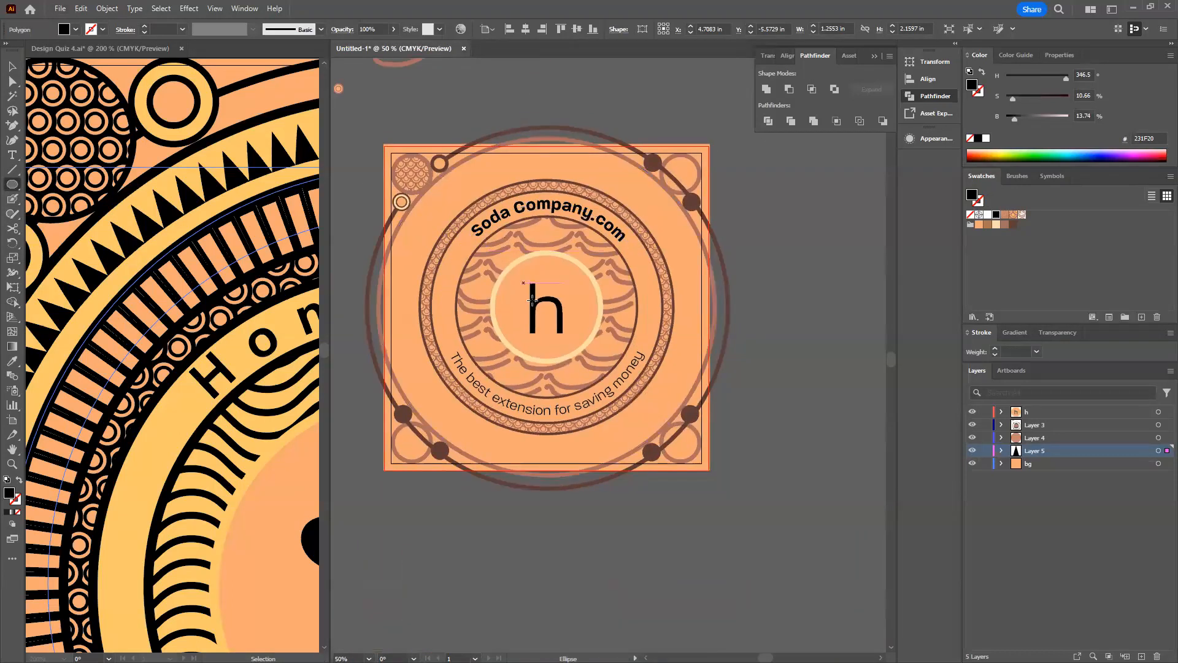
{"action": "scroll", "coordinate": [549, 317], "scroll_direction": "up", "scroll_amount": 1}
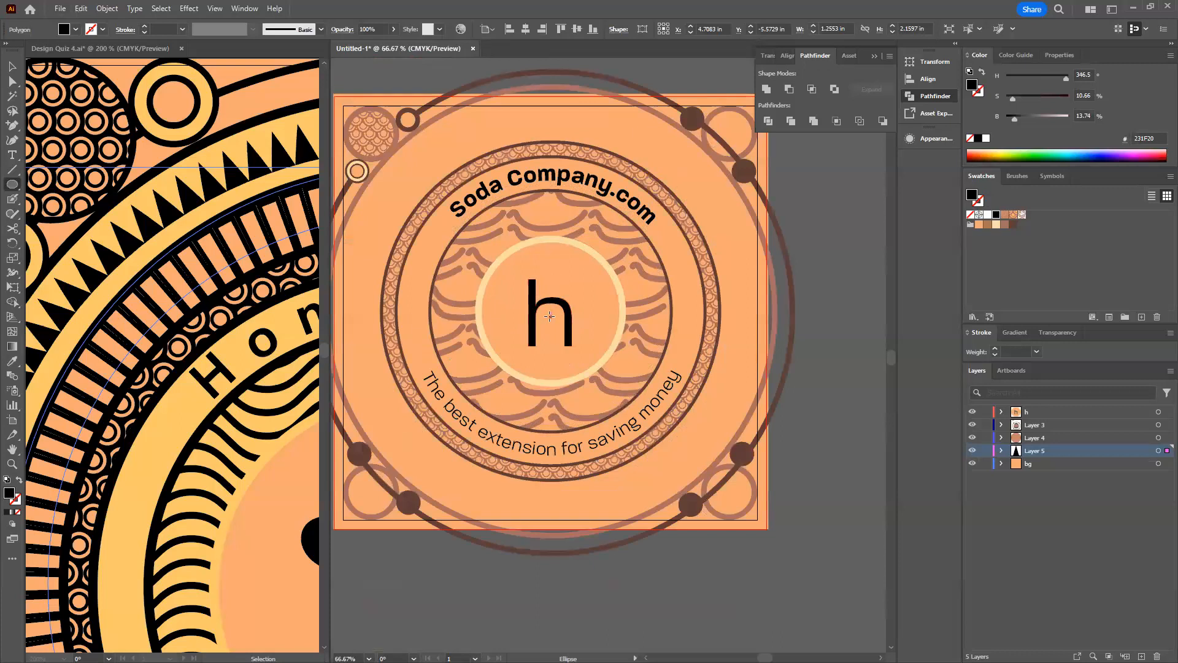
{"action": "left_click_drag", "start_coordinate": [675, 436], "coordinate": [757, 509]}
{"action": "key", "text": "space"}
{"action": "left_click_drag", "start_coordinate": [550, 304], "coordinate": [581, 405]}
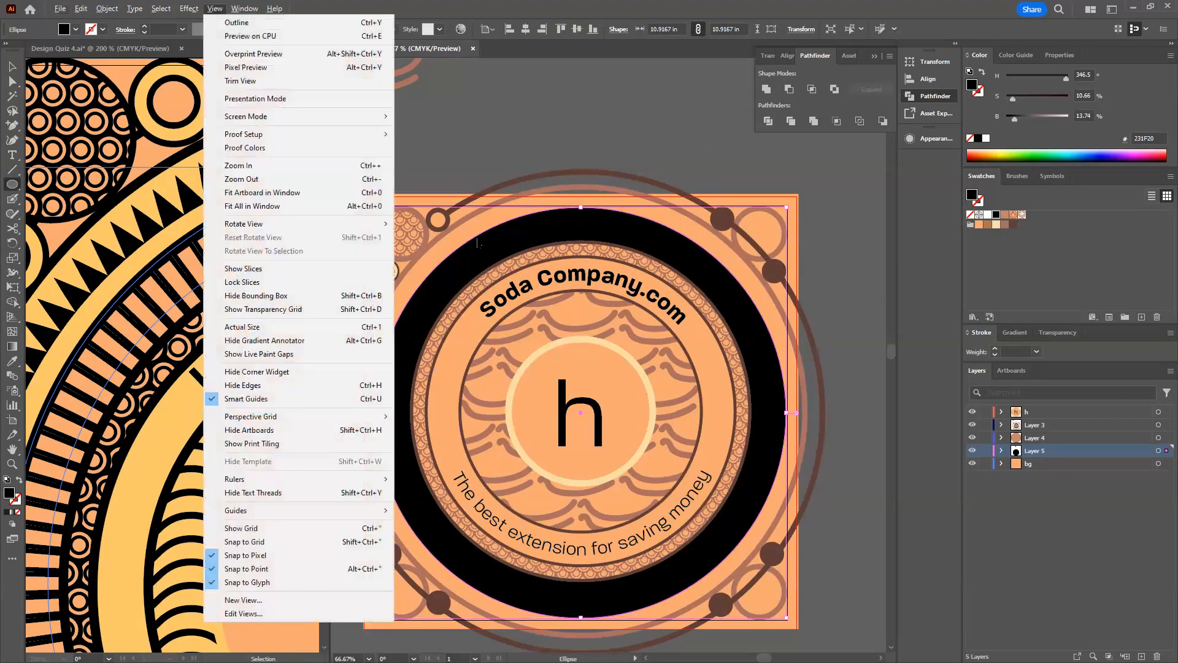
Remove the new circle's fill and give it a black stroke of 17 pt.
{"action": "key", "text": "d"}
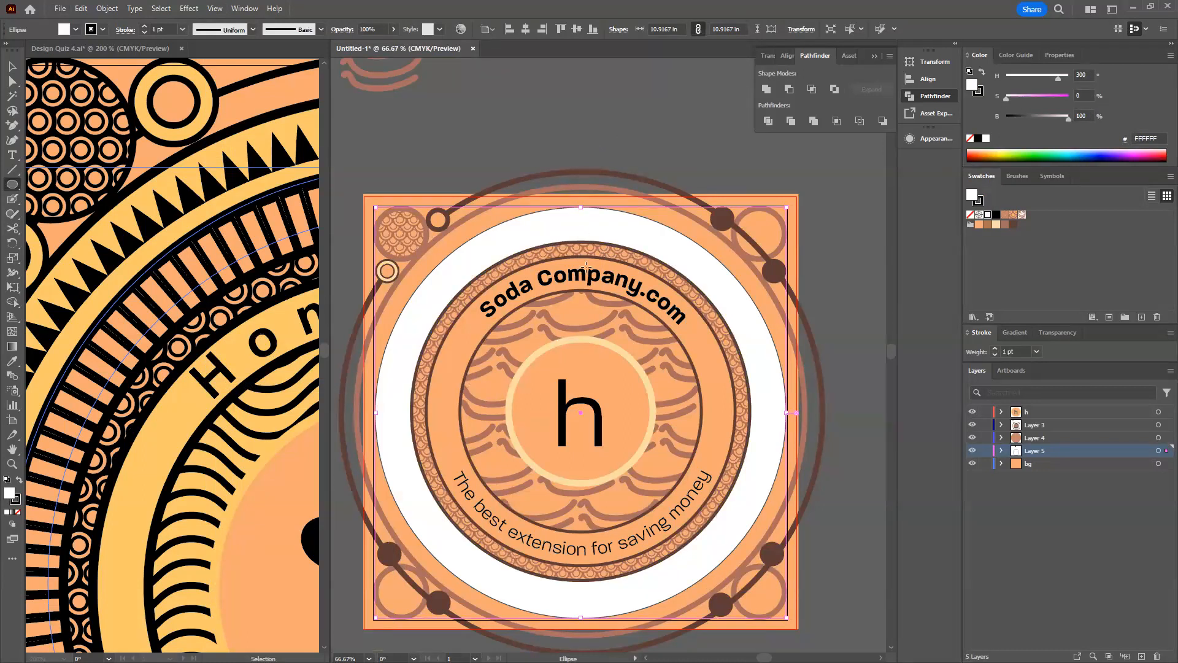
{"action": "key", "text": "/"}
{"action": "key", "text": "x"}
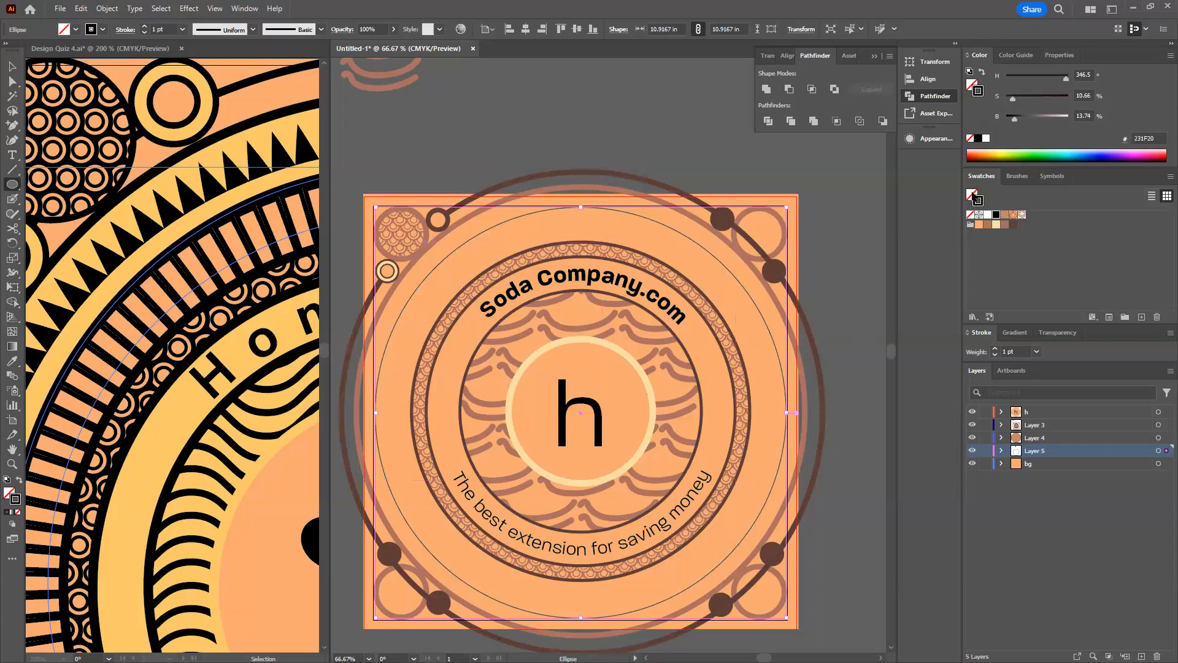
{"action": "left_click", "coordinate": [995, 349]}
{"action": "left_click", "coordinate": [995, 348]}
{"action": "left_click", "coordinate": [996, 348]}
{"action": "left_click", "coordinate": [996, 348]}
{"action": "left_click", "coordinate": [995, 348]}
{"action": "left_click", "coordinate": [996, 349]}
{"action": "left_click", "coordinate": [996, 348]}
{"action": "left_click", "coordinate": [996, 349]}
{"action": "double_click", "coordinate": [995, 349]}
{"action": "left_click", "coordinate": [995, 348]}
{"action": "double_click", "coordinate": [995, 349]}
{"action": "left_click", "coordinate": [995, 348]}
{"action": "double_click", "coordinate": [995, 349]}
{"action": "key", "text": "v"}
{"action": "left_click", "coordinate": [663, 192]}
{"action": "left_click", "coordinate": [589, 211]}
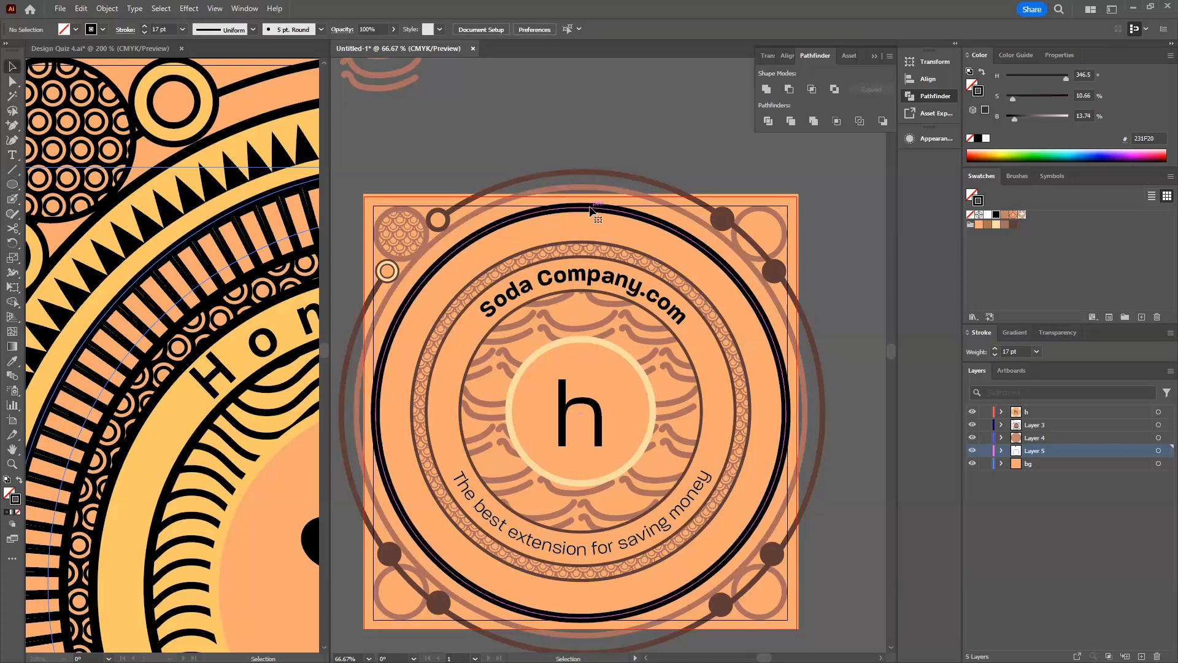
Apply the denim pattern brush to the black triangle's outline and examine it up close.
{"action": "scroll", "coordinate": [364, 74], "scroll_direction": "up", "scroll_amount": 5}
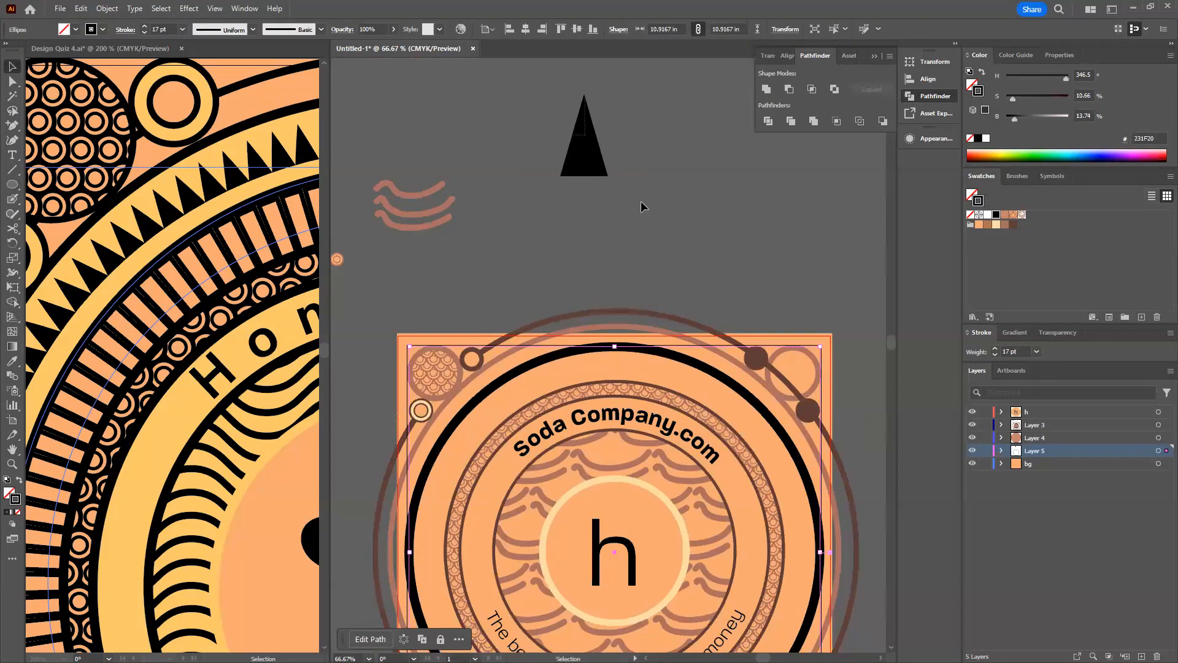
{"action": "left_click", "coordinate": [586, 138]}
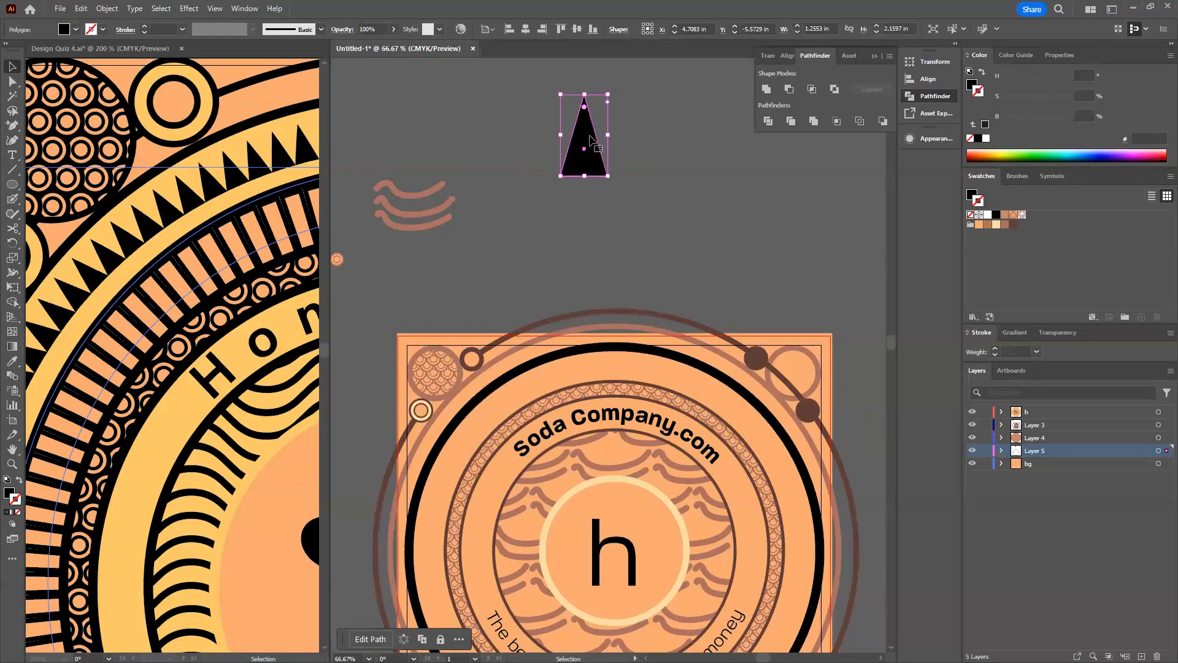
{"action": "left_click", "coordinate": [322, 31]}
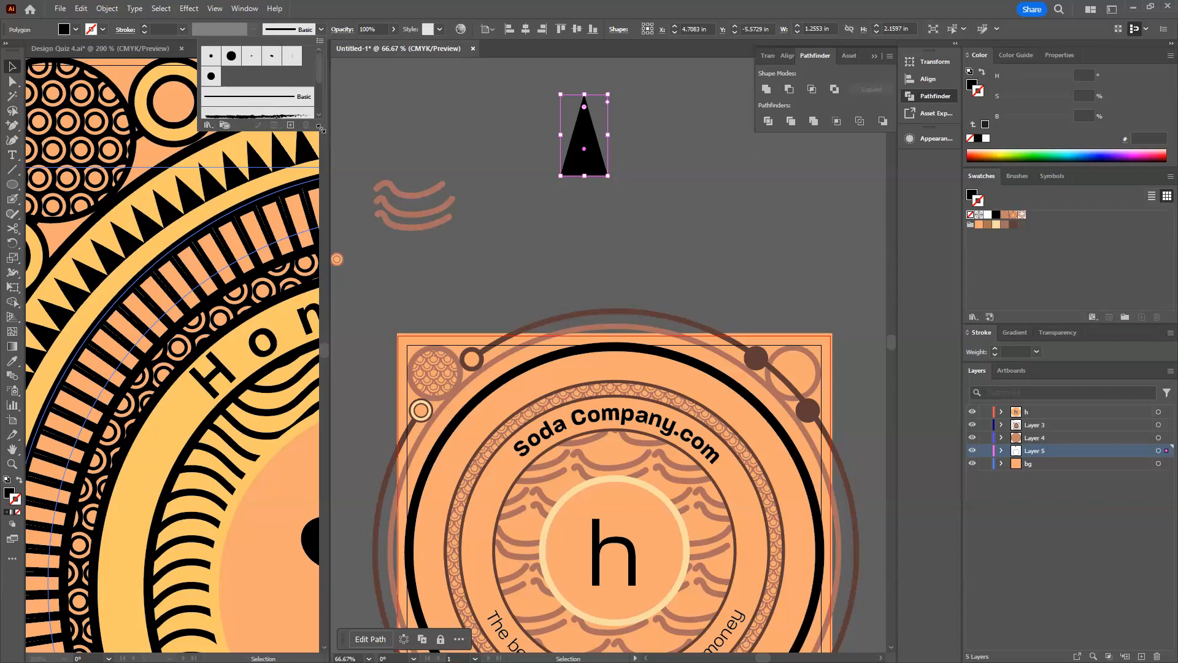
{"action": "left_click_drag", "start_coordinate": [320, 129], "coordinate": [328, 306]}
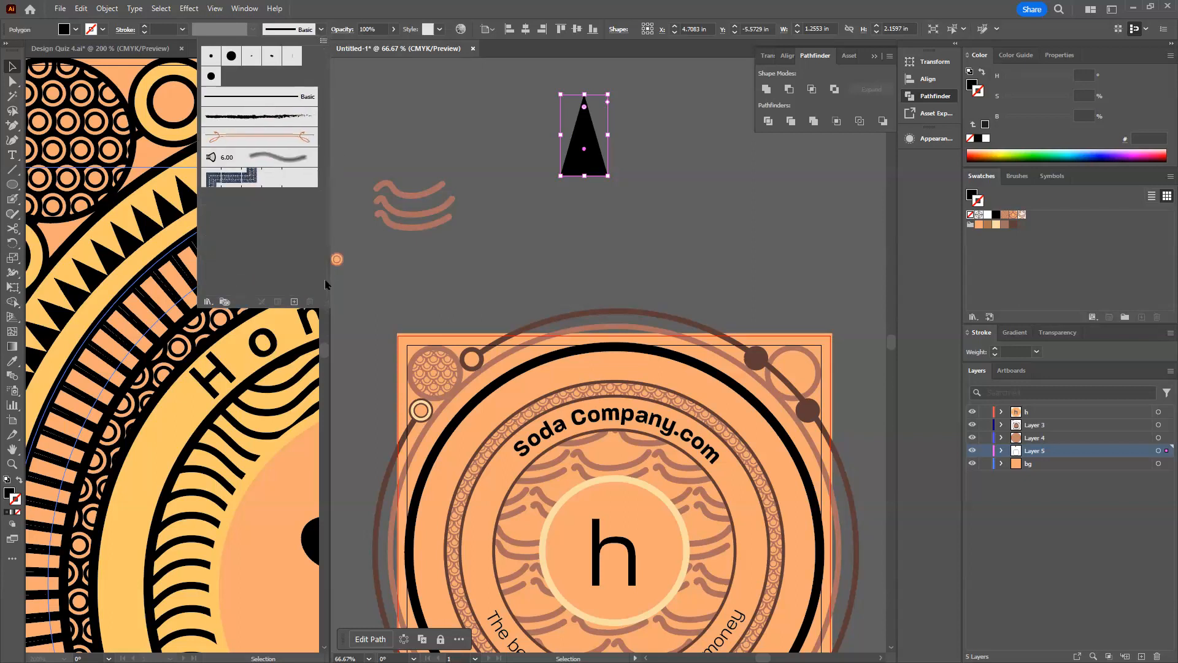
{"action": "left_click", "coordinate": [233, 182]}
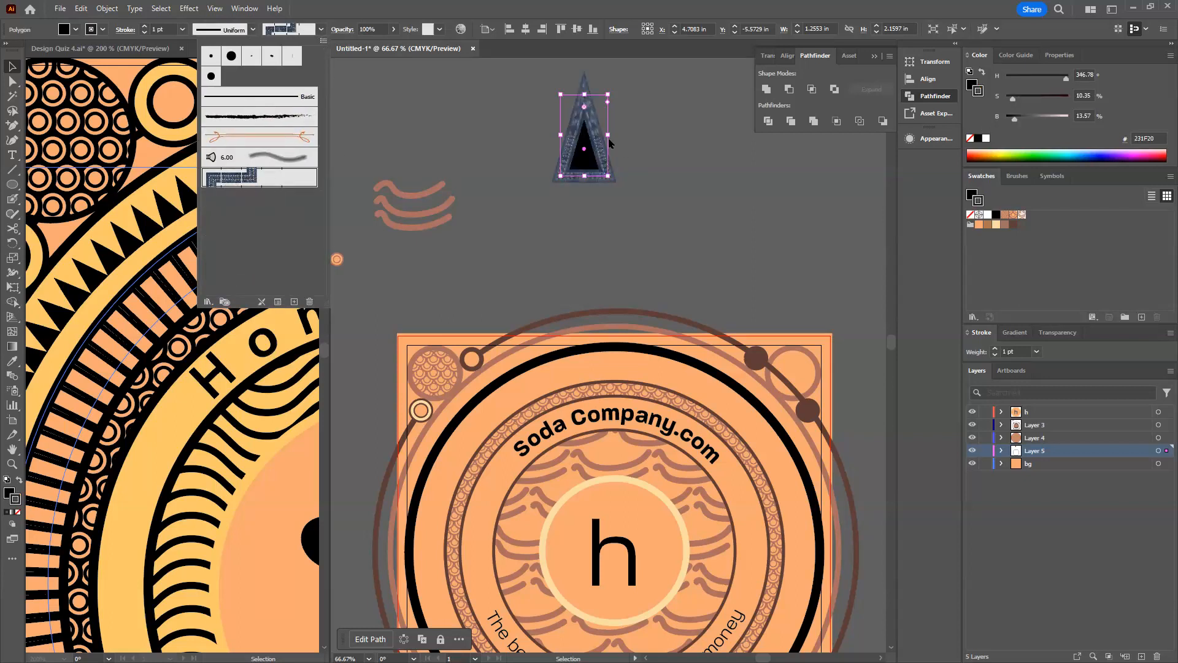
{"action": "left_click", "coordinate": [626, 215]}
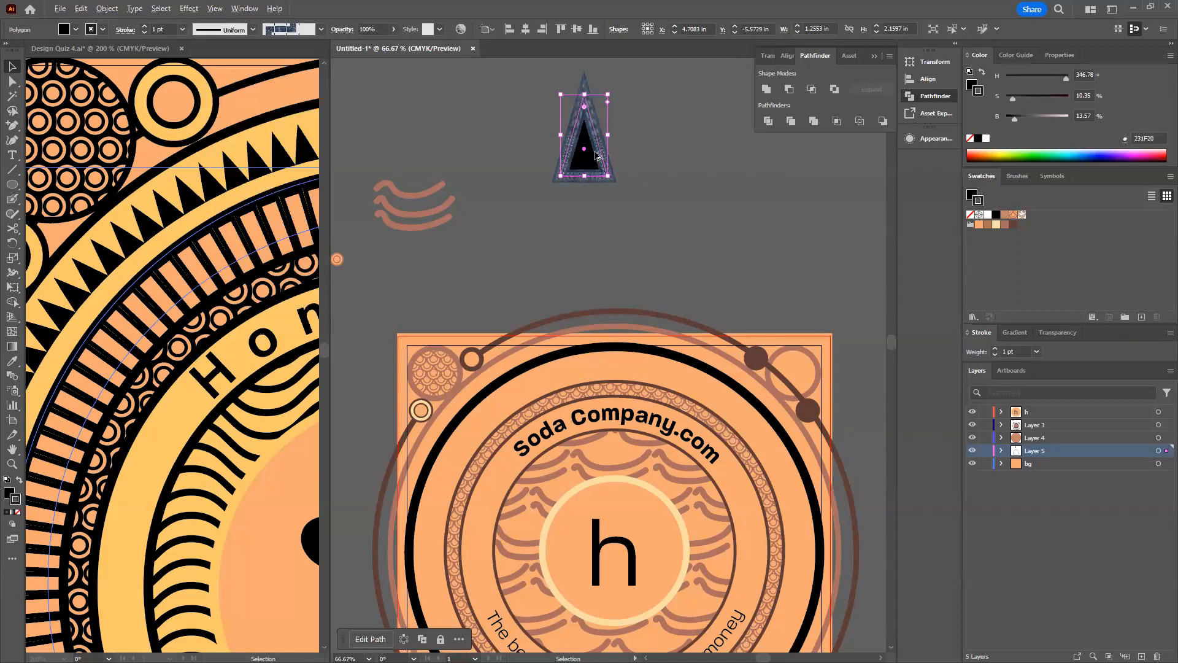
{"action": "scroll", "coordinate": [594, 151], "scroll_direction": "up", "scroll_amount": 6}
{"action": "scroll", "coordinate": [534, 347], "scroll_direction": "down", "scroll_amount": 1}
{"action": "left_click_drag", "start_coordinate": [510, 227], "coordinate": [530, 387]}
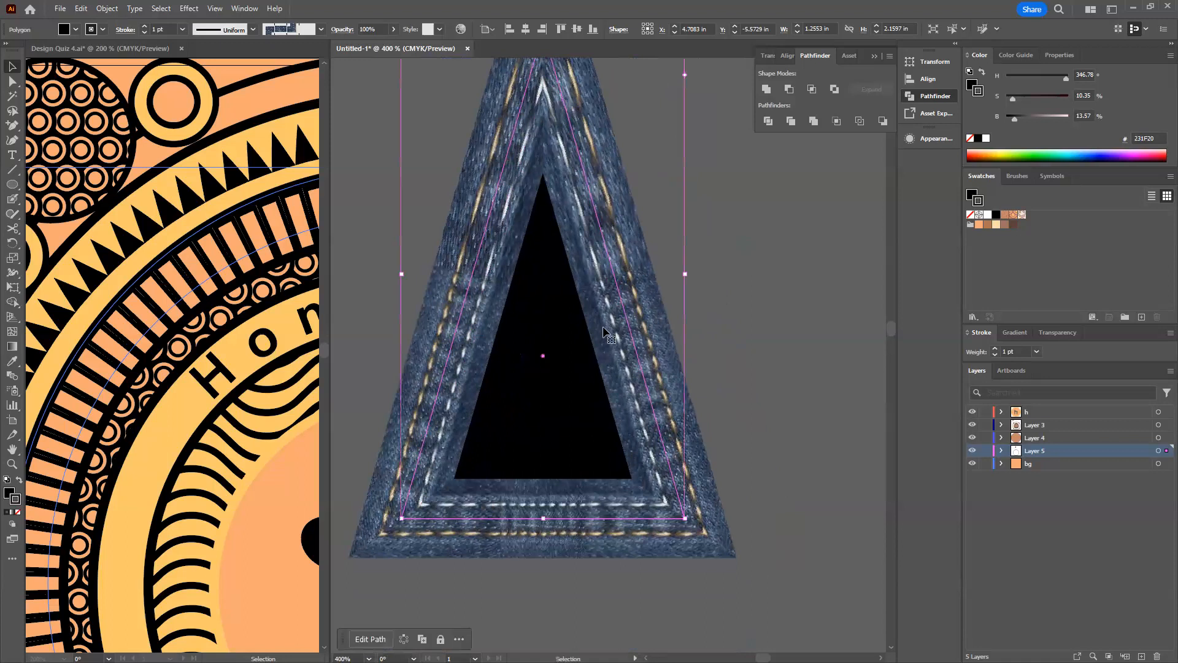
Return the triangle's outline to the Basic brush and remove its stroke.
{"action": "left_click", "coordinate": [320, 29]}
{"action": "left_click", "coordinate": [249, 96]}
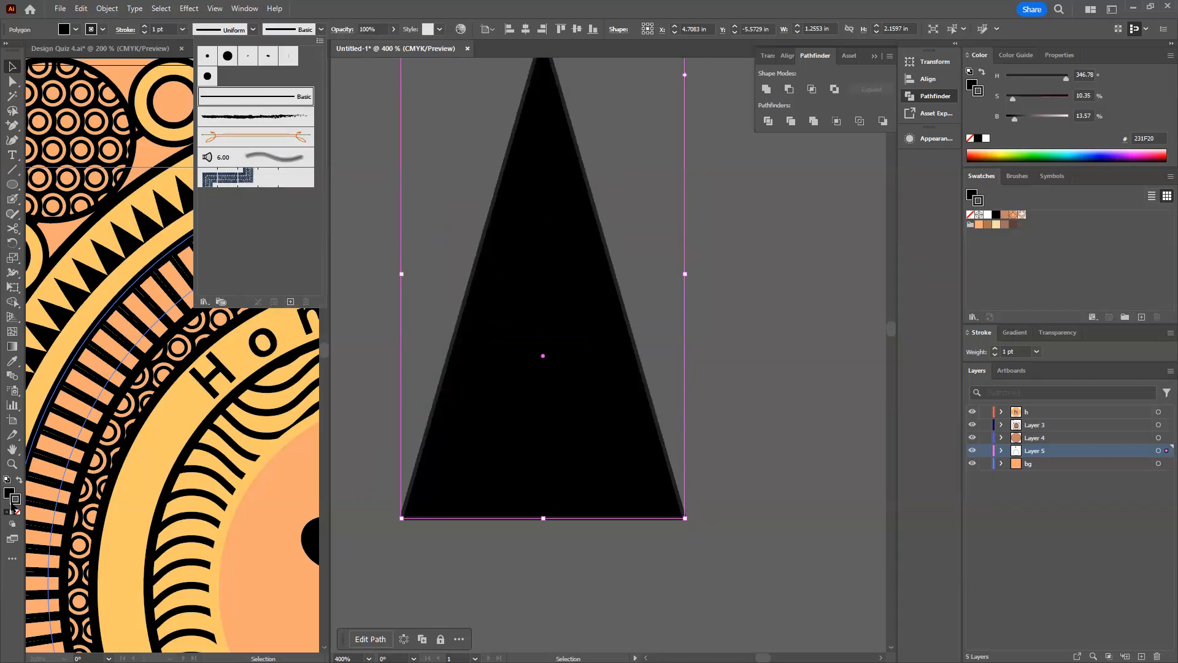
{"action": "left_click", "coordinate": [19, 518]}
{"action": "left_click", "coordinate": [18, 513]}
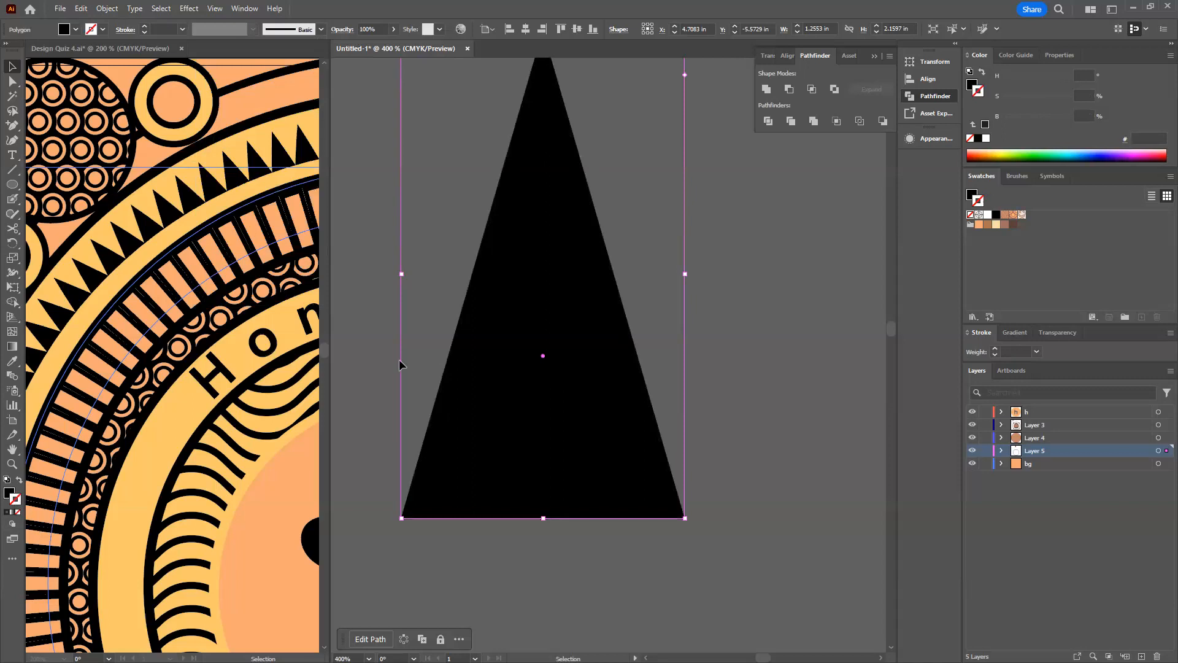
Create a pattern brush named triangleStroke from the black triangle.
{"action": "left_click", "coordinate": [321, 29]}
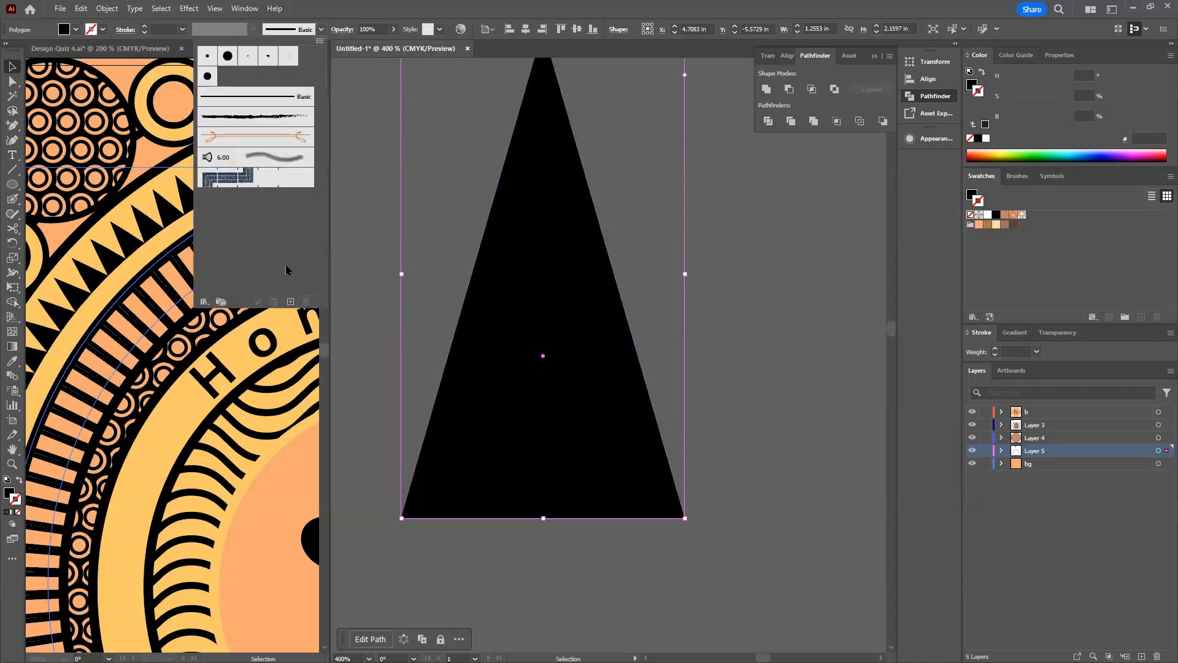
{"action": "left_click", "coordinate": [291, 304]}
{"action": "left_click_drag", "start_coordinate": [598, 296], "coordinate": [672, 210]}
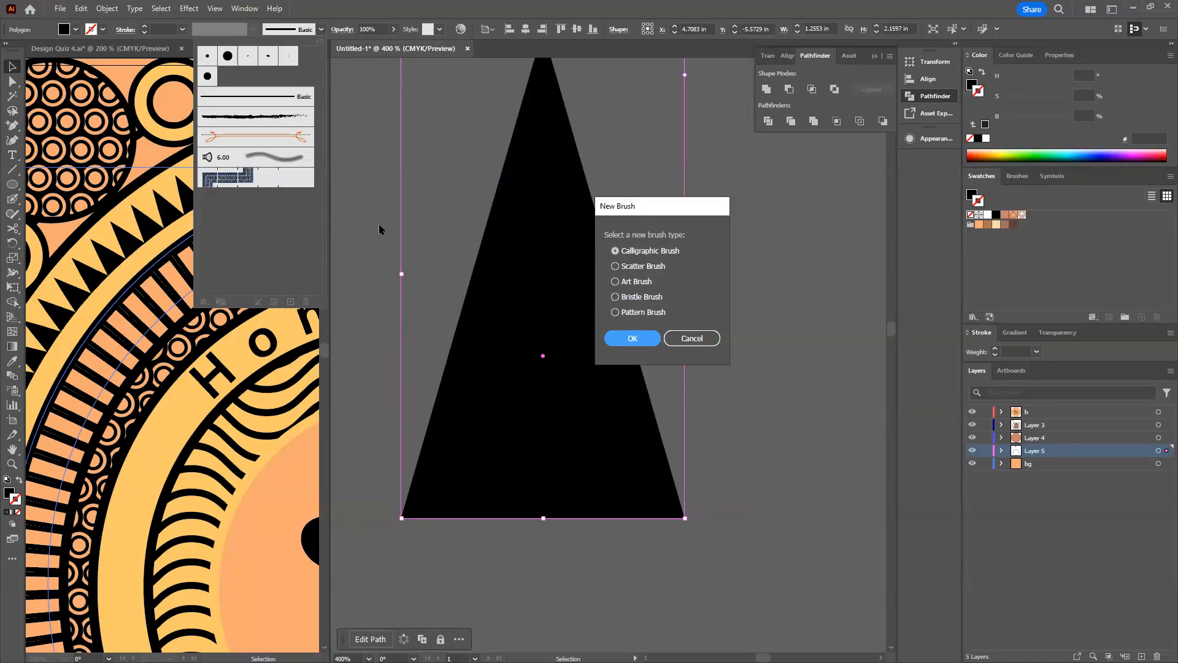
{"action": "left_click", "coordinate": [627, 312]}
{"action": "left_click", "coordinate": [630, 339]}
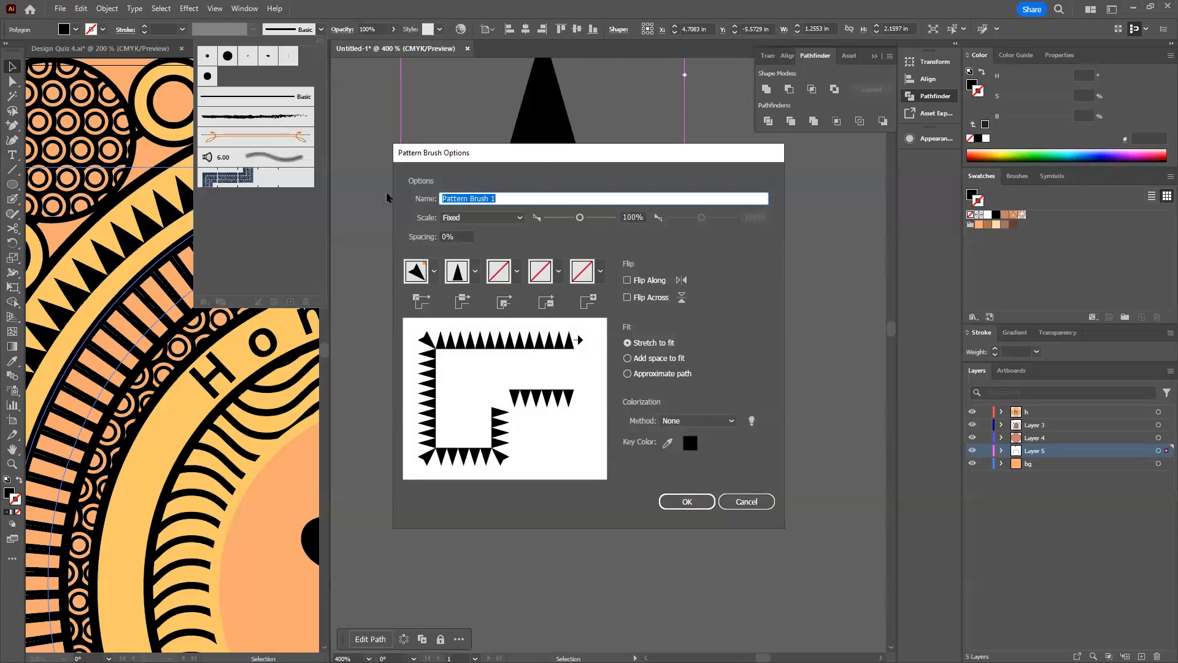
{"action": "left_click_drag", "start_coordinate": [518, 150], "coordinate": [504, 153]}
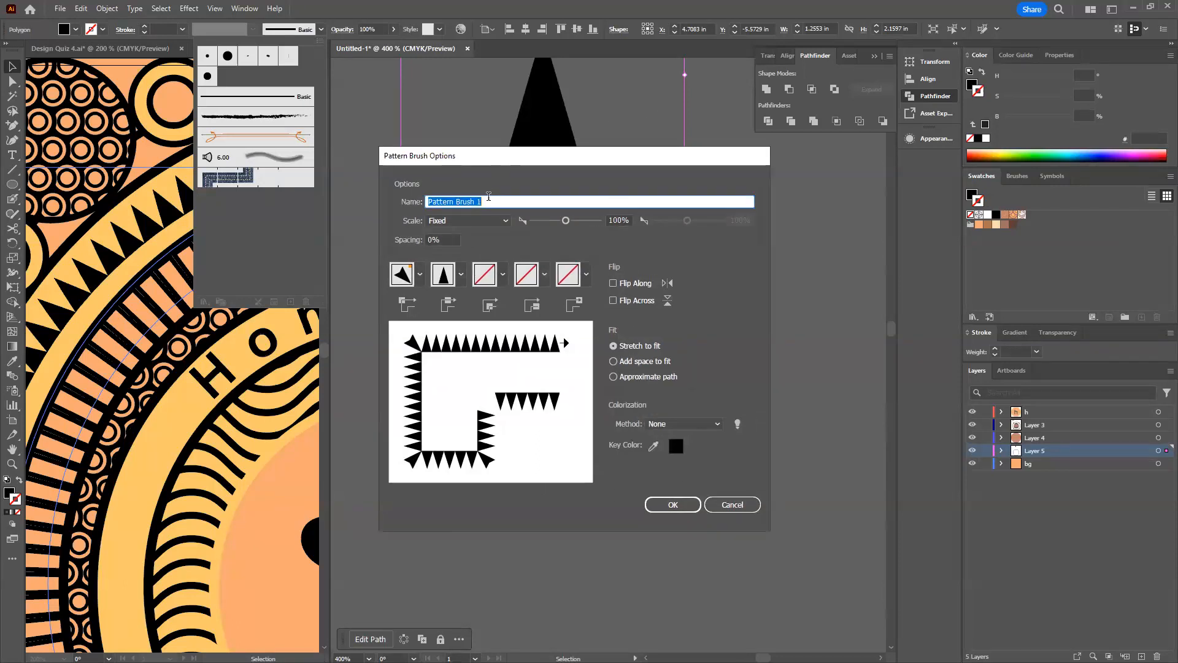
{"action": "type", "text": "triangleSTr"}
{"action": "left_click", "coordinate": [673, 504]}
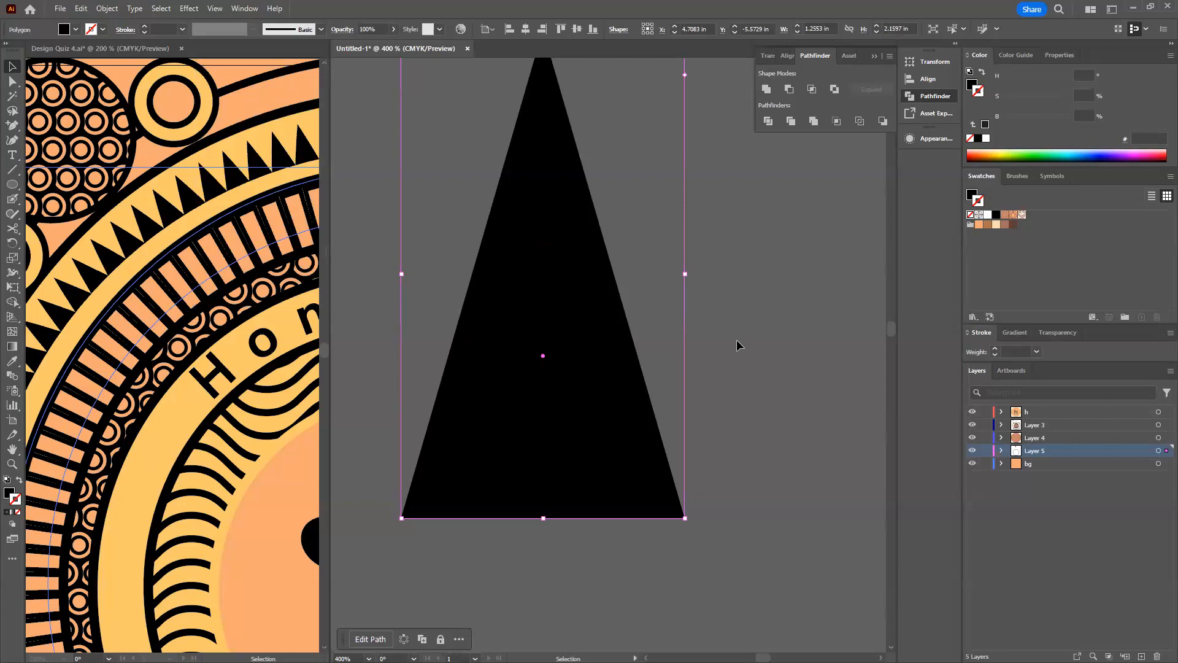
Apply the triangleStroke brush to the large black circle surrounding the scale-patterned ring.
{"action": "scroll", "coordinate": [736, 340], "scroll_direction": "down", "scroll_amount": 3}
{"action": "left_click_drag", "start_coordinate": [731, 488], "coordinate": [506, 182]}
{"action": "scroll", "coordinate": [539, 311], "scroll_direction": "down", "scroll_amount": 4}
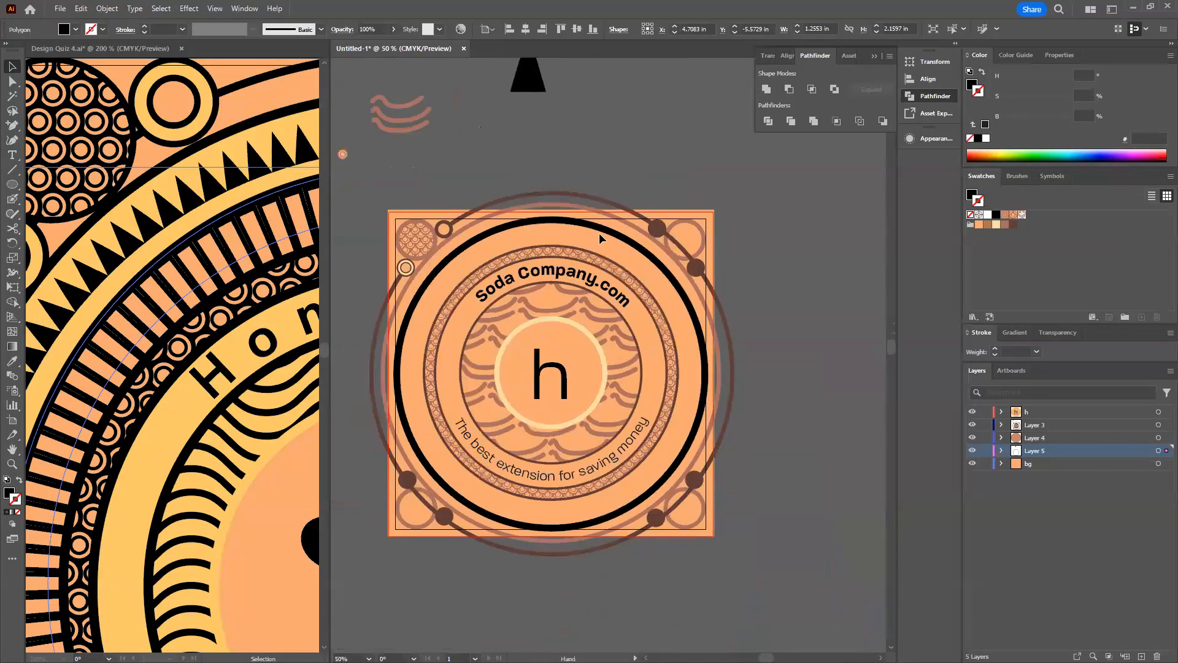
{"action": "scroll", "coordinate": [494, 240], "scroll_direction": "up", "scroll_amount": 2}
{"action": "left_click", "coordinate": [495, 237]}
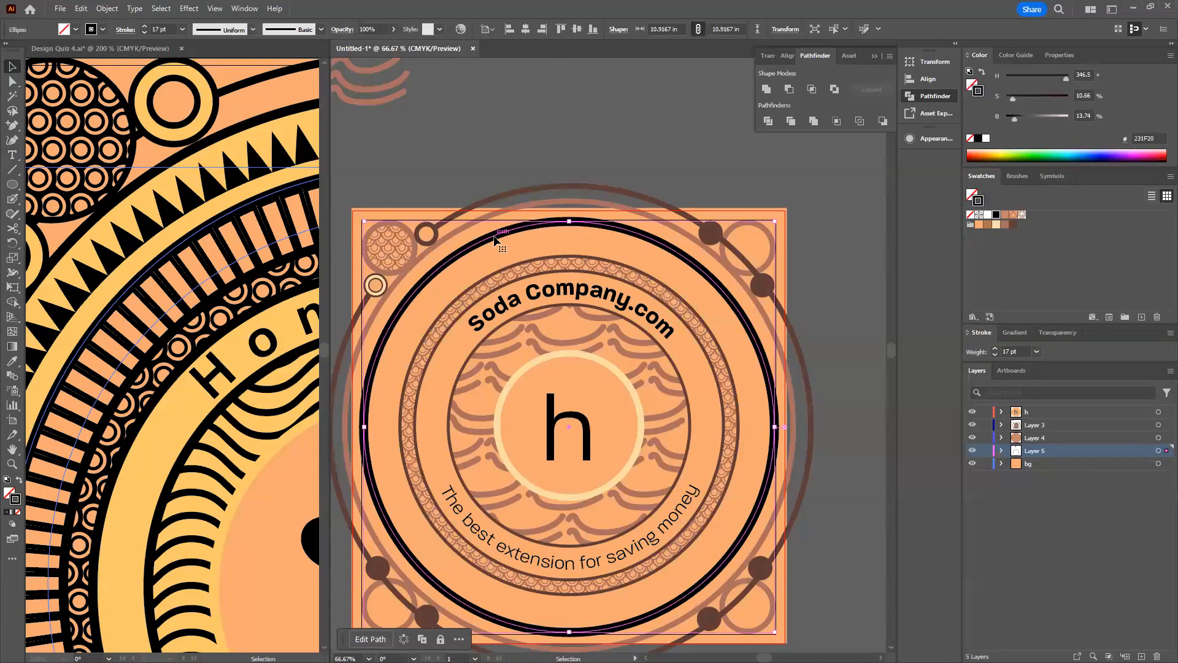
{"action": "left_click", "coordinate": [319, 29]}
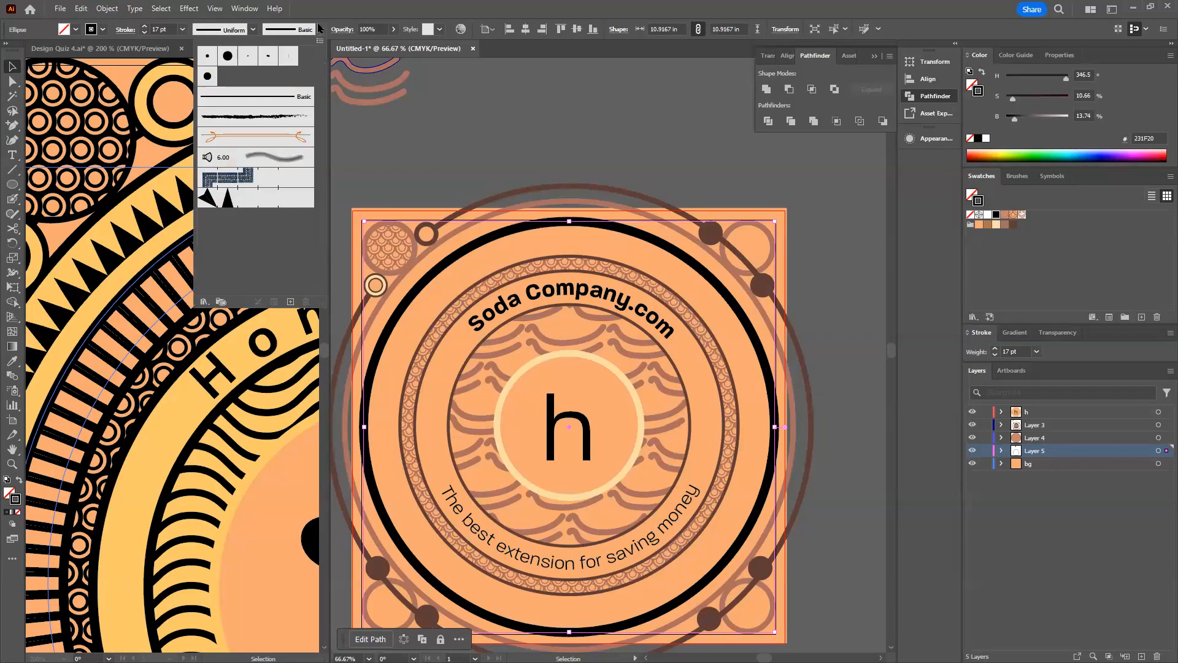
{"action": "left_click", "coordinate": [244, 207]}
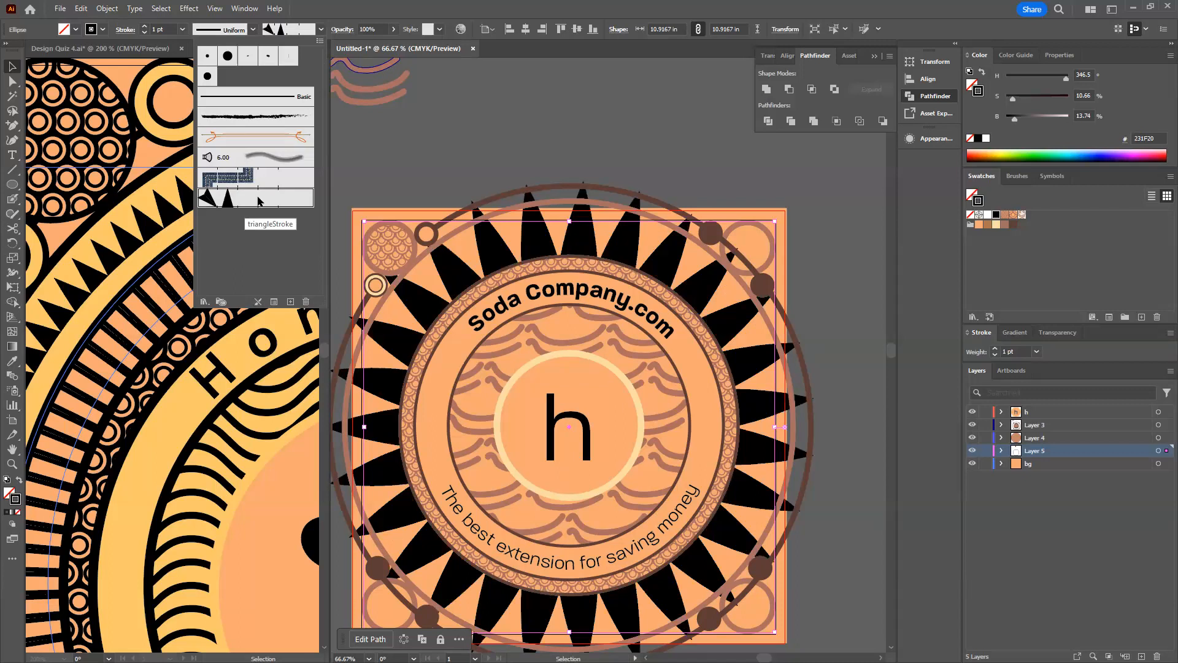
Reduce the triangle ring's stroke weight to 0.25 pt and deselect it.
{"action": "left_click", "coordinate": [995, 357]}
{"action": "left_click", "coordinate": [995, 357]}
{"action": "left_click", "coordinate": [995, 356]}
{"action": "left_click", "coordinate": [995, 357]}
{"action": "left_click", "coordinate": [995, 349]}
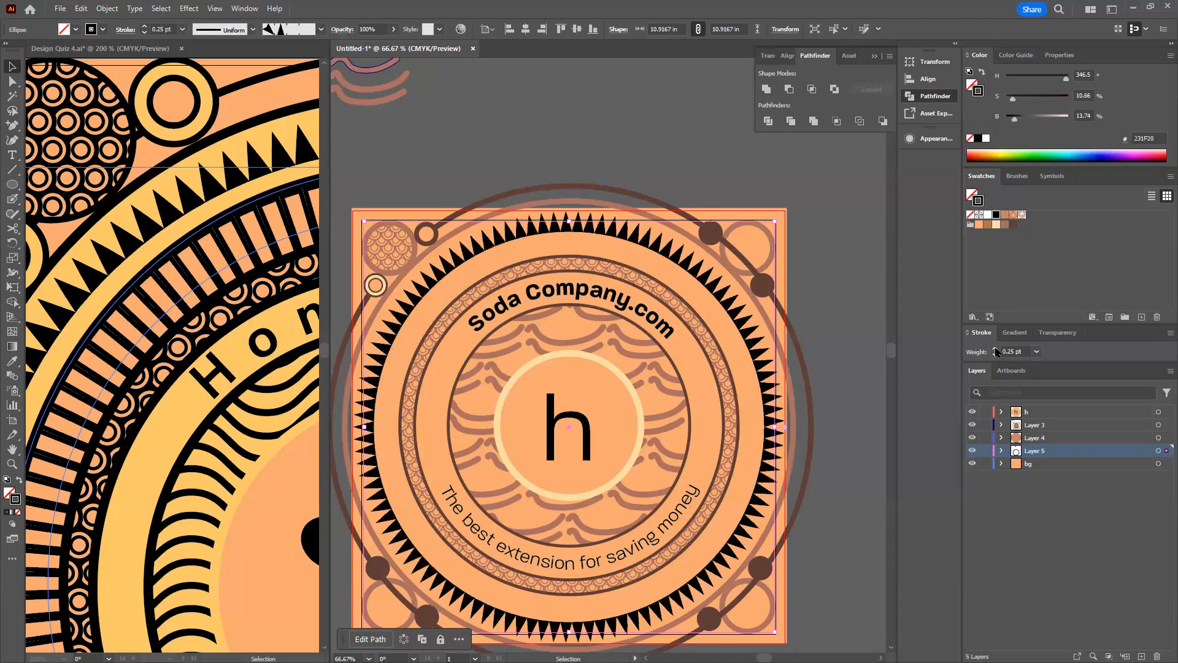
{"action": "left_click", "coordinate": [870, 301]}
Scale the black triangle down to about 0.58 by 1 in and place it above the artboard.
{"action": "scroll", "coordinate": [508, 268], "scroll_direction": "down", "scroll_amount": 2}
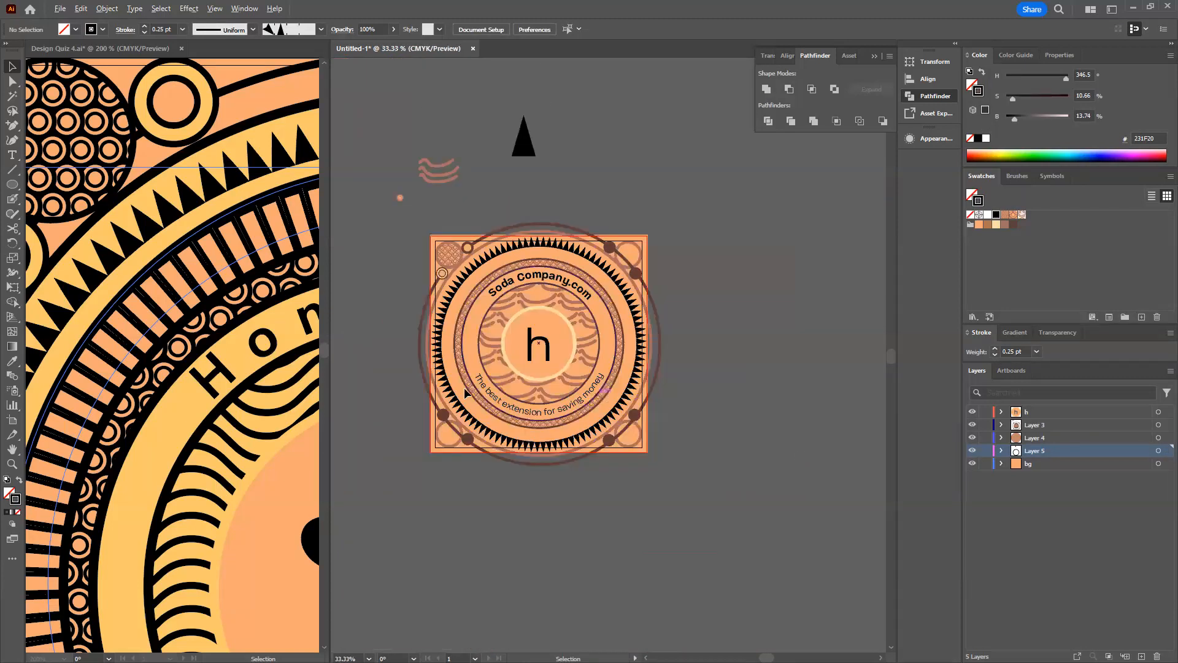
{"action": "scroll", "coordinate": [196, 298], "scroll_direction": "down", "scroll_amount": 4}
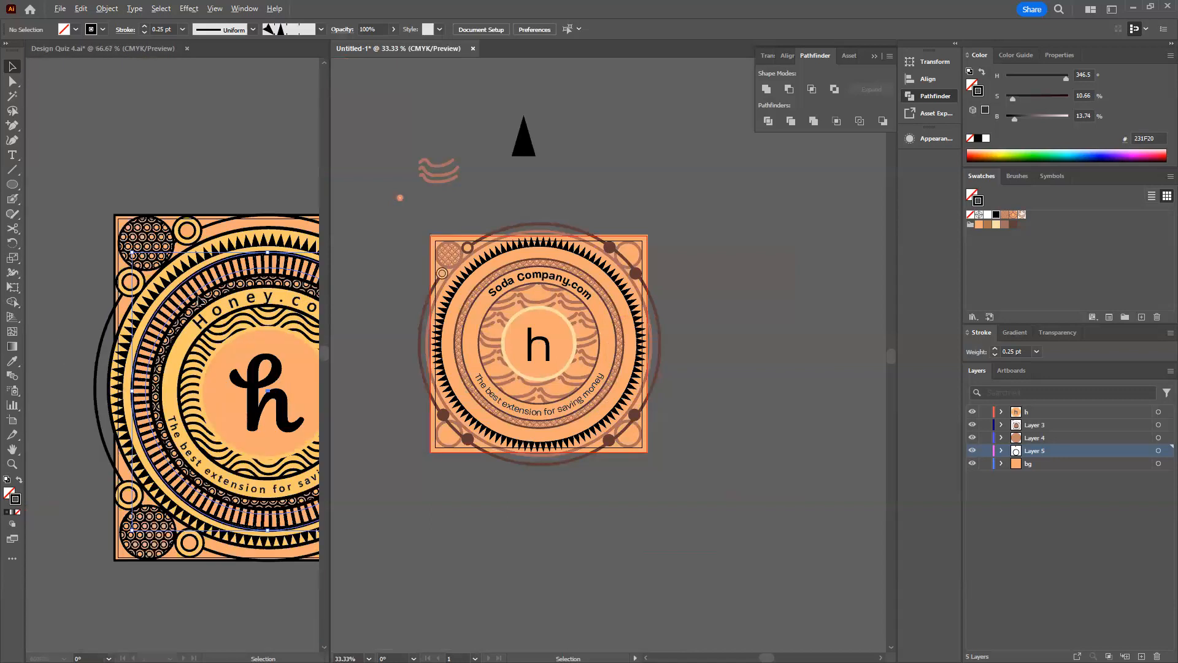
{"action": "scroll", "coordinate": [195, 298], "scroll_direction": "up", "scroll_amount": 5}
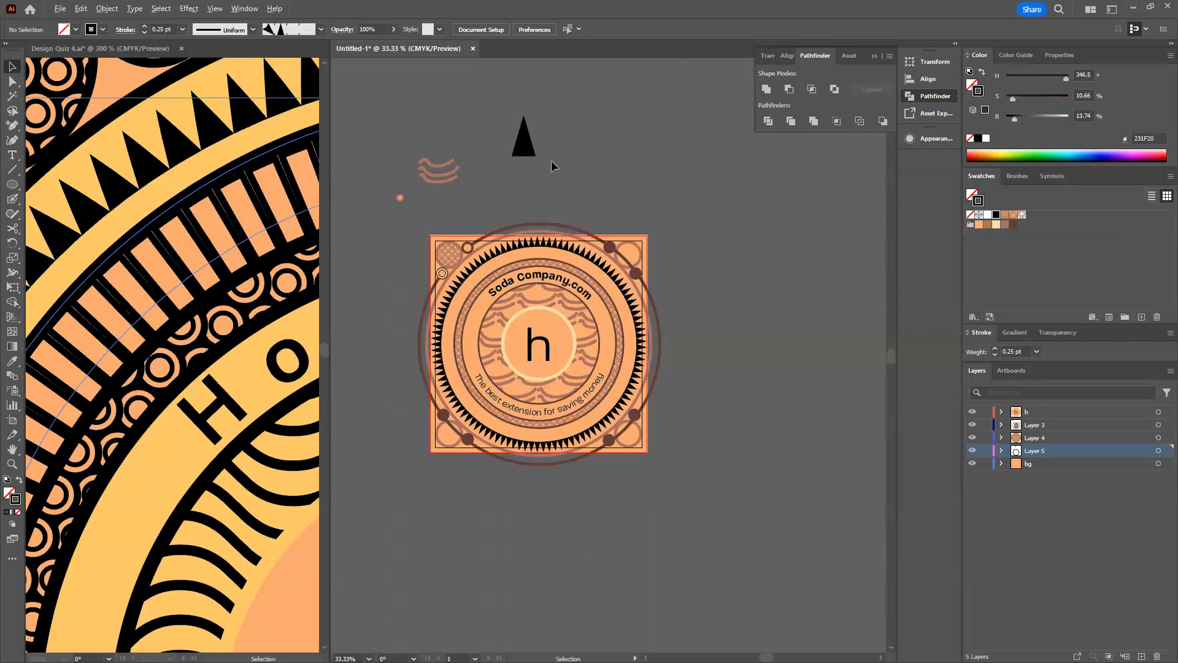
{"action": "scroll", "coordinate": [552, 163], "scroll_direction": "up", "scroll_amount": 2}
{"action": "left_click_drag", "start_coordinate": [498, 116], "coordinate": [522, 328]}
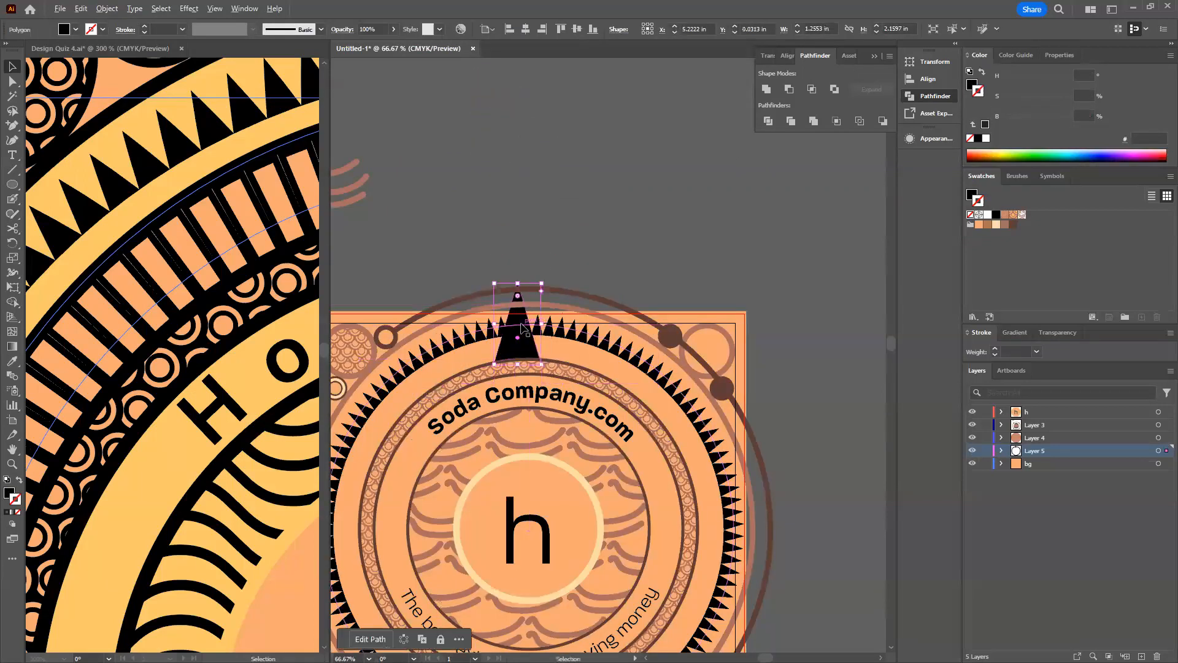
{"action": "scroll", "coordinate": [522, 329], "scroll_direction": "up", "scroll_amount": 3}
{"action": "left_click_drag", "start_coordinate": [584, 204], "coordinate": [546, 260]}
{"action": "left_click_drag", "start_coordinate": [502, 407], "coordinate": [529, 95]}
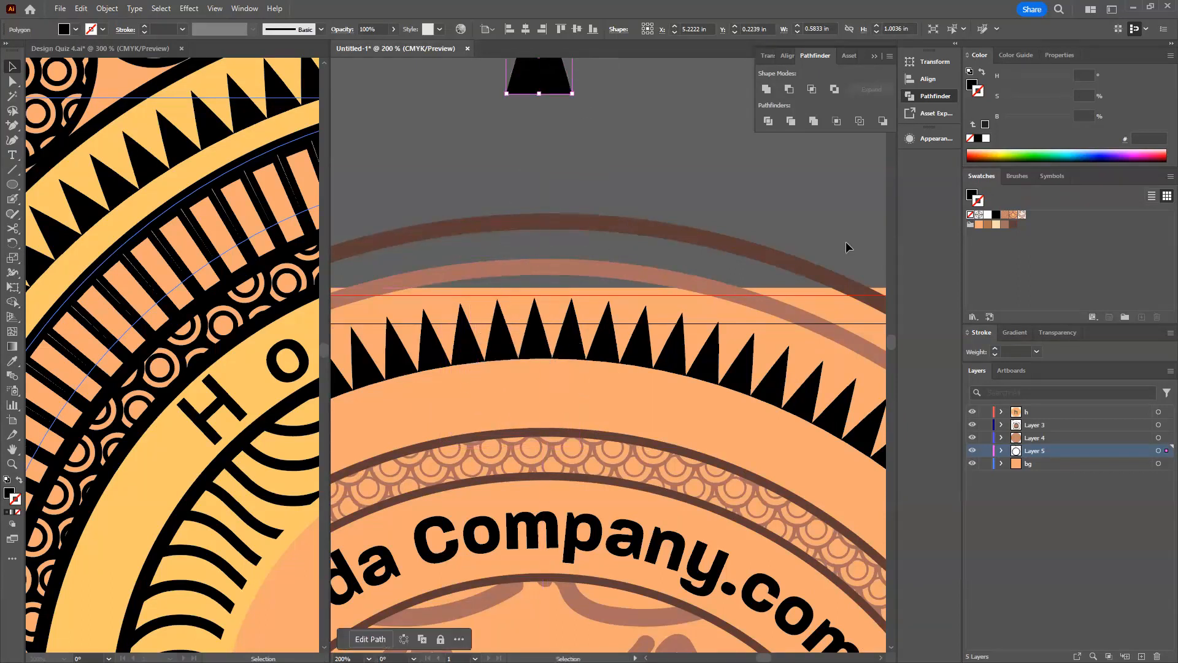
{"action": "scroll", "coordinate": [536, 182], "scroll_direction": "down", "scroll_amount": 3}
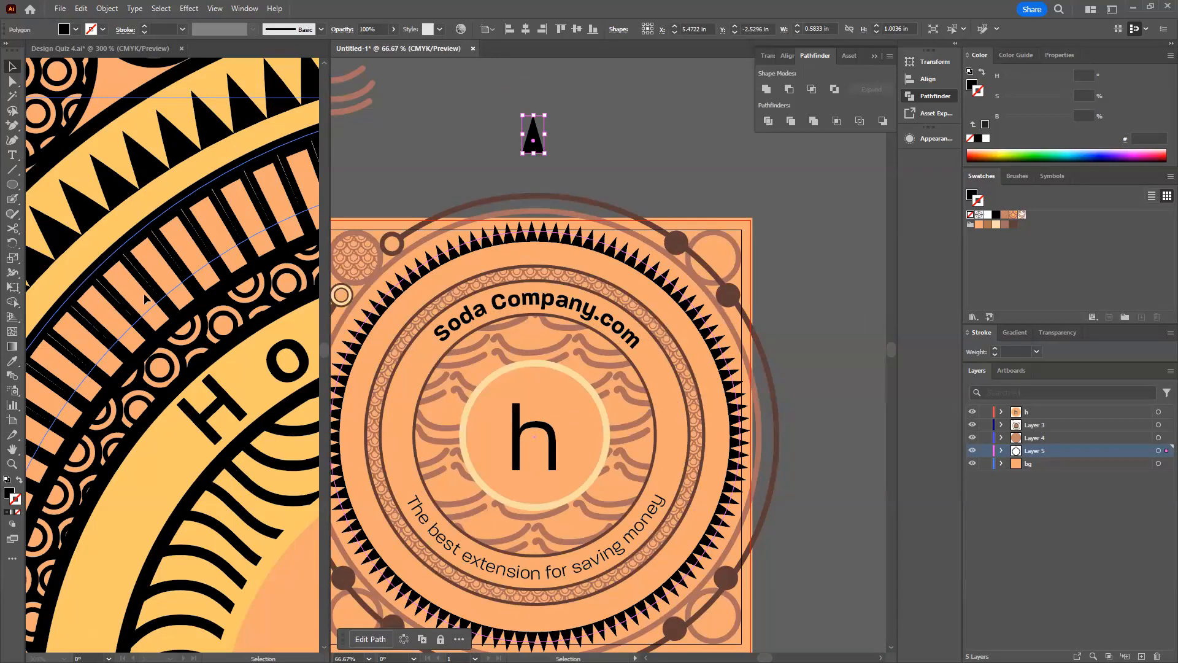
{"action": "left_click", "coordinate": [620, 143]}
{"action": "left_click_drag", "start_coordinate": [620, 144], "coordinate": [533, 189]}
{"action": "left_click", "coordinate": [11, 170]}
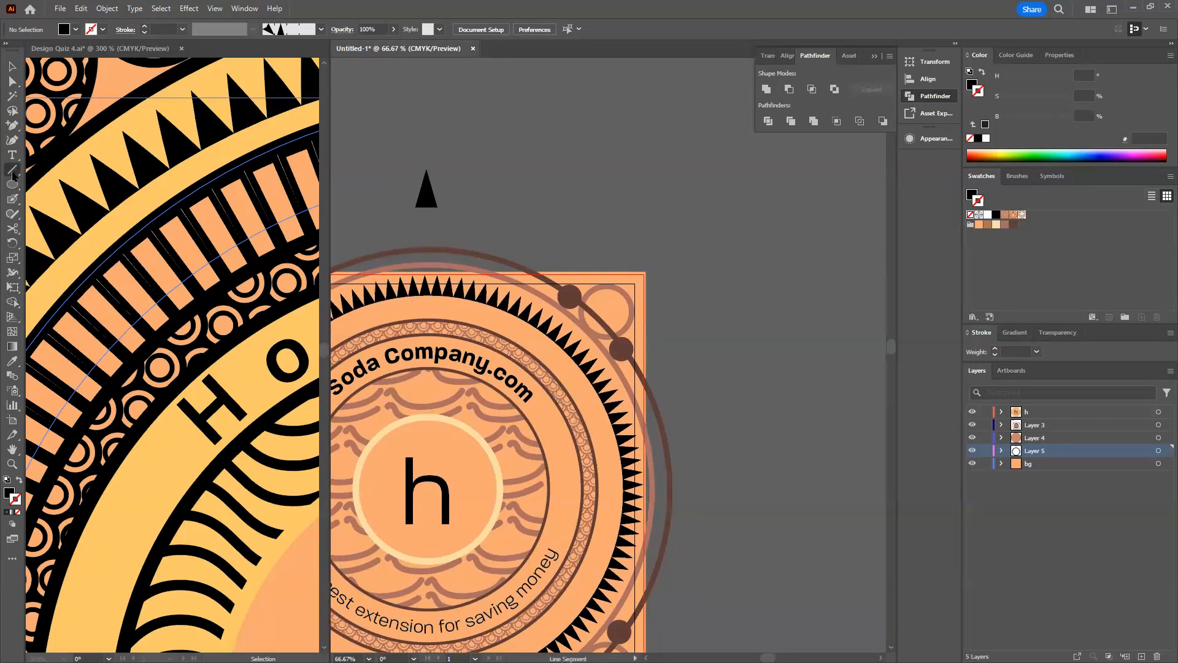
{"action": "mouse_move", "coordinate": [558, 133]}
{"action": "left_mouse_down"}
{"action": "mouse_move", "coordinate": [576, 231]}
{"action": "mouse_move", "coordinate": [550, 226]}
{"action": "mouse_move", "coordinate": [563, 182]}
{"action": "left_mouse_up"}
{"action": "key", "text": "d"}
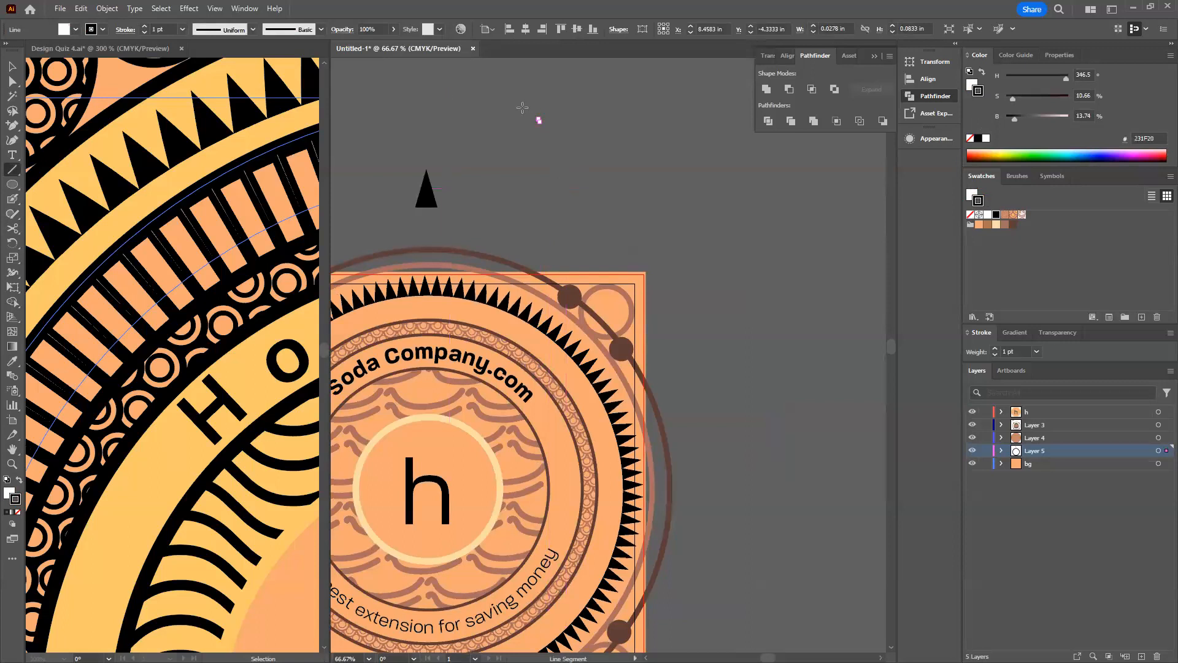
{"action": "key", "text": "v"}
{"action": "left_click_drag", "start_coordinate": [661, 267], "coordinate": [410, 105]}
{"action": "left_click", "coordinate": [463, 85]}
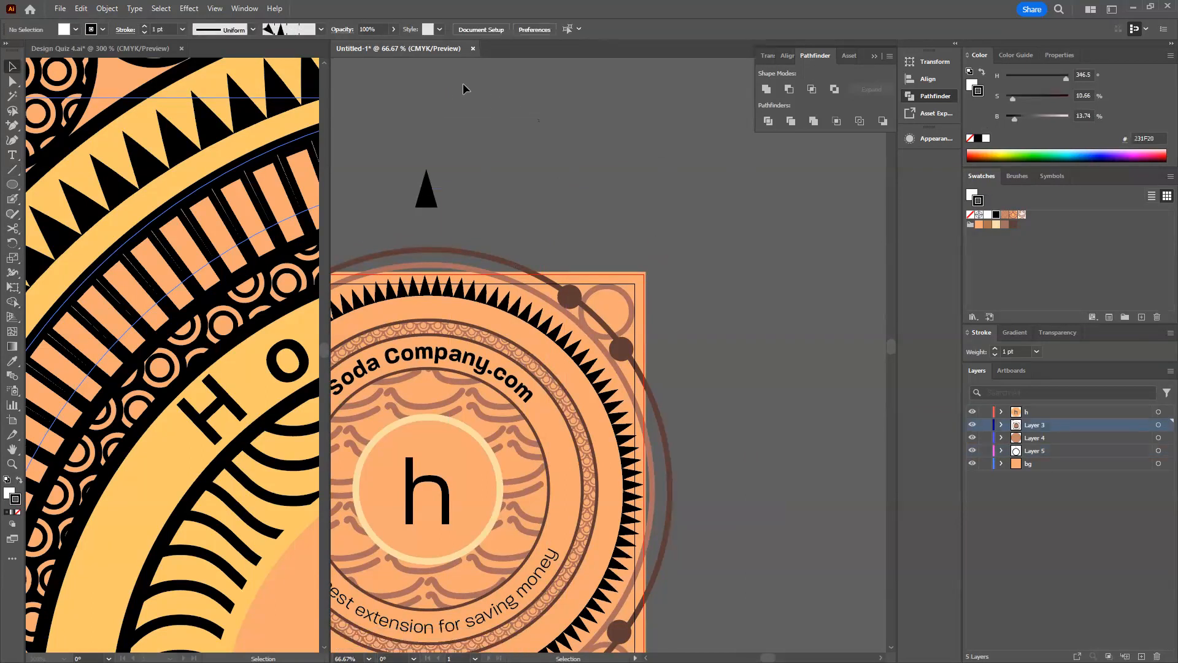
{"action": "left_click_drag", "start_coordinate": [609, 234], "coordinate": [643, 227]}
{"action": "key", "text": "Delete"}
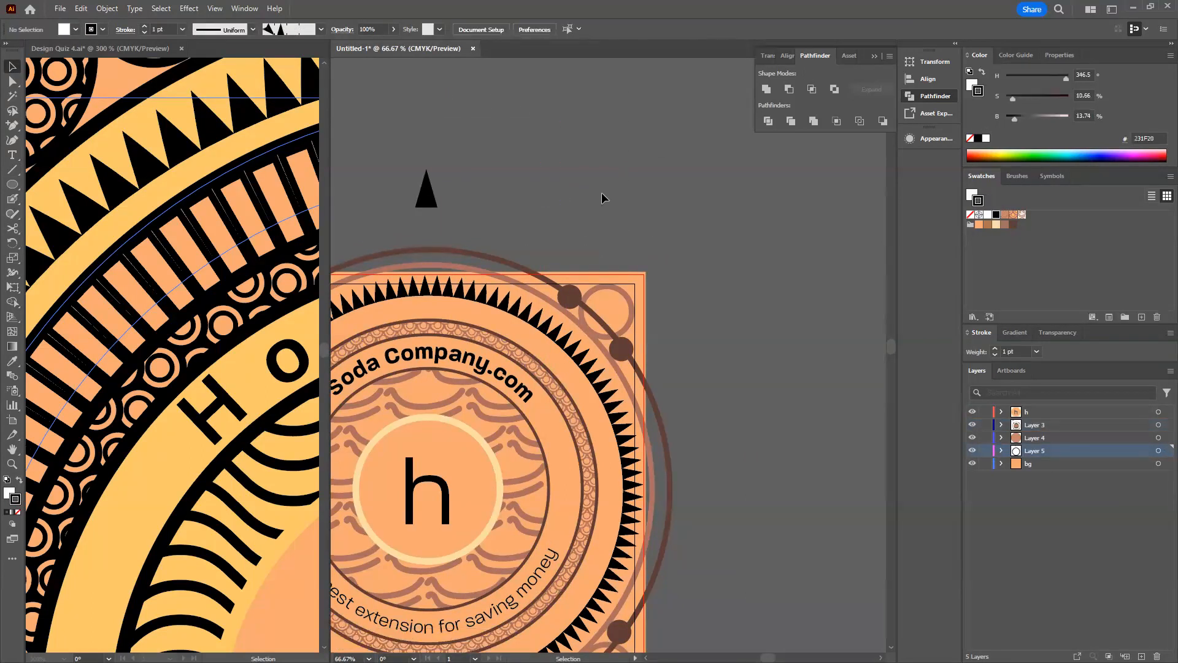
Paint three short vertical black strokes about 1 in tall with the Blob Brush beside the triangle.
{"action": "left_click", "coordinate": [11, 170]}
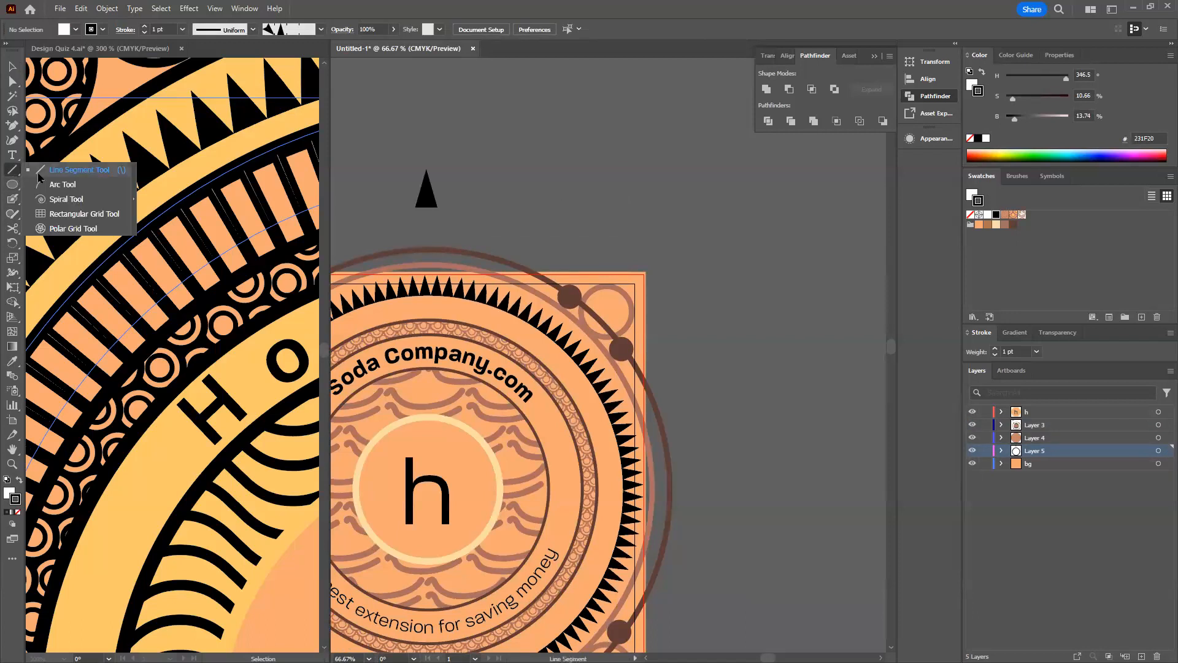
{"action": "left_click", "coordinate": [13, 200]}
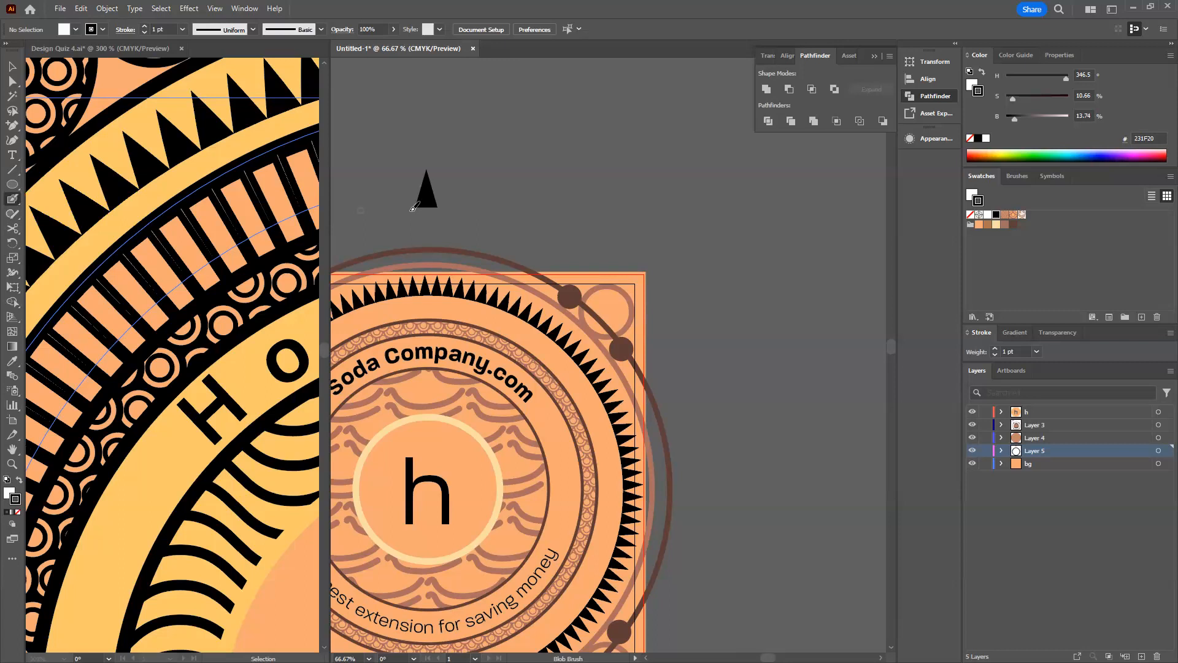
{"action": "left_click_drag", "start_coordinate": [423, 203], "coordinate": [337, 177]}
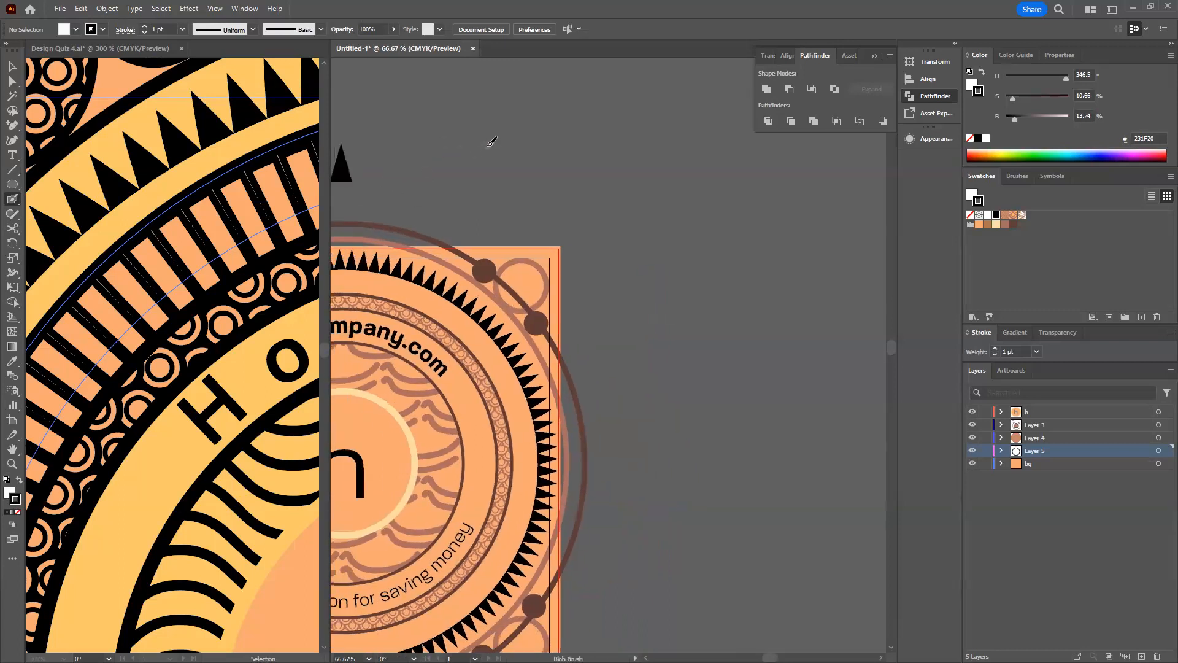
{"action": "mouse_move", "coordinate": [472, 133]}
{"action": "left_mouse_down"}
{"action": "mouse_move", "coordinate": [496, 165]}
{"action": "mouse_move", "coordinate": [526, 169]}
{"action": "left_mouse_up"}
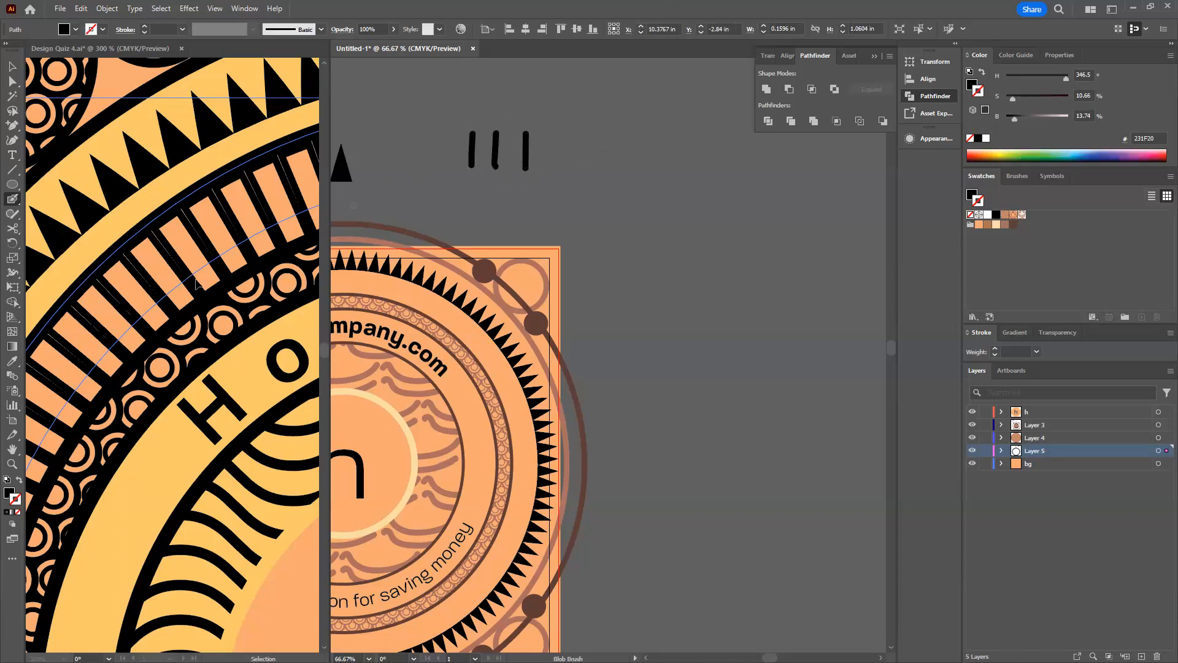
Draw a vertical line about 1.63 in long beside the painted strokes and give it an 8 pt black stroke.
{"action": "left_click", "coordinate": [12, 170]}
{"action": "left_click_drag", "start_coordinate": [649, 141], "coordinate": [649, 192]}
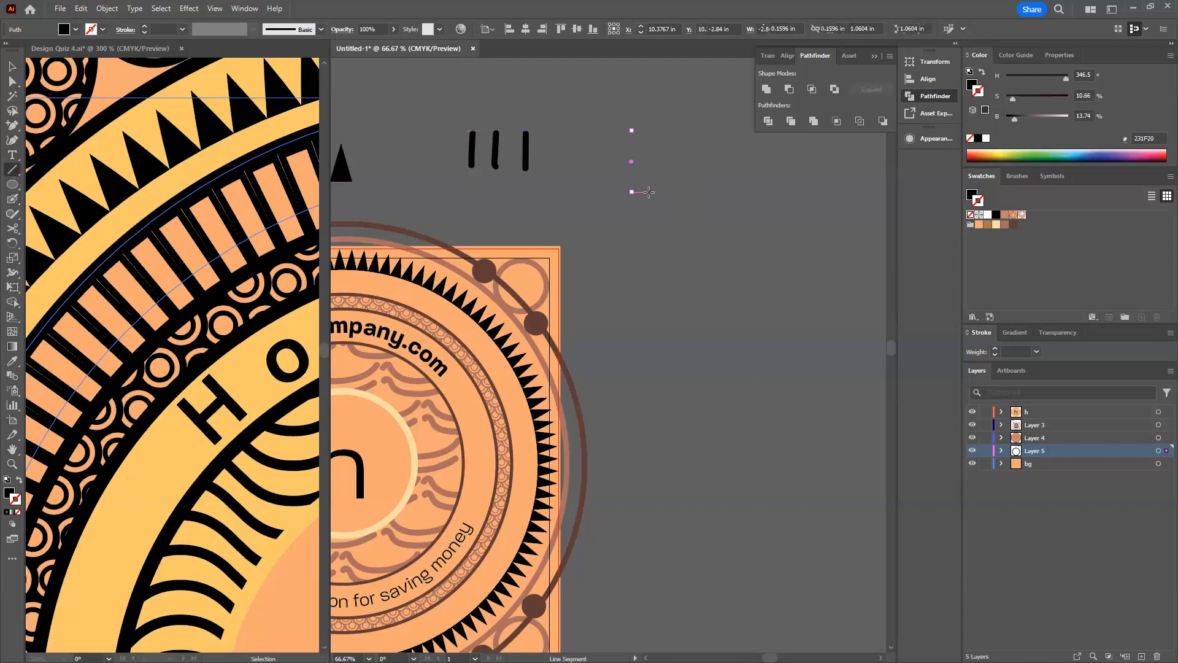
{"action": "key", "text": "d"}
{"action": "left_click", "coordinate": [996, 348]}
{"action": "left_click", "coordinate": [995, 349]}
{"action": "left_click", "coordinate": [995, 348]}
Shorten the vertical line to about 0.67 in by raising its lower anchor point.
{"action": "key", "text": "a"}
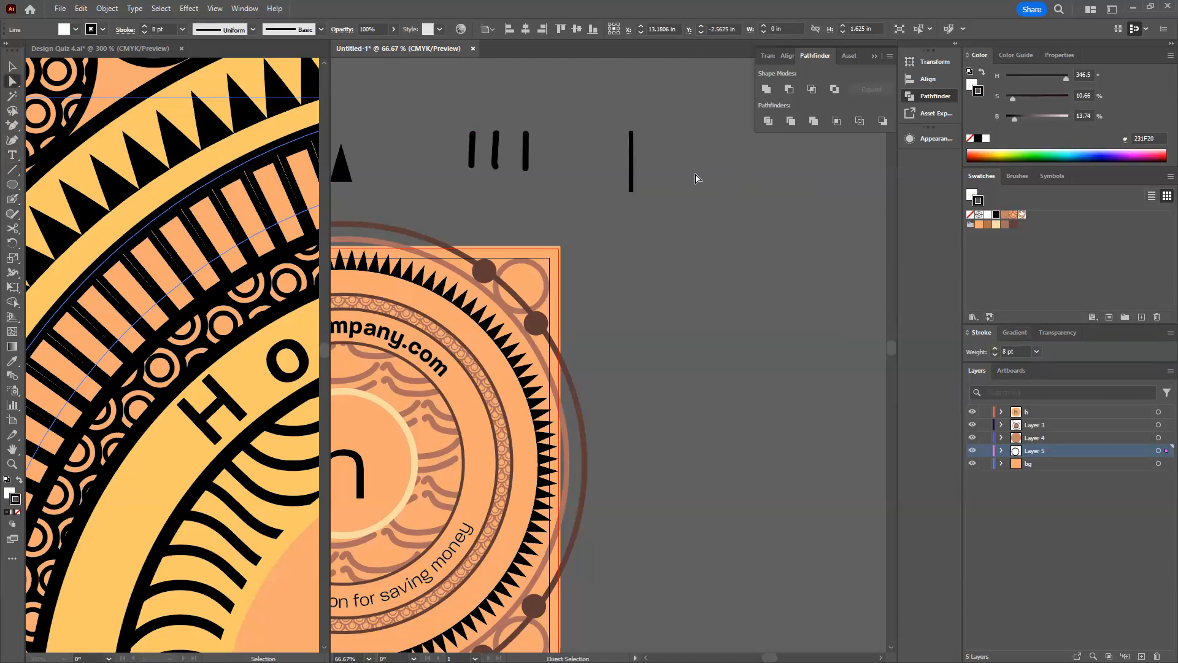
{"action": "left_click_drag", "start_coordinate": [619, 183], "coordinate": [653, 207]}
{"action": "left_click_drag", "start_coordinate": [601, 173], "coordinate": [688, 224]}
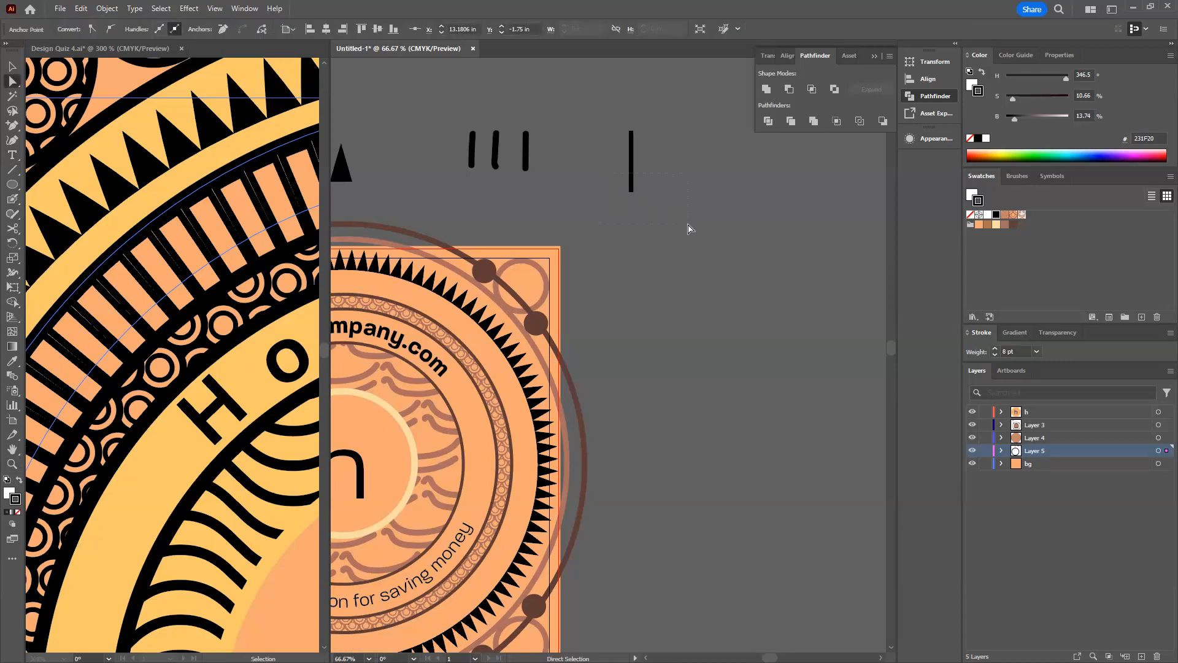
{"action": "scroll", "coordinate": [611, 167], "scroll_direction": "up", "scroll_amount": 4}
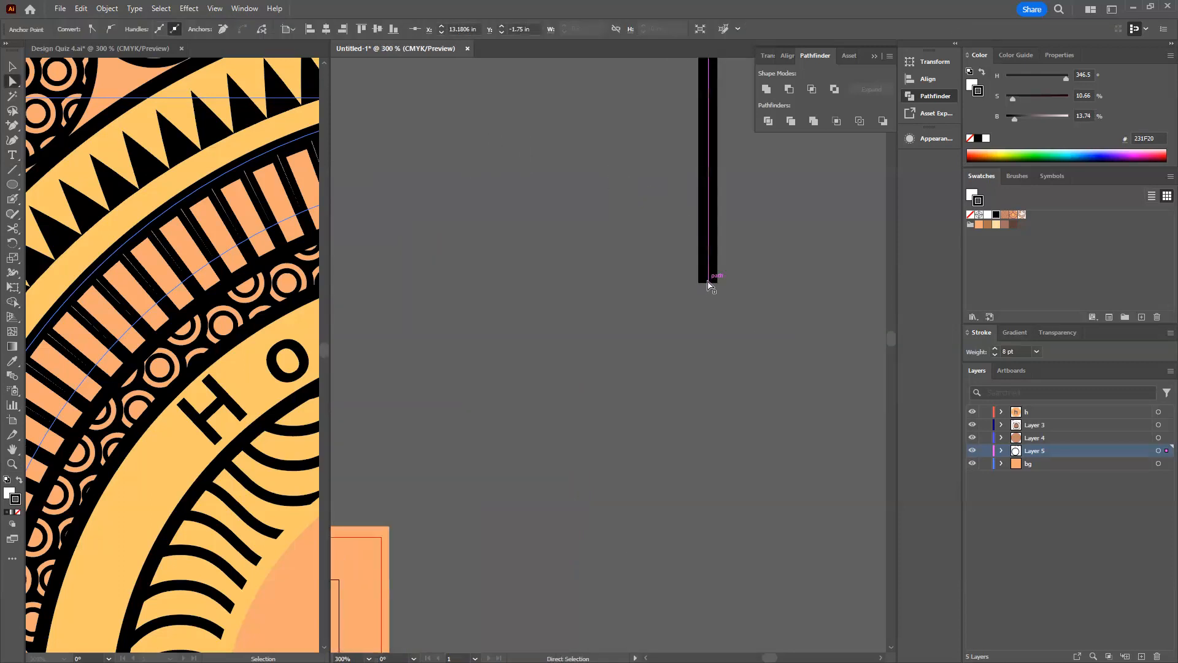
{"action": "key", "text": "Up"}
{"action": "key", "text": "Up"}
{"action": "key", "text": "Up"}
{"action": "key", "text": "Up"}
{"action": "key", "text": "Up"}
{"action": "key", "text": "Up"}
{"action": "key", "text": "Up"}
{"action": "key", "text": "Up"}
{"action": "key", "text": "Up"}
{"action": "key", "text": "Up"}
{"action": "key", "text": "Up"}
{"action": "key", "text": "Up"}
{"action": "key", "text": "Up"}
{"action": "key", "text": "Up"}
{"action": "key", "text": "Up"}
{"action": "key", "text": "Up"}
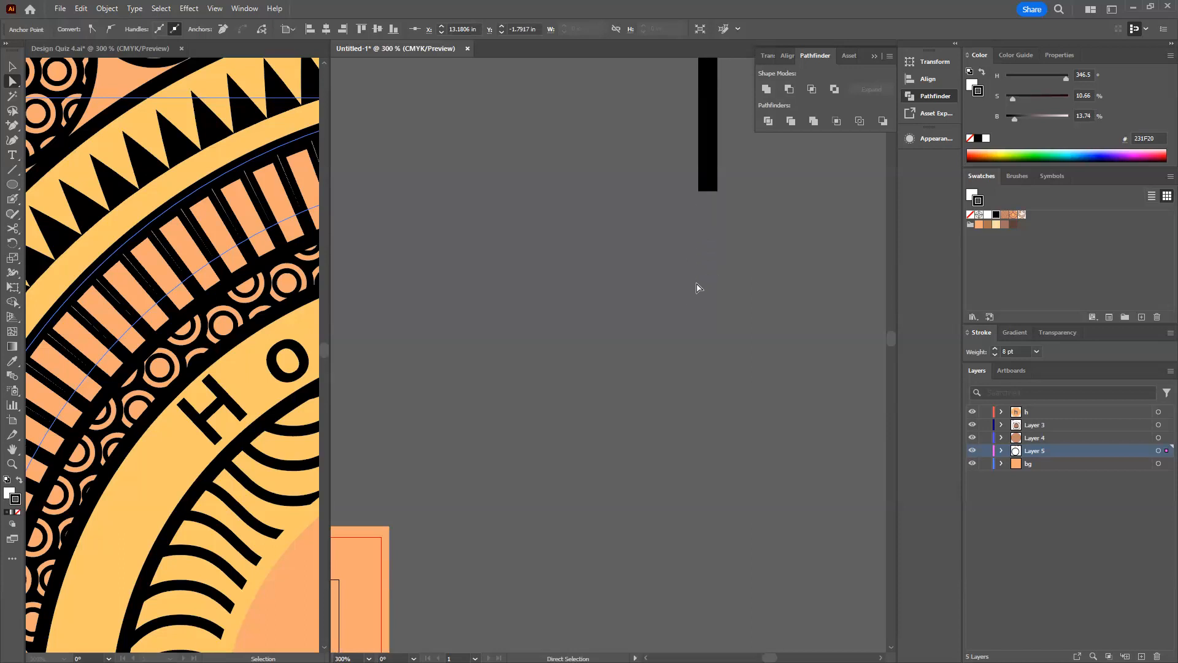
{"action": "key", "text": "Up"}
{"action": "key", "text": "Up"}
{"action": "key", "text": "Up"}
{"action": "key", "text": "Up"}
{"action": "key", "text": "Up"}
{"action": "key", "text": "Up"}
{"action": "key", "text": "Up"}
{"action": "key", "text": "Up"}
{"action": "key", "text": "Up"}
{"action": "key", "text": "Up"}
{"action": "key", "text": "Up"}
{"action": "key", "text": "Up"}
{"action": "key", "text": "Up"}
{"action": "key", "text": "Up"}
{"action": "key", "text": "Up"}
{"action": "key", "text": "Up"}
{"action": "key", "text": "Up"}
{"action": "key", "text": "Up"}
{"action": "key", "text": "Up"}
{"action": "key", "text": "Up"}
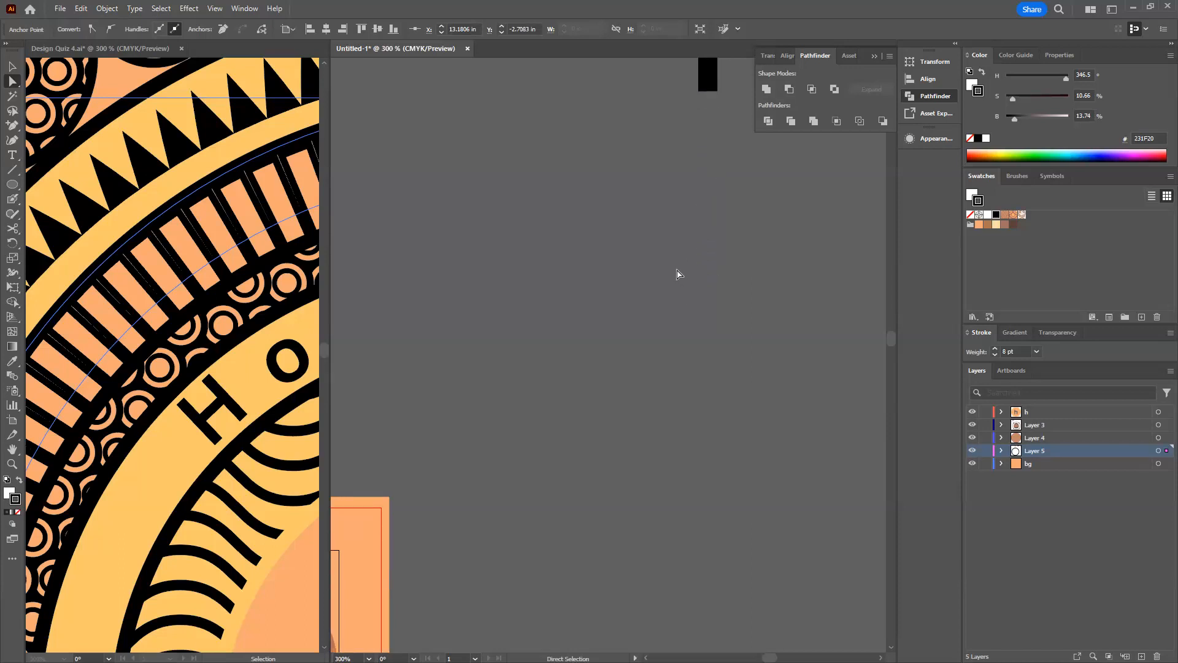
{"action": "key", "text": "ctrl+1"}
Start a new pattern brush from the short vertical black line above the artboard.
{"action": "key", "text": "v"}
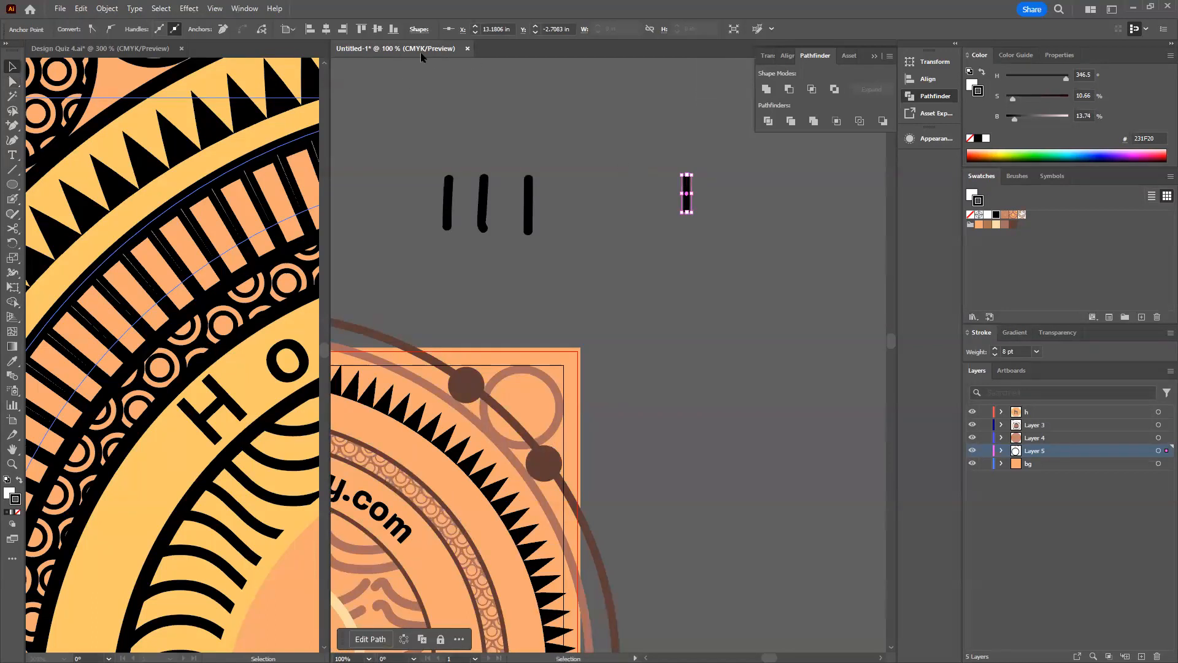
{"action": "left_click_drag", "start_coordinate": [639, 145], "coordinate": [717, 276]}
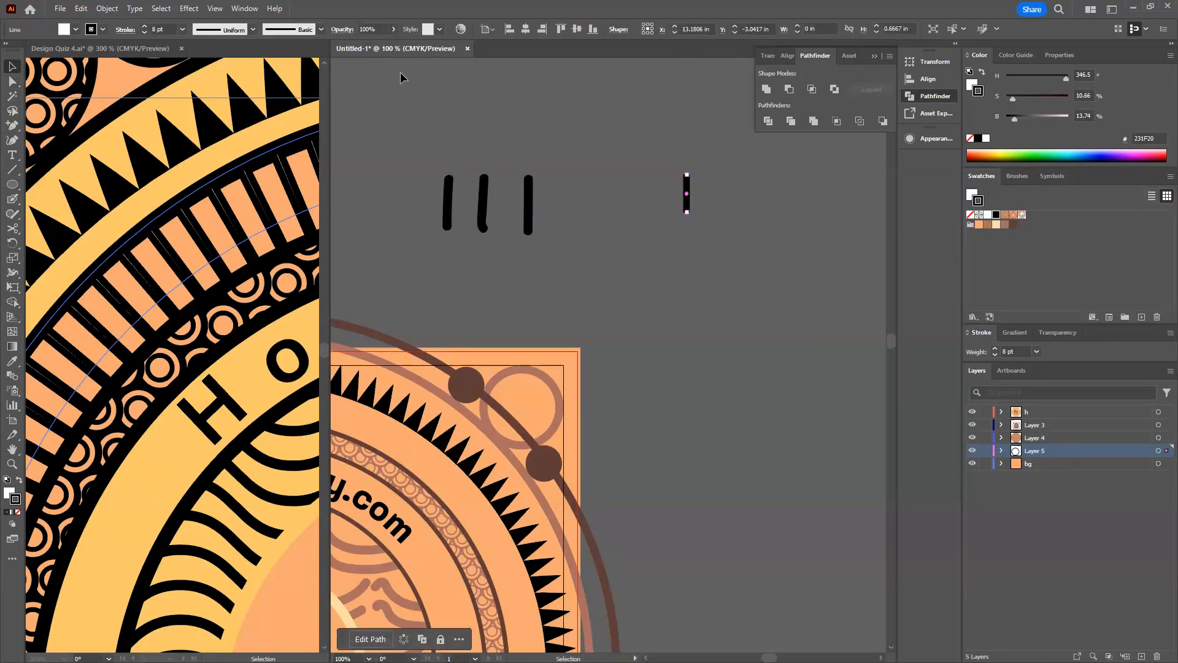
{"action": "left_click", "coordinate": [319, 30]}
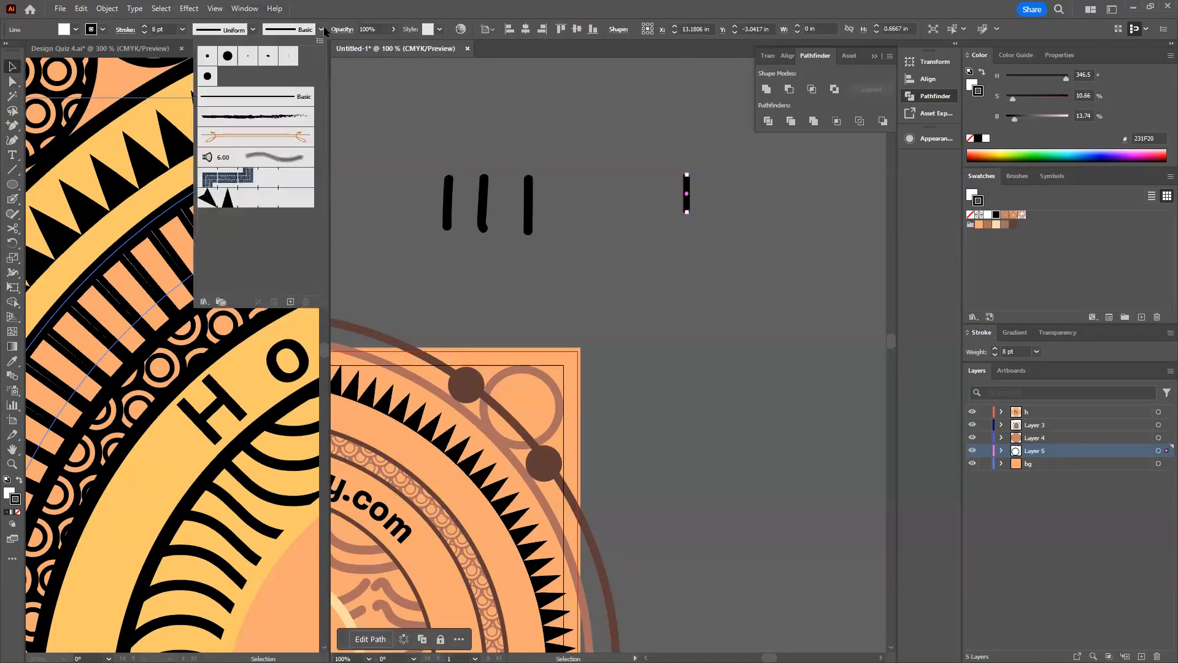
{"action": "left_click", "coordinate": [291, 304]}
{"action": "left_click", "coordinate": [644, 313]}
{"action": "key", "text": "Return"}
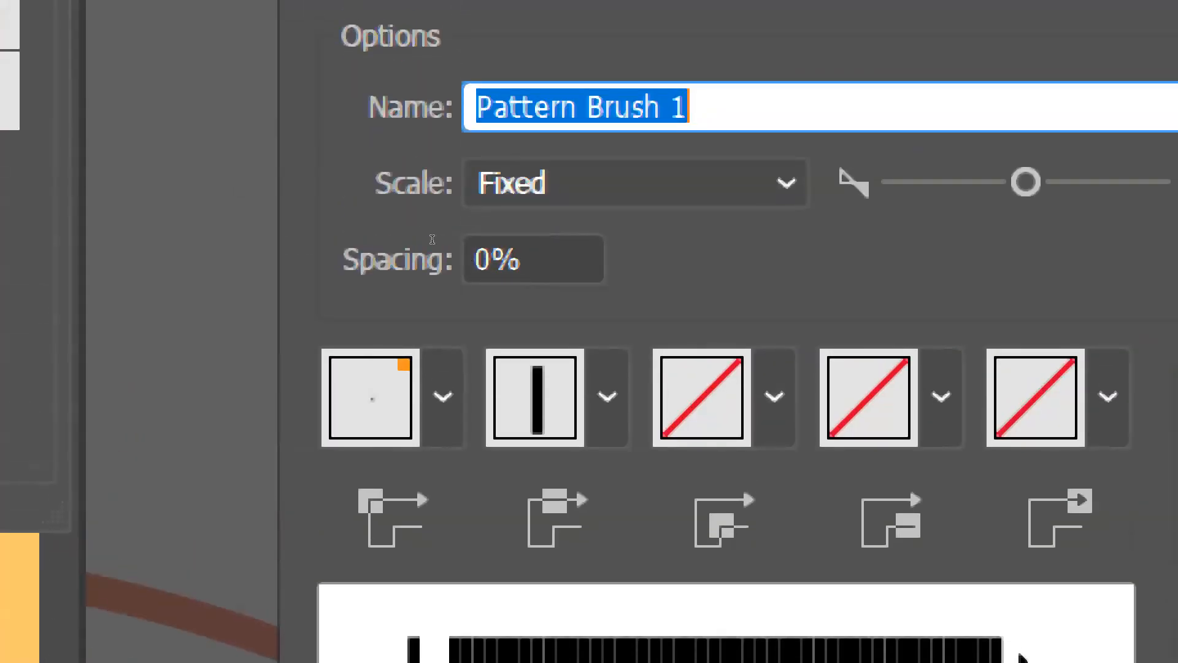
Try tile spacings of 15%, 50% and 500% for the new pattern brush.
{"action": "key", "text": "Tab"}
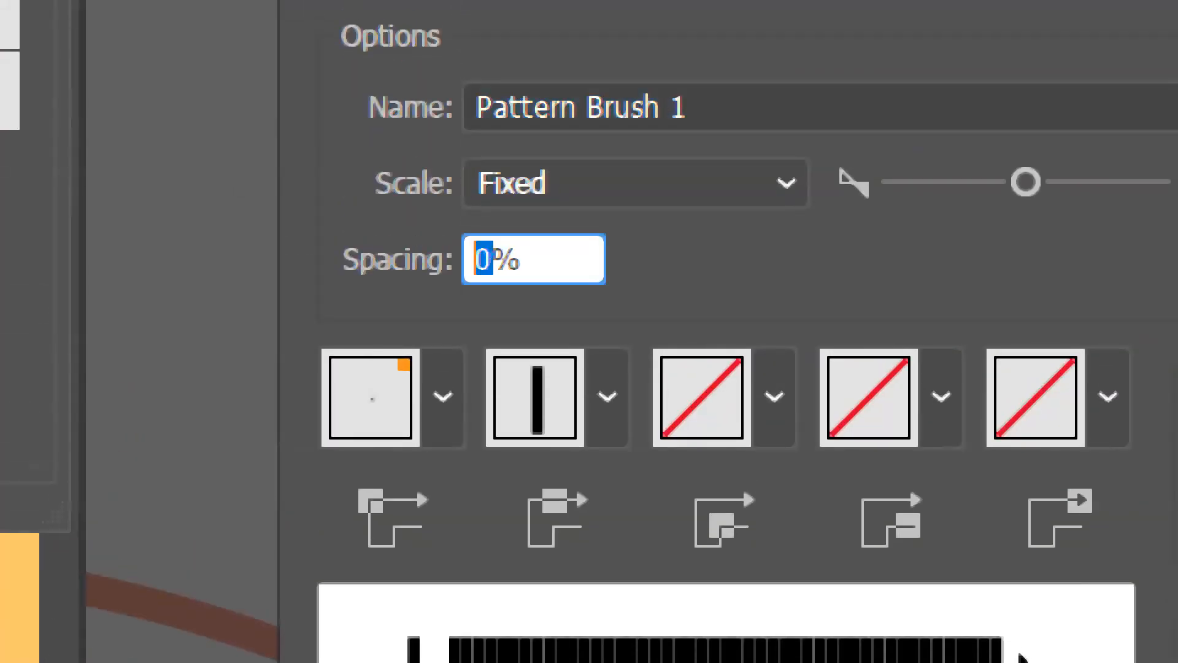
{"action": "type", "text": "15"}
{"action": "key", "text": "Tab"}
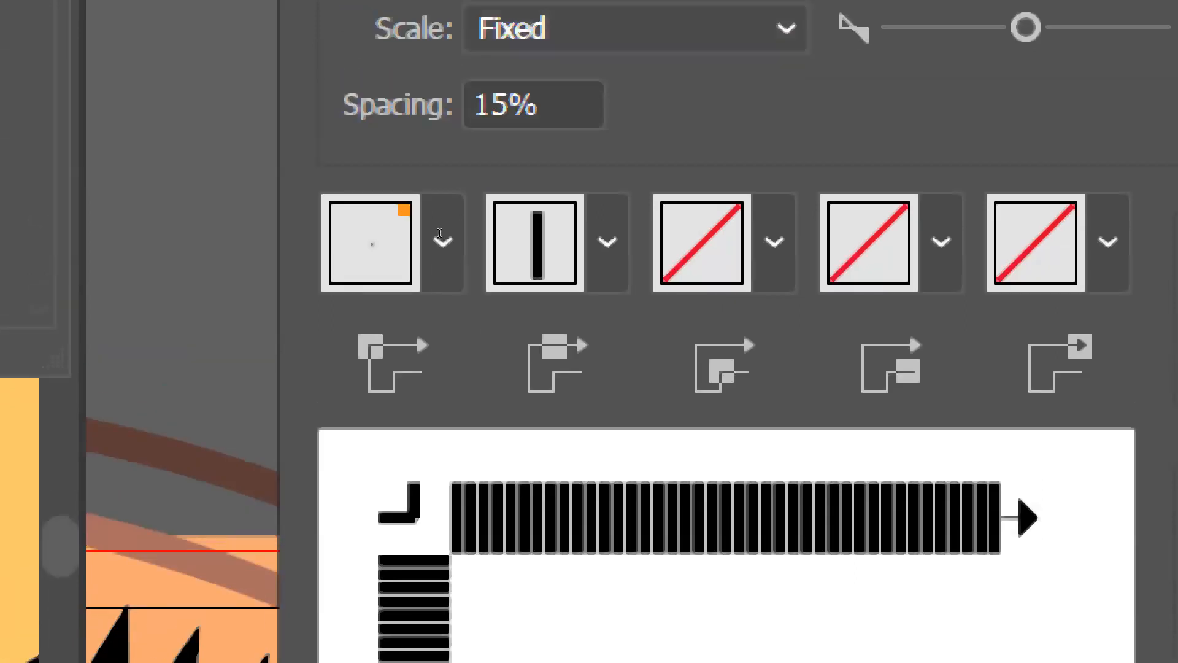
{"action": "key", "text": "shift+Tab"}
{"action": "type", "text": "50"}
{"action": "key", "text": "Tab"}
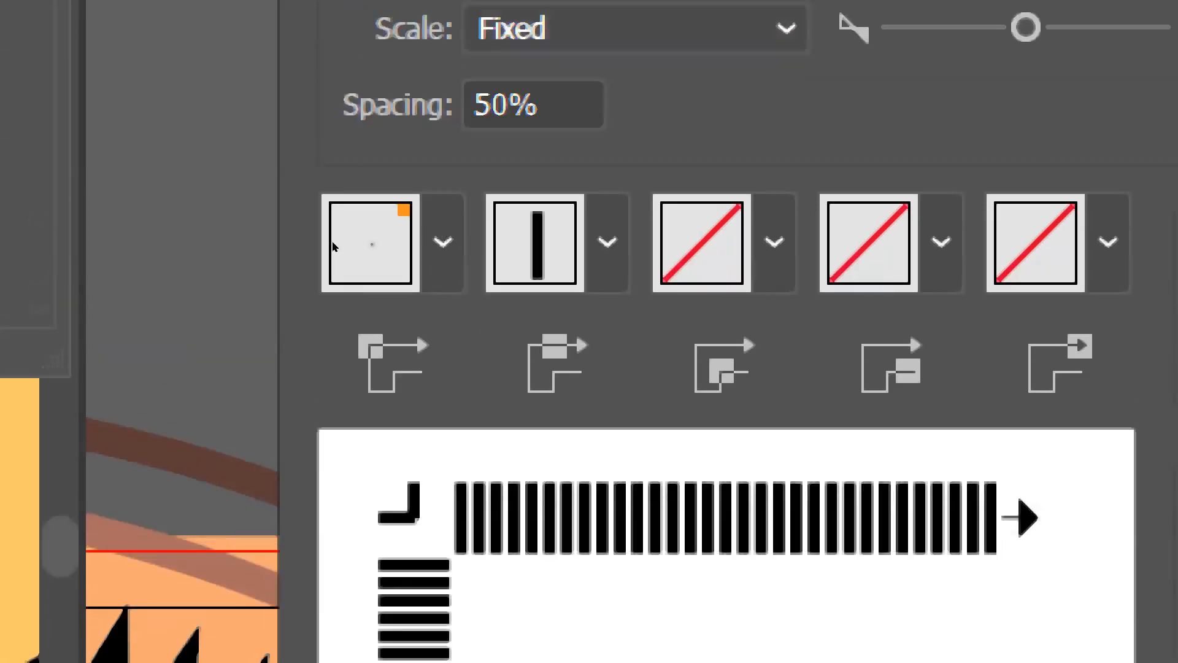
{"action": "key", "text": "shift+Tab"}
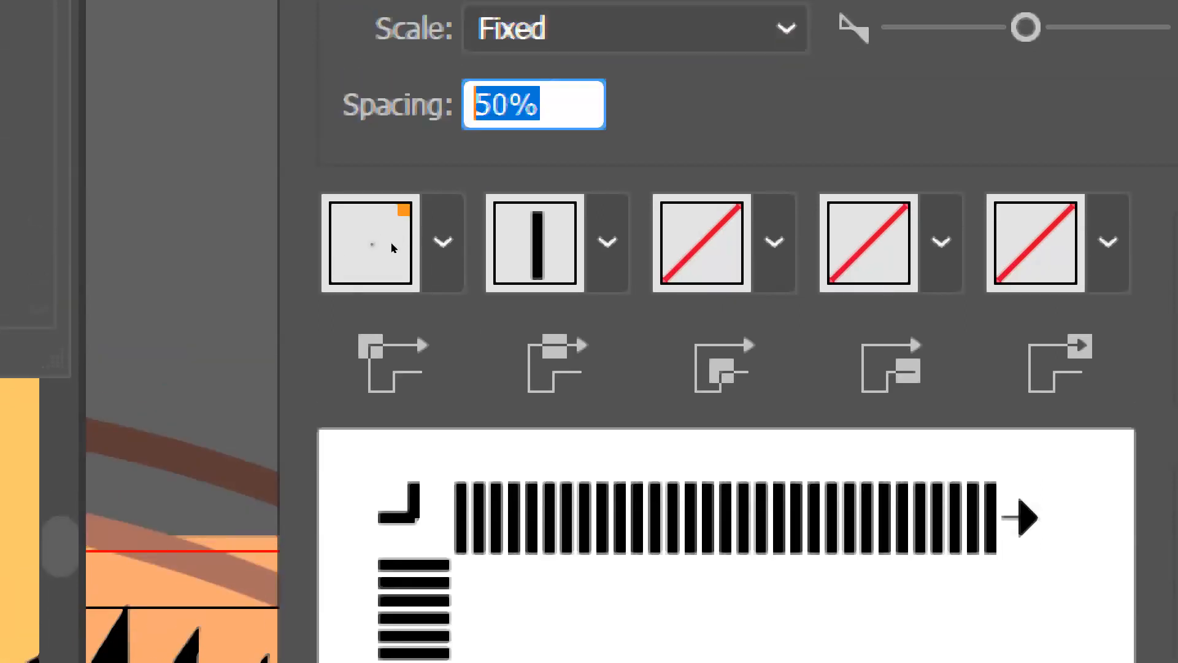
{"action": "type", "text": "500"}
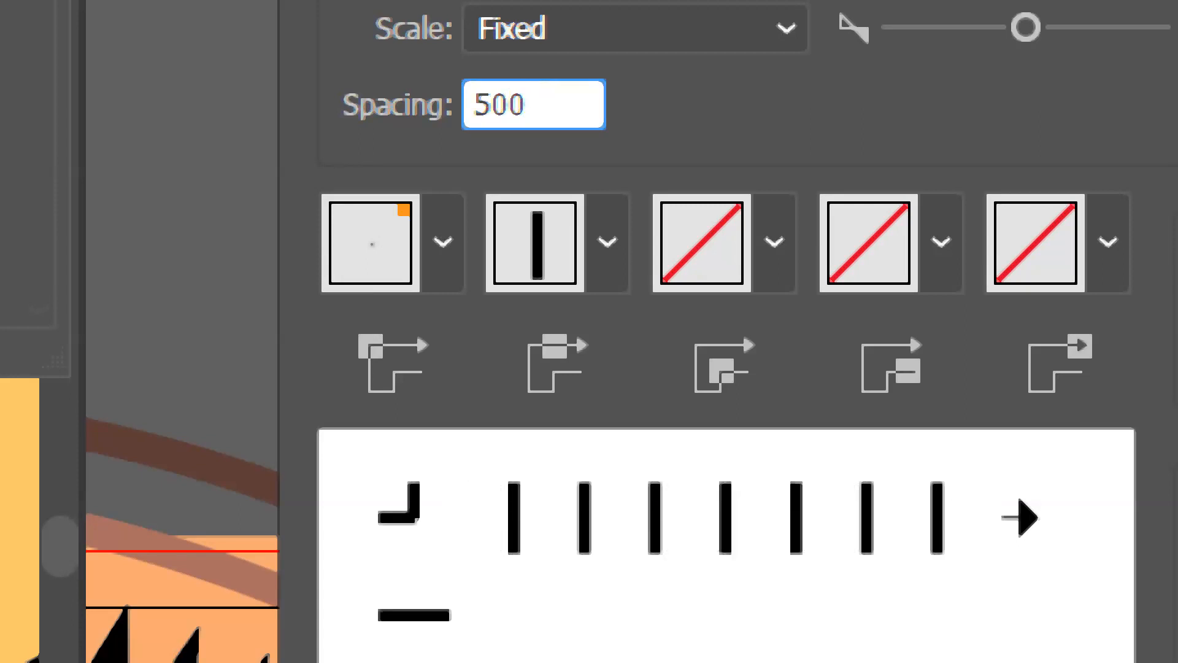
Set the pattern brush's spacing to 120% and create the brush.
{"action": "key", "text": "Return"}
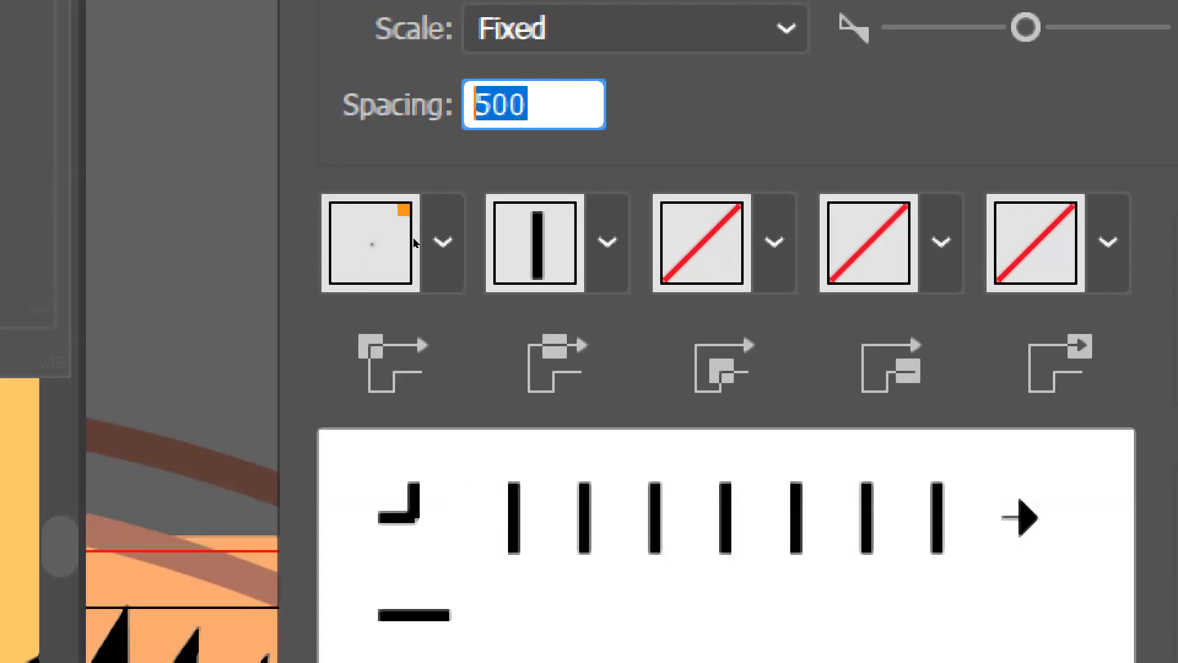
{"action": "type", "text": "120"}
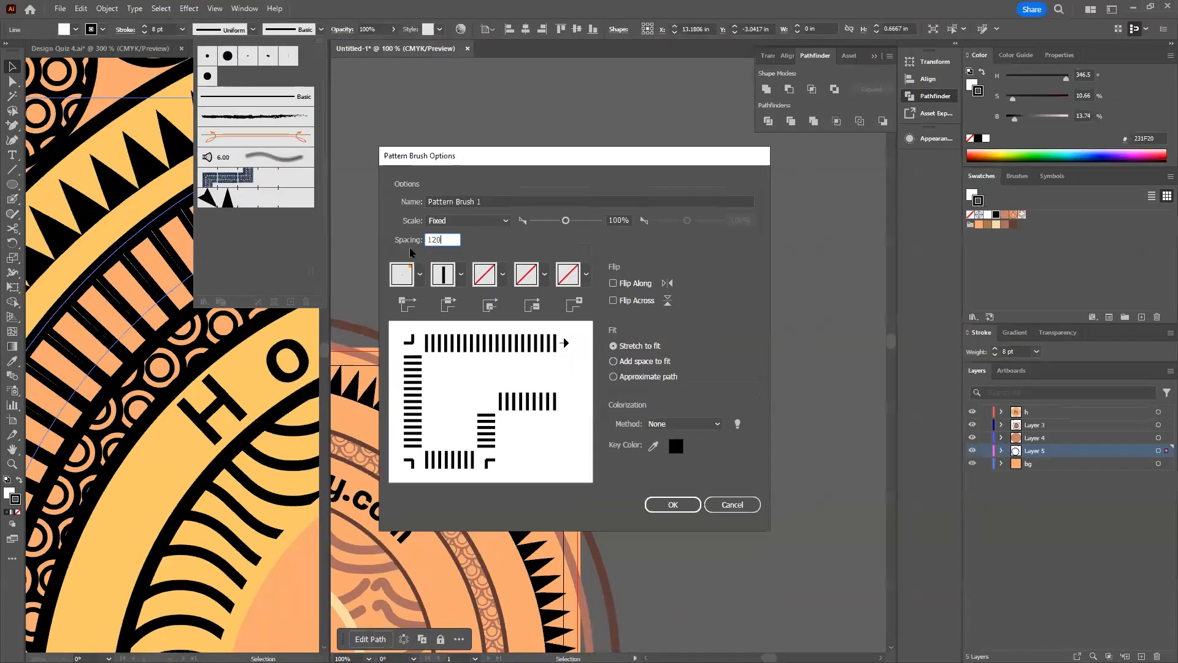
{"action": "left_click", "coordinate": [673, 505]}
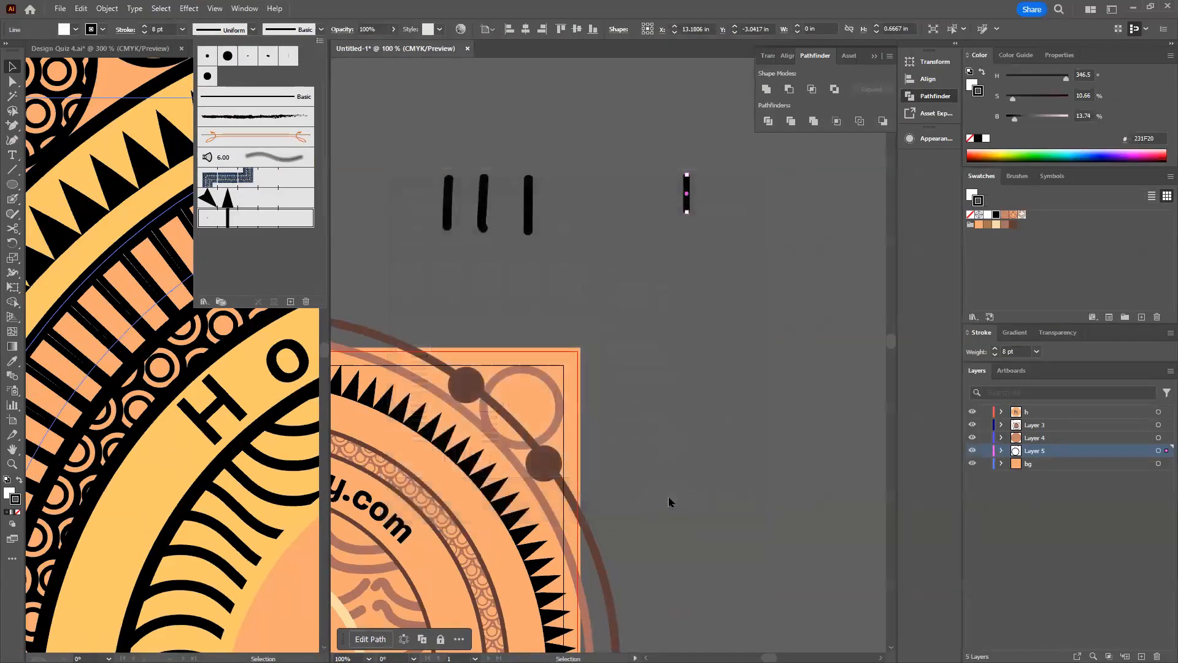
Duplicate the black triangle ring and scale the copy down concentrically to about 9.86 in across.
{"action": "left_click", "coordinate": [633, 303]}
{"action": "left_click_drag", "start_coordinate": [746, 219], "coordinate": [1177, 120]}
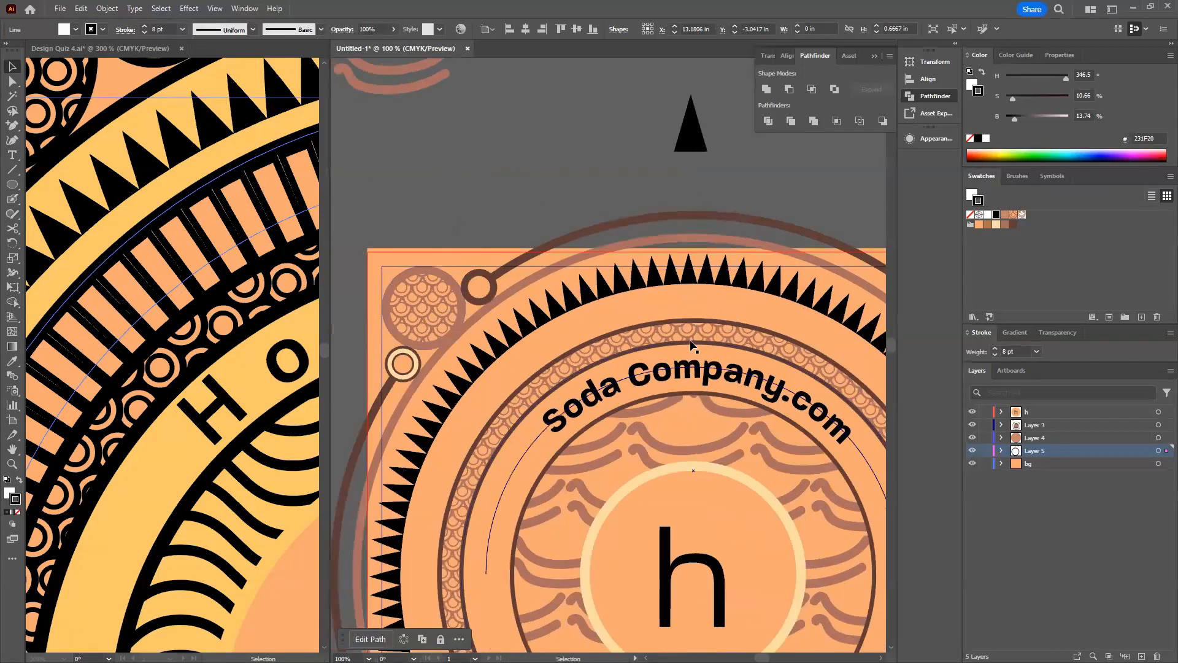
{"action": "left_click", "coordinate": [666, 281]}
{"action": "left_click", "coordinate": [641, 276]}
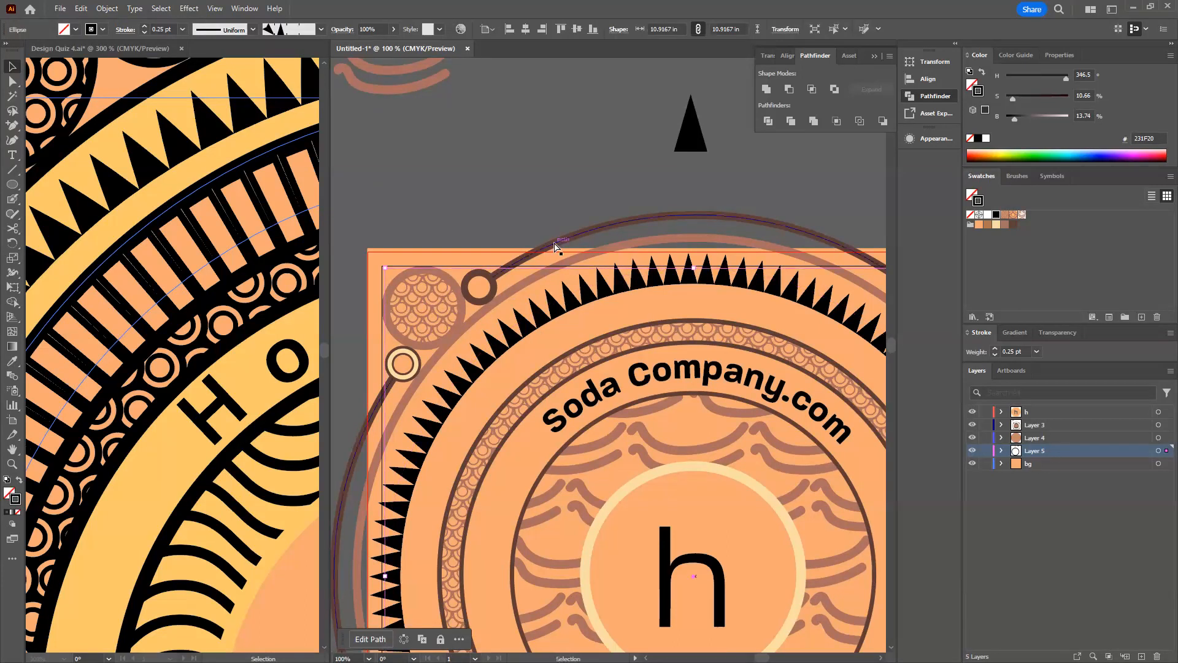
{"action": "left_click_drag", "start_coordinate": [385, 268], "coordinate": [416, 297]}
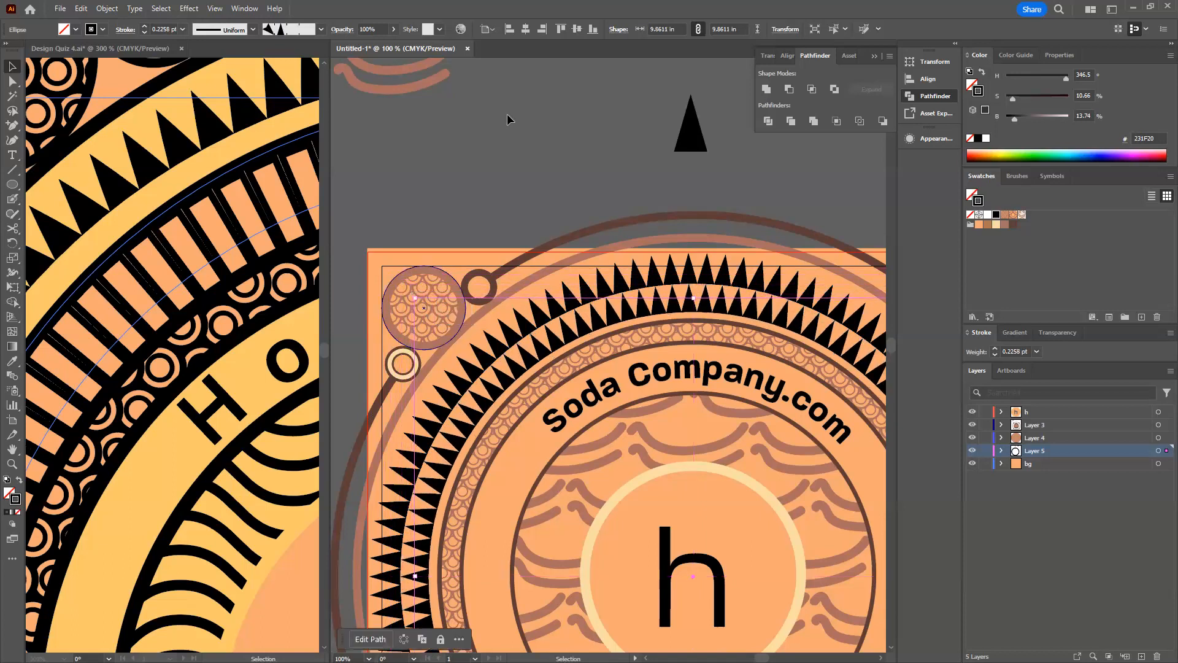
Apply the vertical-bar pattern brush to the inner ring and set its stroke weight to 0.5 pt.
{"action": "left_click", "coordinate": [320, 32]}
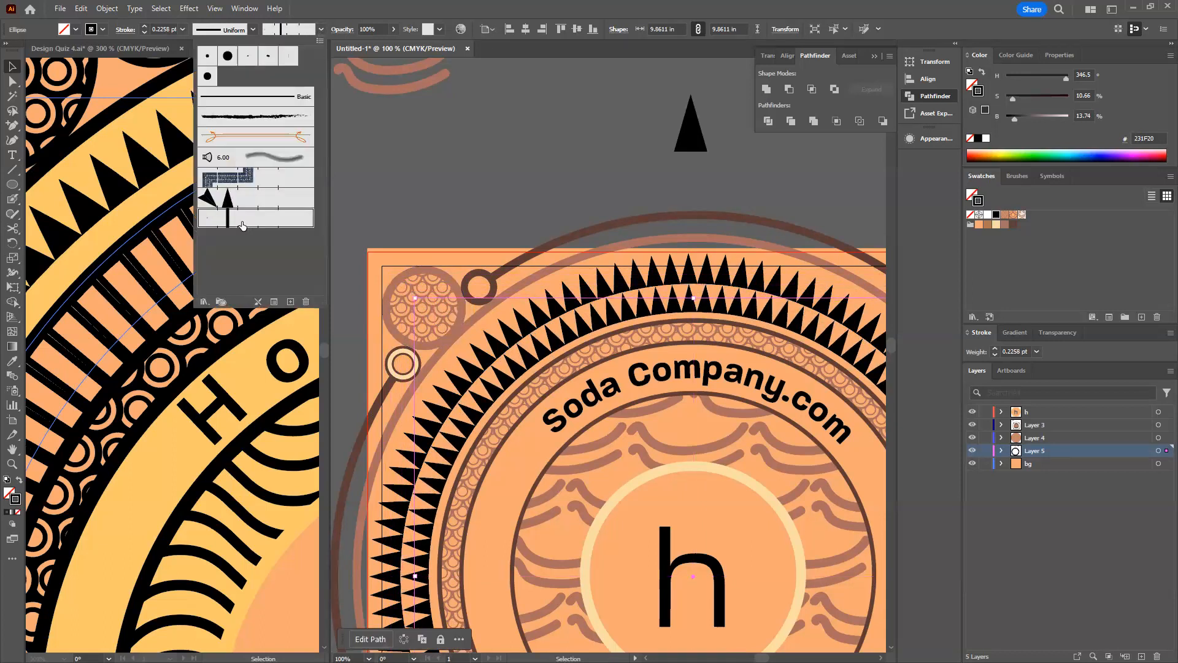
{"action": "left_click", "coordinate": [242, 222]}
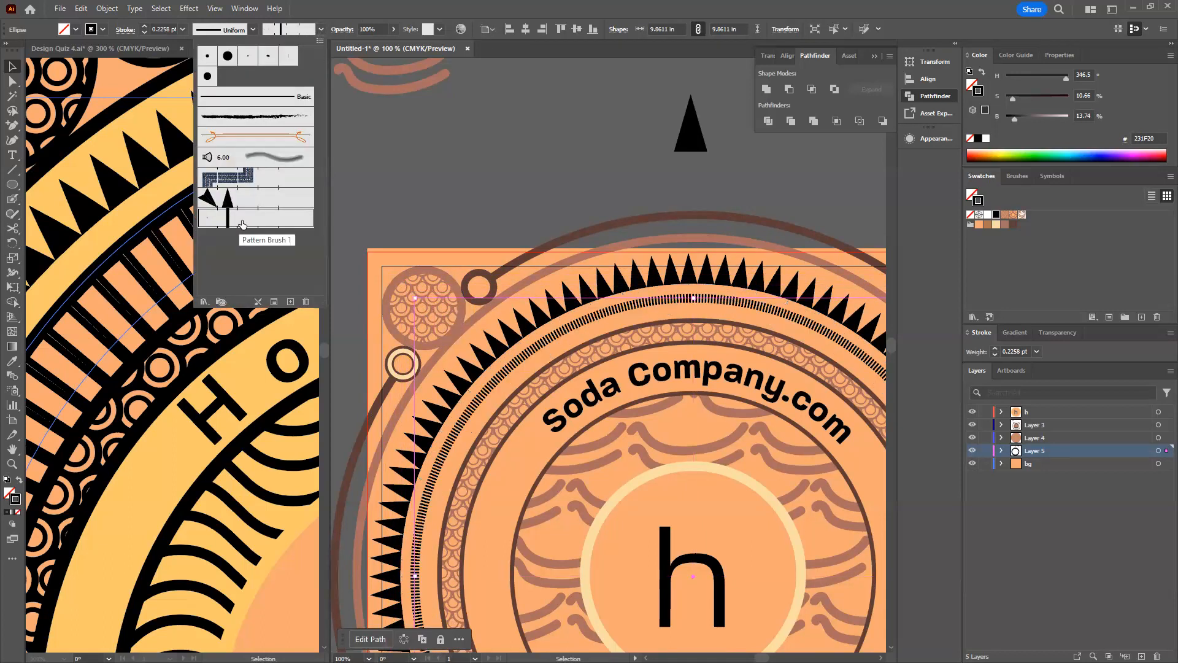
{"action": "left_click", "coordinate": [996, 352]}
{"action": "left_click", "coordinate": [996, 352]}
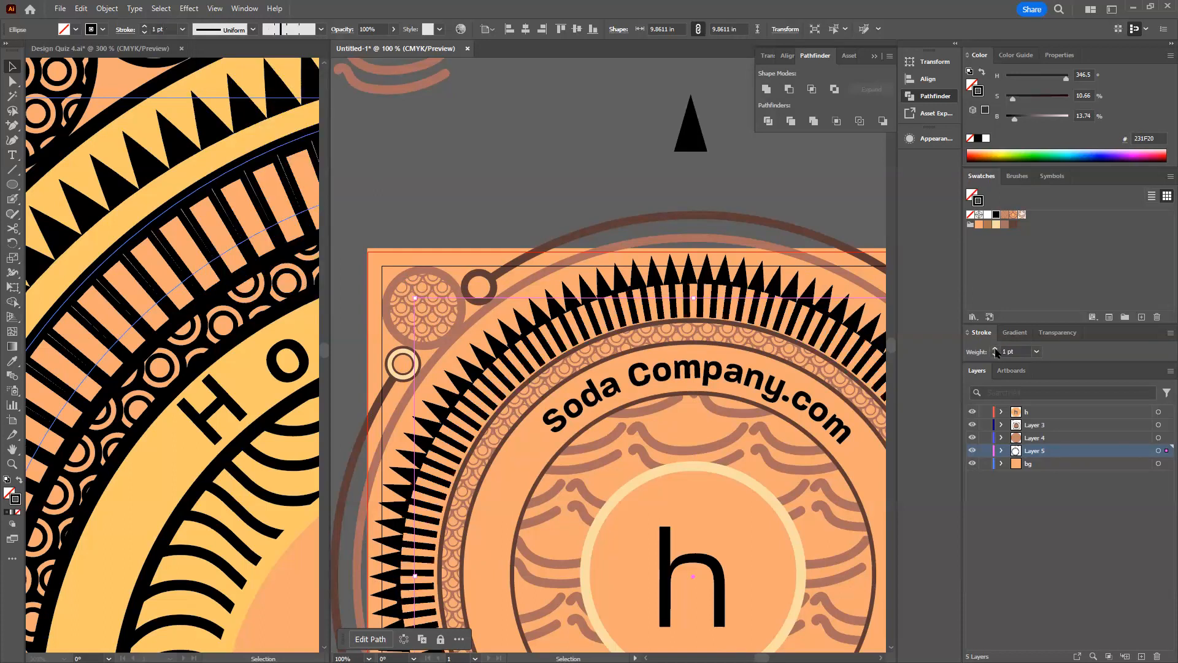
{"action": "left_click", "coordinate": [996, 355]}
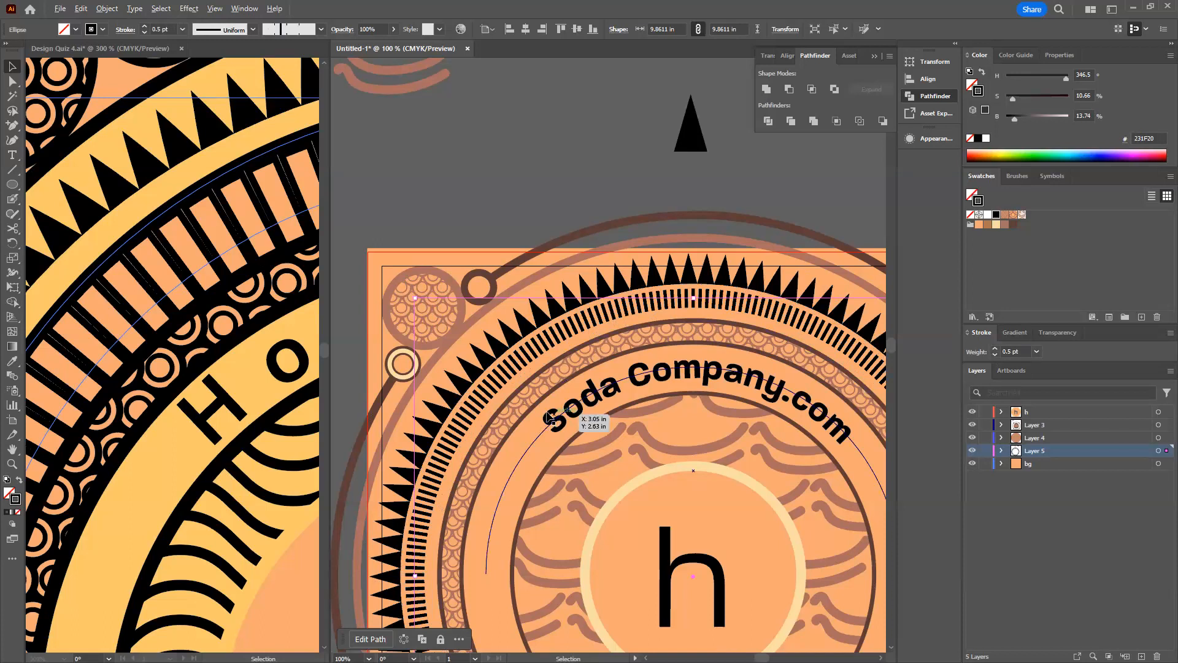
Compare the new ring of bars and the overall badge with the finished reference design.
{"action": "scroll", "coordinate": [552, 417], "scroll_direction": "down", "scroll_amount": 1}
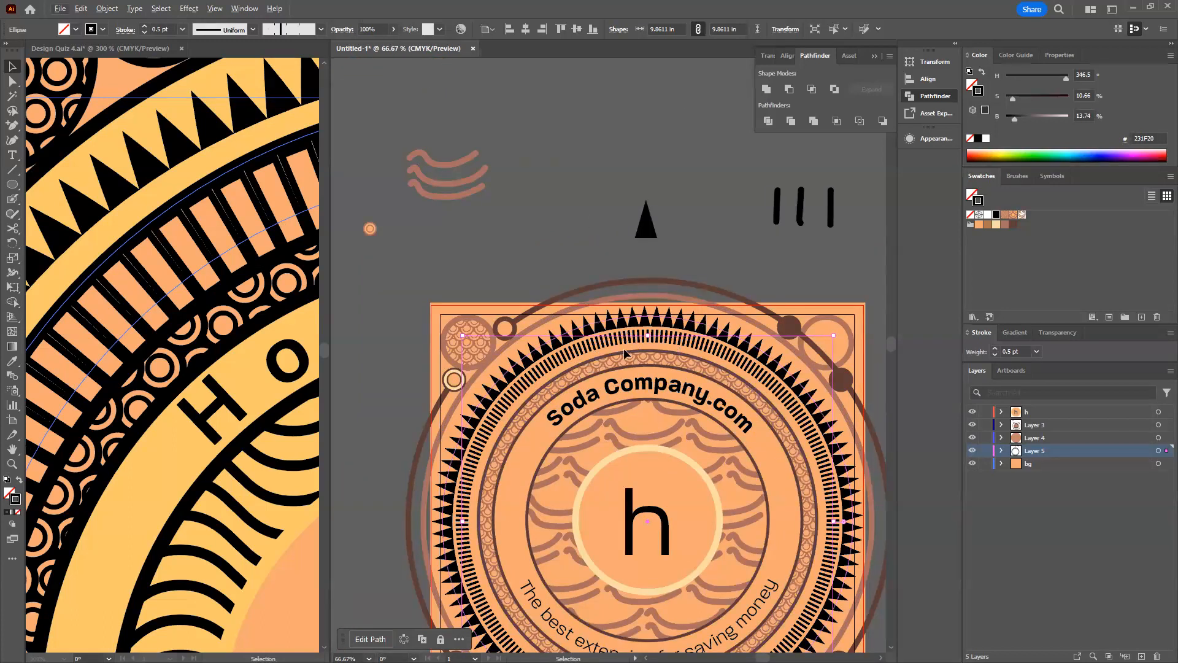
{"action": "scroll", "coordinate": [608, 368], "scroll_direction": "up", "scroll_amount": 1}
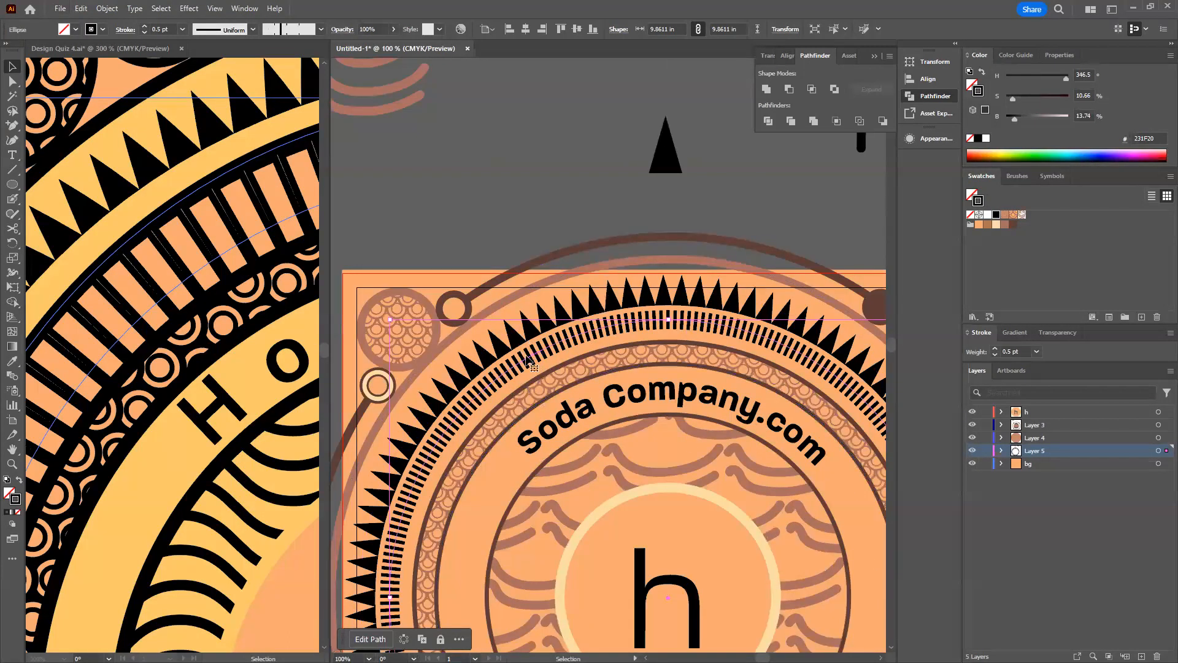
{"action": "left_click_drag", "start_coordinate": [589, 296], "coordinate": [540, 98]}
{"action": "scroll", "coordinate": [634, 412], "scroll_direction": "down", "scroll_amount": 1}
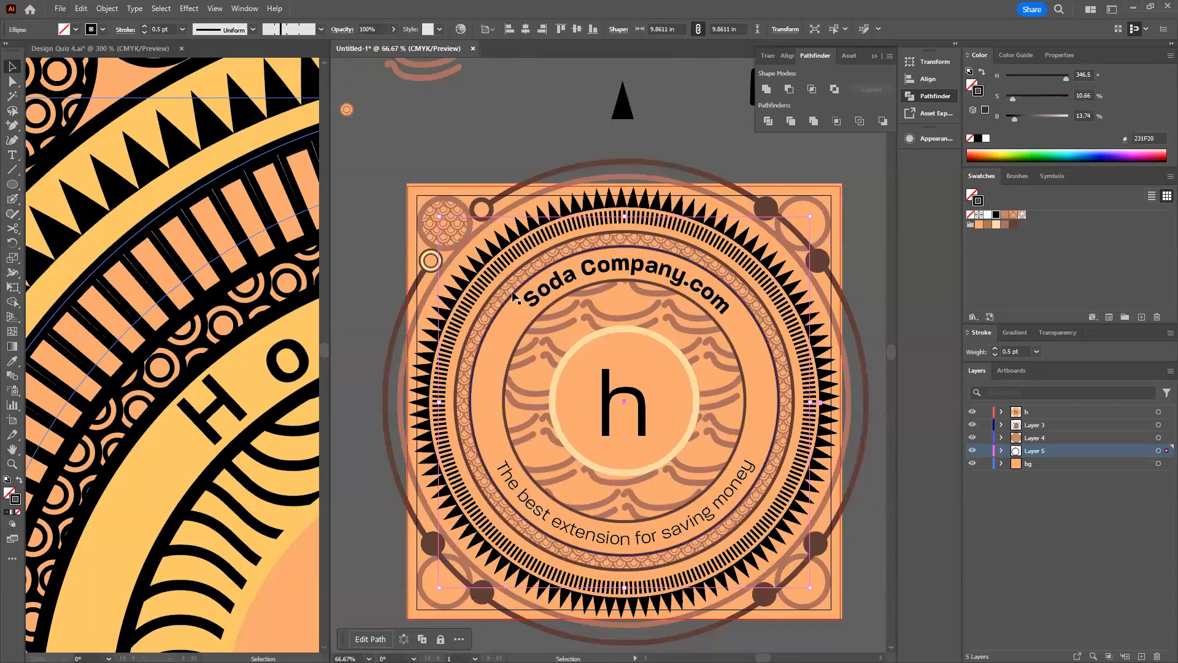
{"action": "left_click", "coordinate": [217, 421]}
{"action": "scroll", "coordinate": [218, 426], "scroll_direction": "down", "scroll_amount": 3}
{"action": "left_click_drag", "start_coordinate": [219, 430], "coordinate": [187, 305]}
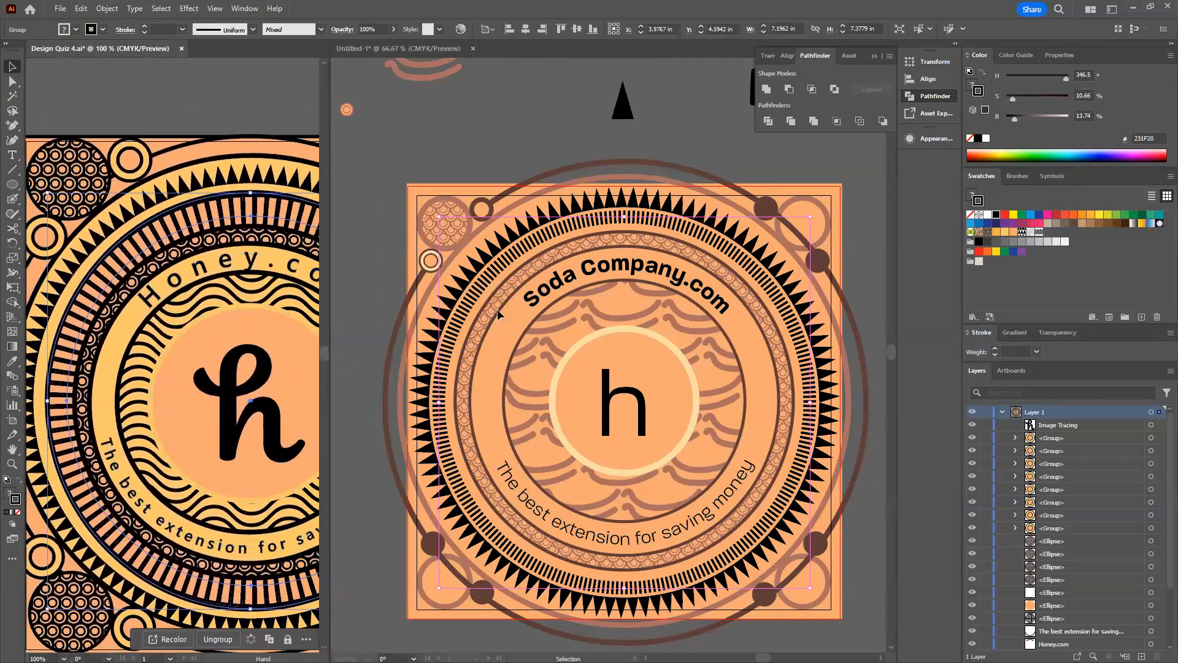
{"action": "left_click", "coordinate": [515, 150]}
{"action": "scroll", "coordinate": [695, 433], "scroll_direction": "up", "scroll_amount": 1}
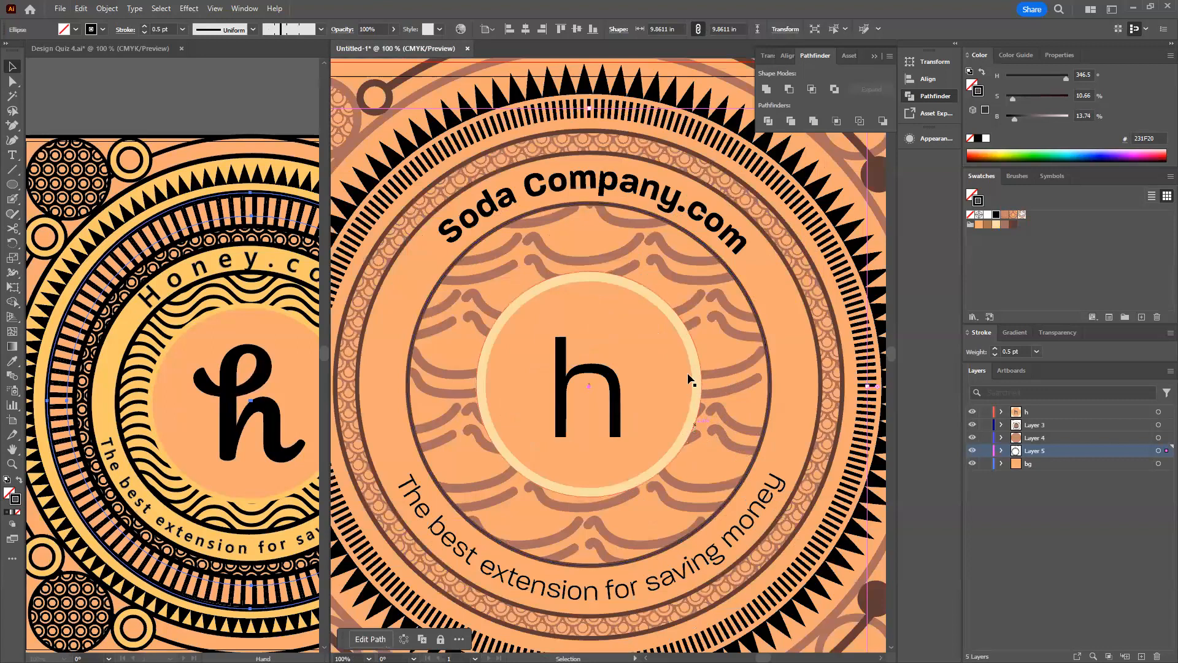
{"action": "scroll", "coordinate": [645, 310], "scroll_direction": "down", "scroll_amount": 1}
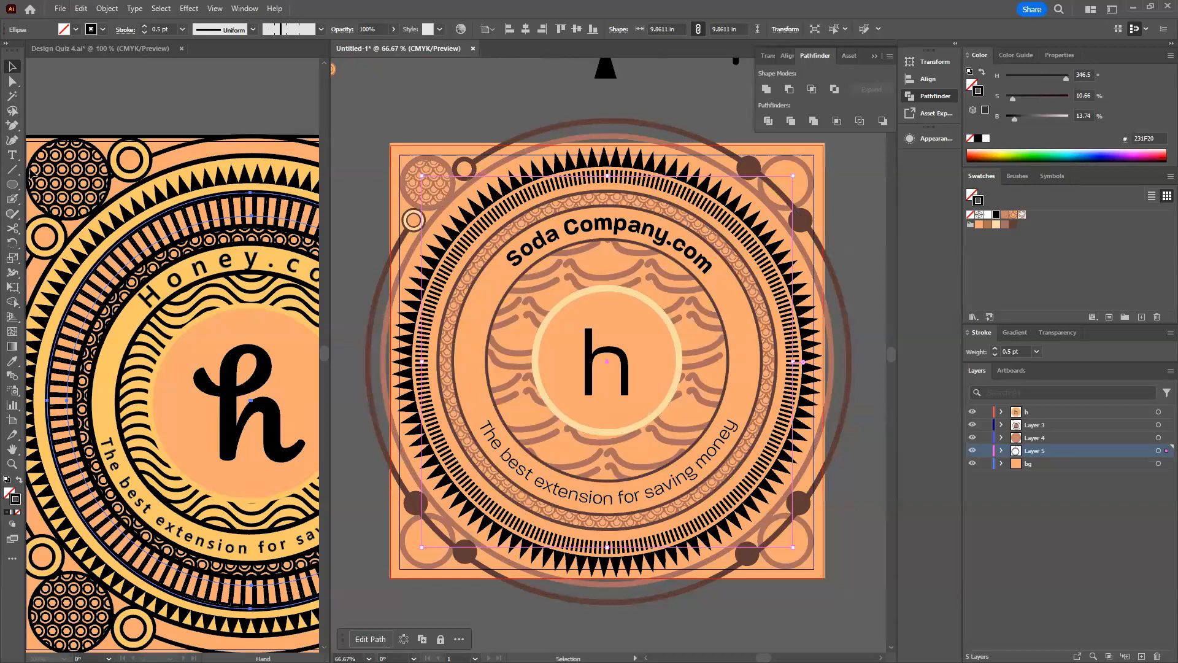
{"action": "left_click", "coordinate": [12, 230]}
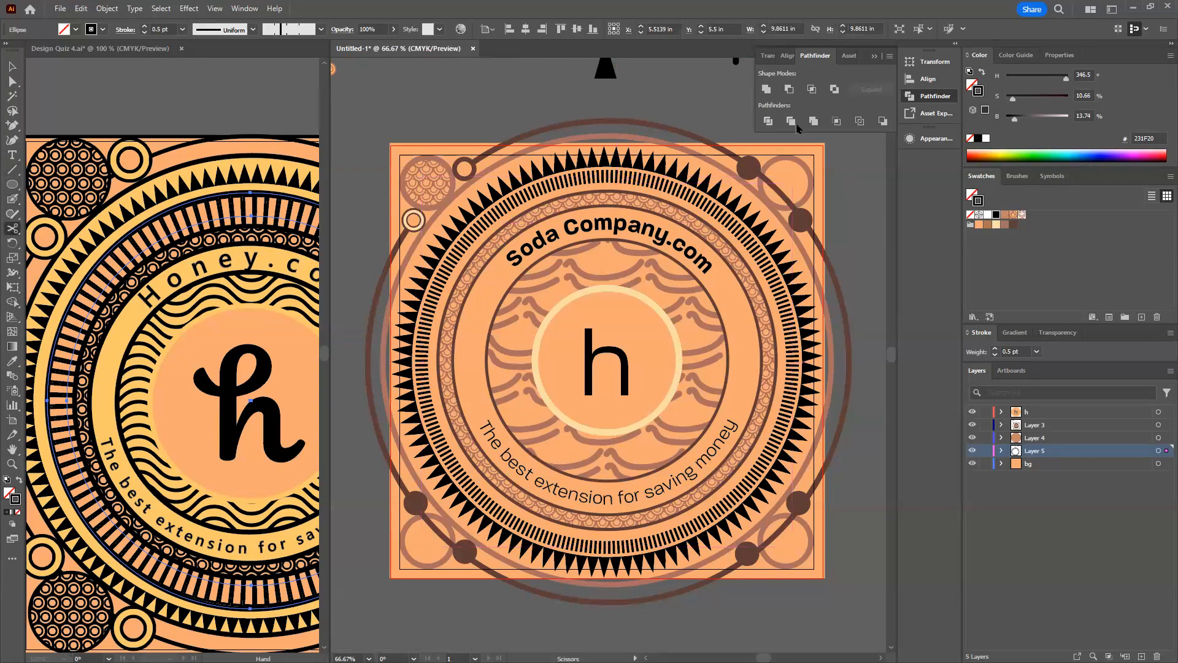
{"action": "key", "text": "v"}
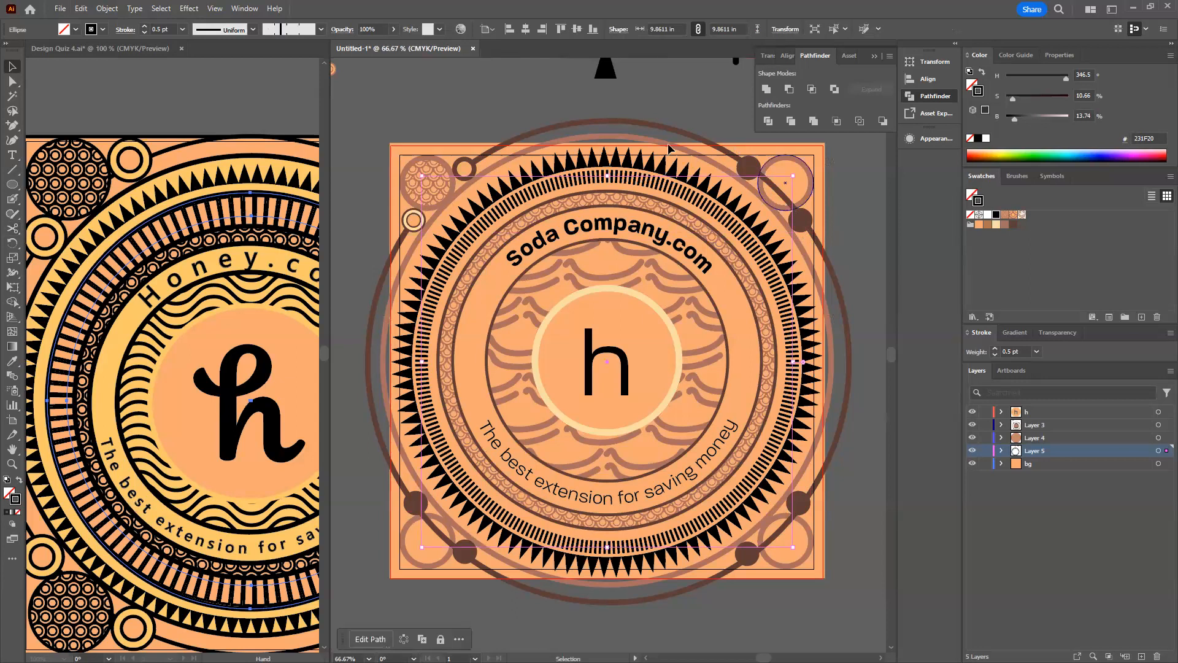
{"action": "left_click", "coordinate": [694, 101]}
{"action": "left_click_drag", "start_coordinate": [700, 107], "coordinate": [663, 138]}
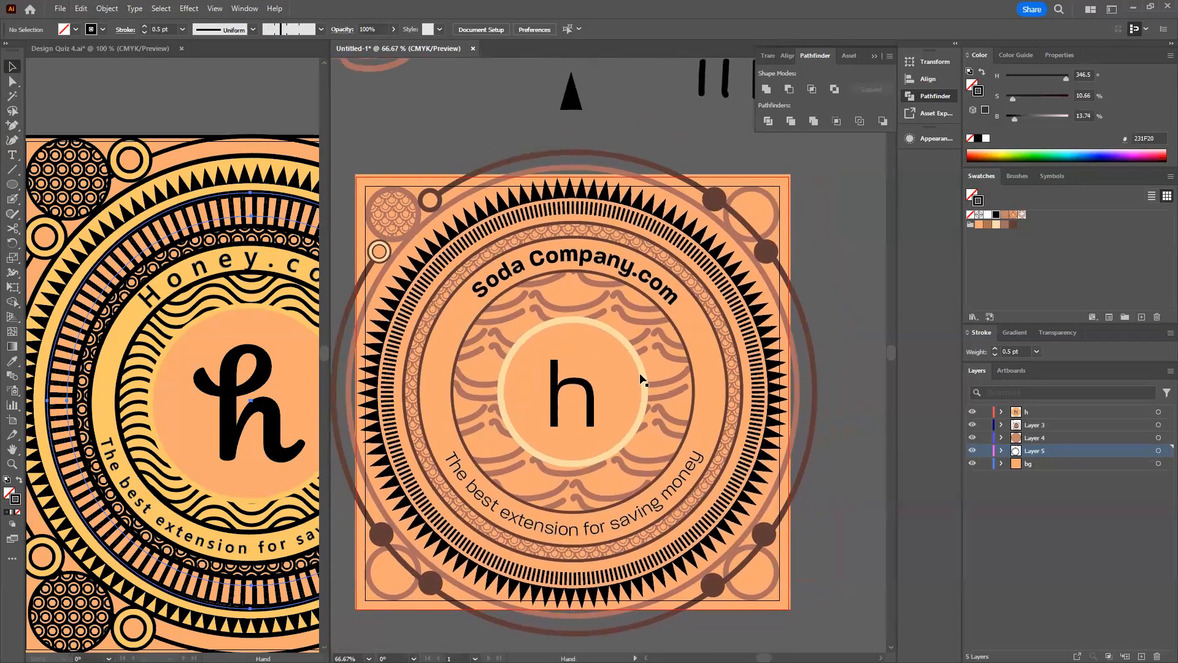
Select the outer triangle ring and look at its pattern brush among the available brushes.
{"action": "left_click", "coordinate": [687, 228]}
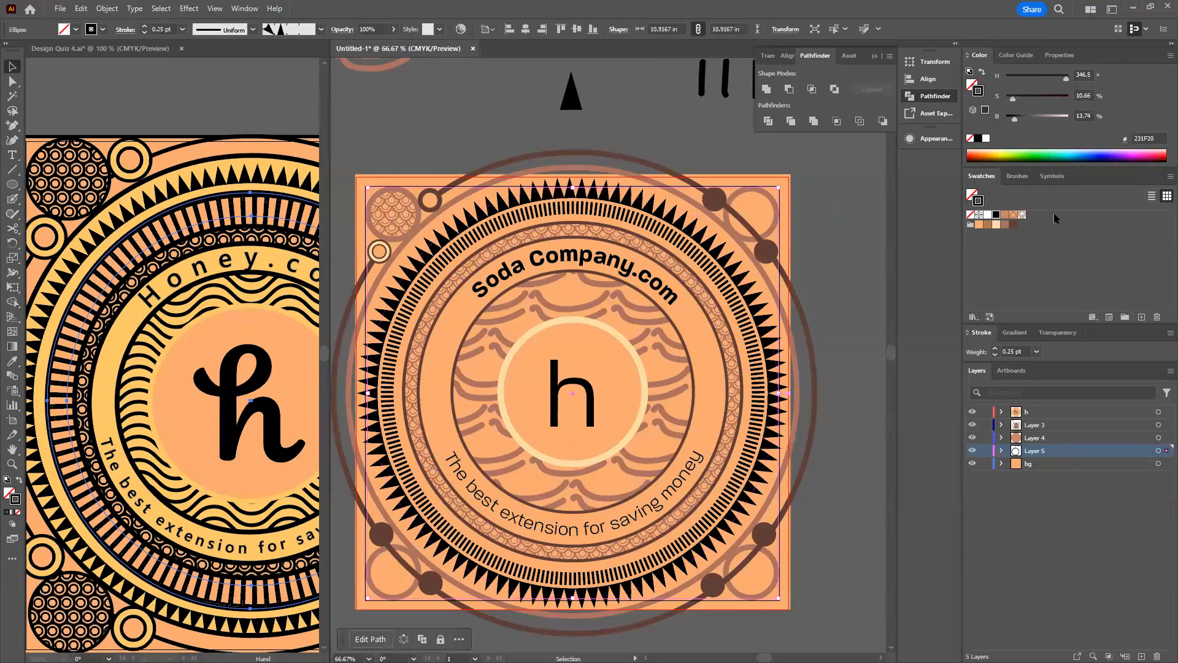
{"action": "left_click", "coordinate": [320, 29]}
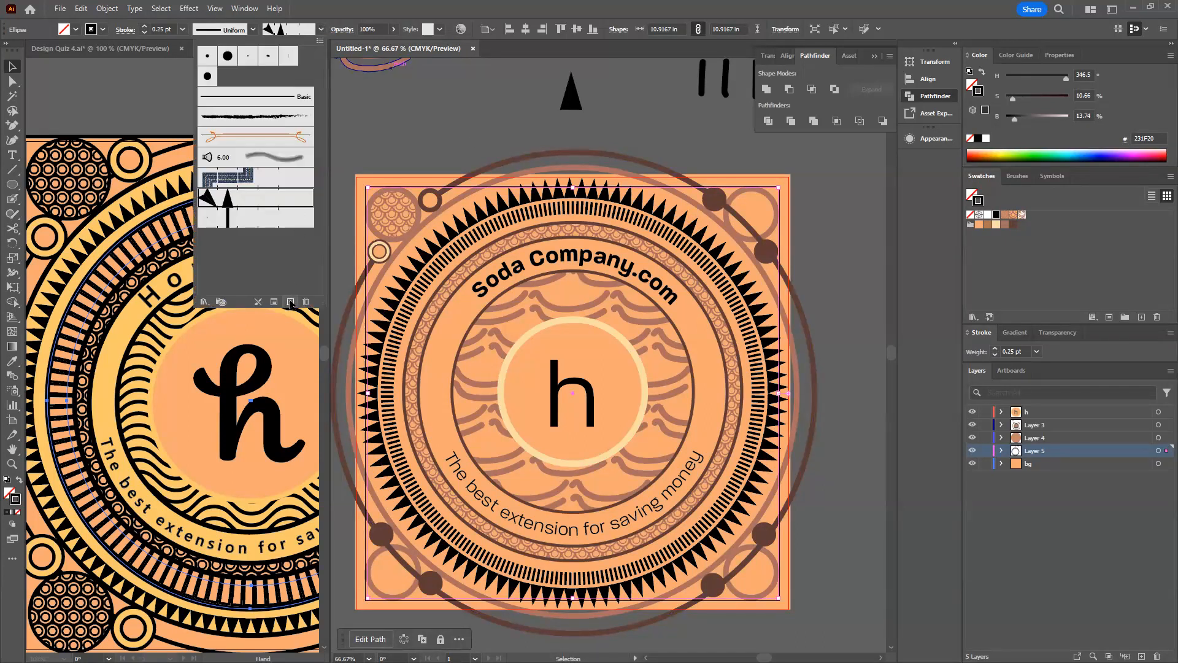
{"action": "left_click", "coordinate": [580, 127]}
{"action": "left_click_drag", "start_coordinate": [678, 153], "coordinate": [718, 265]}
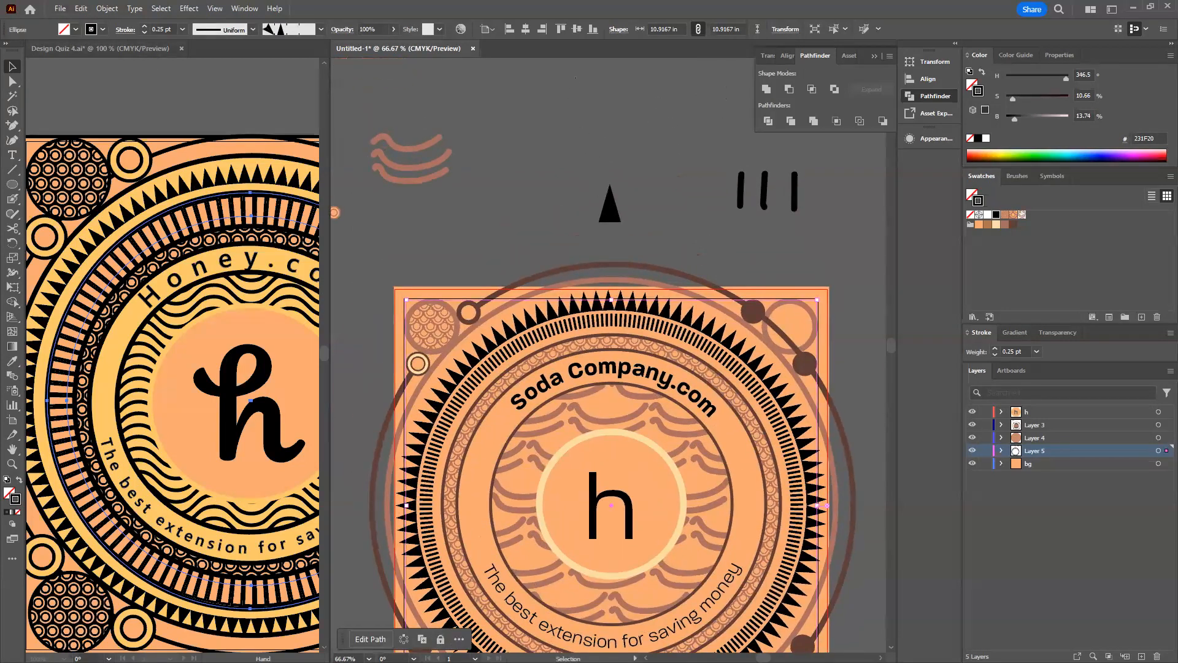